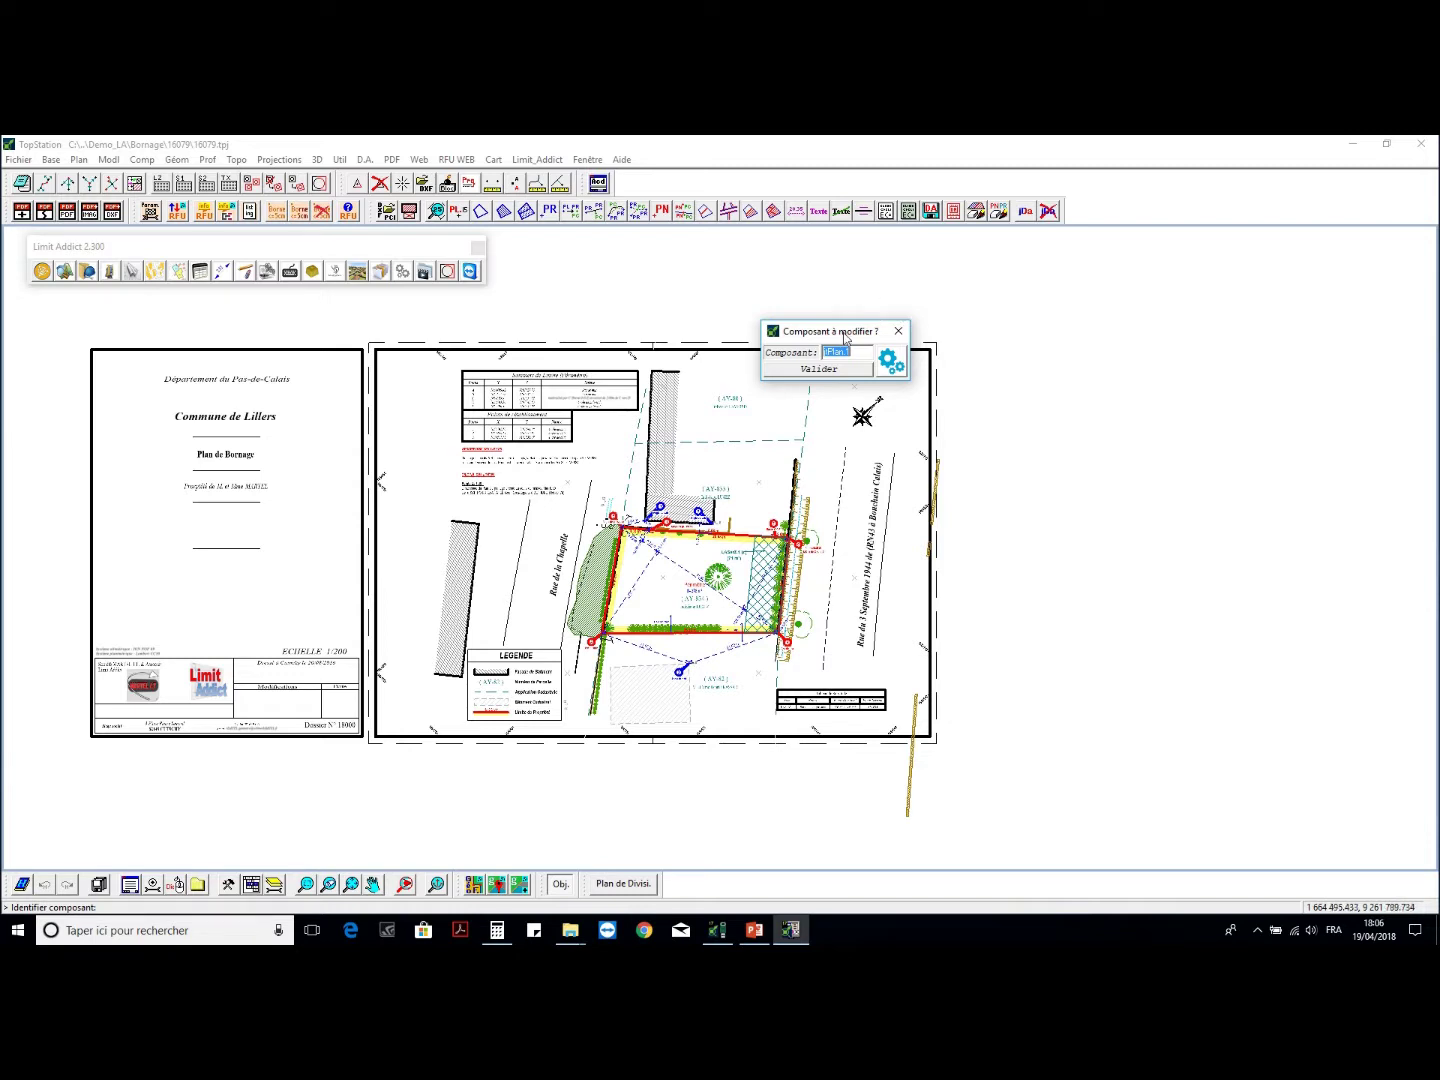
- Duplicate the existing plan and name the copy Plan de Division
drag(845, 334, 978, 283)
scroll(704, 544, up, 2)
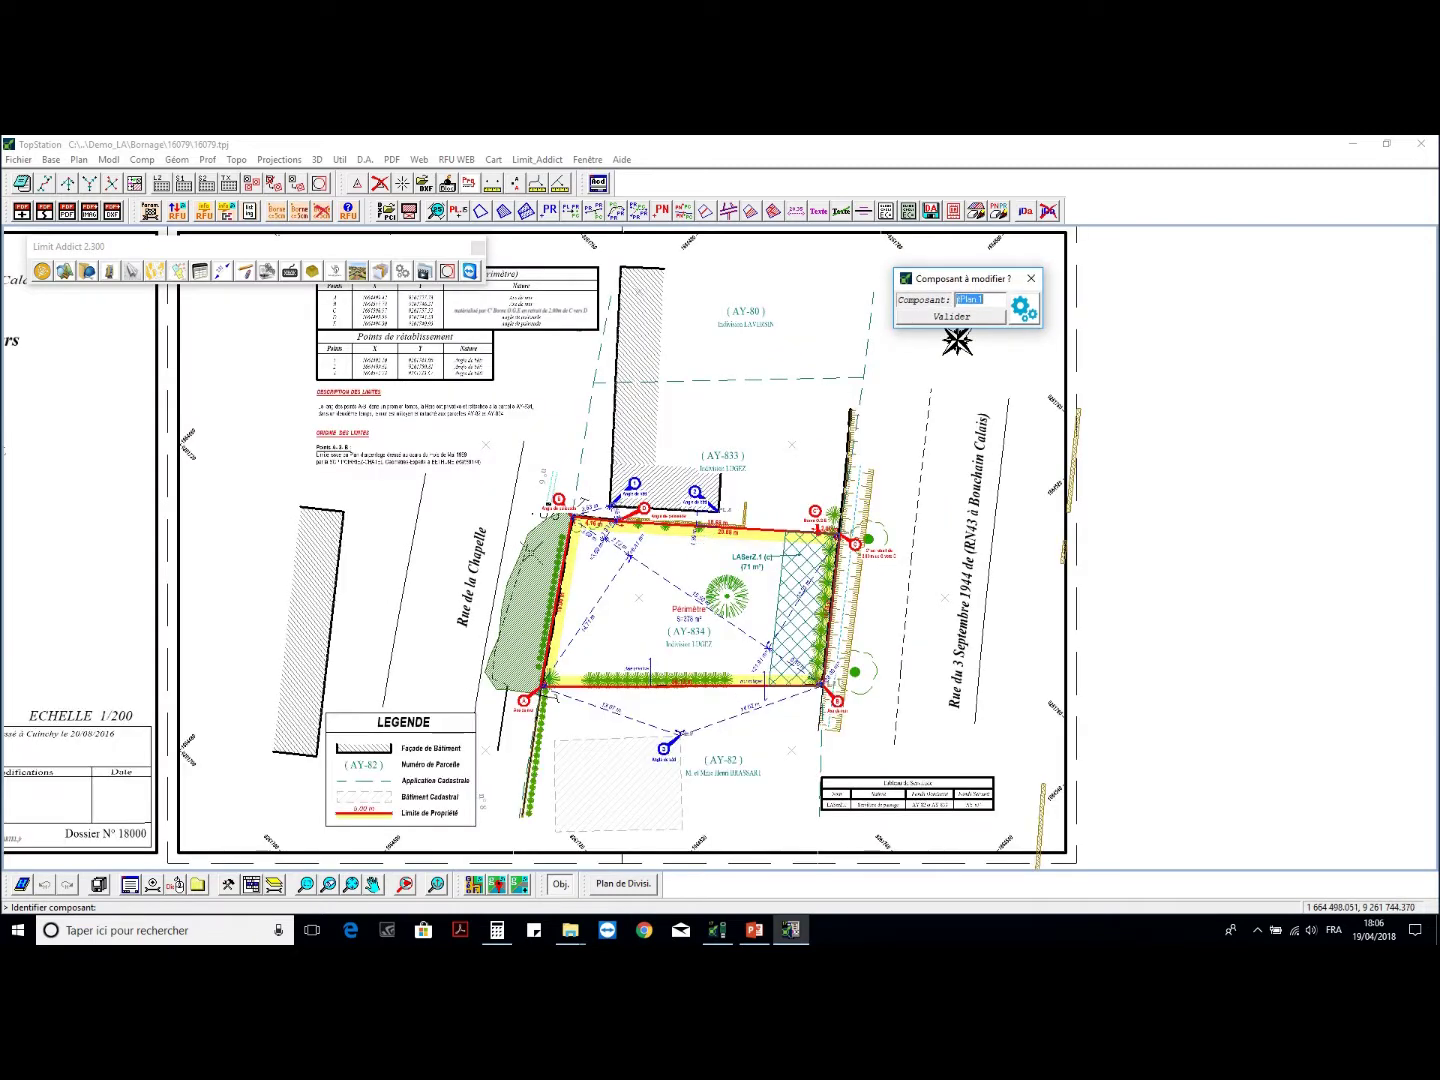
click(131, 271)
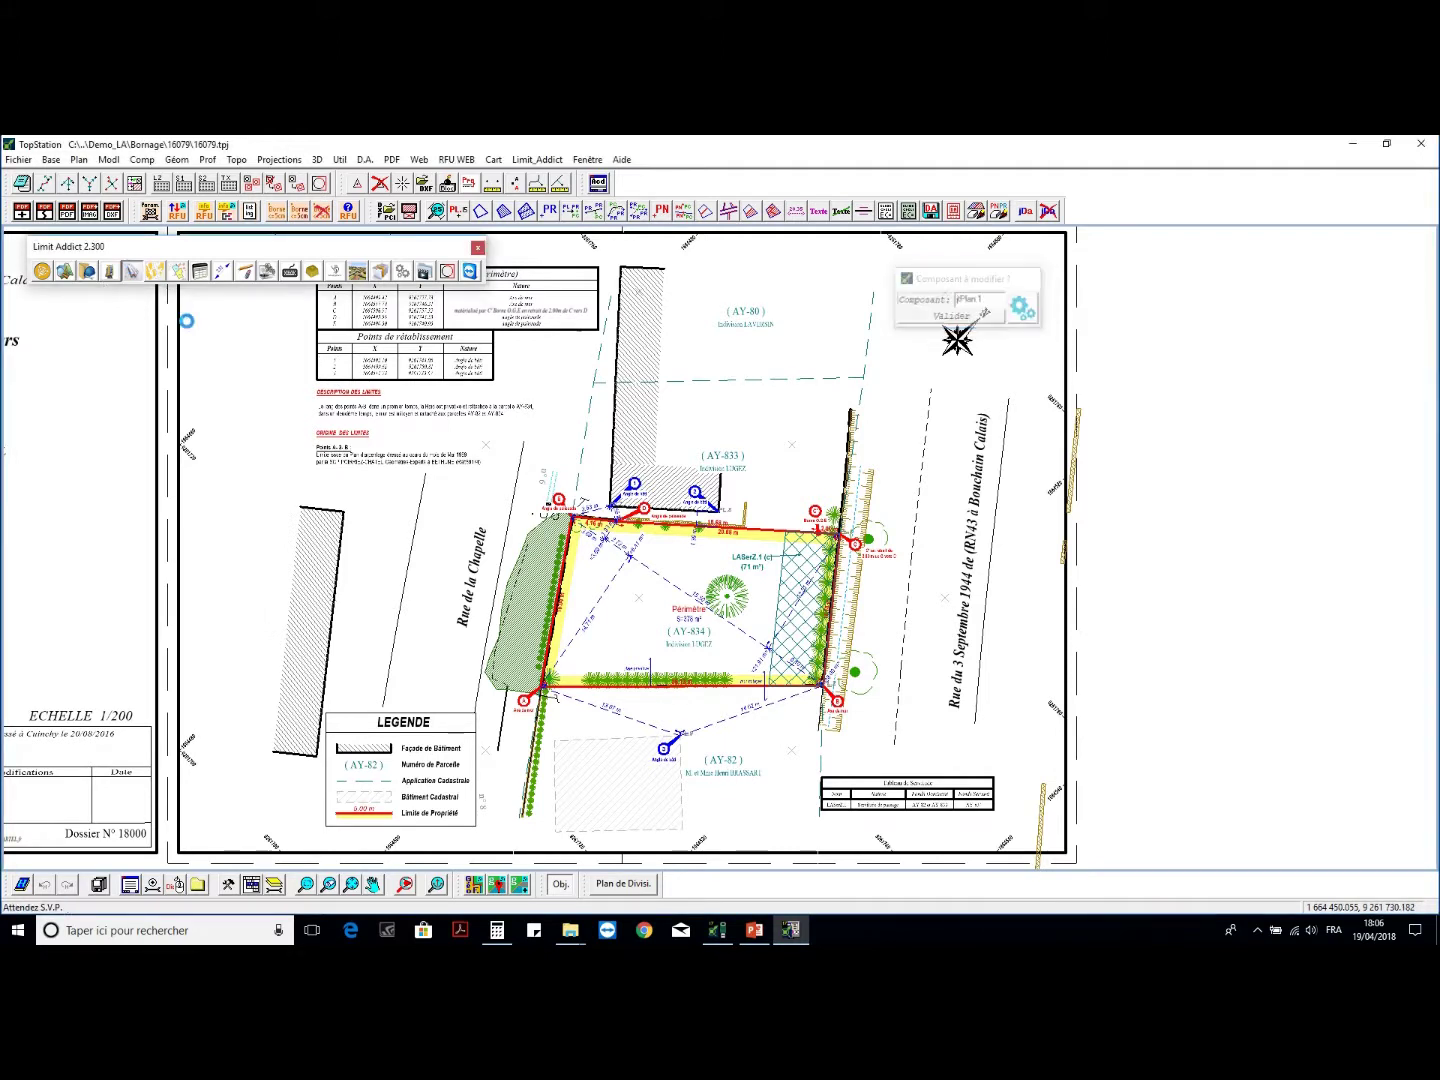
click(831, 346)
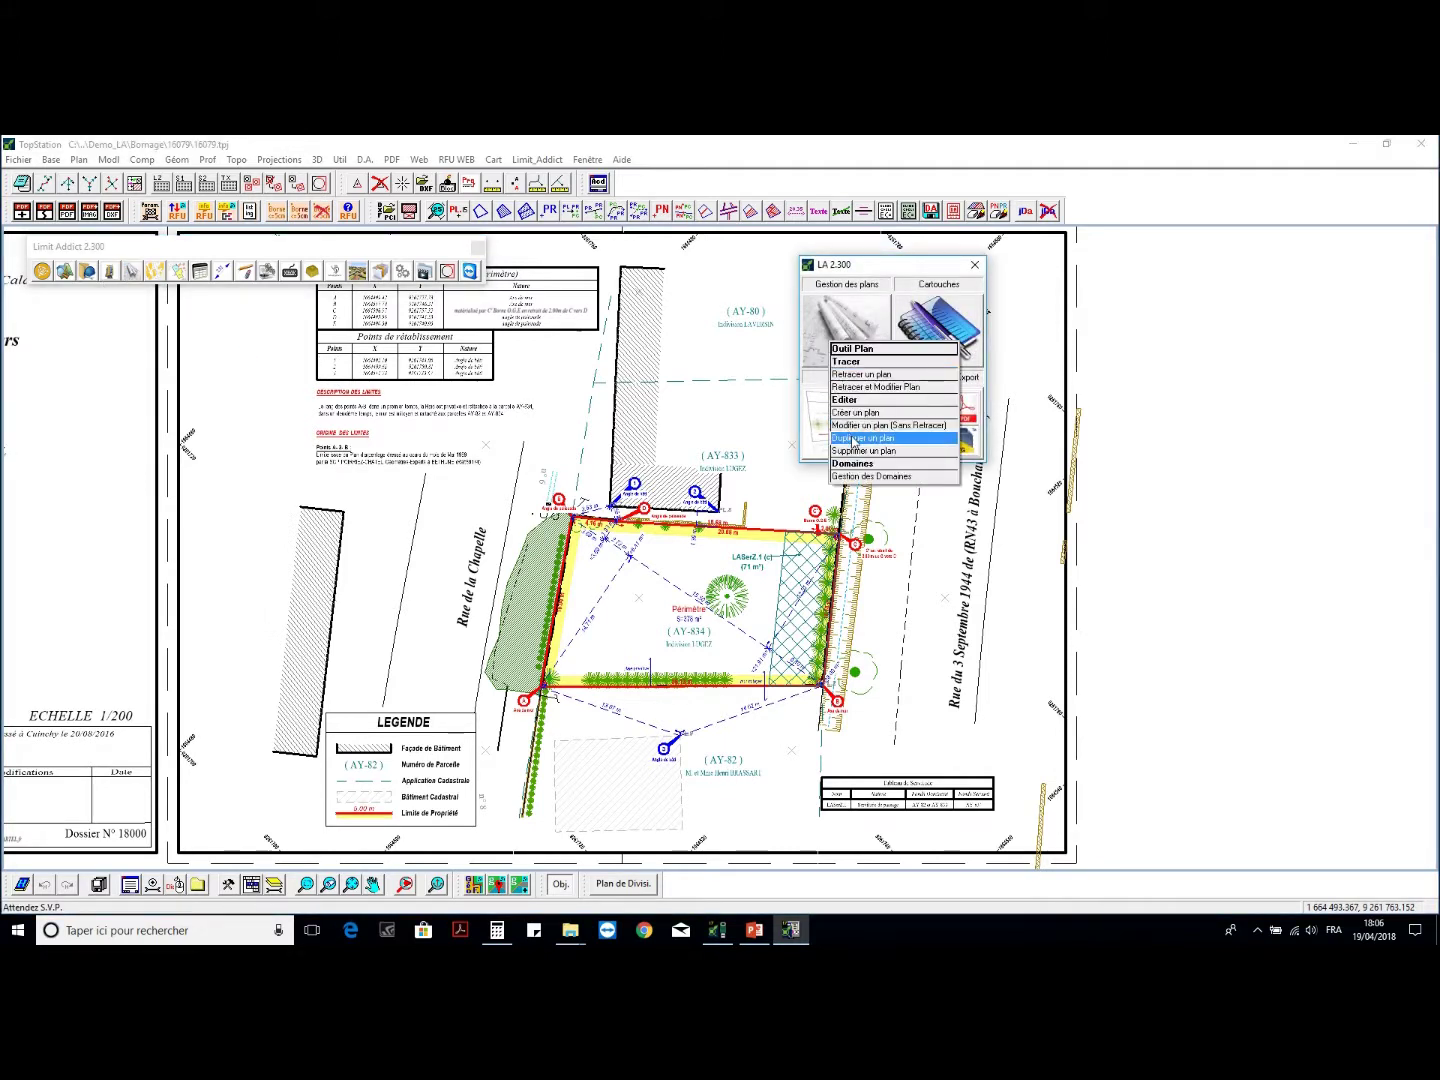
click(848, 438)
click(849, 361)
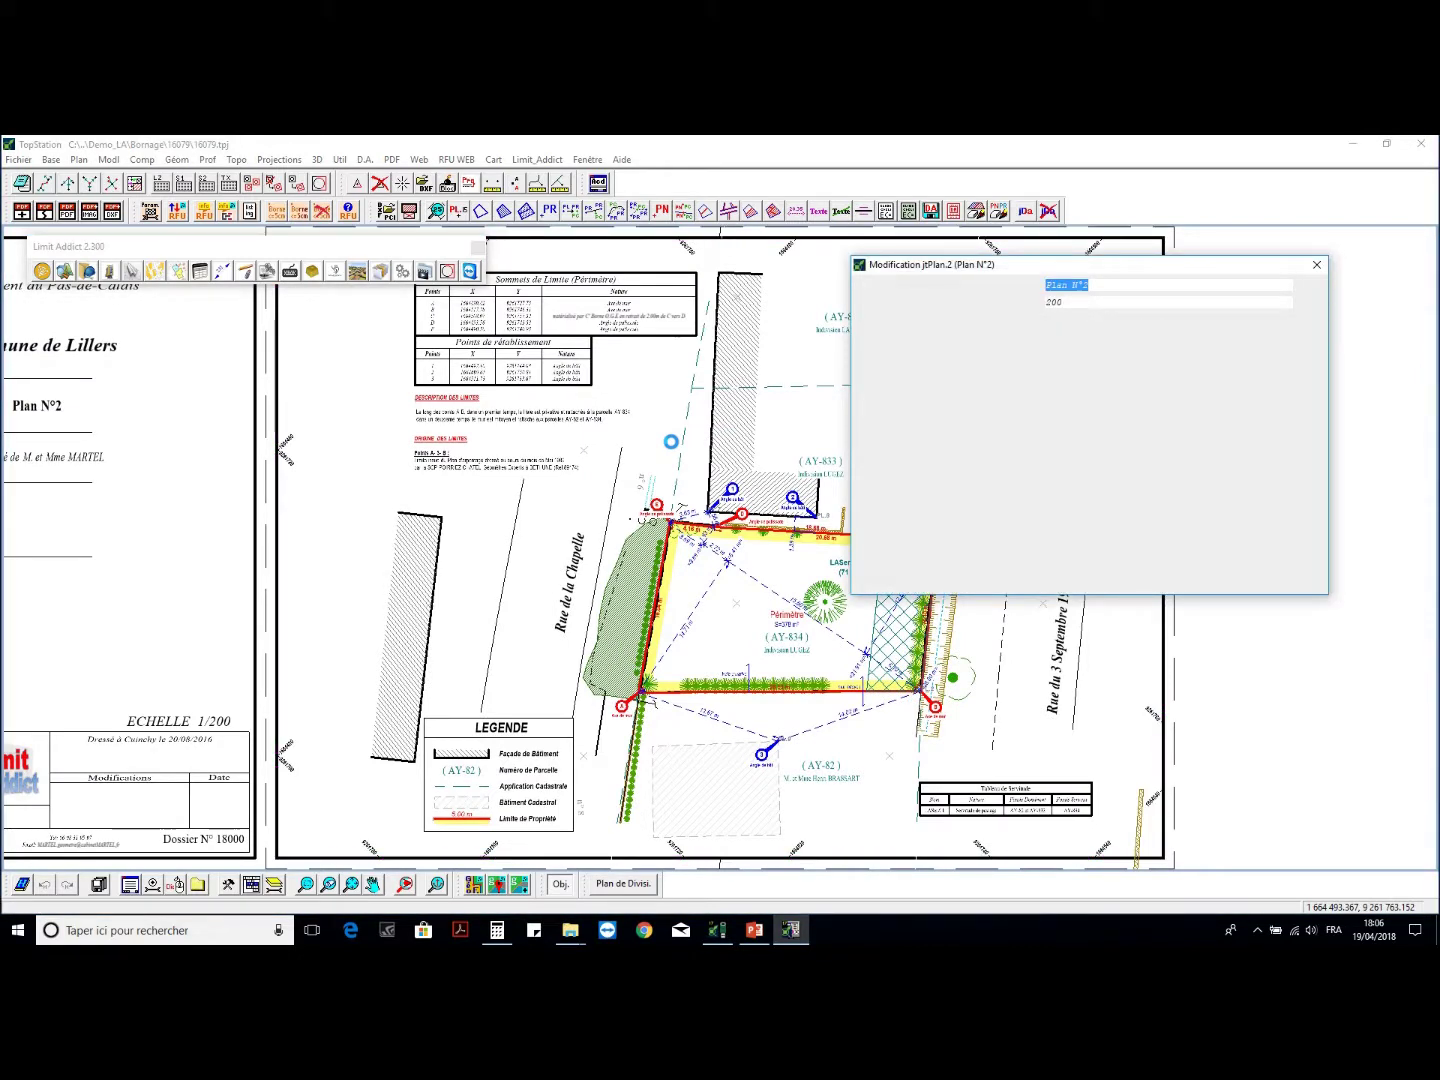
click(1299, 285)
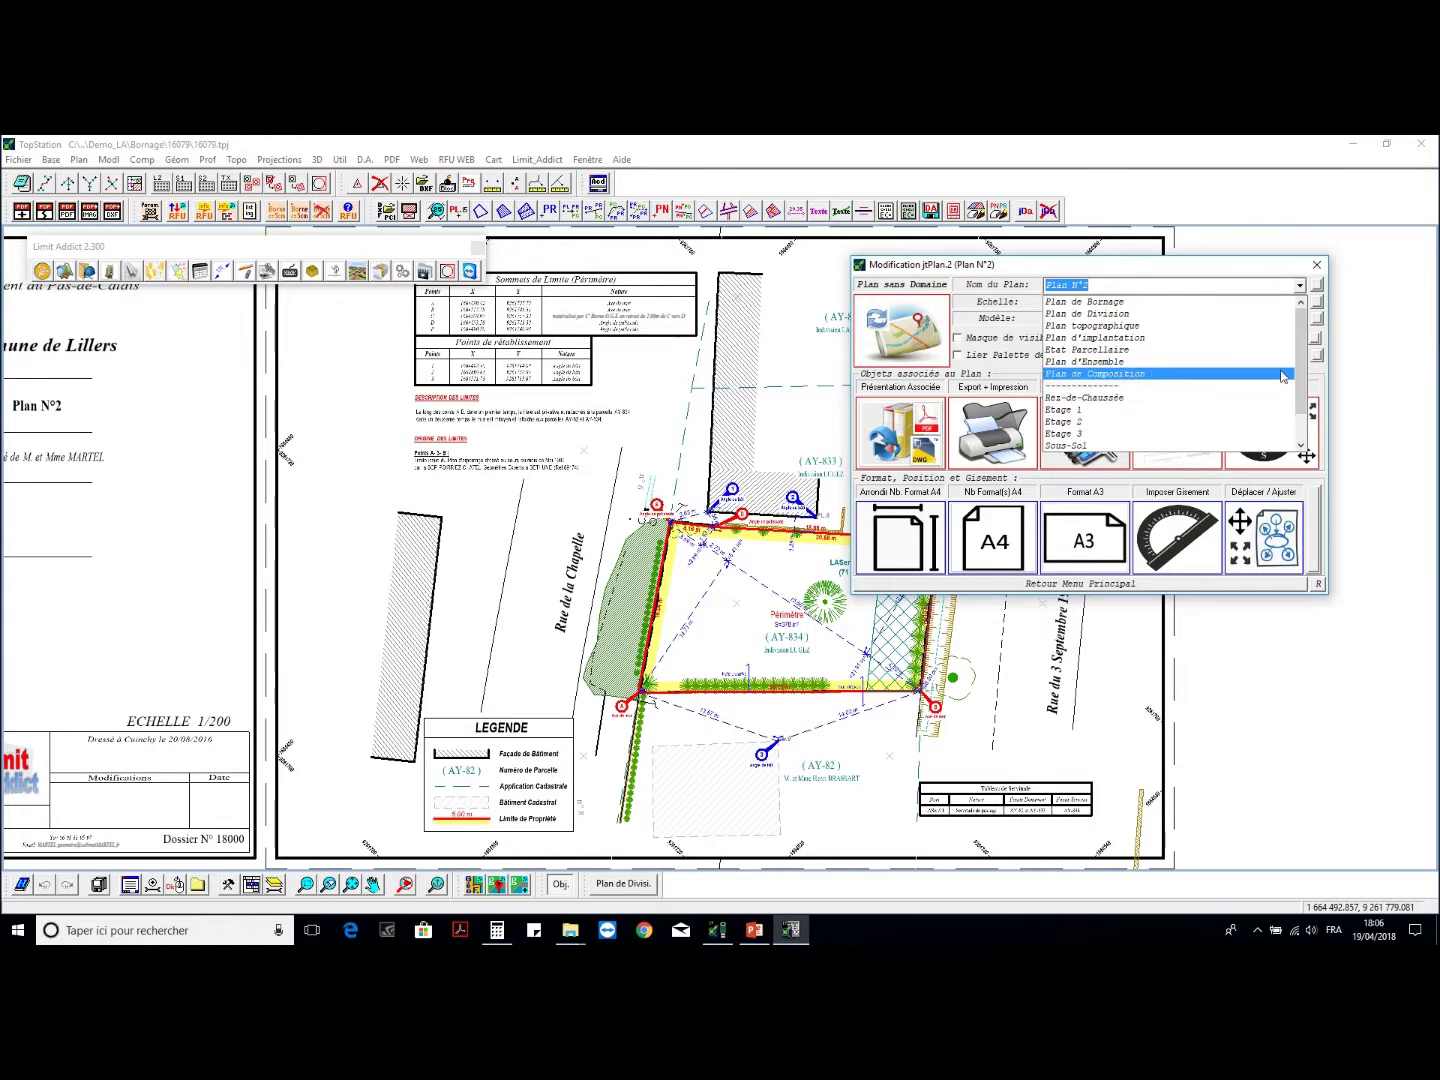
click(1090, 313)
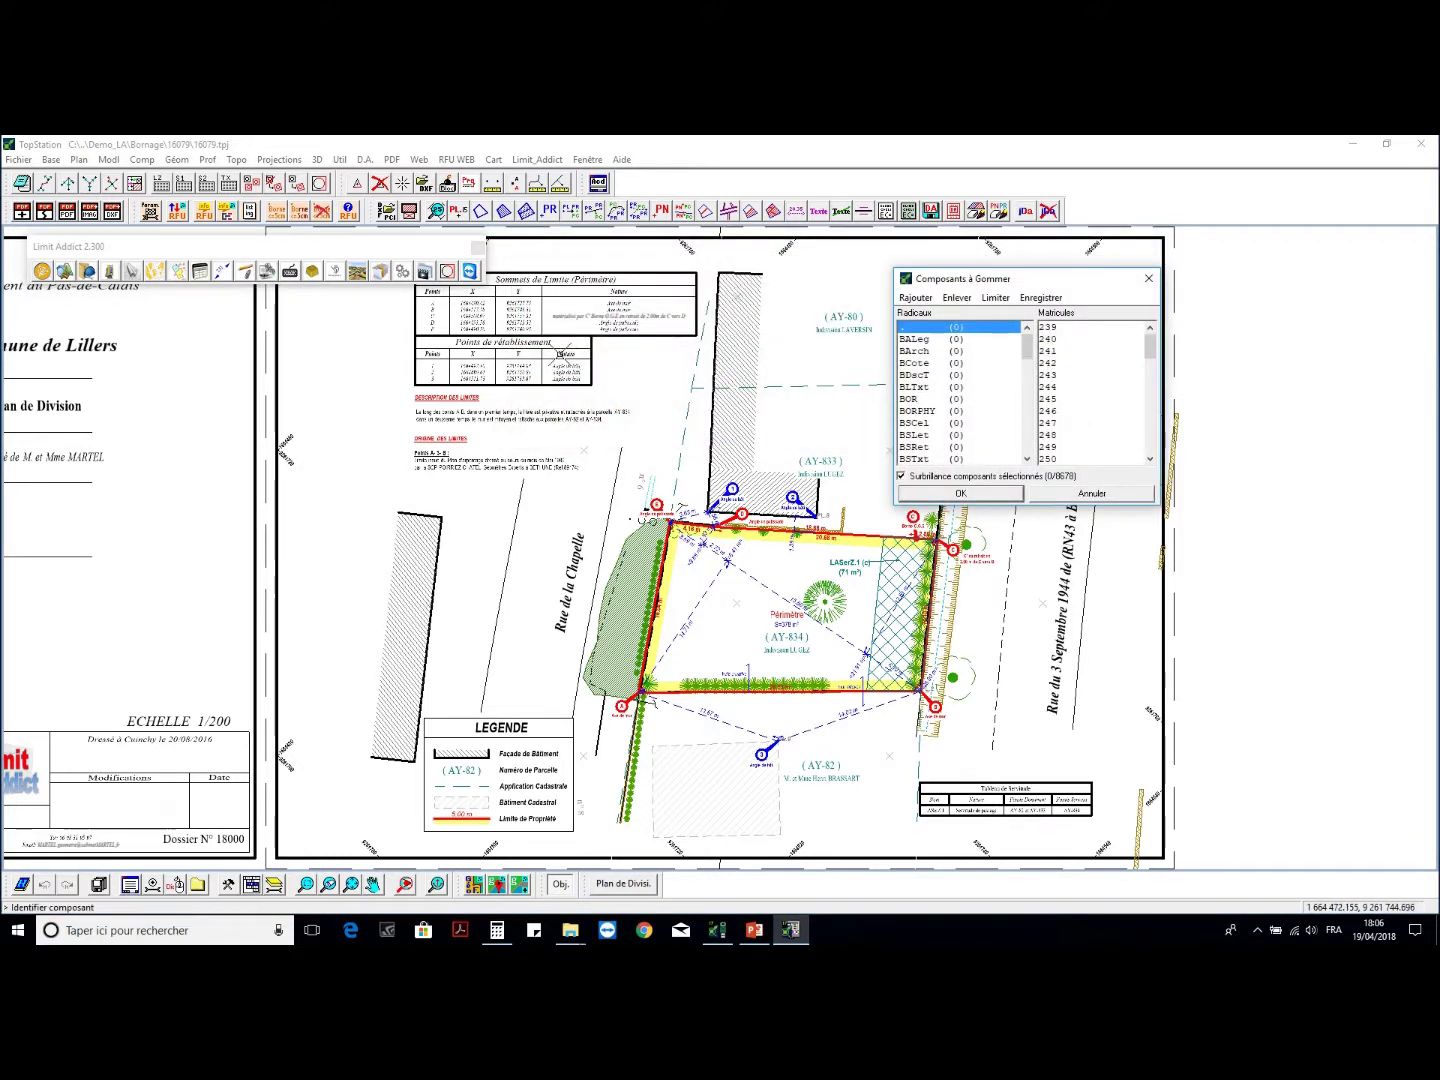
- Erase the two coordinate tables, the boundary description texts and the legend together with its LALegc components
click(550, 353)
click(499, 405)
click(946, 460)
click(495, 455)
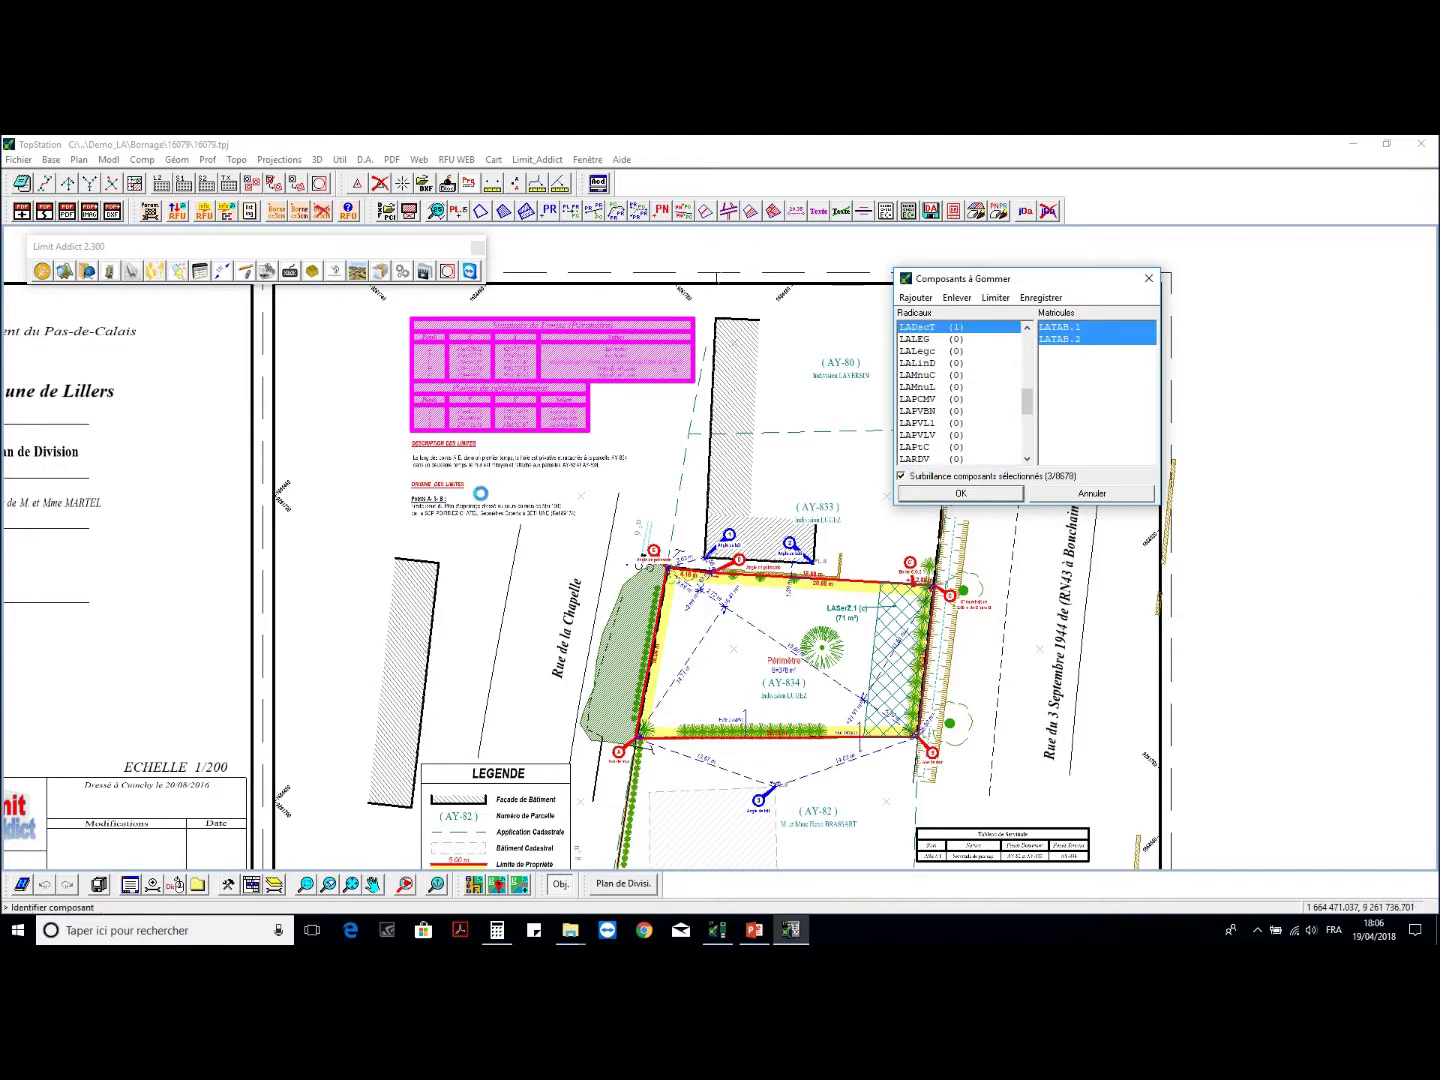
click(456, 765)
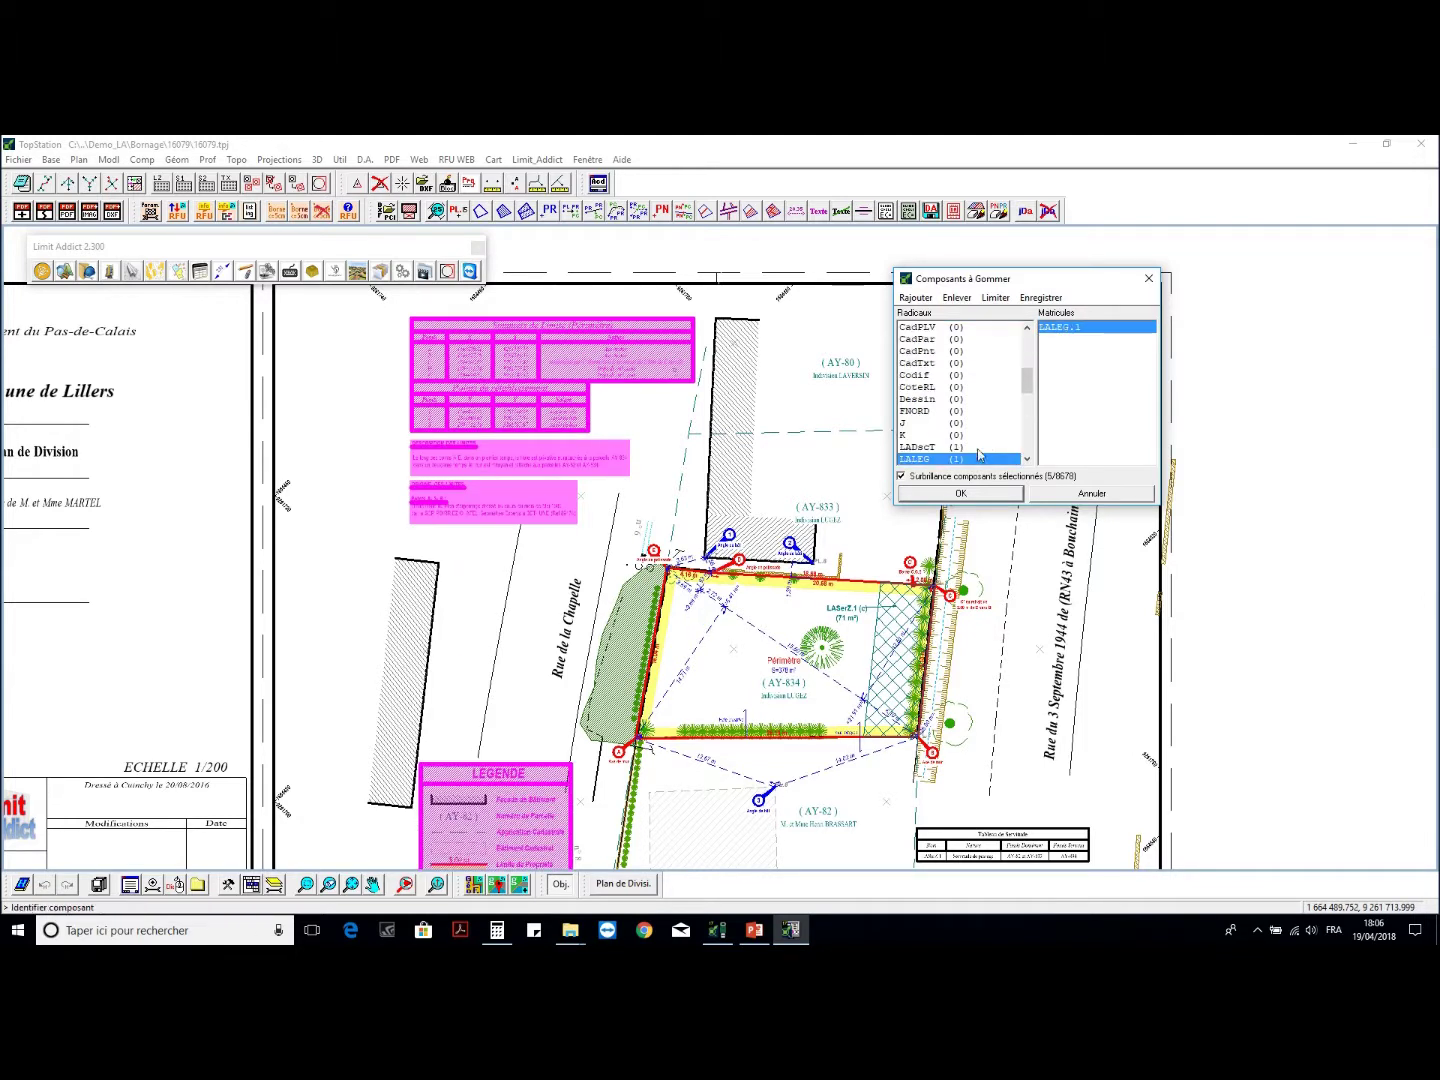
scroll(985, 446, down, 1)
click(948, 436)
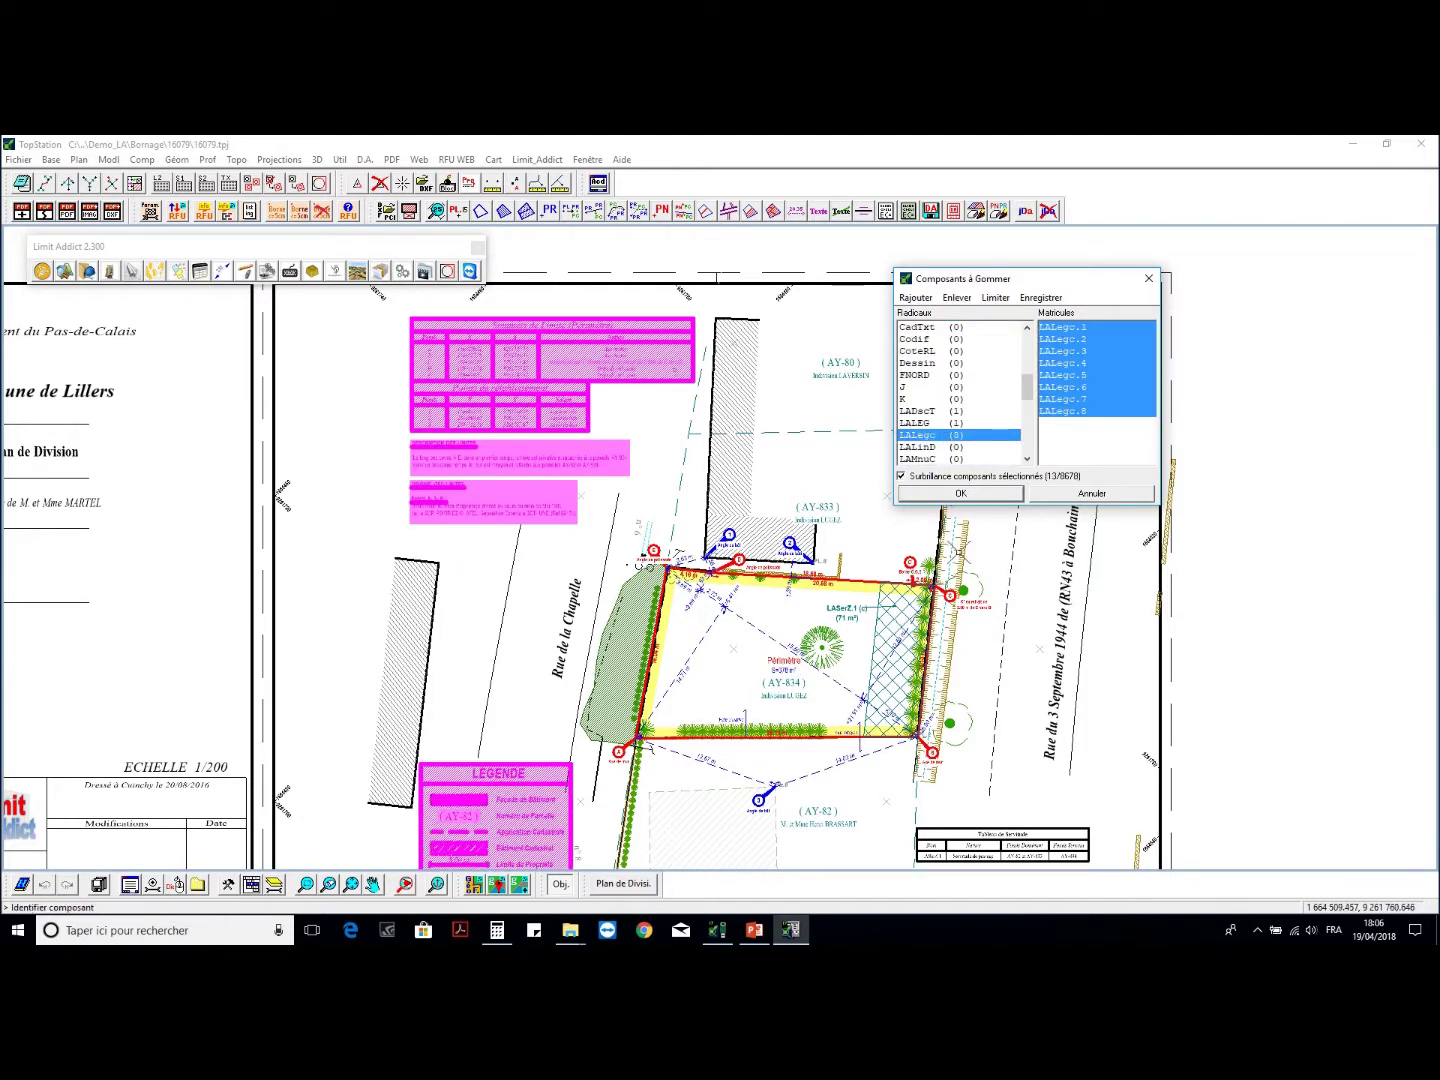
click(961, 494)
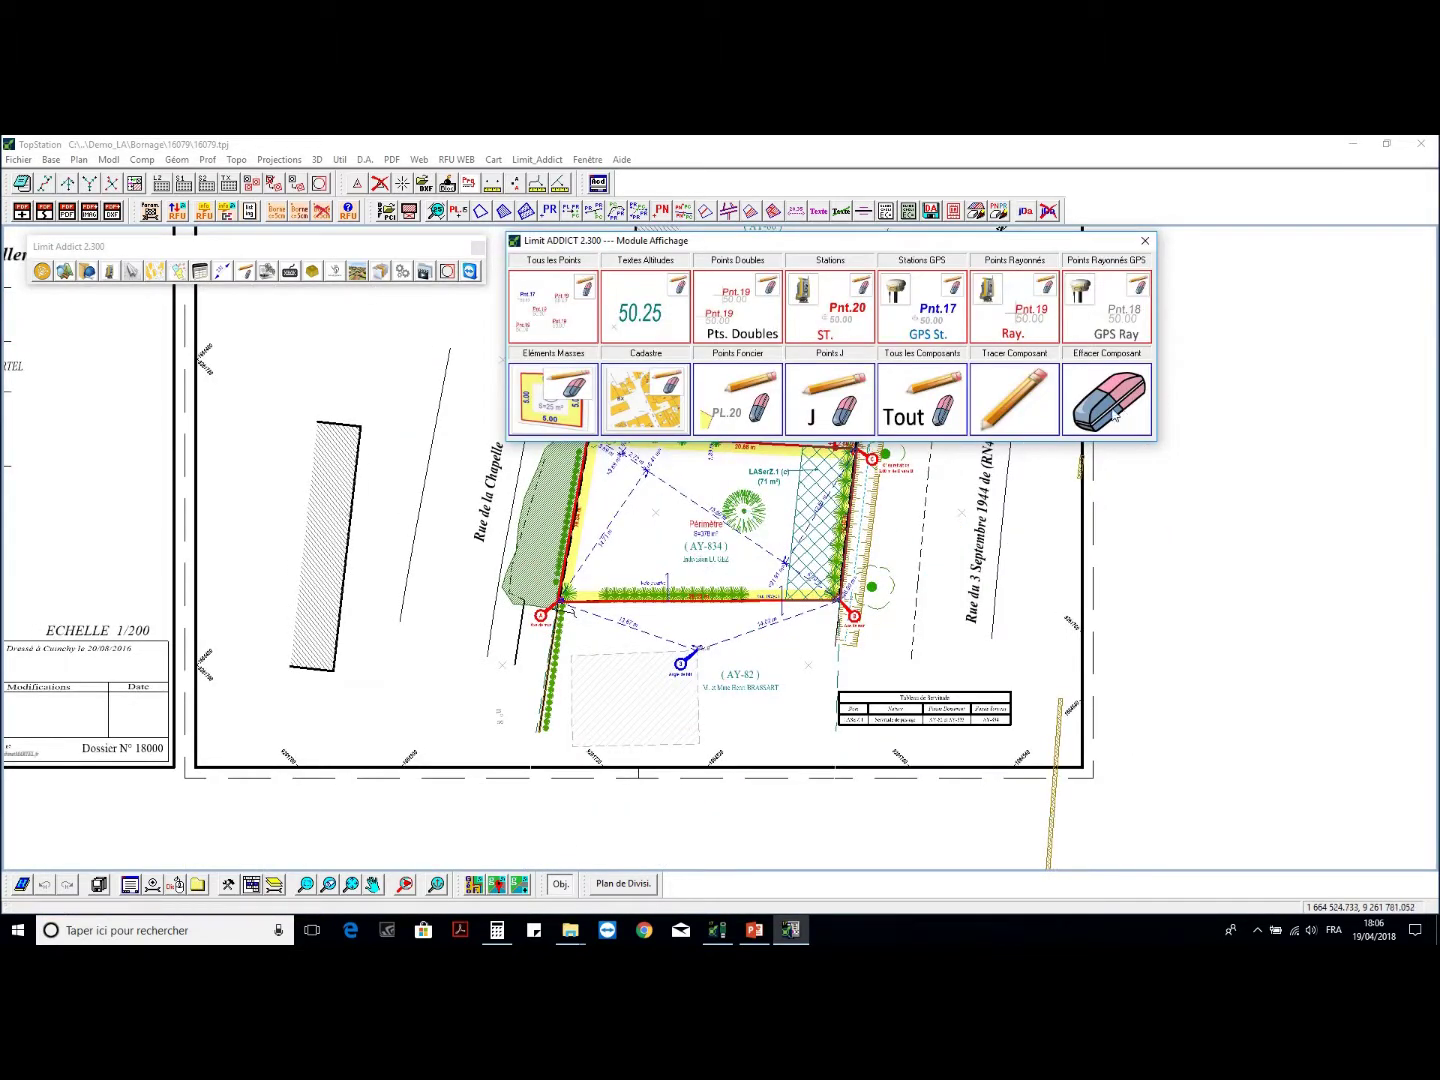
- Erase the easement table, the hatched easement zone, all CoteRL dimensions and all BSRet building-corner labels
click(946, 705)
scroll(803, 513, up, 2)
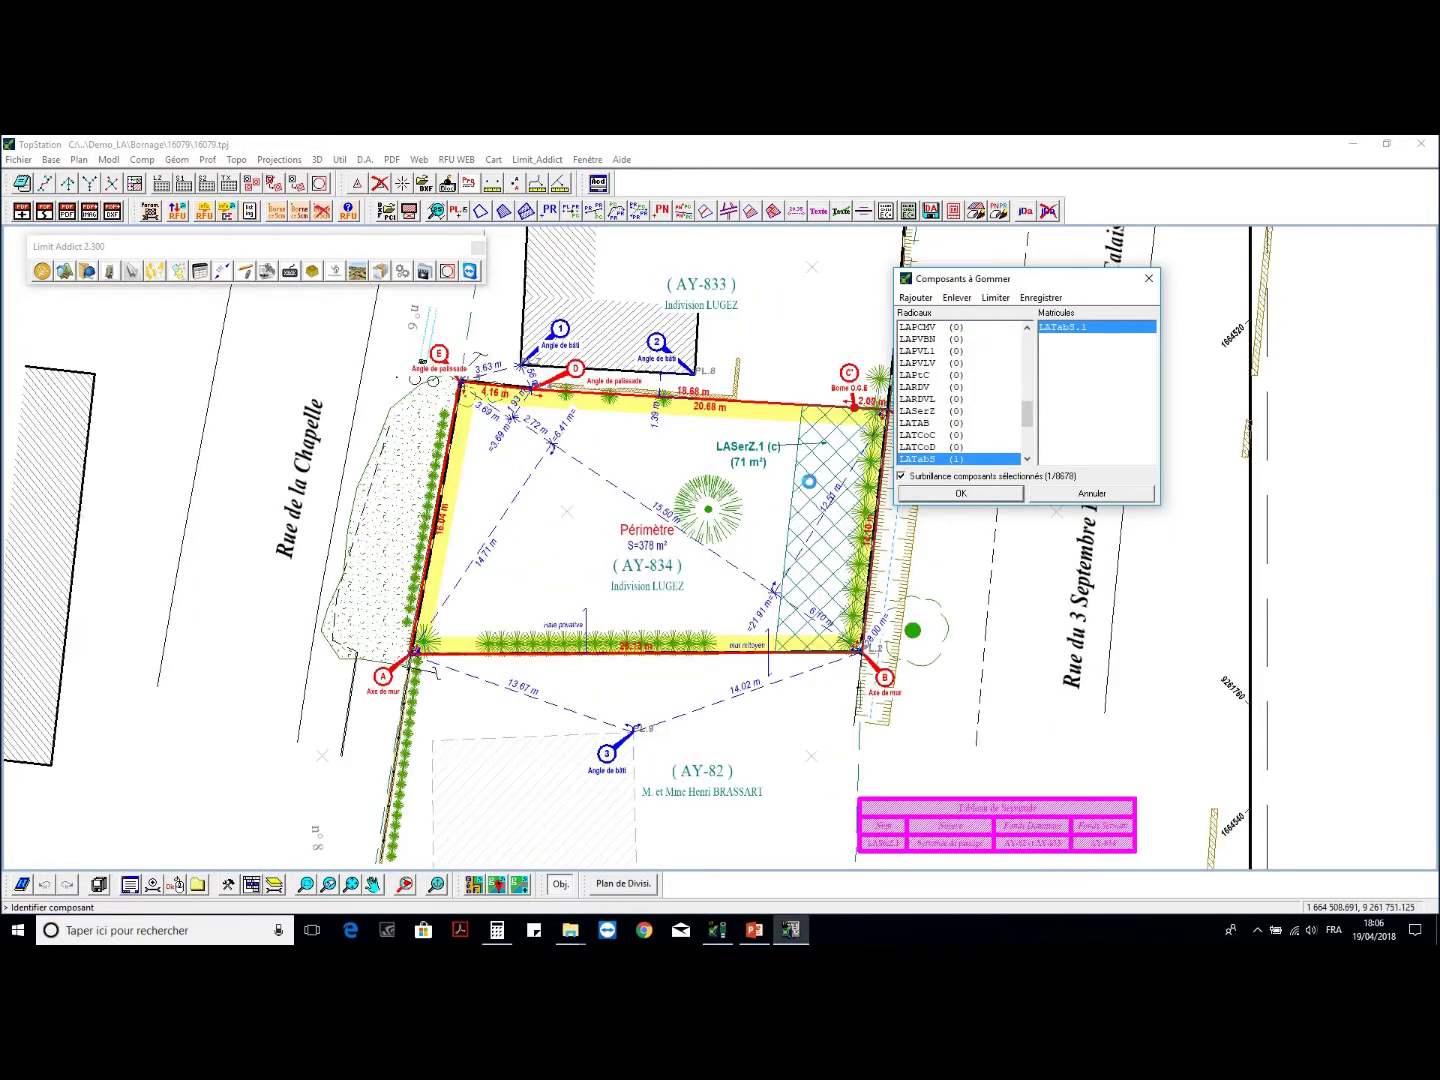
click(808, 482)
click(733, 693)
double_click(941, 330)
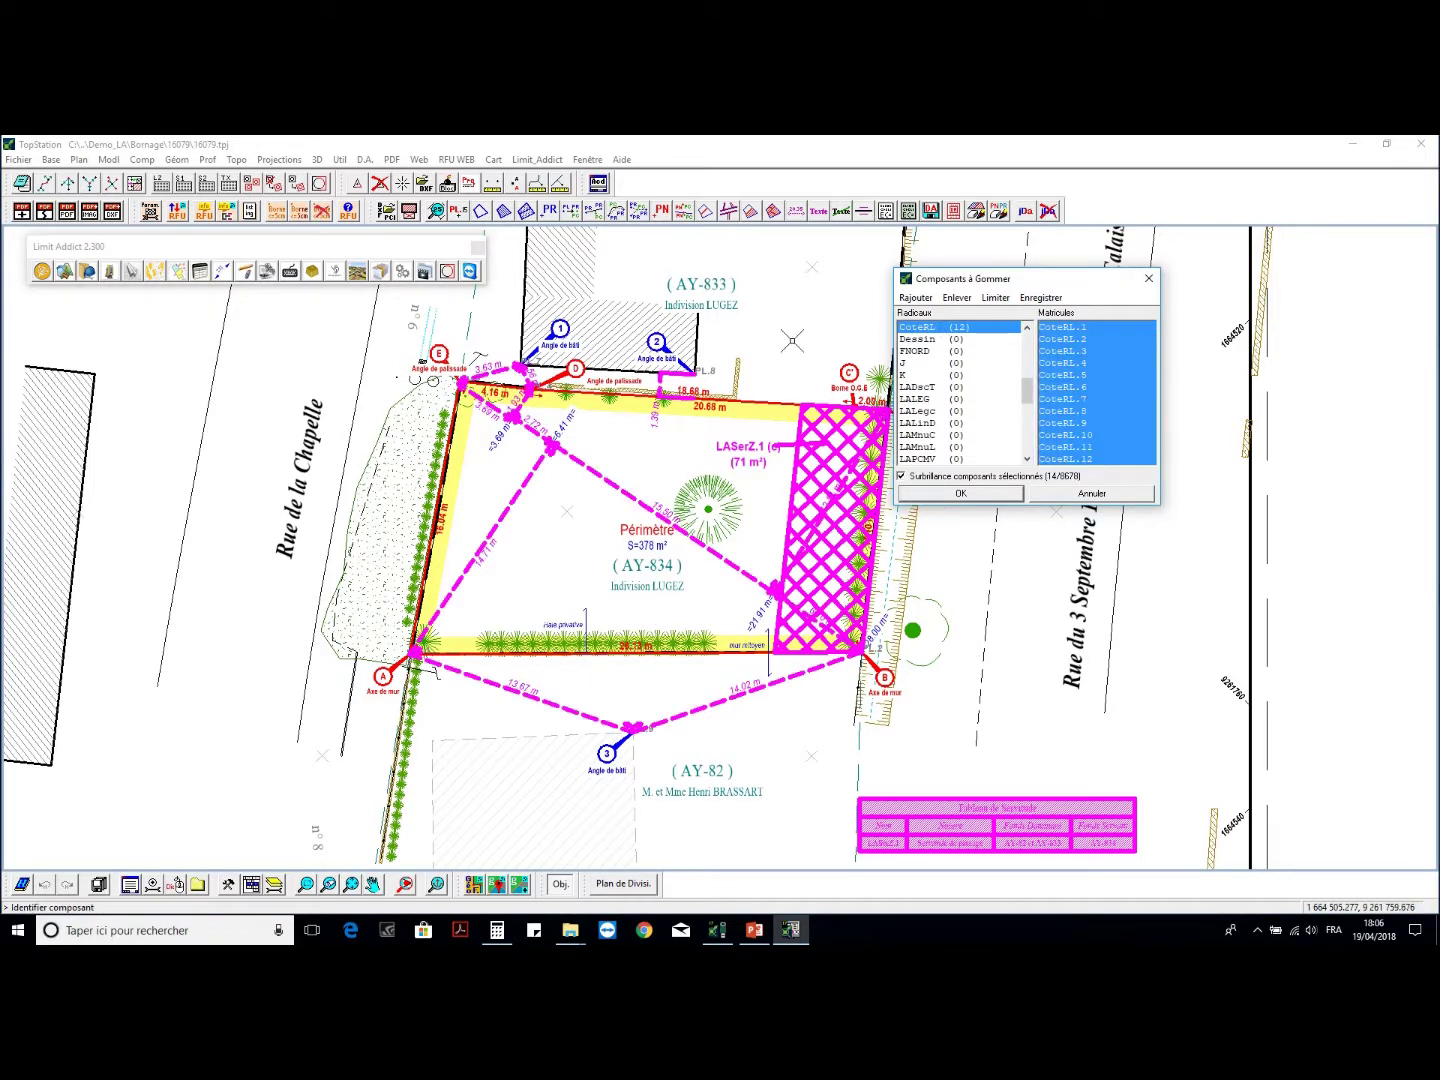
click(656, 343)
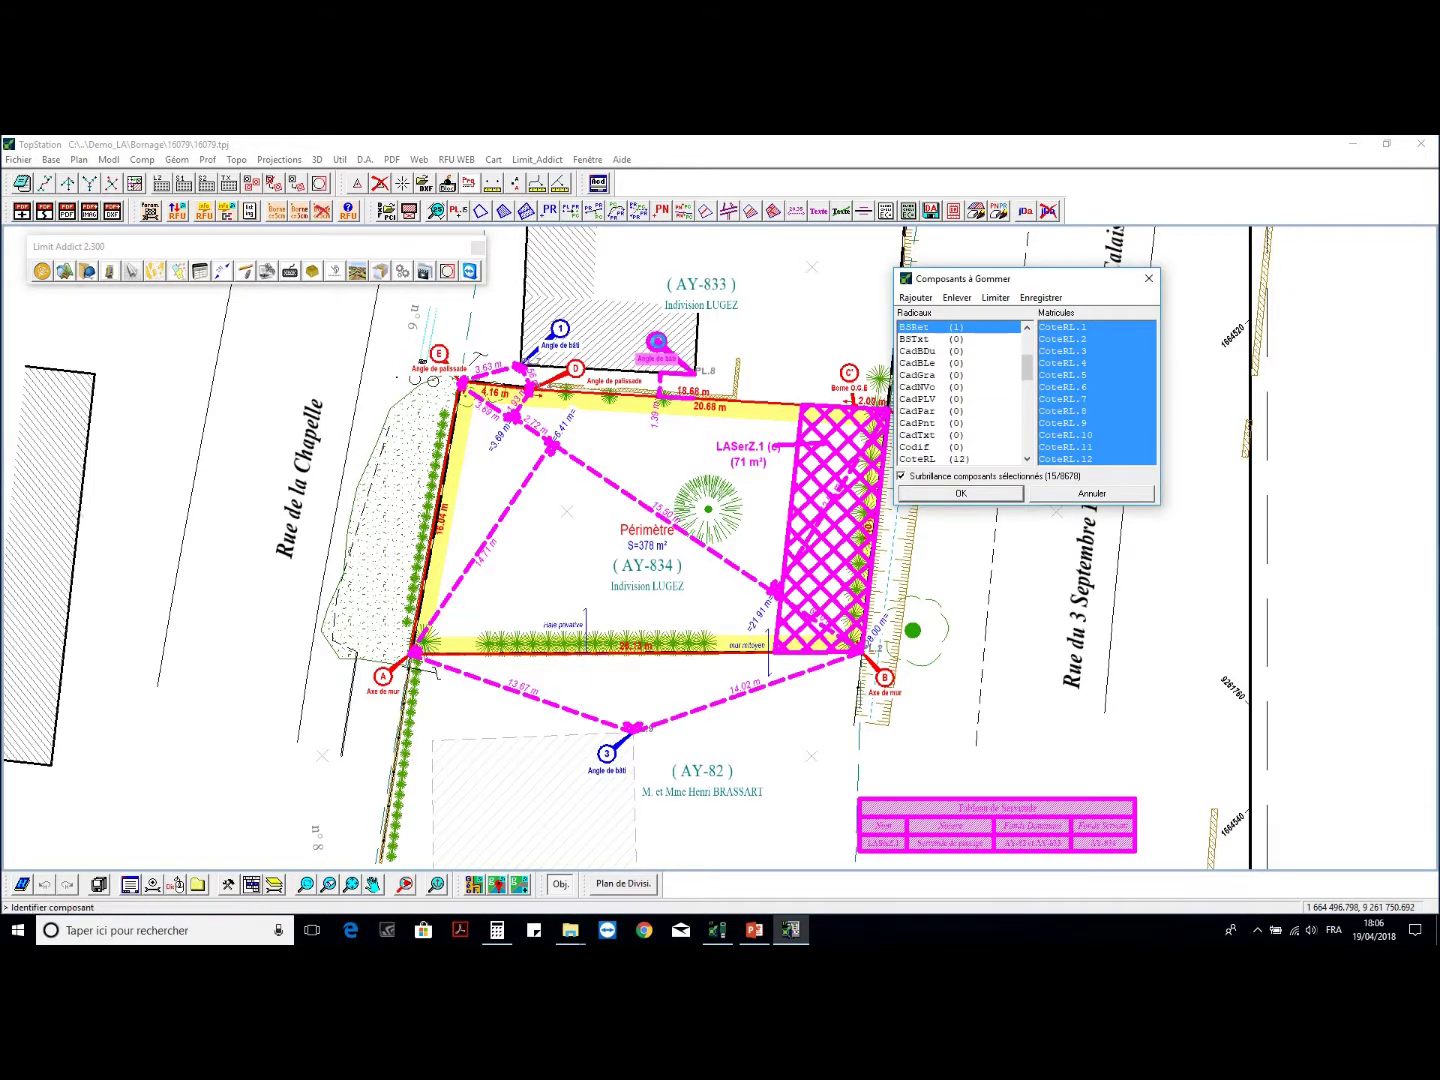
double_click(933, 330)
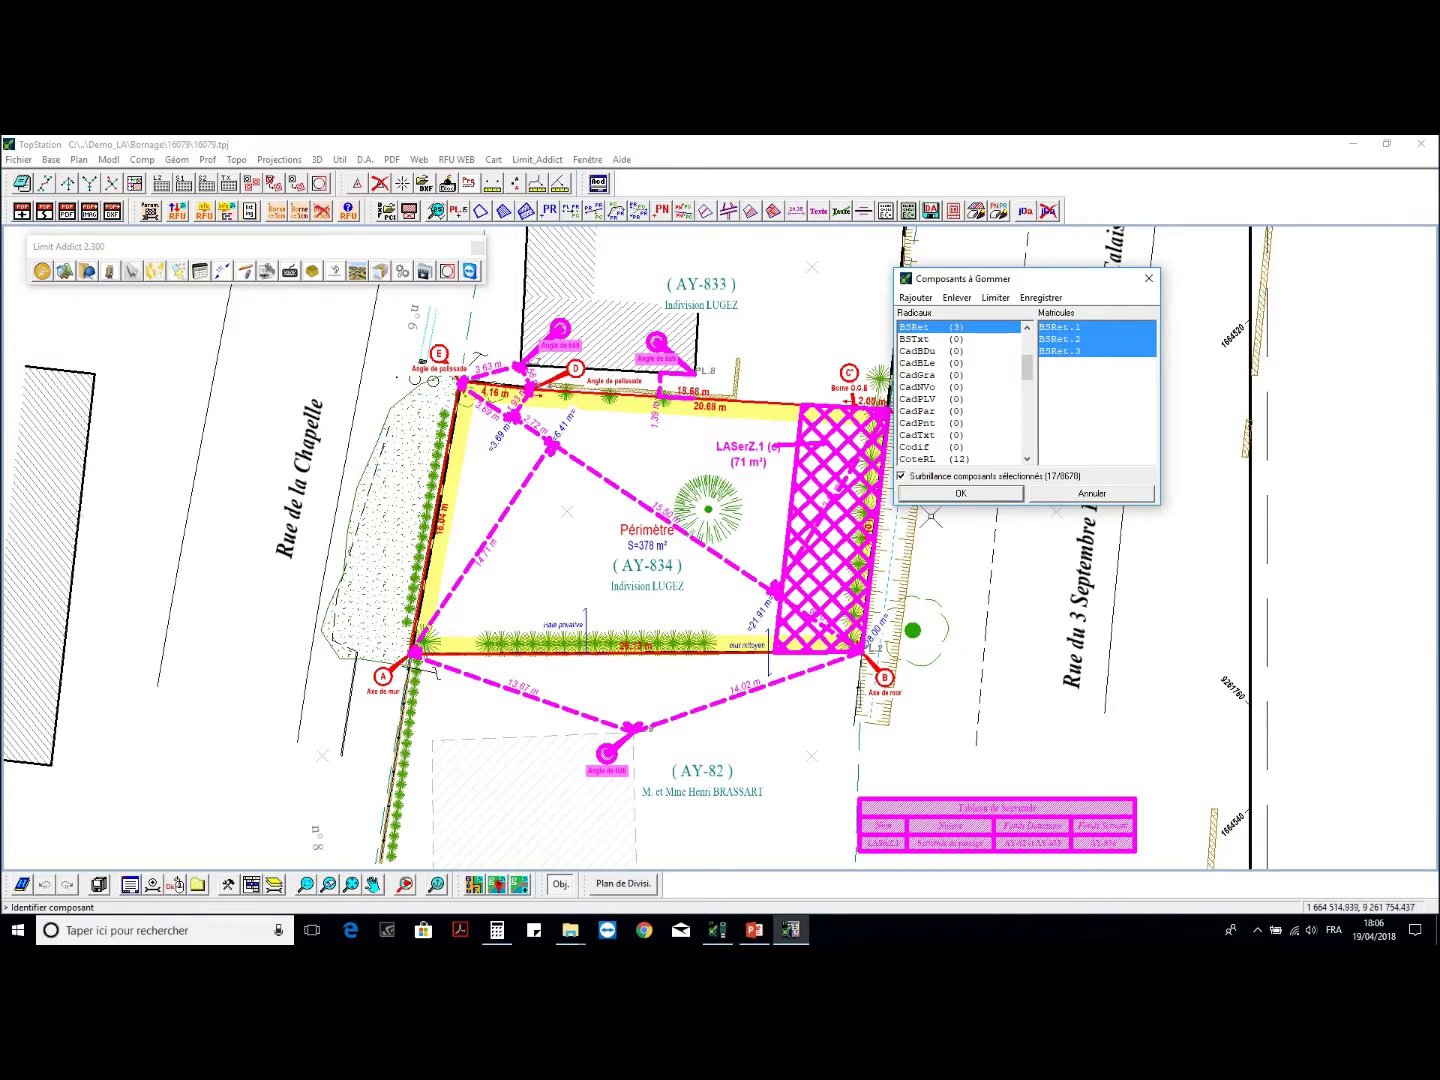
click(945, 494)
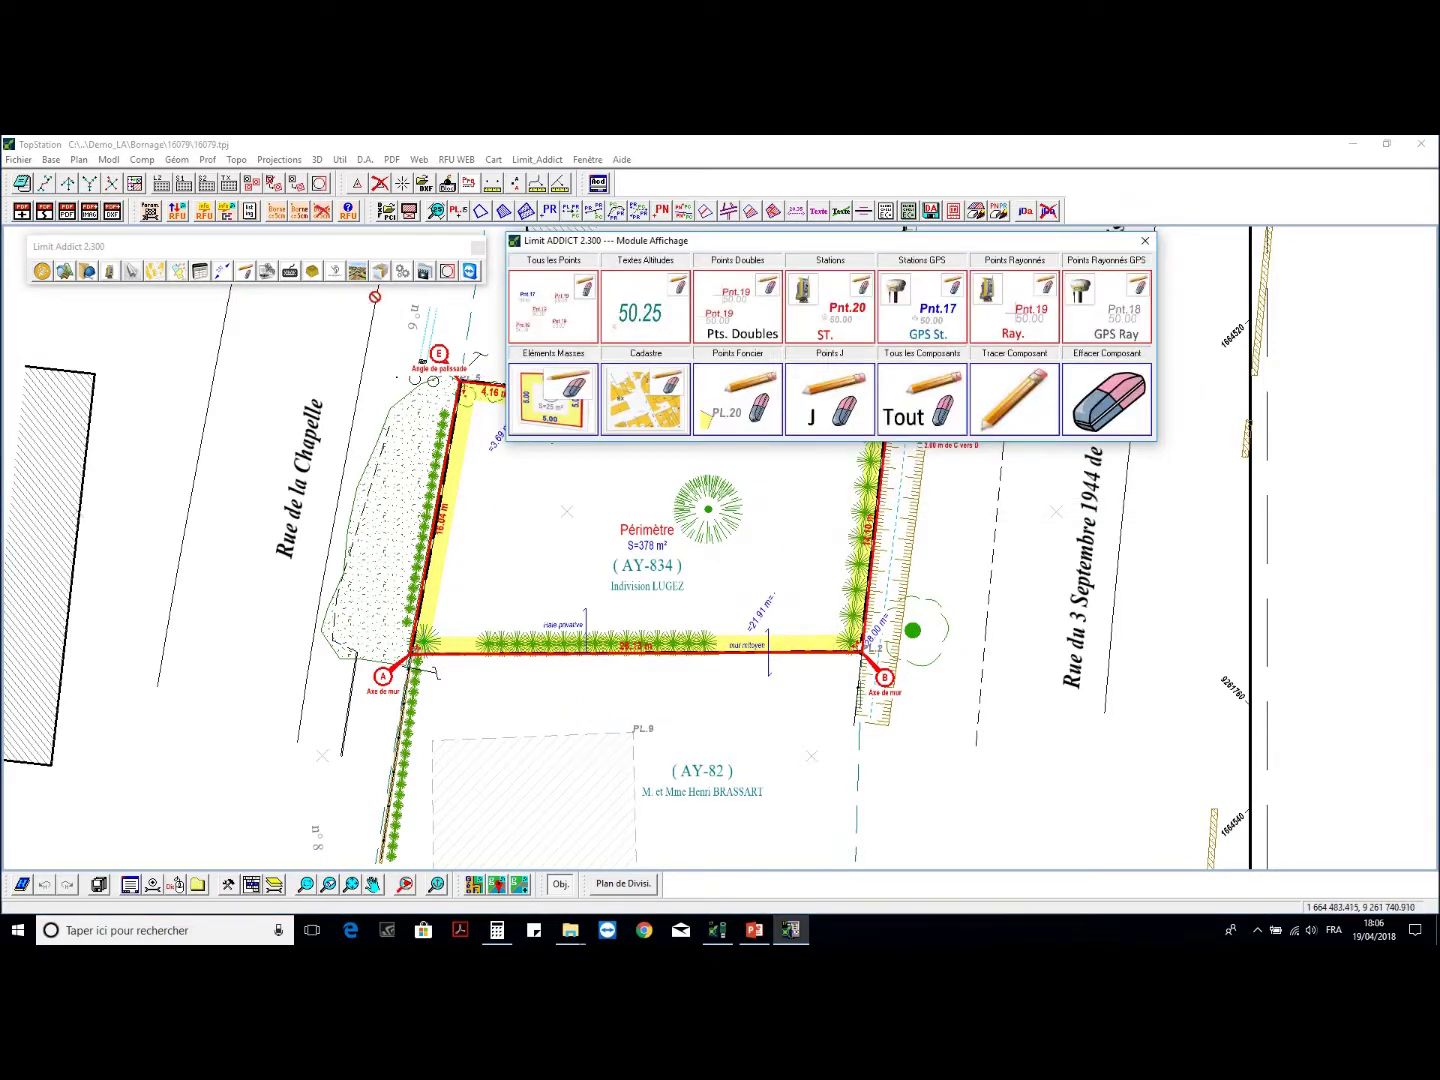
- Erase all the LATCoC and LATCoD dimension texts left around the parcel
click(1087, 410)
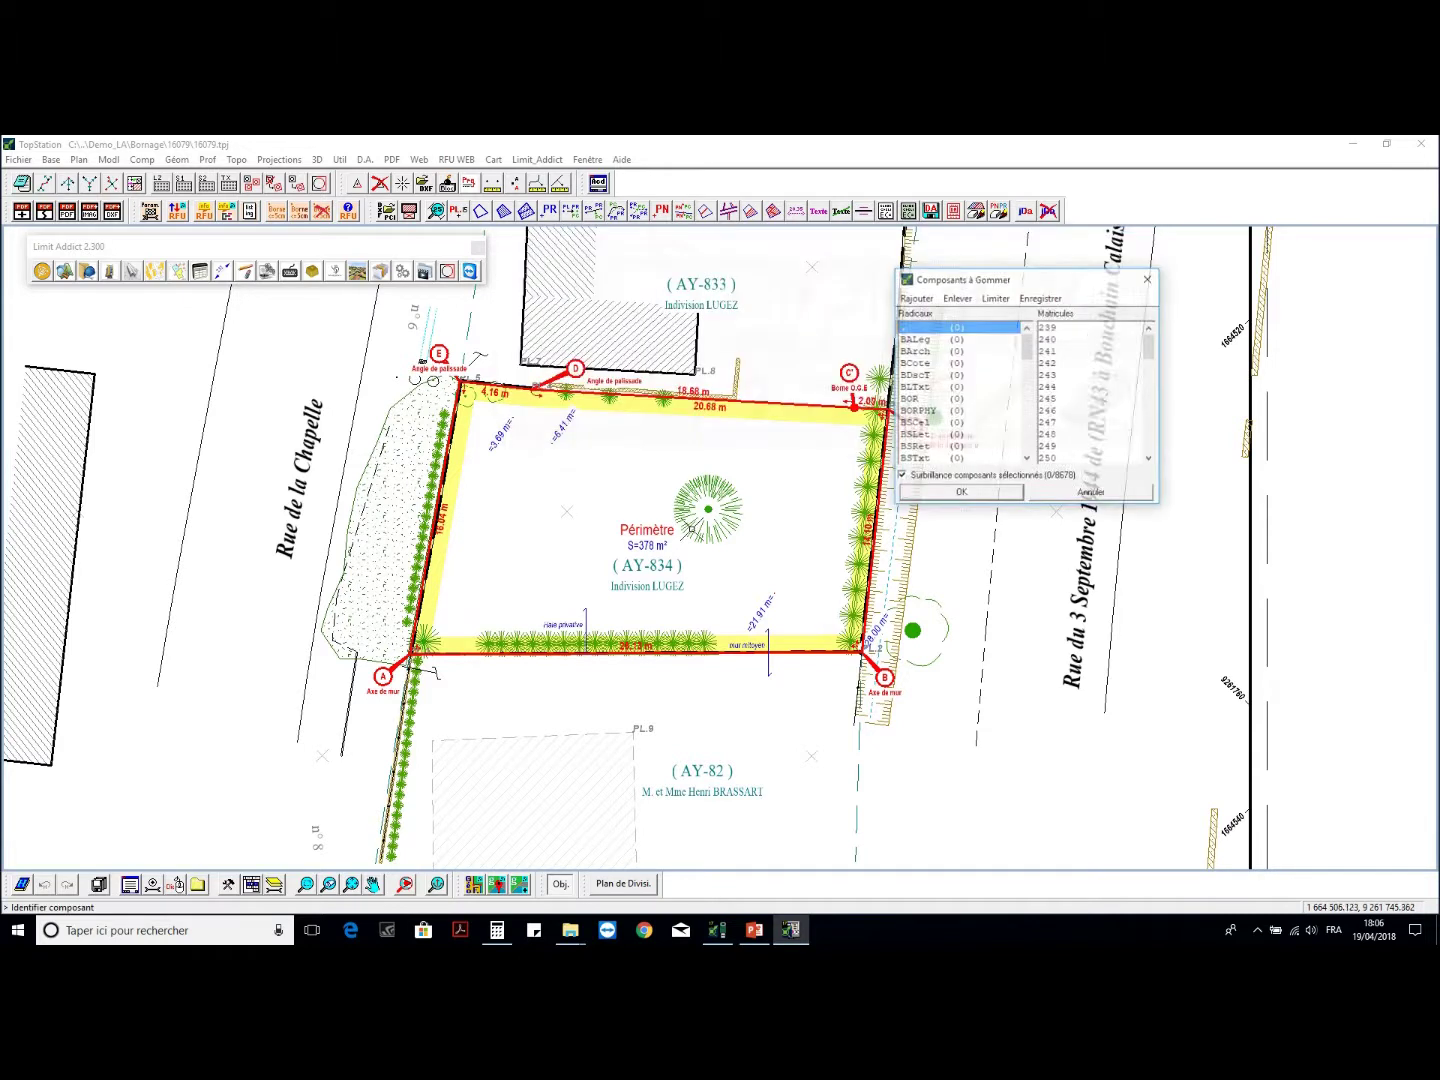
scroll(675, 557, up, 2)
click(830, 645)
scroll(845, 635, up, 2)
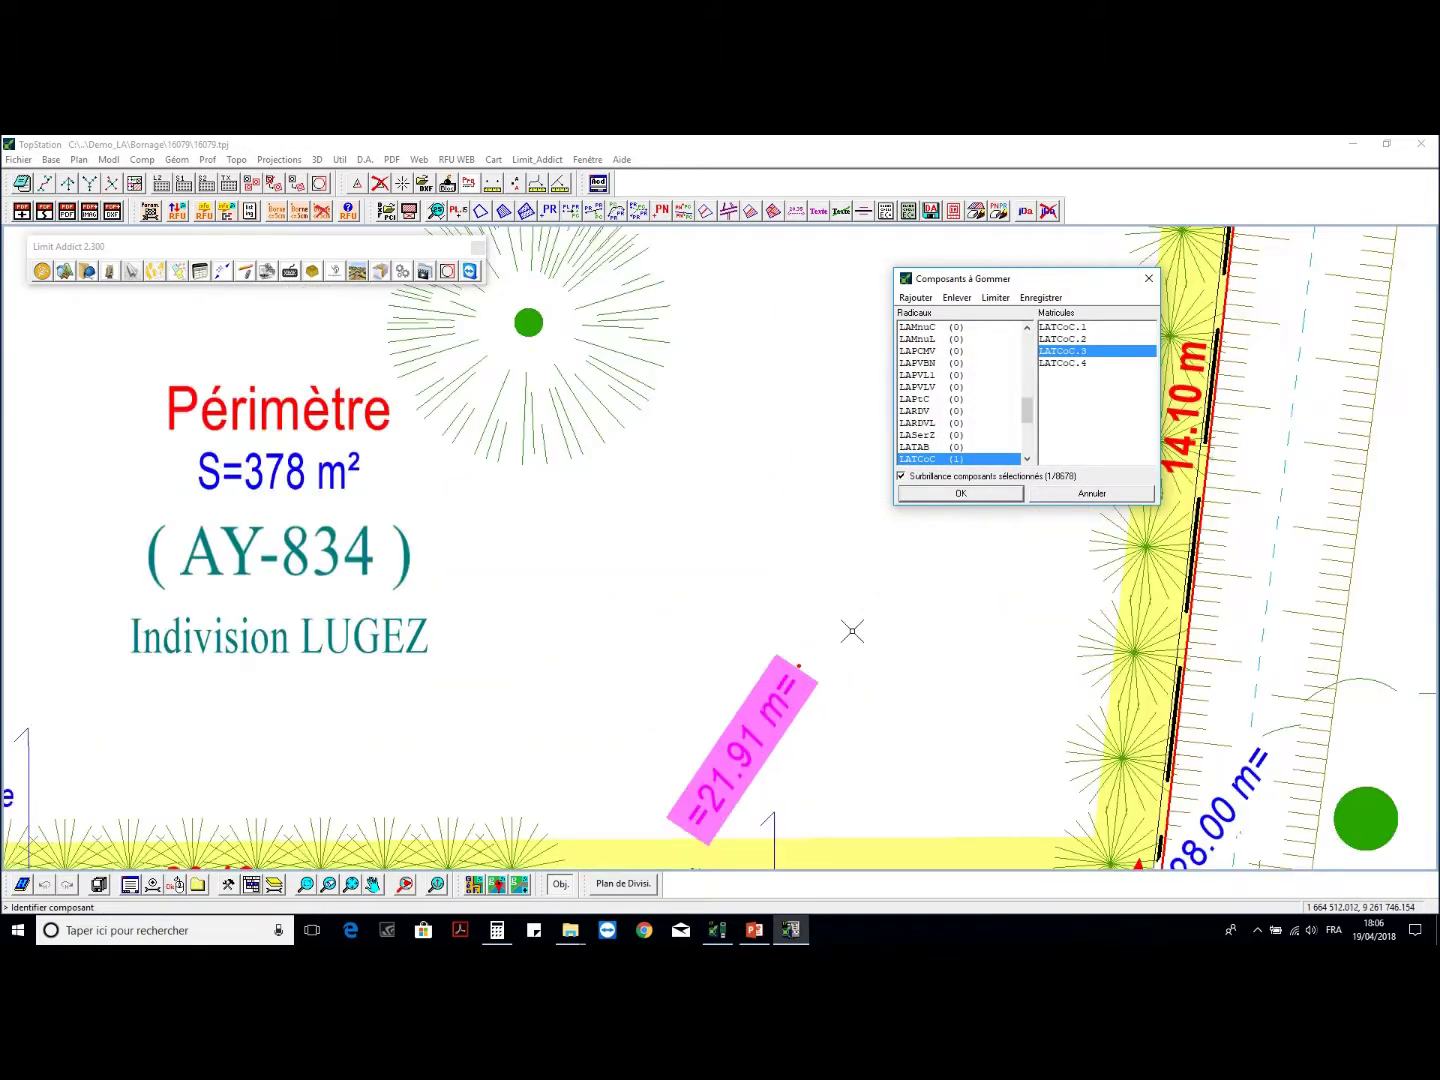
double_click(947, 461)
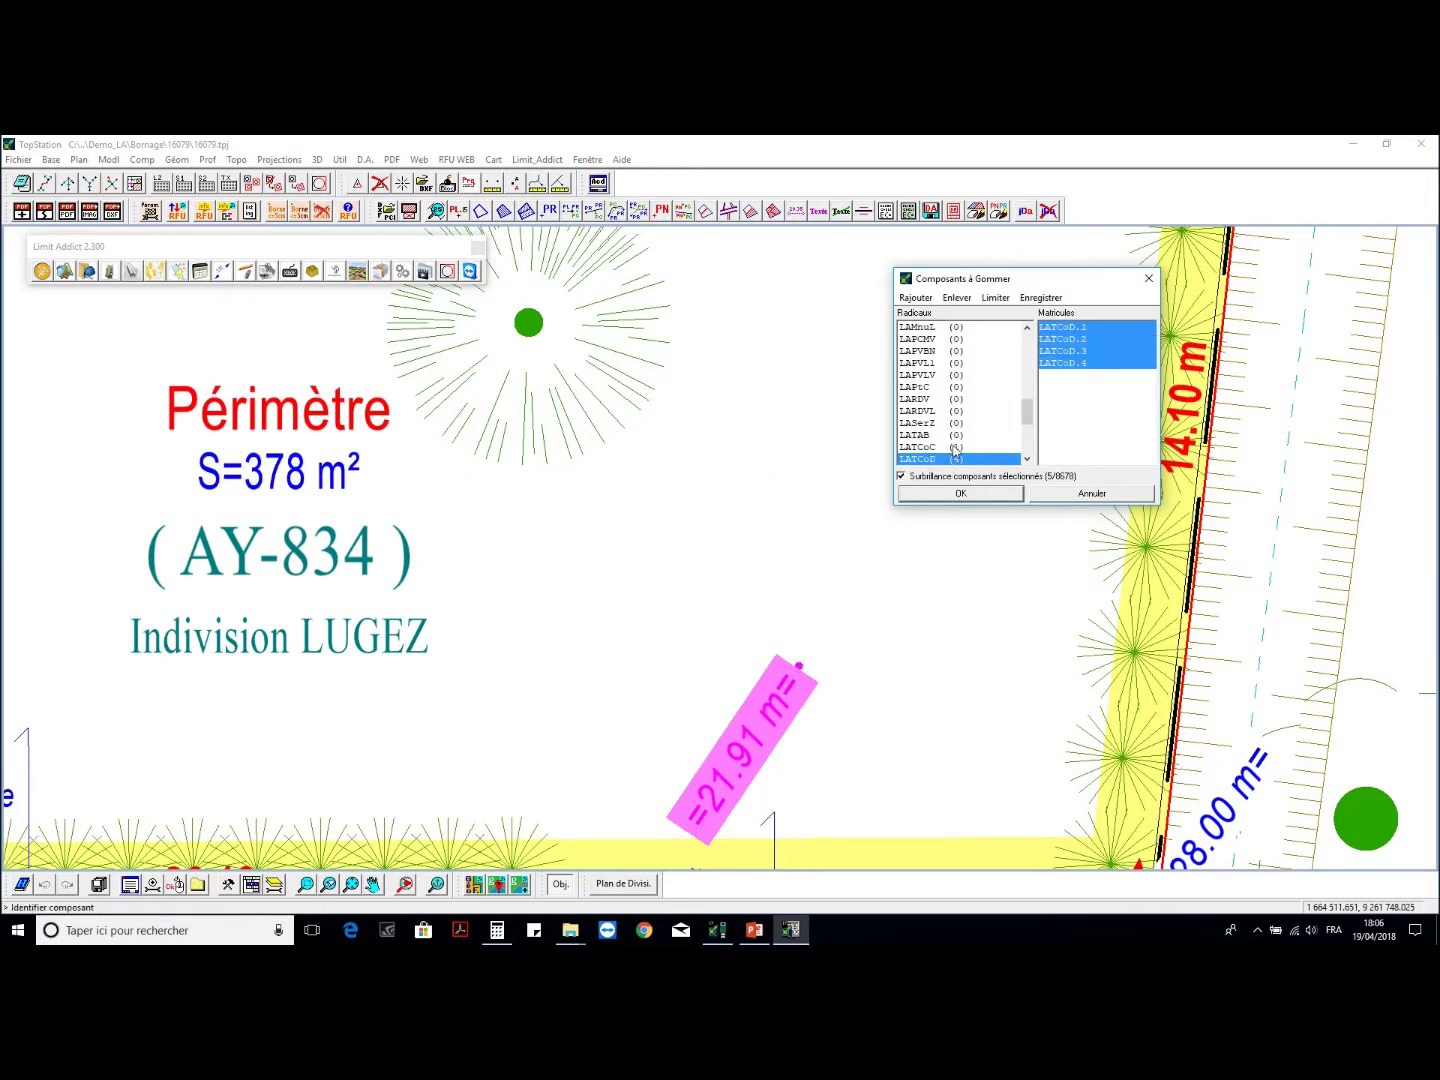
double_click(950, 448)
scroll(975, 456, down, 1)
click(962, 494)
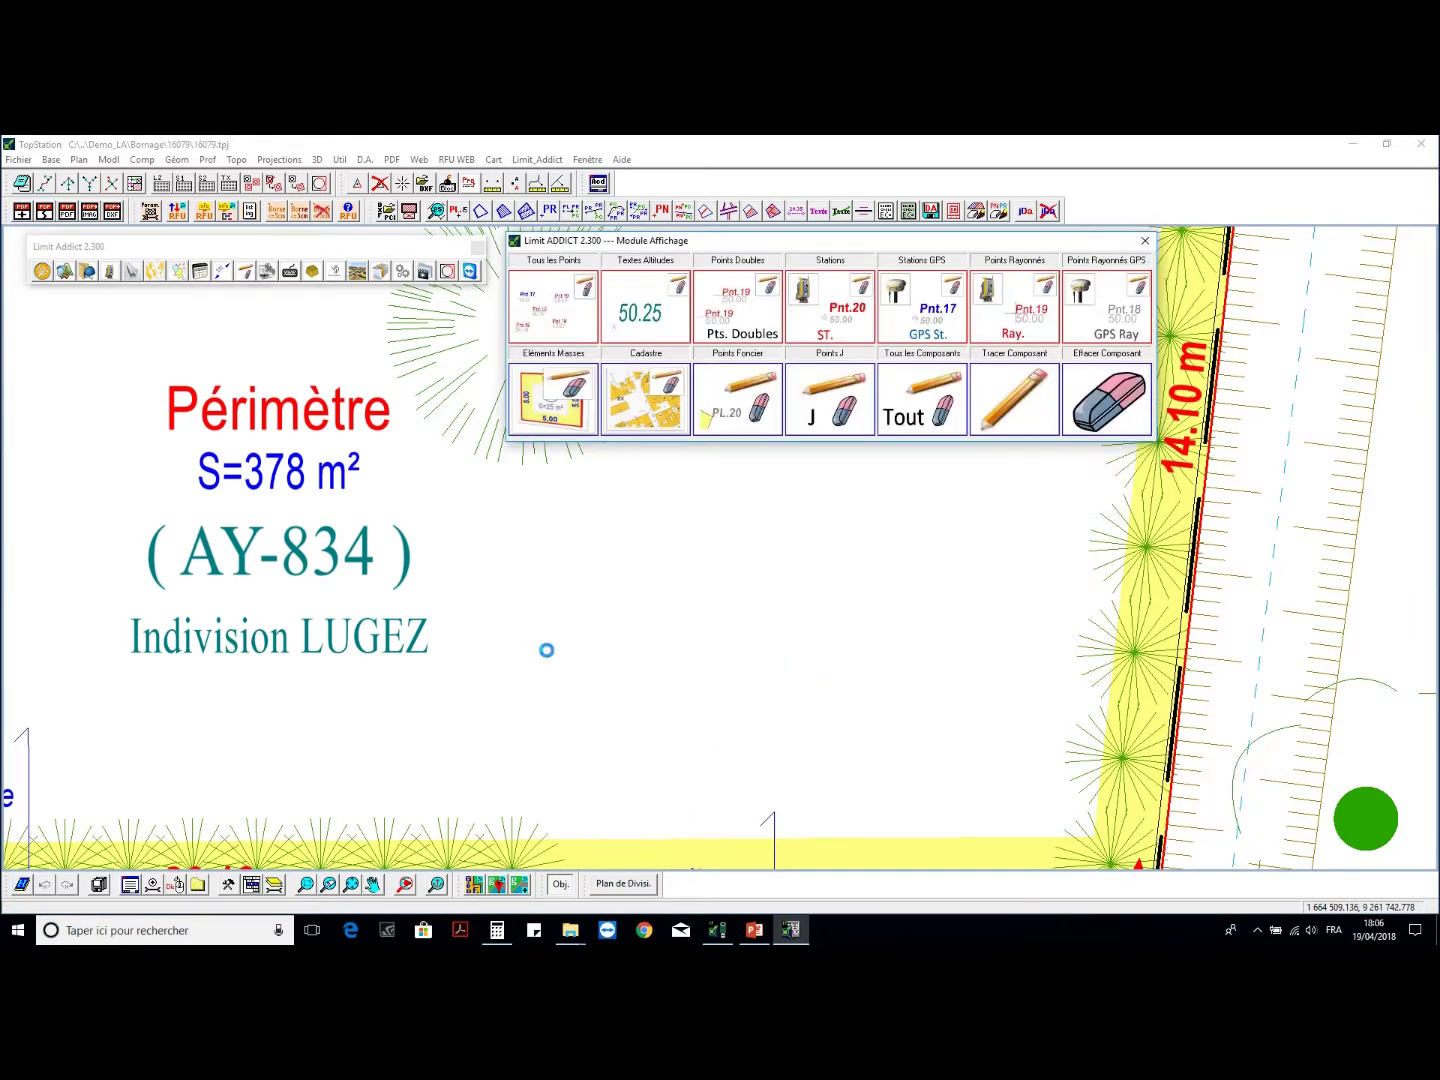
- Erase the Périmètre label and its area text inside parcel AY-834, and leave the display module
click(1098, 408)
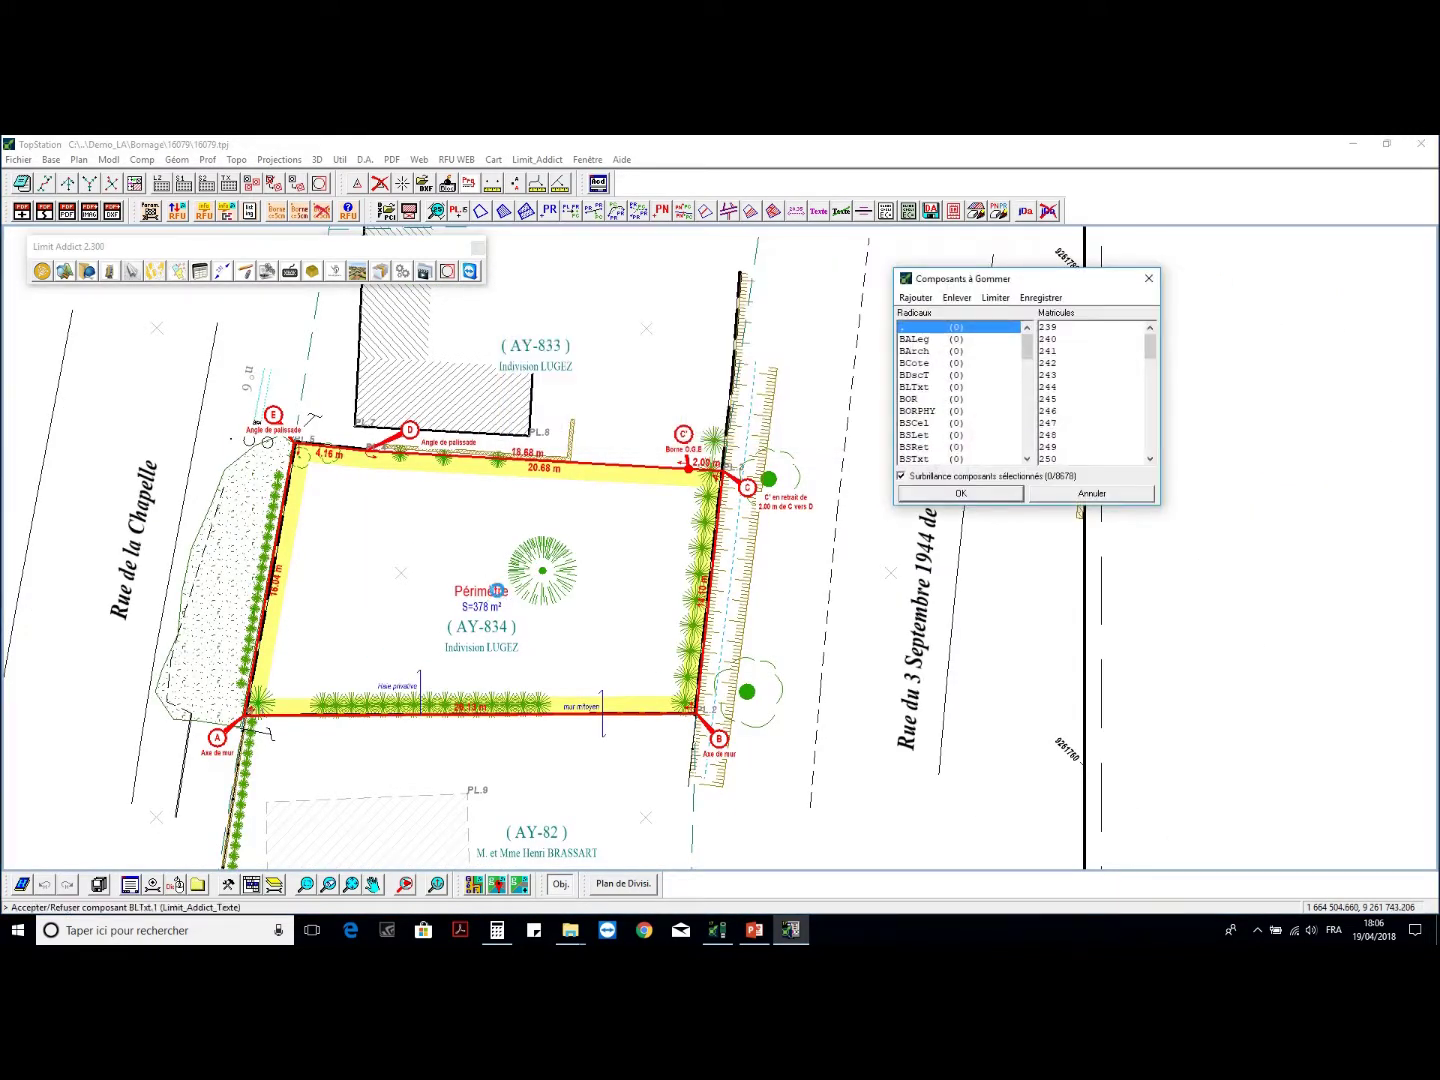
click(482, 596)
click(960, 494)
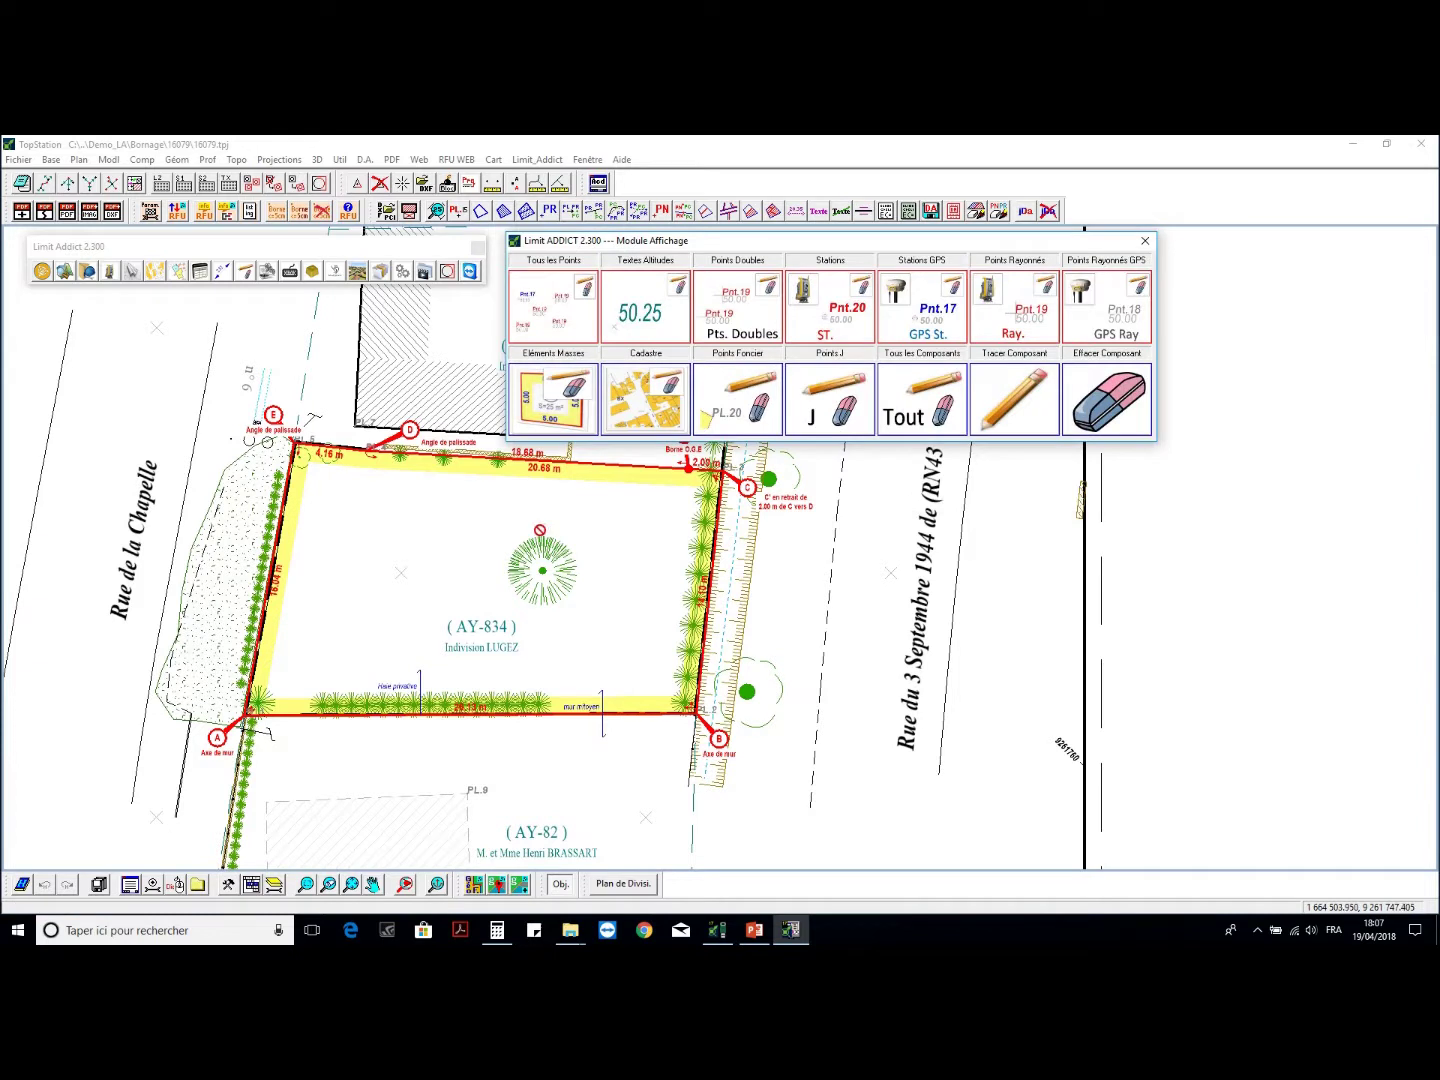
scroll(545, 578, up, 2)
key(Escape)
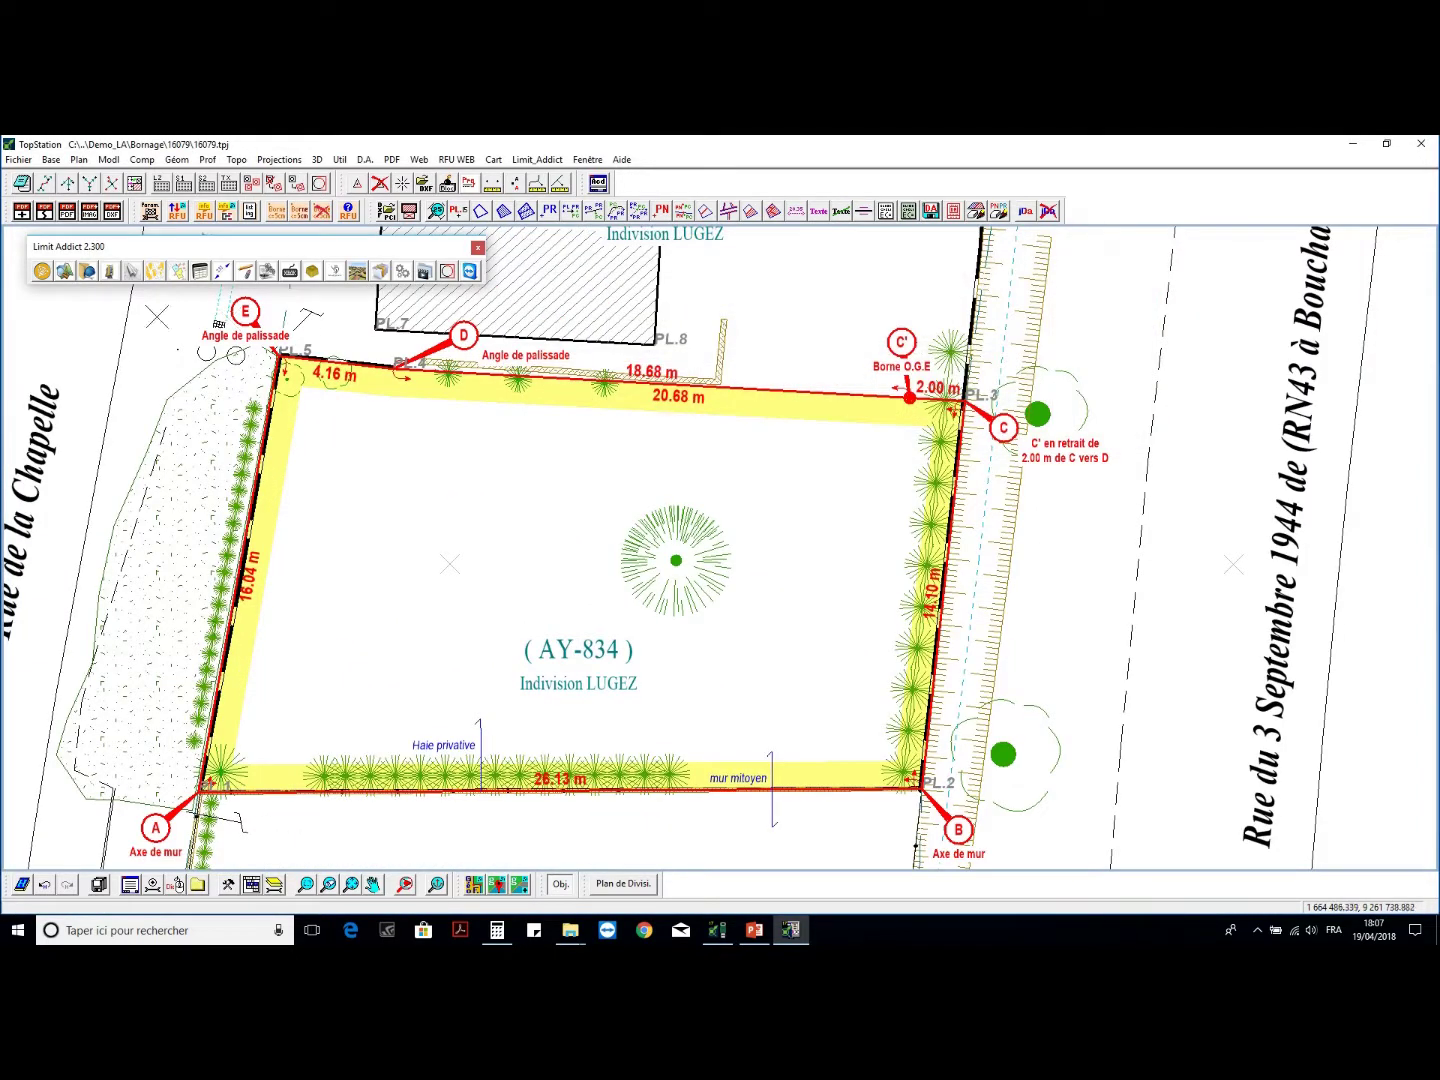
- Try to divide boundary A–B into 2 segments with a line parallel to side A–E, and undo it
click(87, 272)
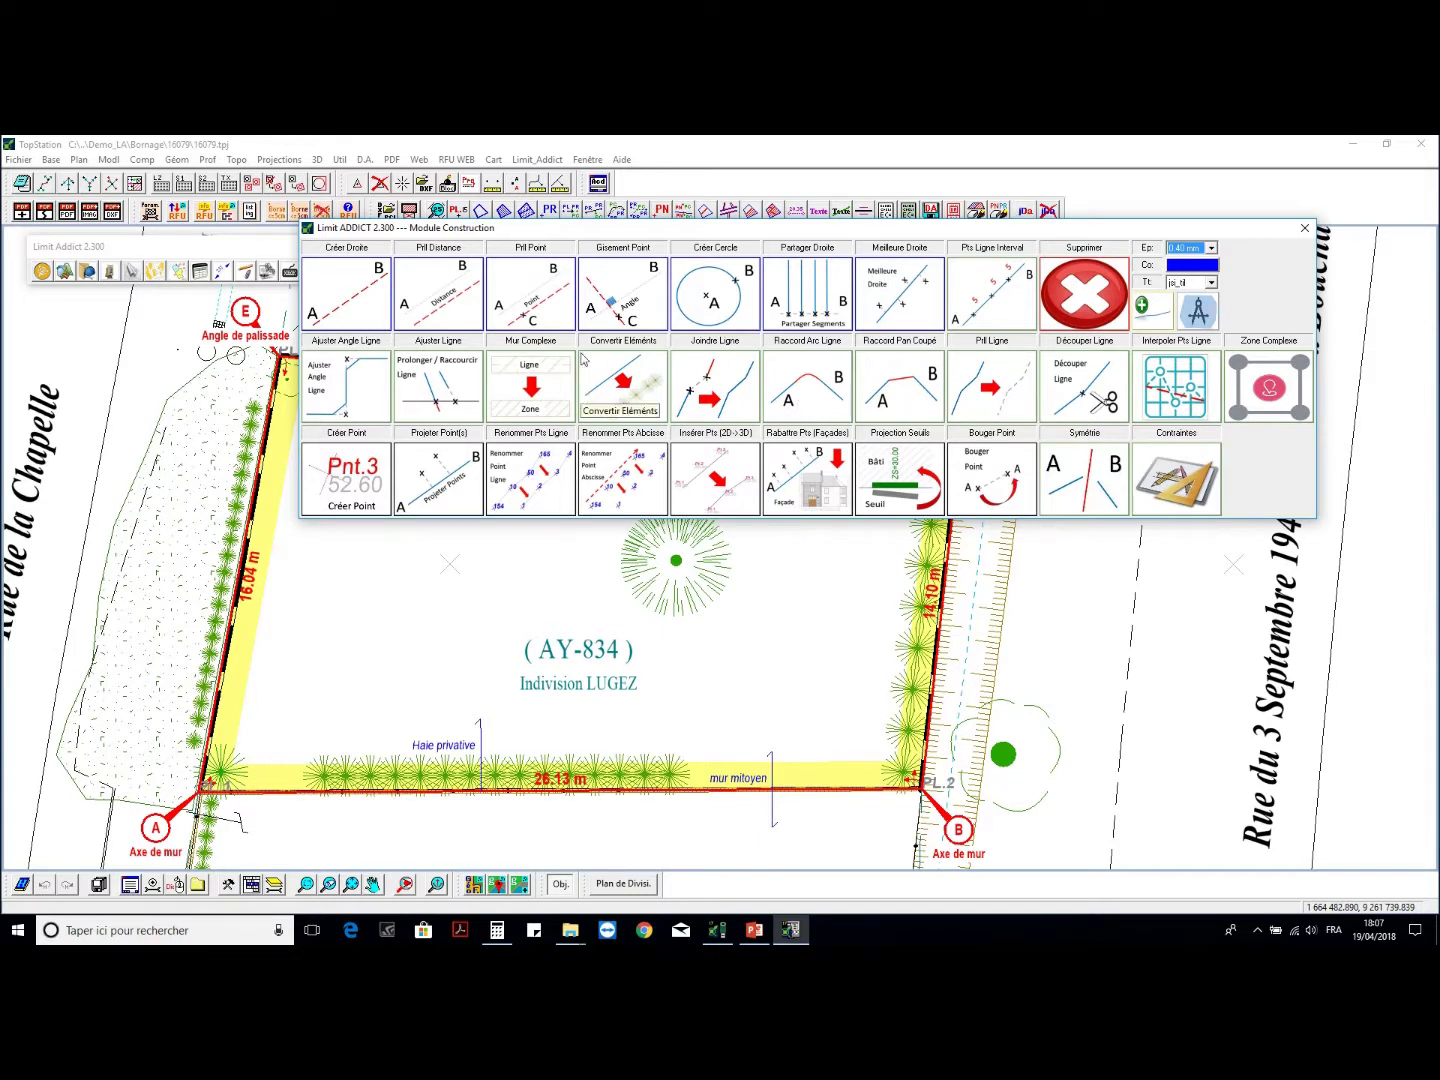
click(841, 299)
click(233, 632)
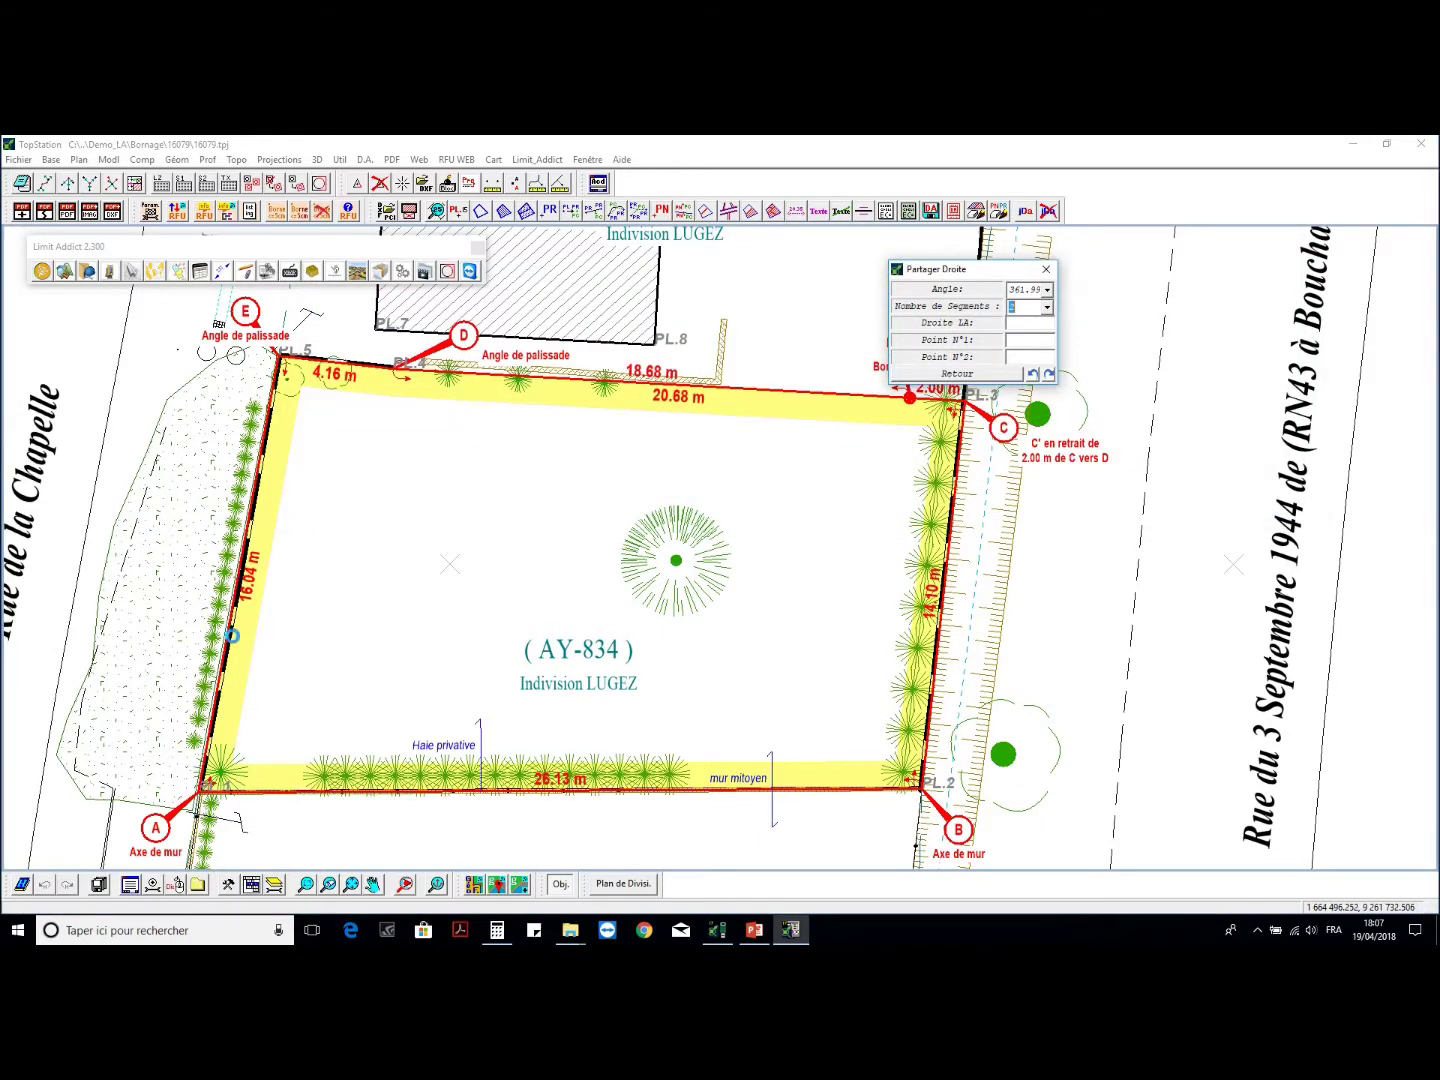
click(1013, 342)
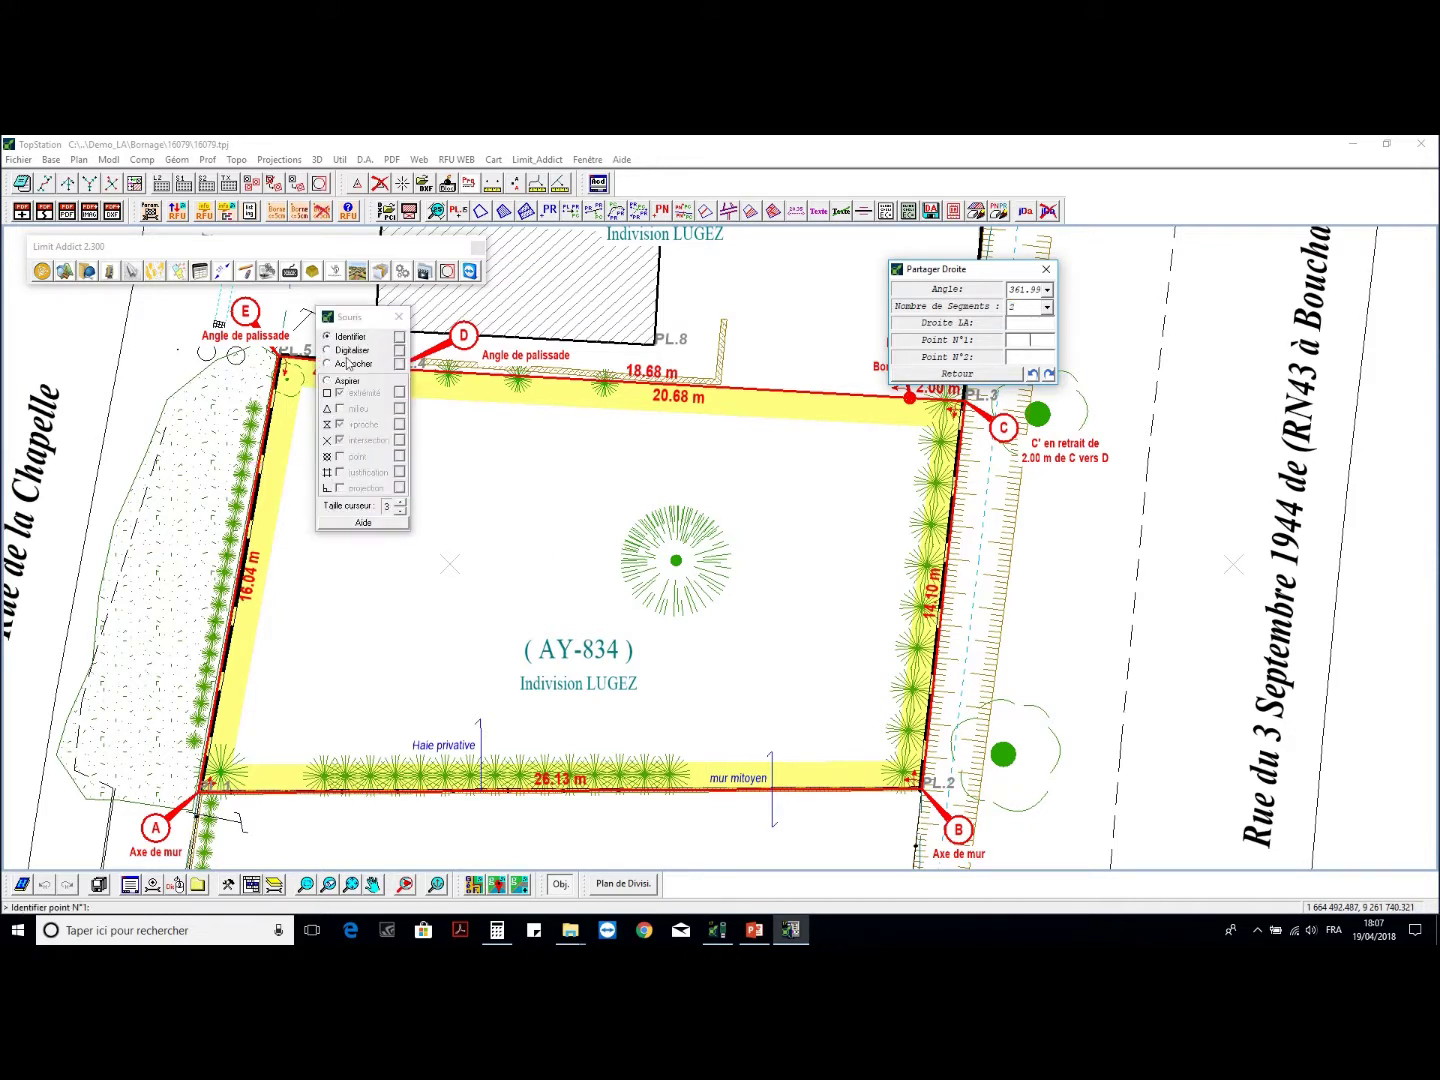
click(156, 838)
click(958, 832)
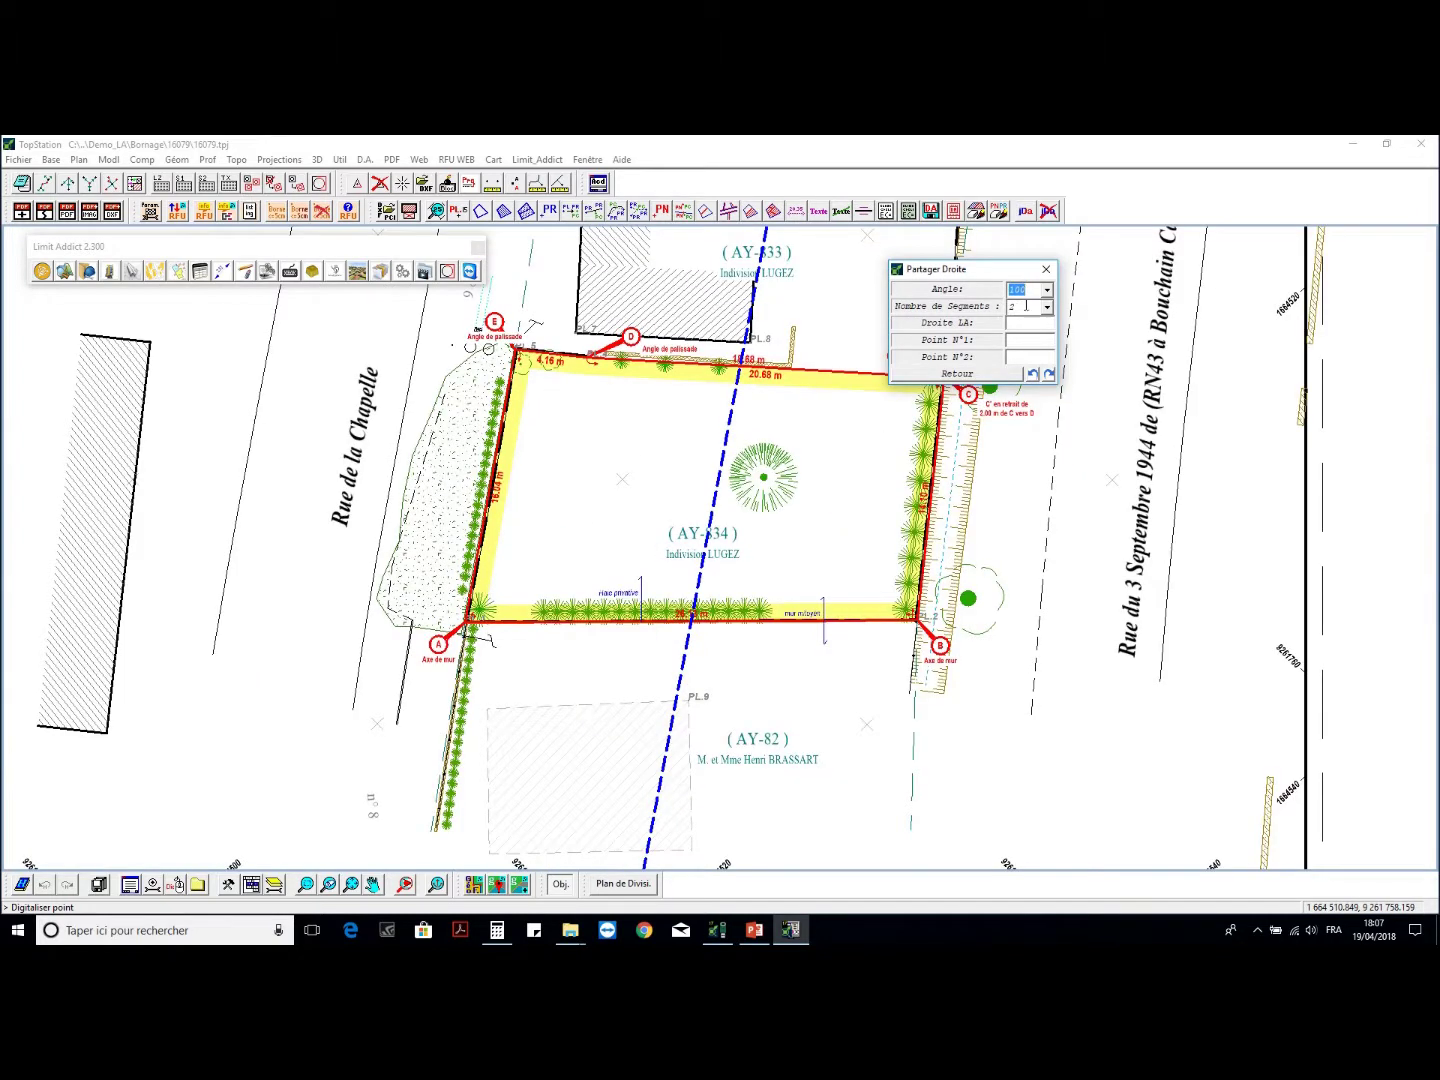
click(1034, 376)
click(996, 370)
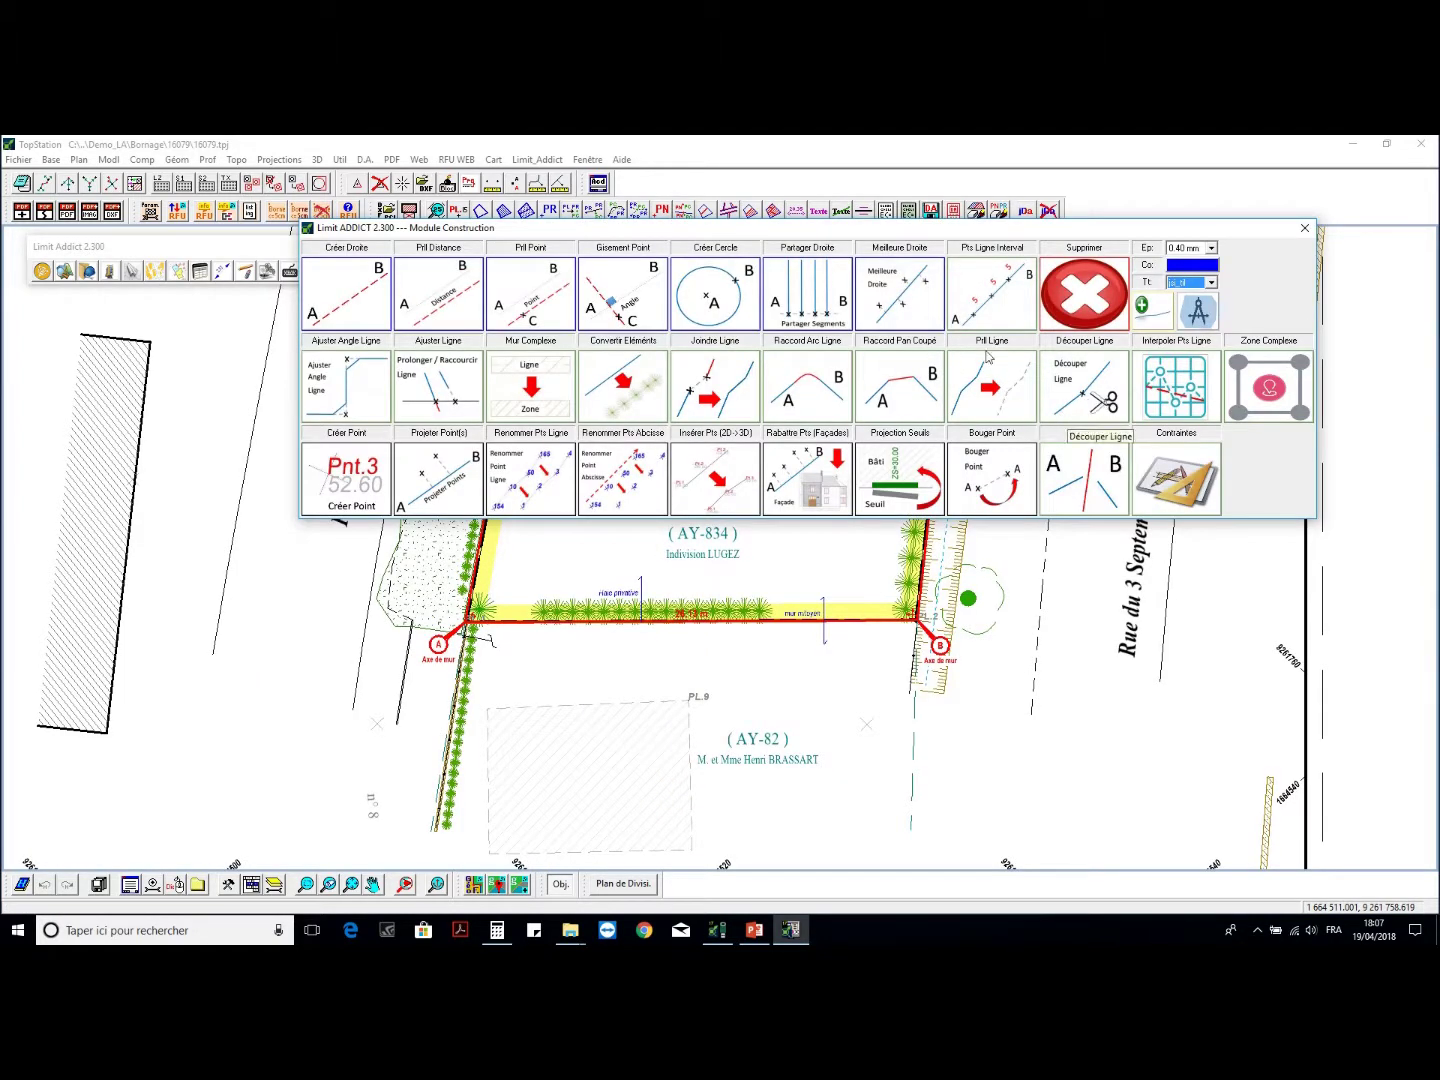
- Try to divide boundary A–B into 3 segments with the angle set to 100, and undo it
key(Return)
text(3)
key(Return)
key(Return)
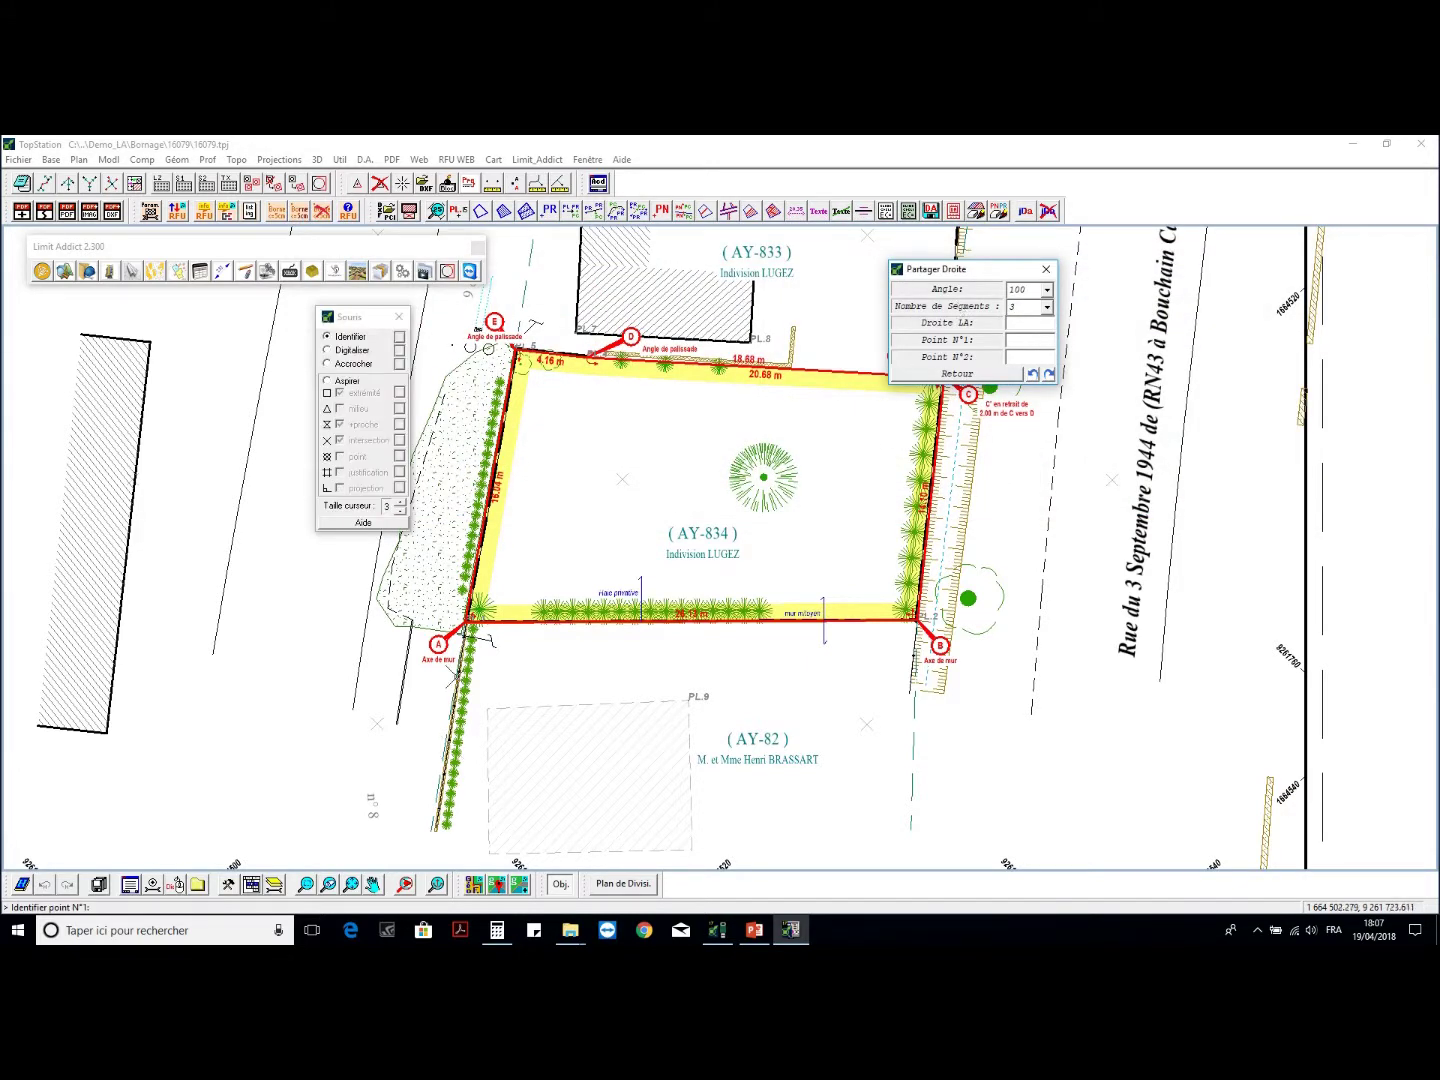
click(463, 630)
click(940, 645)
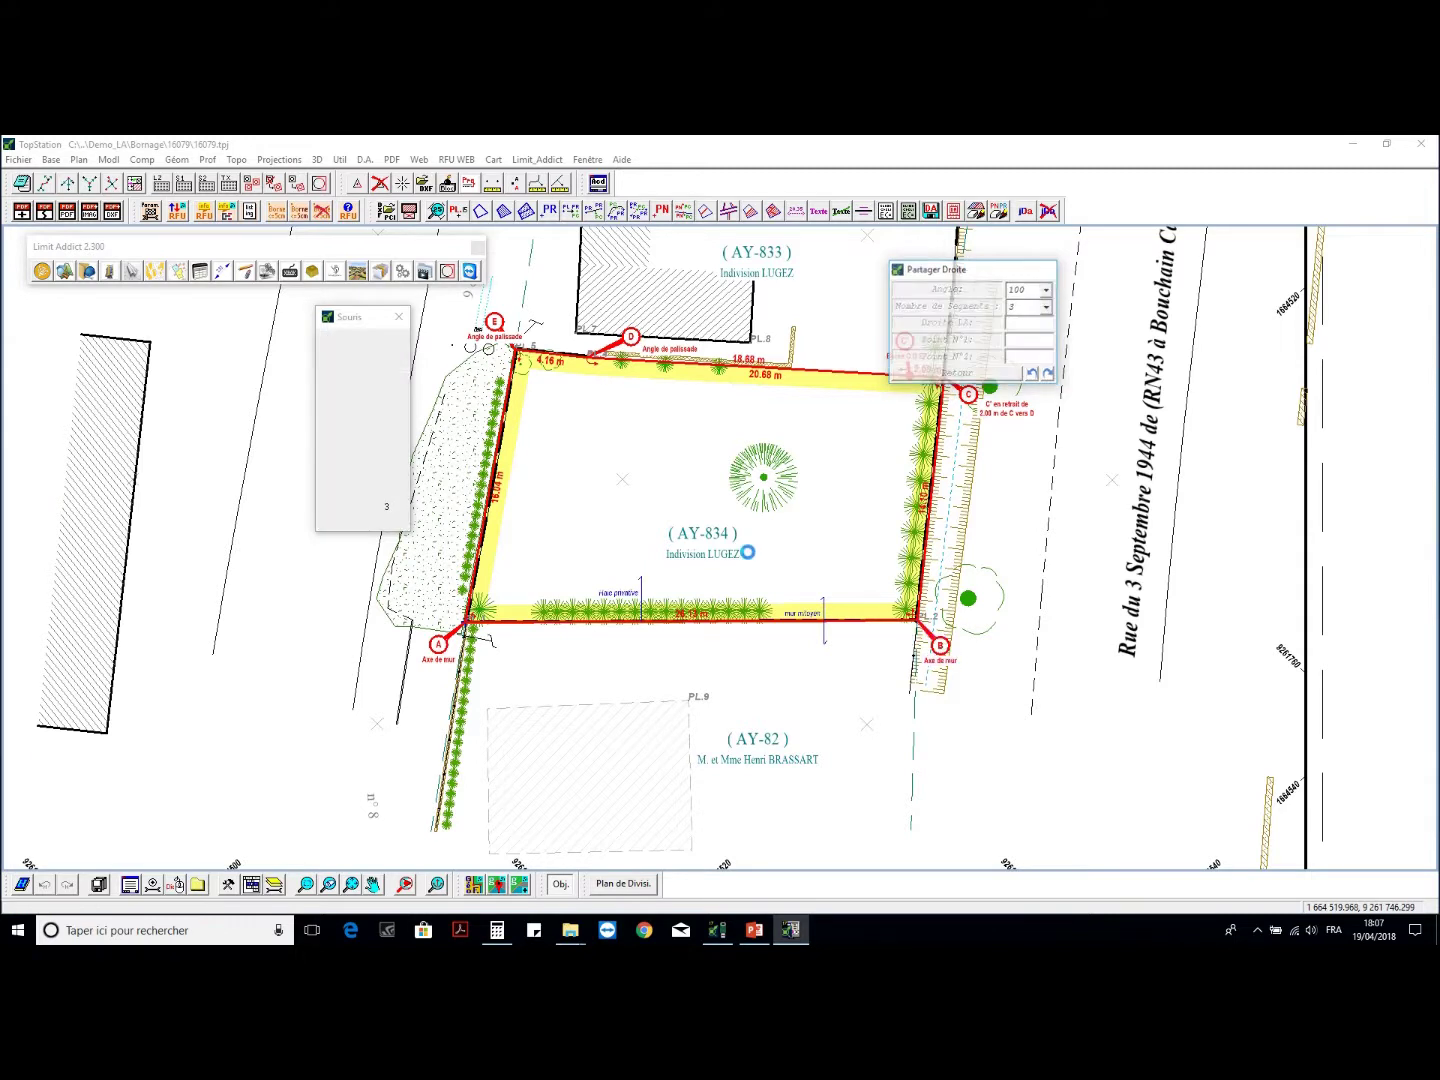
click(1027, 377)
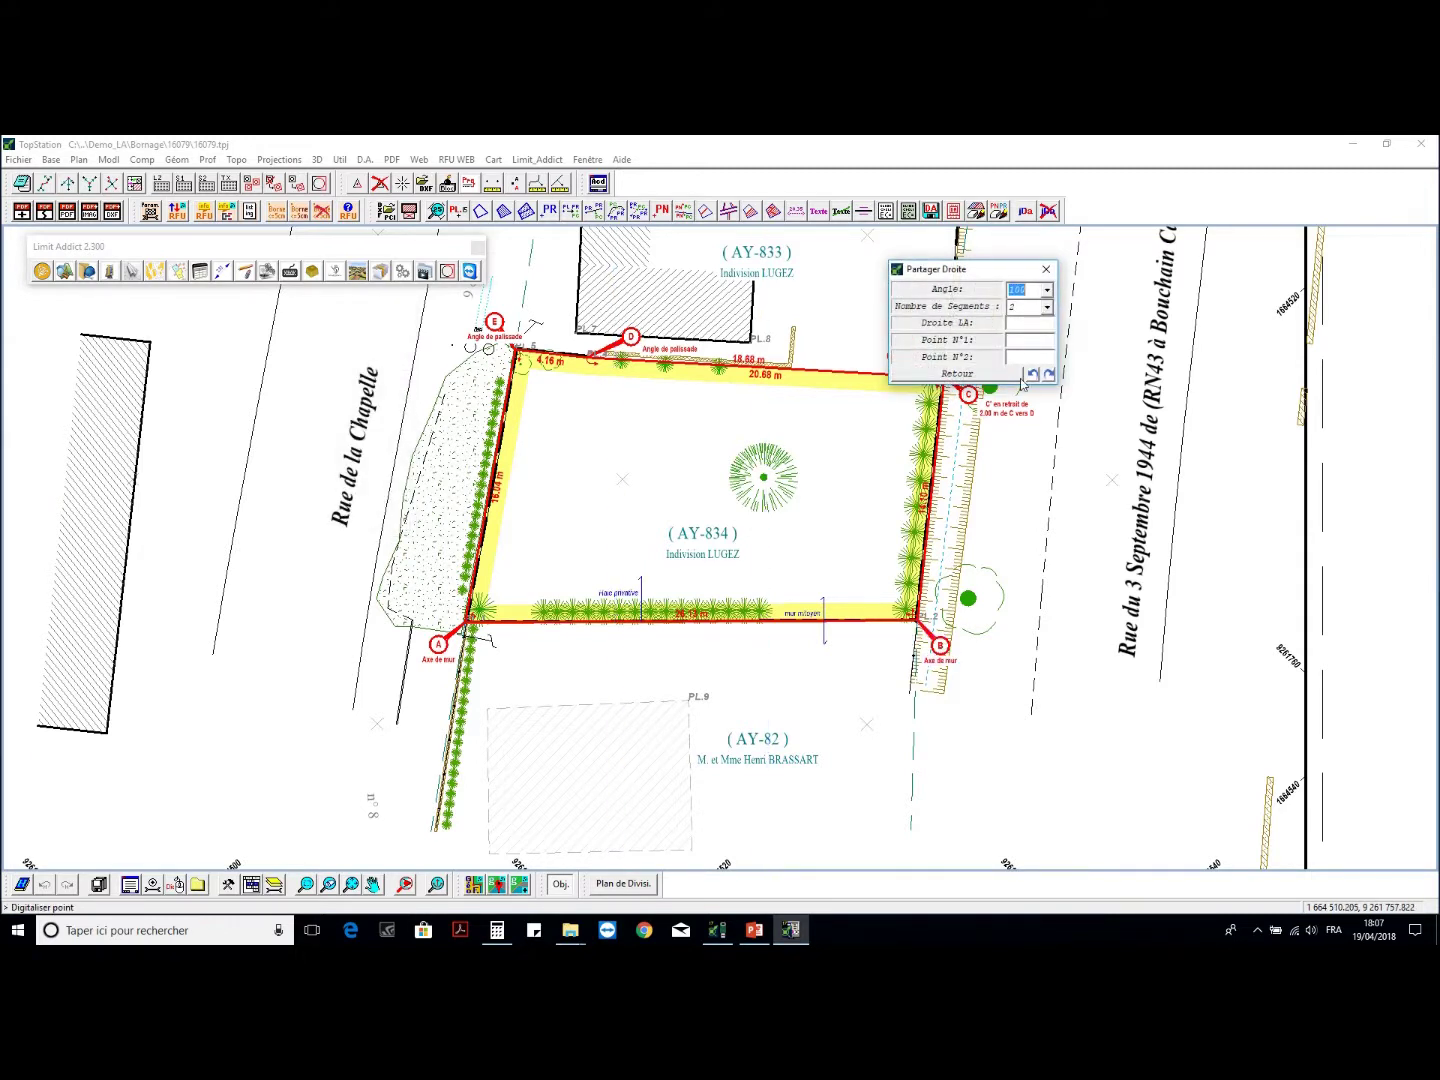
- Divide boundary A–B into 3 segments with construction lines parallel to side A–E
key(Tab)
text(3)
key(Tab)
click(470, 634)
click(920, 626)
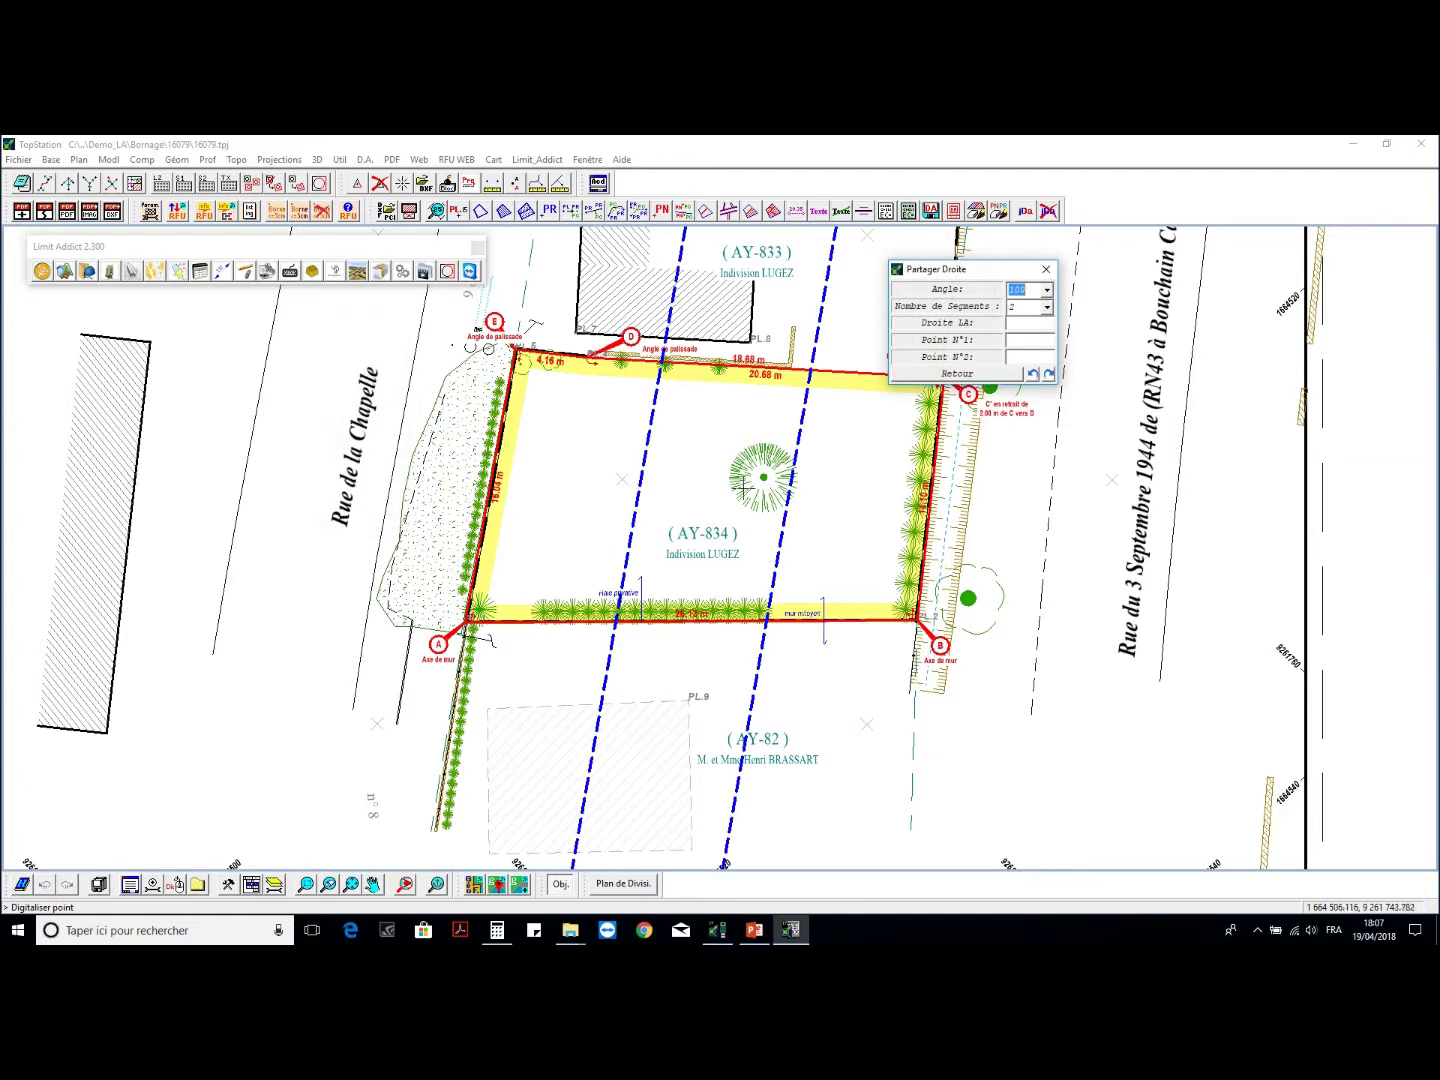
scroll(716, 440, up, 2)
key(Escape)
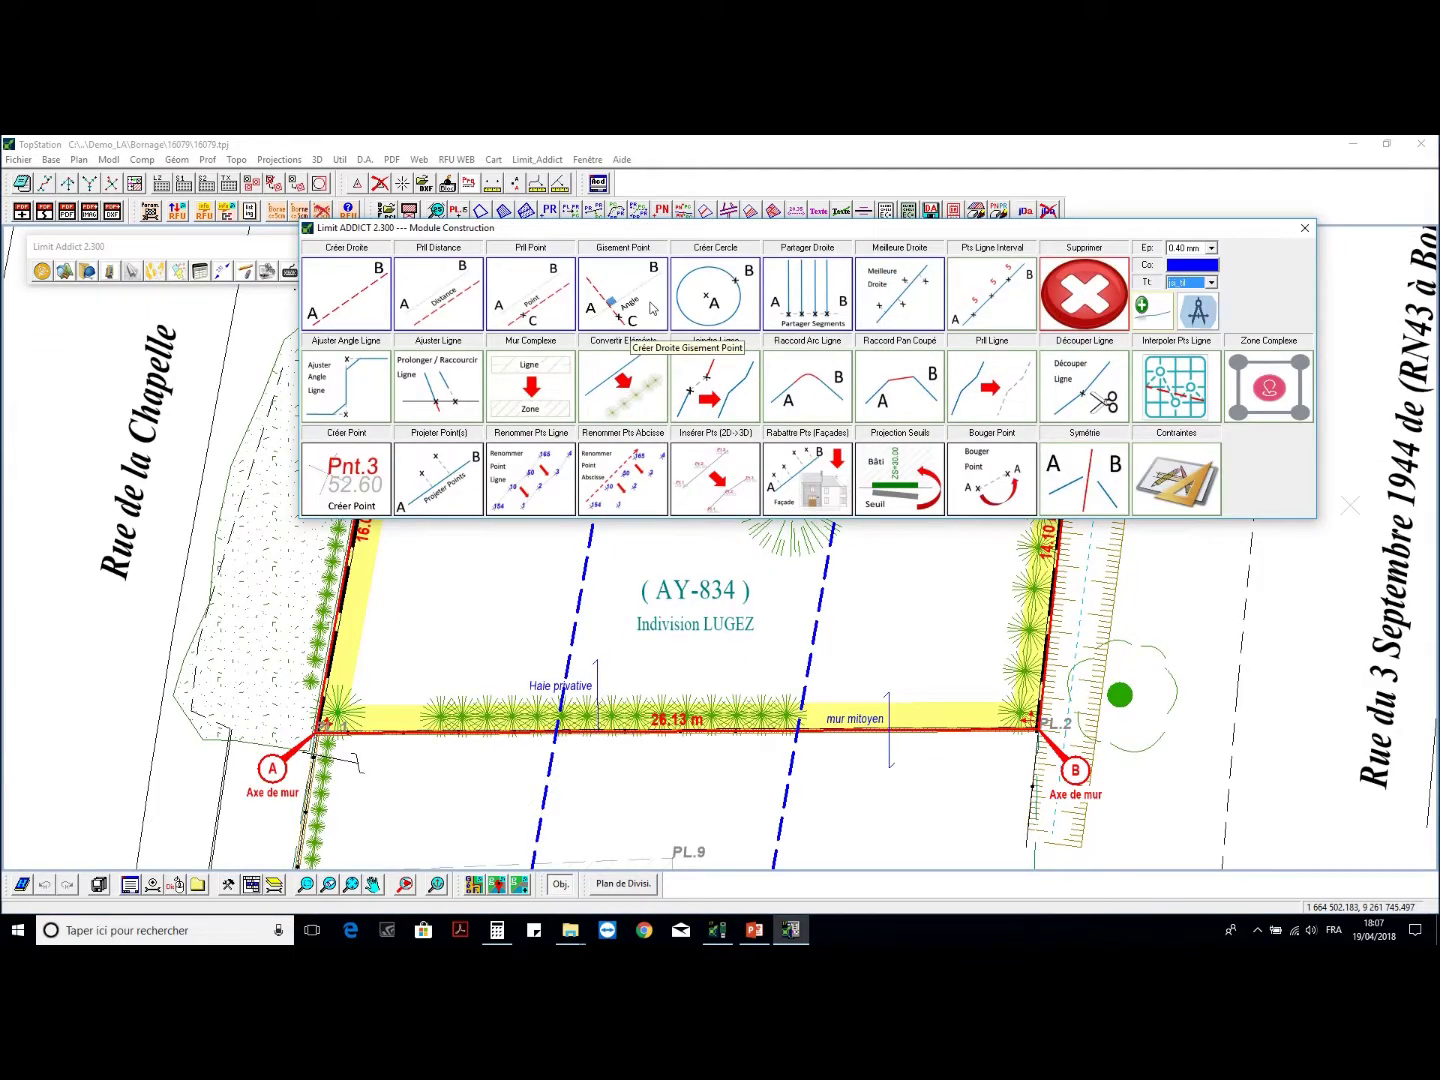
- Create a construction line parallel to boundary A–B at a distance of 5.00 m, on the parcel's inner side
mouse_move(641, 631)
middle_down()
mouse_move(611, 749)
mouse_move(589, 688)
middle_up()
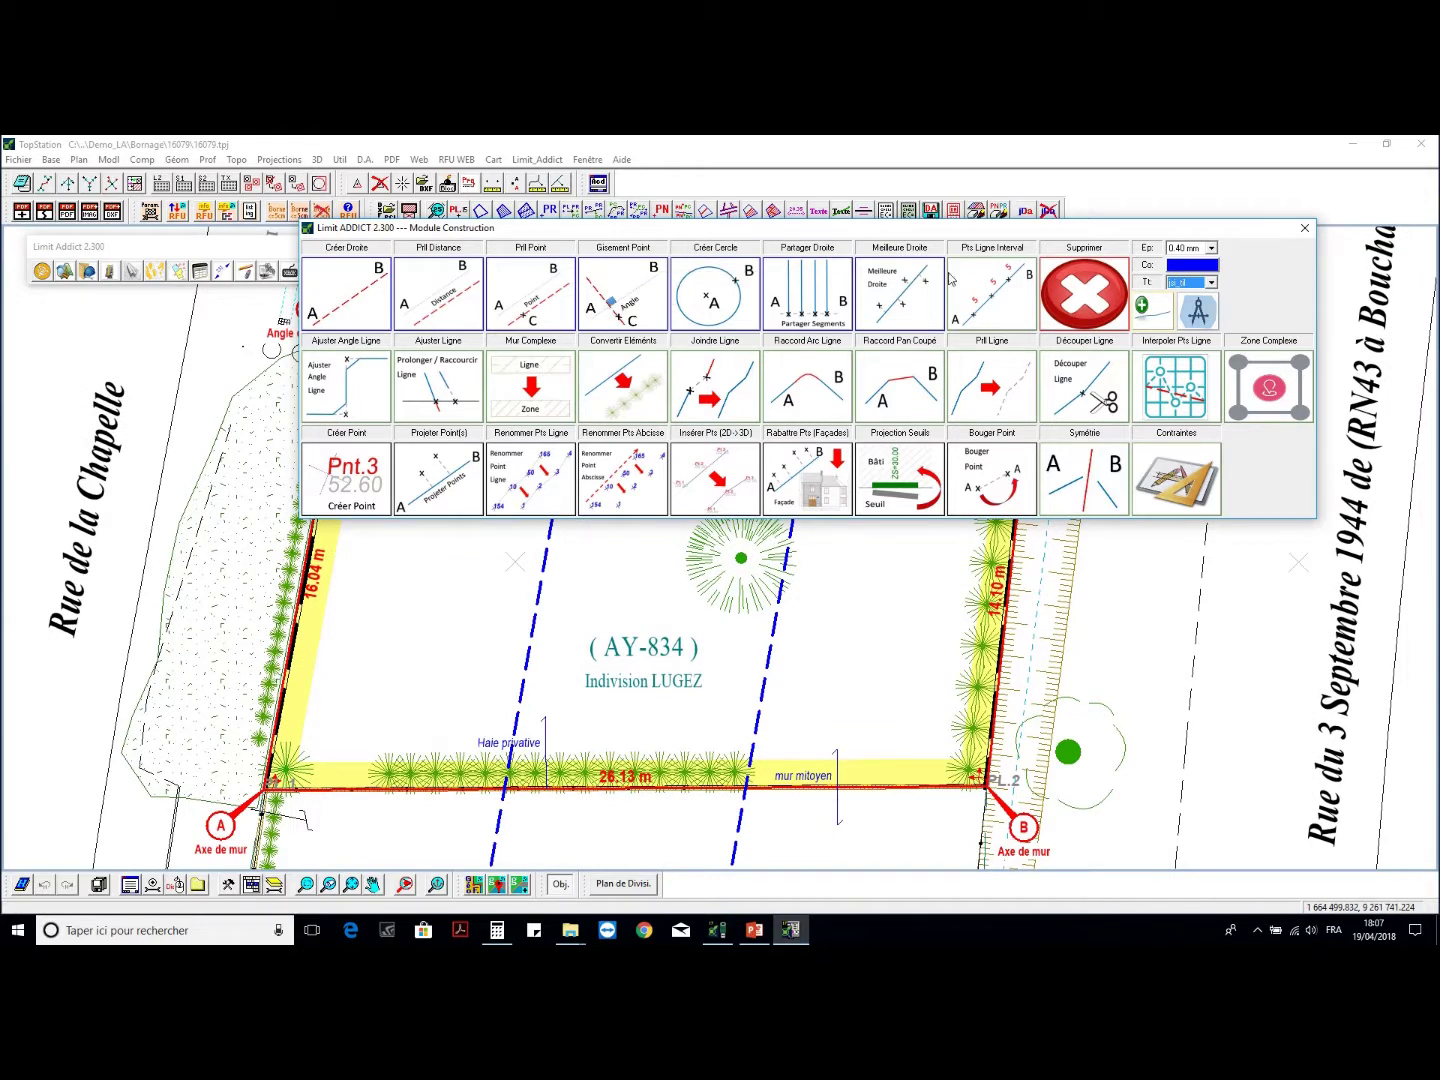
click(463, 272)
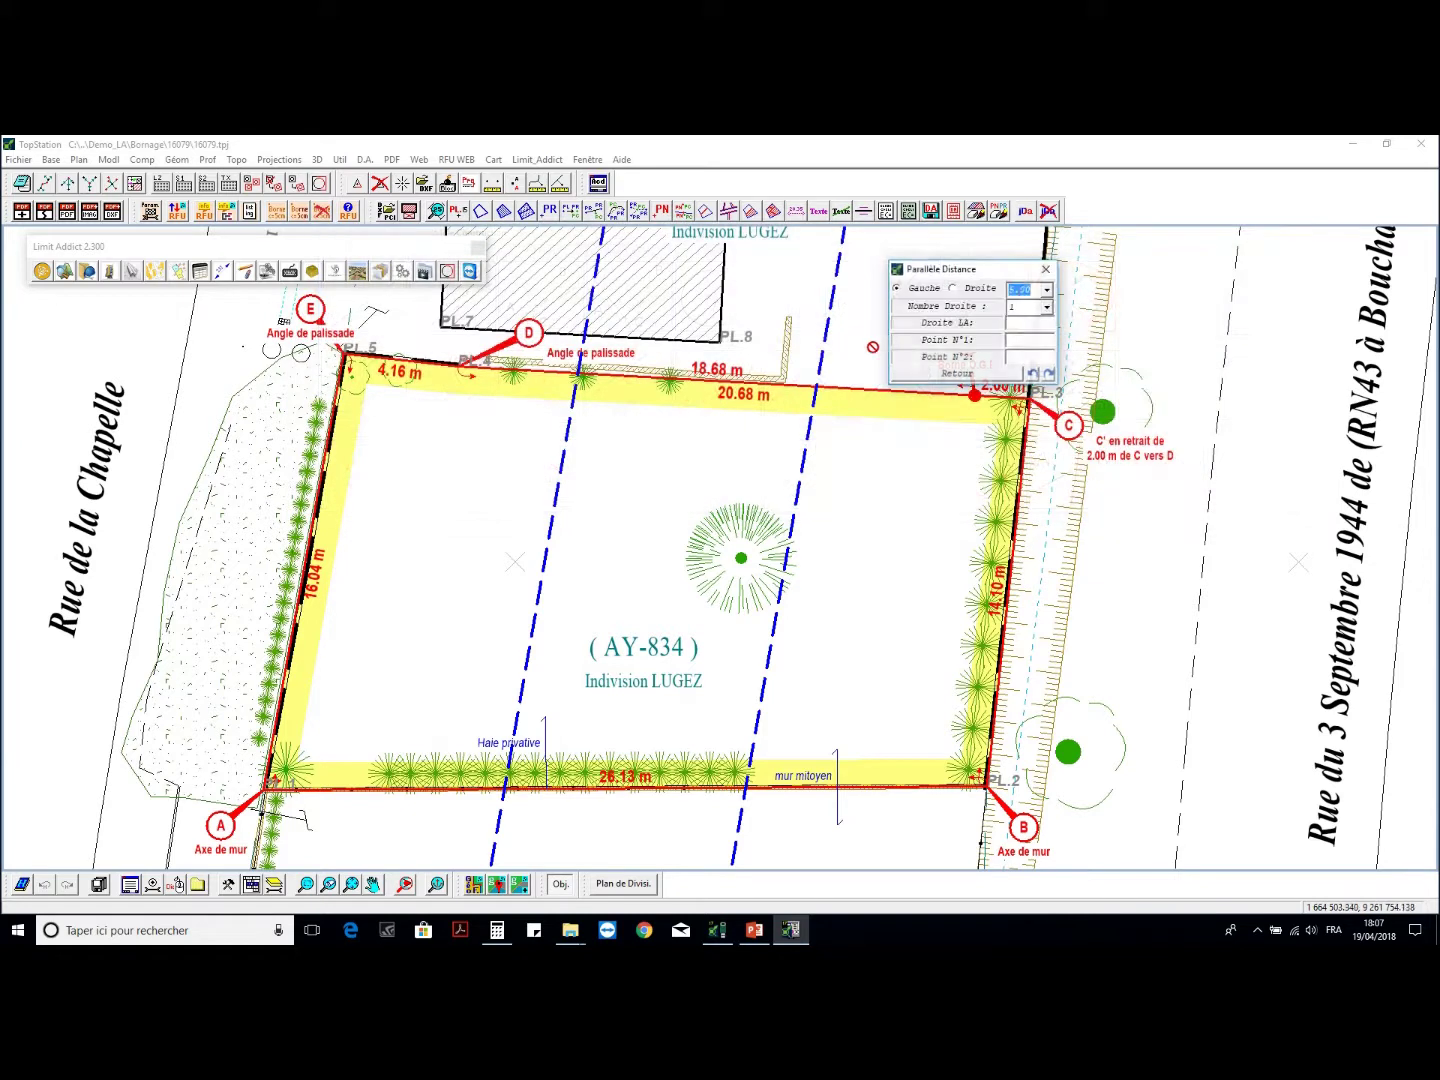
click(1022, 330)
click(1023, 826)
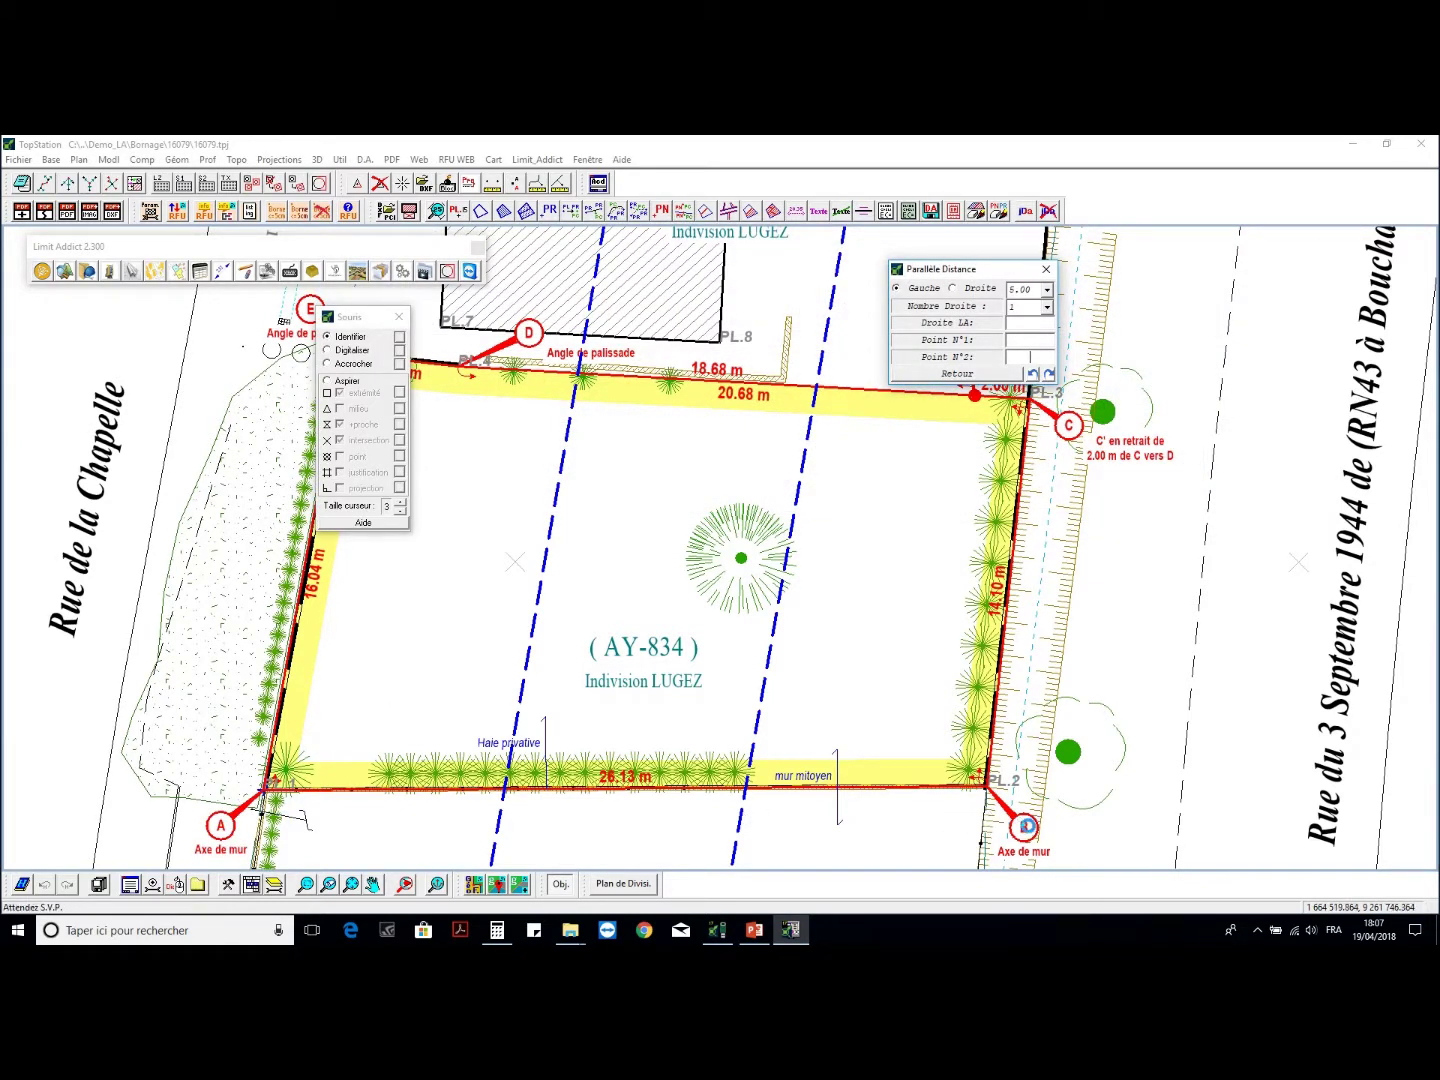
right_click(662, 415)
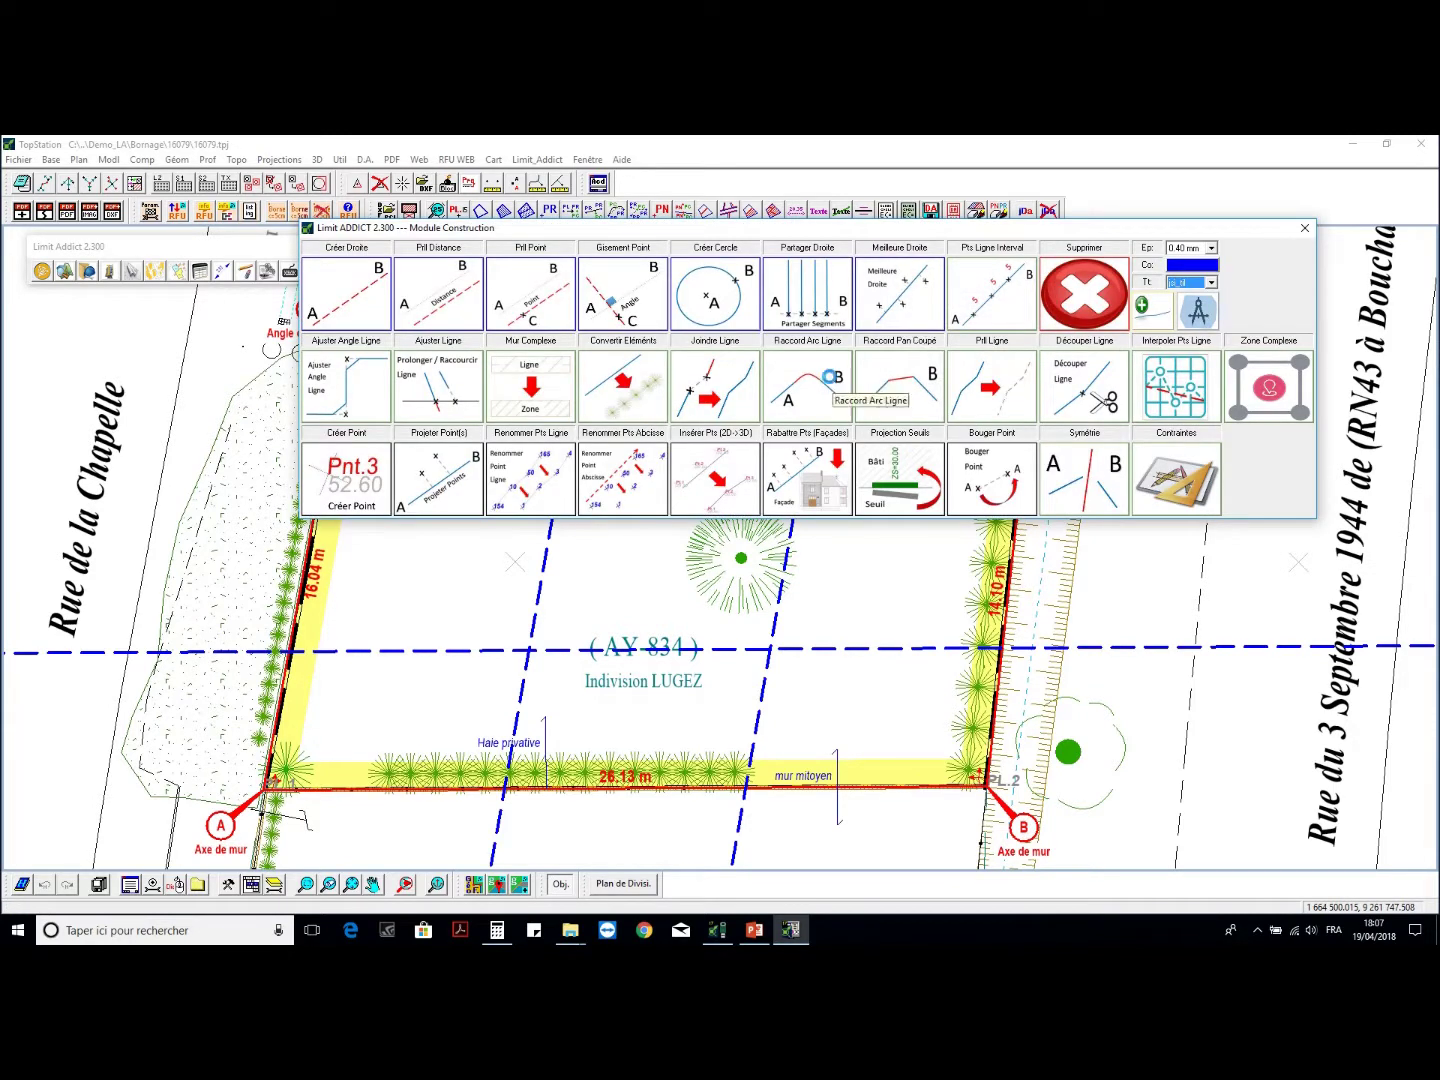
- Join the dividing line nearest side A–E to the line parallel to A–B with a rounding arc (Raccord Arc) curving towards A–E
click(865, 395)
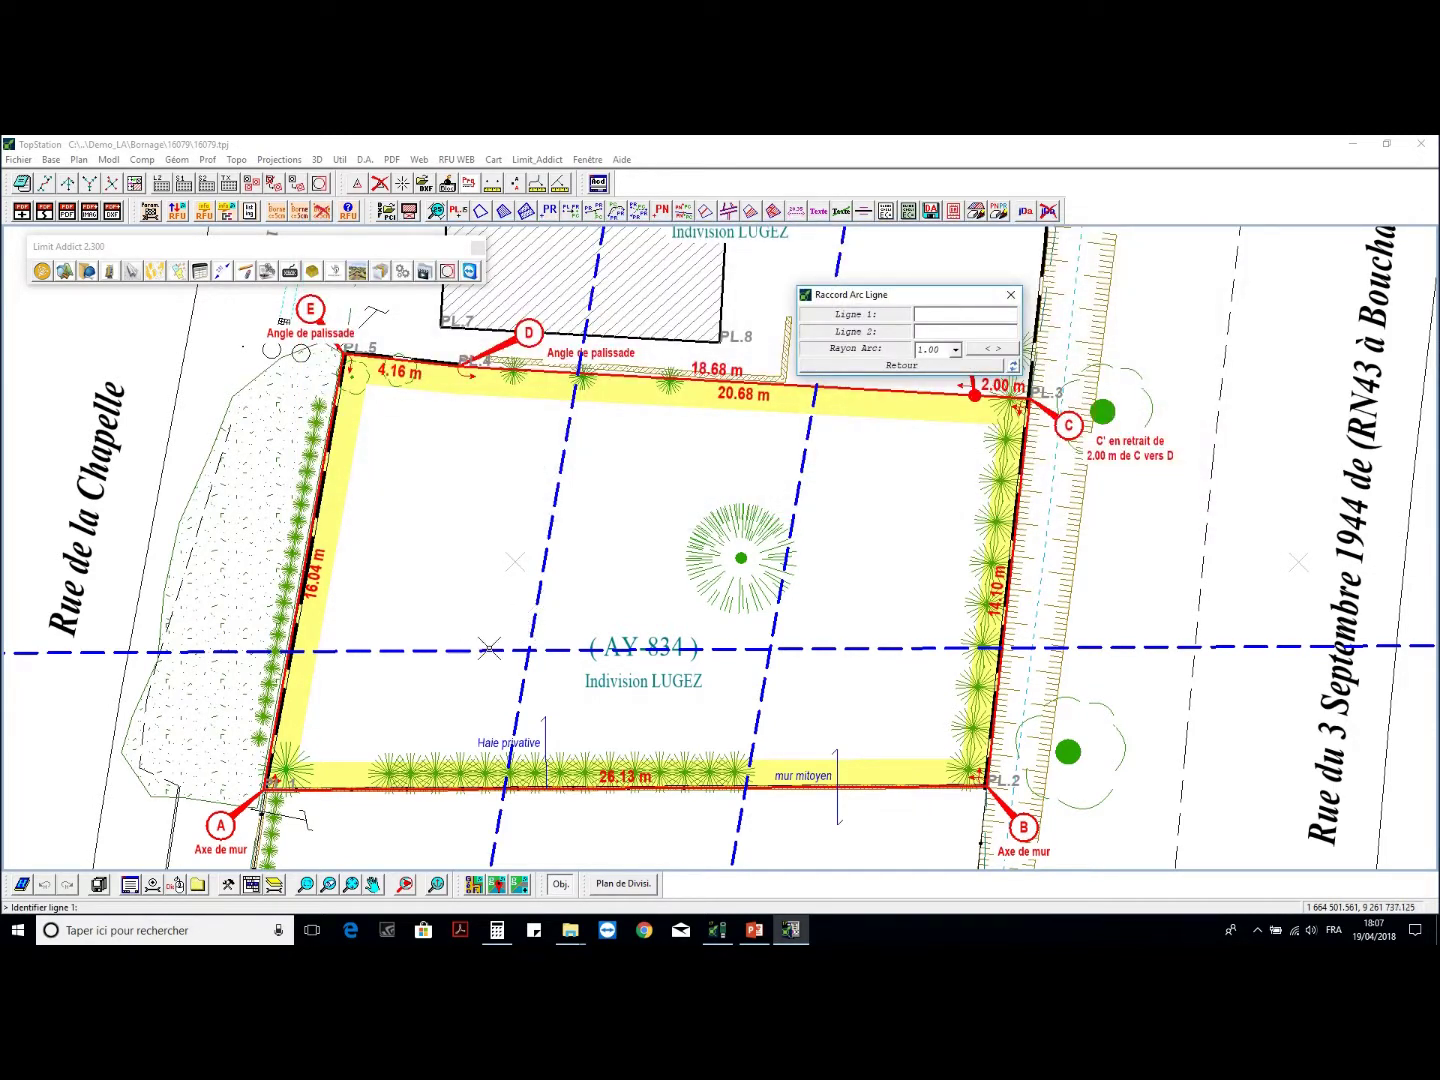
click(459, 653)
click(533, 586)
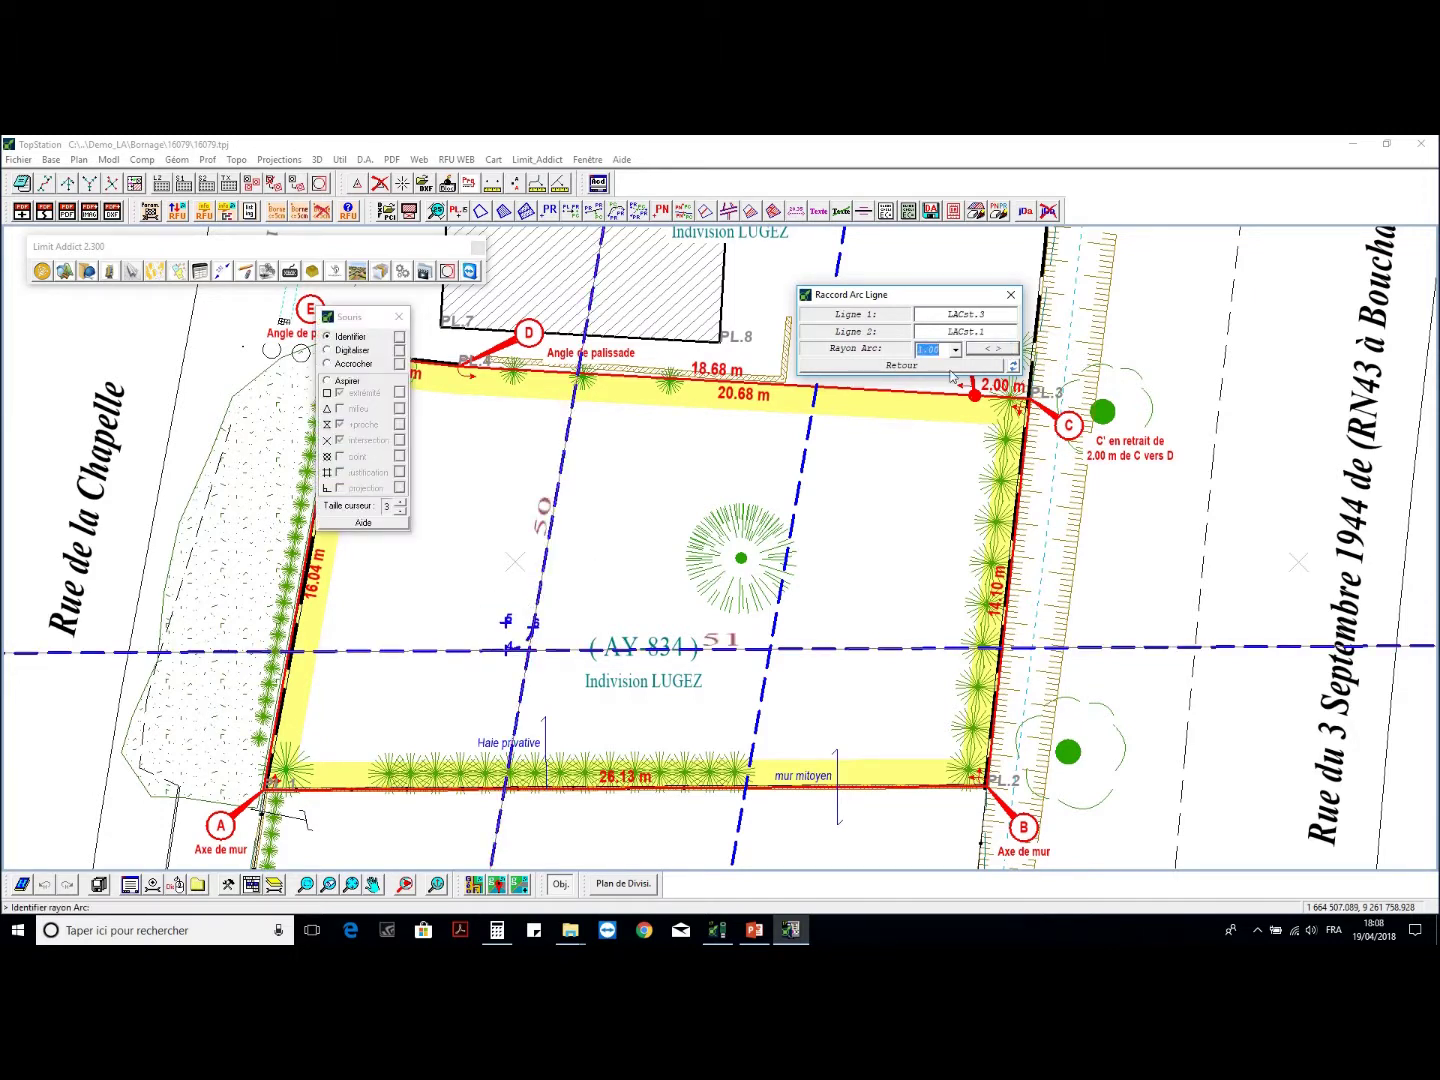
key(Return)
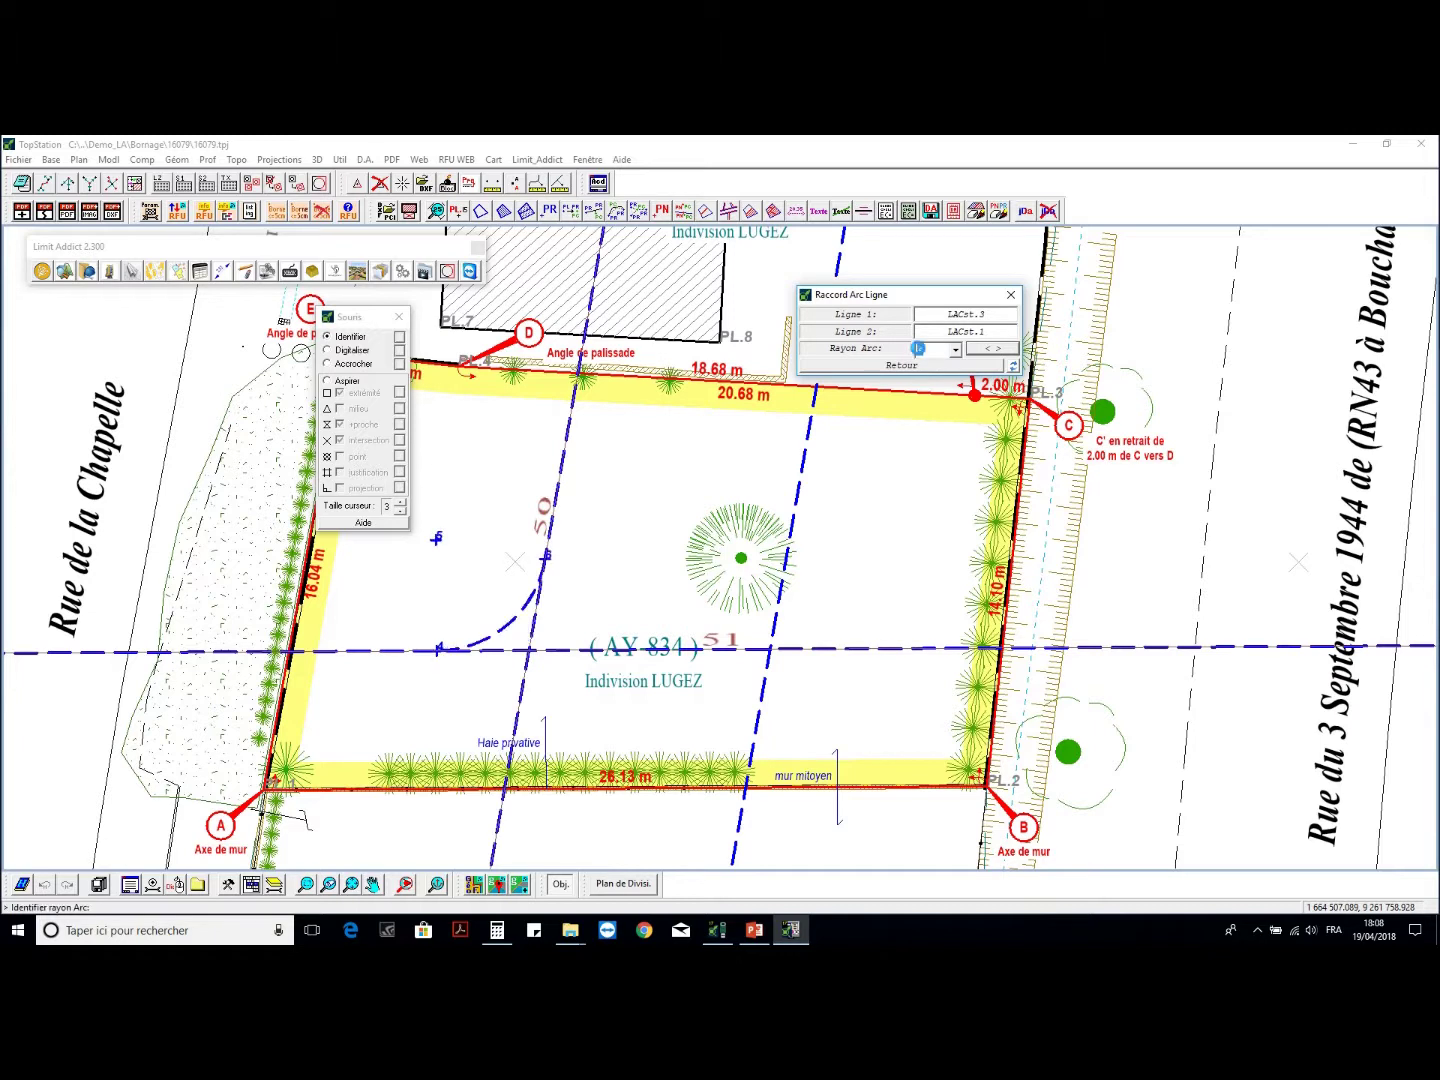
- Add an isosceles cut corner (Pan Coupé) of length 4.00 between the dividing line nearest side B–C and the line parallel to A–B
click(801, 478)
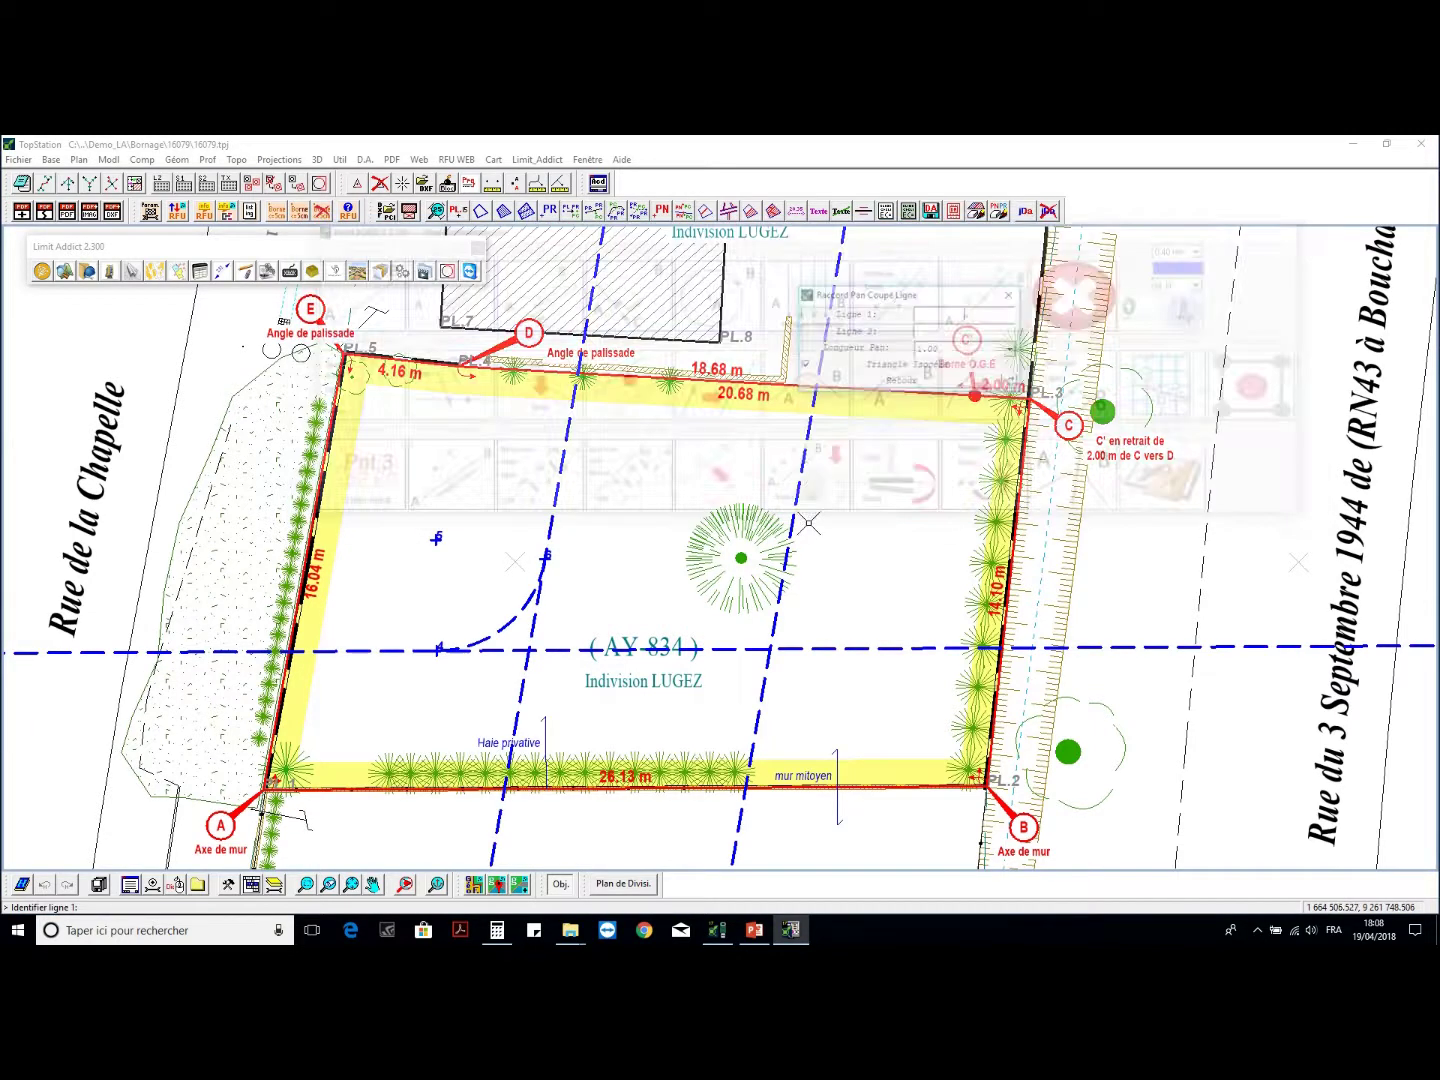
click(816, 514)
click(856, 650)
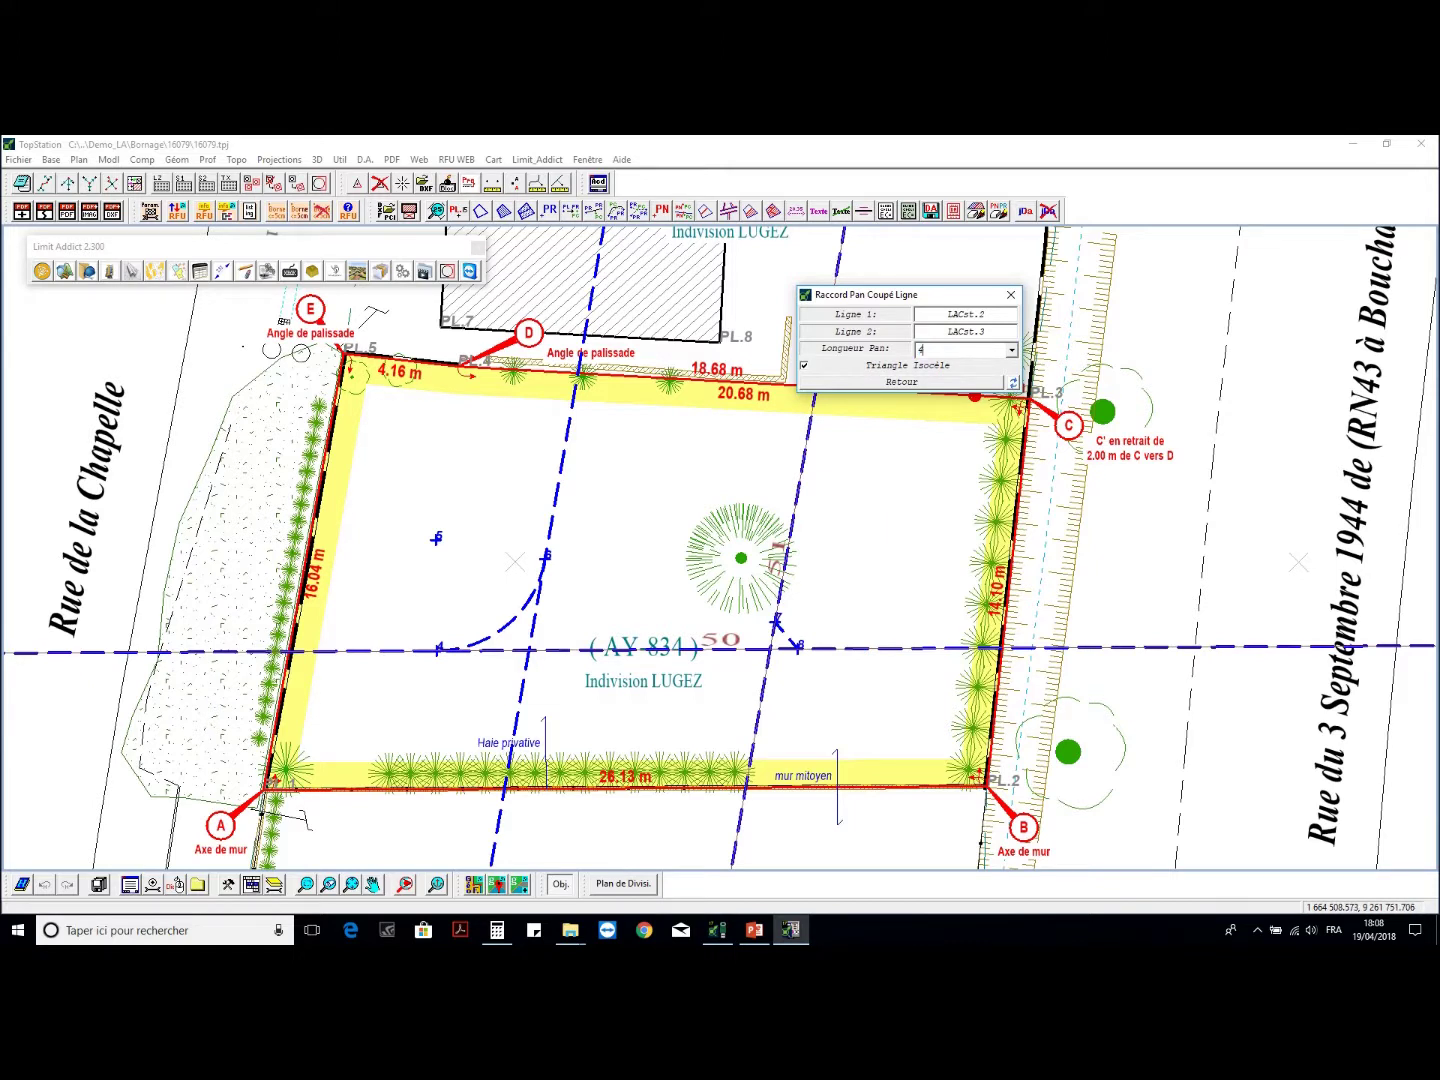
text(4.00)
key(Return)
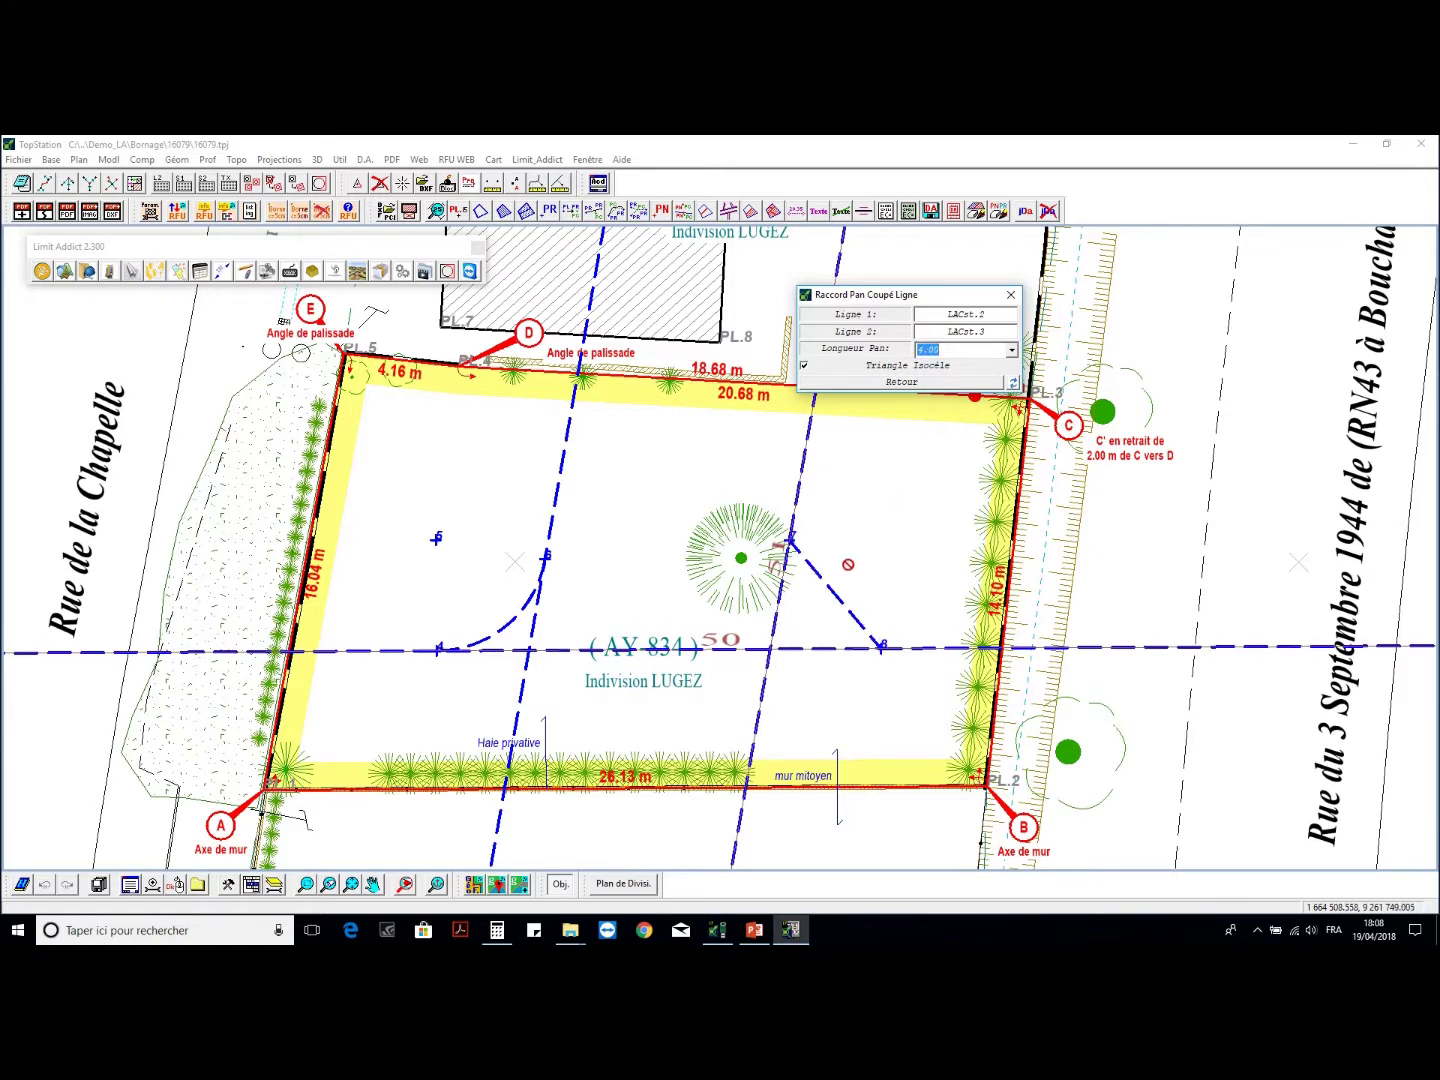
click(901, 382)
- Cut the dividing line nearest side A–E at the arc's upper end and keep only the part towards boundary D–C
click(1085, 387)
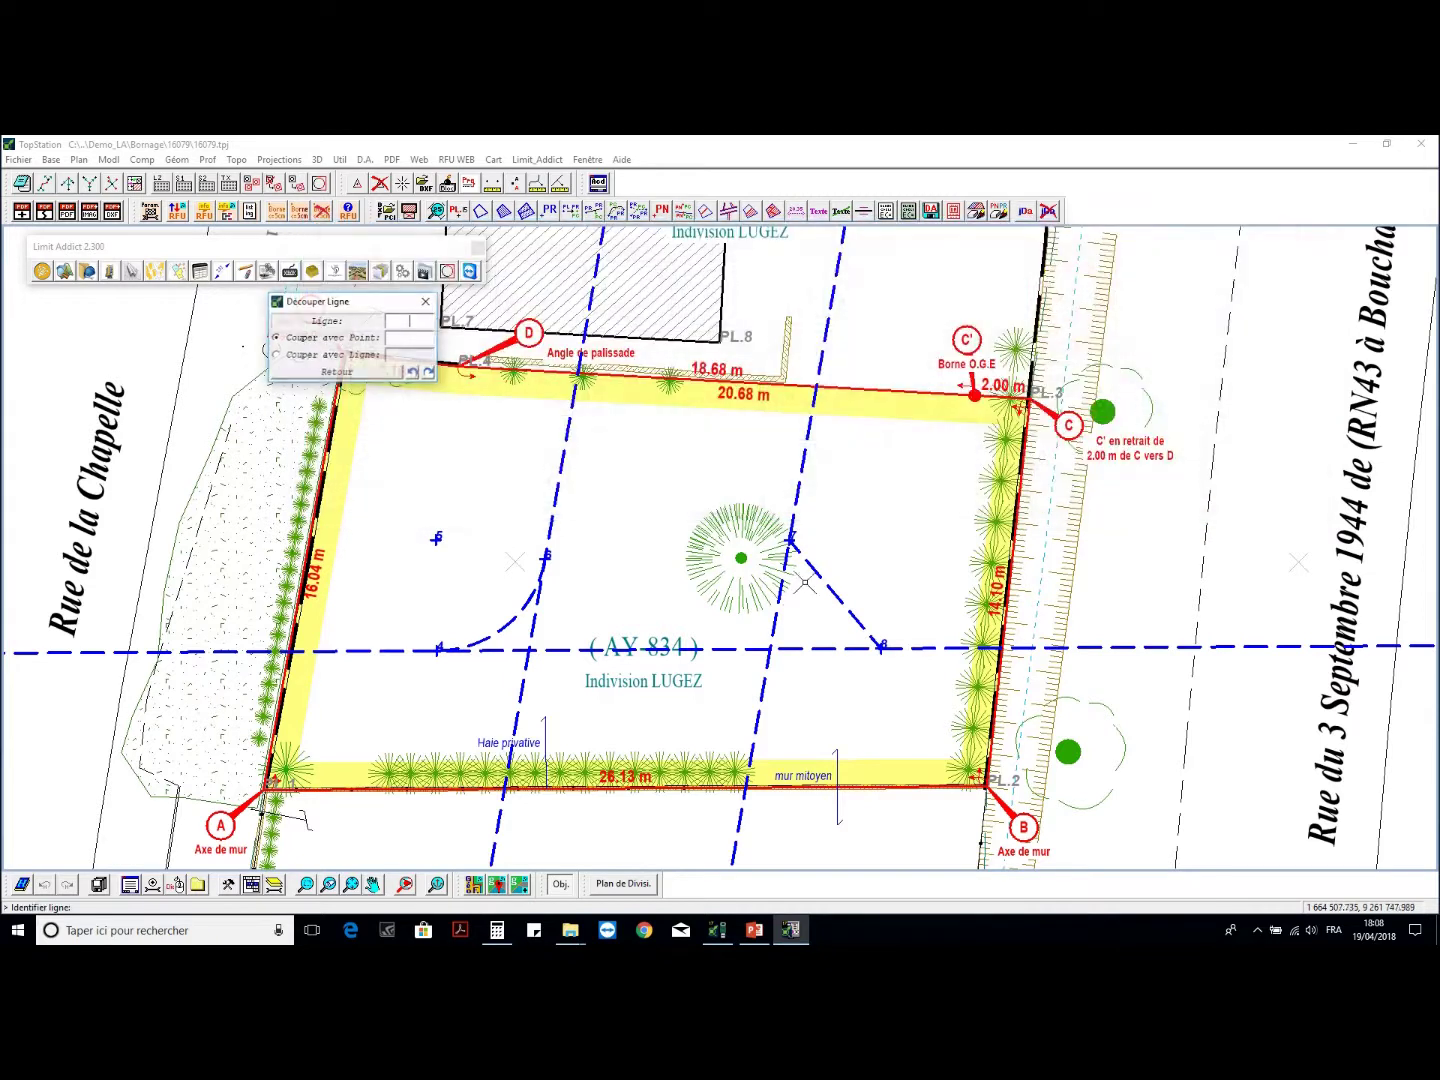
click(552, 510)
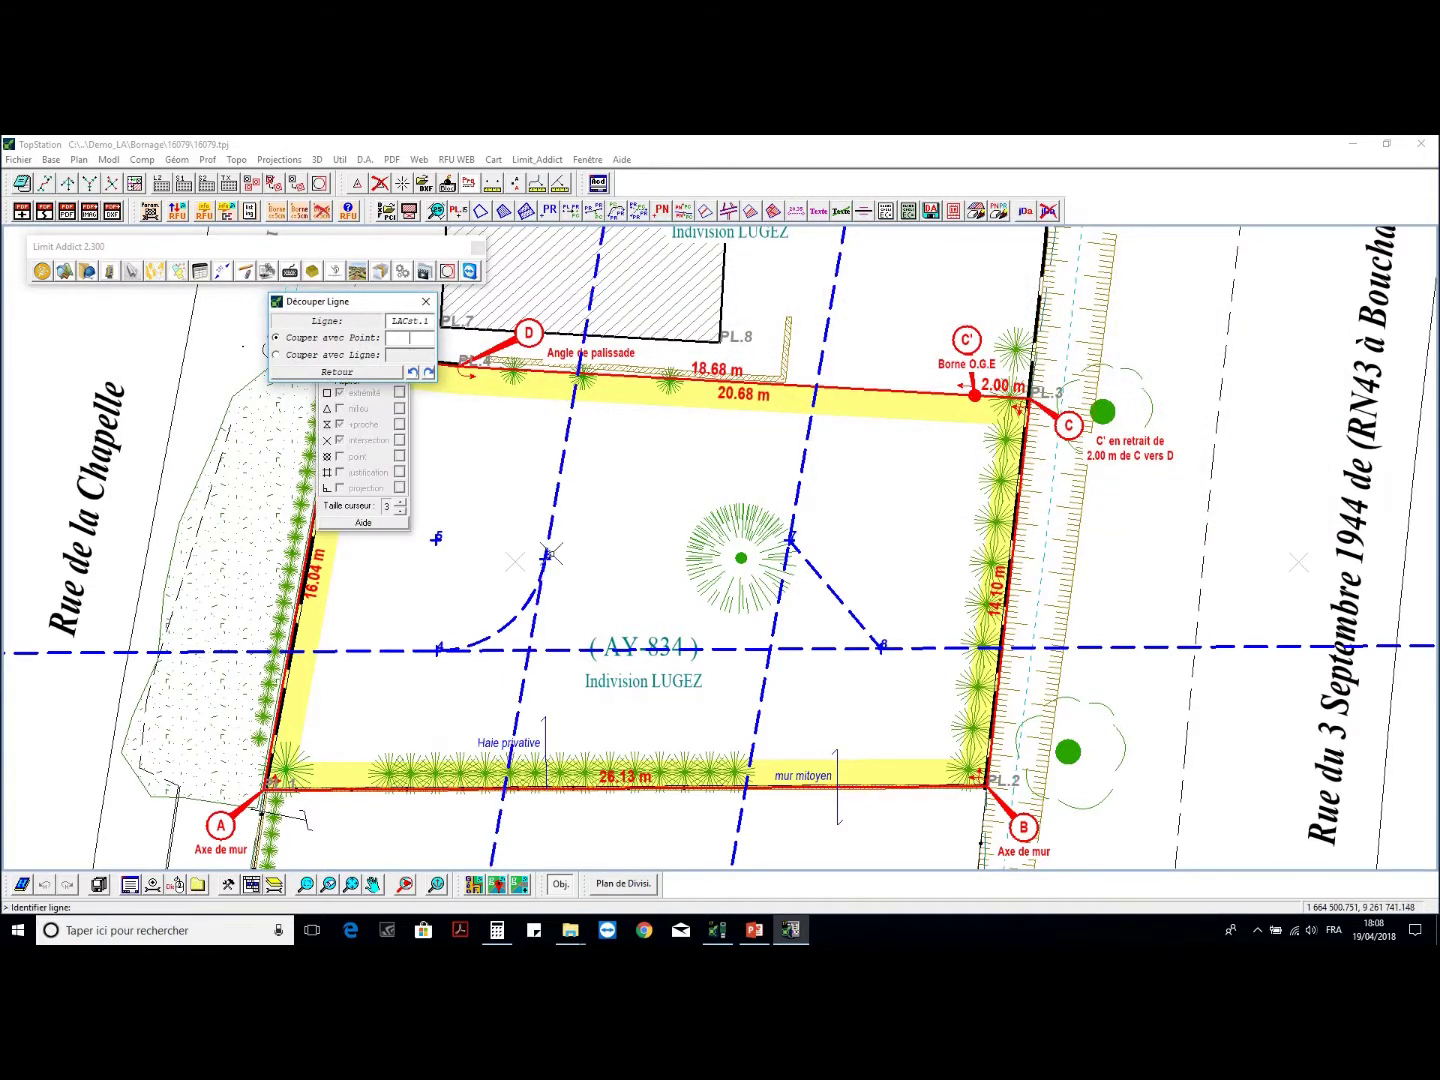
click(546, 555)
click(275, 355)
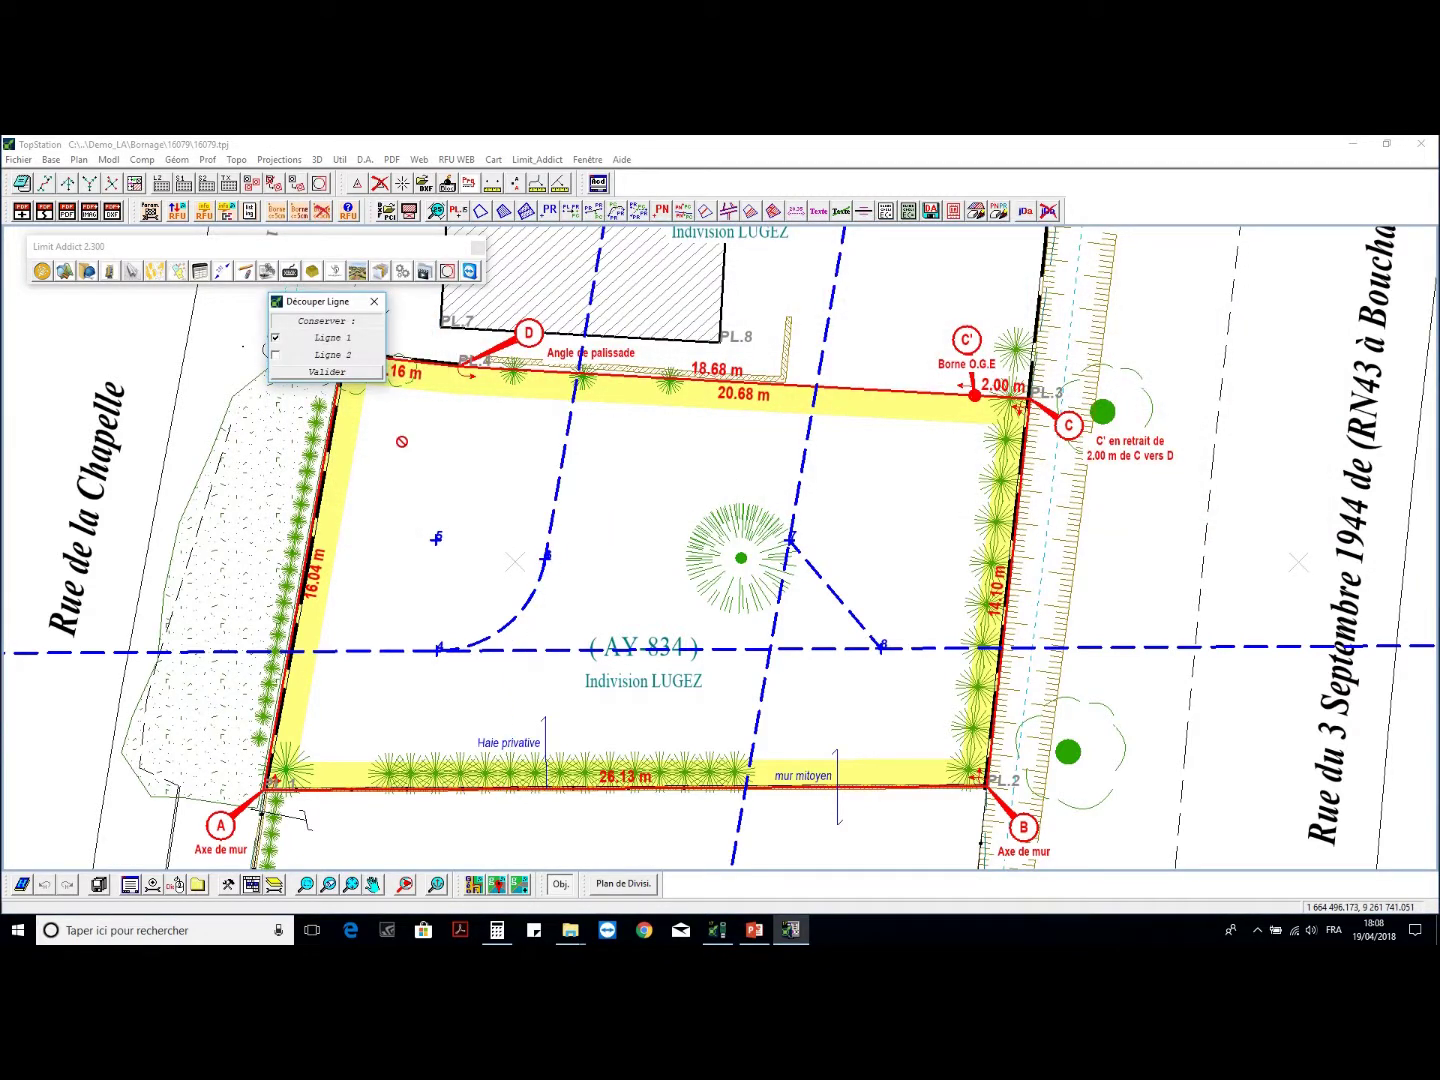
click(327, 372)
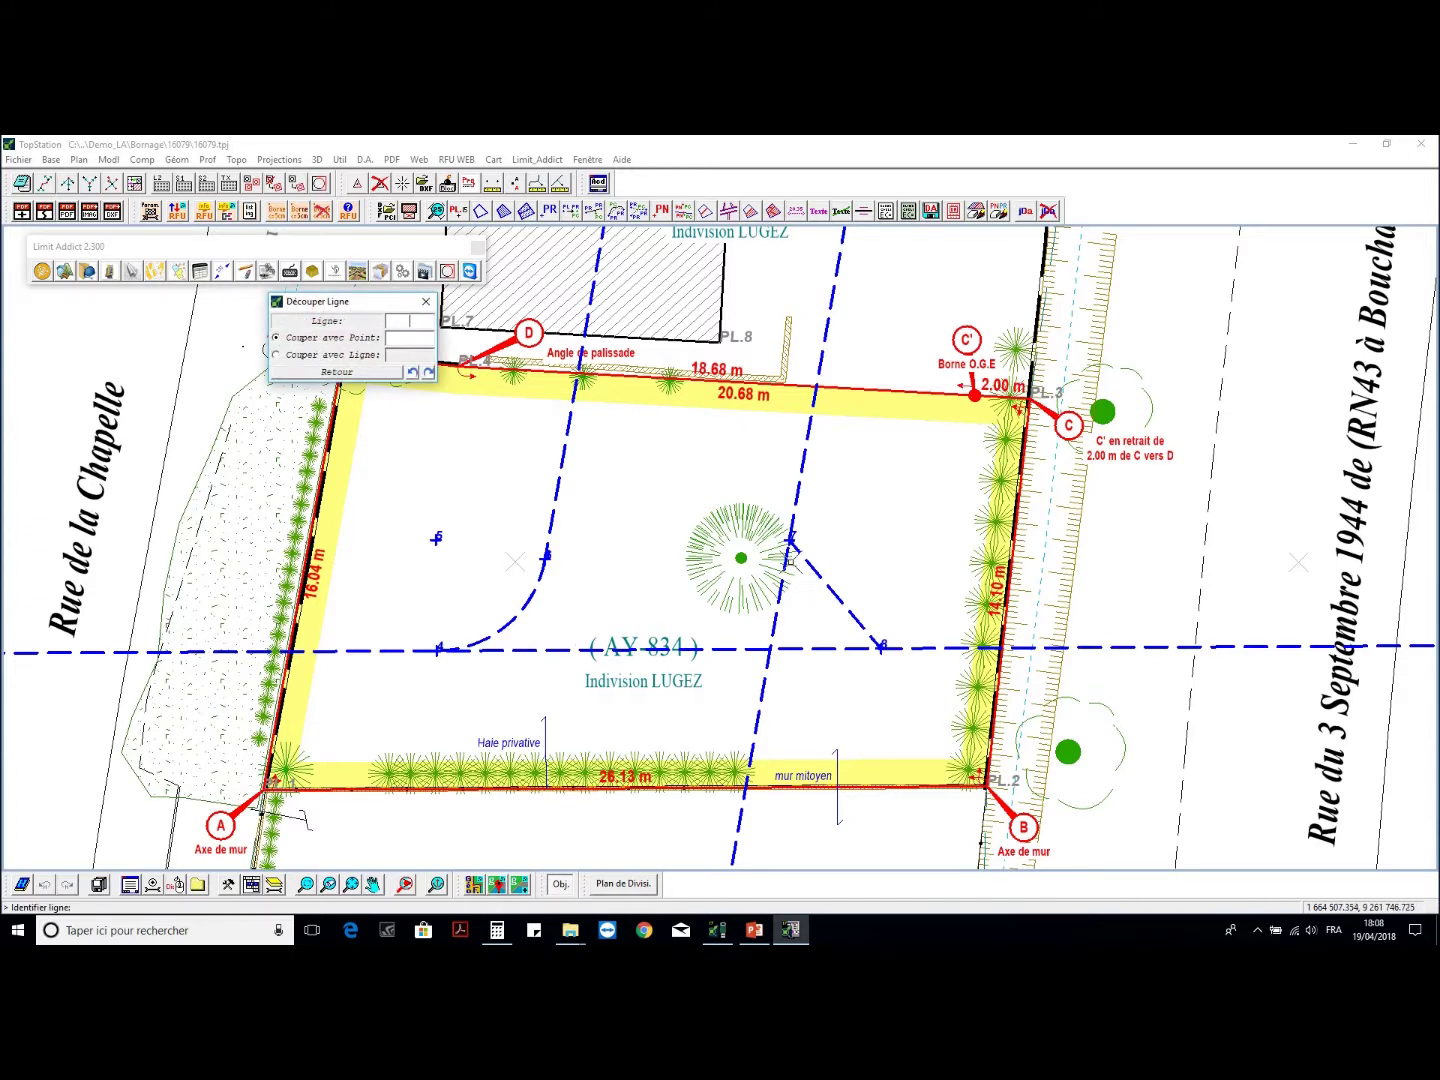
- Cut the dividing line nearest side B–C at the cut corner's upper end and keep only the part towards boundary D–C
click(798, 497)
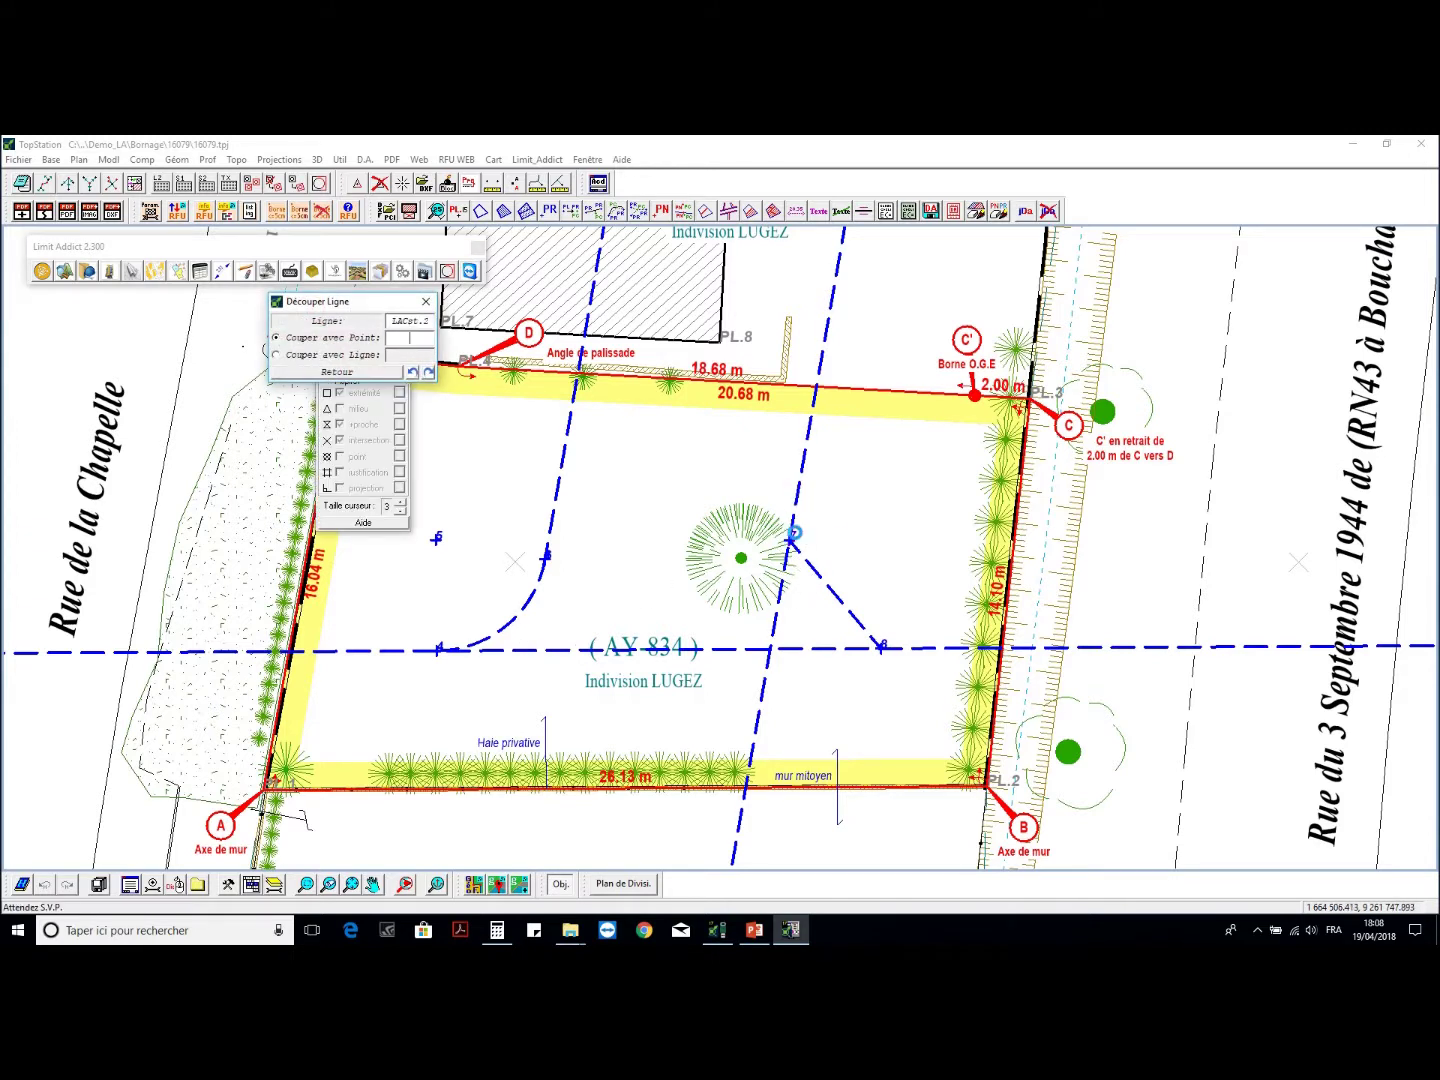
click(790, 540)
click(803, 489)
click(350, 375)
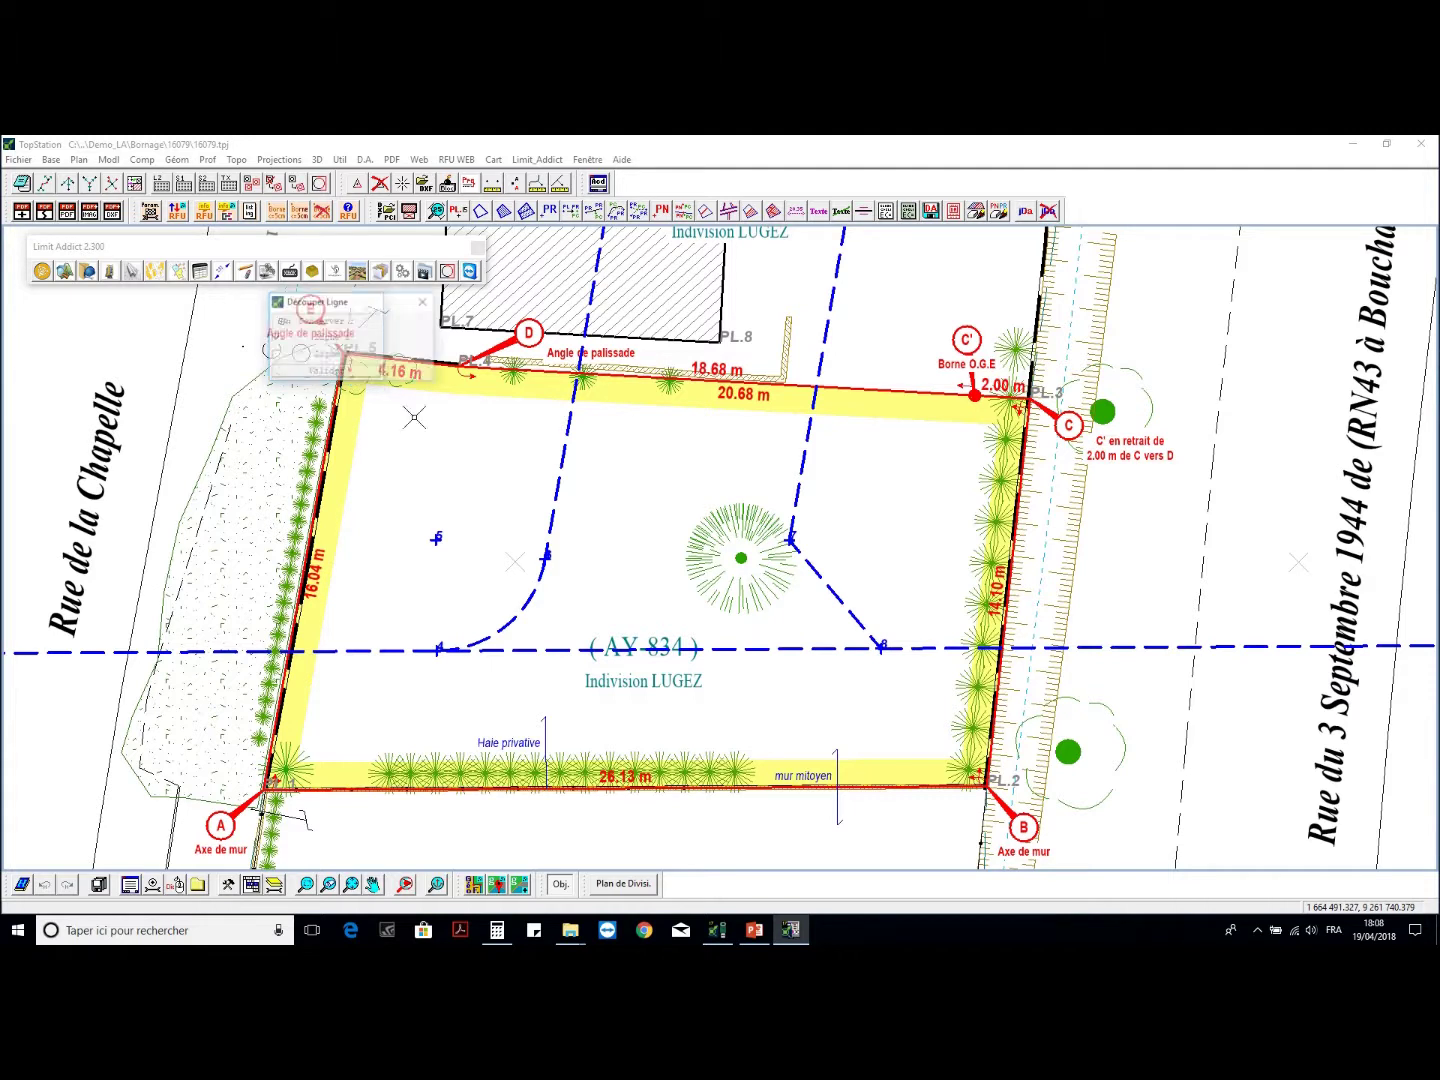
- Split the construction line parallel to A–B at the arc's lower end, keeping both parts
click(512, 652)
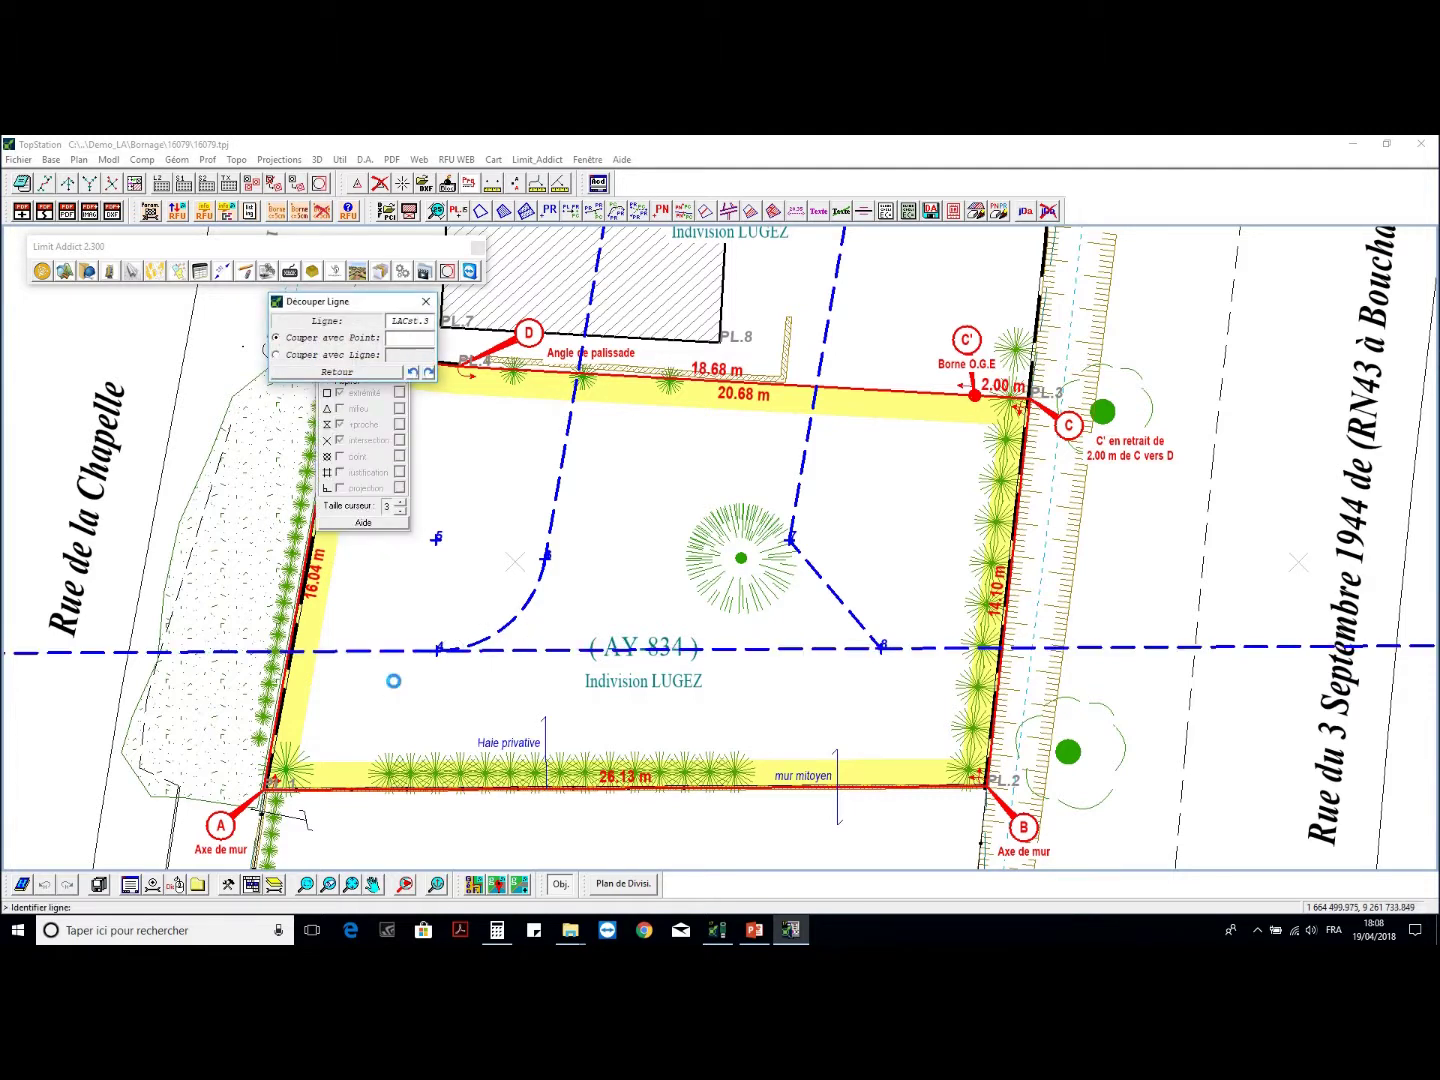
scroll(393, 680, up, 2)
click(468, 626)
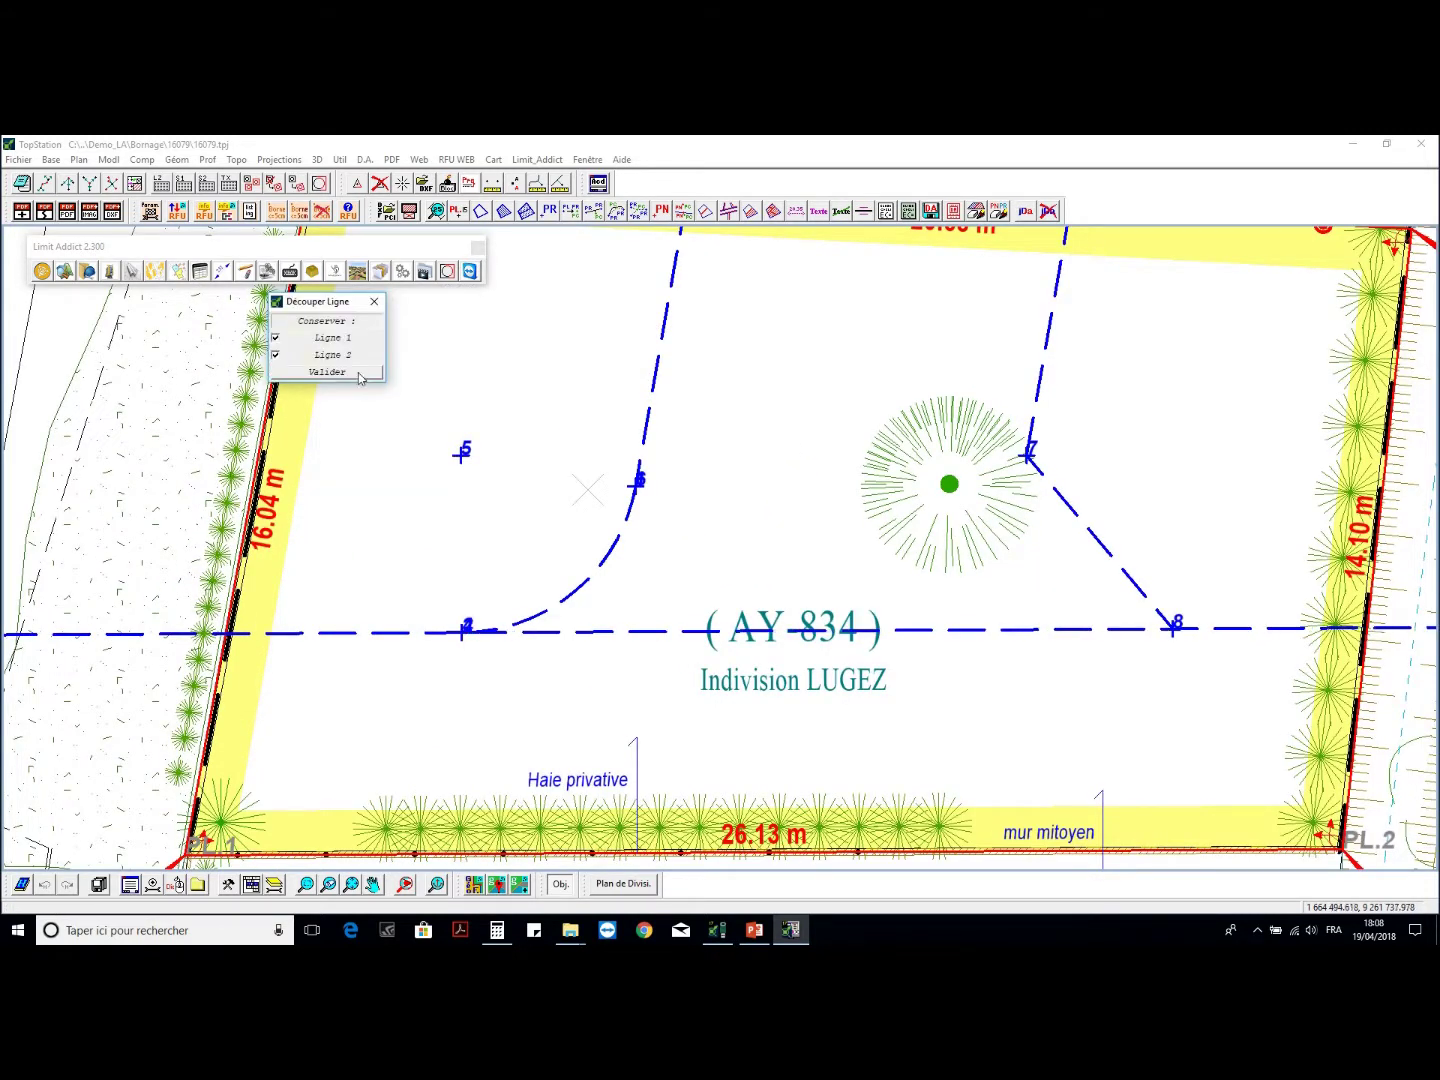
key(Return)
- Cut the line parallel to A–B at the cut corner's lower end, discard the part towards the arc, and leave the construction module
click(540, 632)
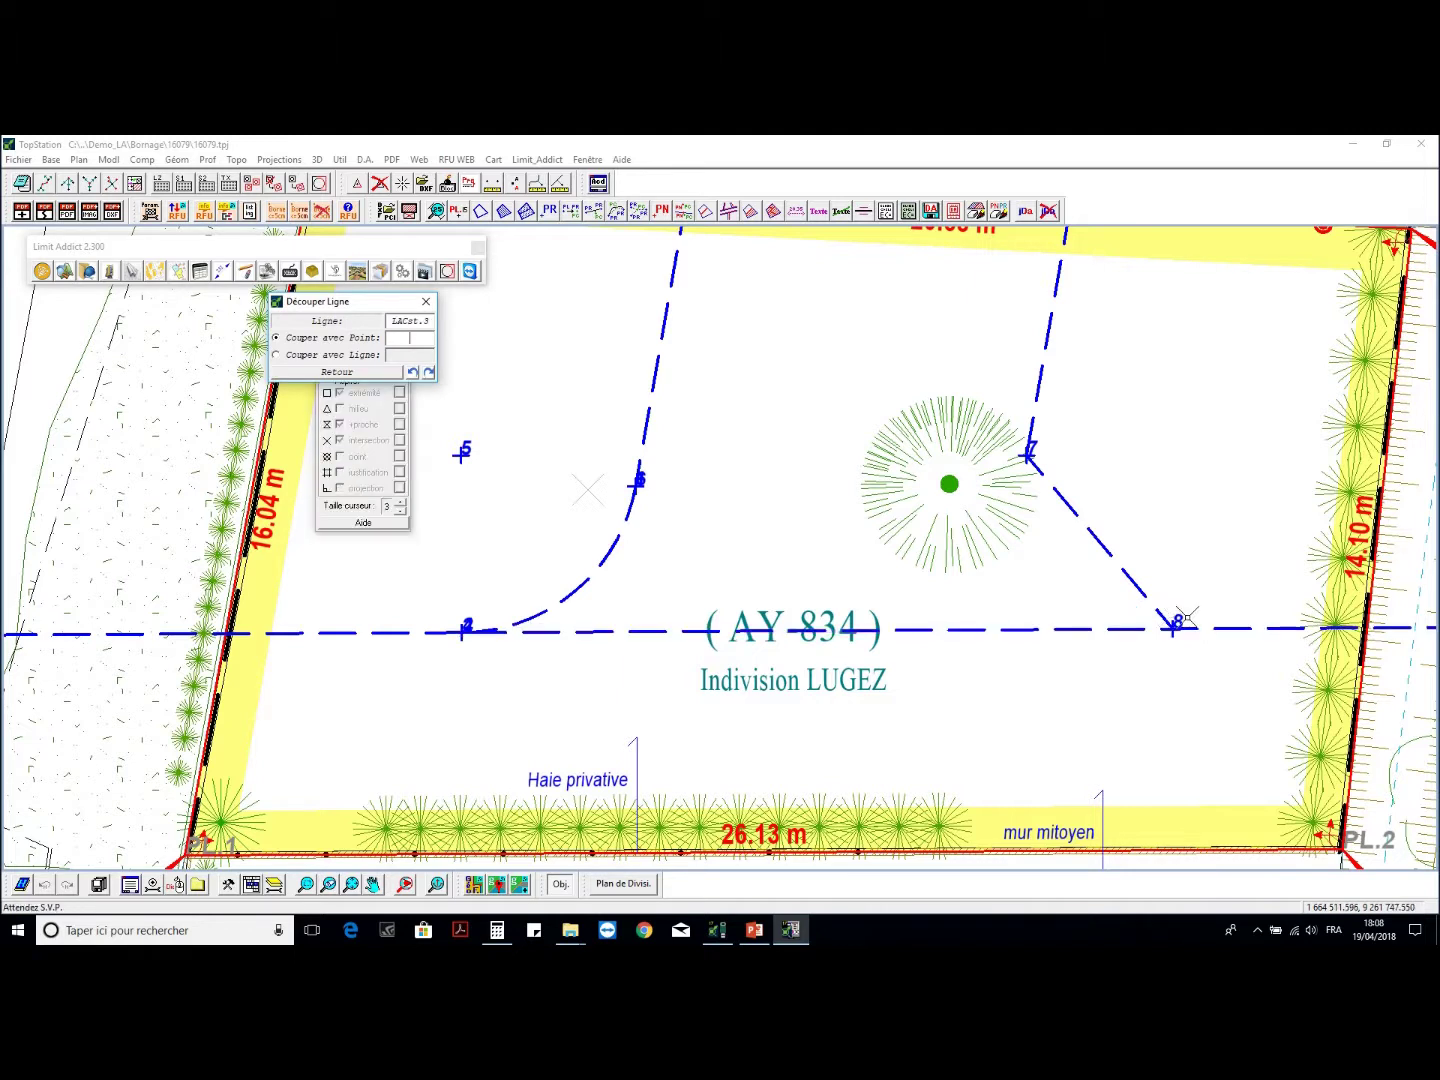
click(1175, 625)
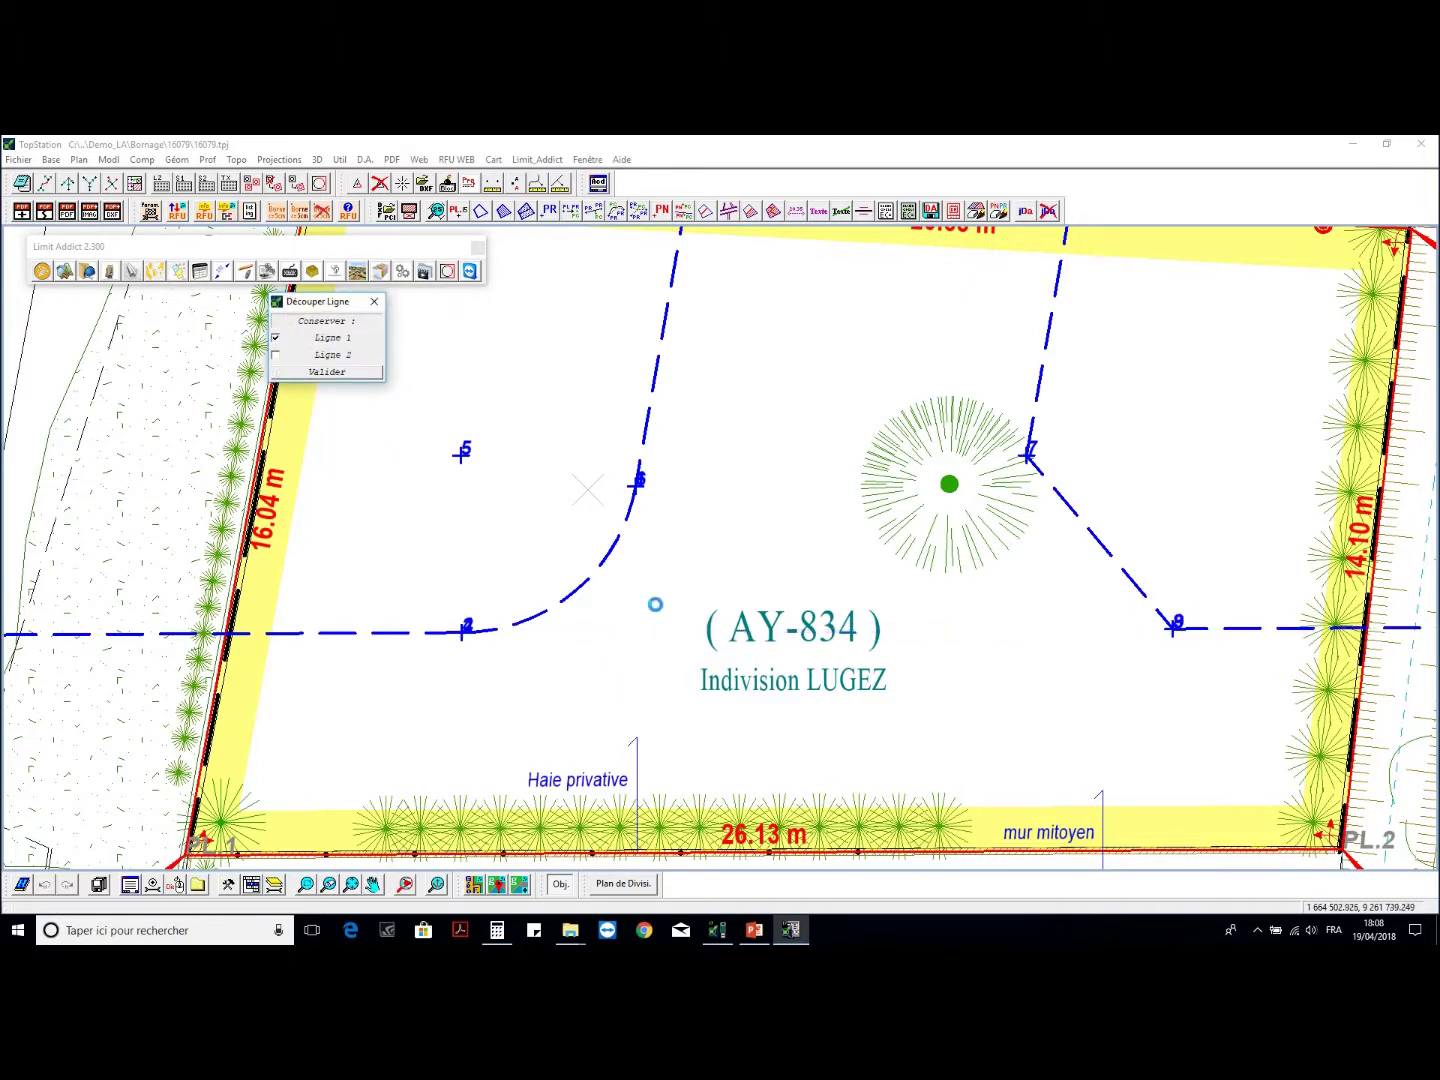
scroll(655, 600, down, 6)
click(291, 377)
scroll(747, 604, up, 2)
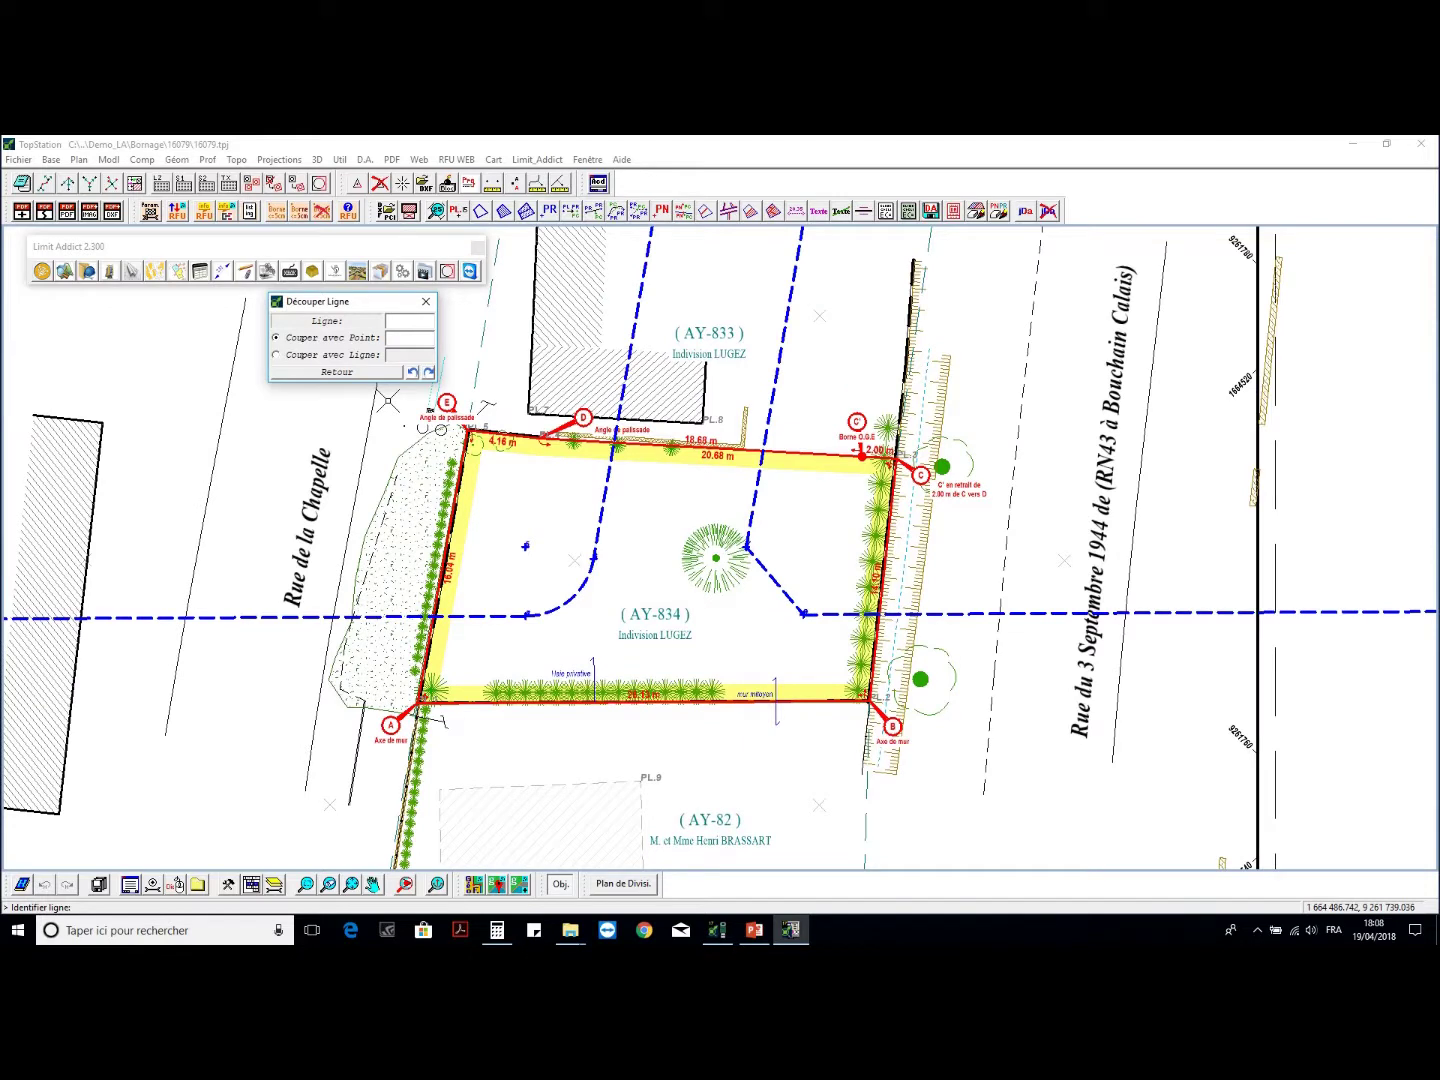
click(329, 373)
middle_drag(666, 636, 592, 677)
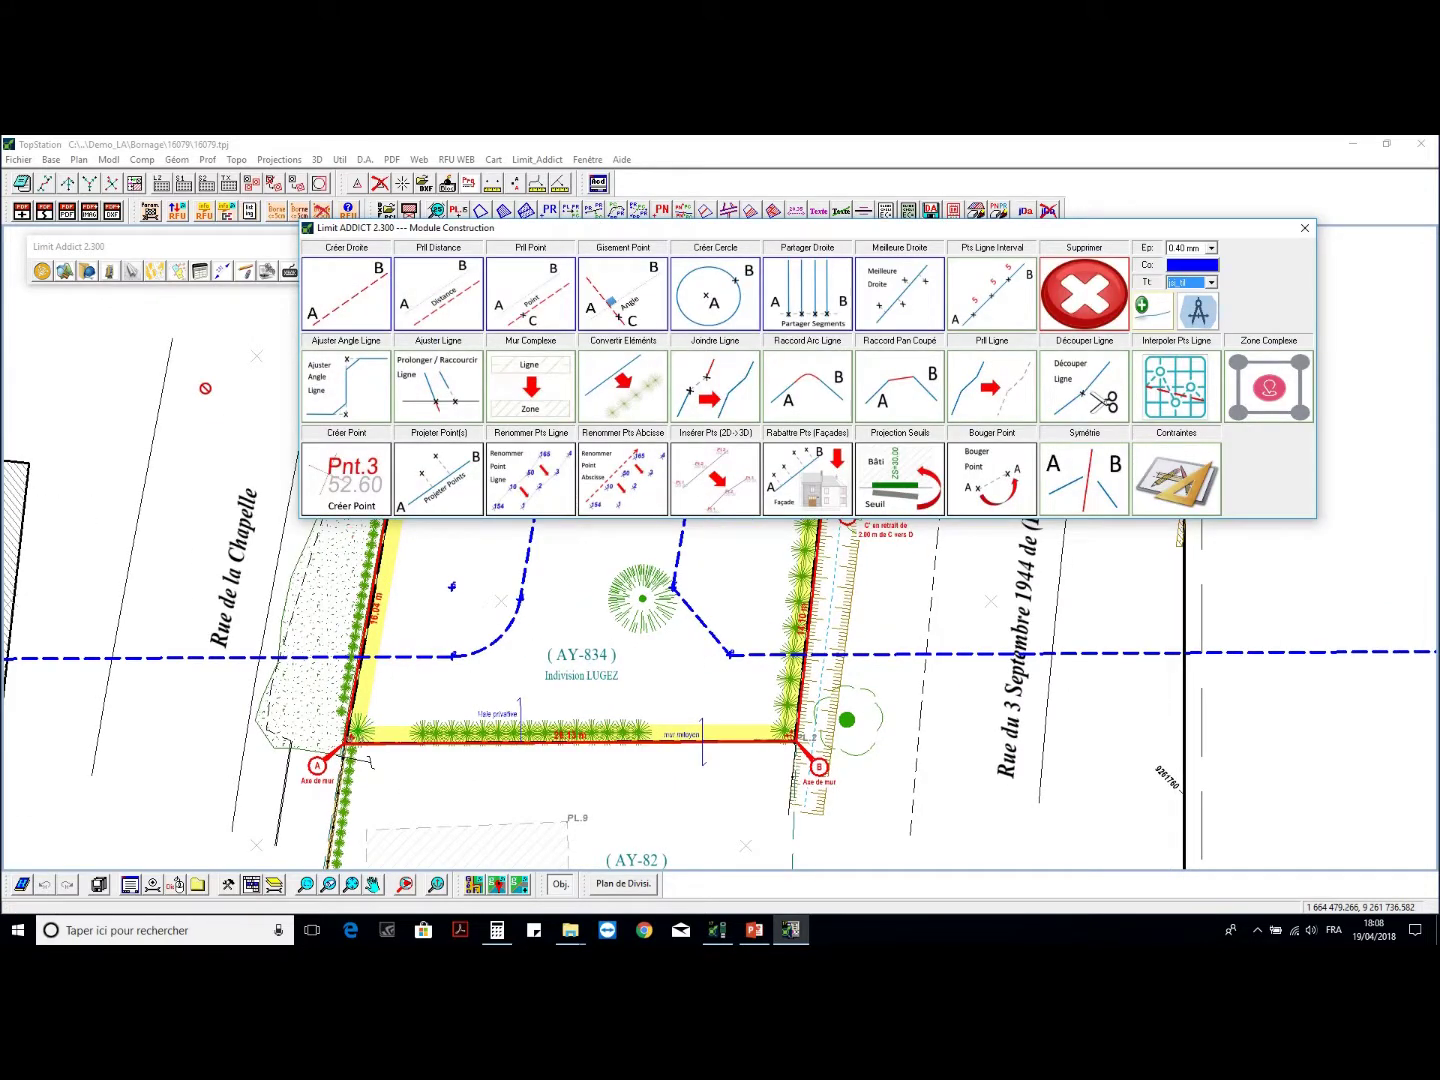
key(Escape)
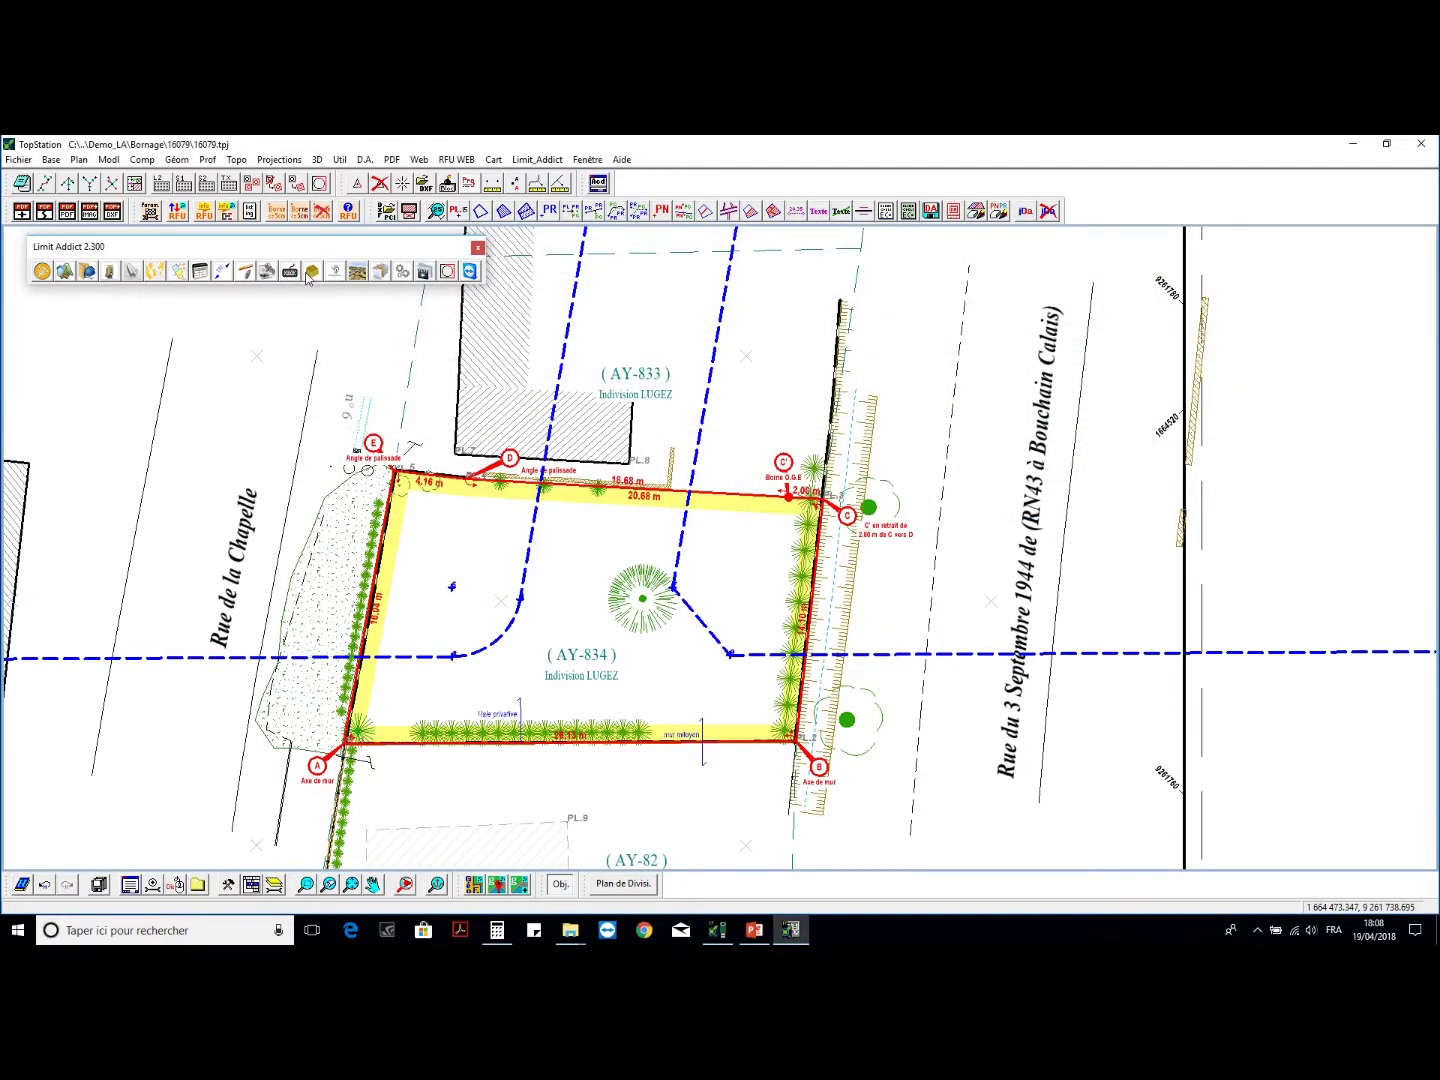
- Start creating a new masse in the Foncier module and set its Indice Pastille to 100
click(336, 271)
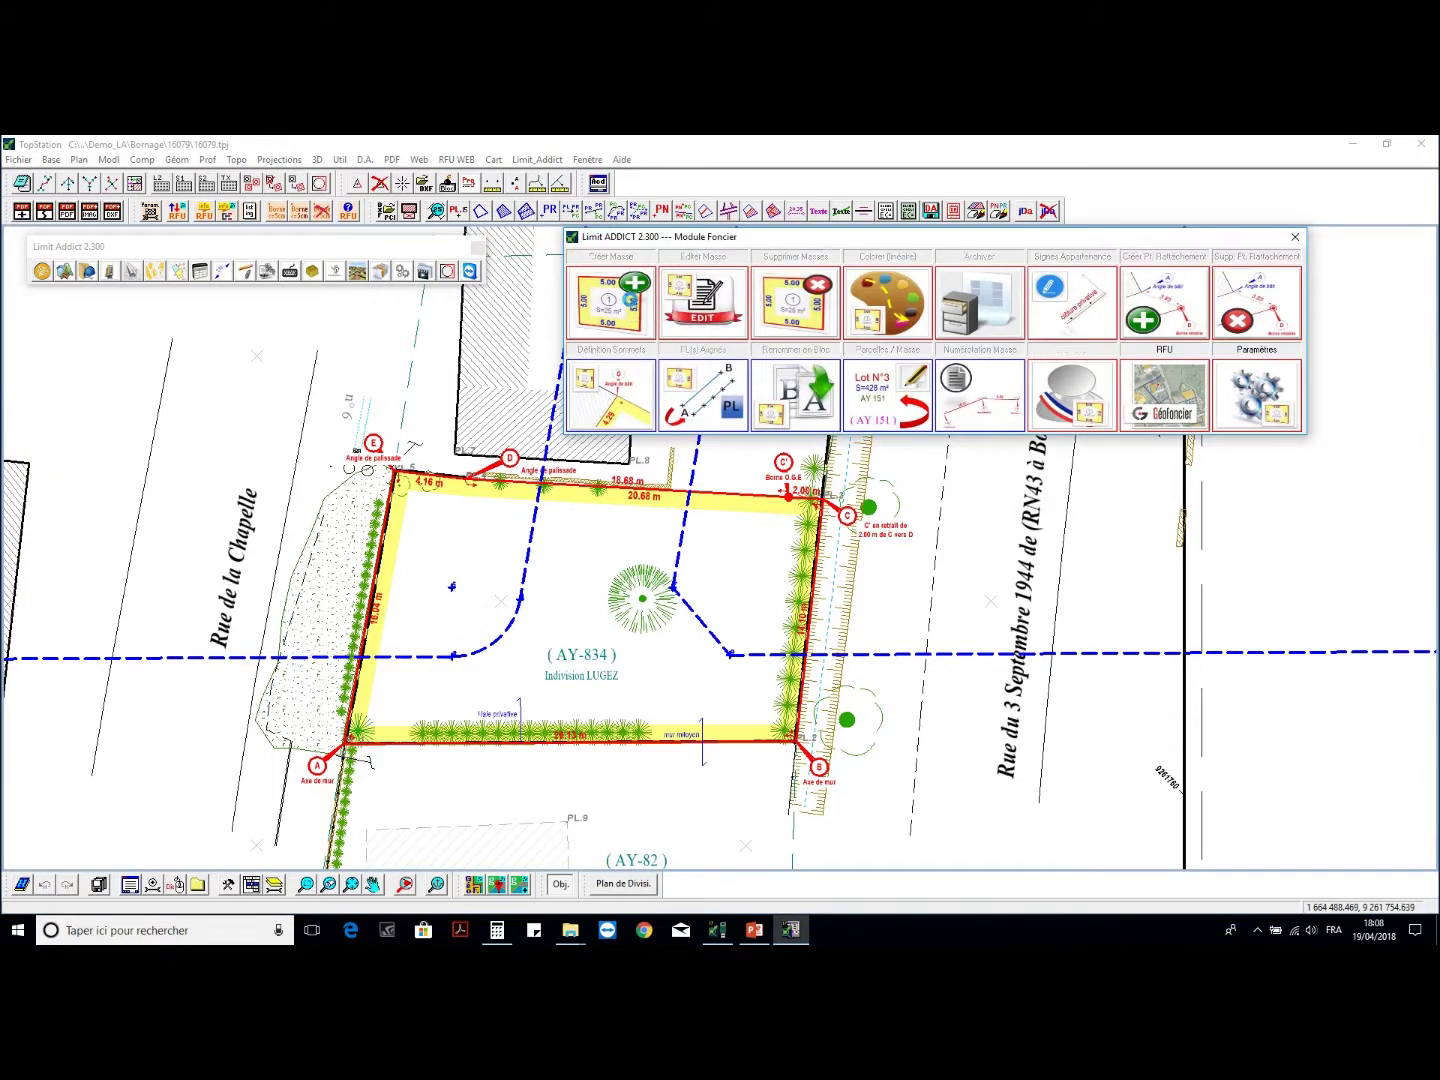
click(631, 299)
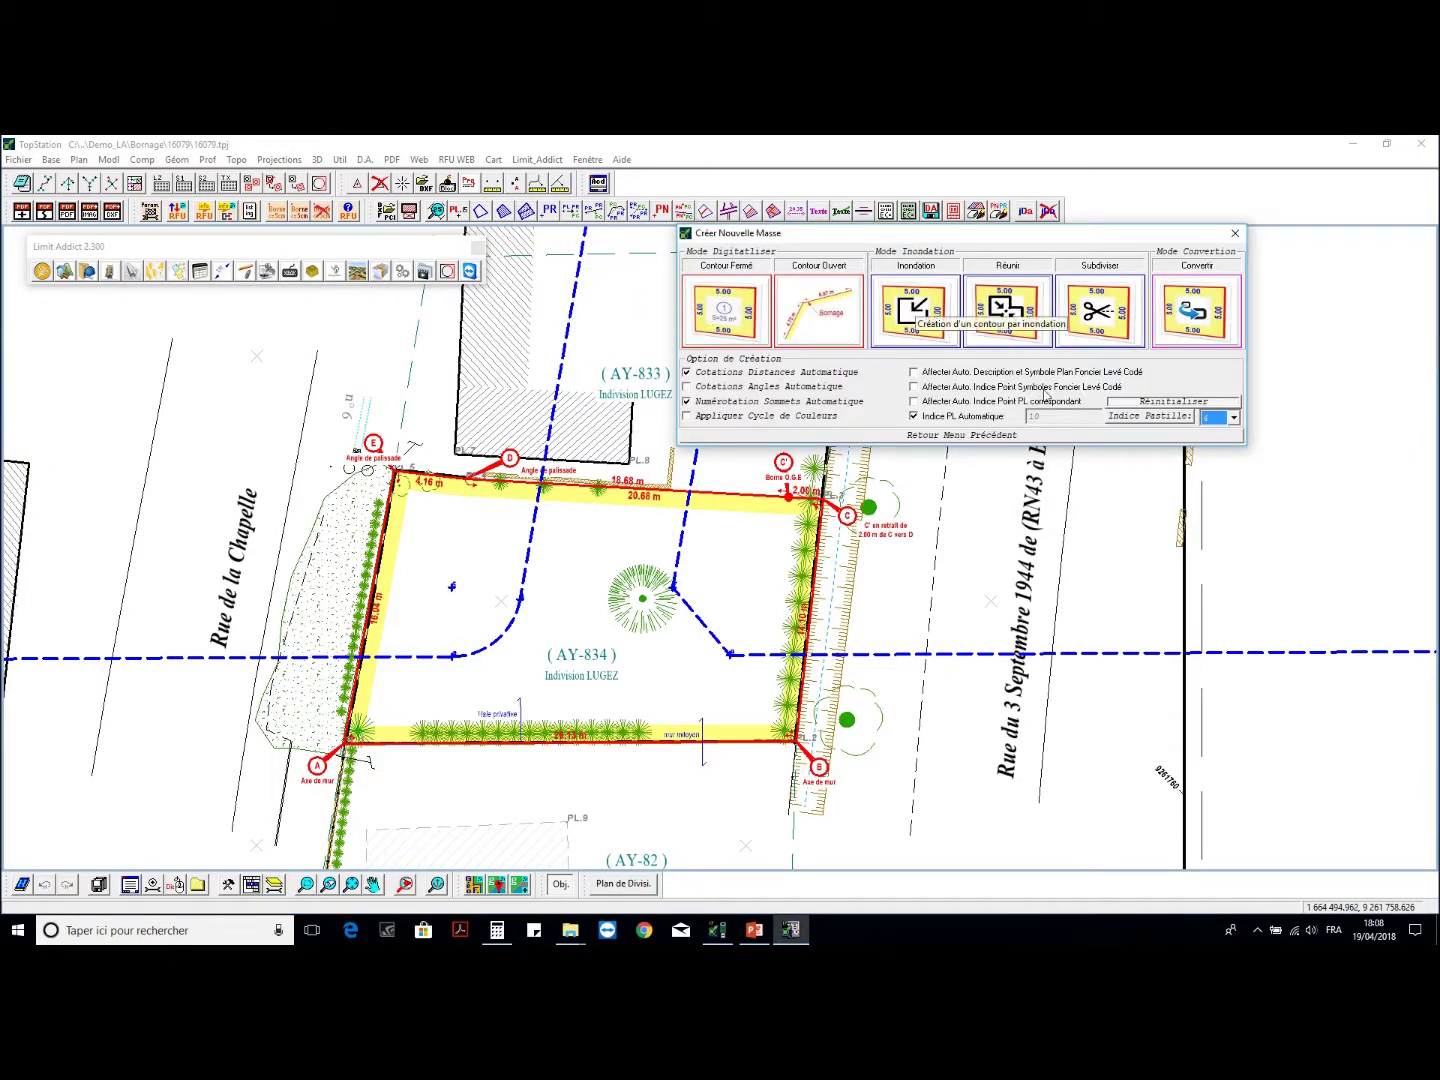
click(1234, 417)
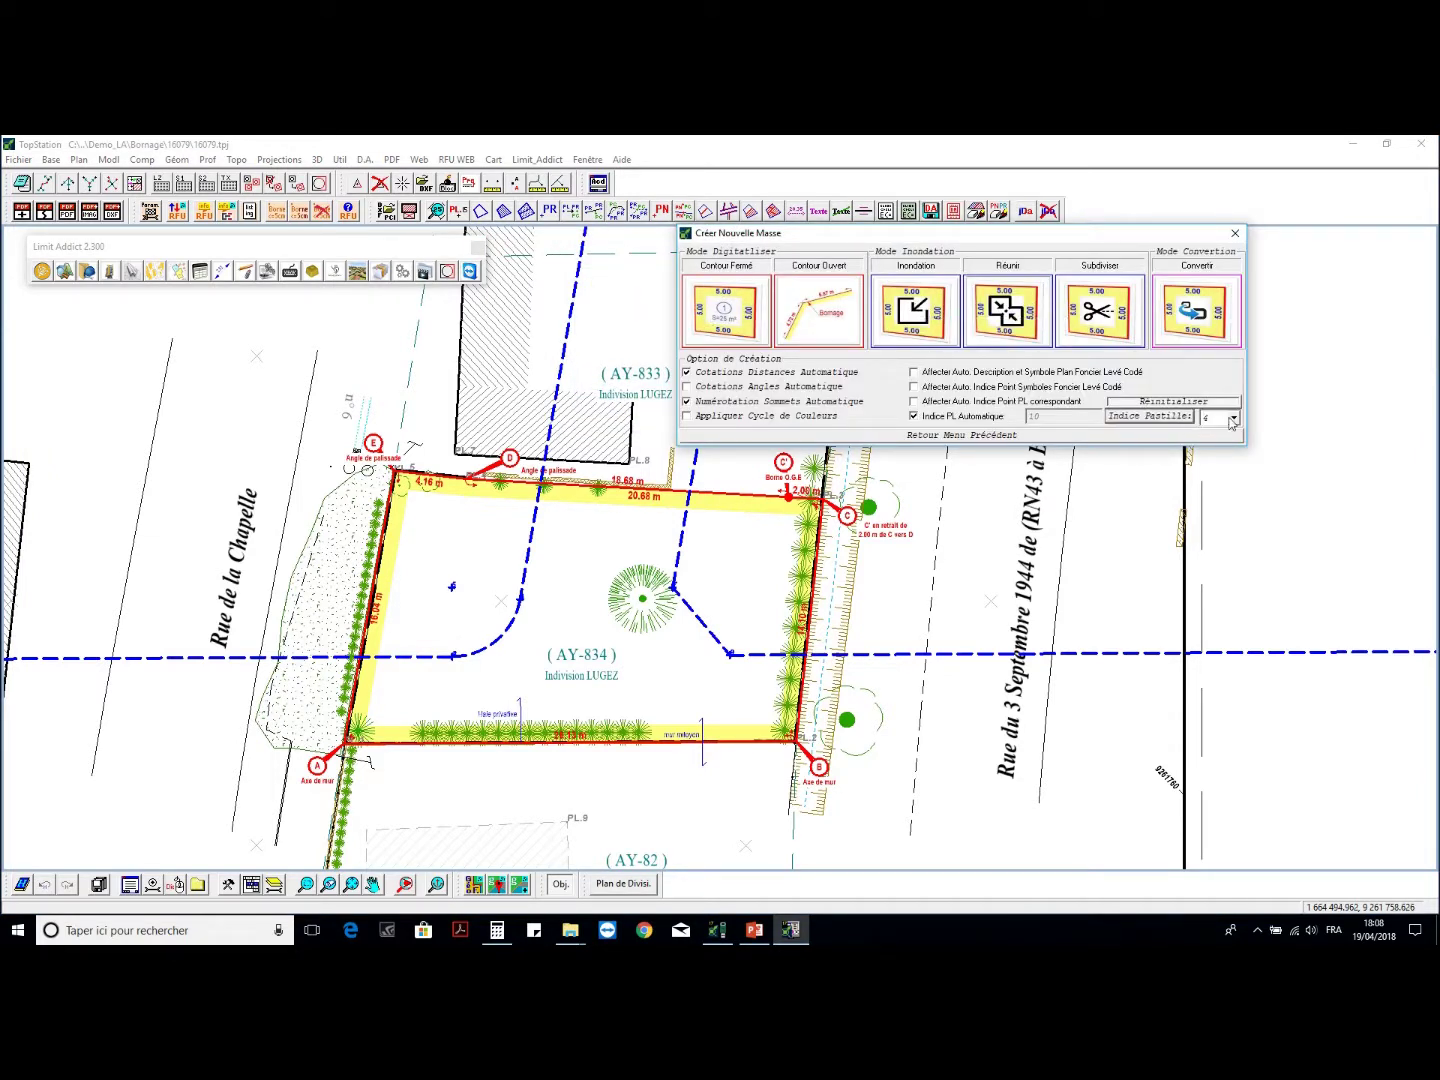
click(1236, 467)
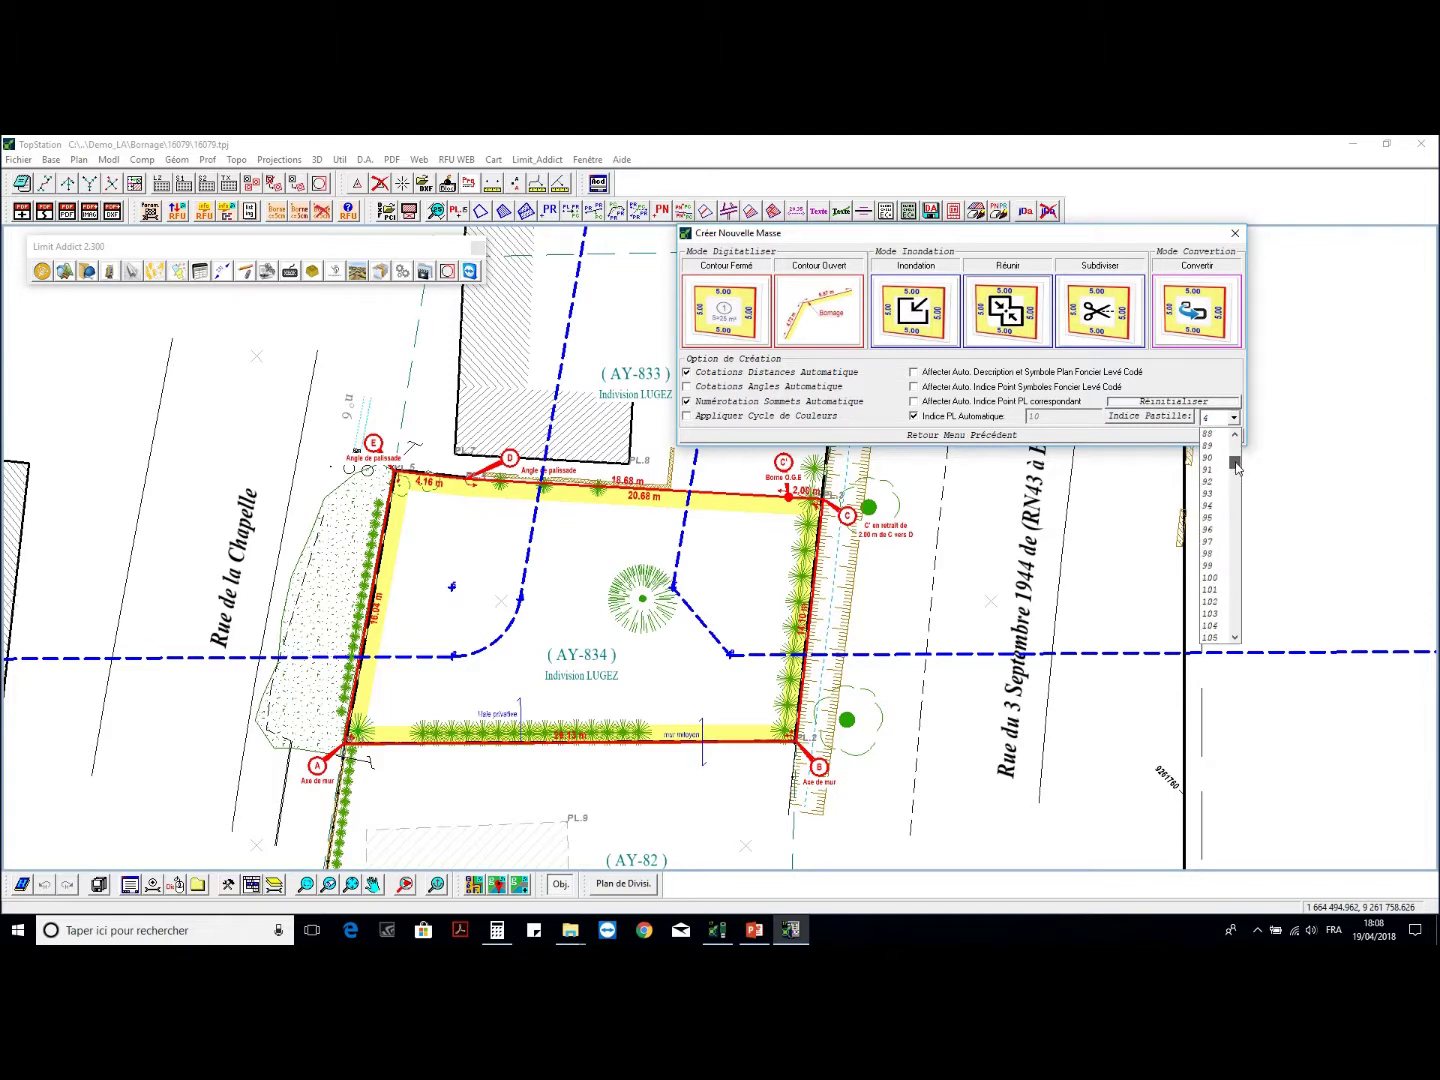
click(1209, 577)
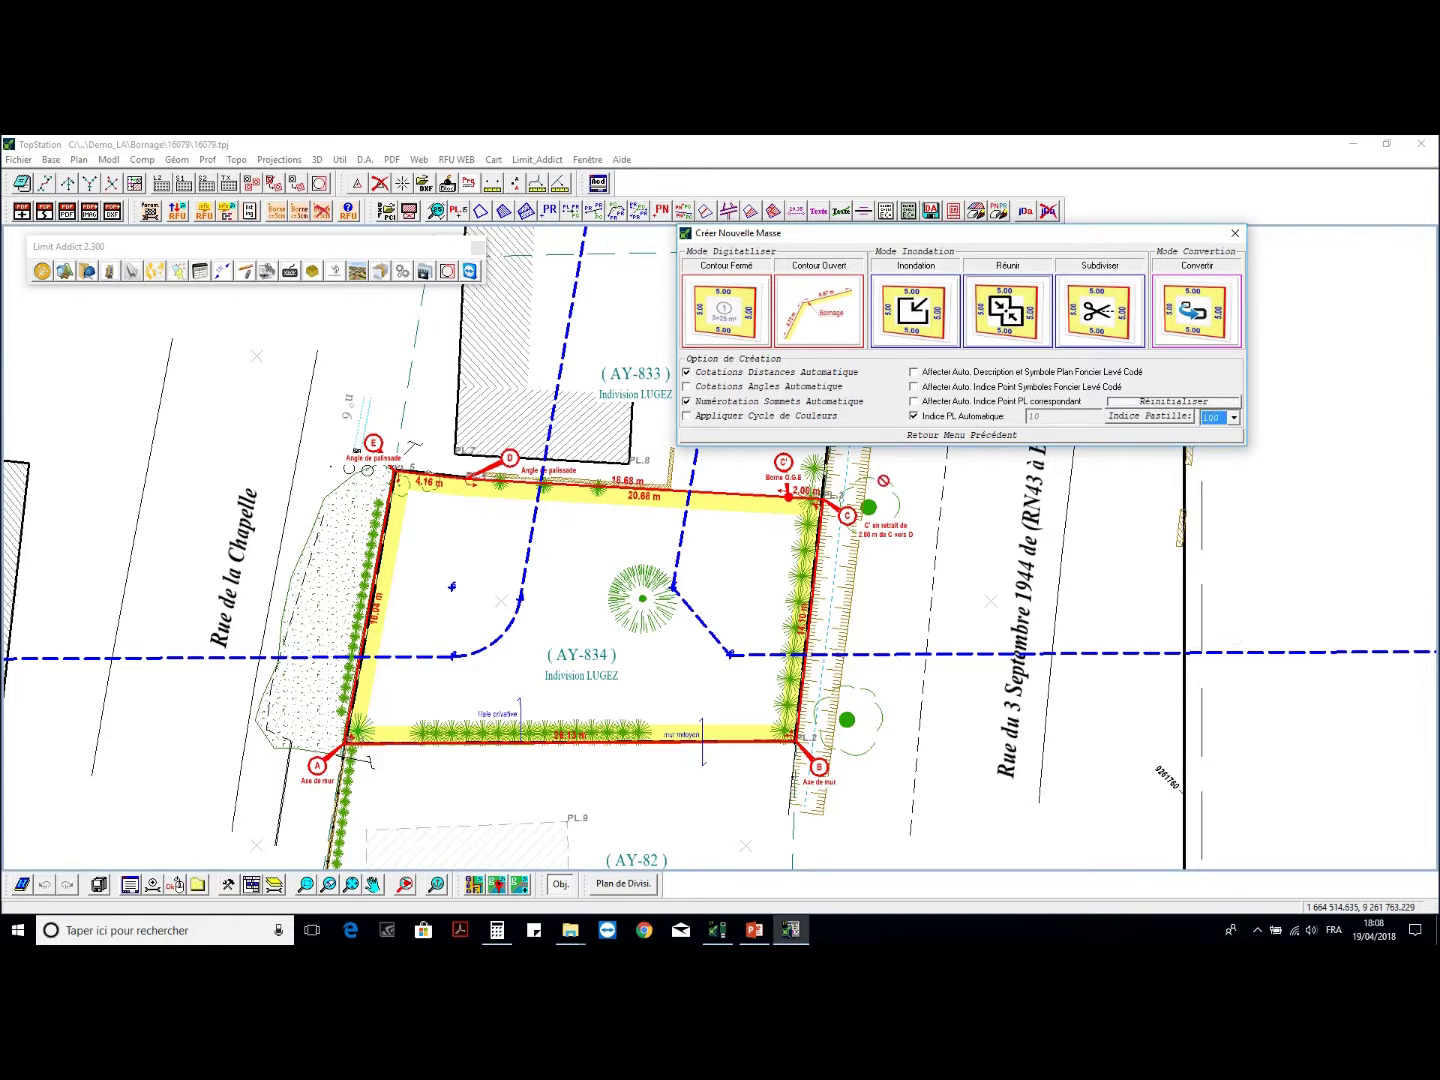
click(785, 406)
- Create three lots inside parcel AY-834 by Inondation, using the construction elements and existing masses as limits
click(903, 318)
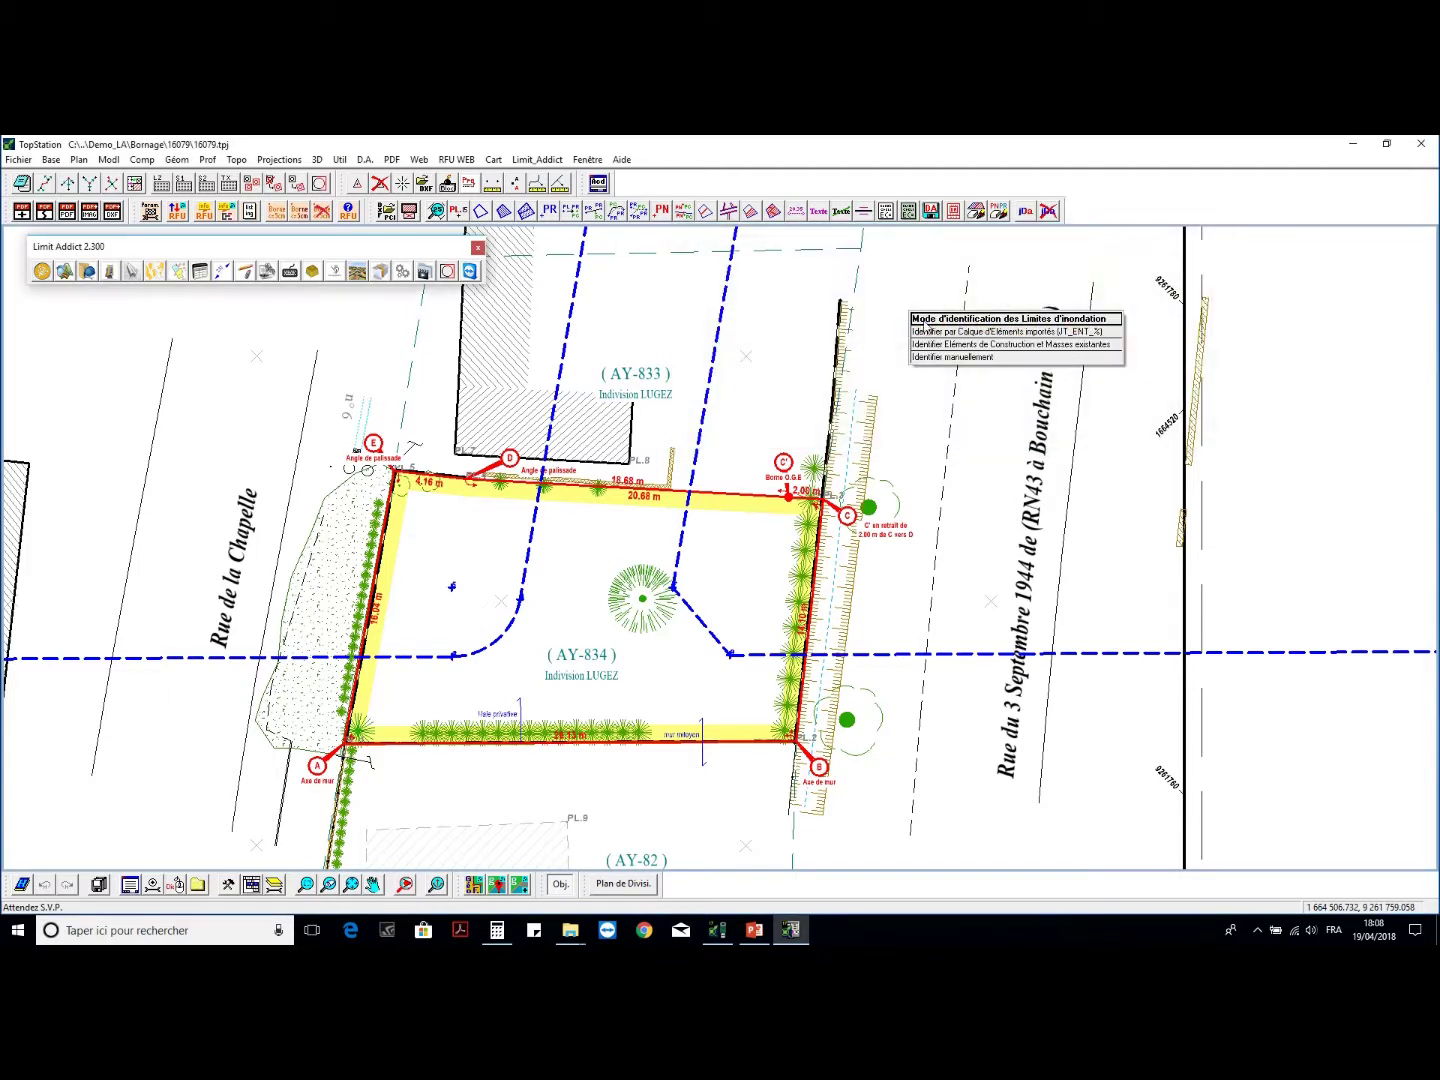
click(985, 326)
click(960, 494)
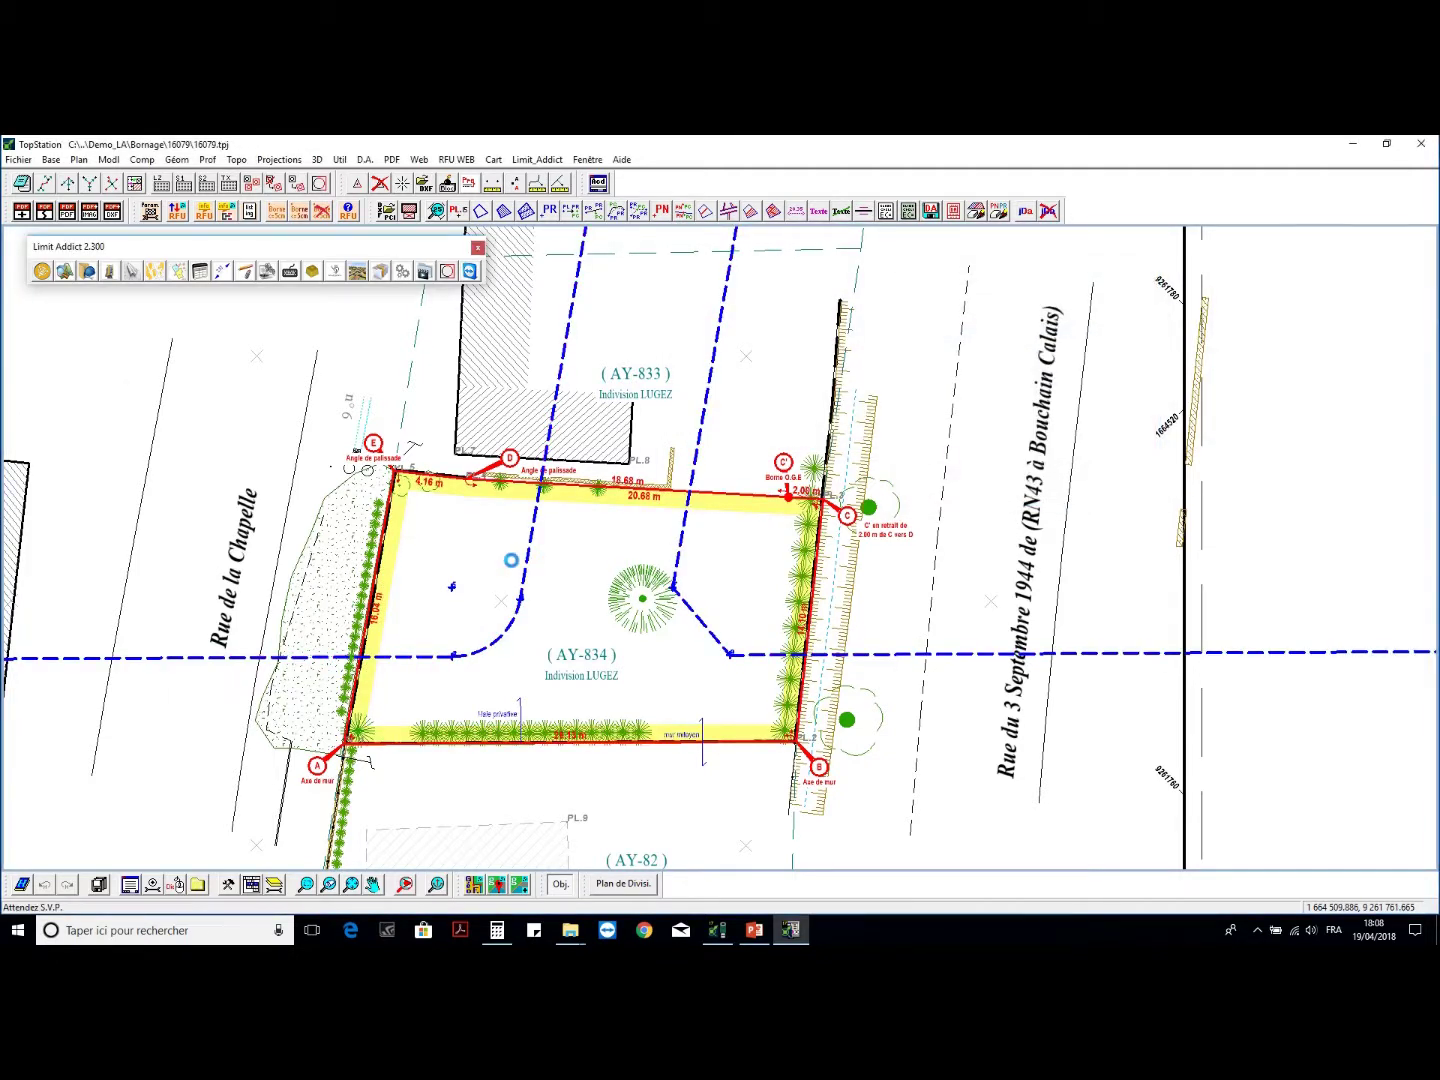
click(533, 549)
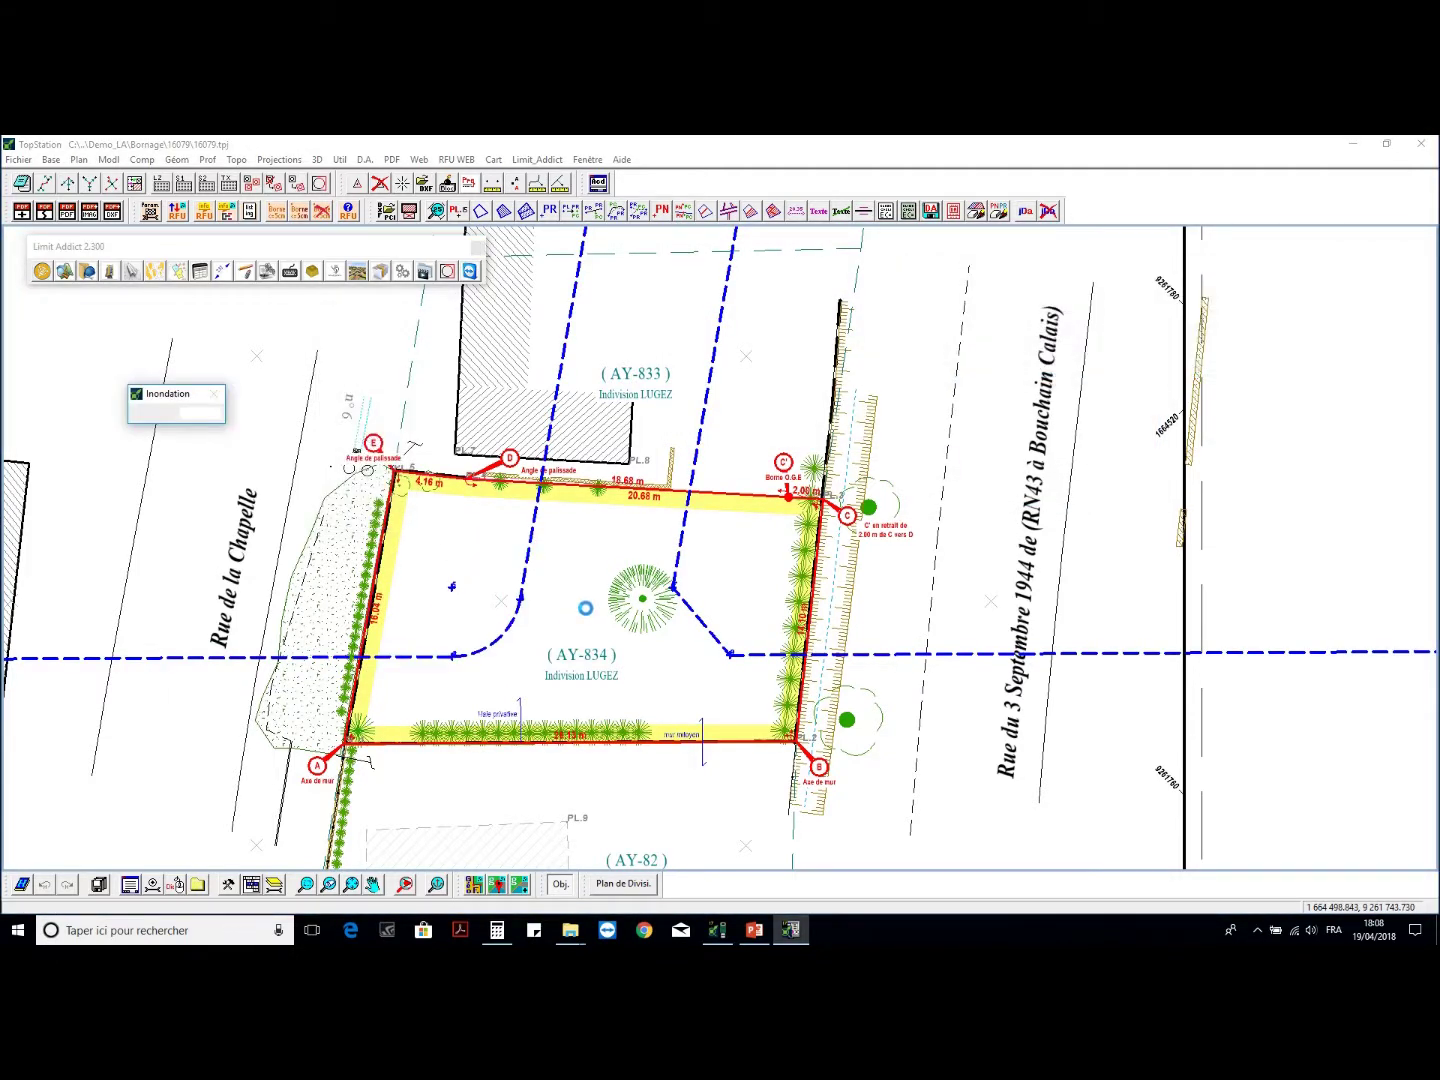
click(680, 582)
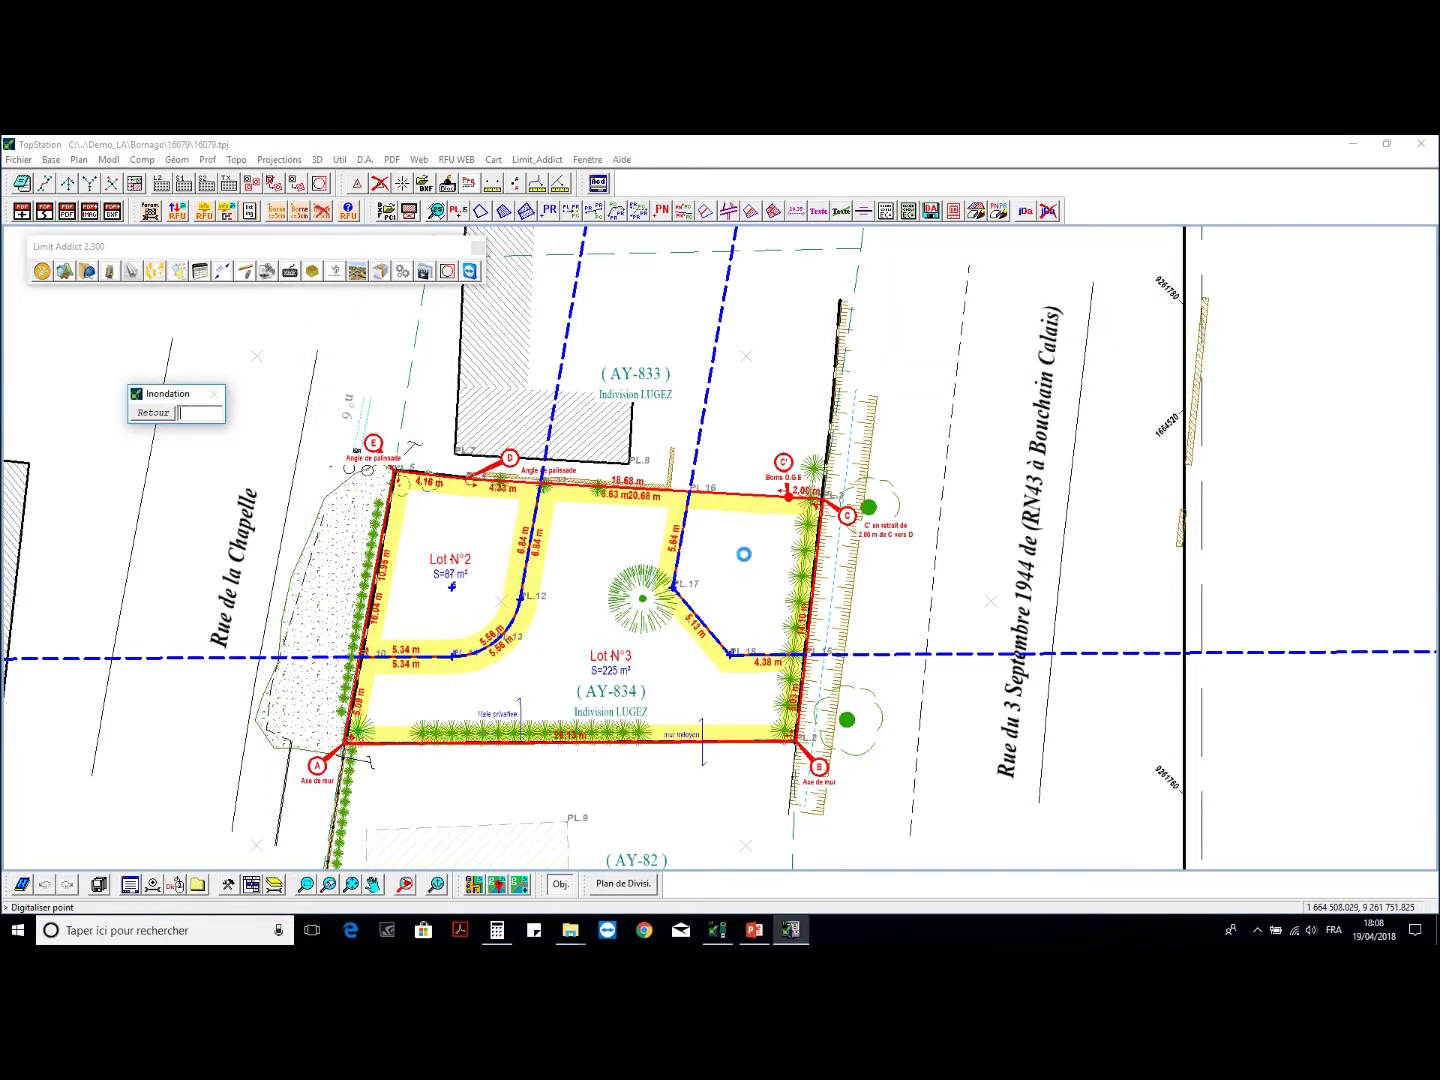
right_click(778, 566)
click(769, 564)
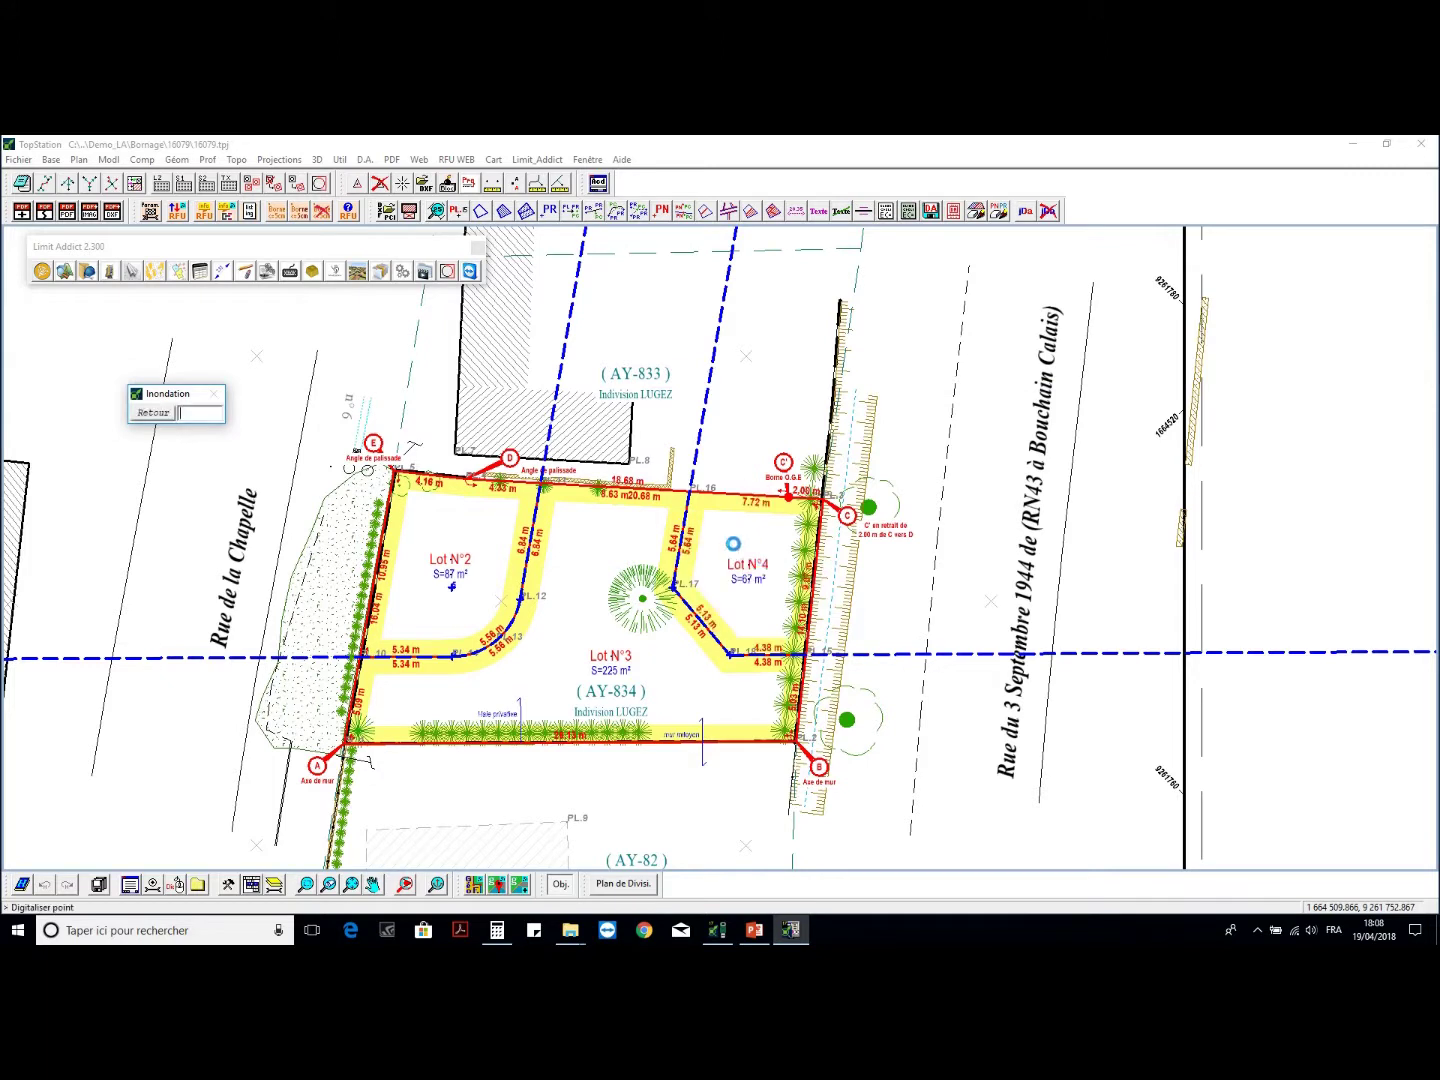
click(155, 413)
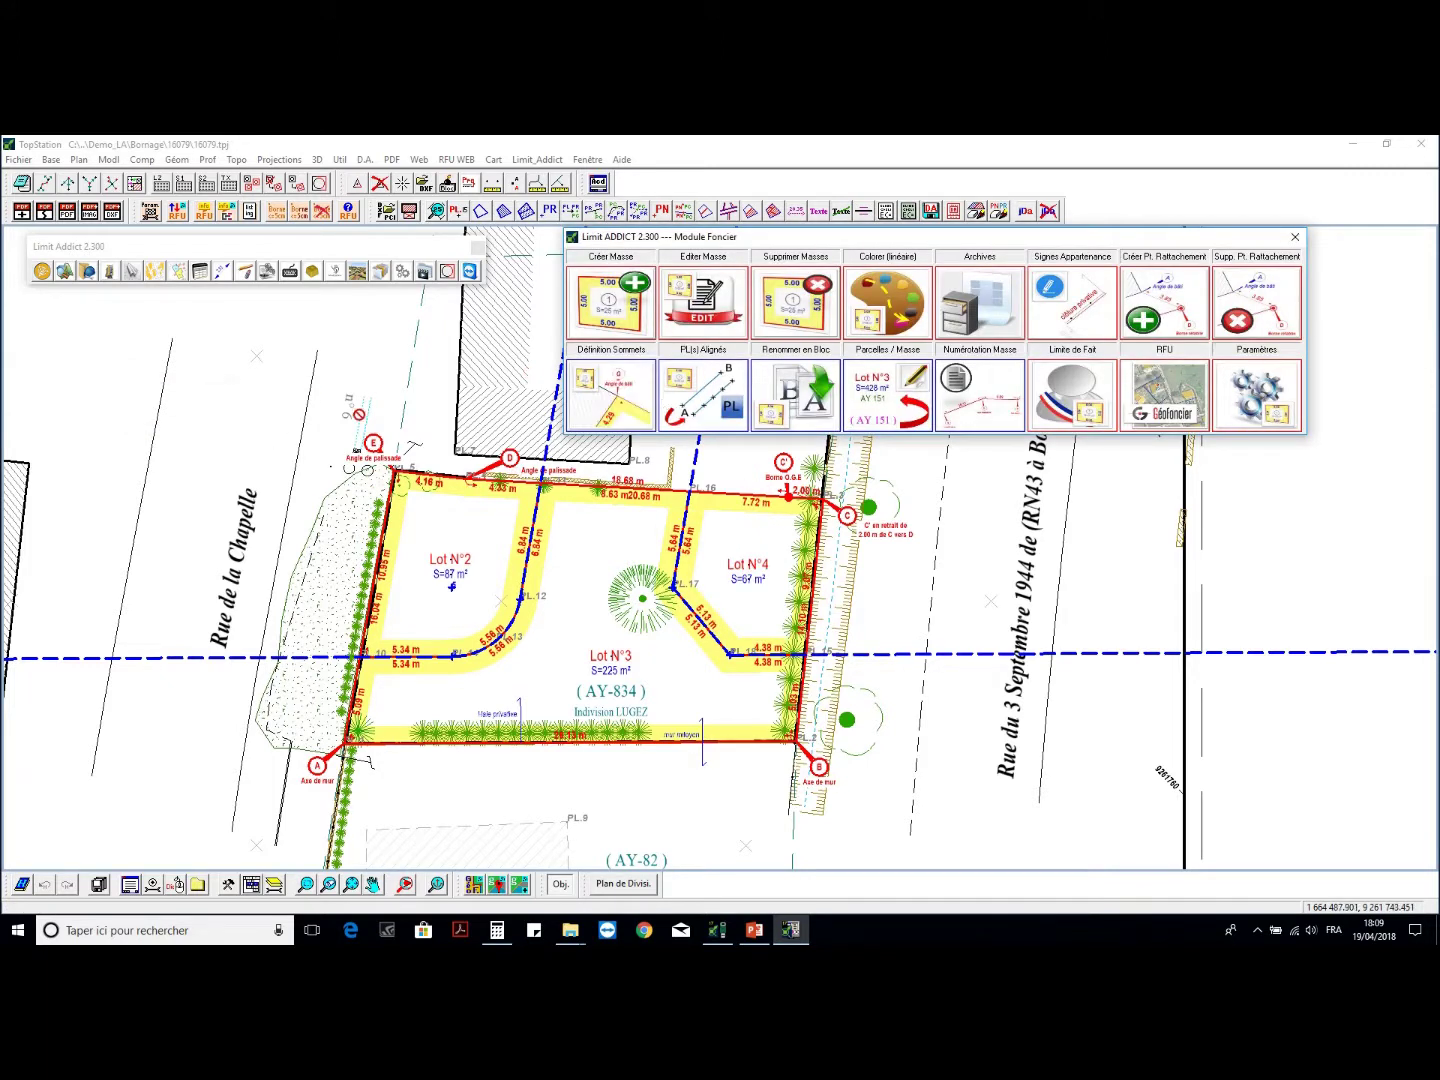
- Delete all the blue construction lines and elements, then leave the construction module
click(88, 272)
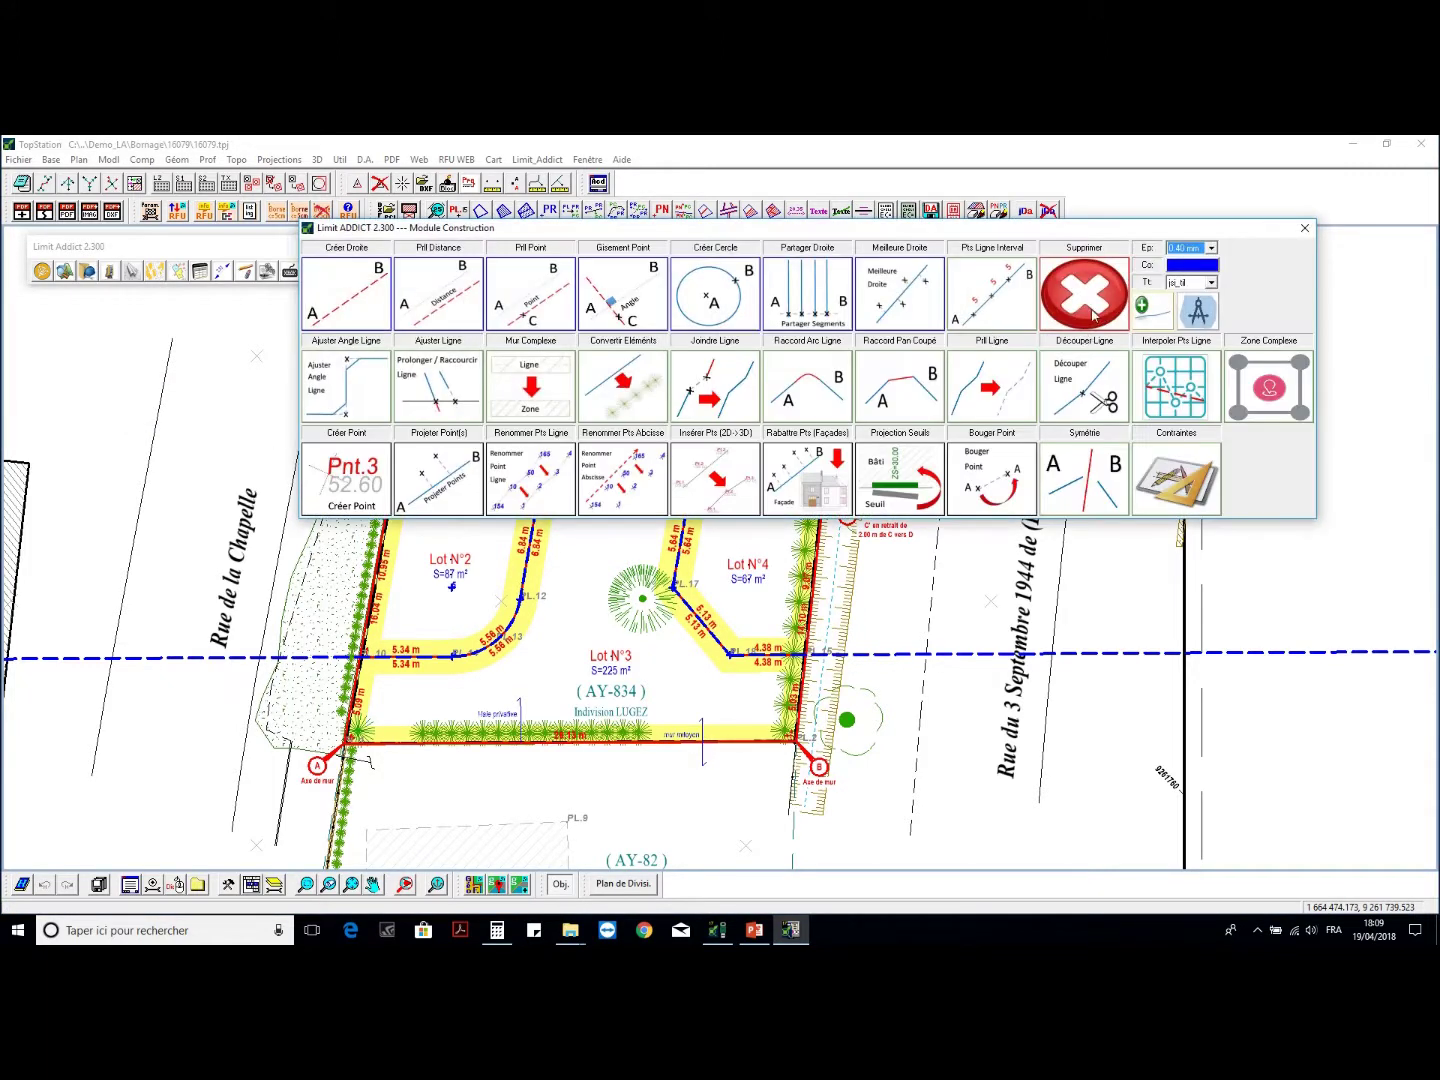
click(1082, 298)
key(Return)
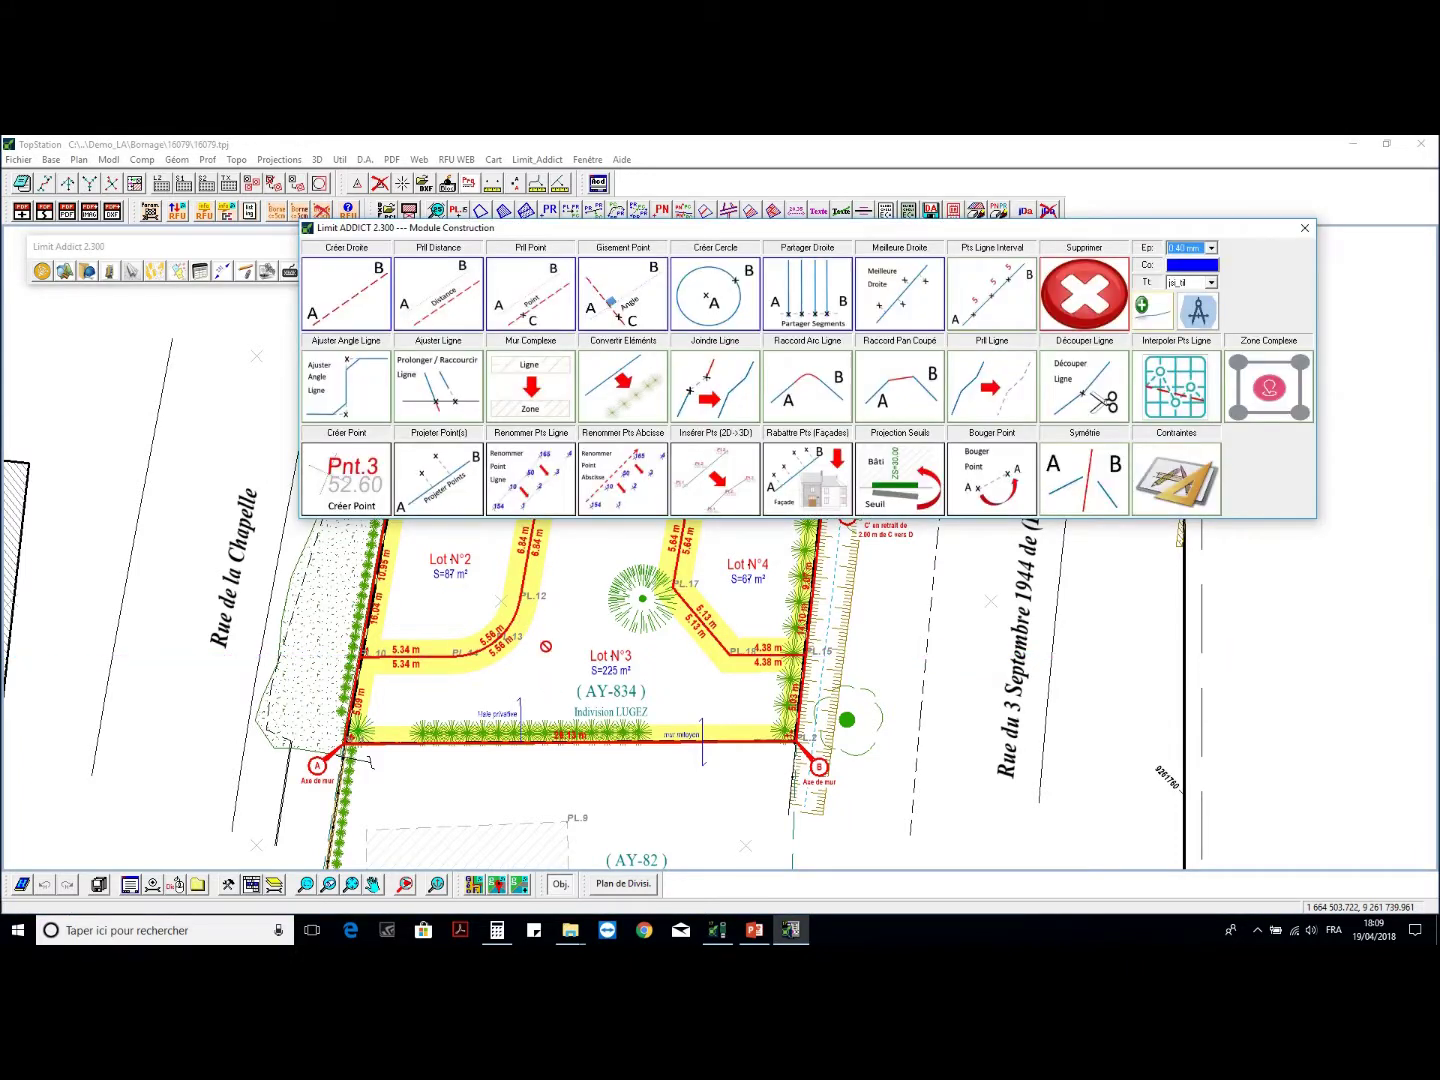
key(Escape)
- Erase the masse elements and the component BOR.1, which outlines the whole parcel AY-834, from the plan display
click(244, 273)
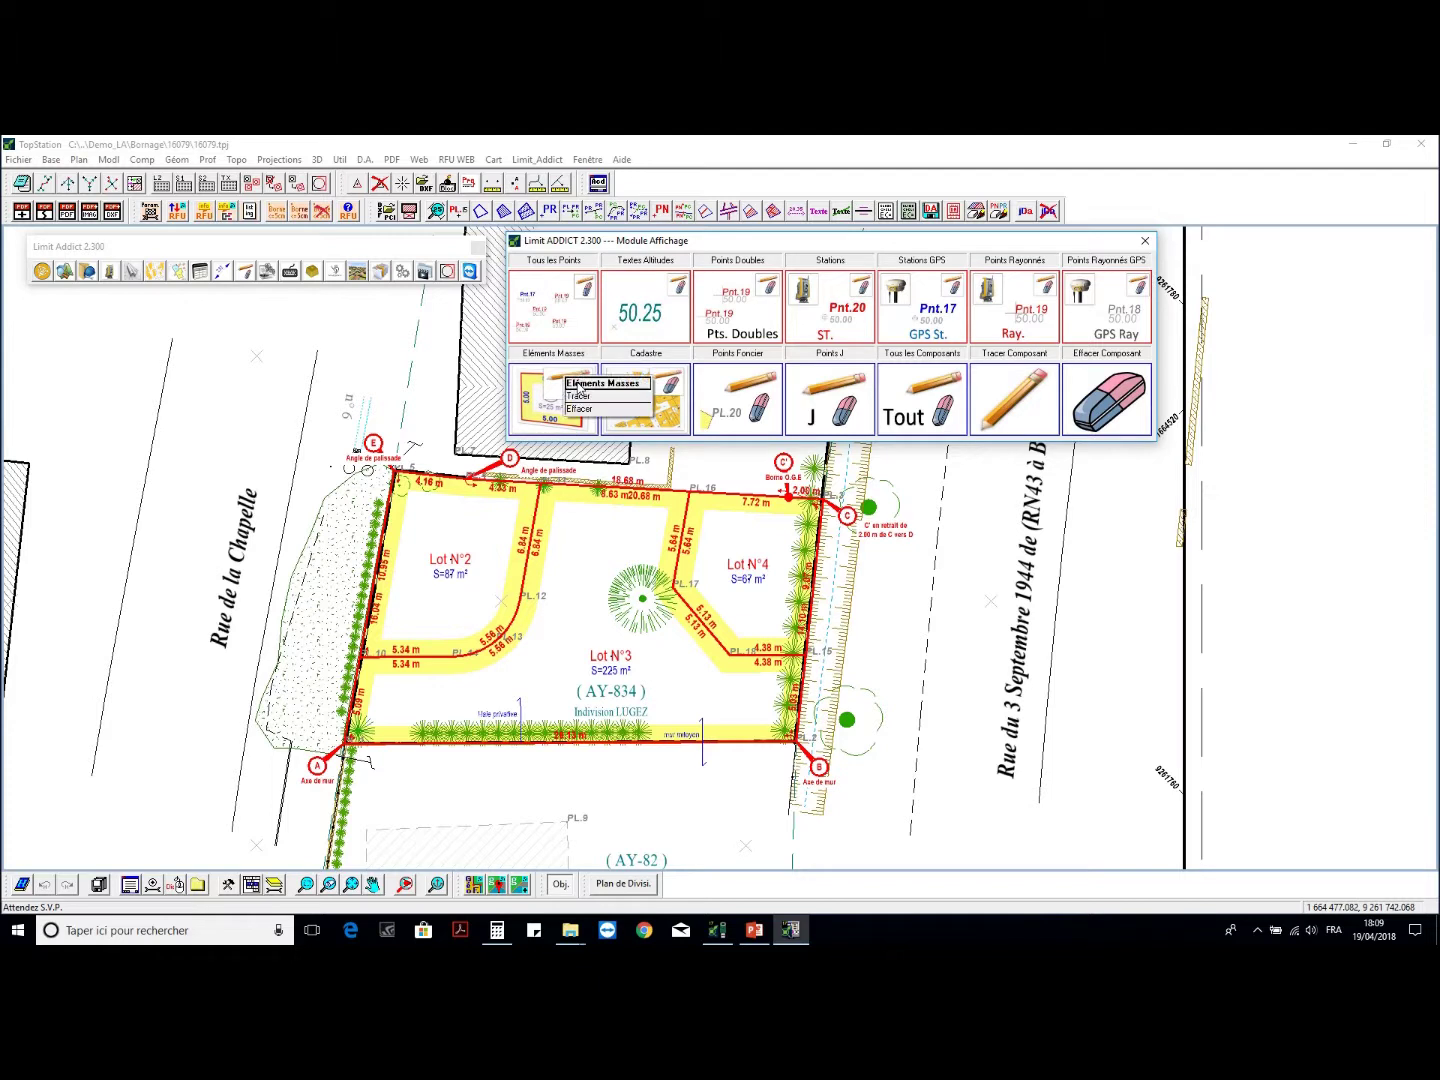
click(566, 381)
click(600, 408)
click(1084, 326)
click(941, 496)
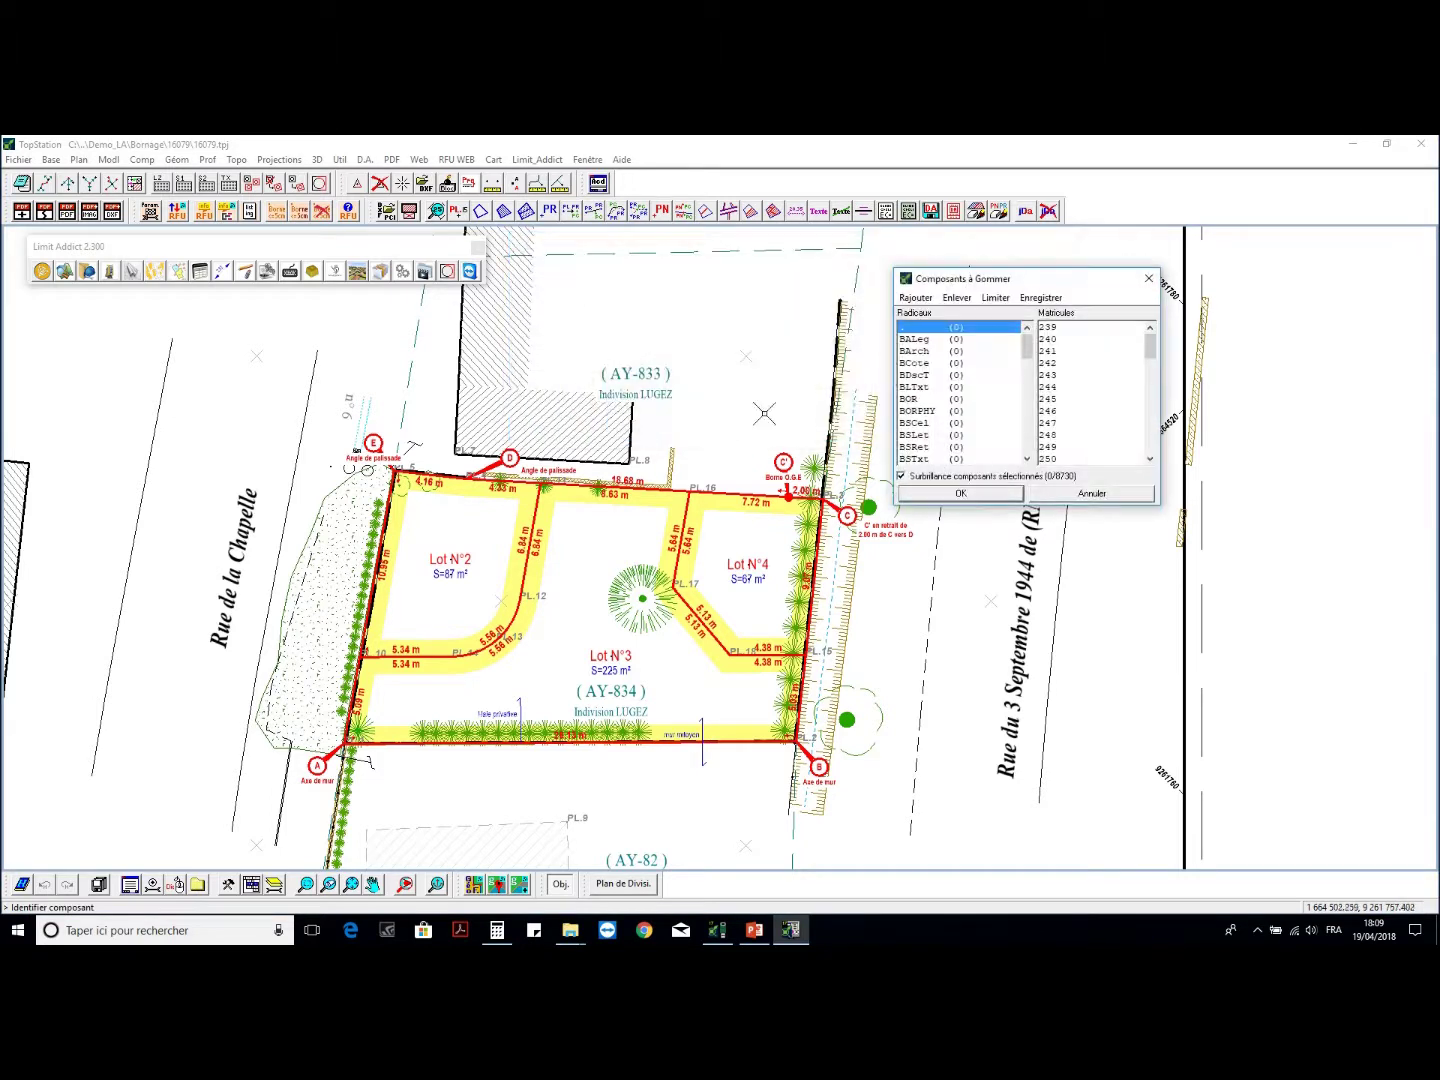
click(925, 398)
click(1060, 330)
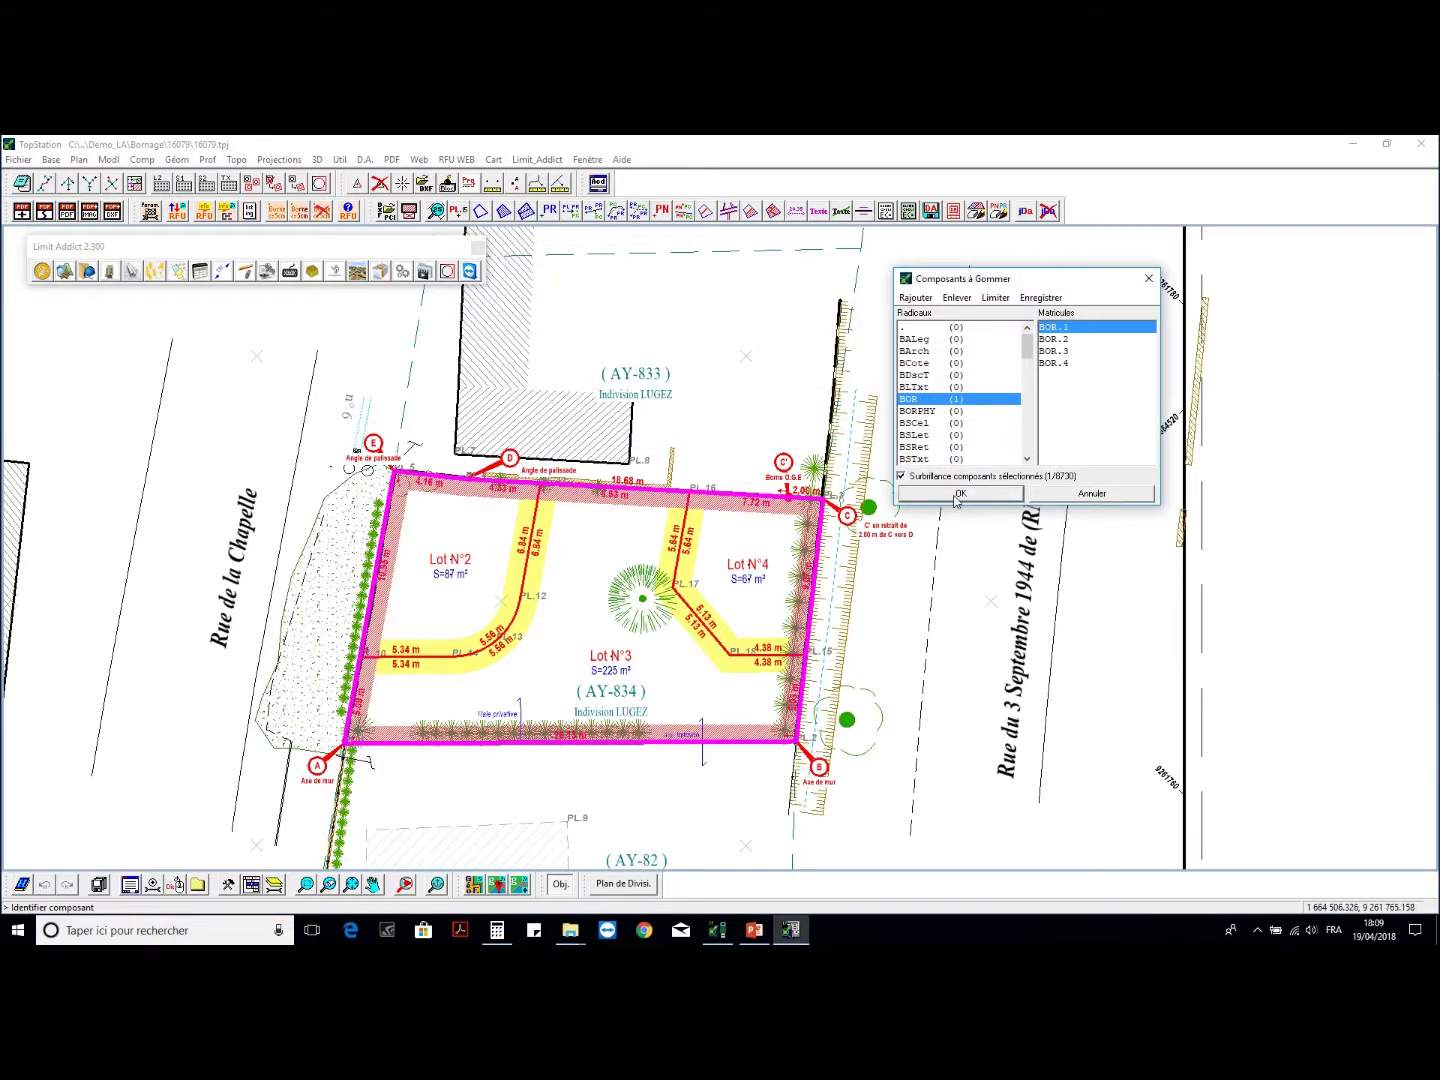
click(958, 494)
scroll(522, 588, up, 2)
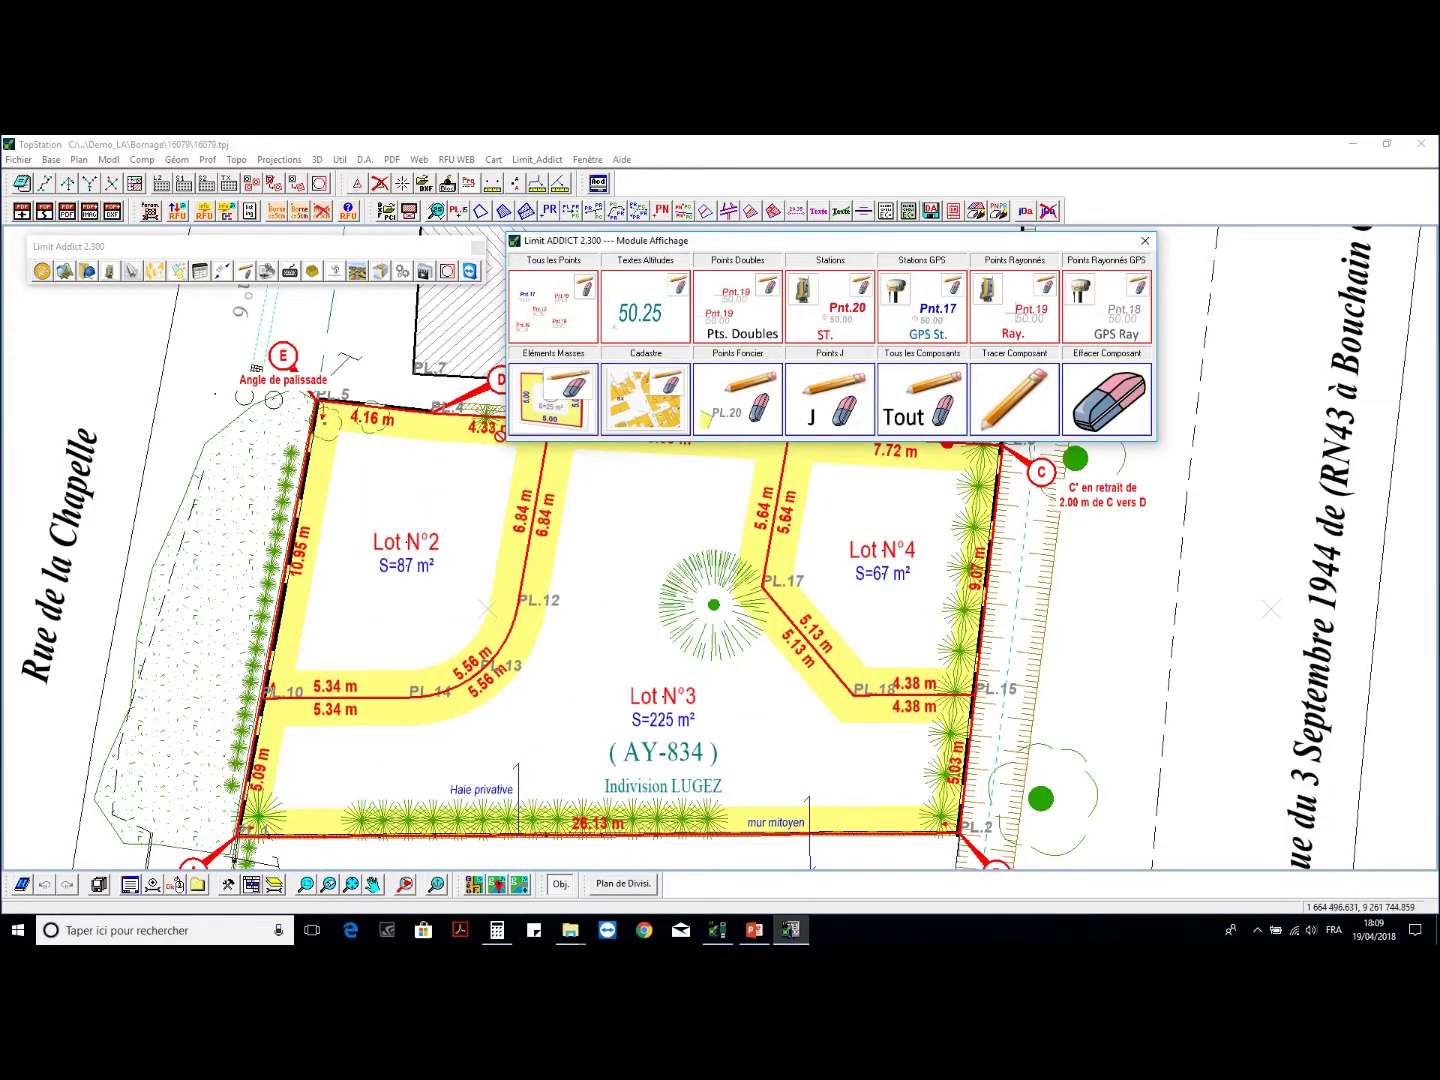
- Erase the duplicate dimensions of the masses BOR.2, BOR.3 and BOR.4
click(222, 277)
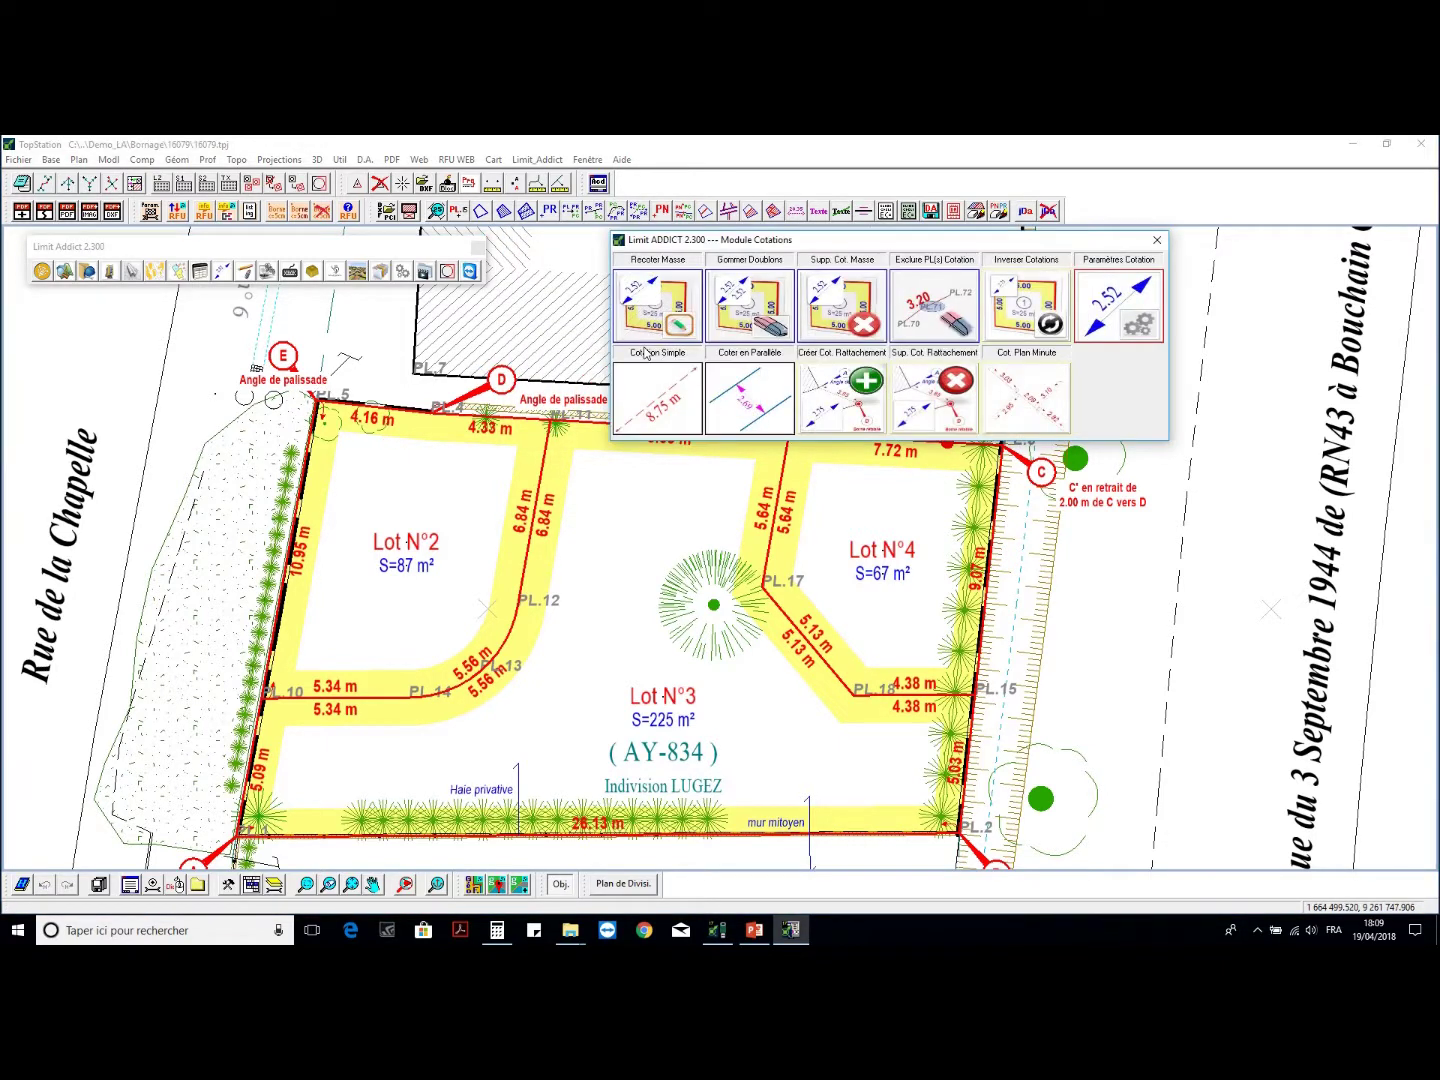
click(749, 310)
click(922, 331)
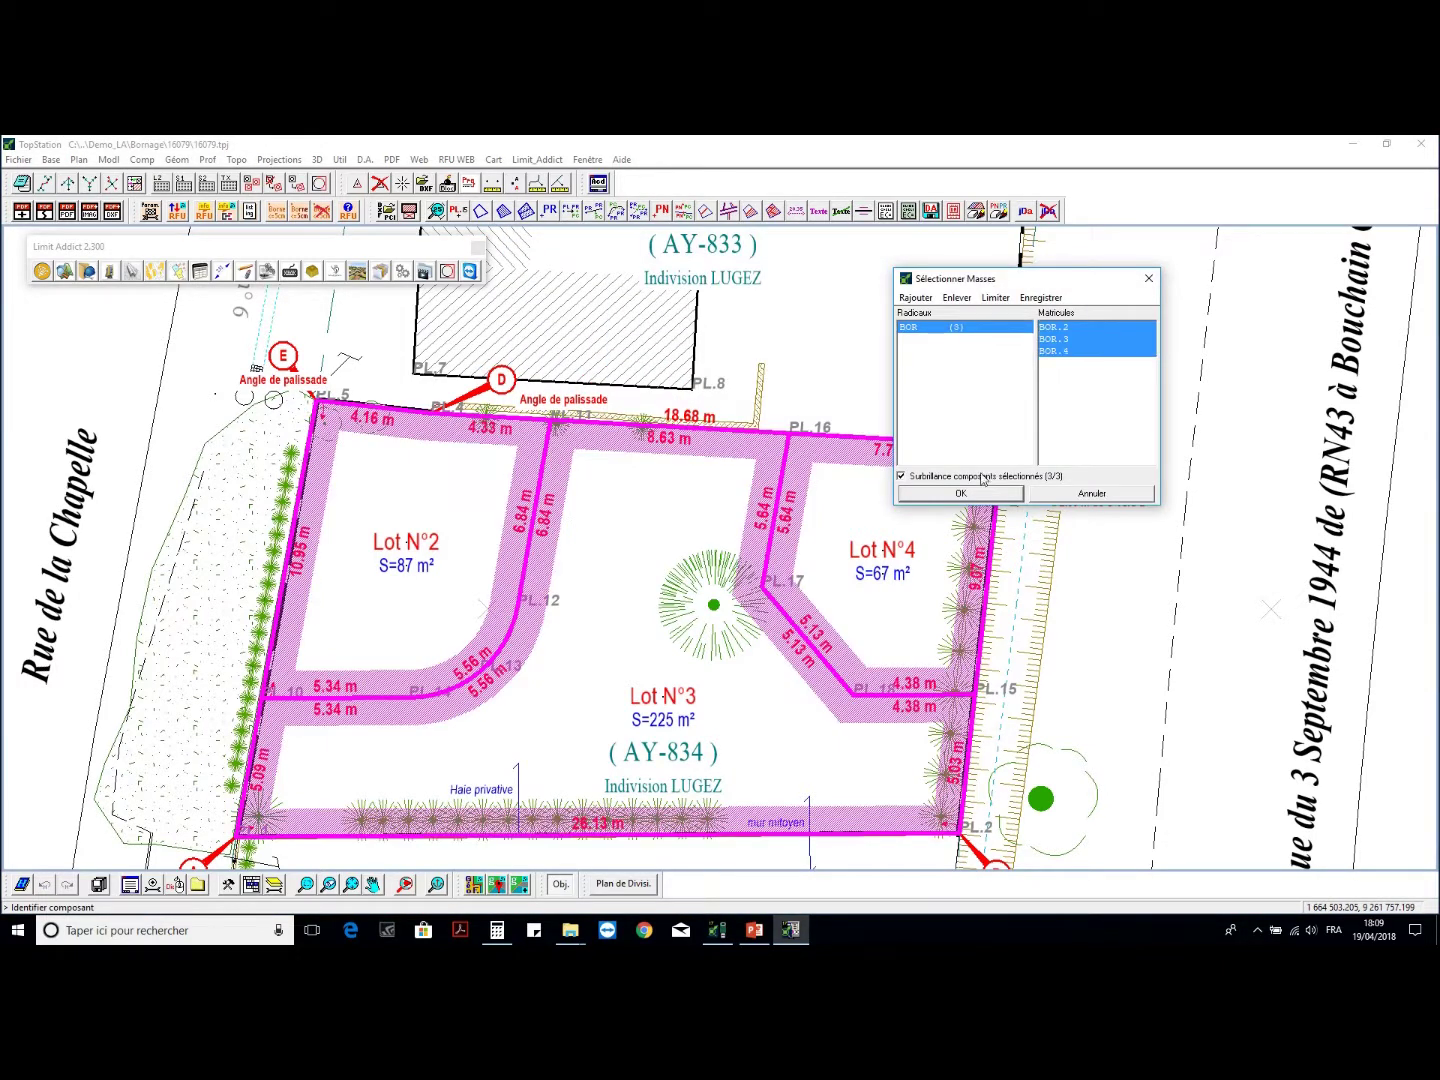
click(984, 494)
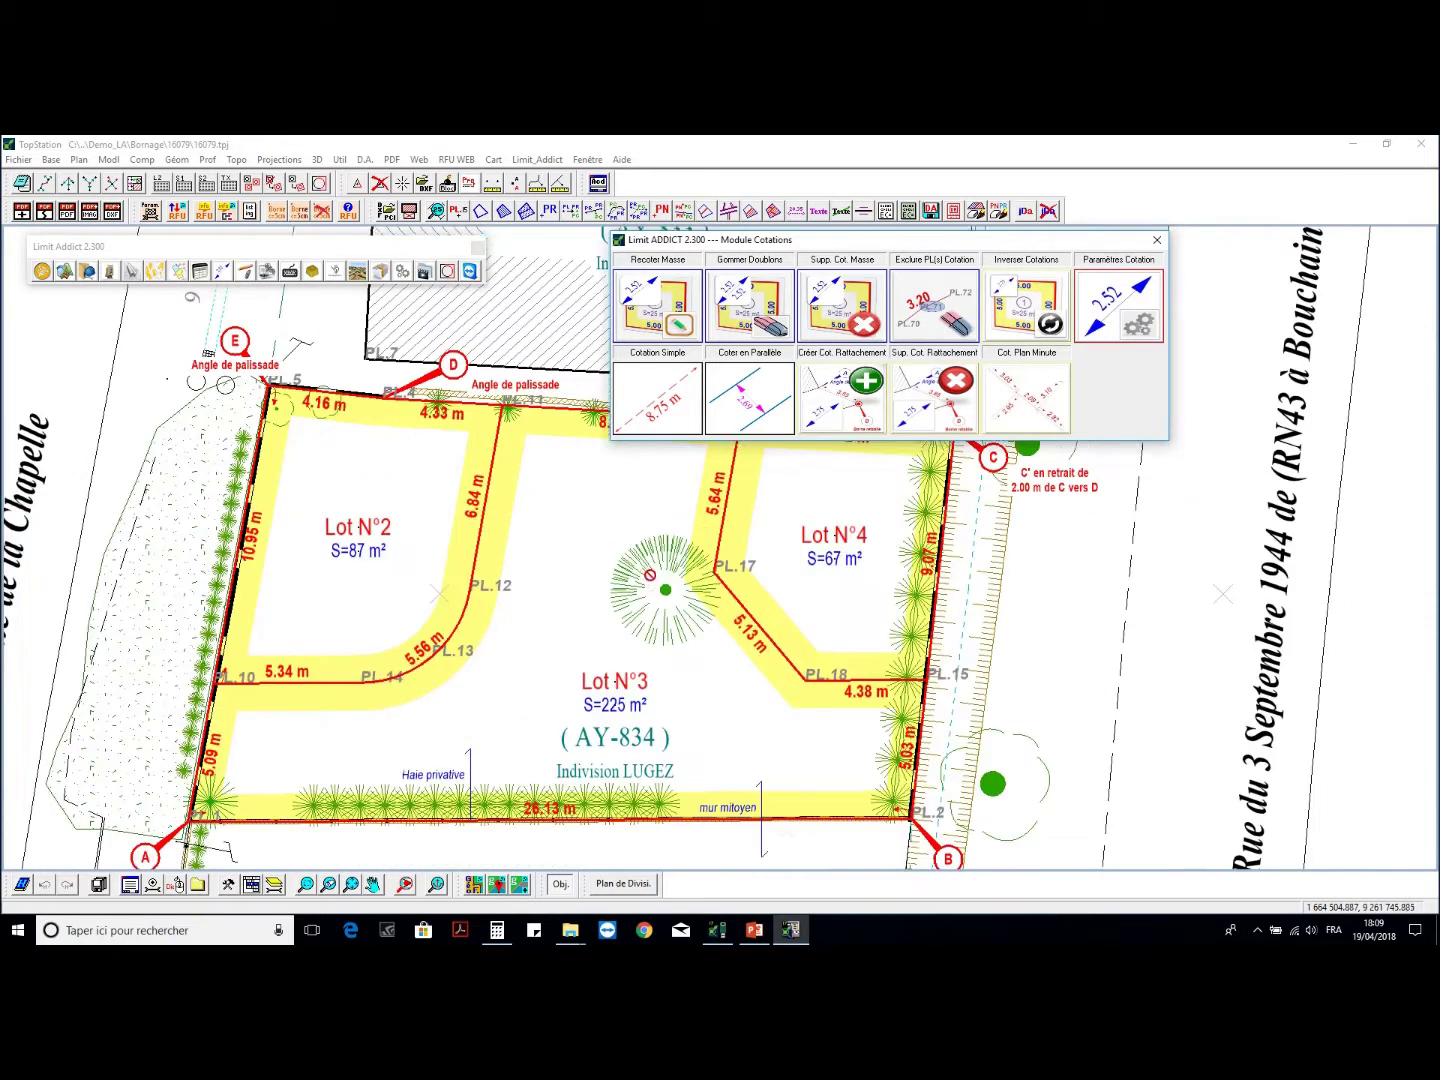
- Colour the edge bands of masses BOR.2, BOR.3 and BOR.4 along a line crossing the lots from west to east
click(312, 271)
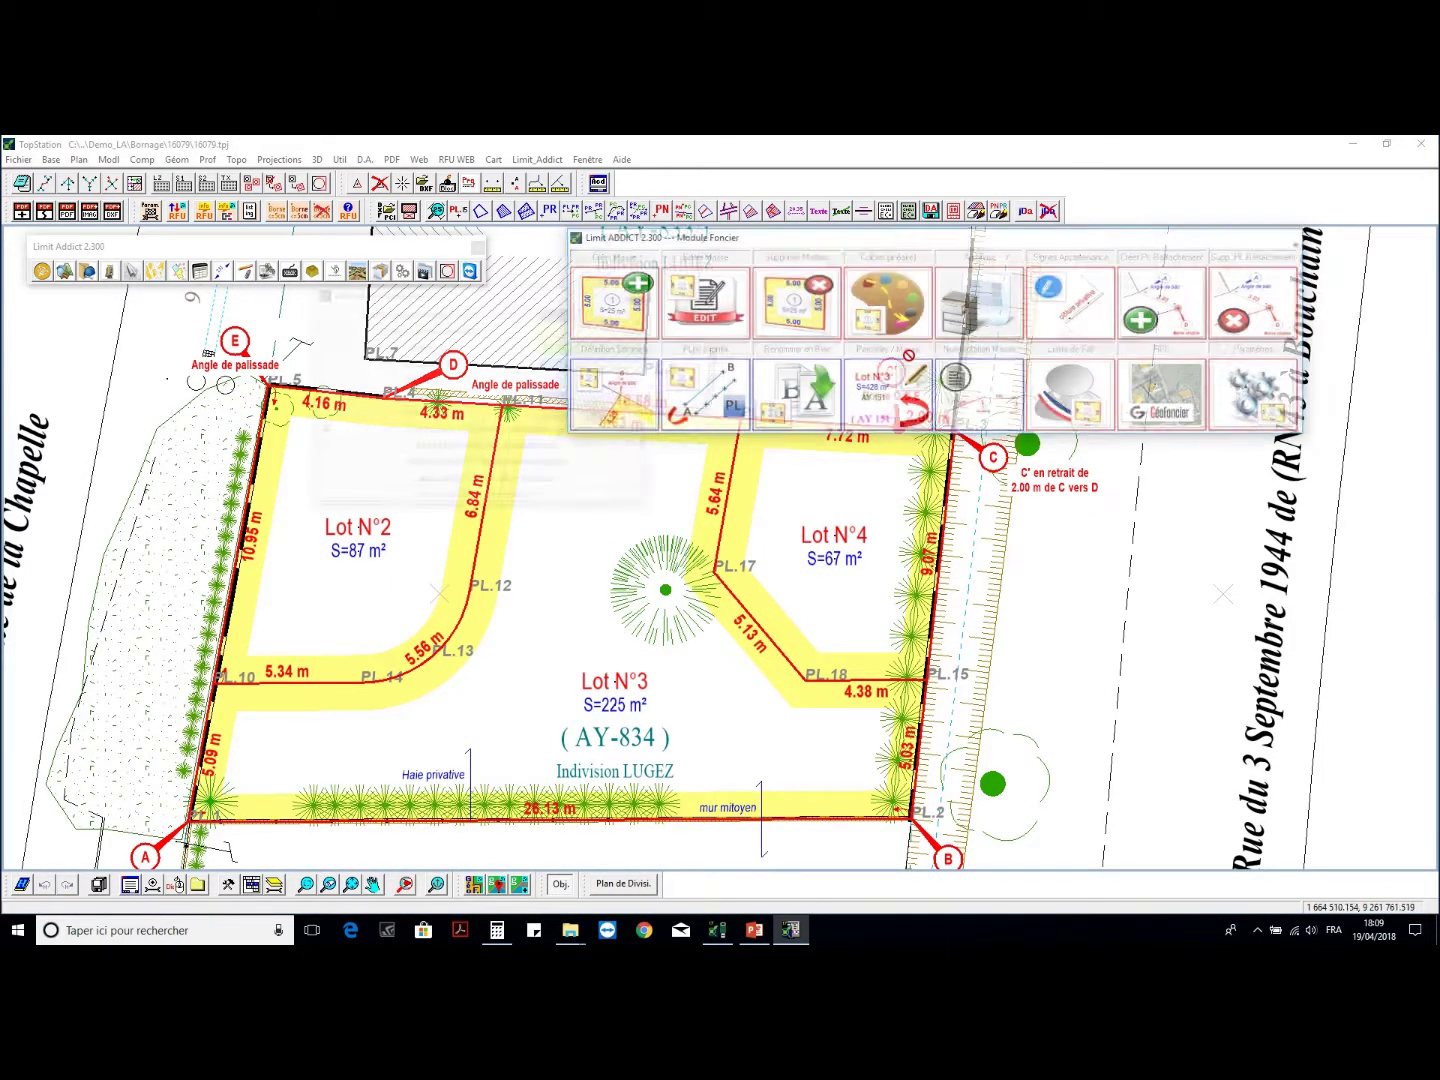
click(505, 500)
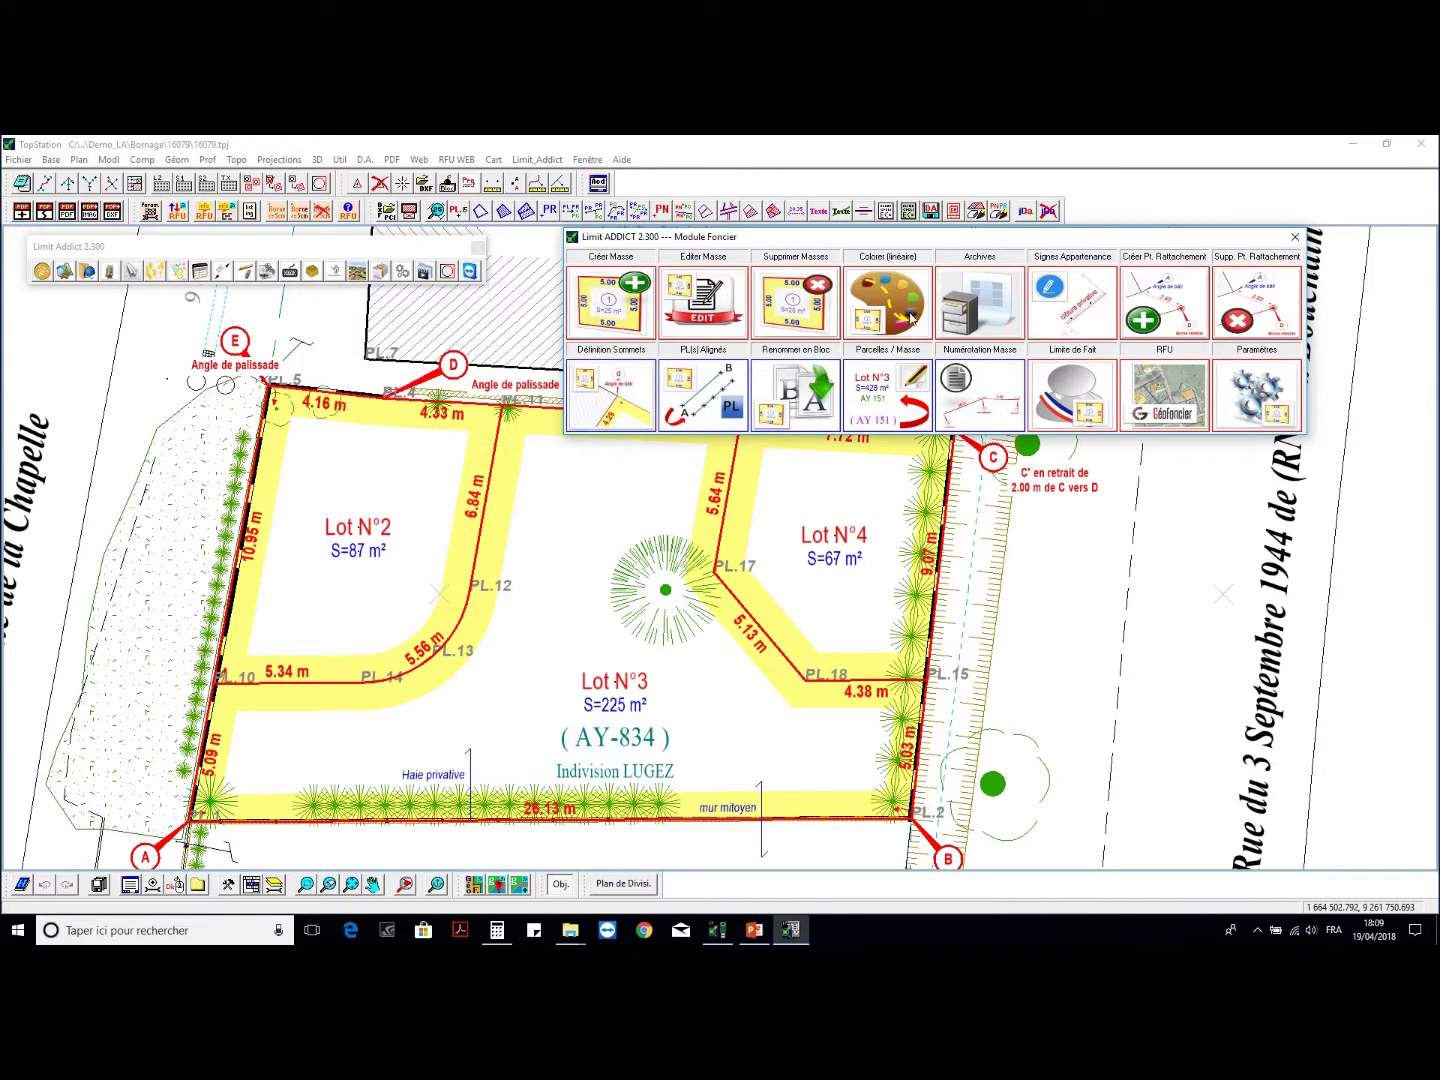
click(908, 312)
double_click(943, 330)
click(943, 493)
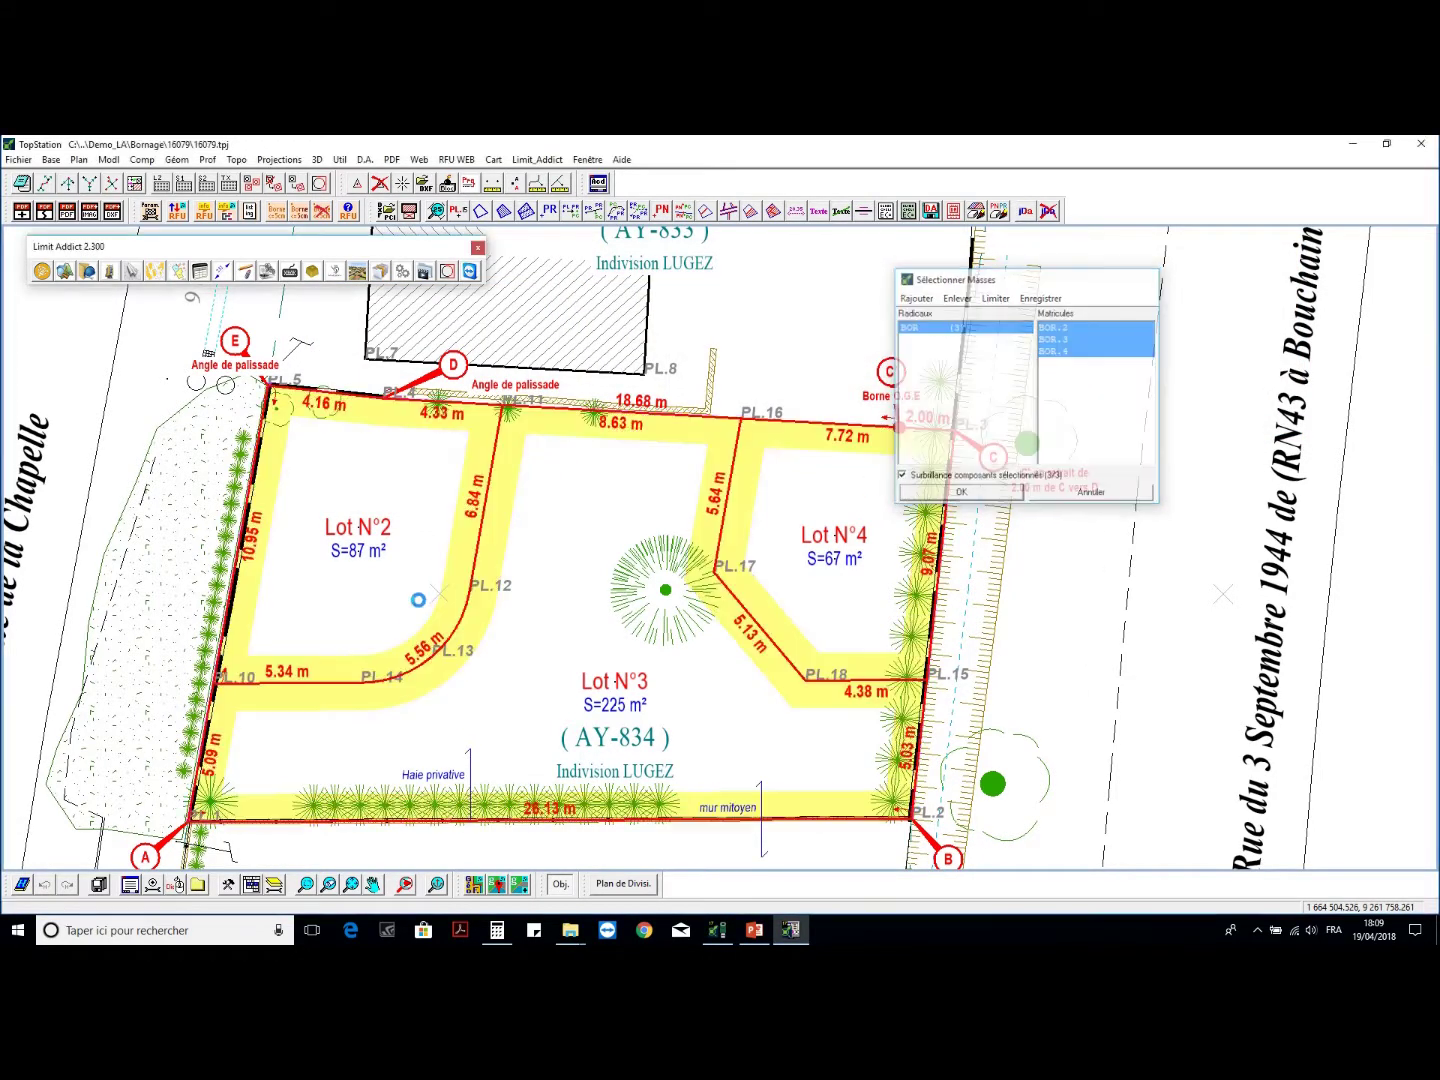
click(159, 569)
click(1097, 634)
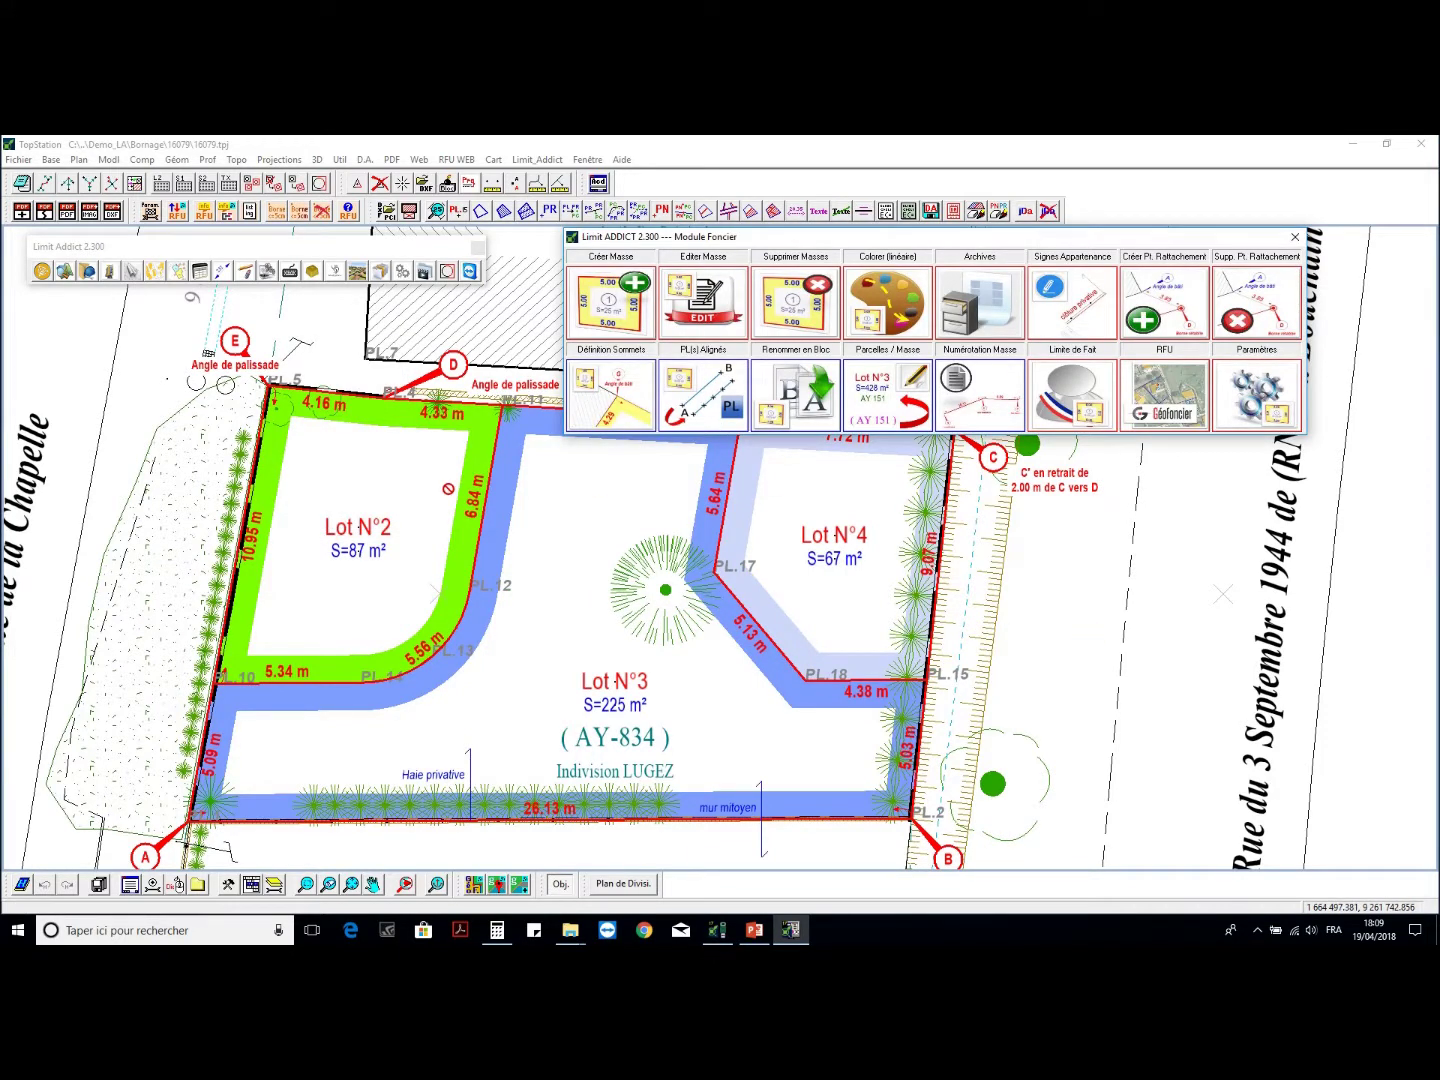
- Rename the three masses as a block with prefix Lot N°, start number 1 and a west-to-east progression line
click(800, 391)
double_click(915, 328)
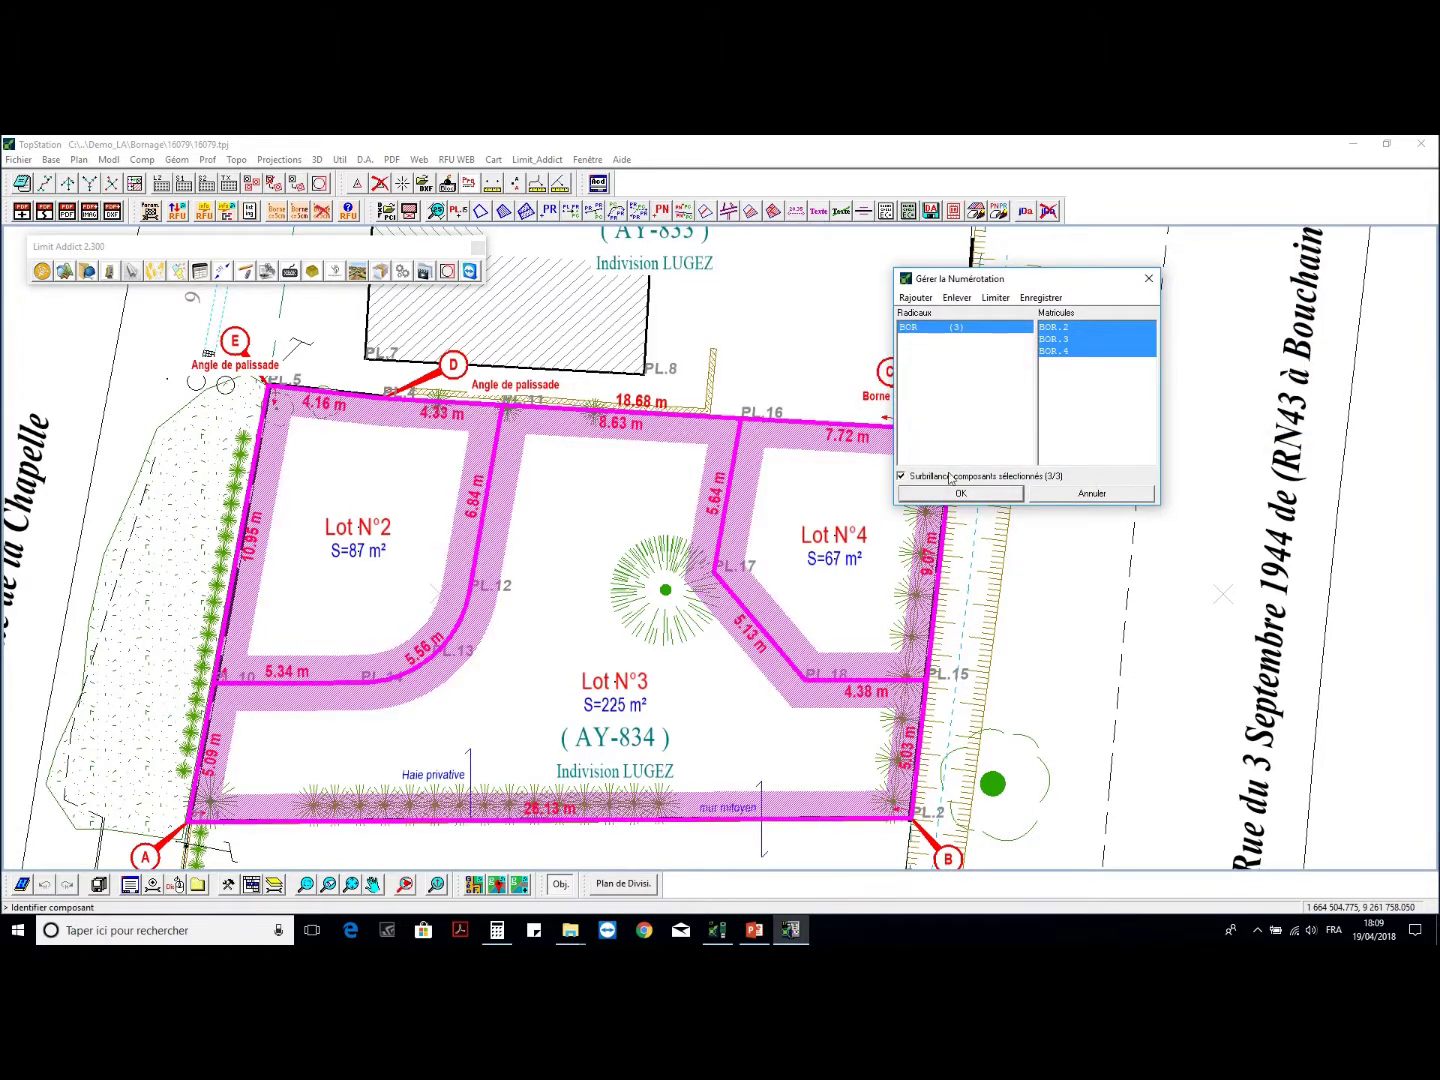
click(950, 494)
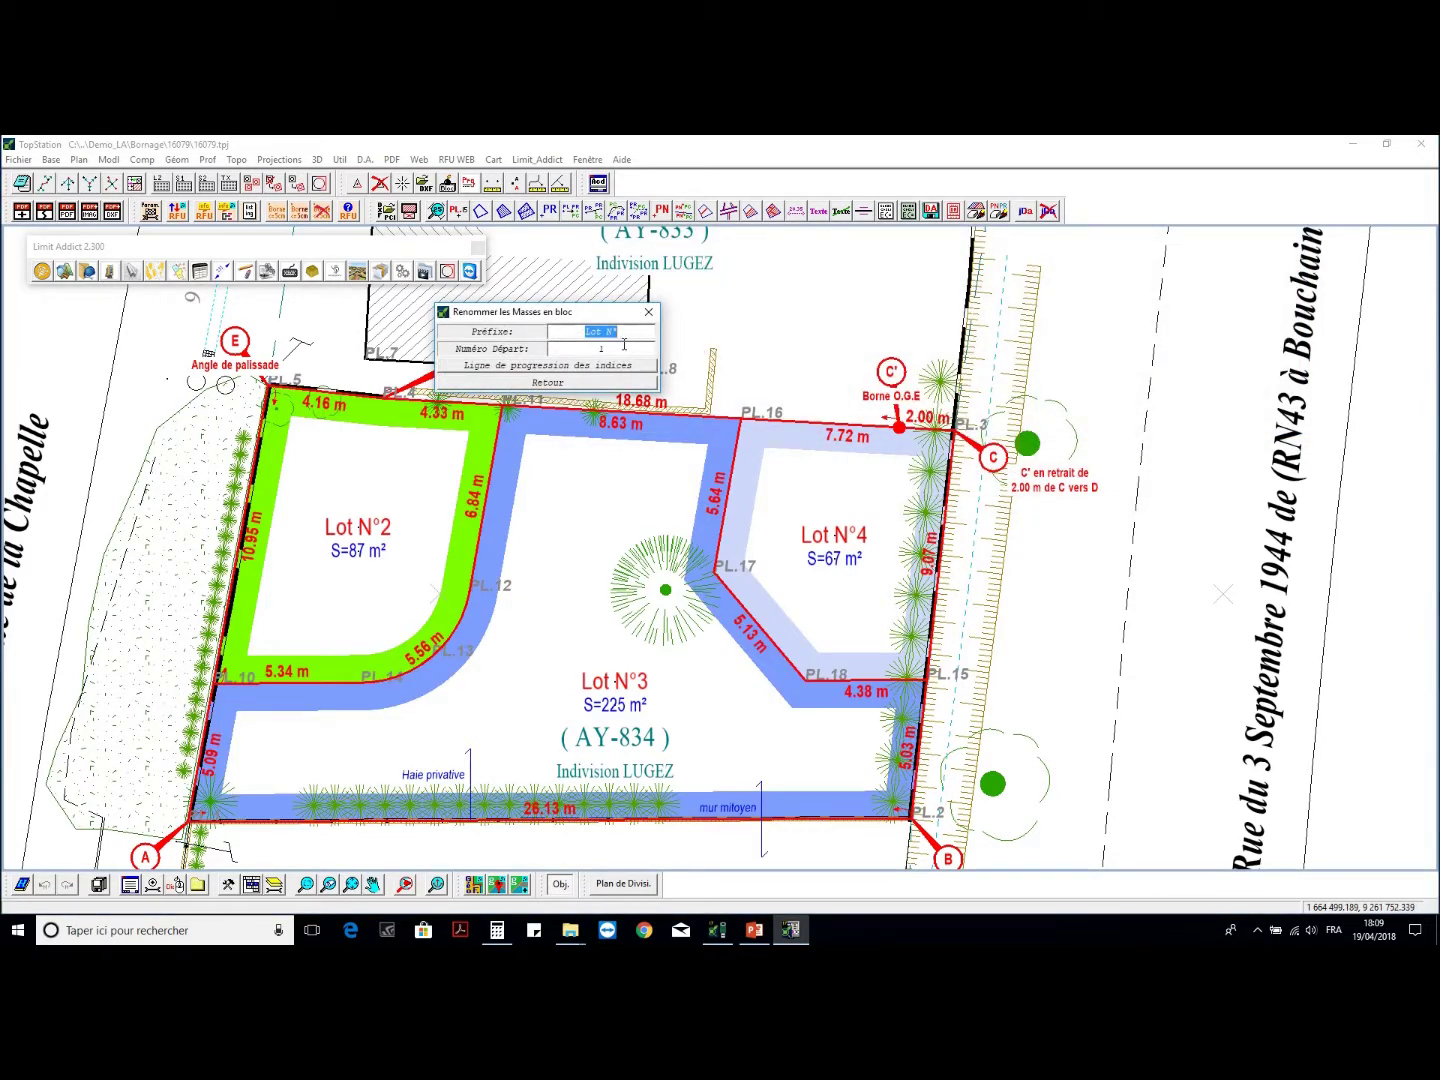
click(548, 365)
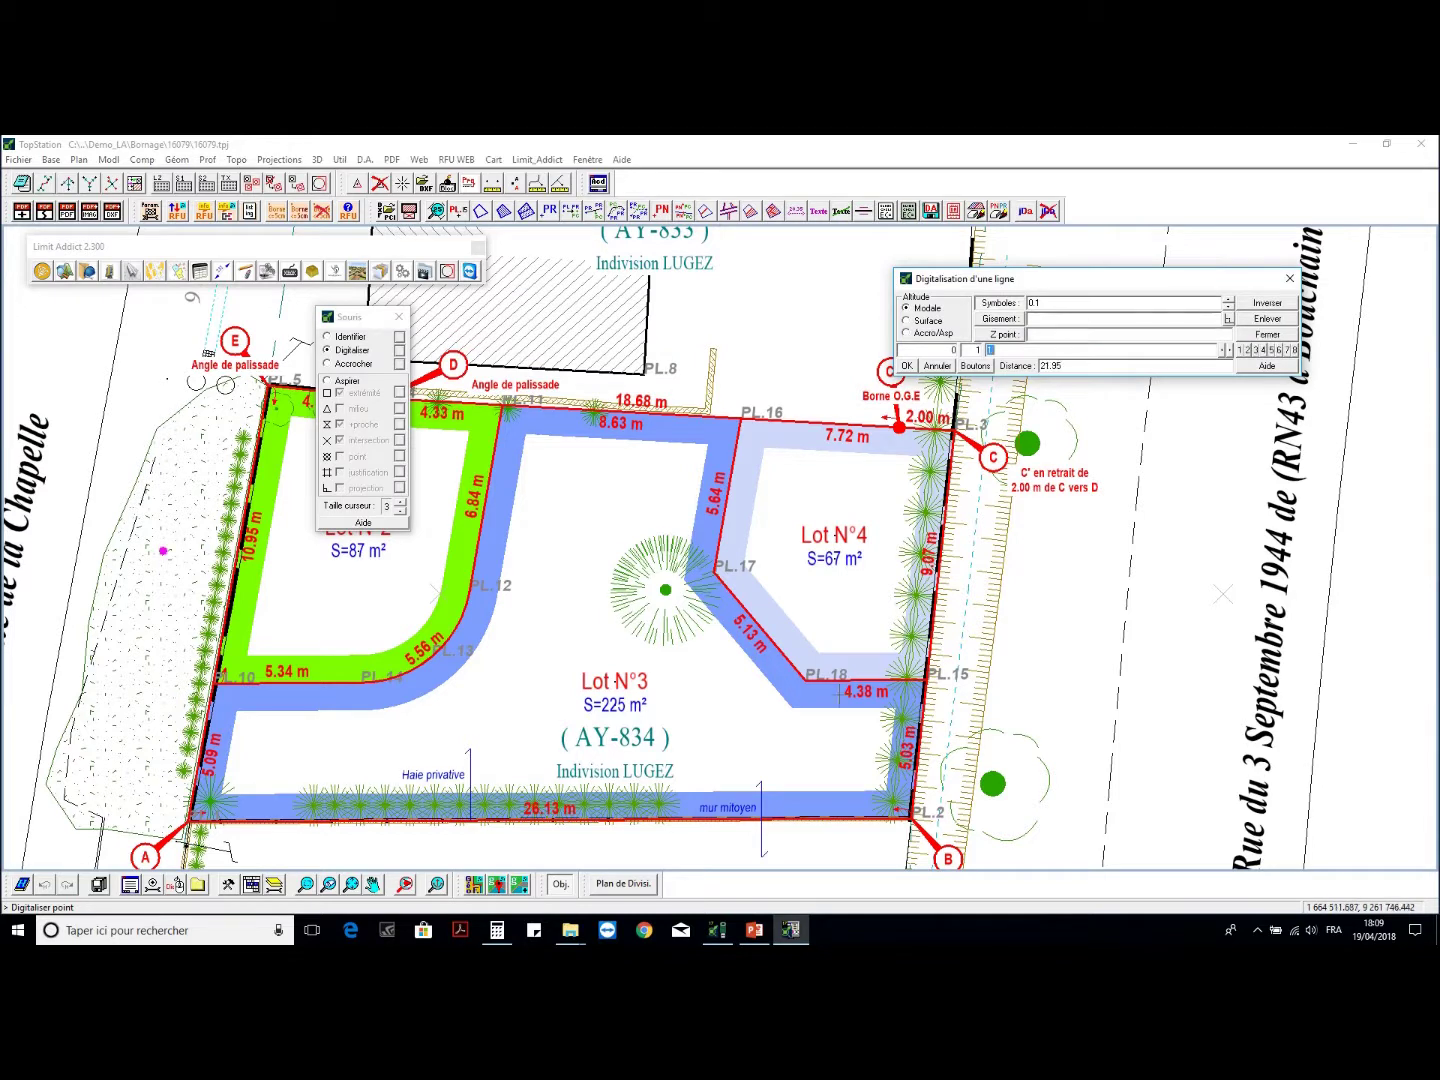
click(1098, 632)
right_click(1098, 632)
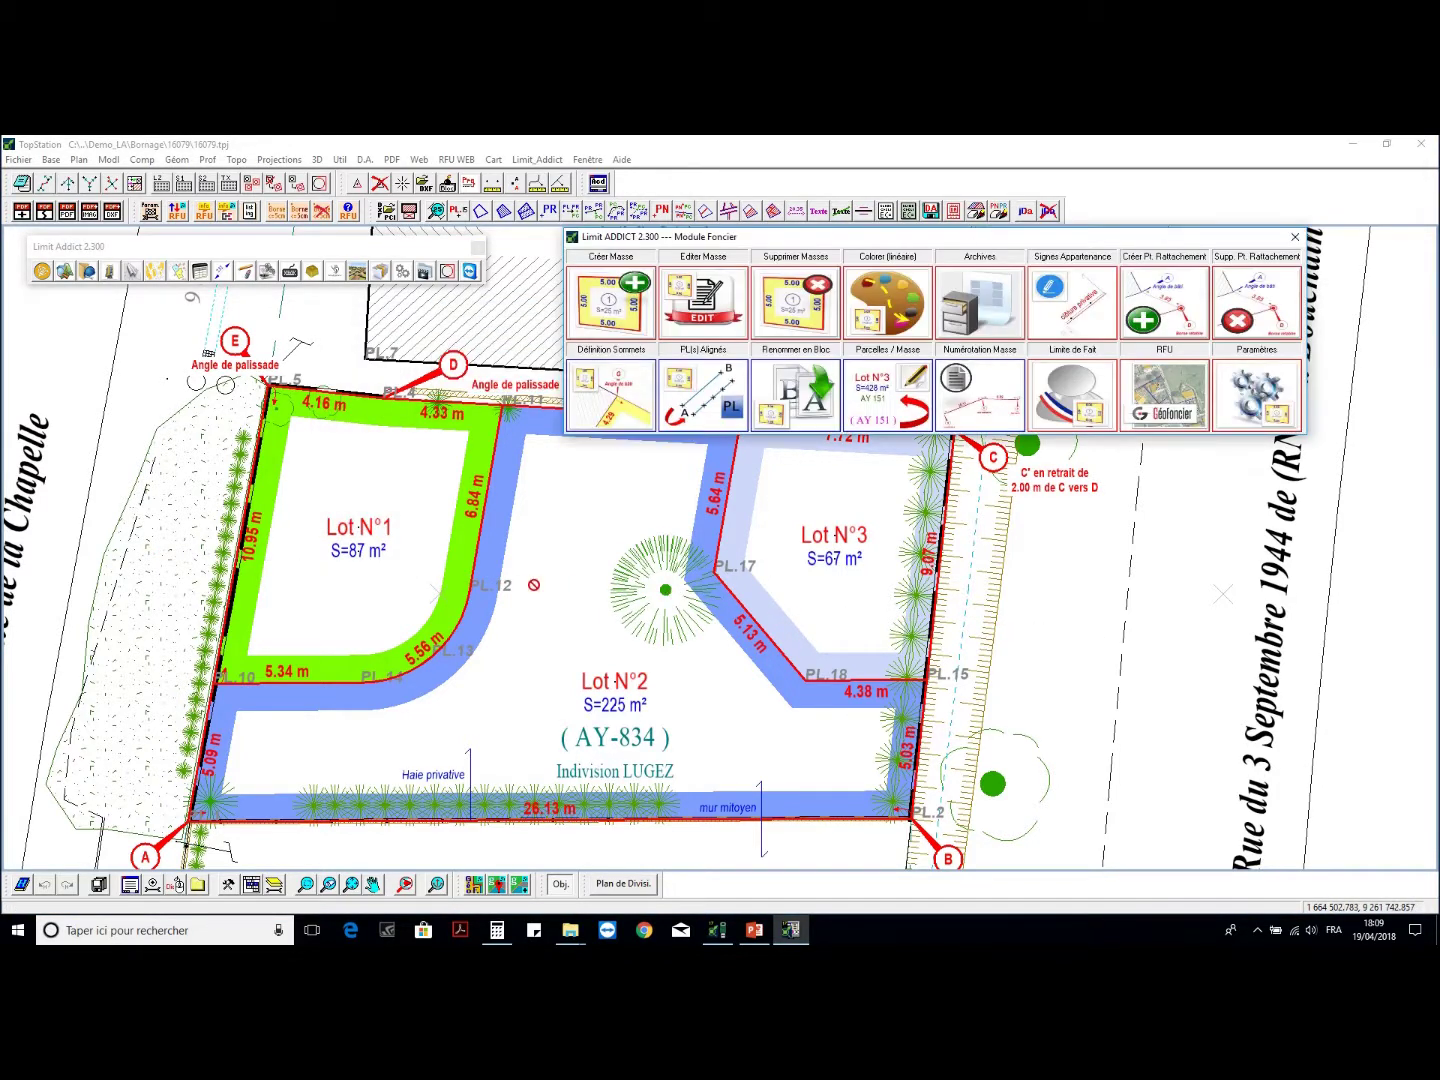
- Start vertex numbering by digitised line with Indice Pastille 100 and select the points PL.10 to PL.18
scroll(538, 568, down, 2)
scroll(541, 574, up, 2)
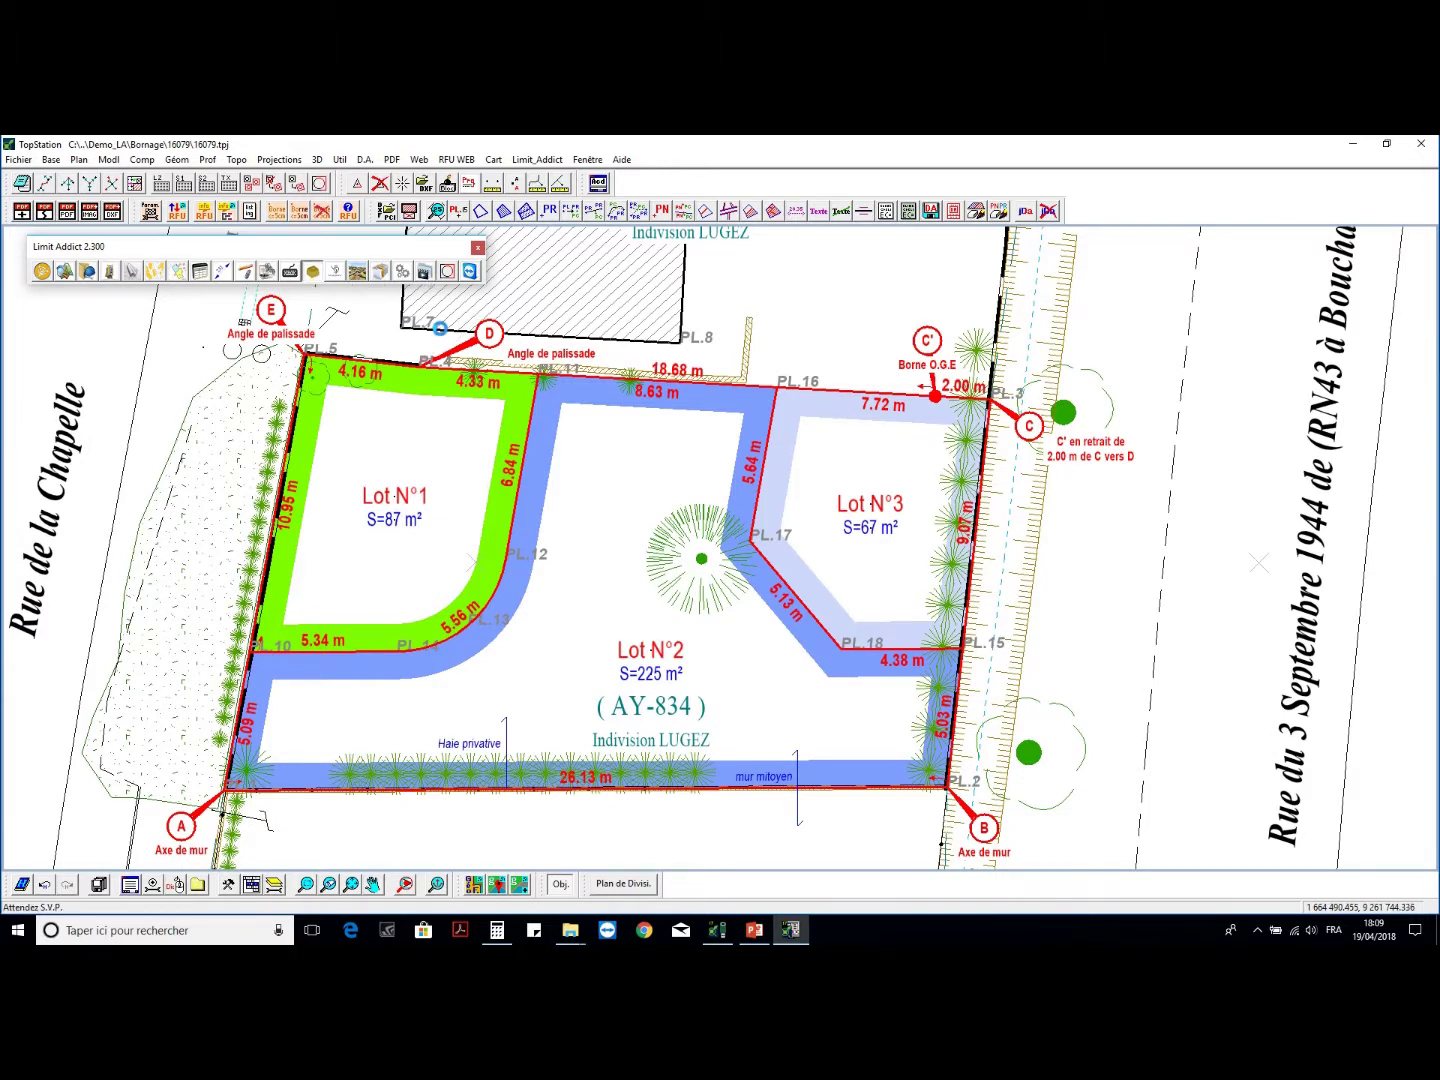
click(955, 386)
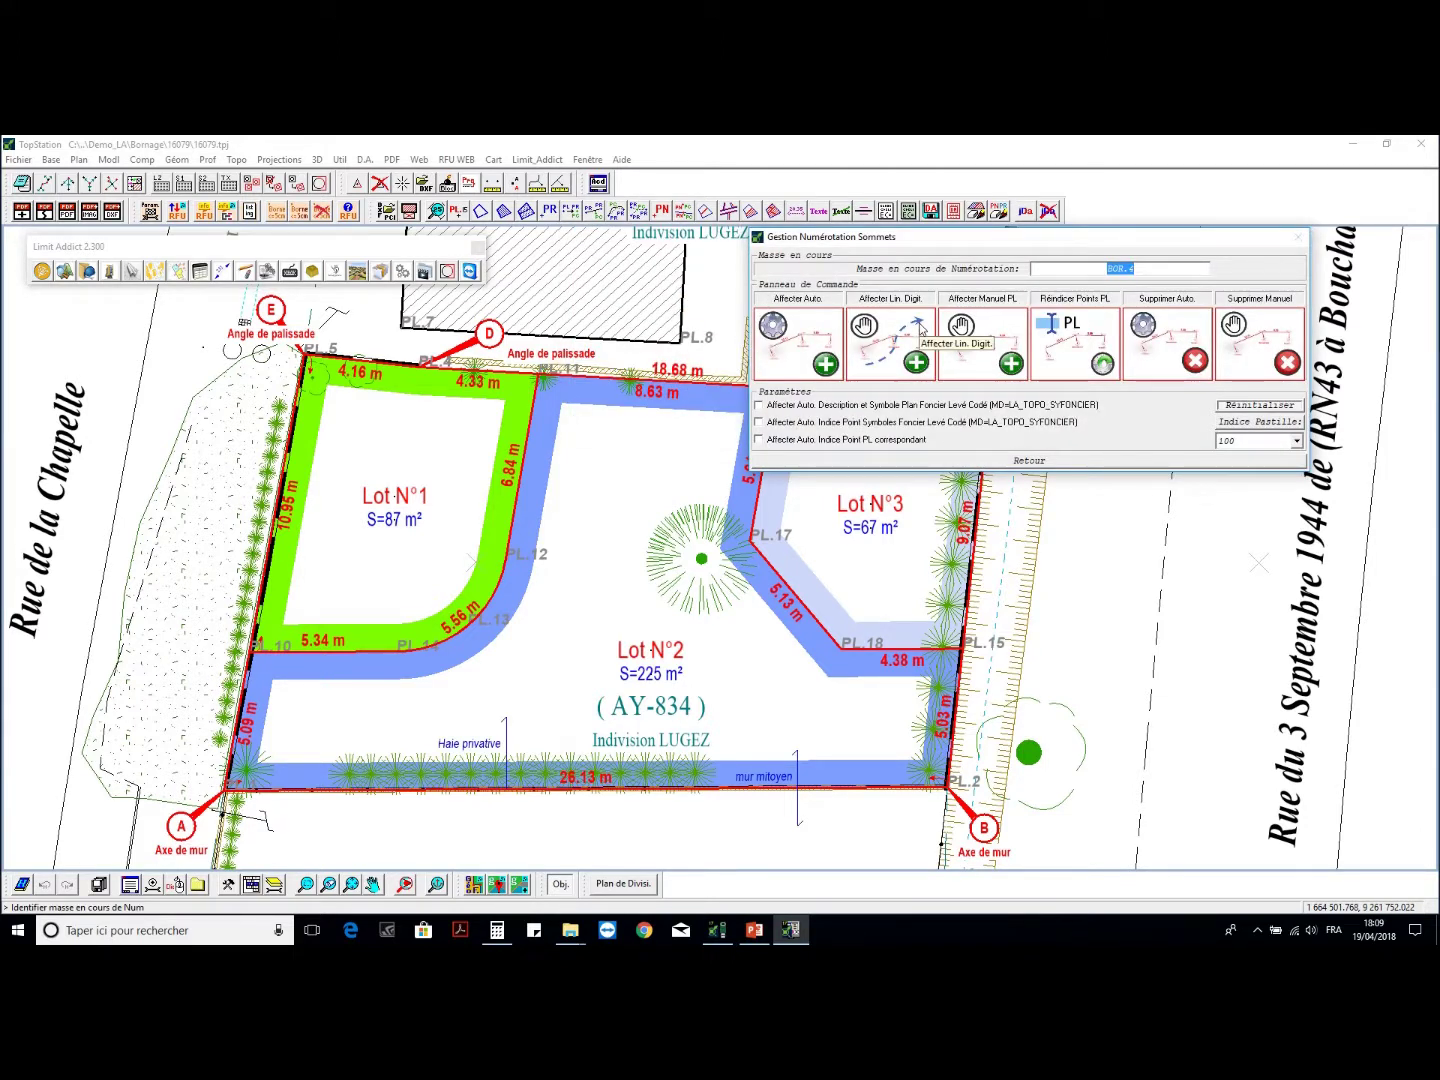
click(895, 322)
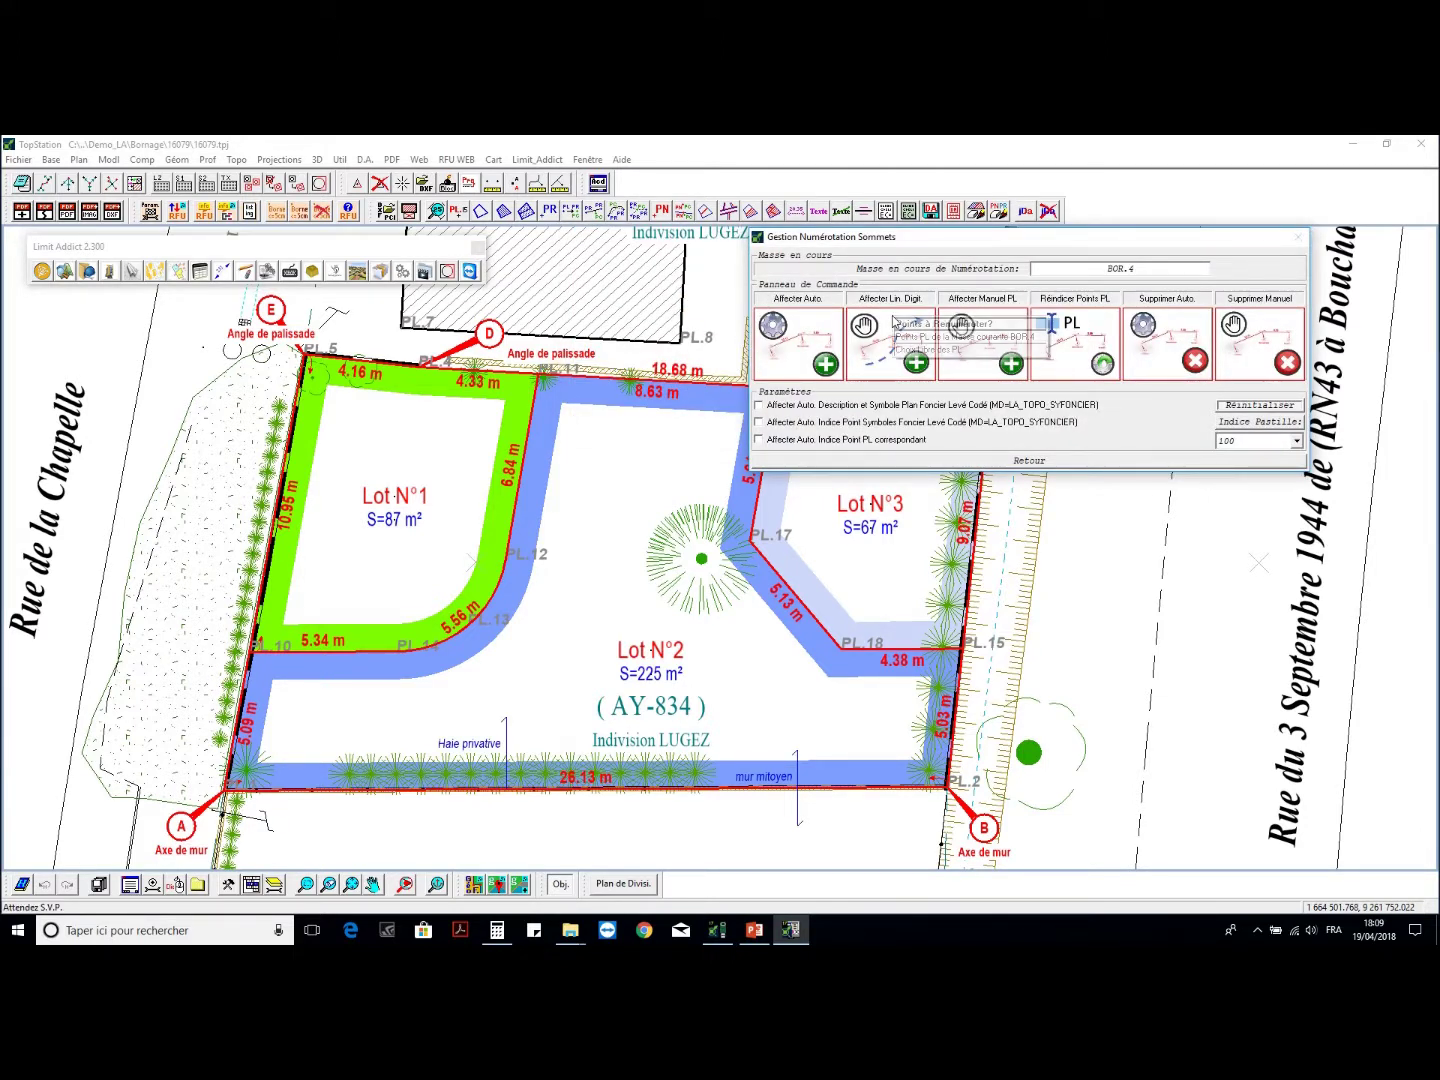
click(701, 362)
drag(510, 348, 622, 586)
drag(558, 680, 365, 604)
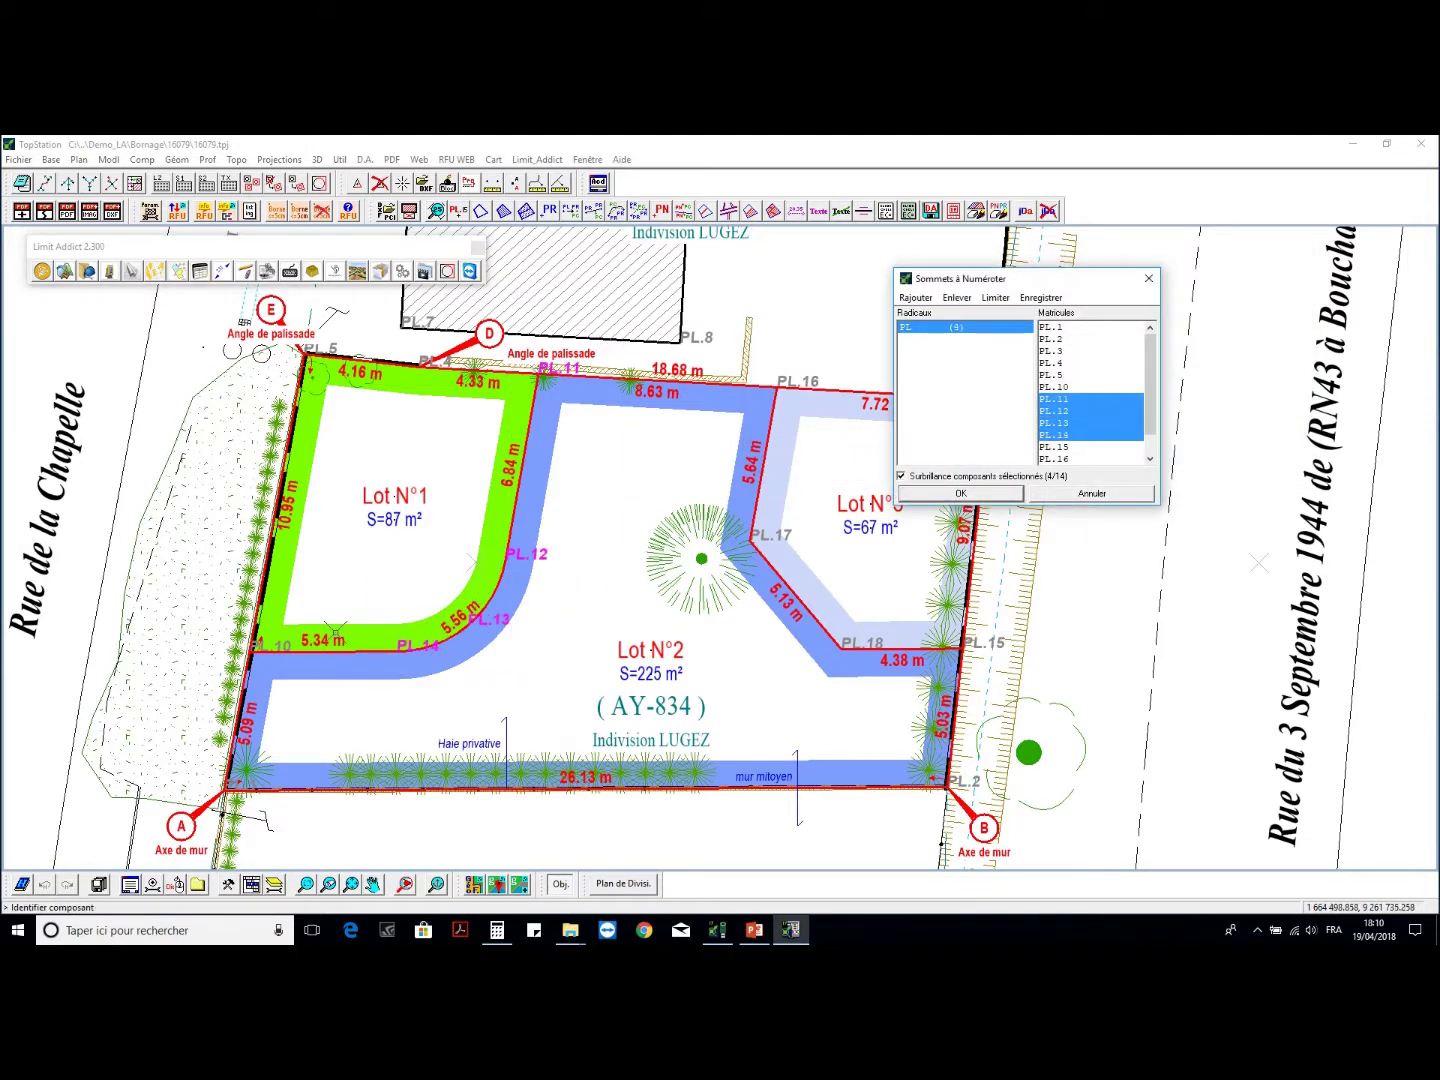
drag(215, 625, 447, 670)
drag(752, 608, 1014, 658)
drag(722, 352, 830, 577)
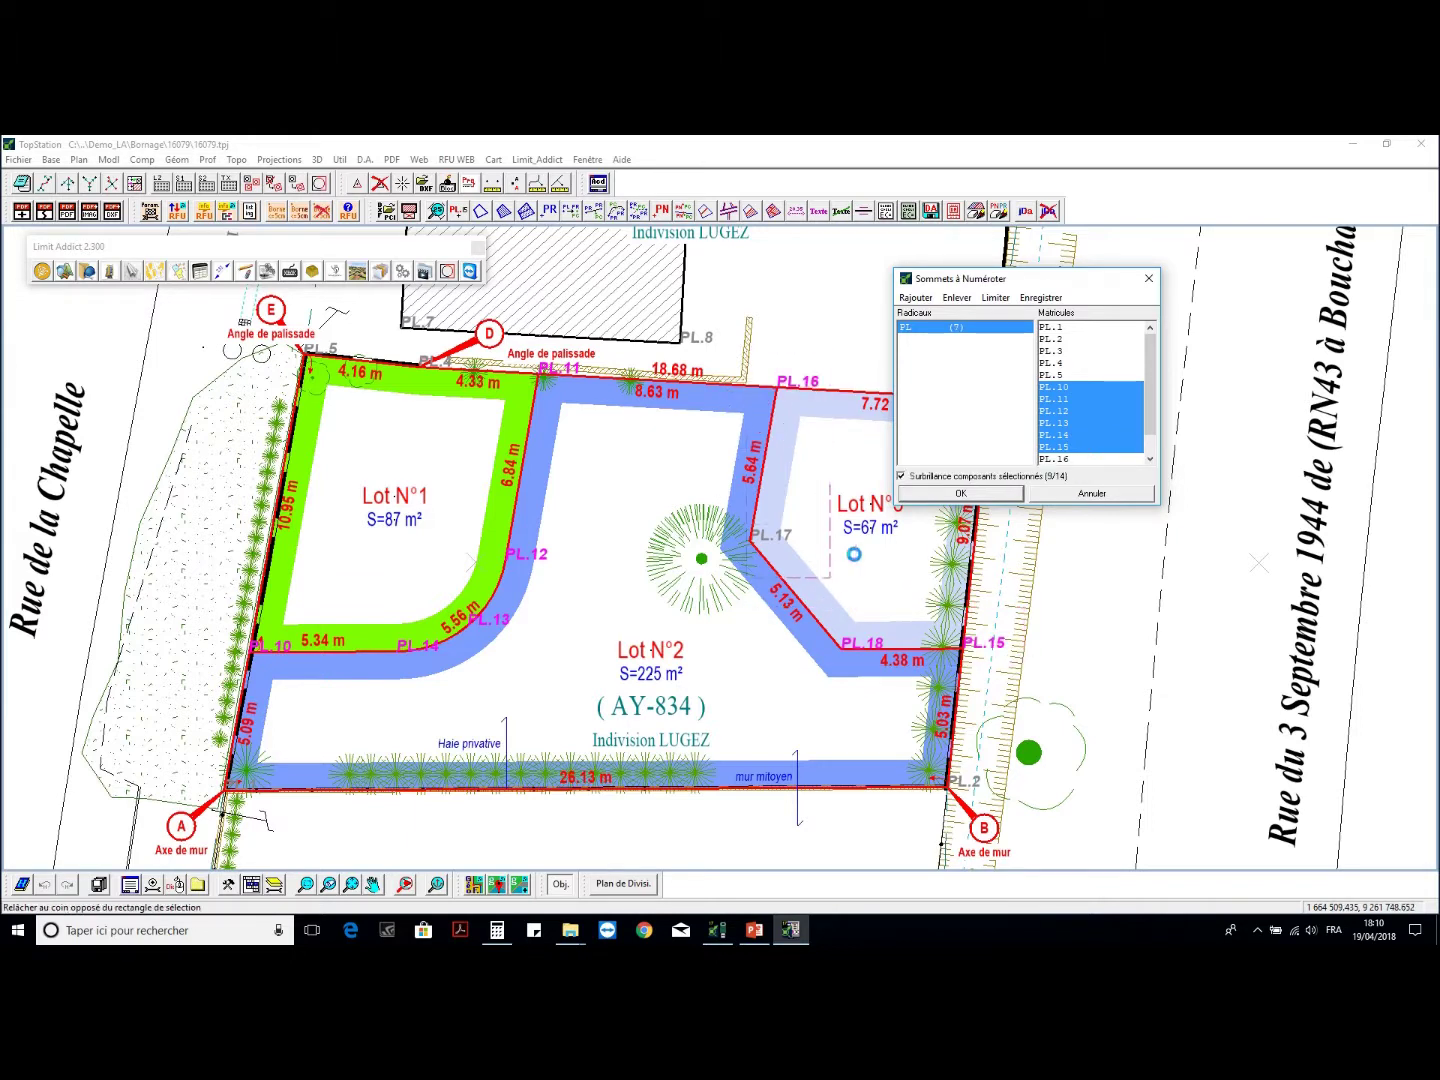
click(958, 493)
- Place labels 100 to 108 in order at PL.10, PL.14, PL.13, PL.12, PL.11, PL.16, PL.17, PL.18 and PL.15
click(211, 613)
click(405, 613)
click(438, 586)
click(483, 490)
click(527, 355)
click(818, 353)
click(793, 525)
click(873, 620)
click(1048, 610)
right_click(932, 610)
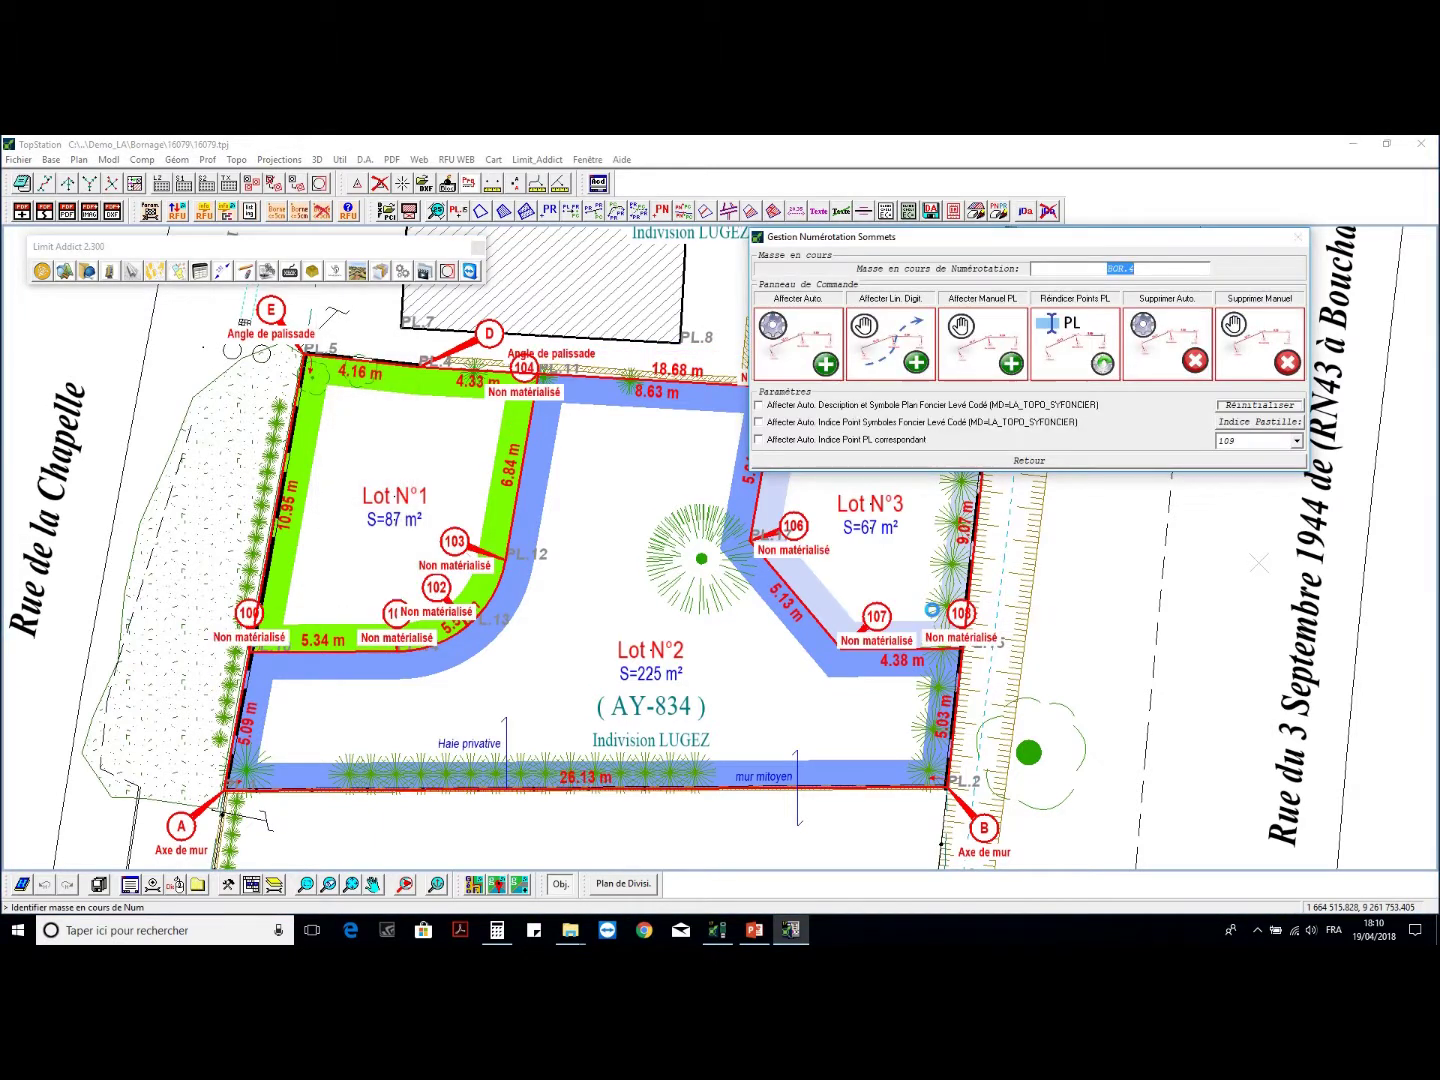
- Open the definition of vertex 100, move its label west of the boundary, and define the vertex as Borne O.G.E
click(453, 272)
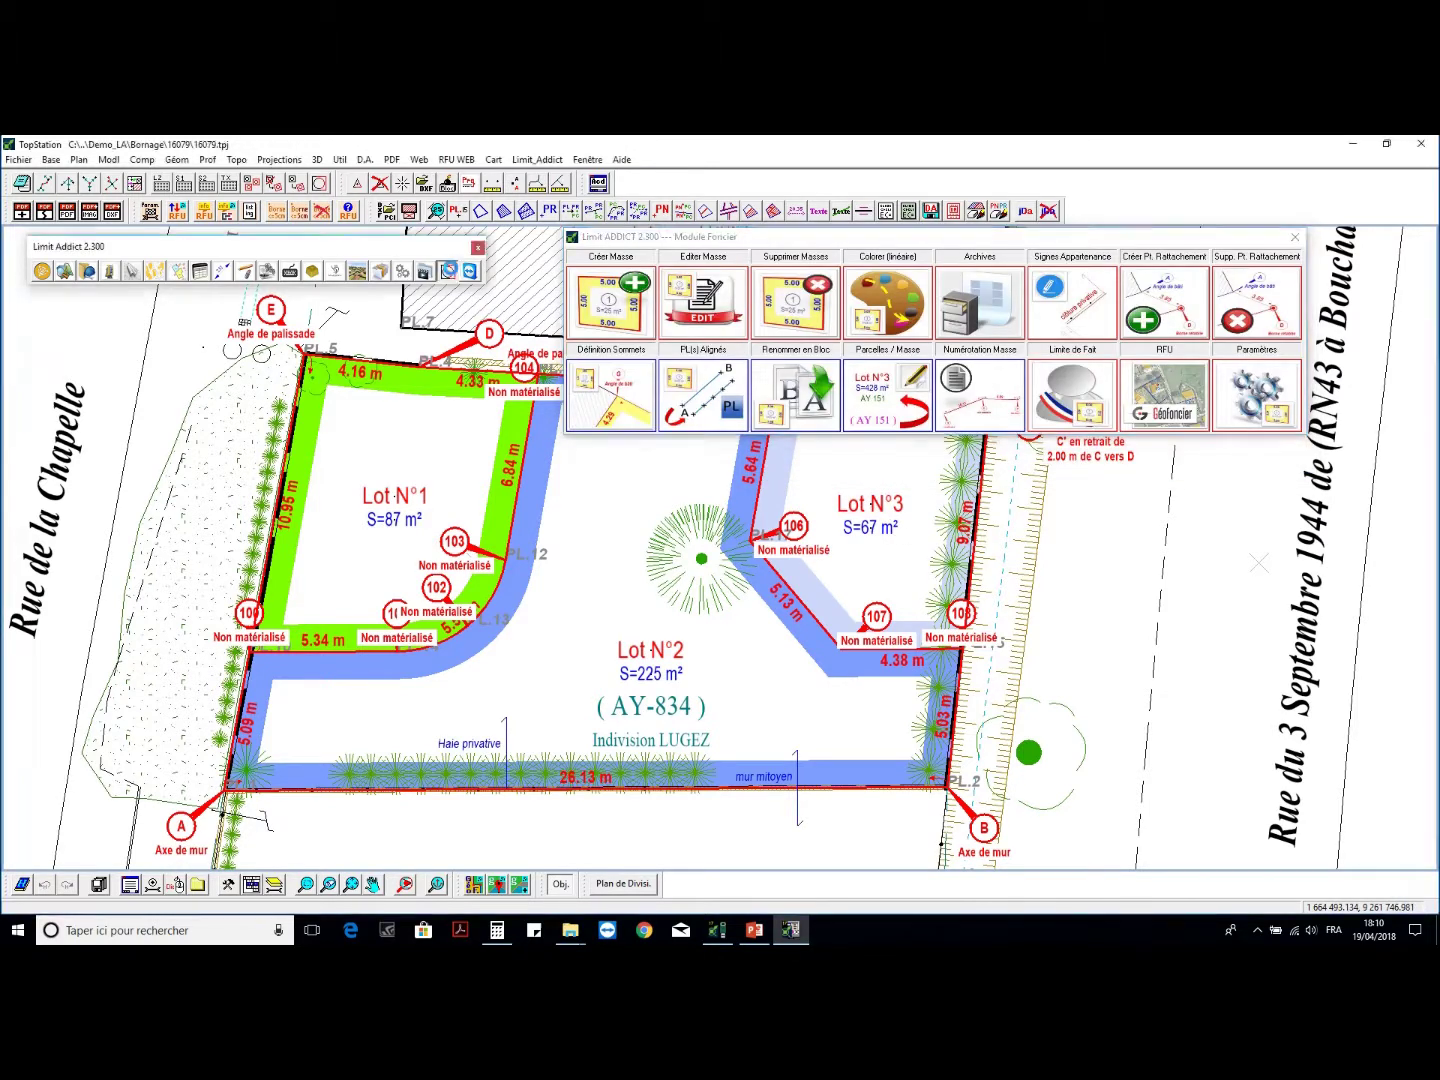
click(244, 605)
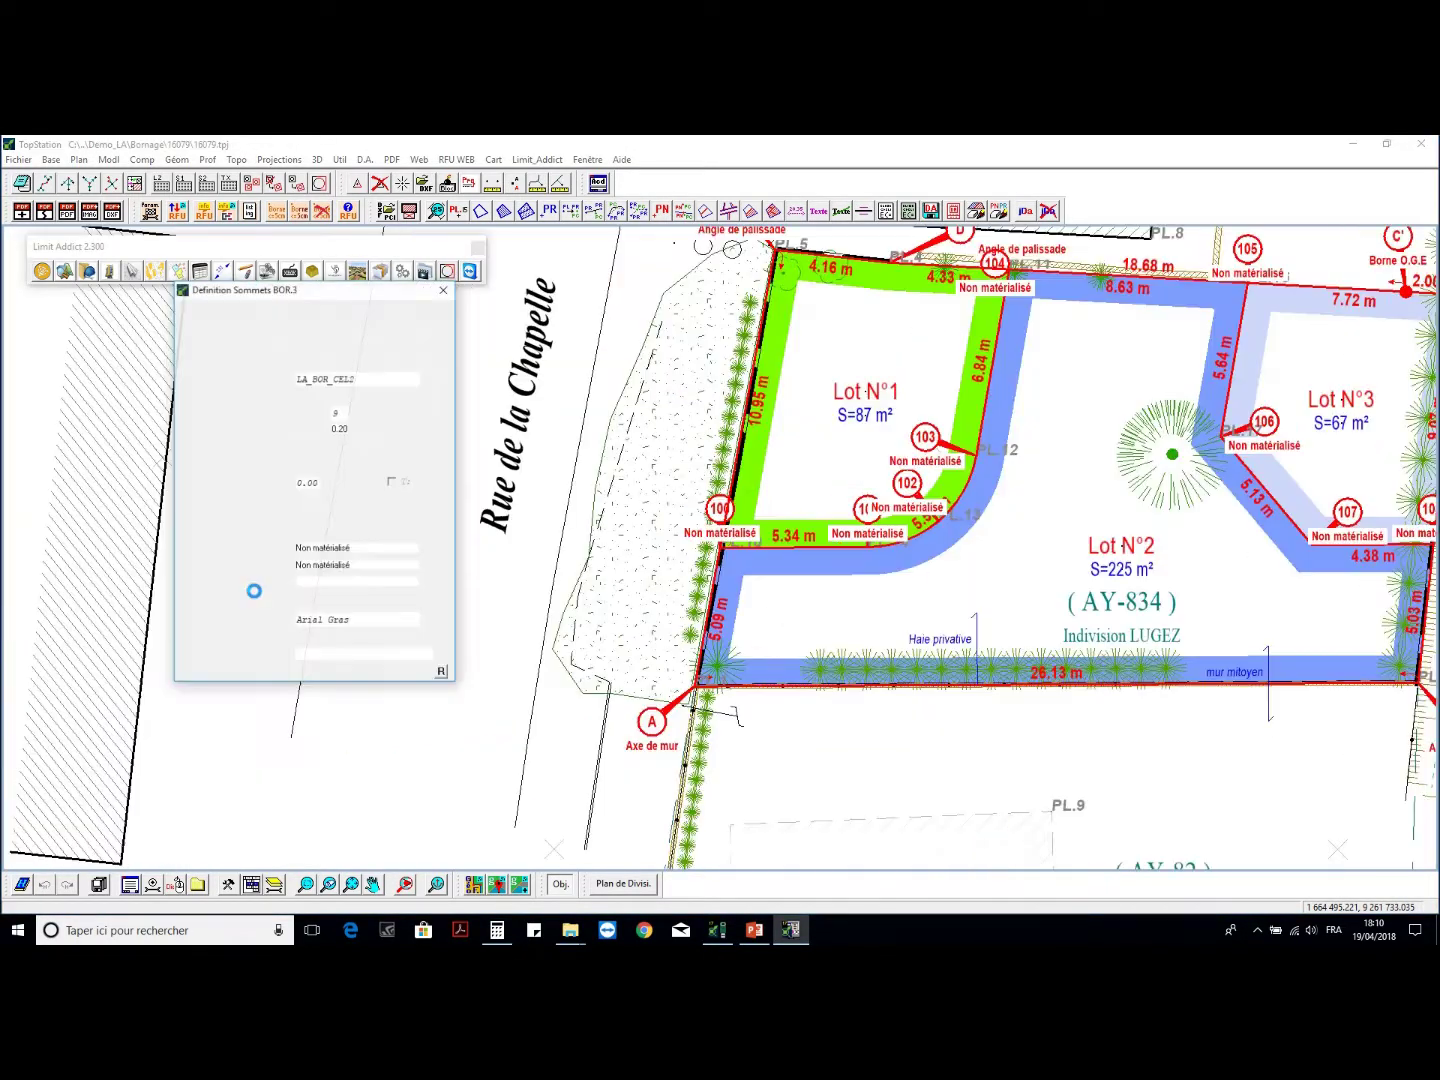
click(683, 505)
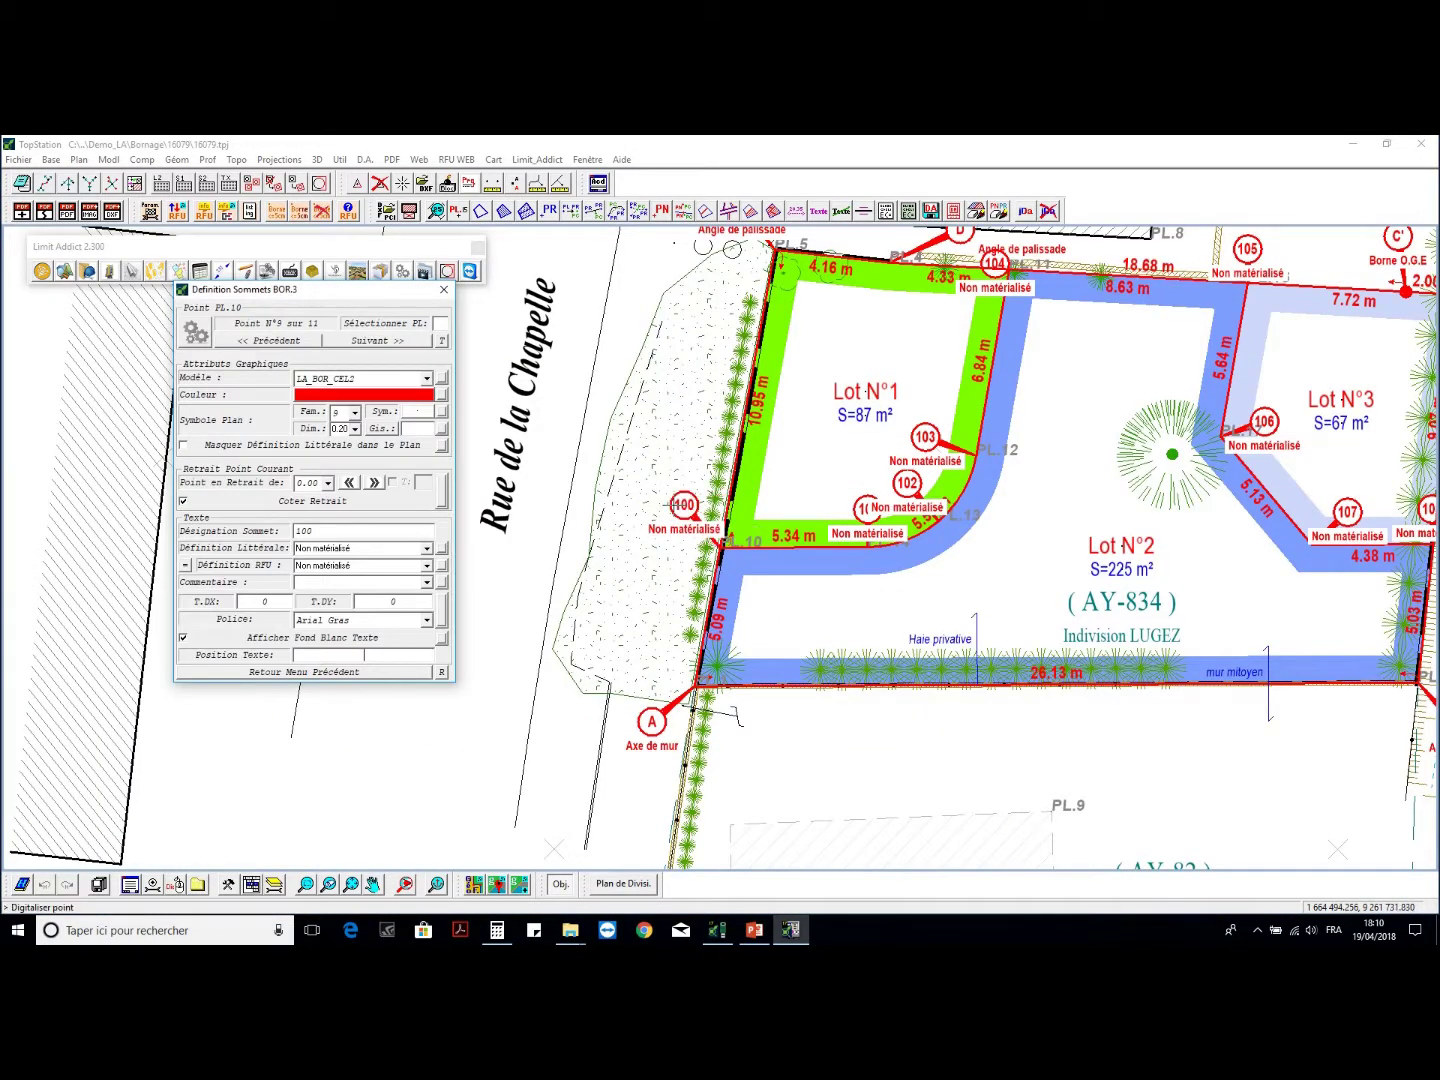
click(207, 337)
click(246, 588)
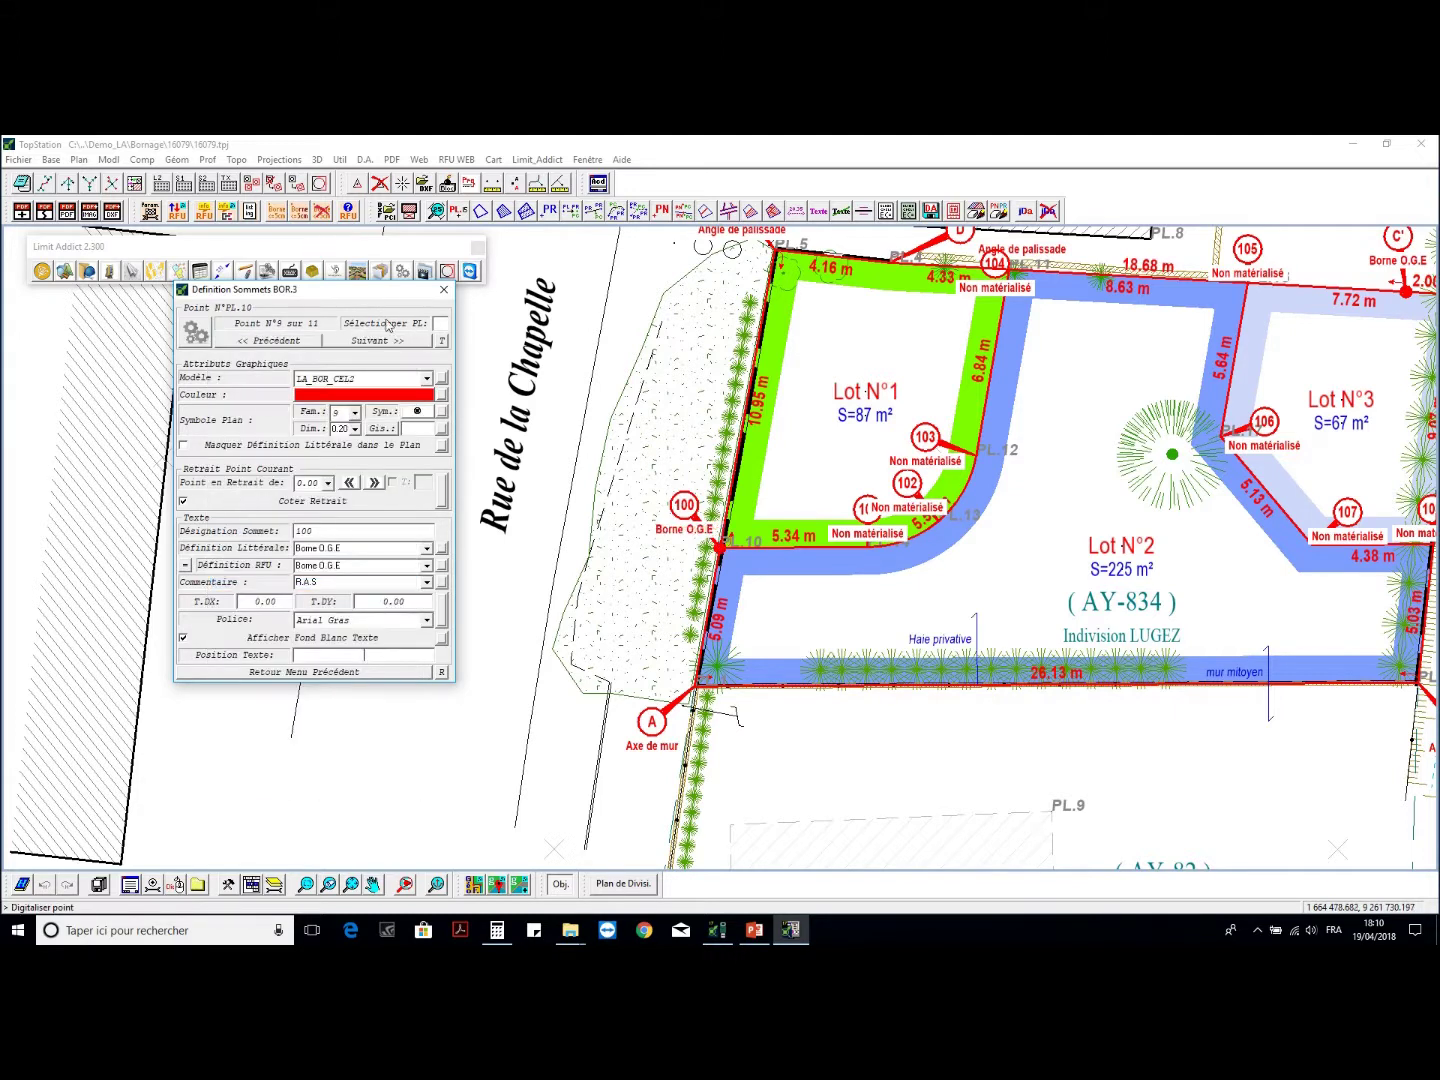
- Set the colour of vertex 100 to magenta, colour number 6
click(398, 397)
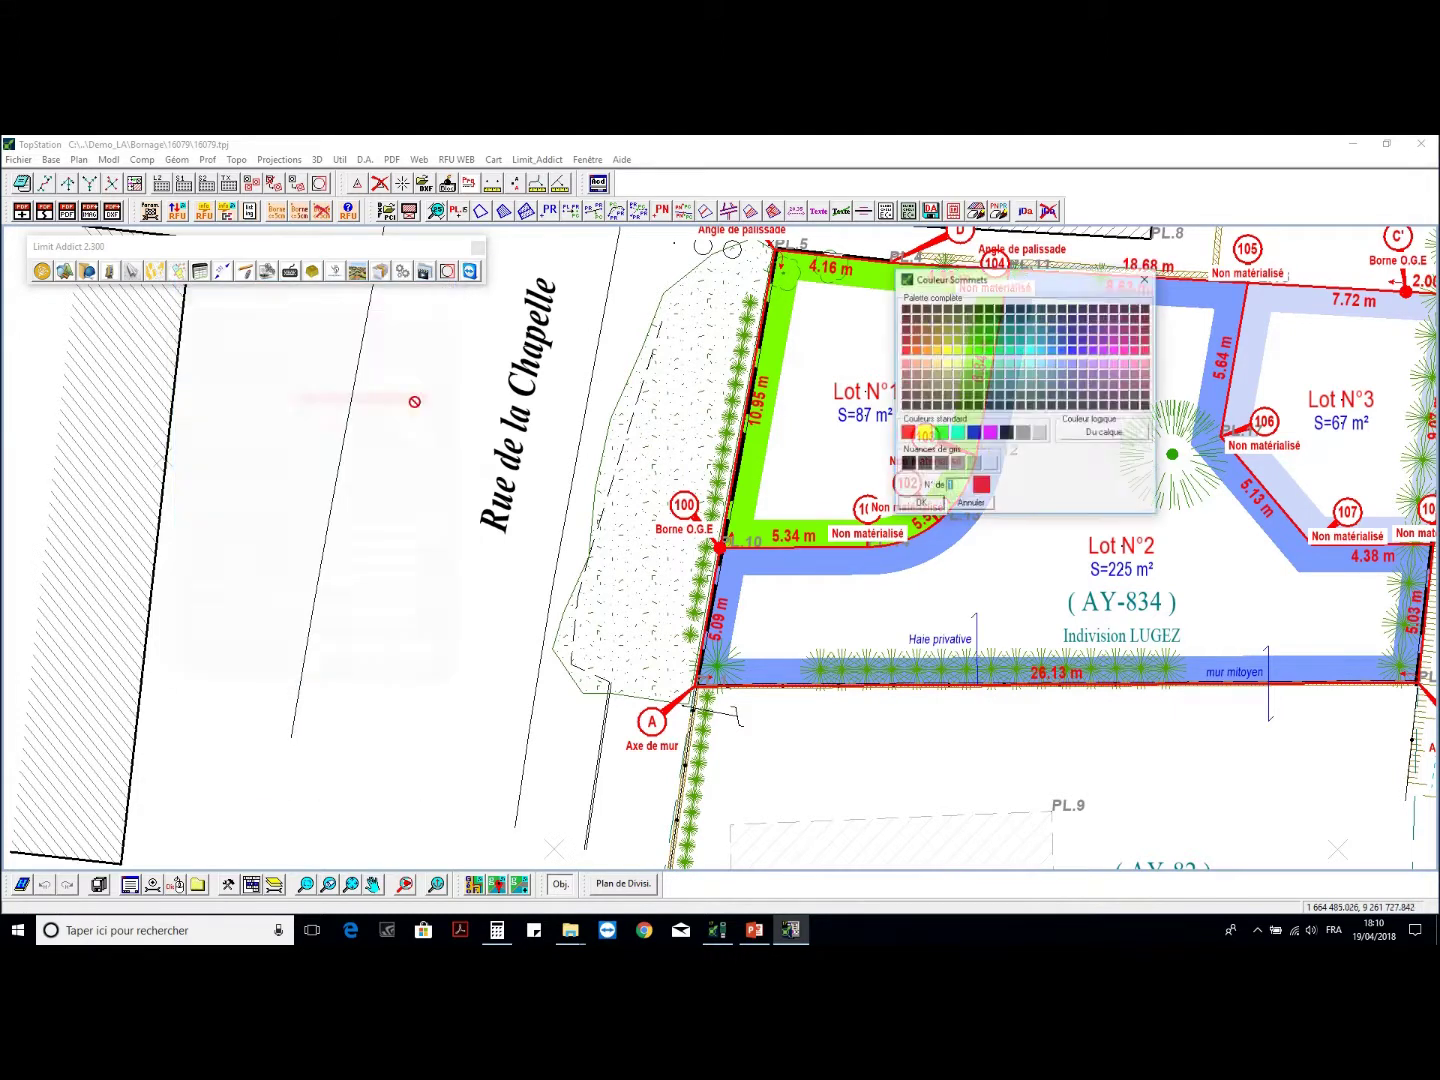
click(991, 434)
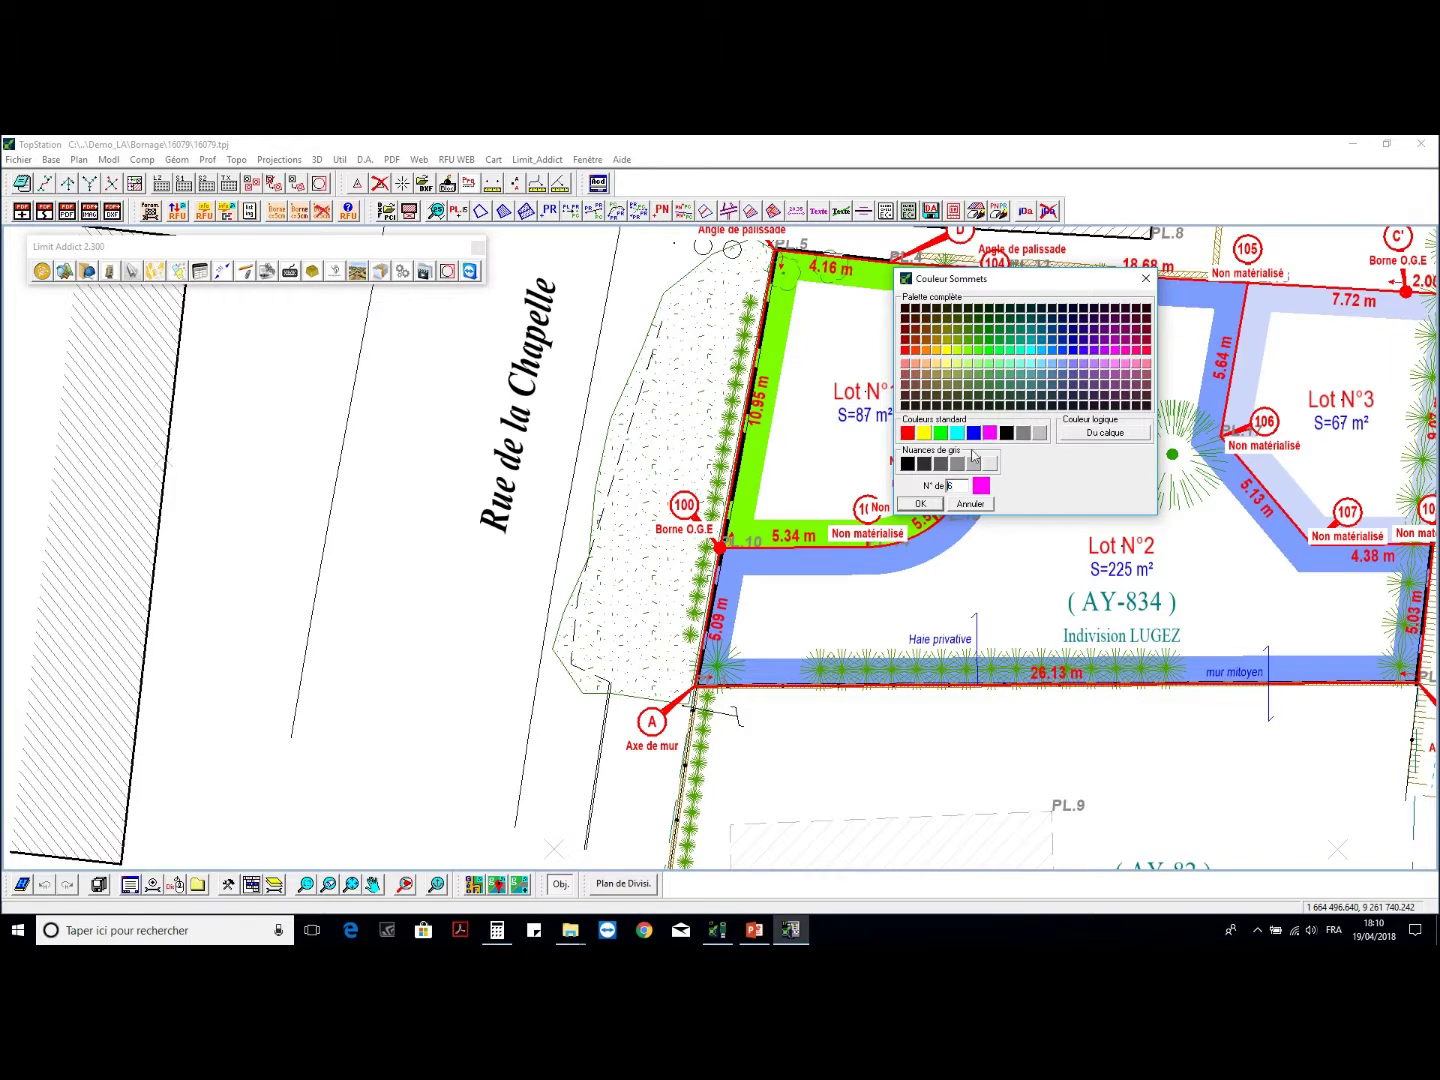
click(919, 504)
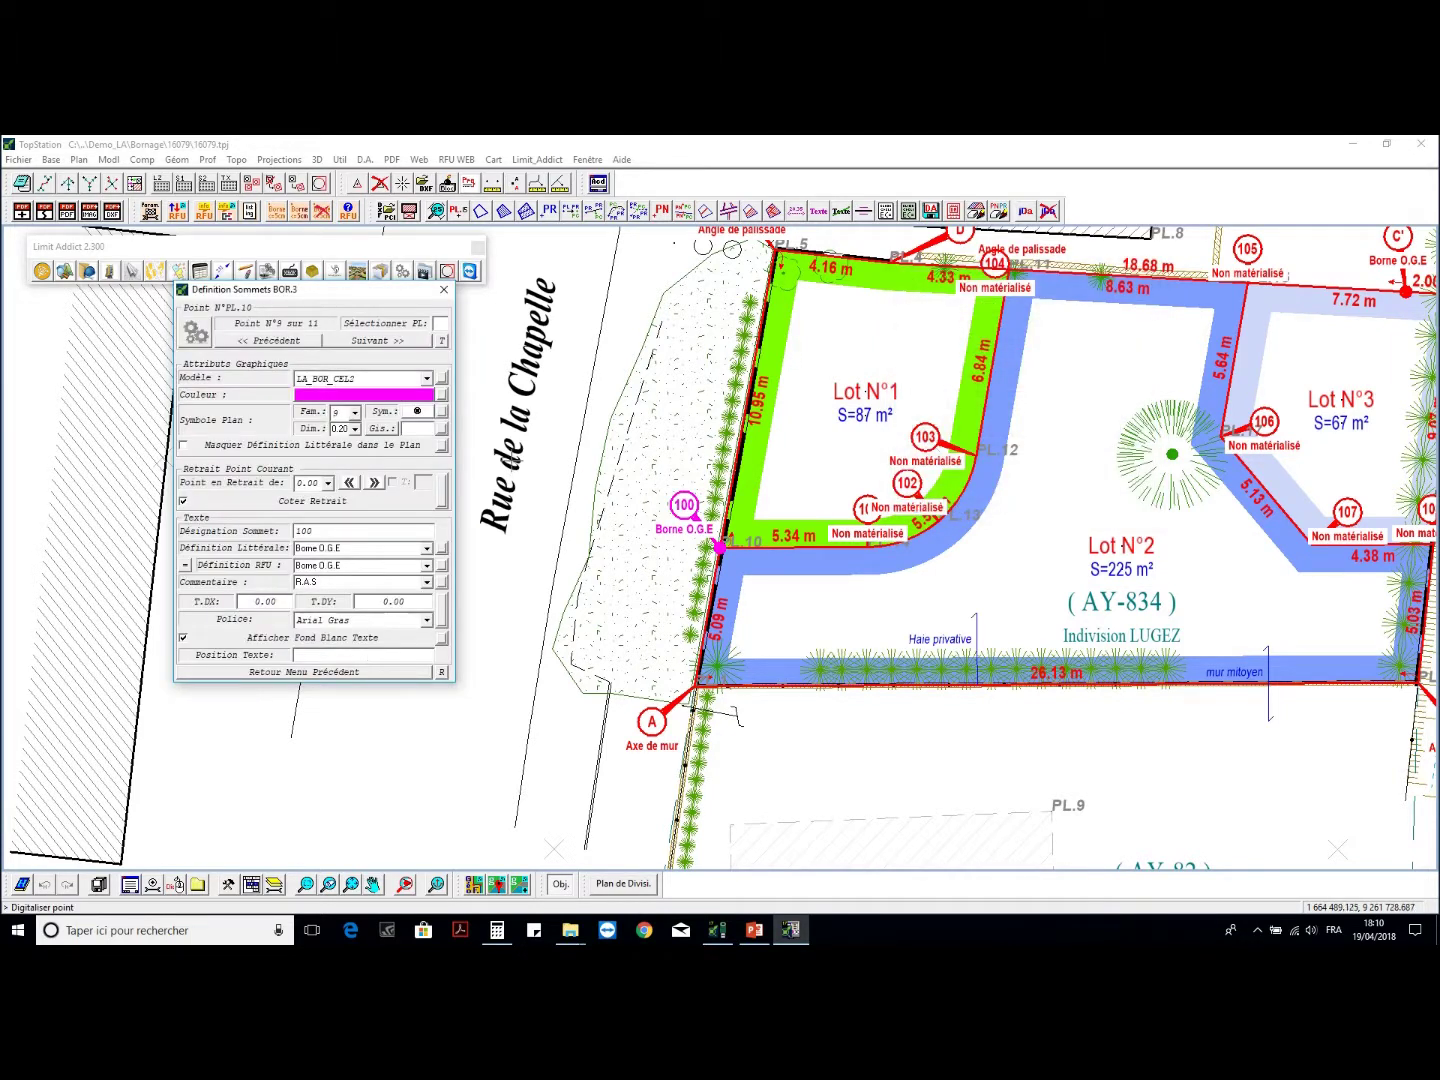
- Set the colour of vertex 100 to grey, colour number 8, and move its label farther west of the boundary
click(378, 395)
click(1031, 434)
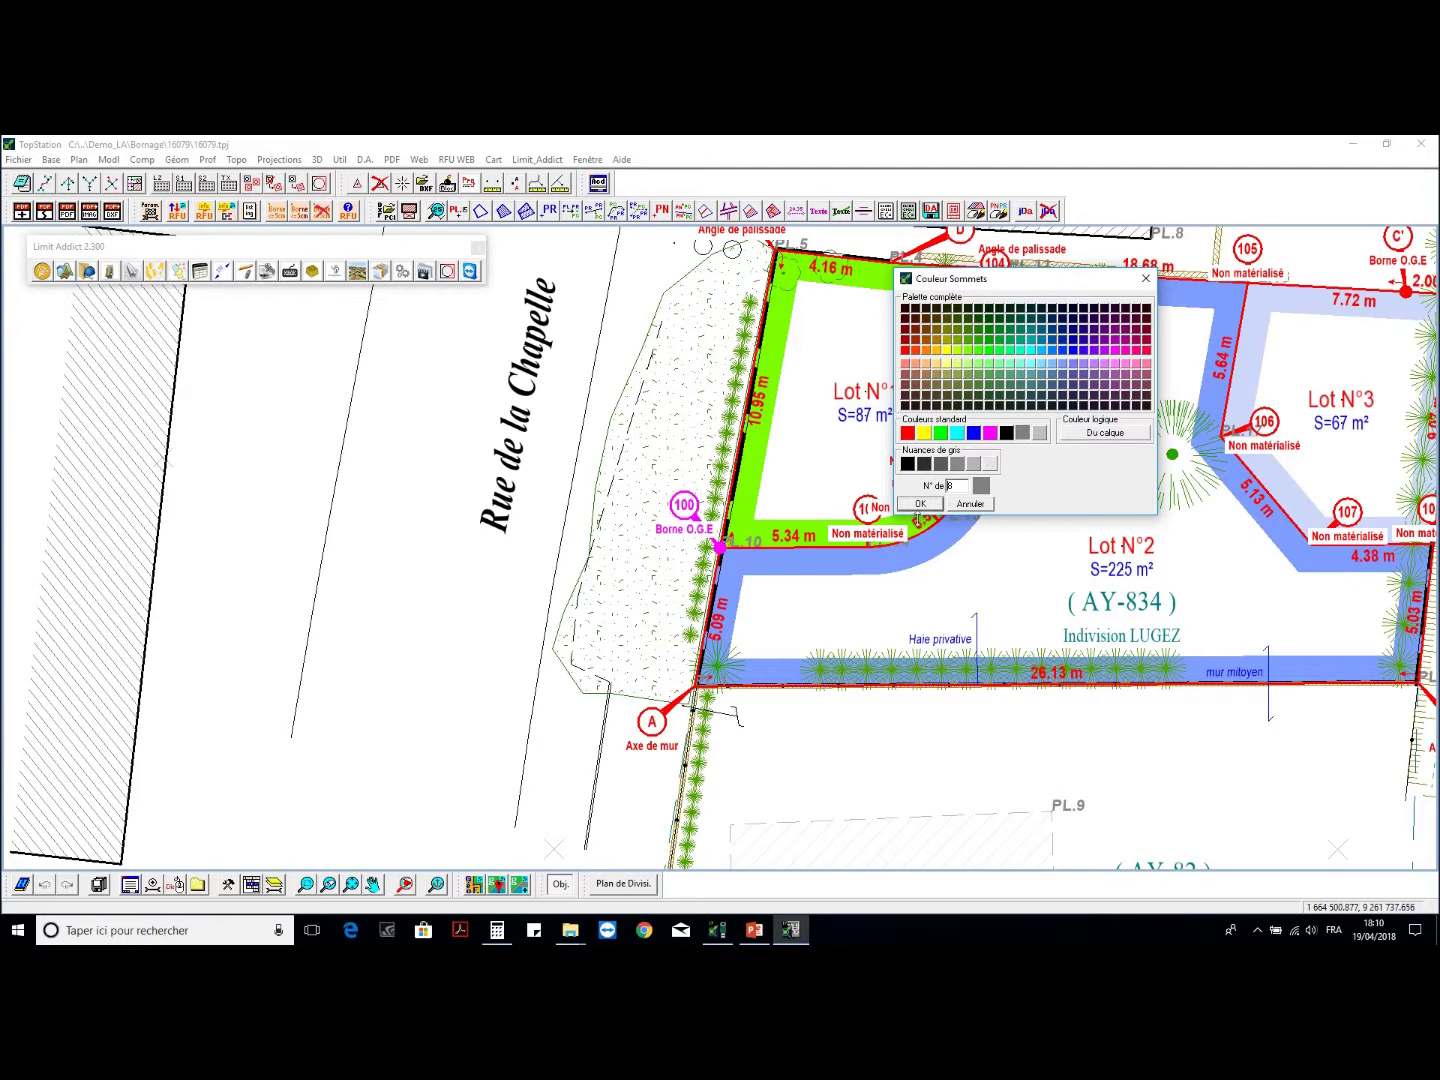
click(919, 504)
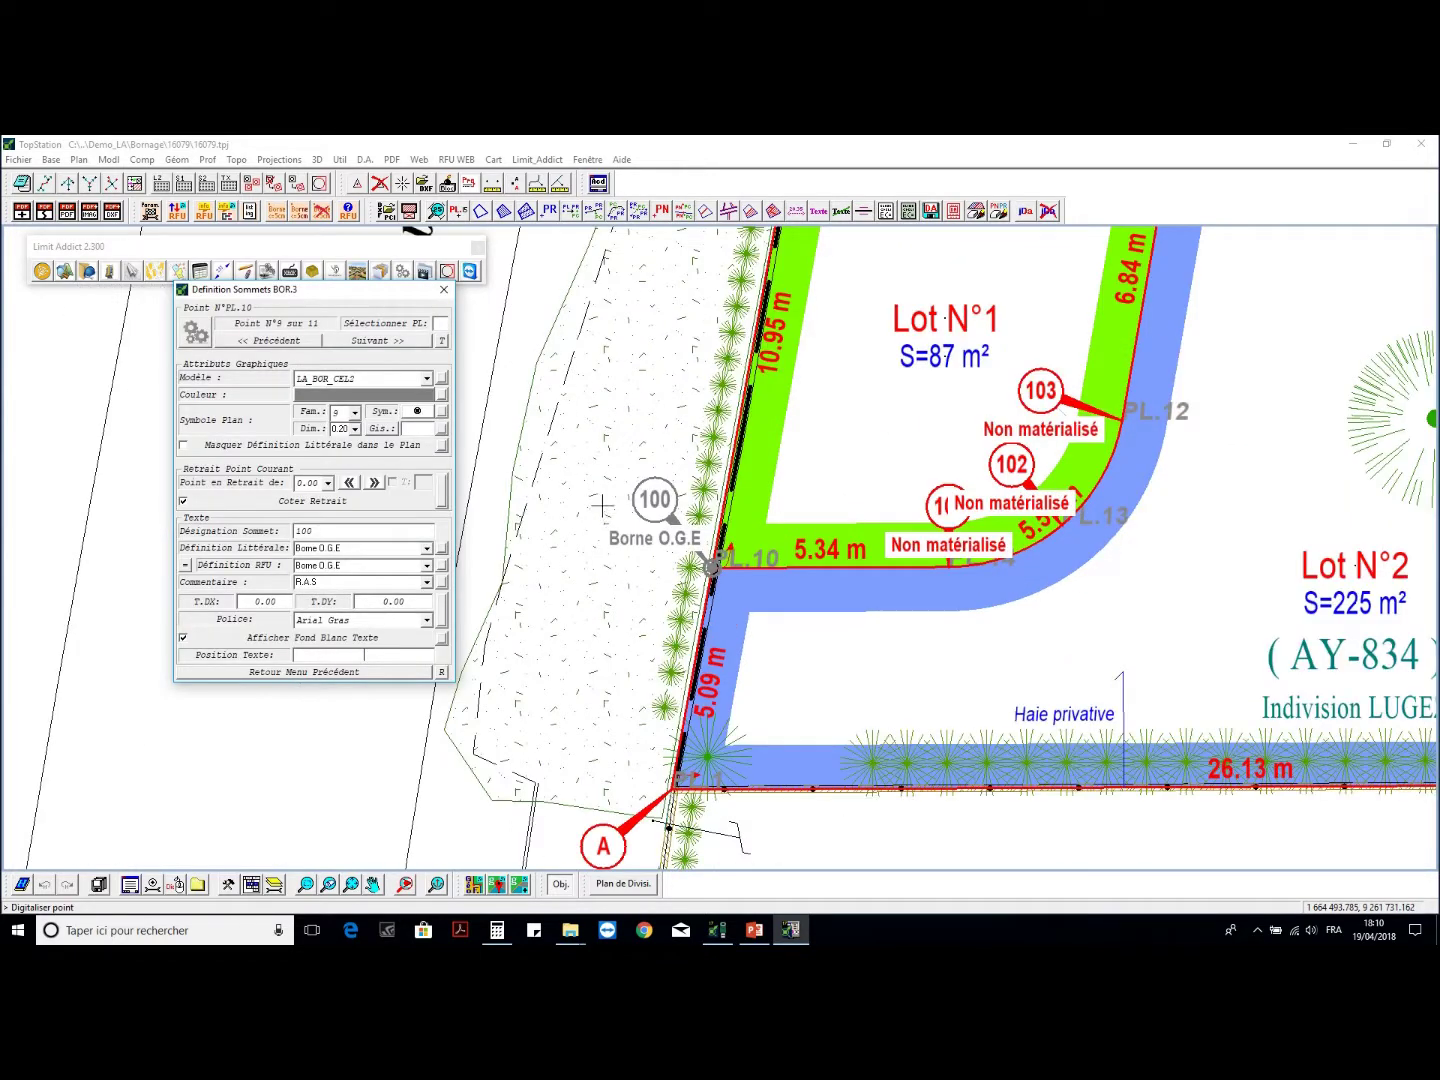
click(602, 505)
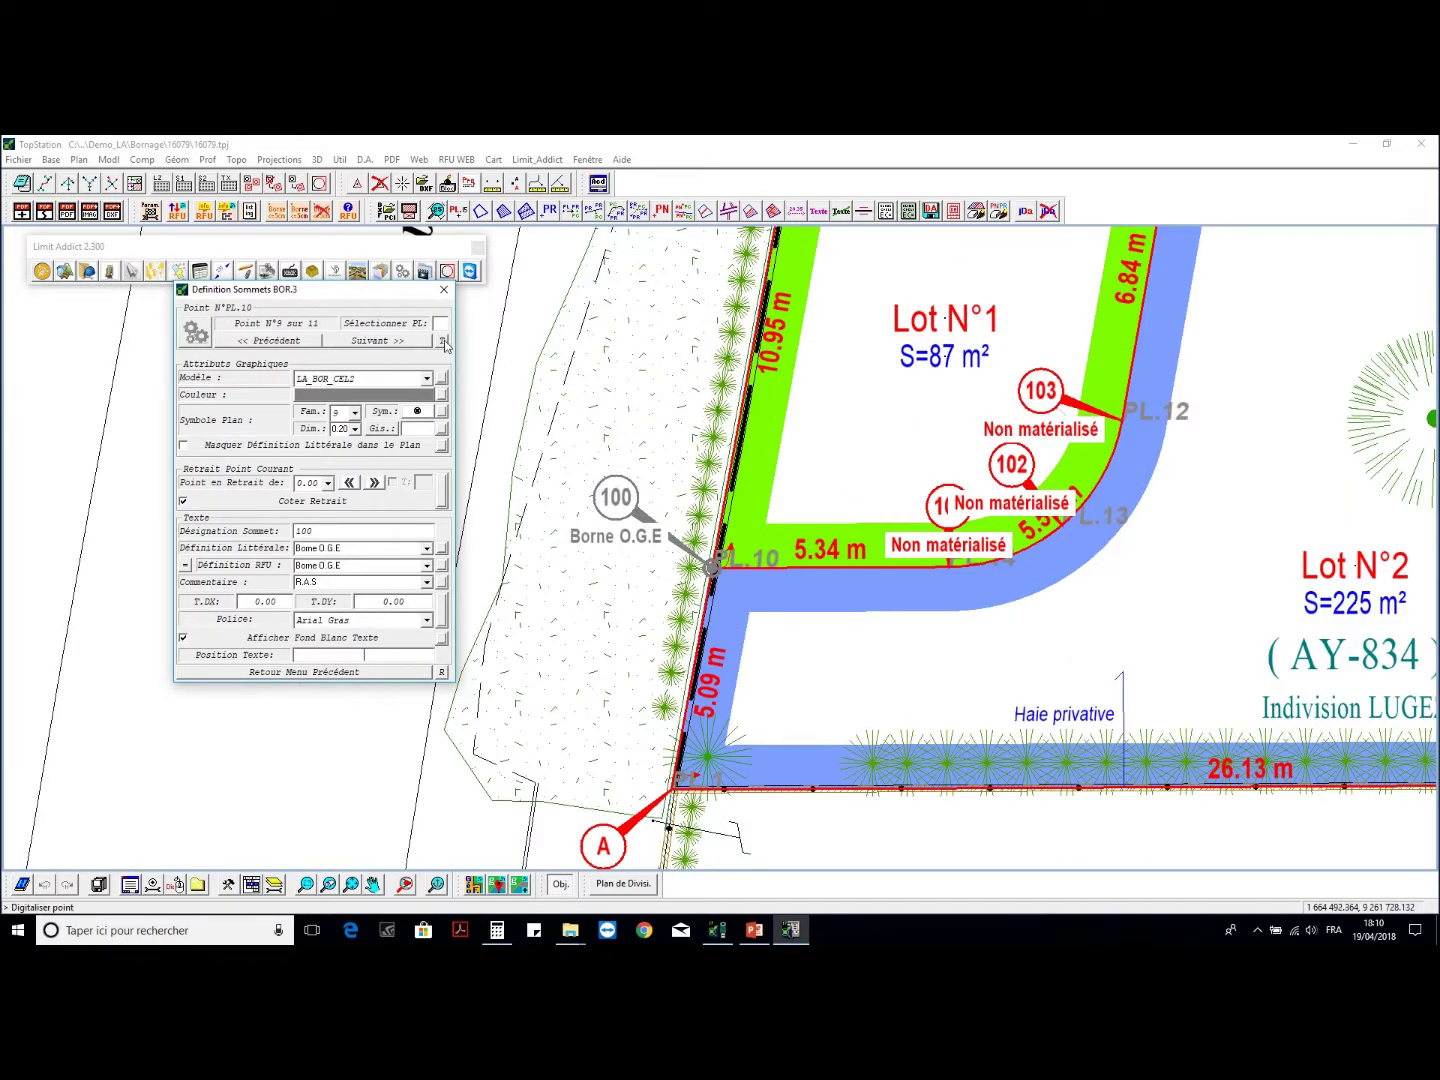
- Copy vertex 100's grey colour and Borne O.G.E. definition to vertices 101 to 108
click(444, 674)
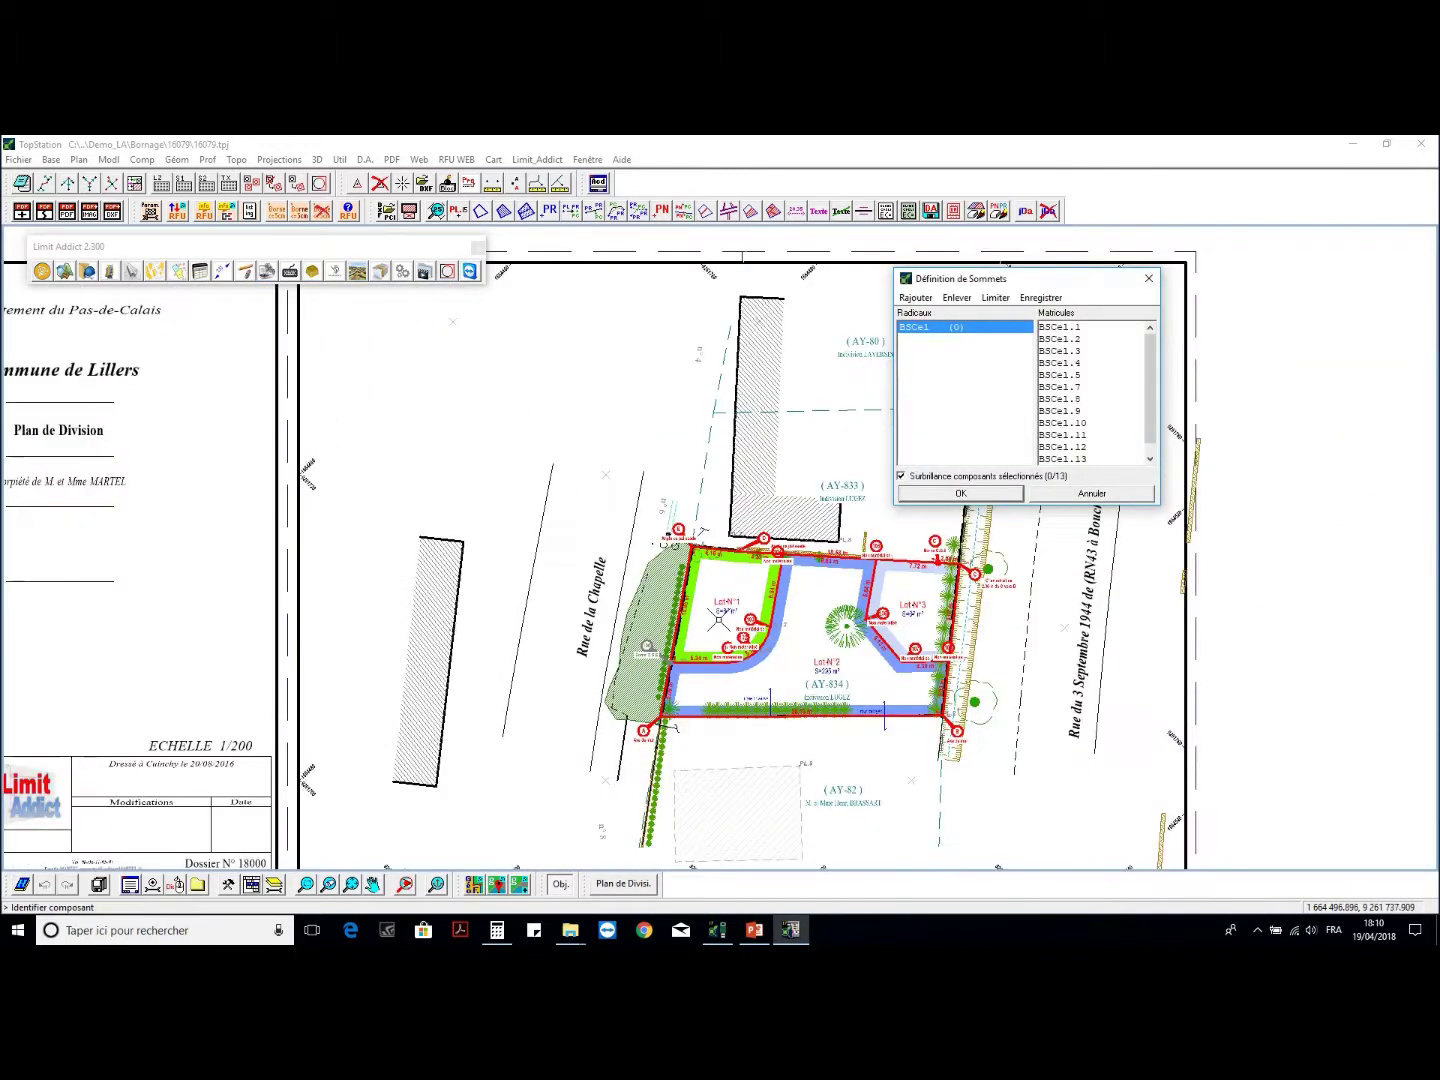
click(765, 527)
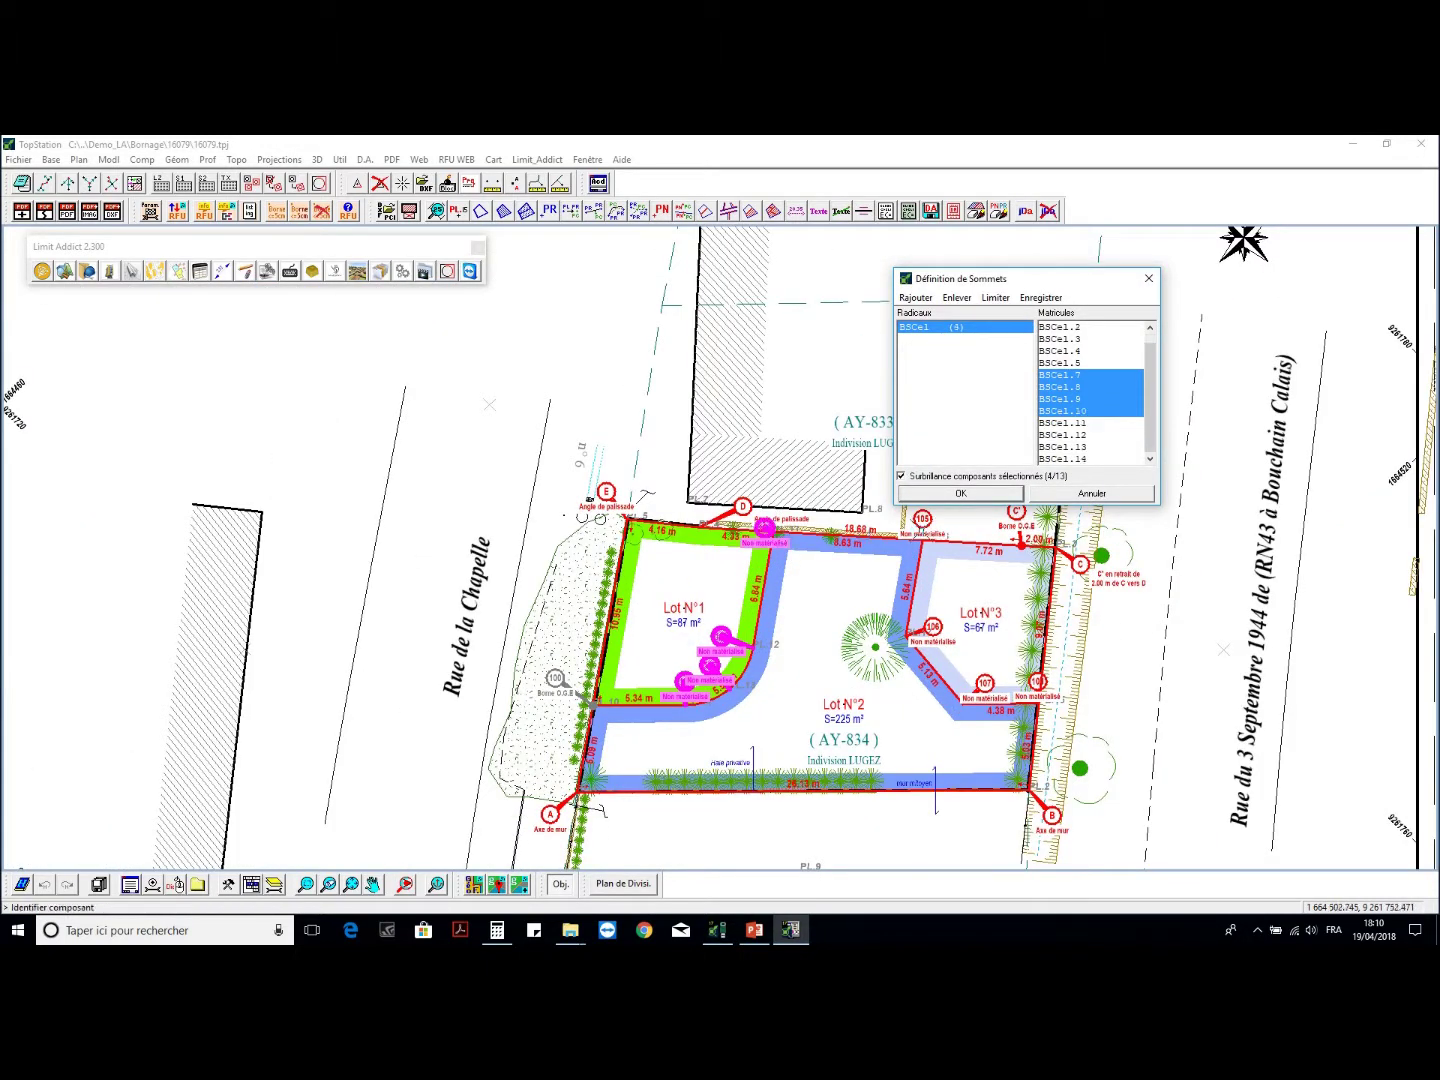
click(922, 518)
click(932, 626)
click(985, 683)
click(1037, 682)
click(960, 493)
- Move label 103 east of PL.12 into Lot N°2, label 102 farther into Lot N°1, and label 101 below PL.14
scroll(728, 628, up, 2)
click(716, 641)
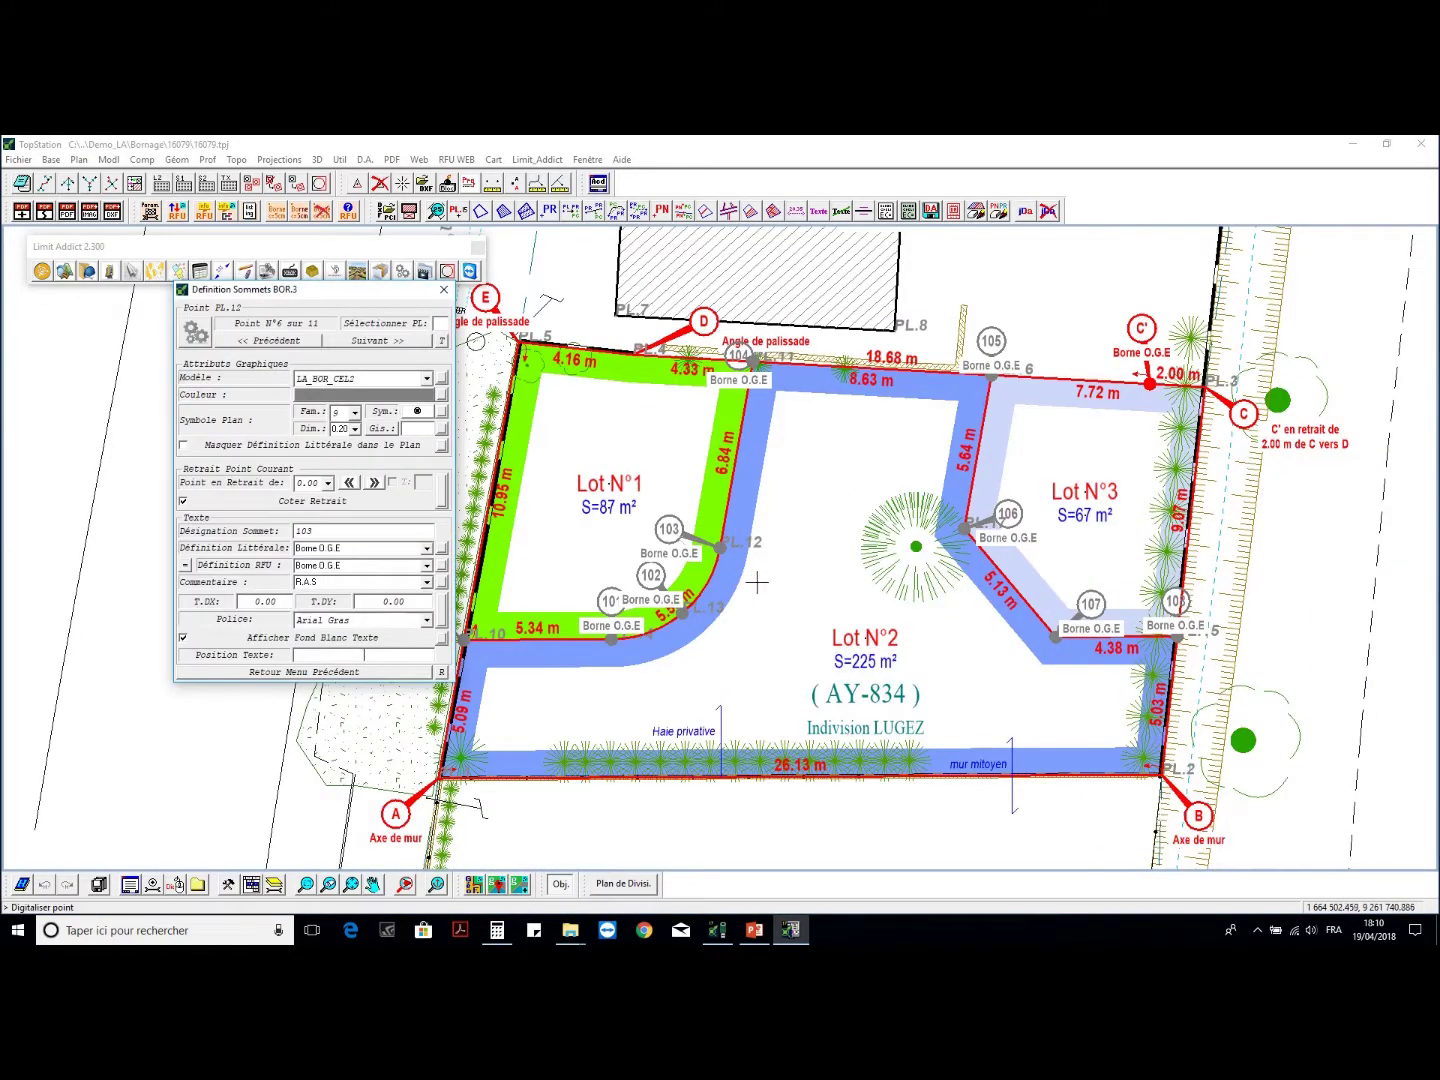
click(652, 577)
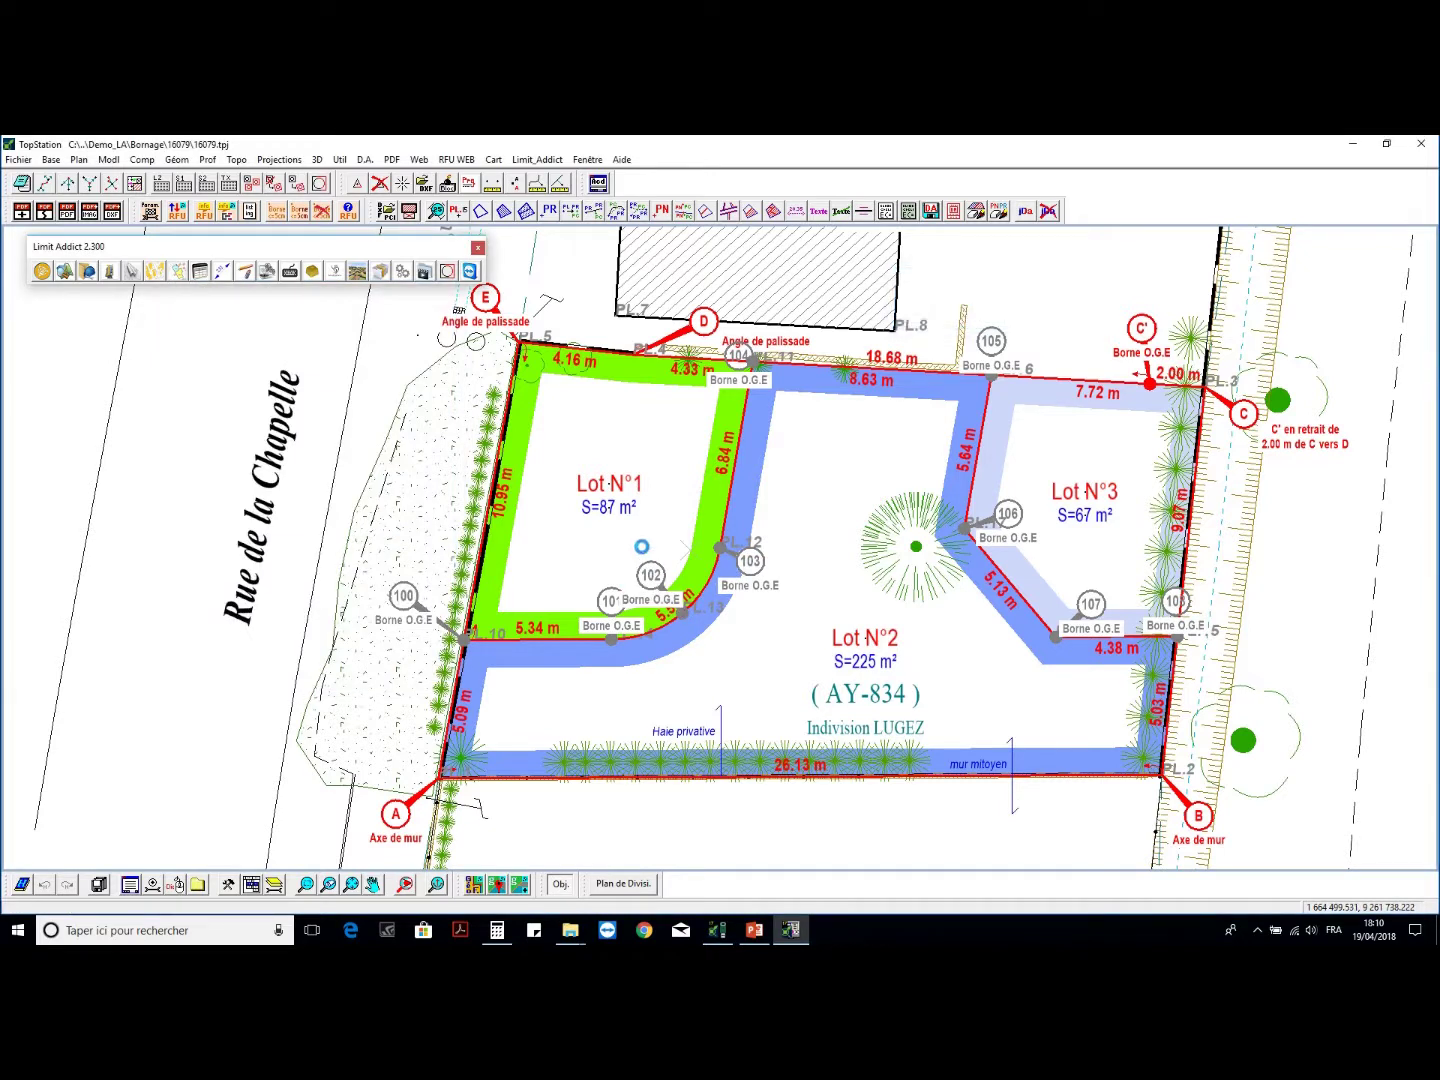
click(644, 504)
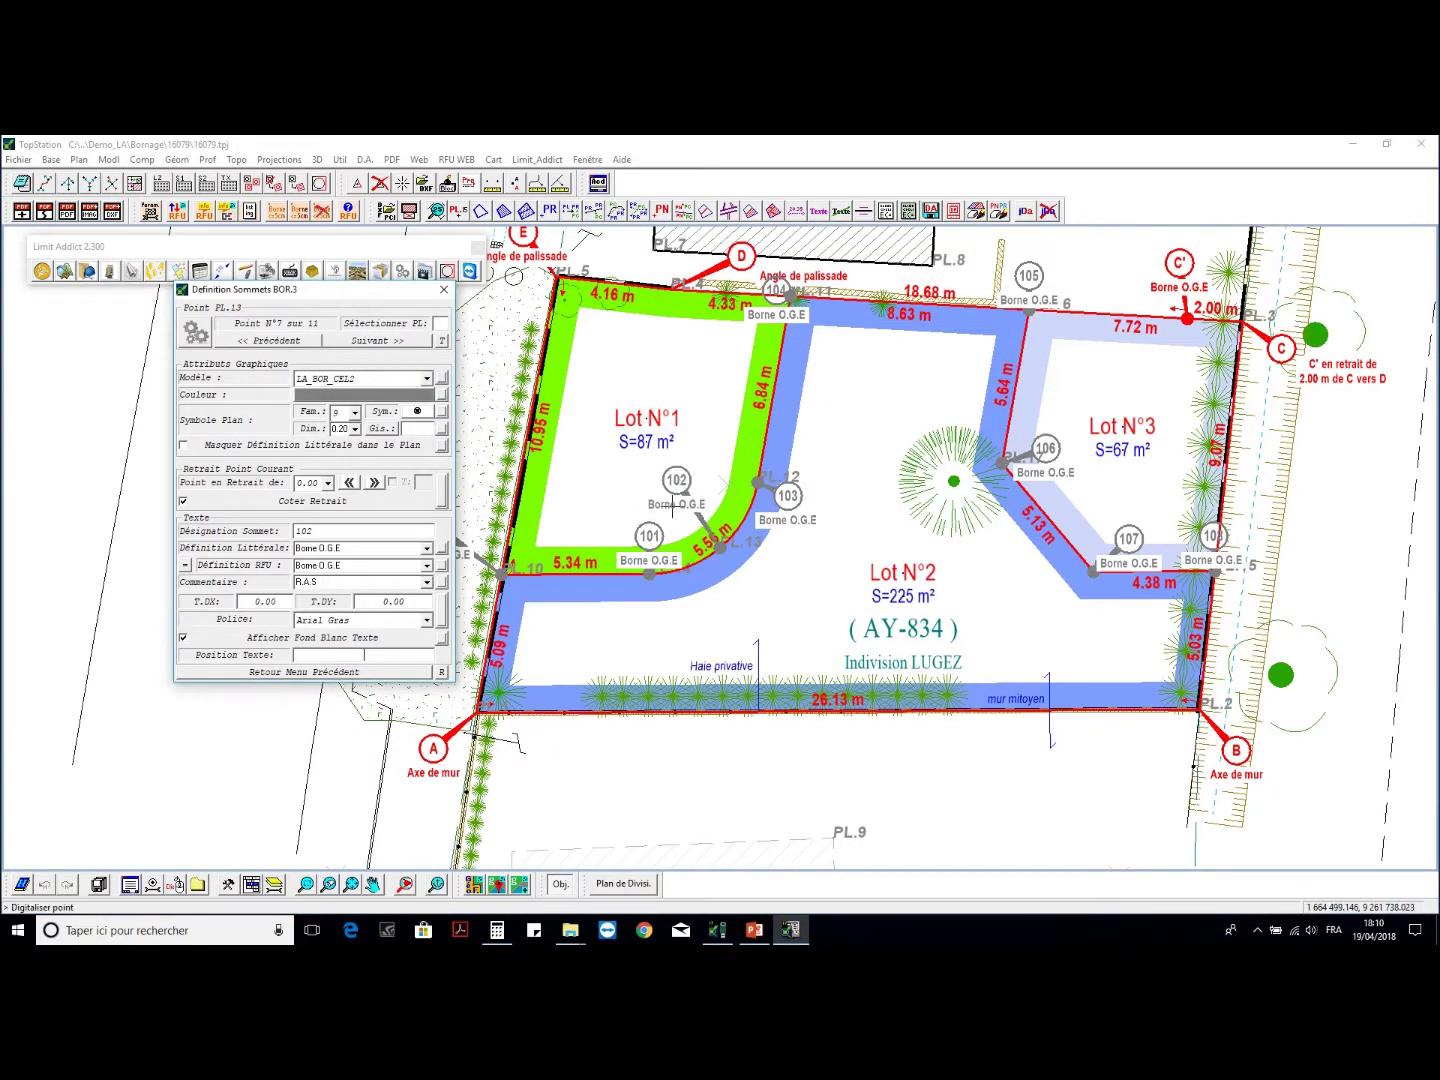
click(638, 616)
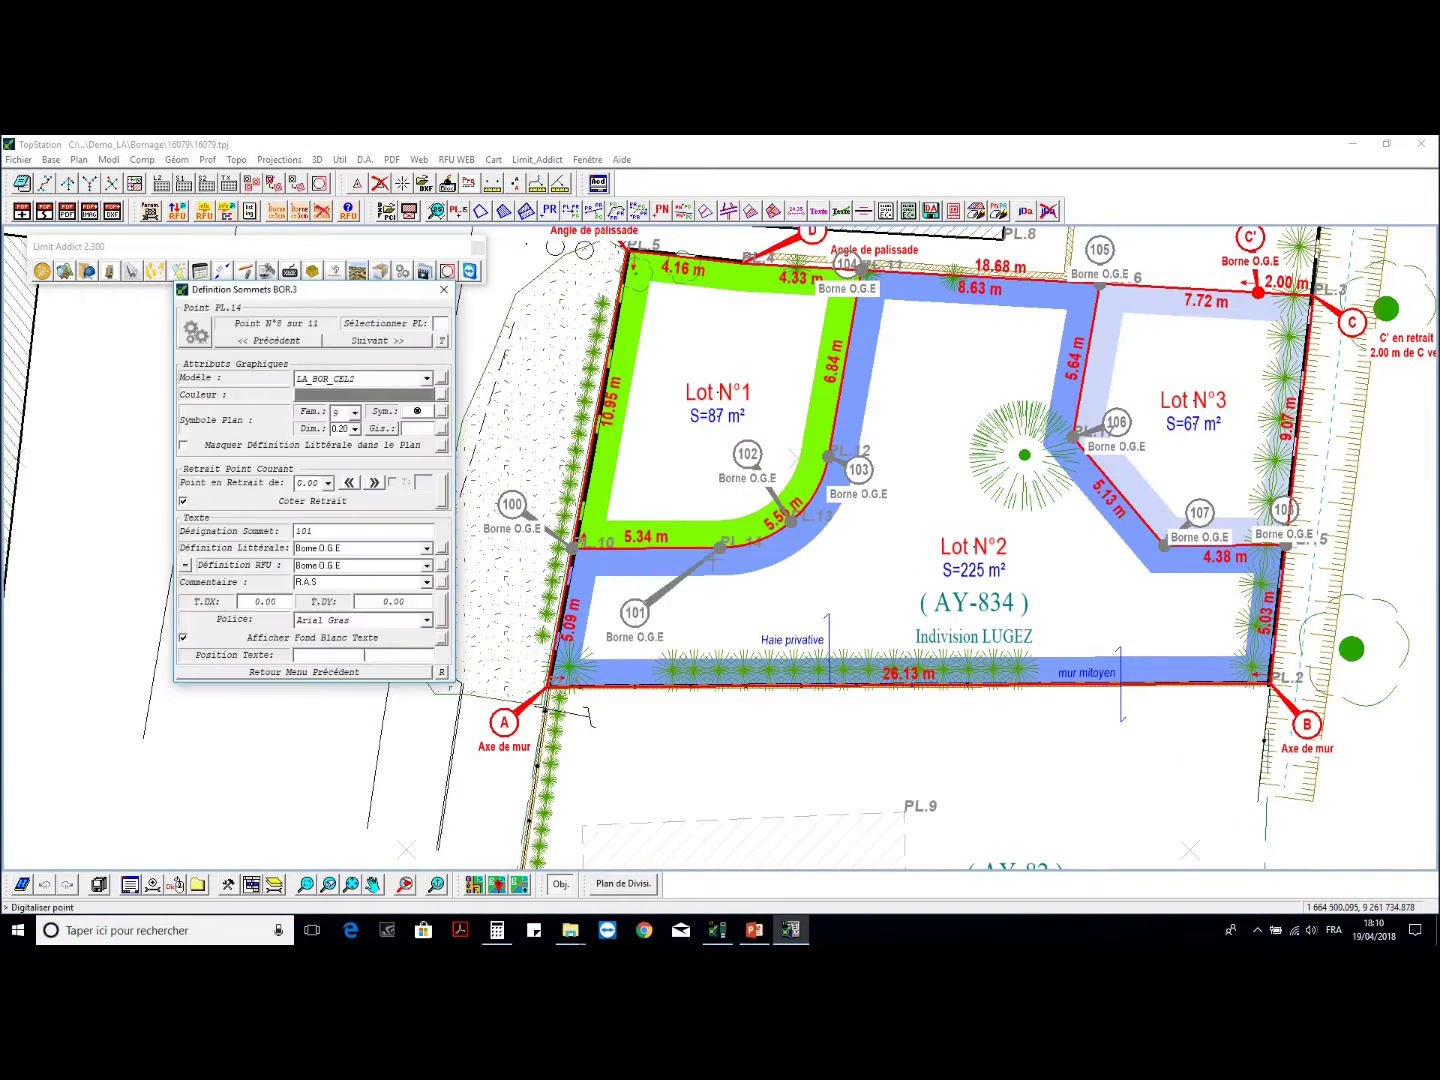
click(707, 577)
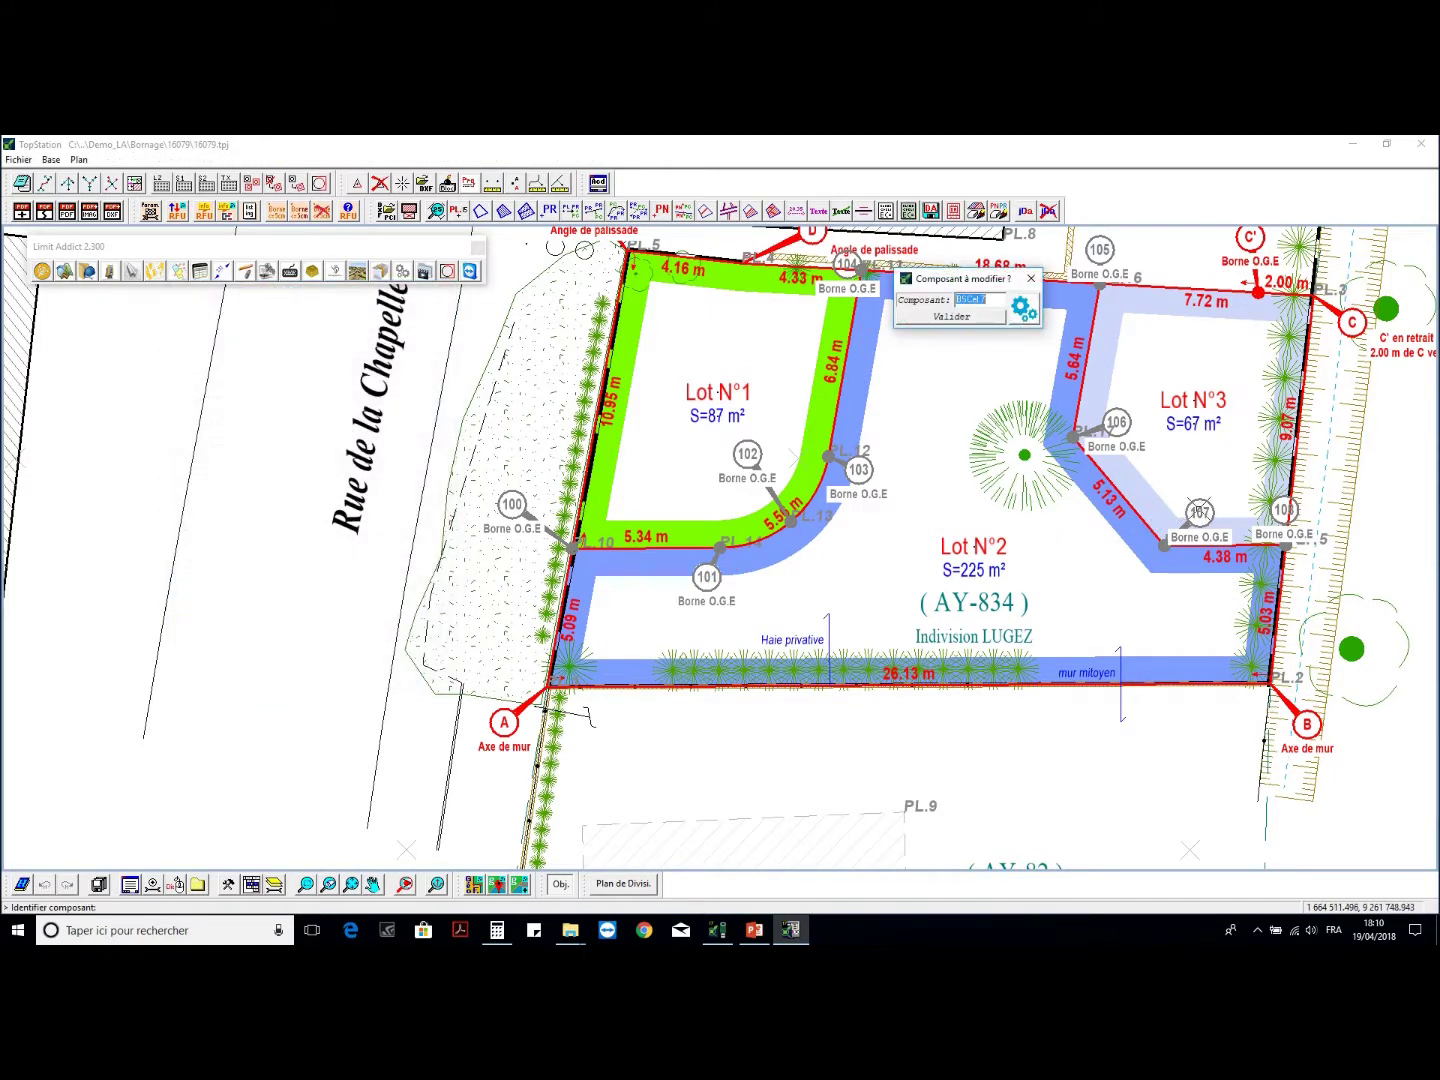
- Move label 107 below PL.18, label 108 east of the parcel boundary, and label 106 north-west of PL.17
click(688, 579)
click(840, 512)
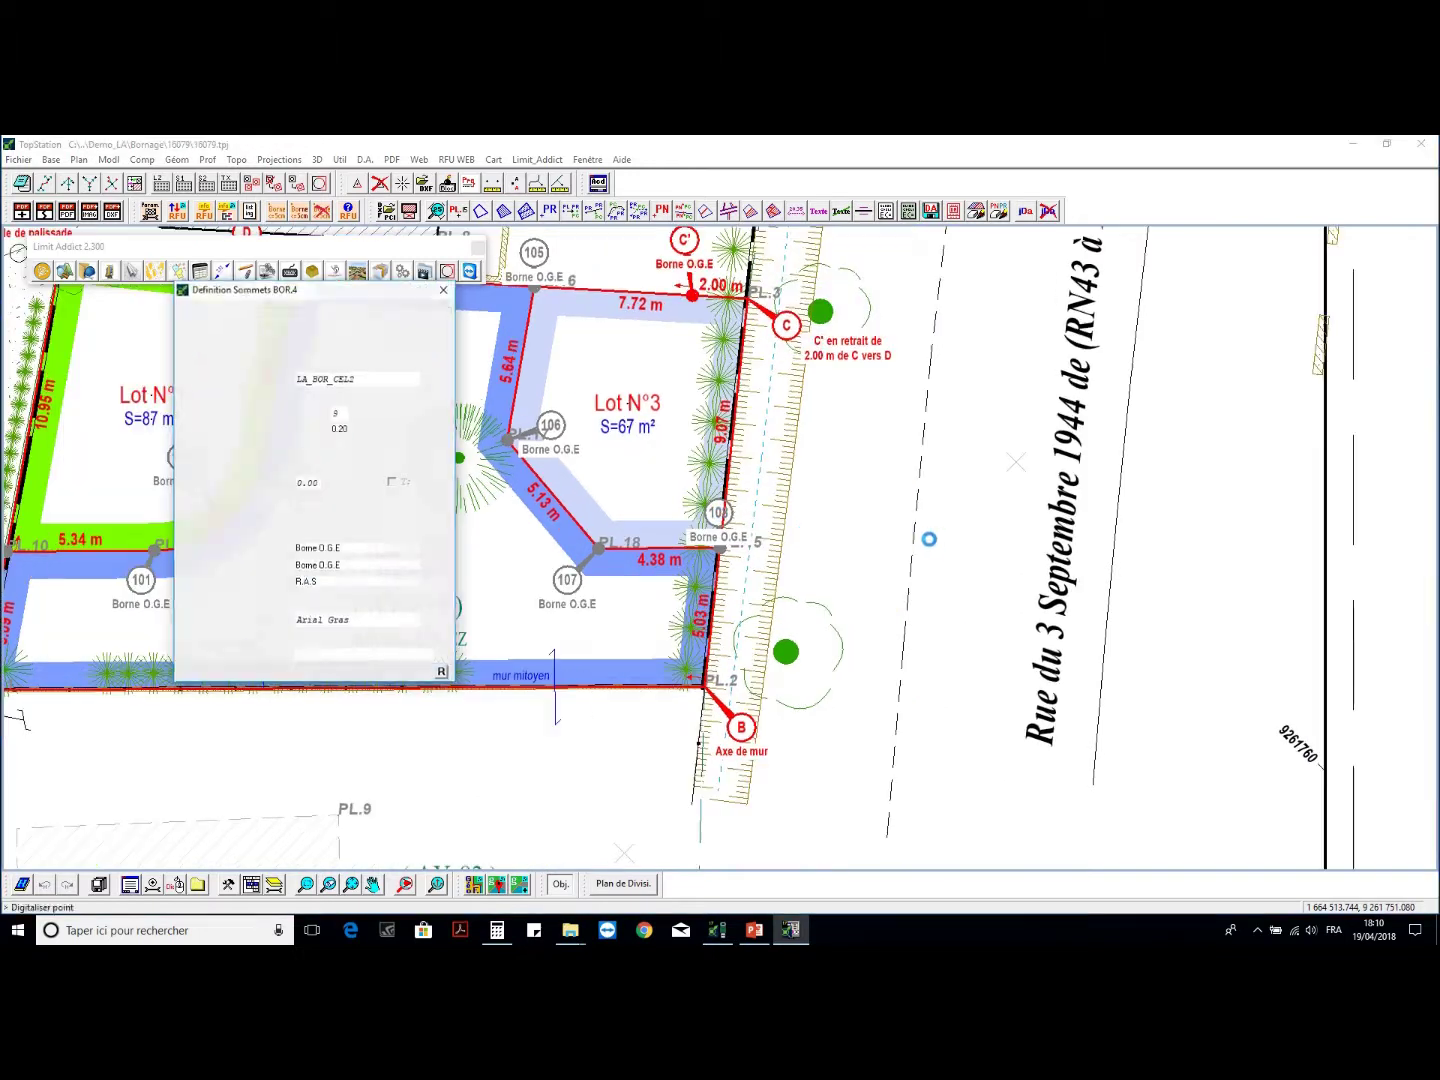
click(760, 522)
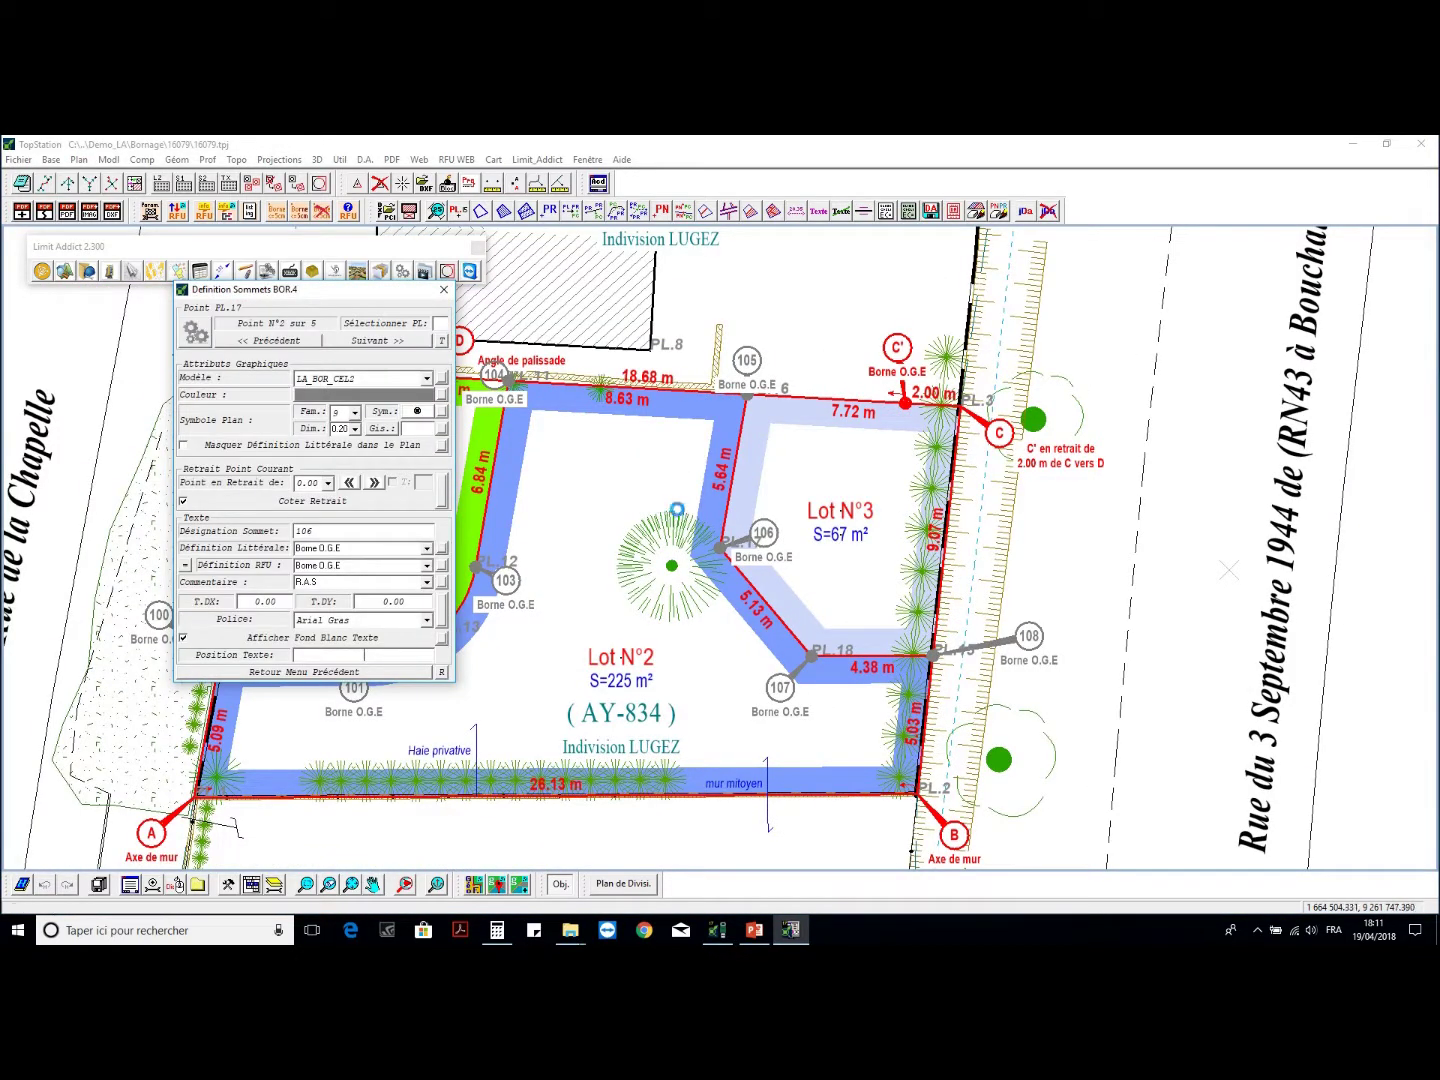
click(677, 509)
- Move label 105 north-east of PL.16 and label 104 south-east of PL.11 into Lot N°2
click(776, 348)
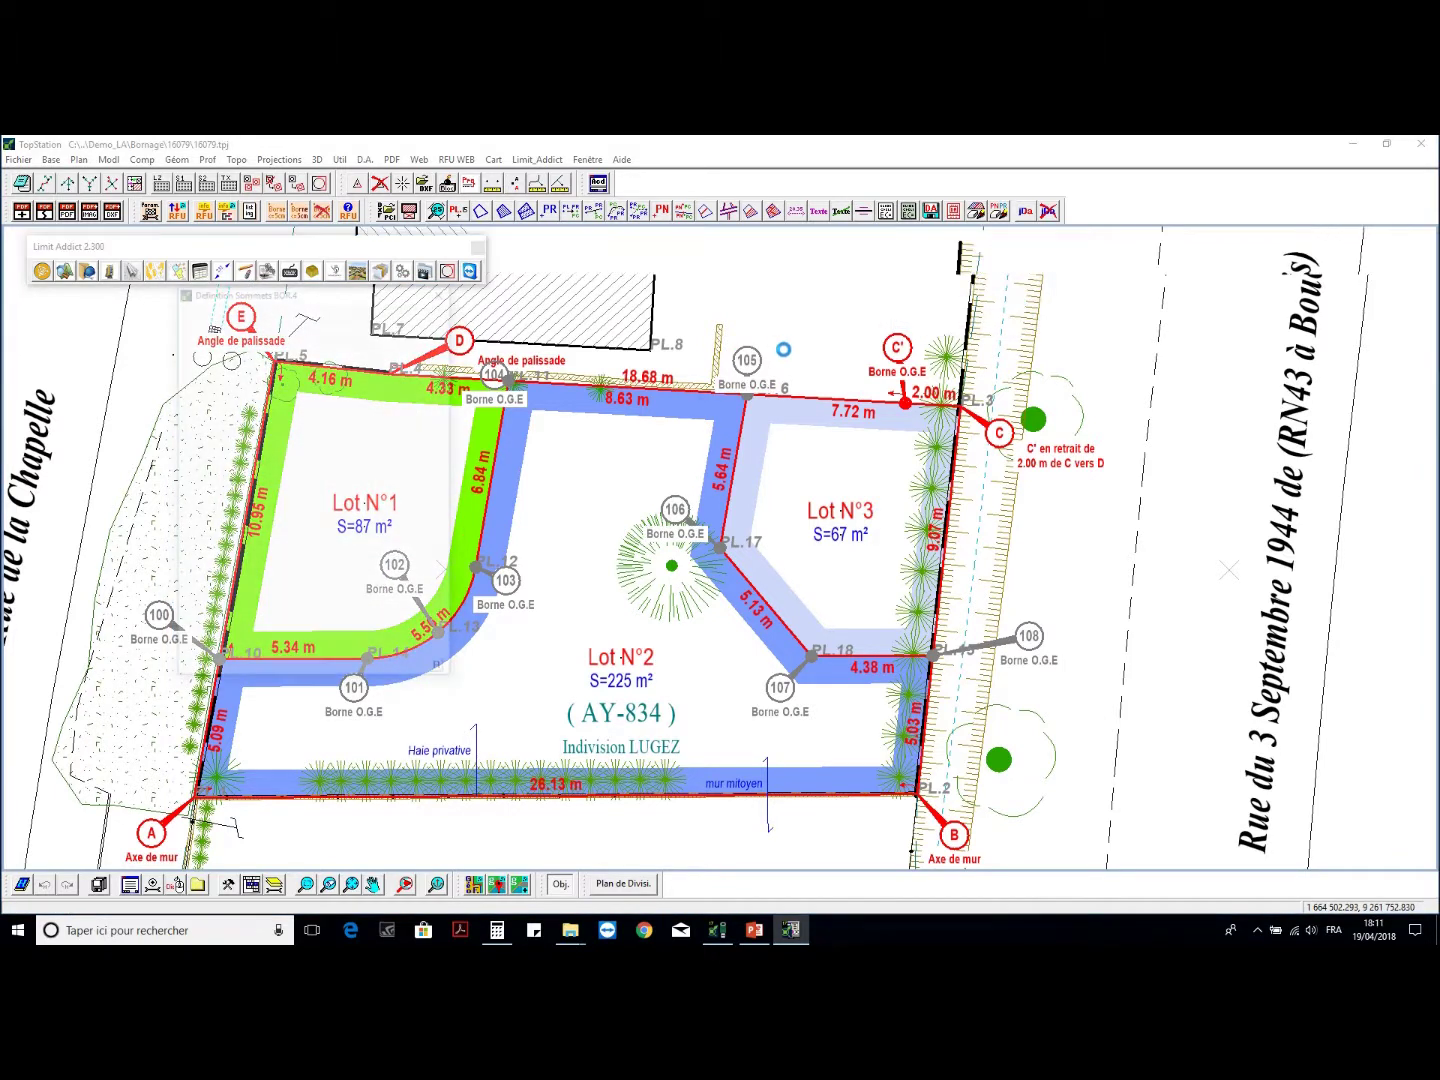
click(750, 507)
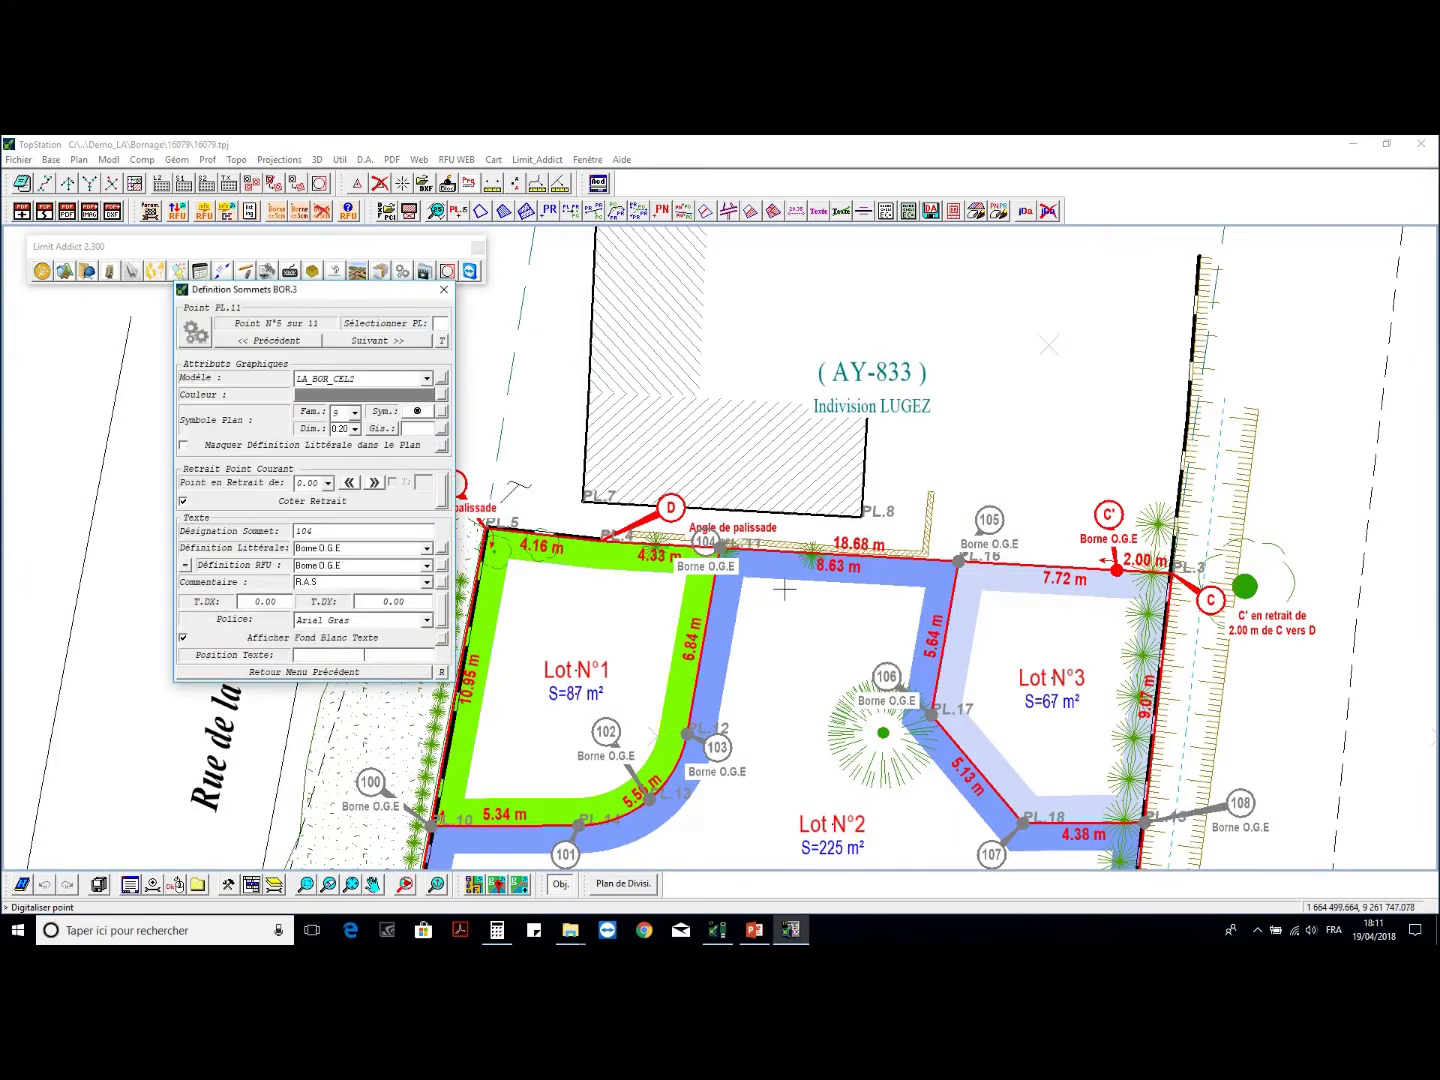
click(758, 586)
scroll(827, 514, up, 2)
scroll(808, 501, down, 2)
middle_drag(807, 498, 697, 458)
scroll(697, 457, down, 1)
scroll(697, 456, up, 3)
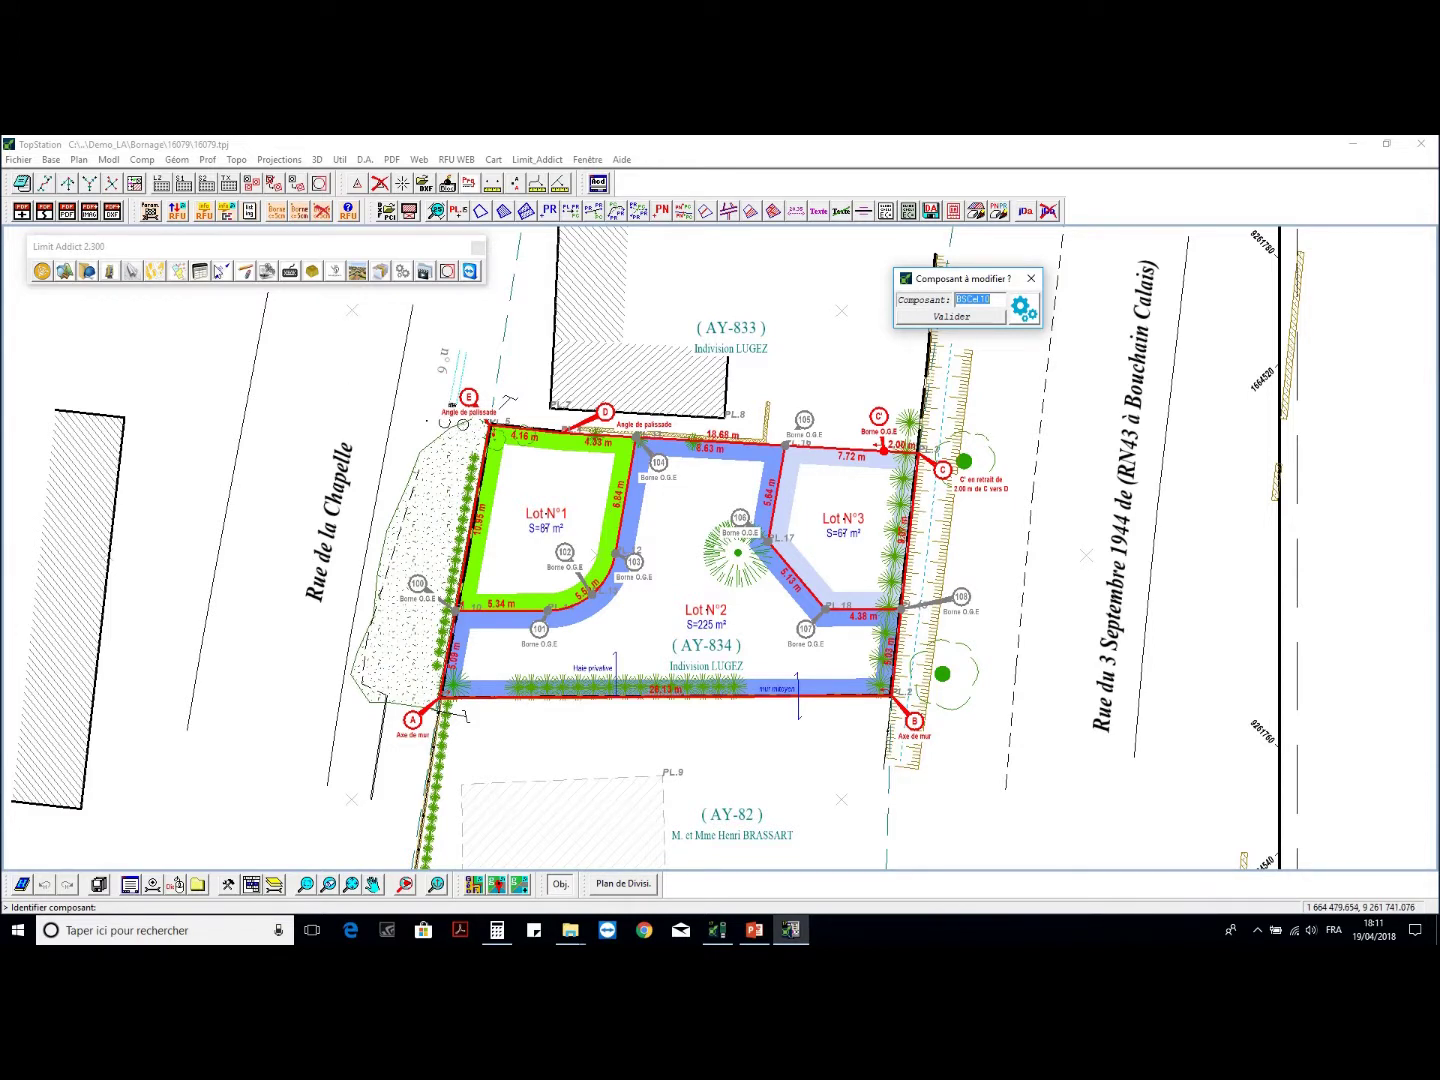
- Run the cadastral division with lot polygons BOR.2, BOR.3 and BOR.4, using CadPar.450 as the old parcel
click(178, 271)
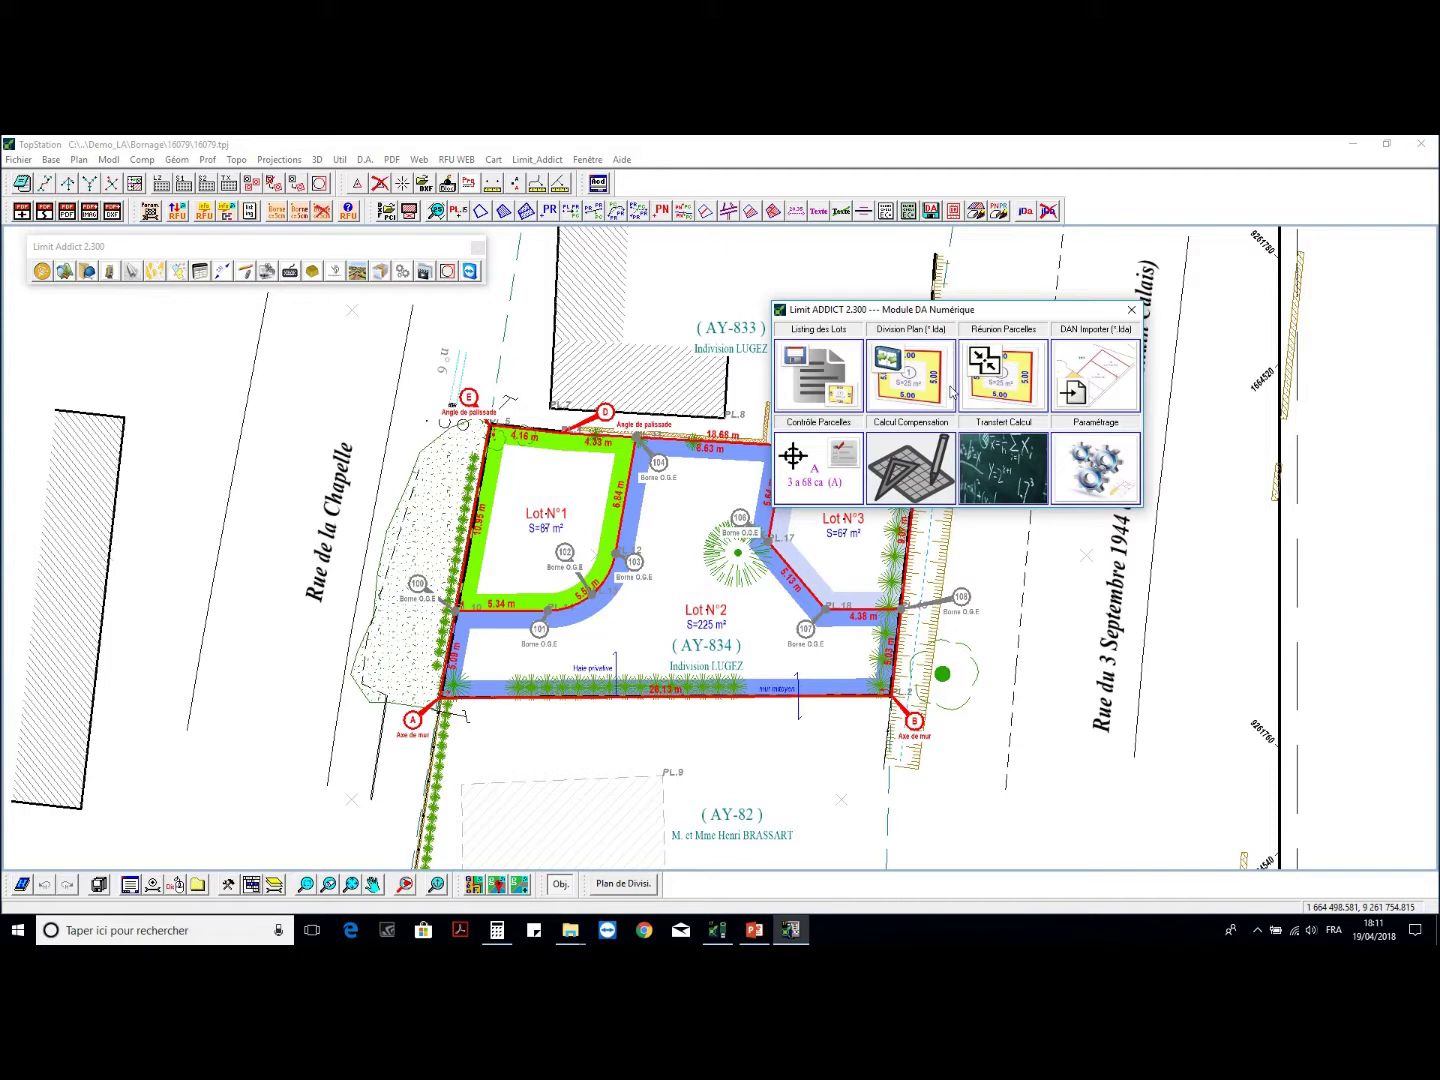
click(940, 365)
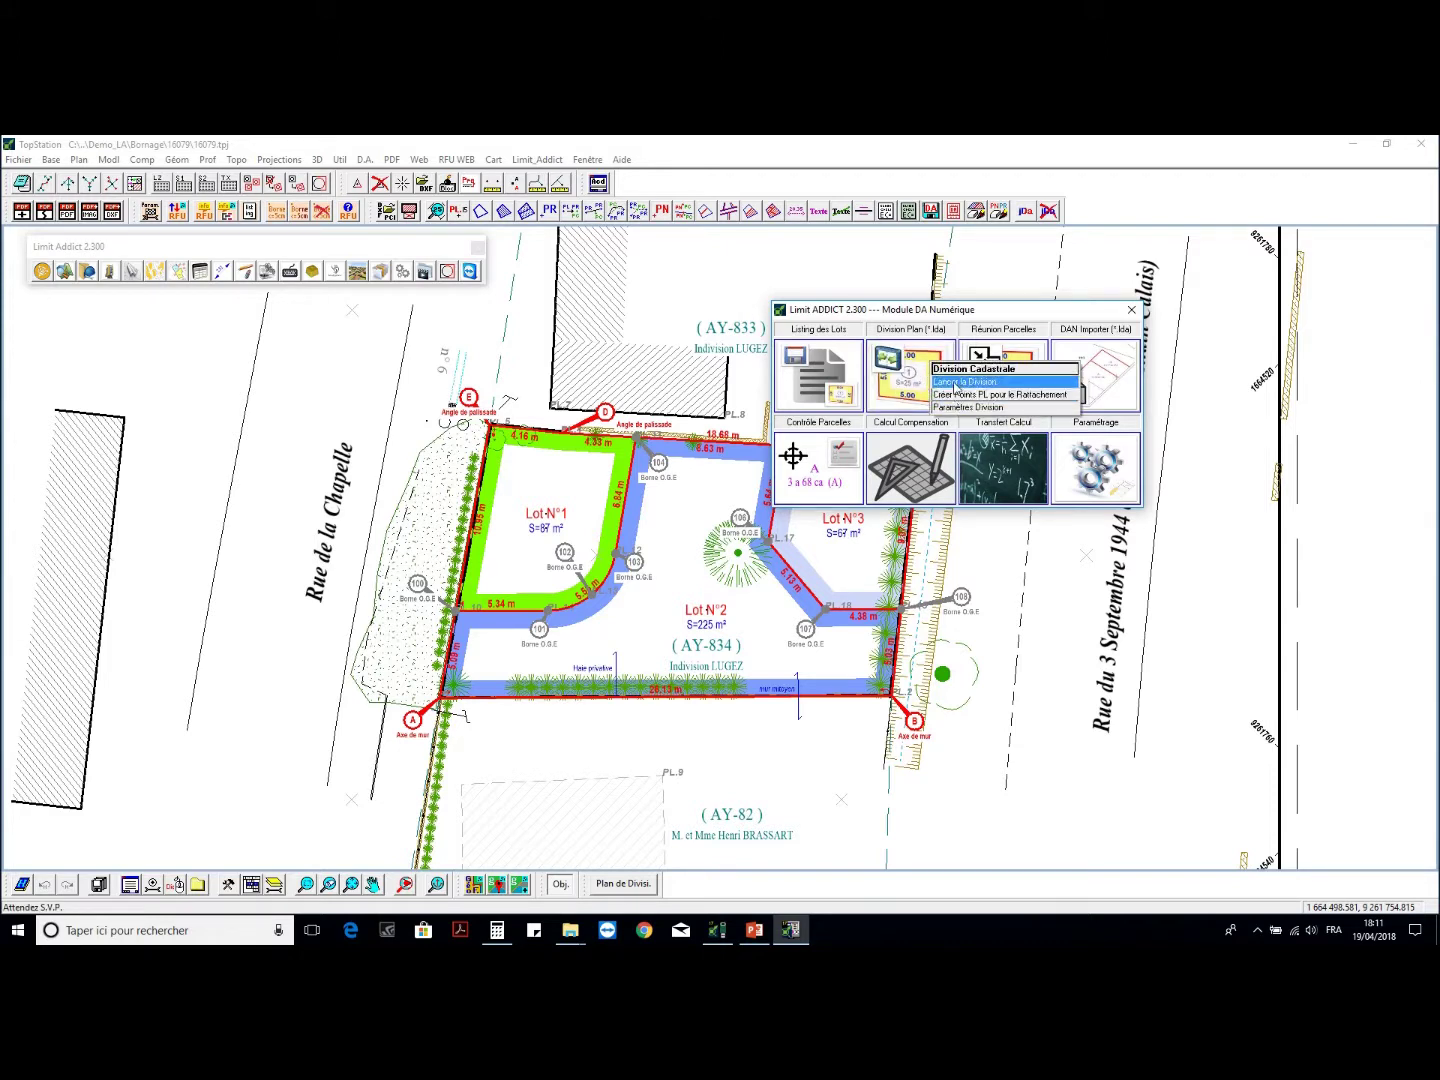
click(960, 372)
double_click(913, 333)
scroll(697, 585, up, 2)
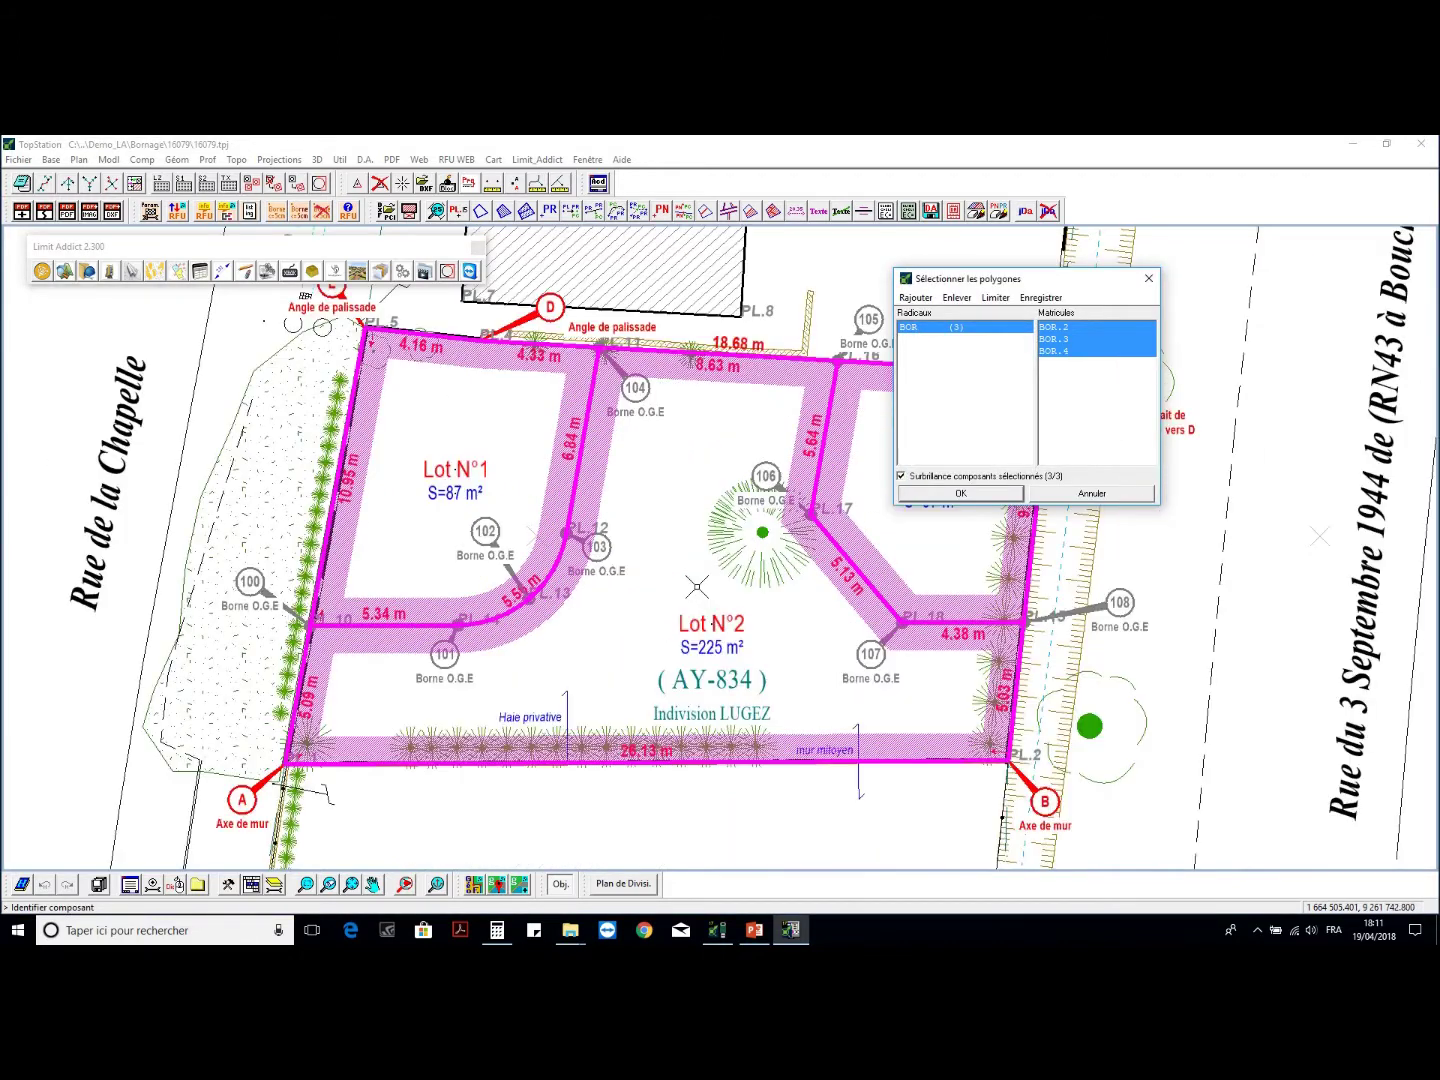
key(Return)
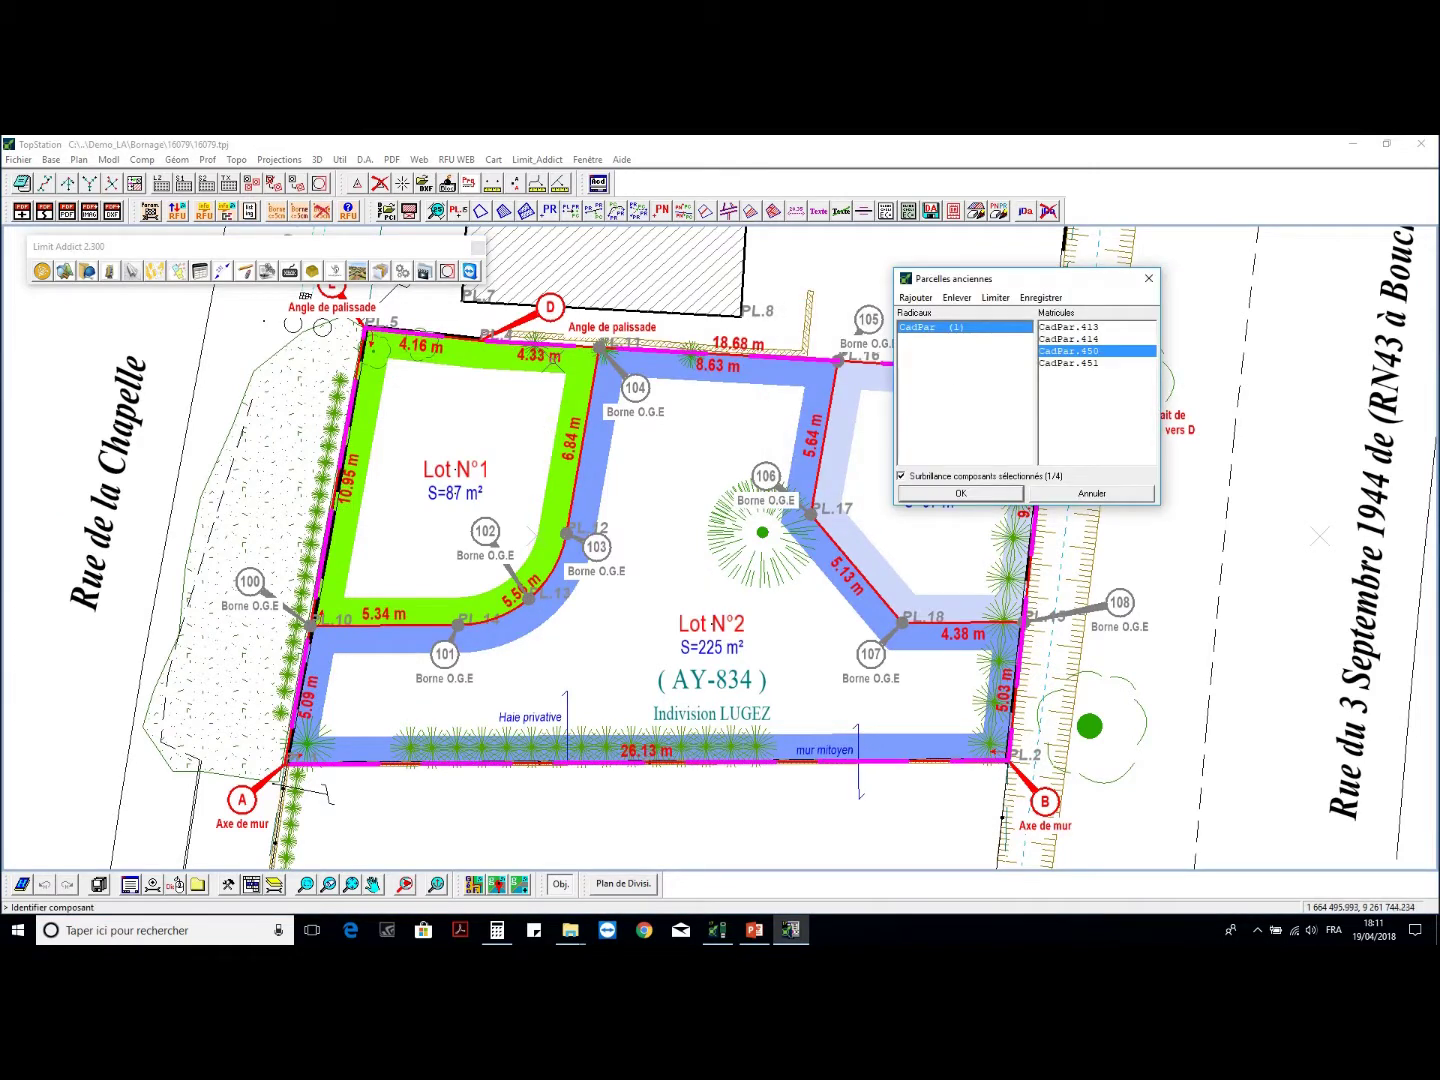
click(960, 493)
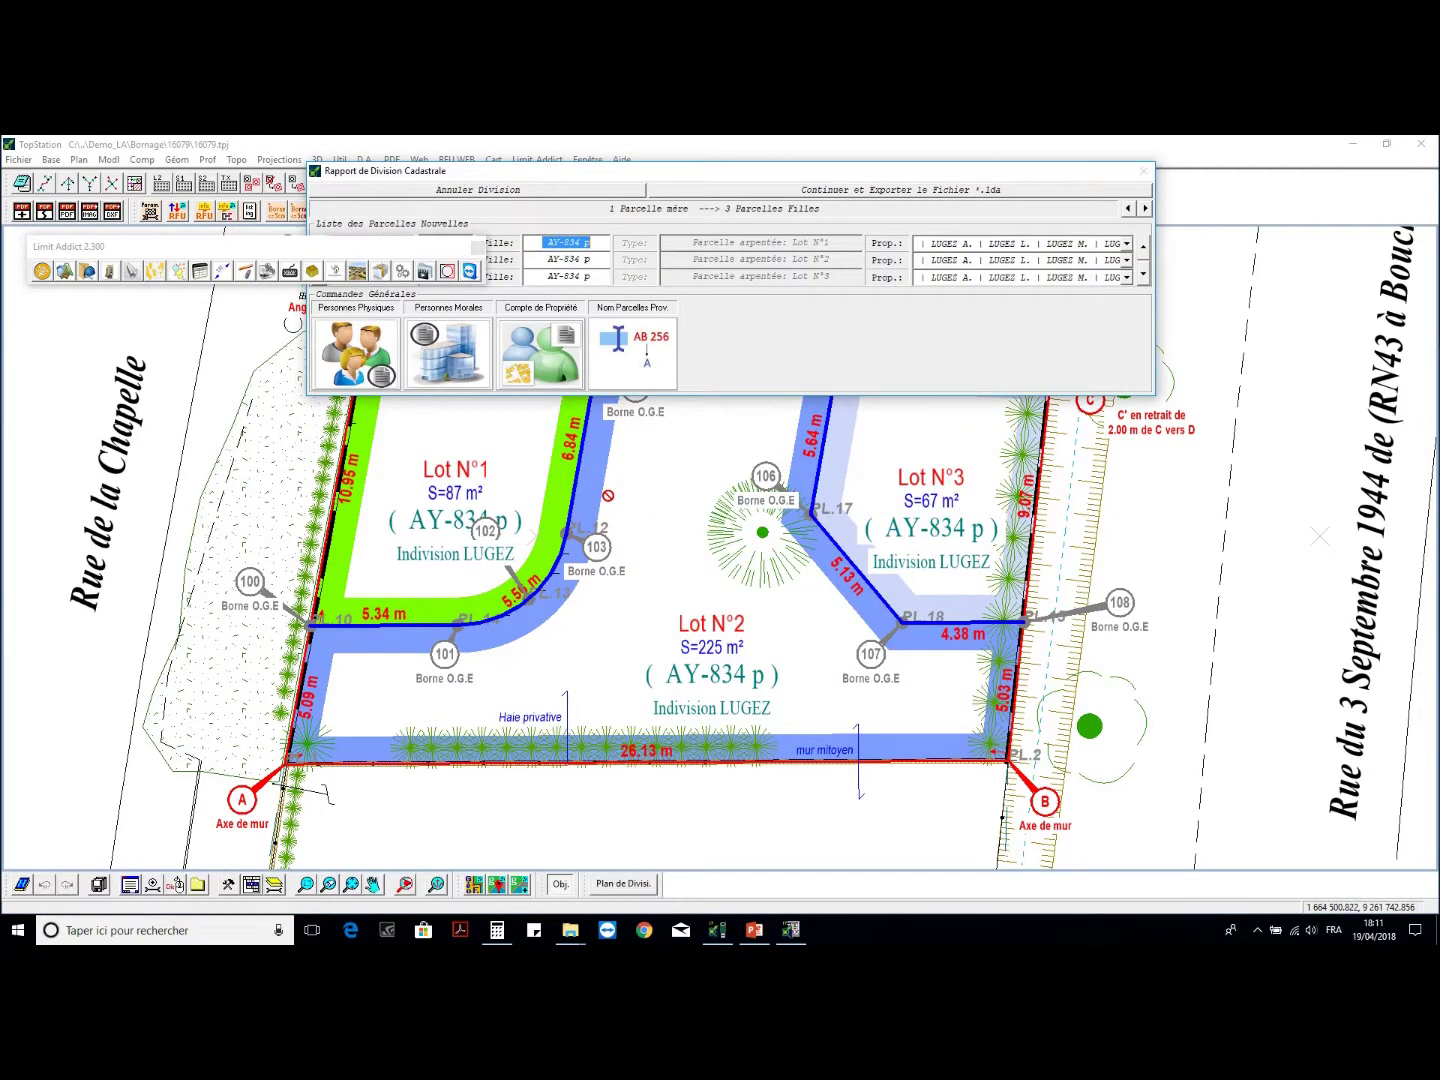
- Renumber the new parcels provisionally with letters A, B and C, and set the owner of A and C to Futur Acquéreur
click(638, 350)
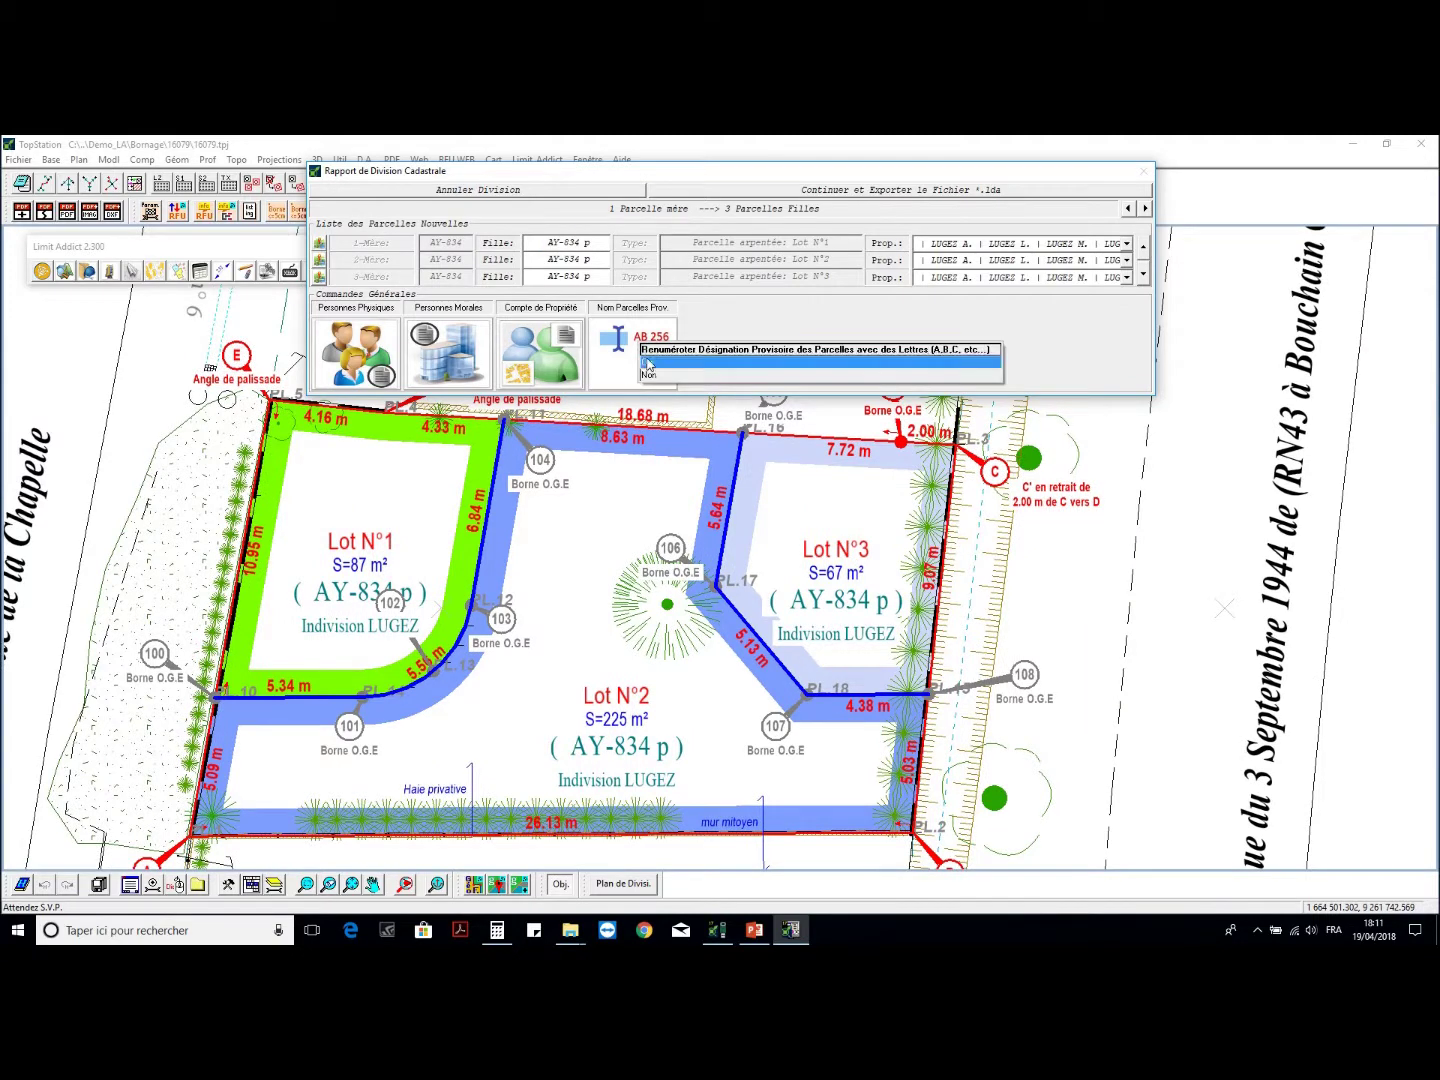
click(1126, 243)
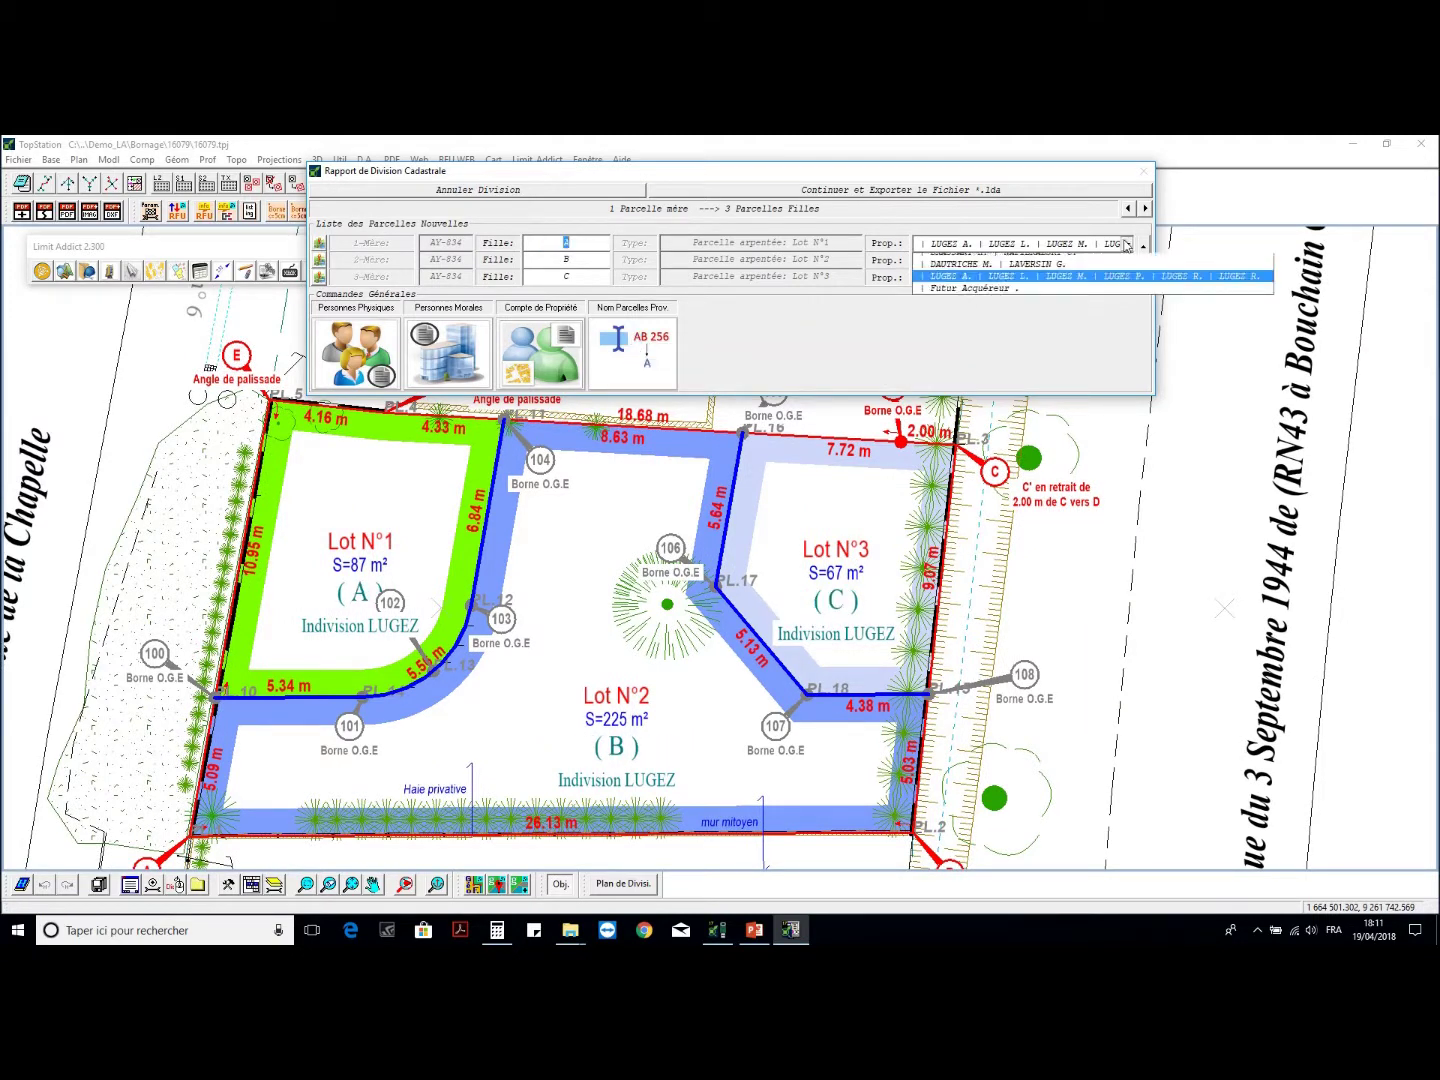
click(1078, 300)
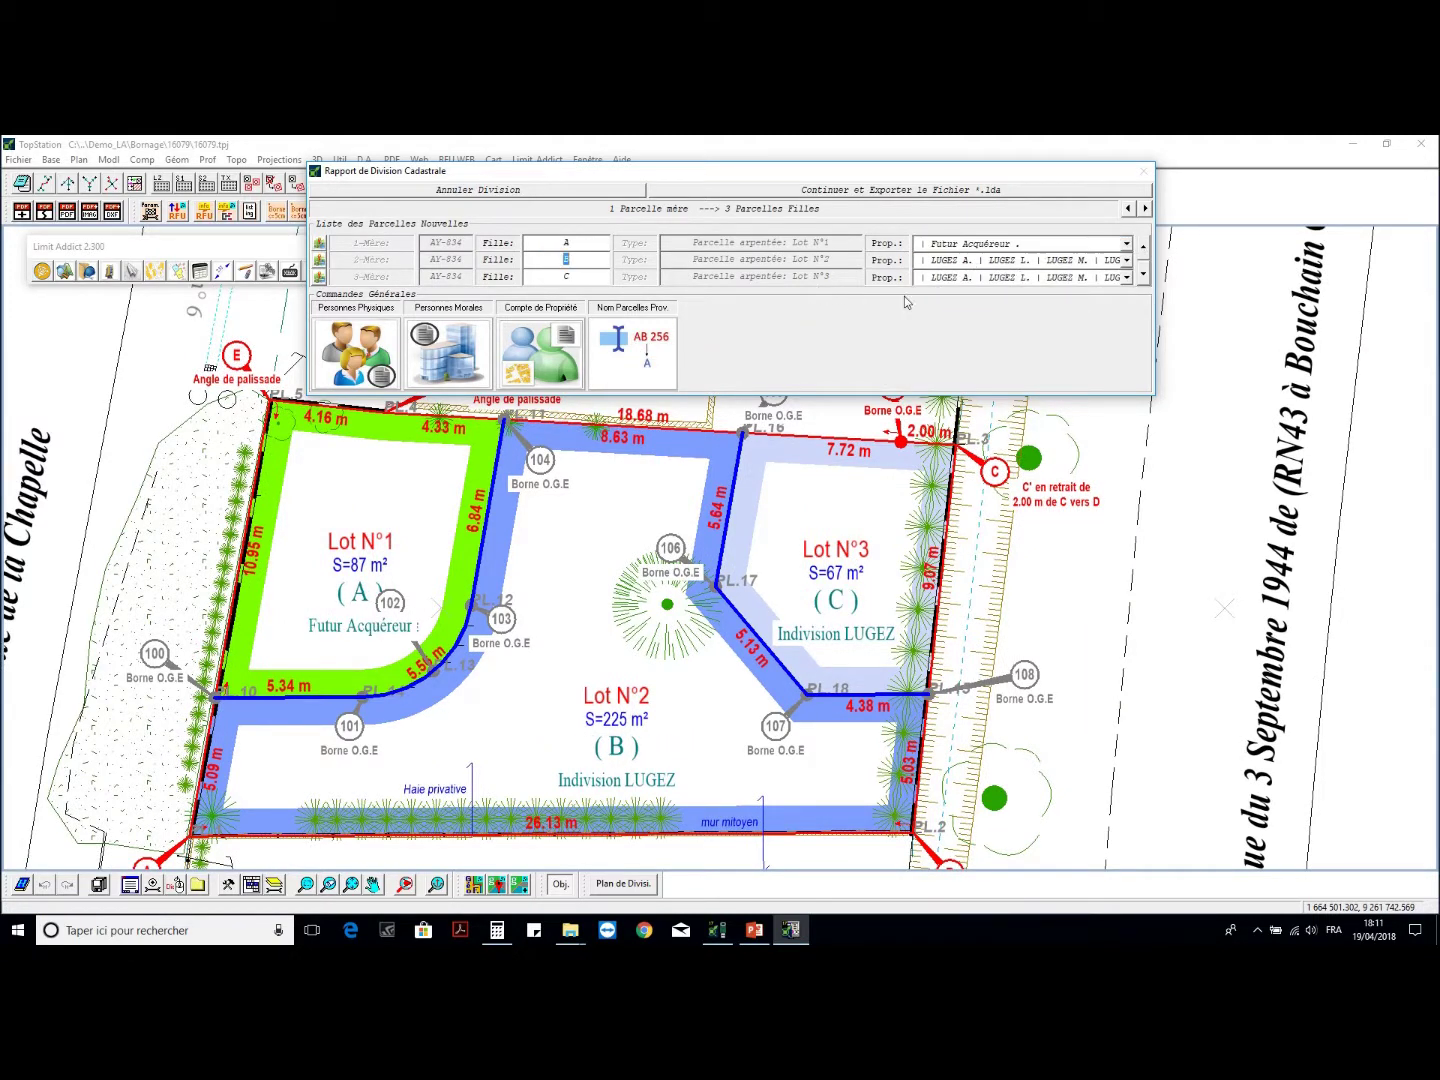
click(1126, 277)
click(998, 327)
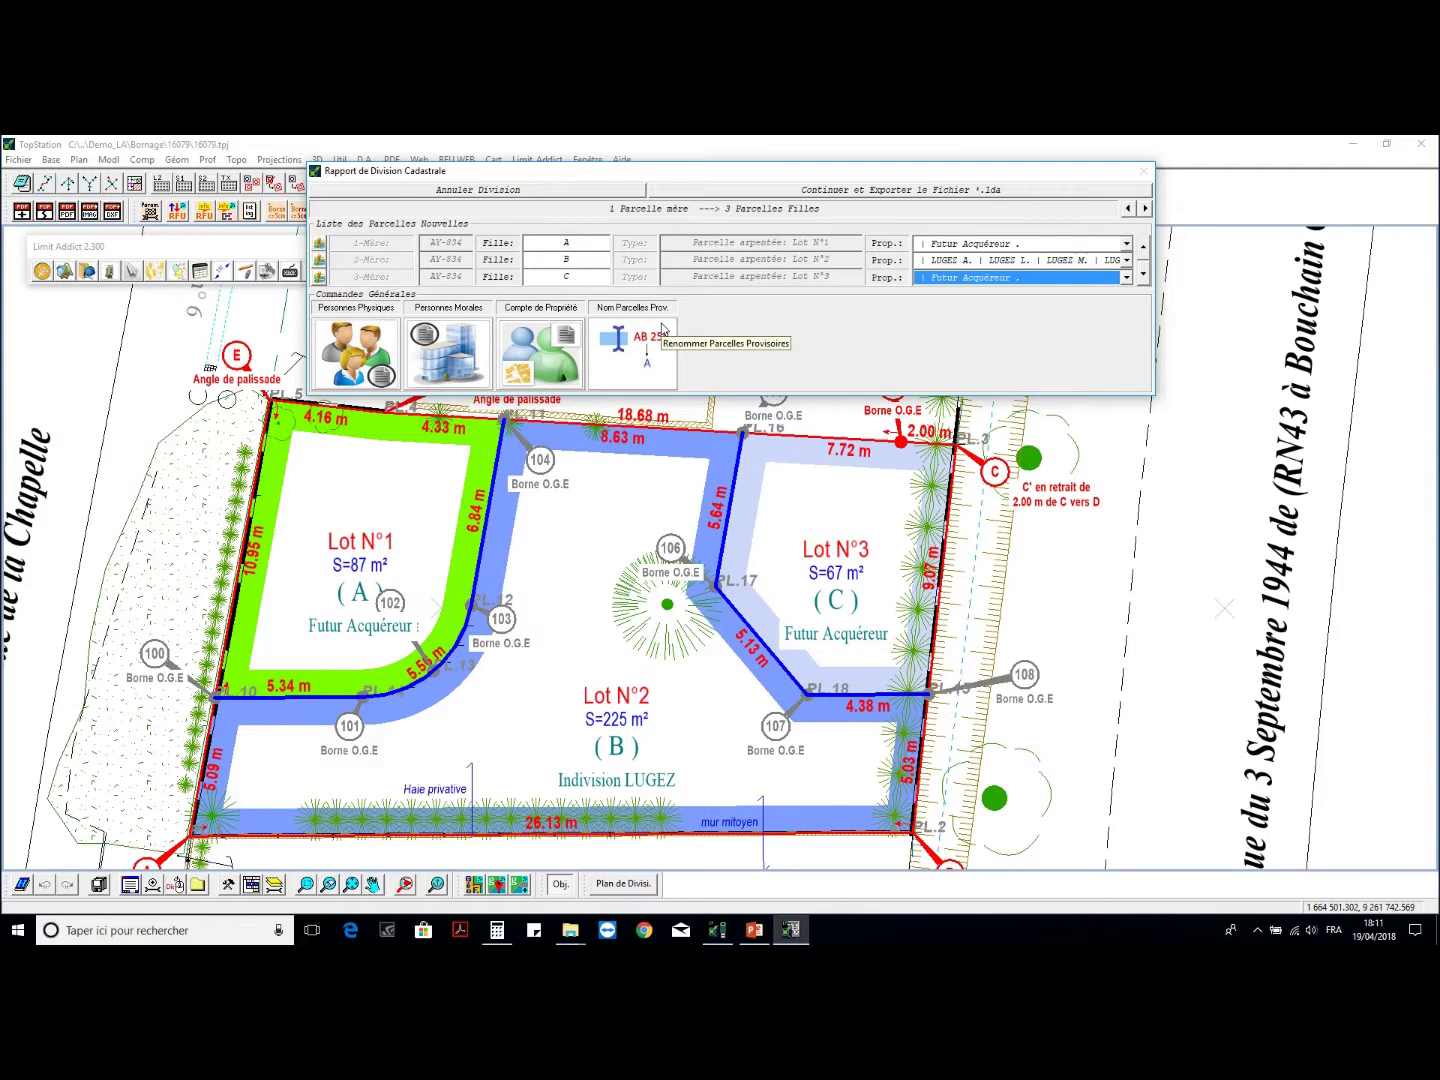
- Continue the division with the file export and save the listing 16079-Listing-DA.txt under the 16079 folder
click(810, 197)
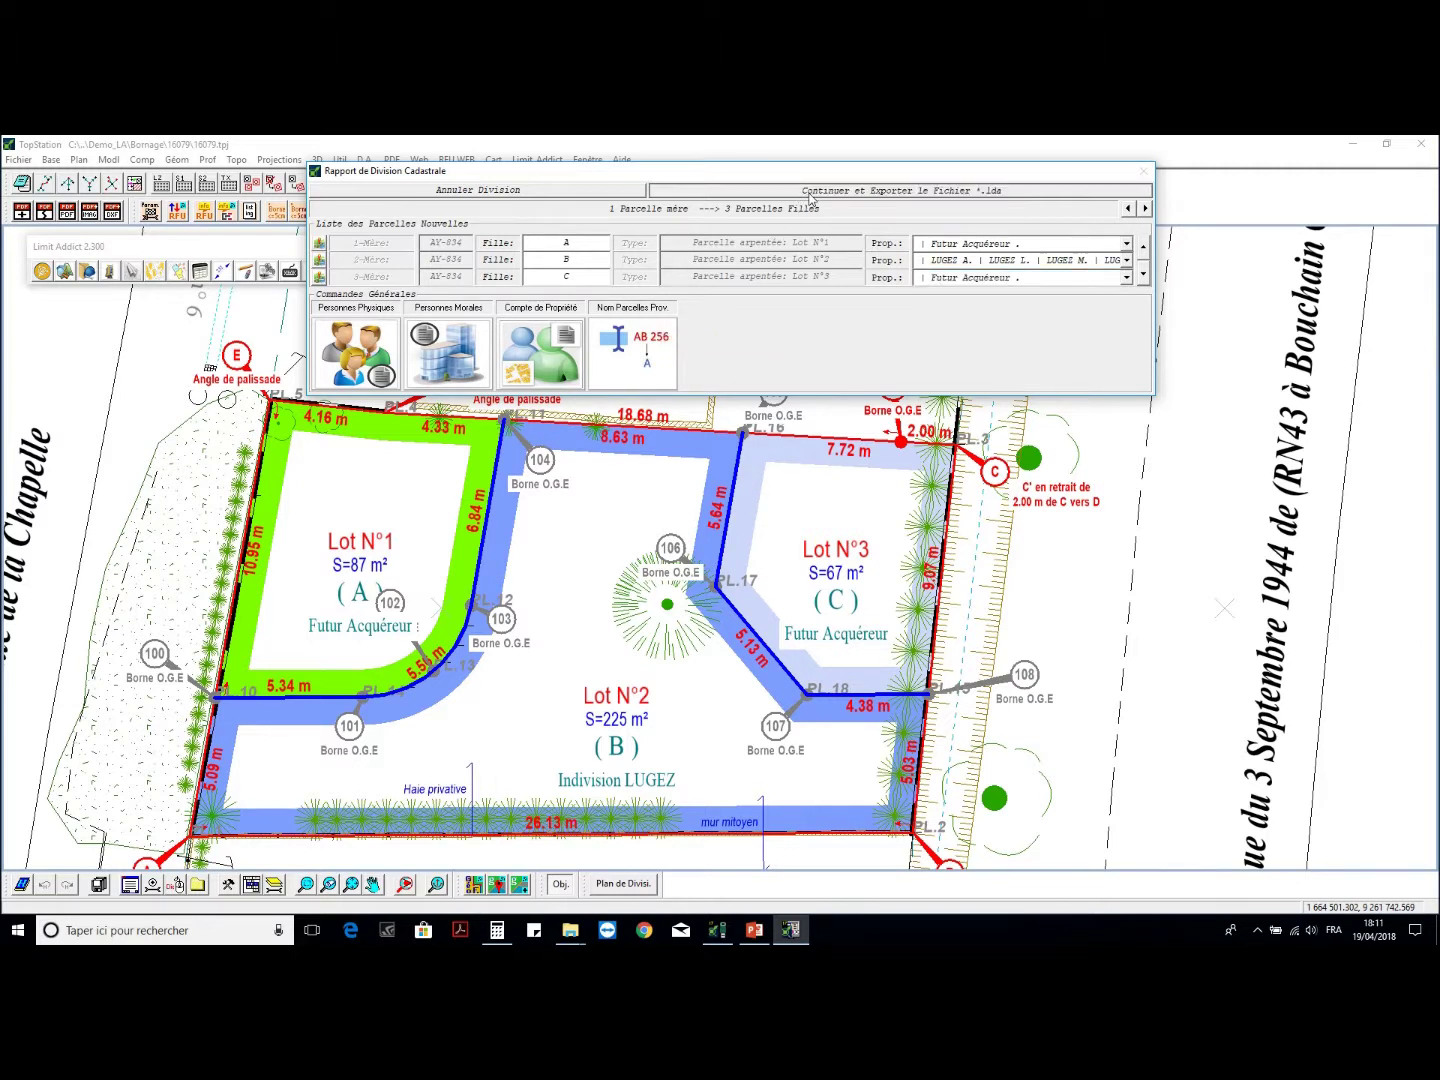
click(1051, 548)
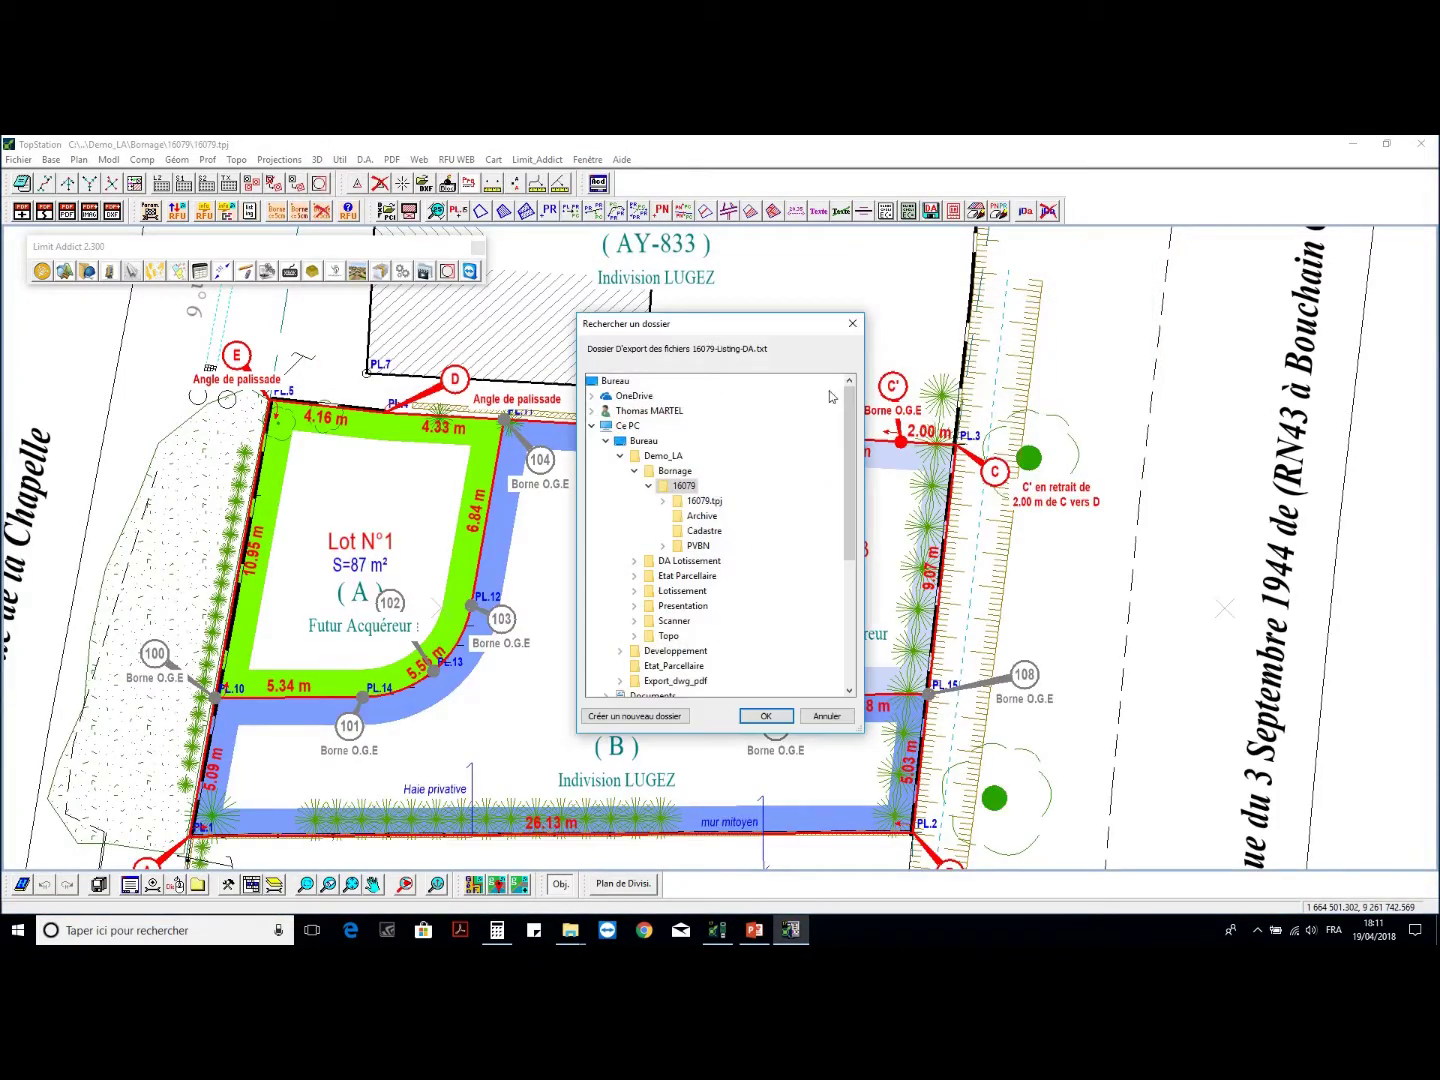
click(764, 716)
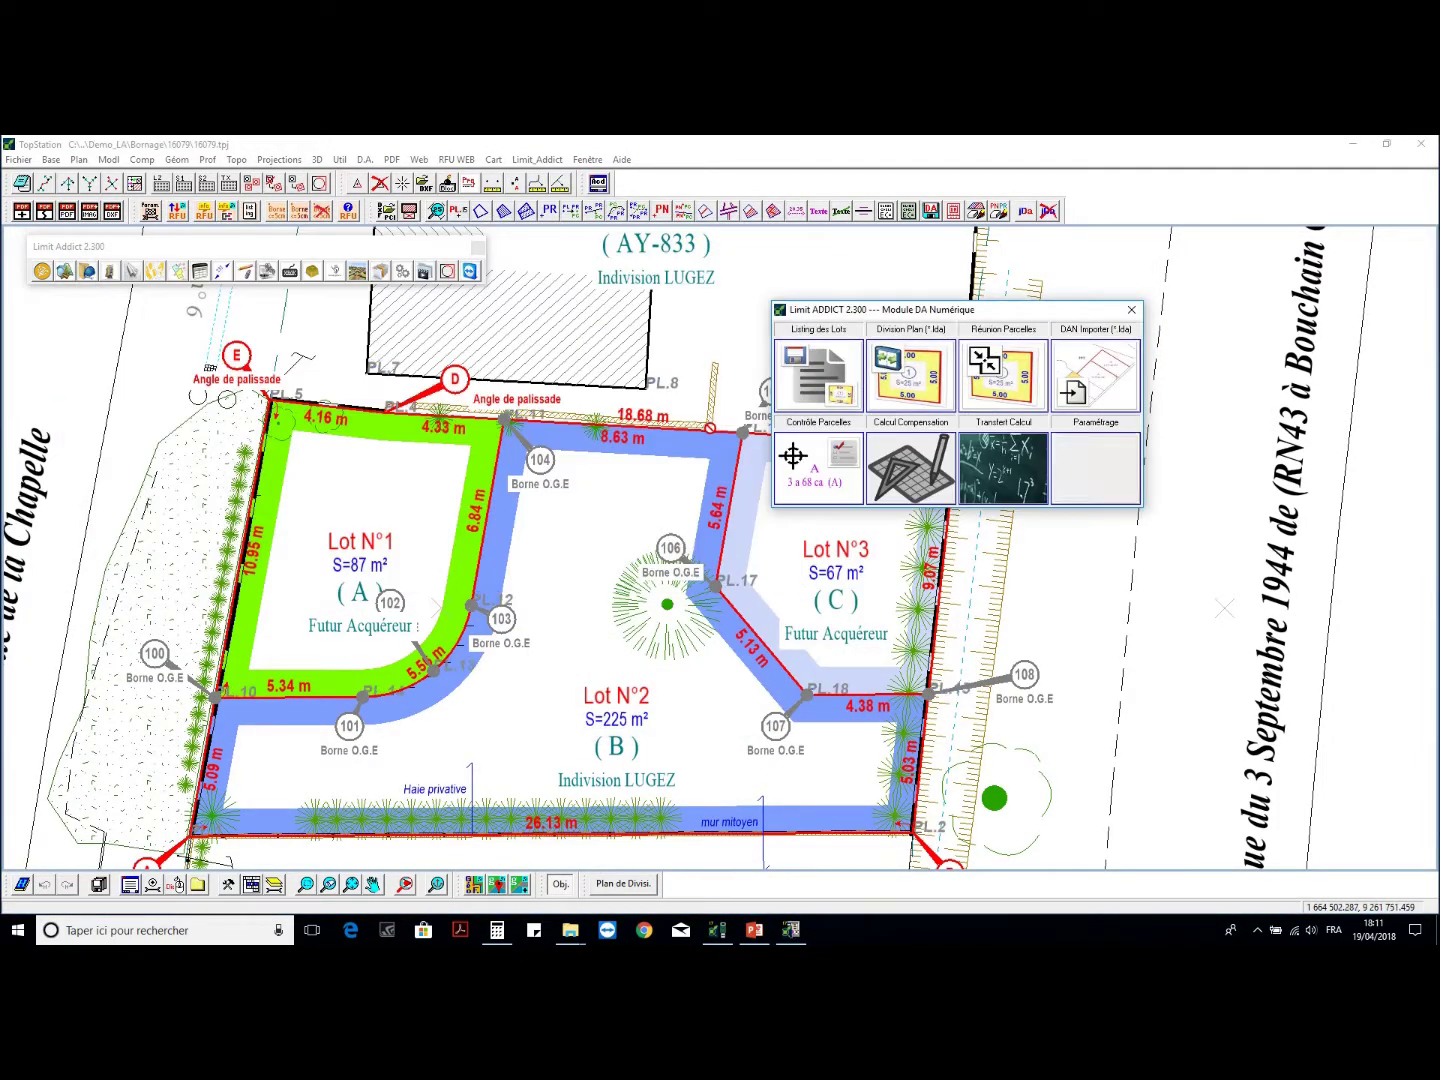
- Review the lots' segments, distances and areas in 16079-Listing-DA.txt from the DA folder
double_click(858, 500)
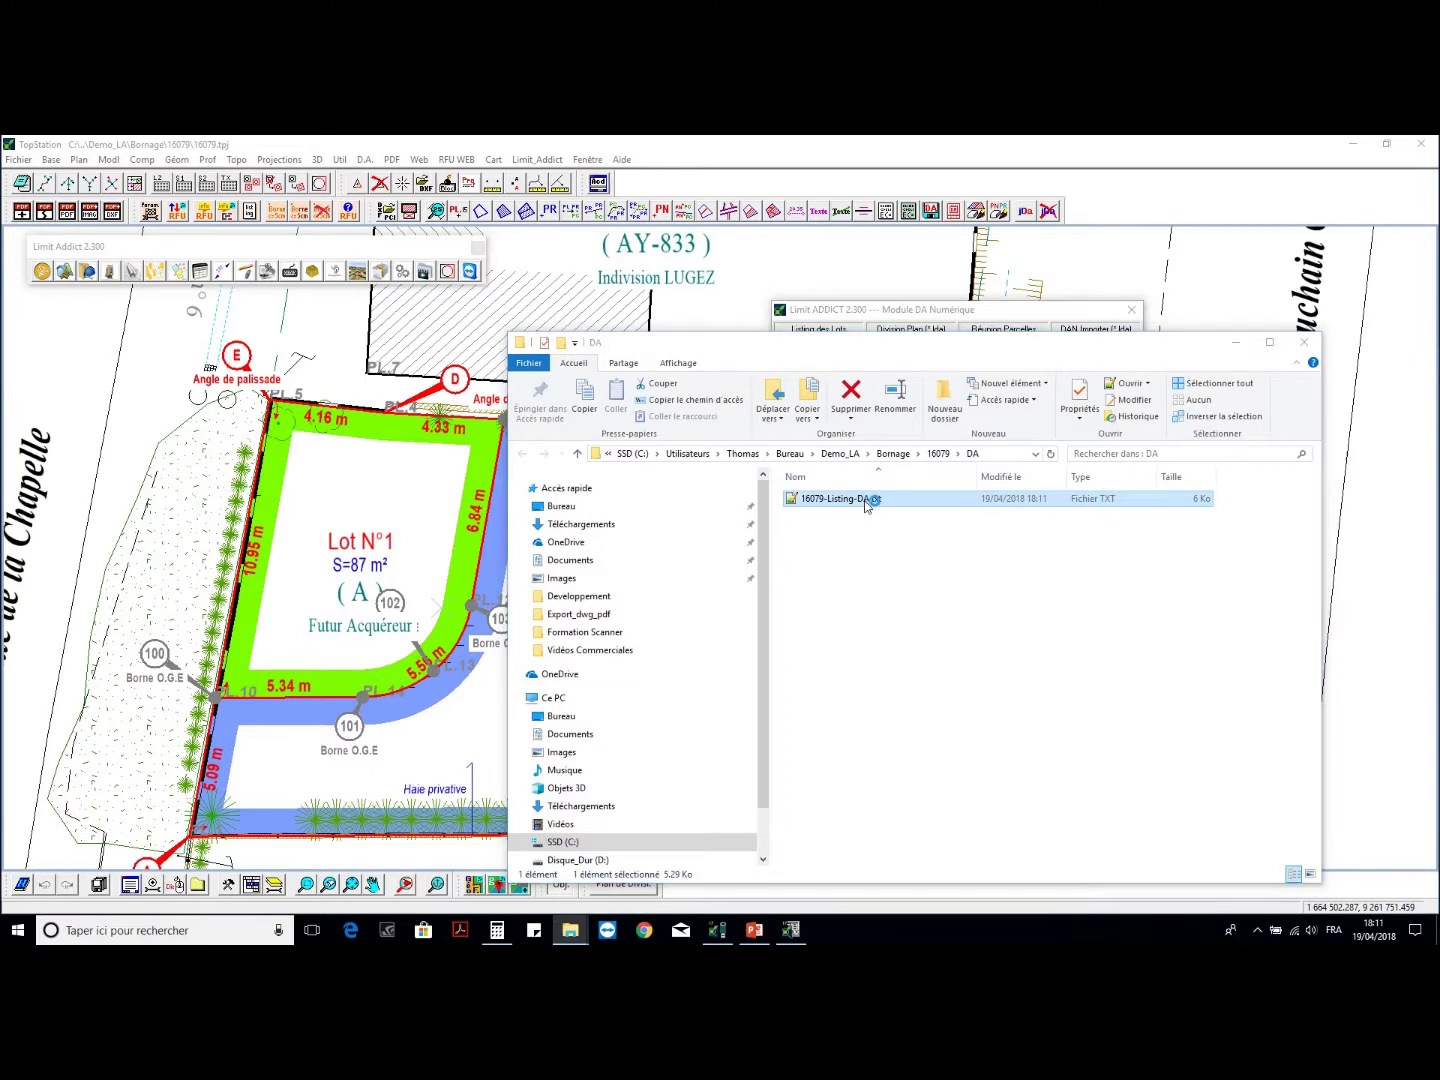
scroll(214, 362, down, 14)
scroll(221, 397, up, 4)
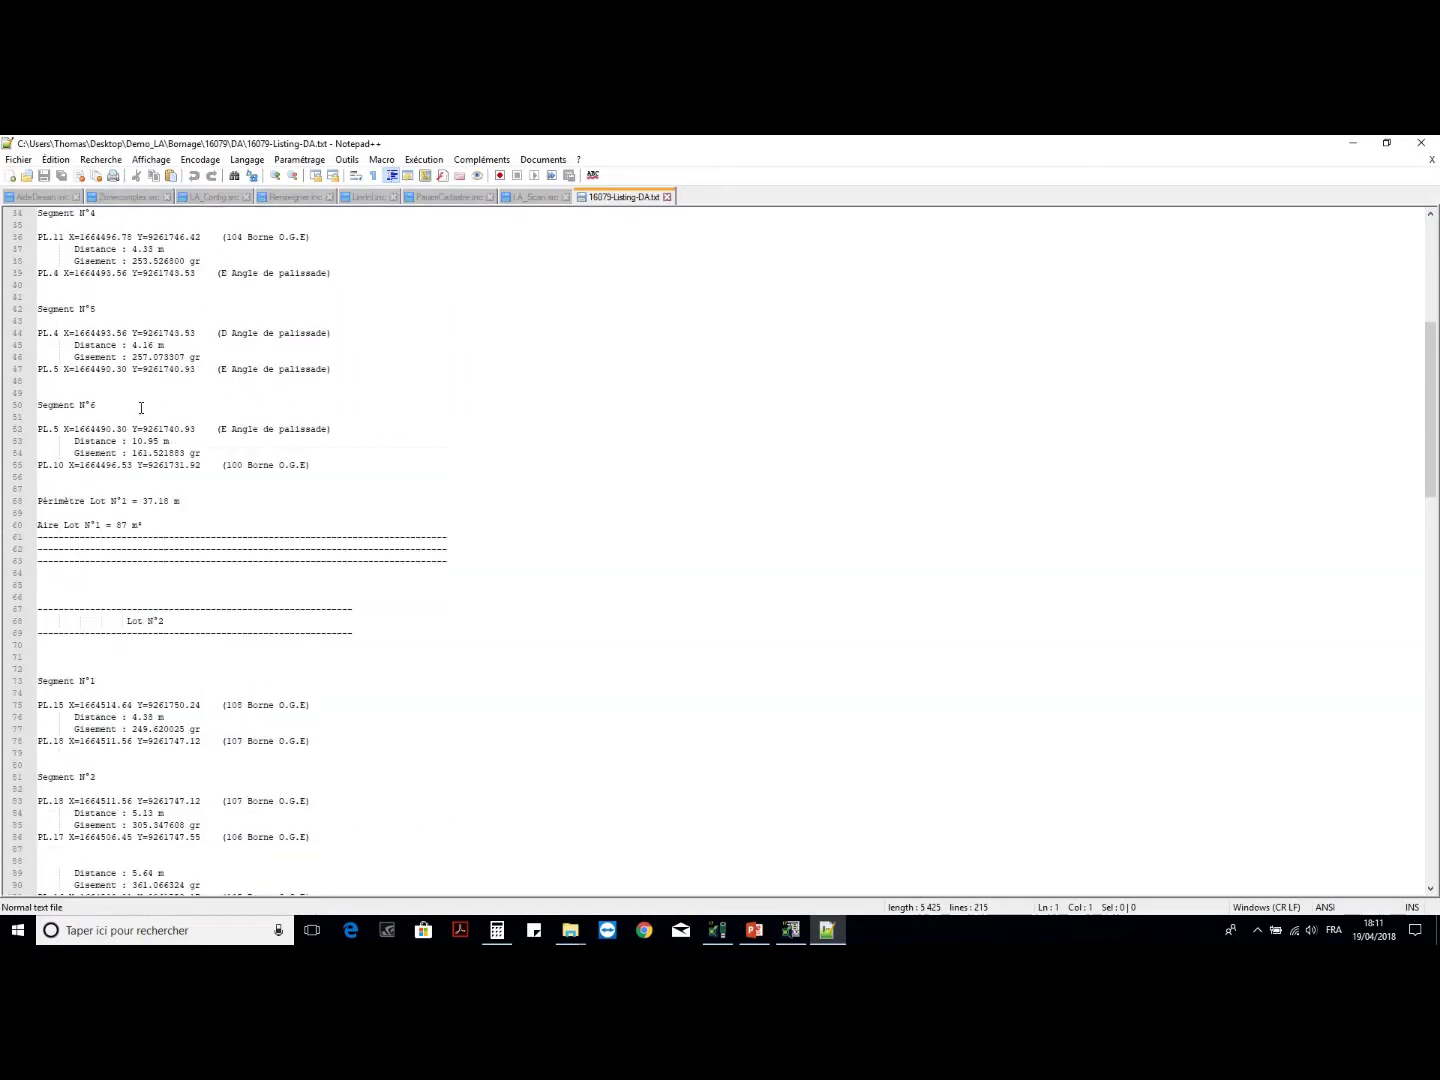
click(1420, 143)
click(1420, 143)
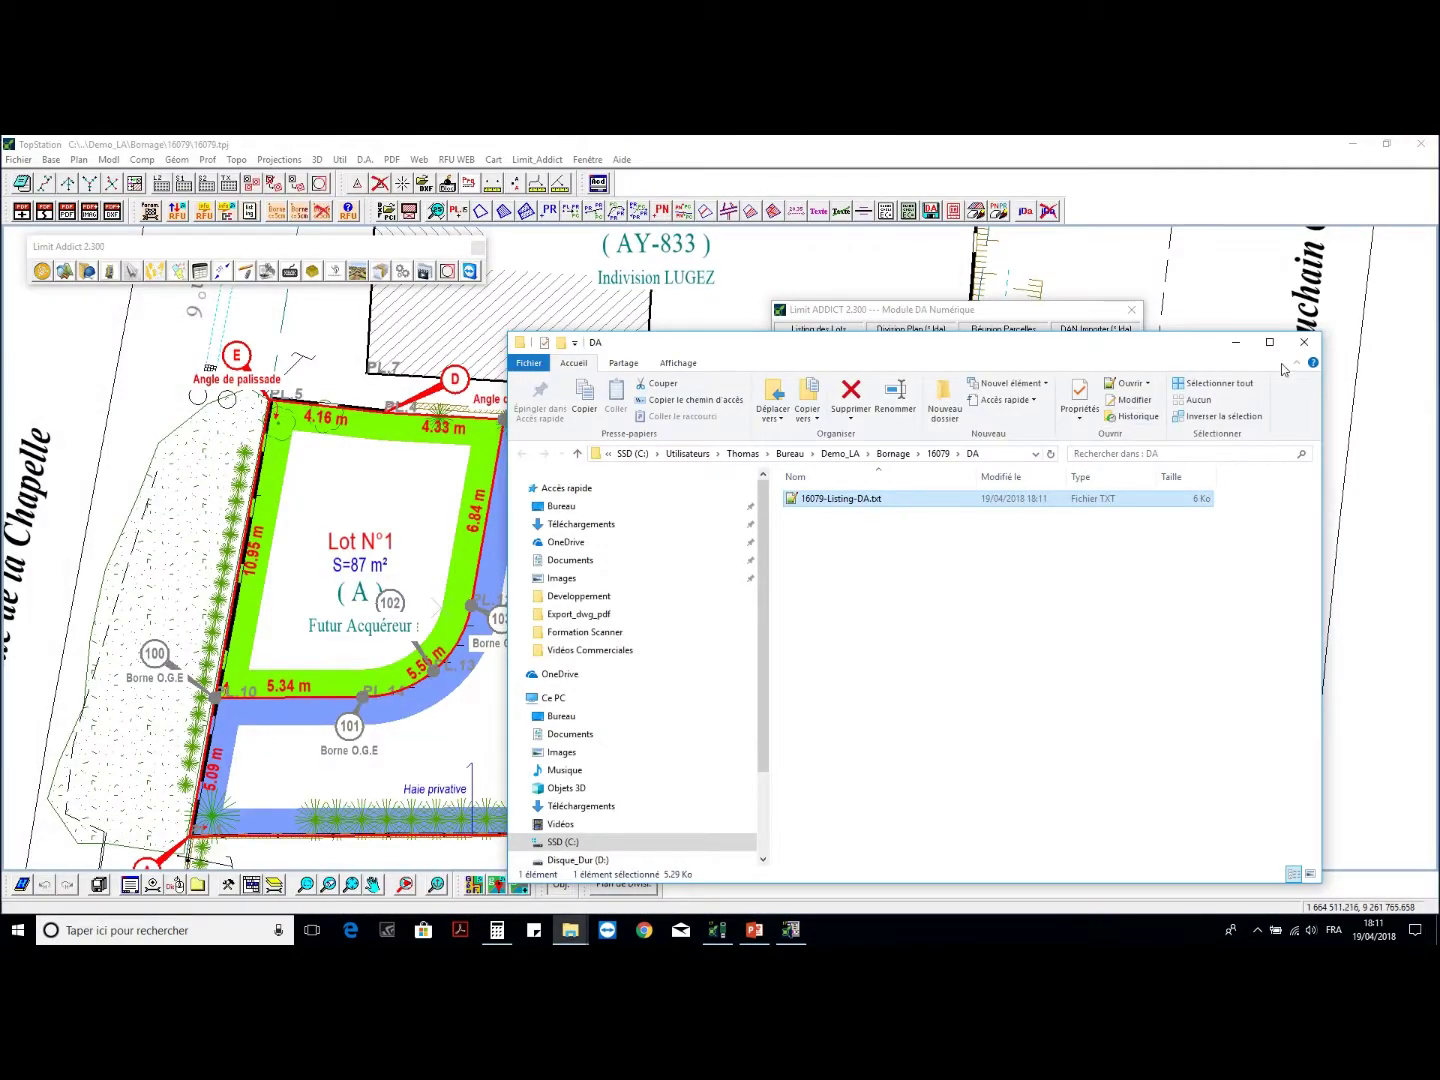
click(1298, 320)
- Start a Masses table containing Lot N°1, Lot N°2 and Lot N°3
scroll(640, 475, down, 3)
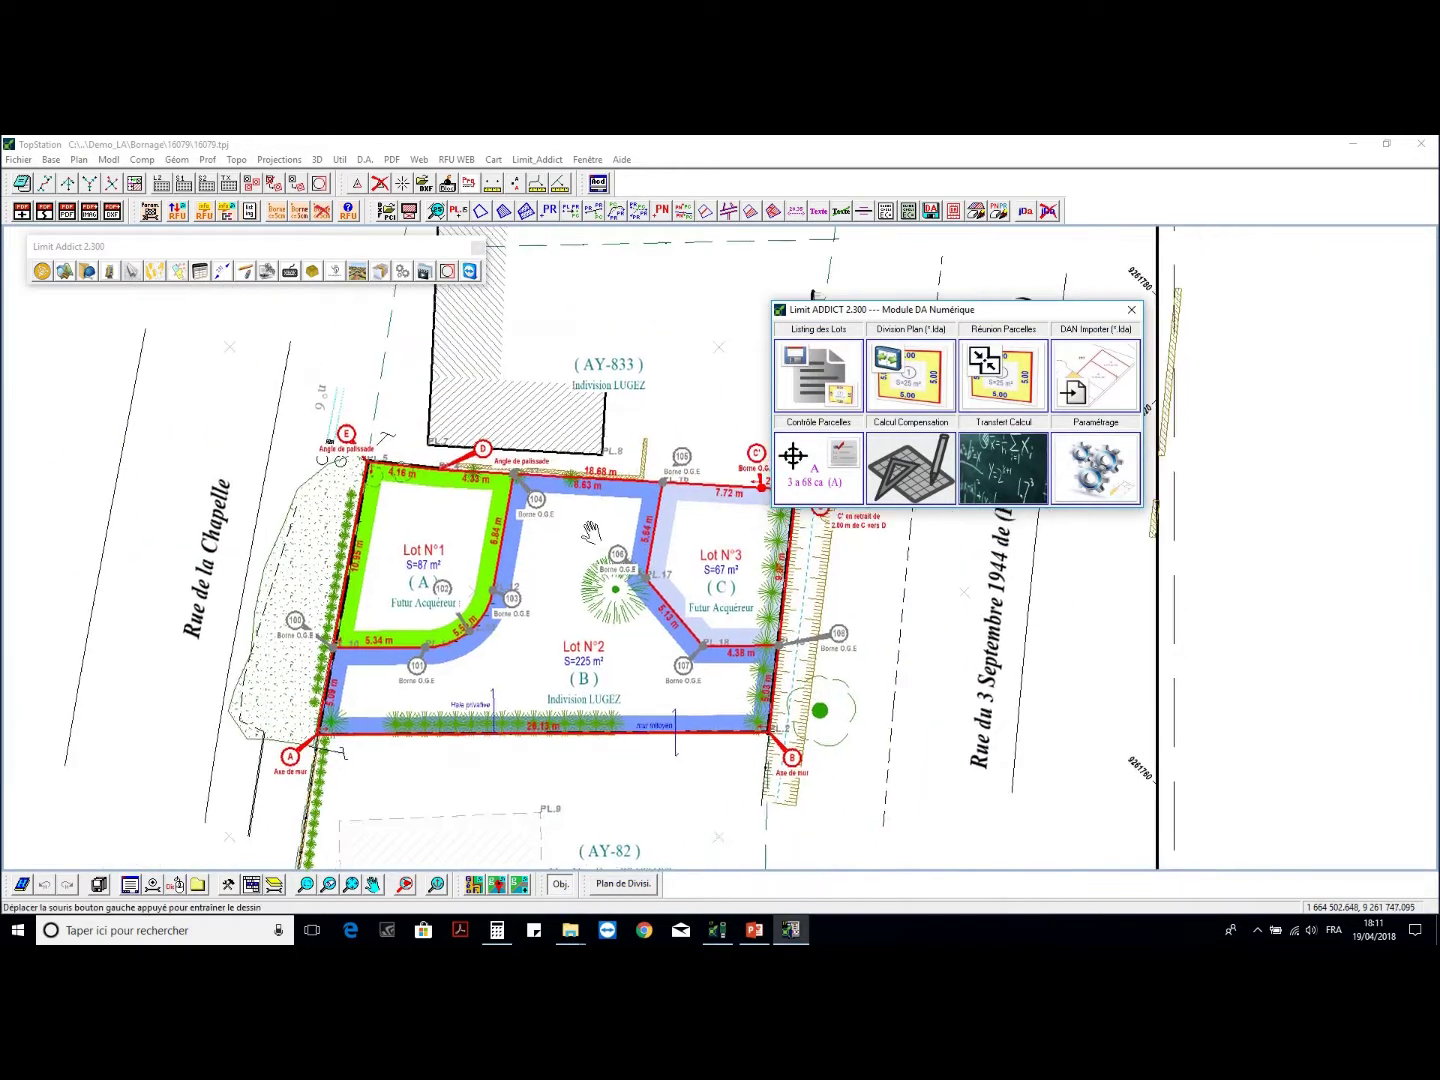
scroll(581, 521, up, 2)
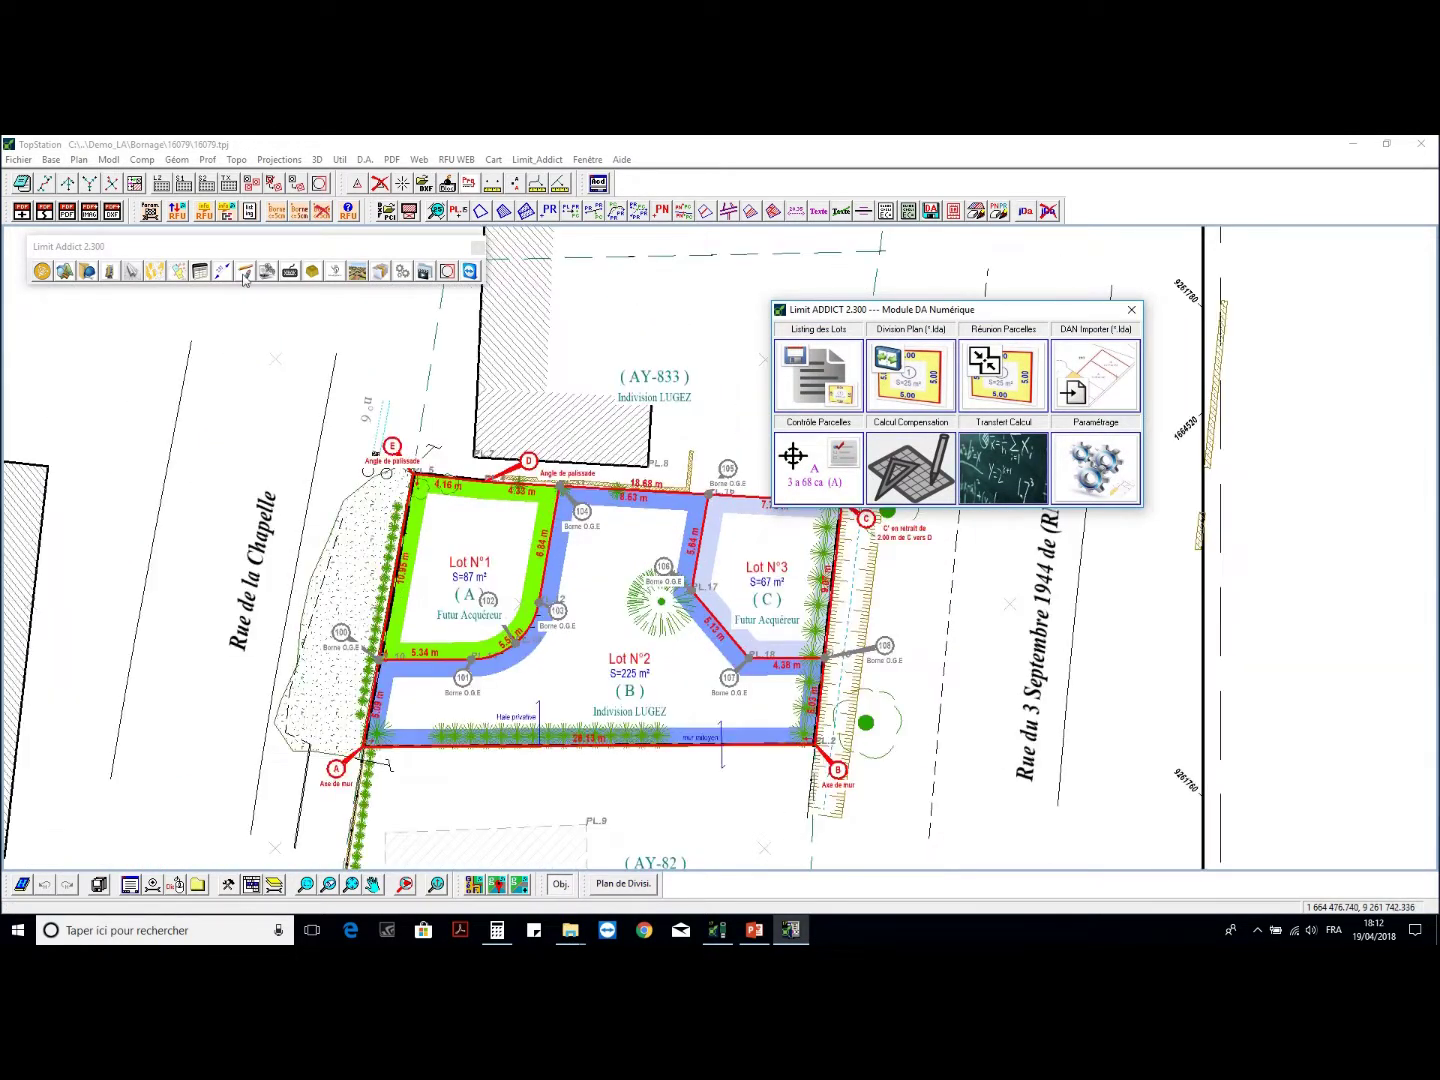
click(199, 276)
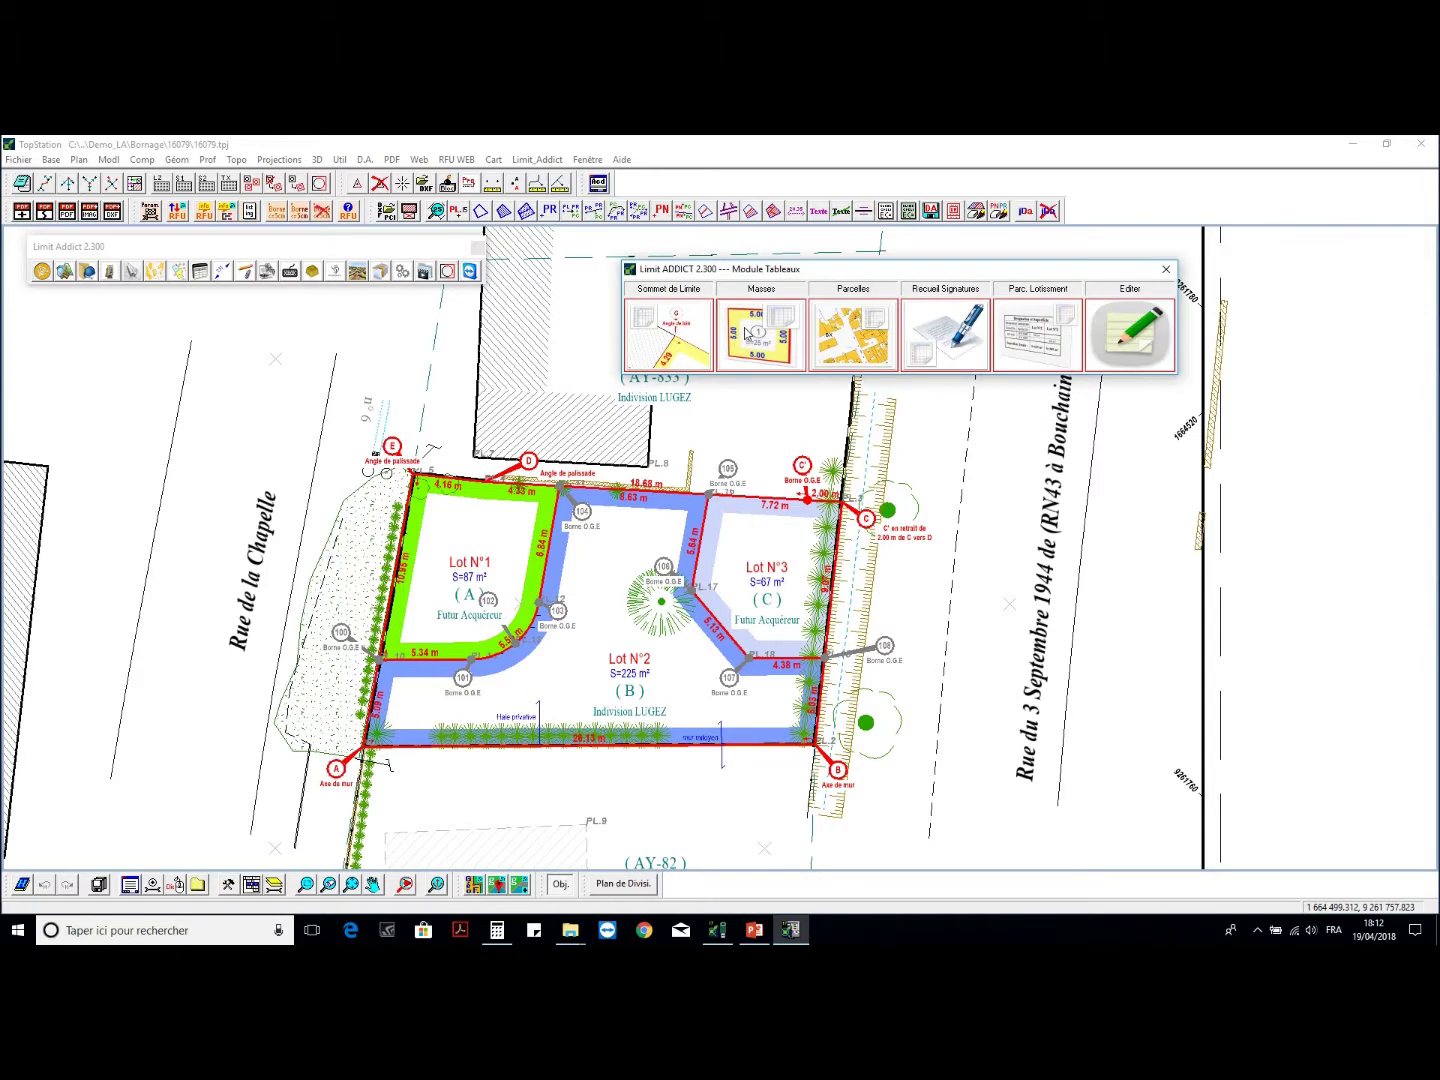
click(768, 356)
click(1025, 388)
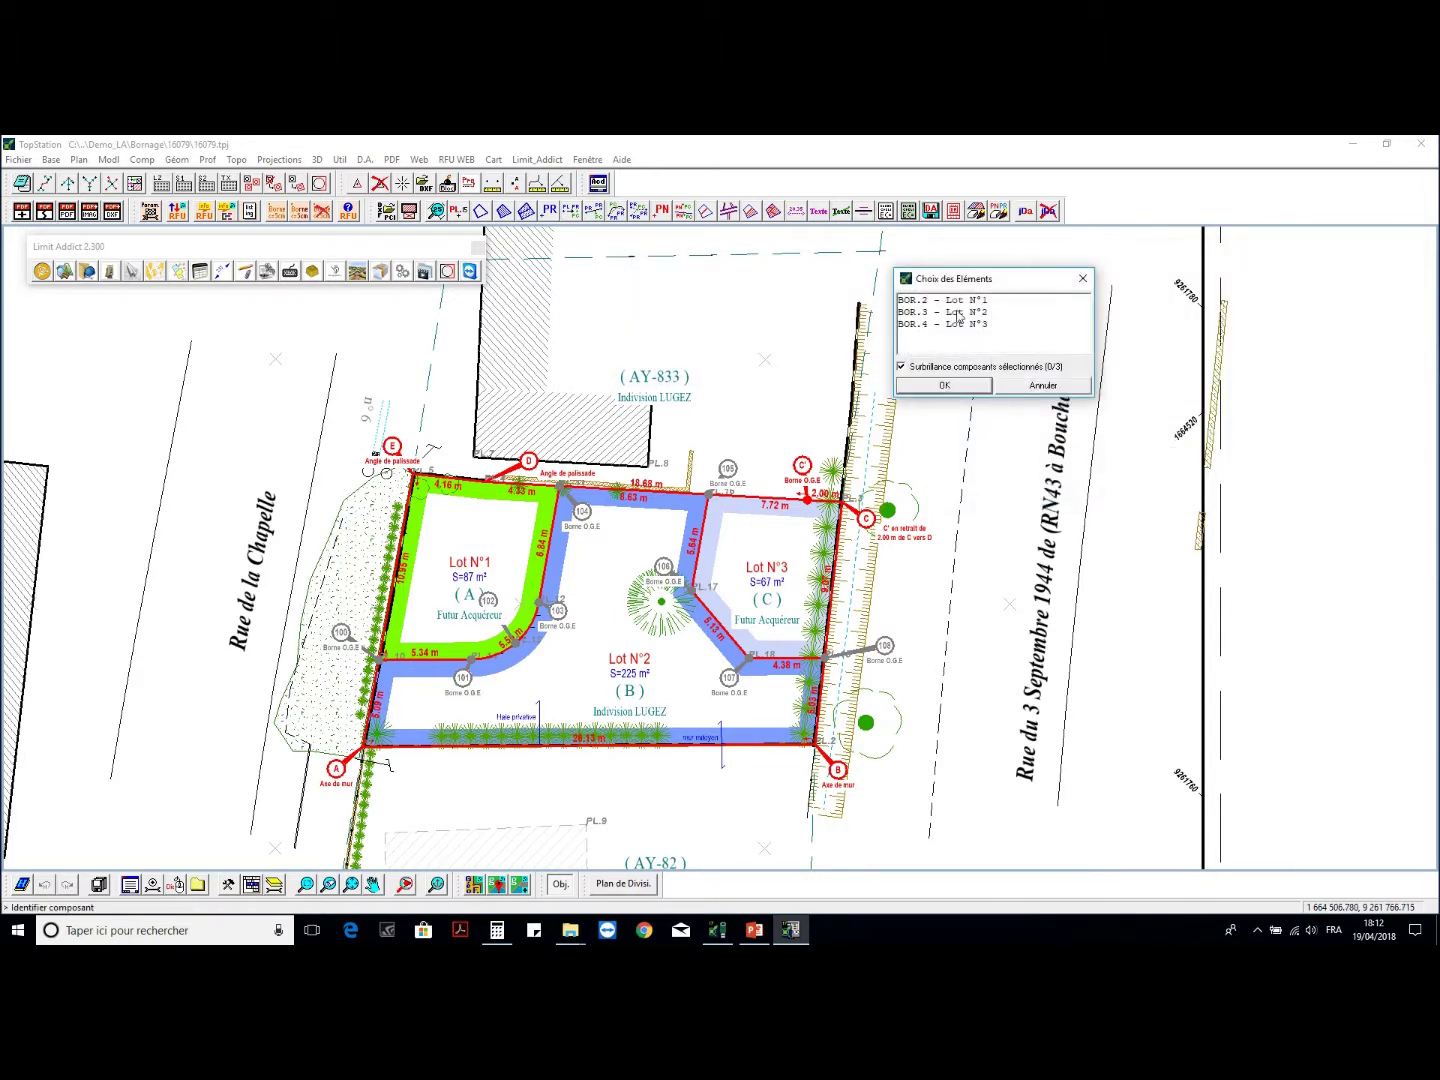
drag(962, 302, 965, 332)
click(958, 386)
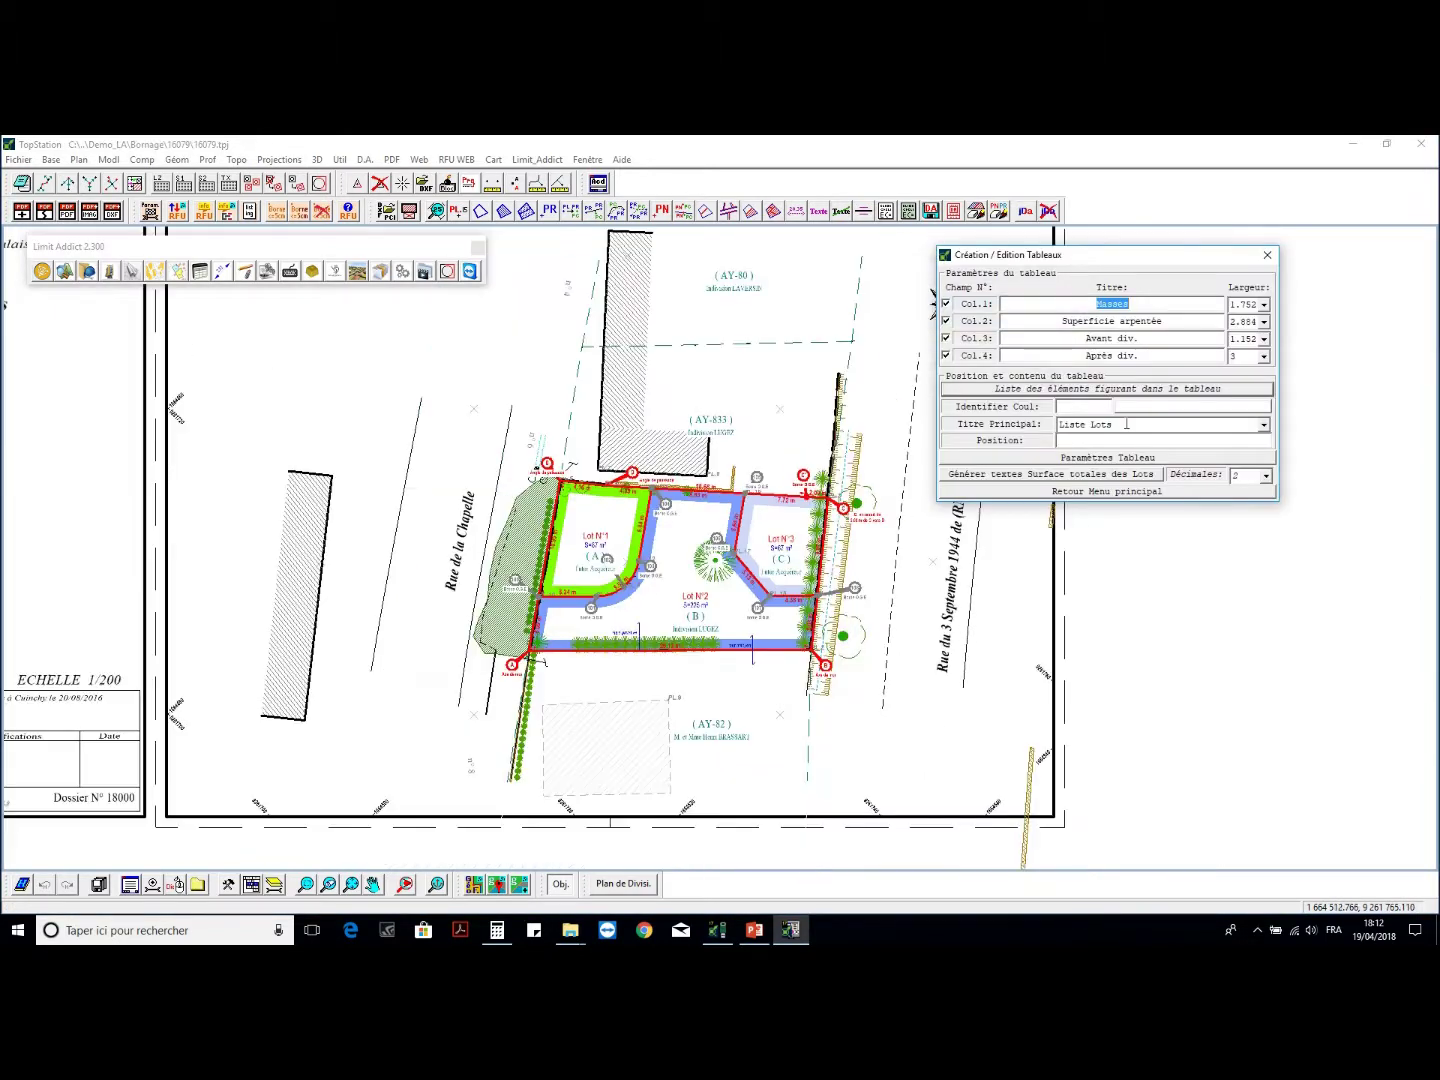
- Place the Liste Lots table in the empty upper-left area of the plan frame, west of the AY-80 building
click(1115, 445)
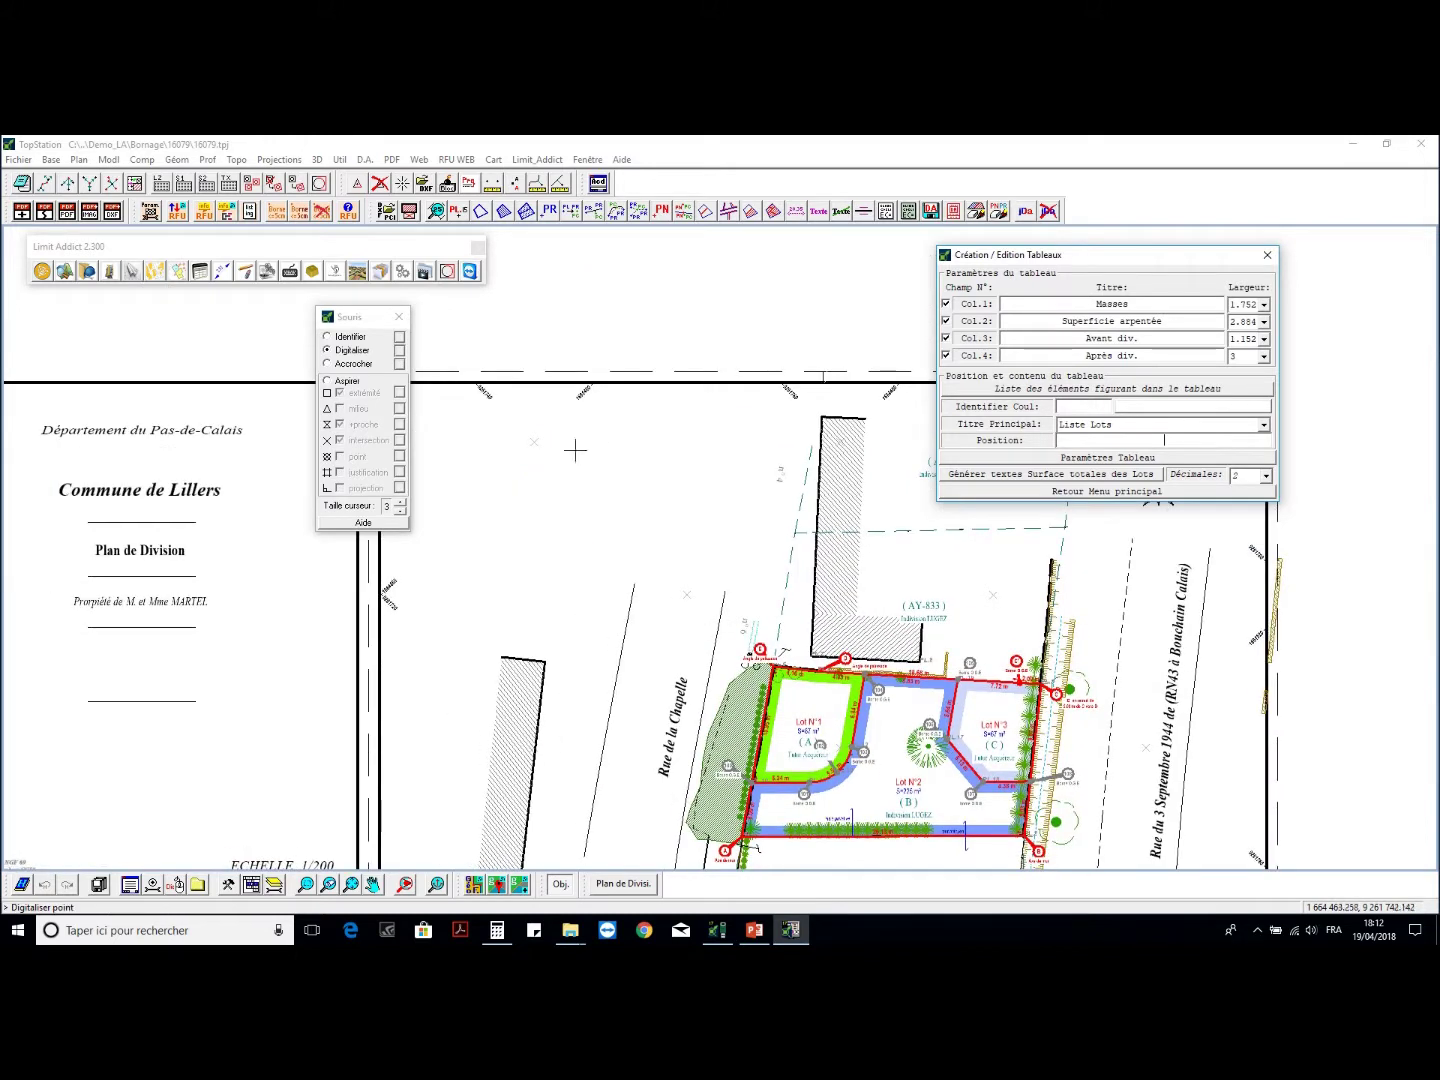
click(588, 443)
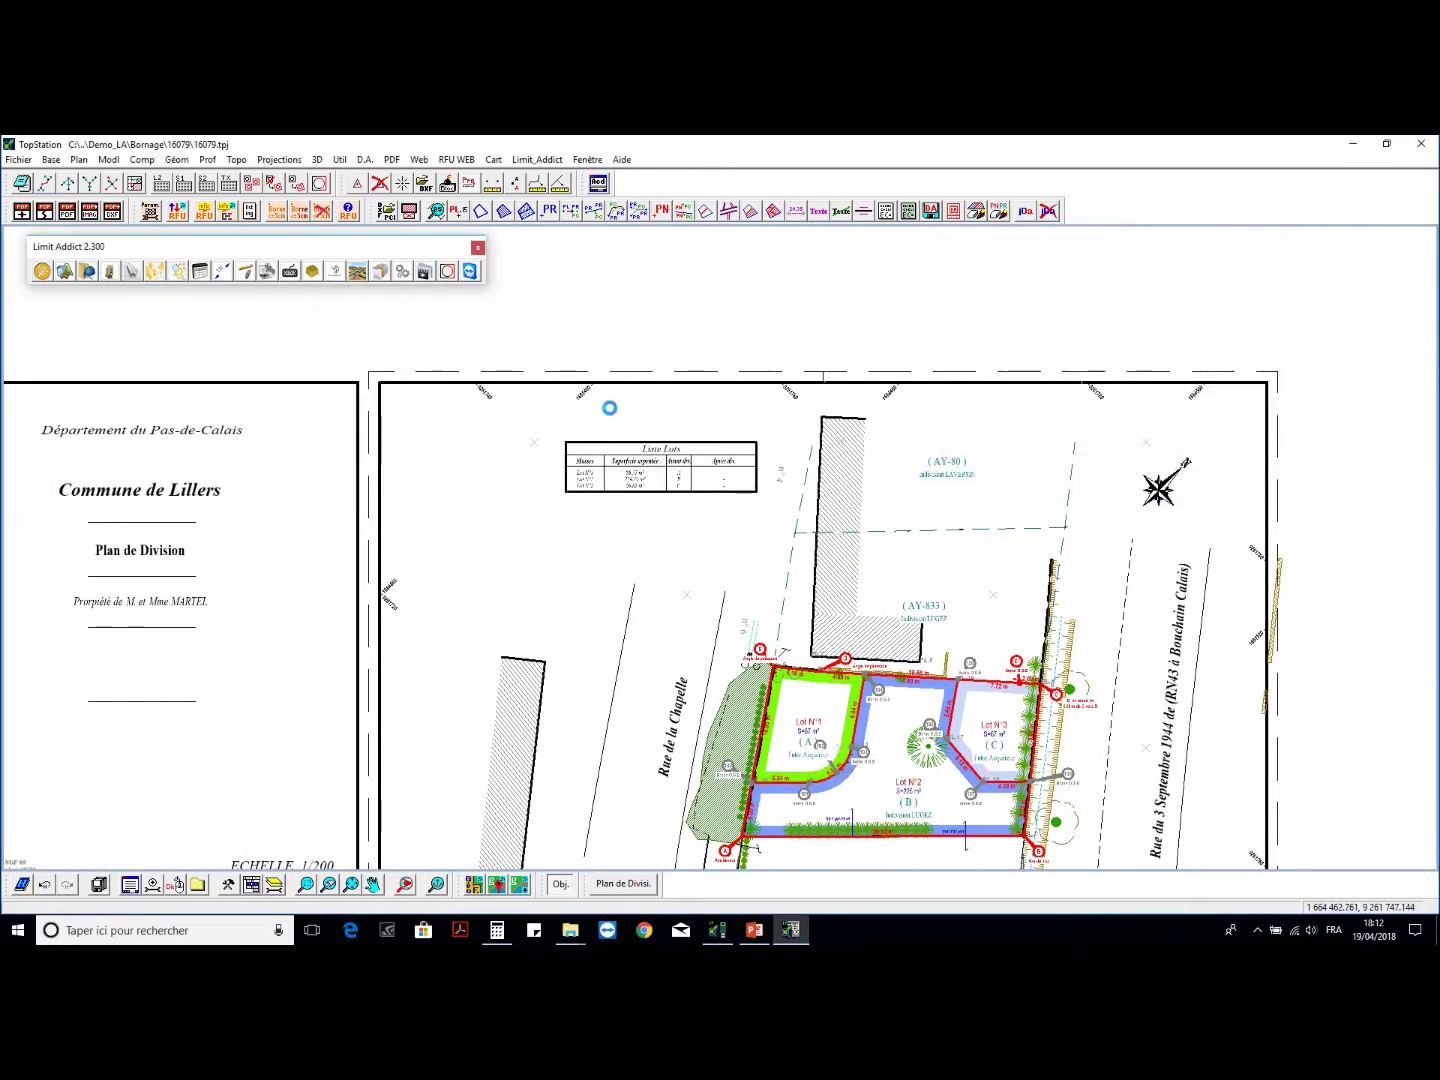
scroll(583, 460, up, 2)
middle_drag(402, 430, 556, 416)
scroll(556, 416, down, 1)
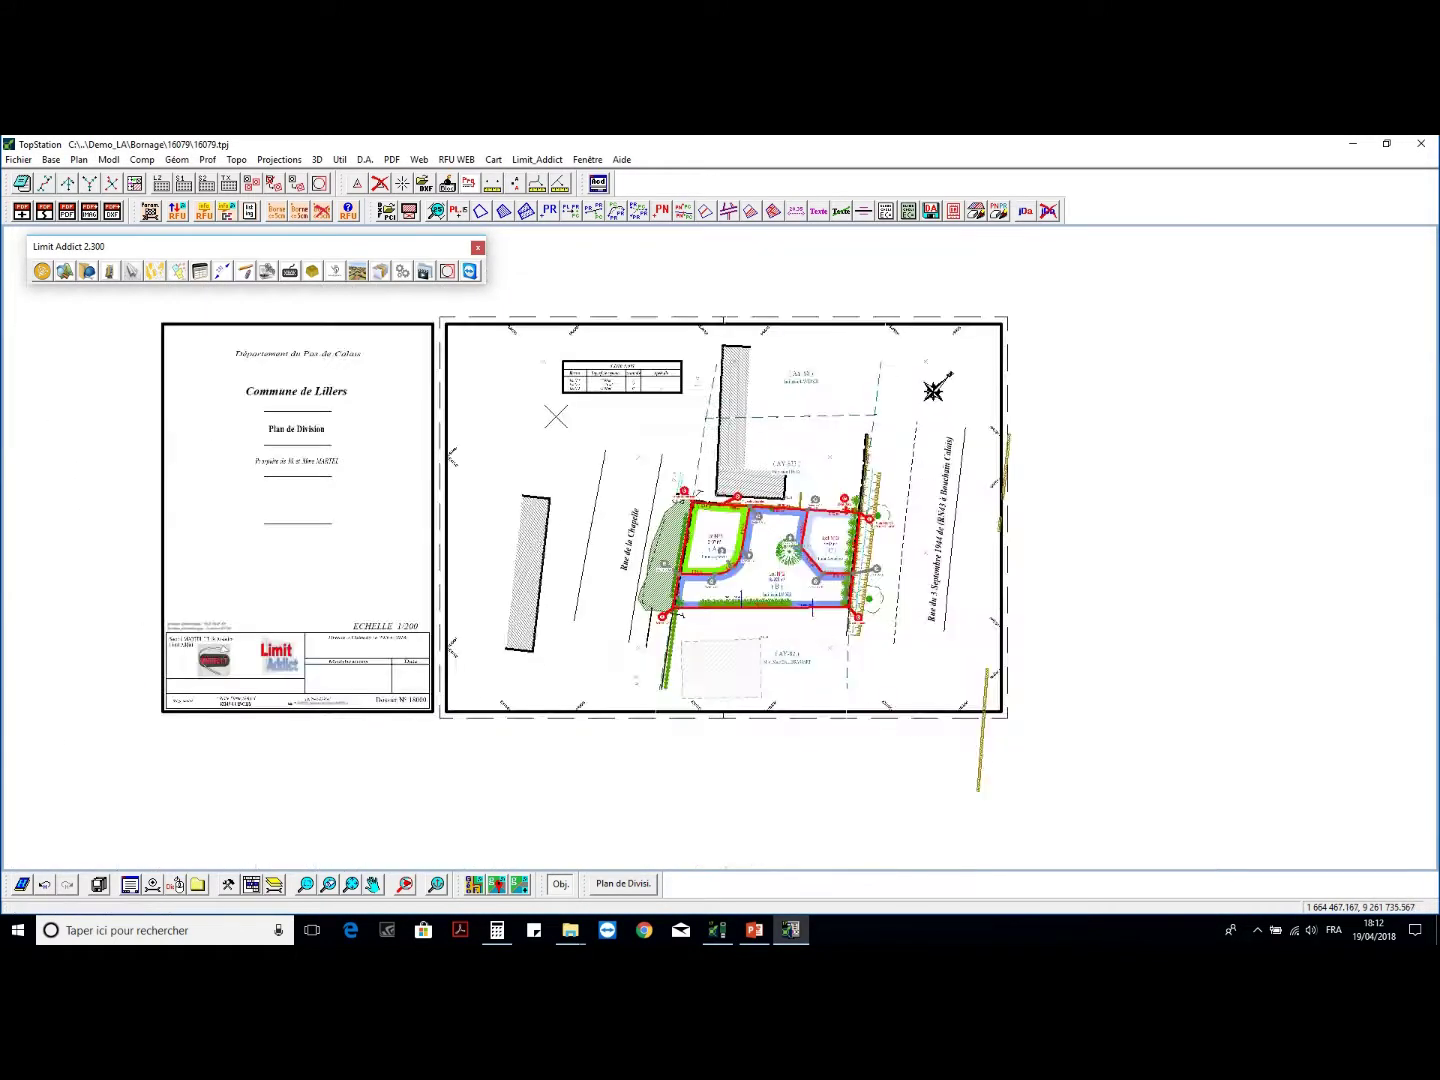
- Update the domain of the Plan de Division with the elements drawn on screen
click(444, 271)
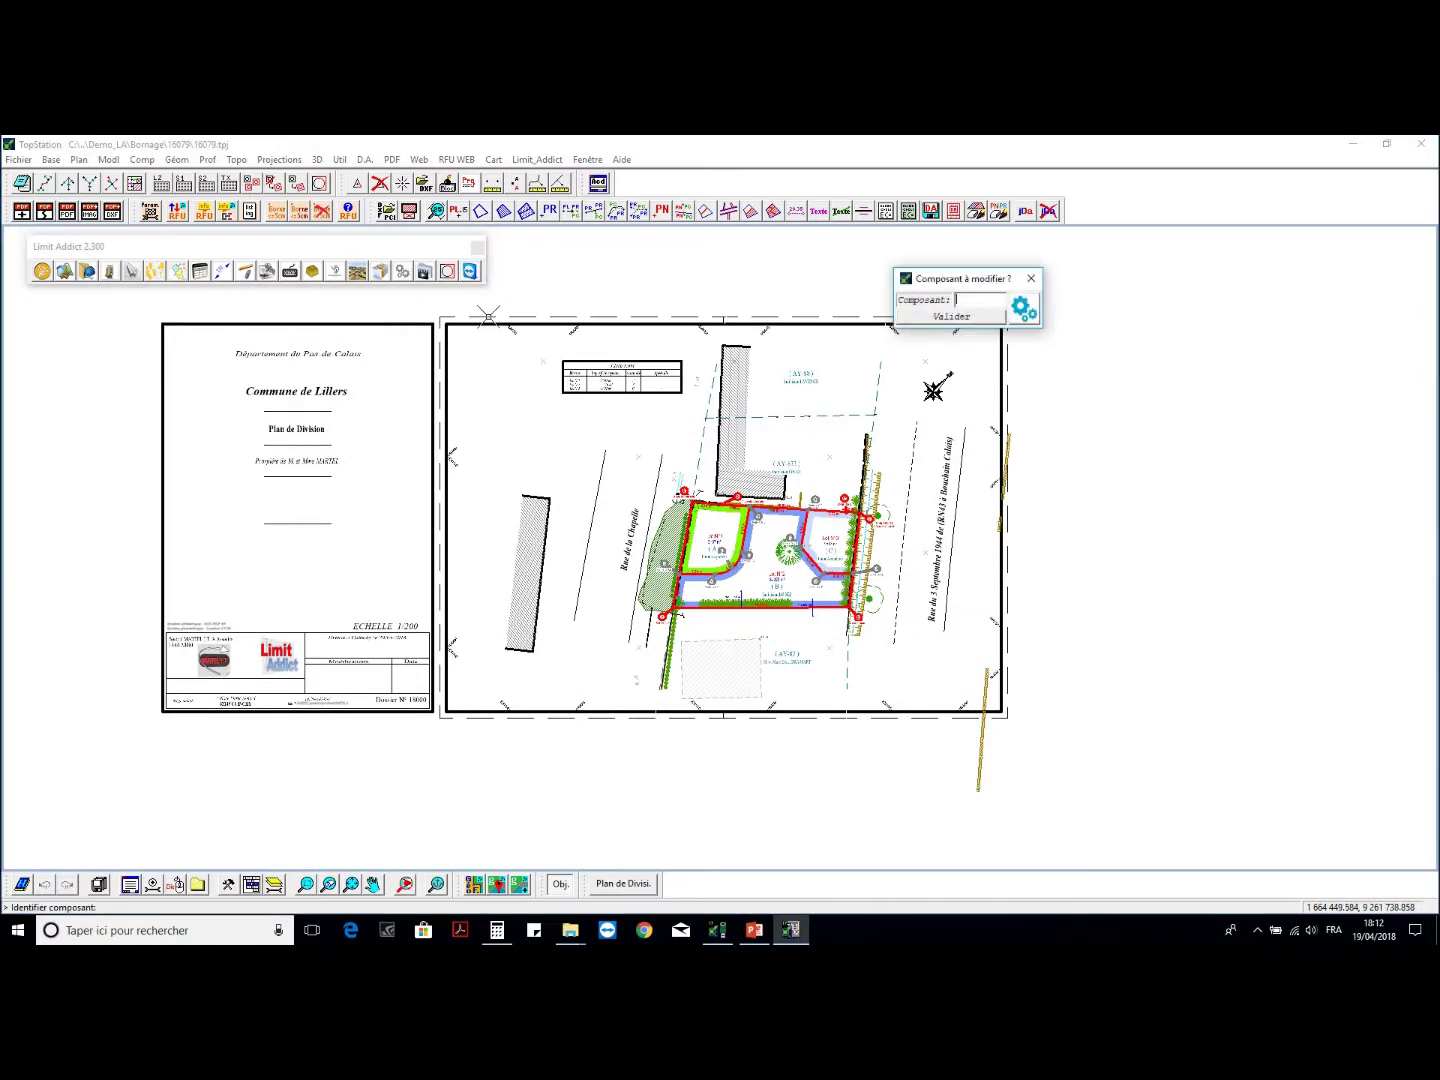
click(912, 312)
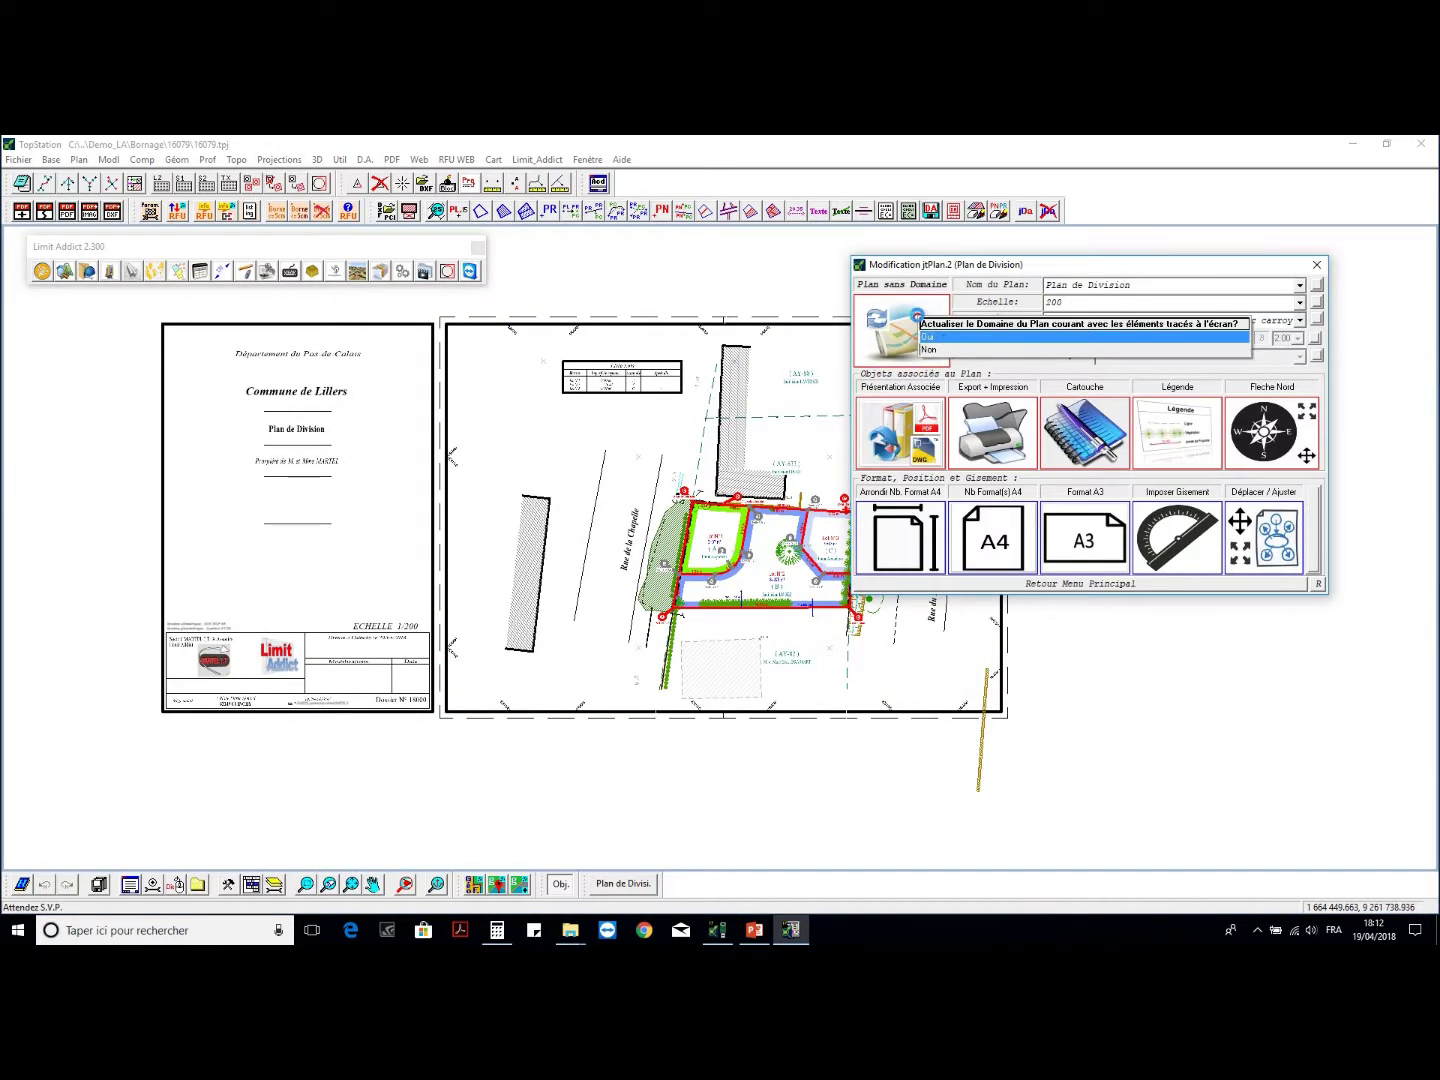
click(926, 338)
click(960, 494)
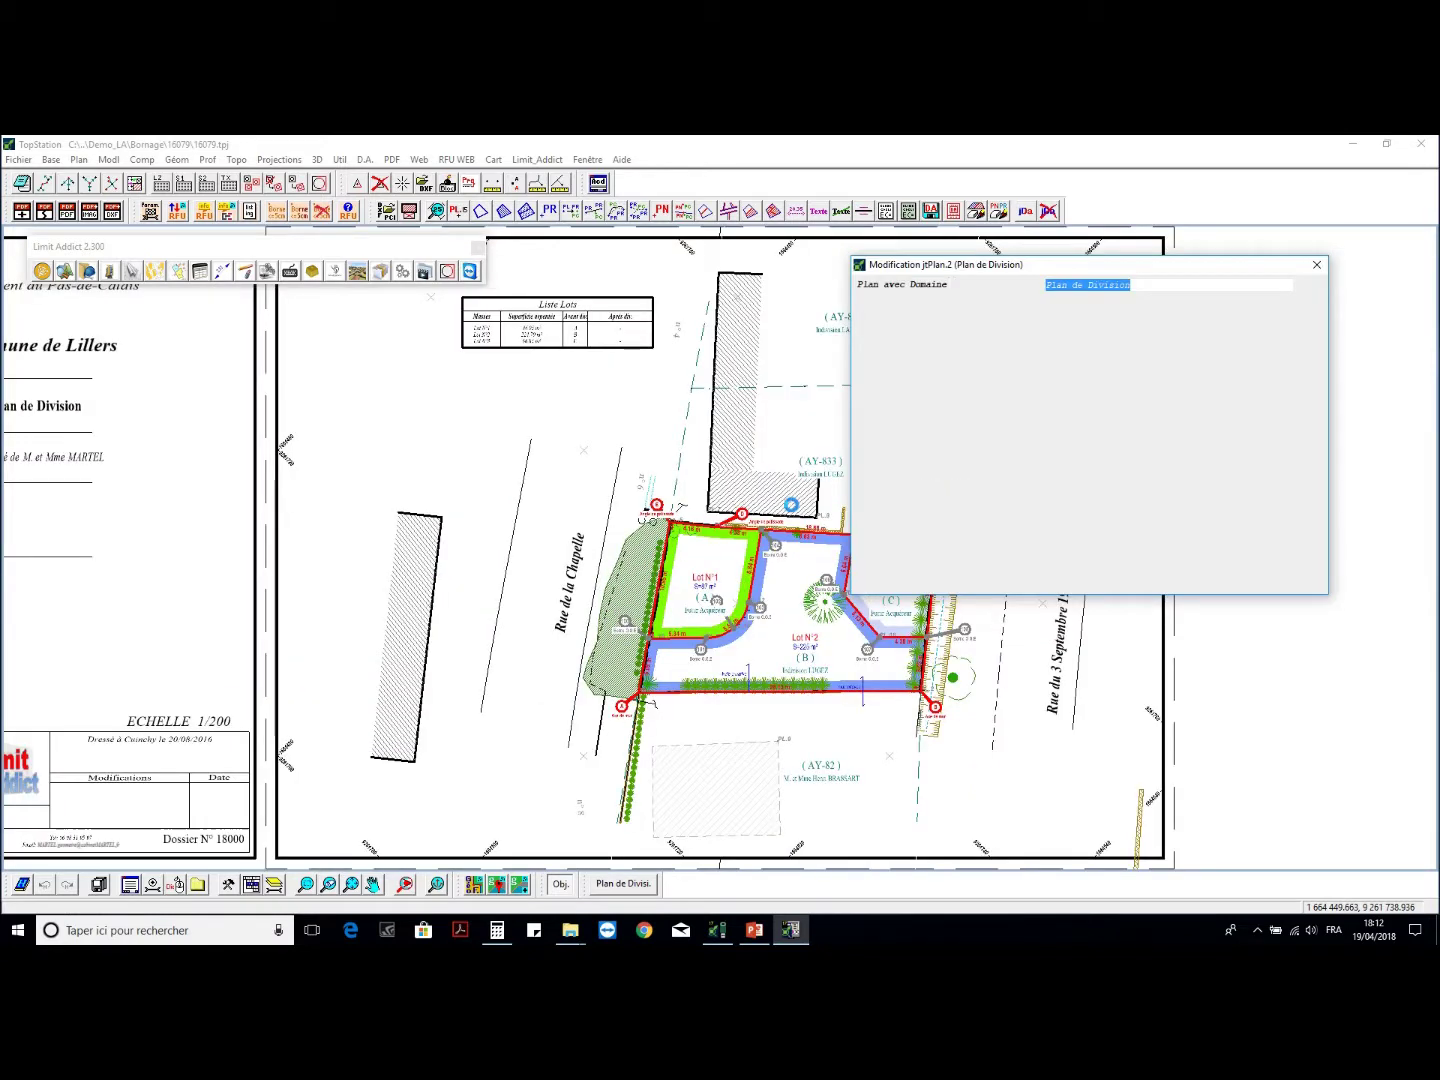
key(Escape)
scroll(848, 555, up, 1)
middle_drag(797, 584, 781, 557)
scroll(781, 555, down, 1)
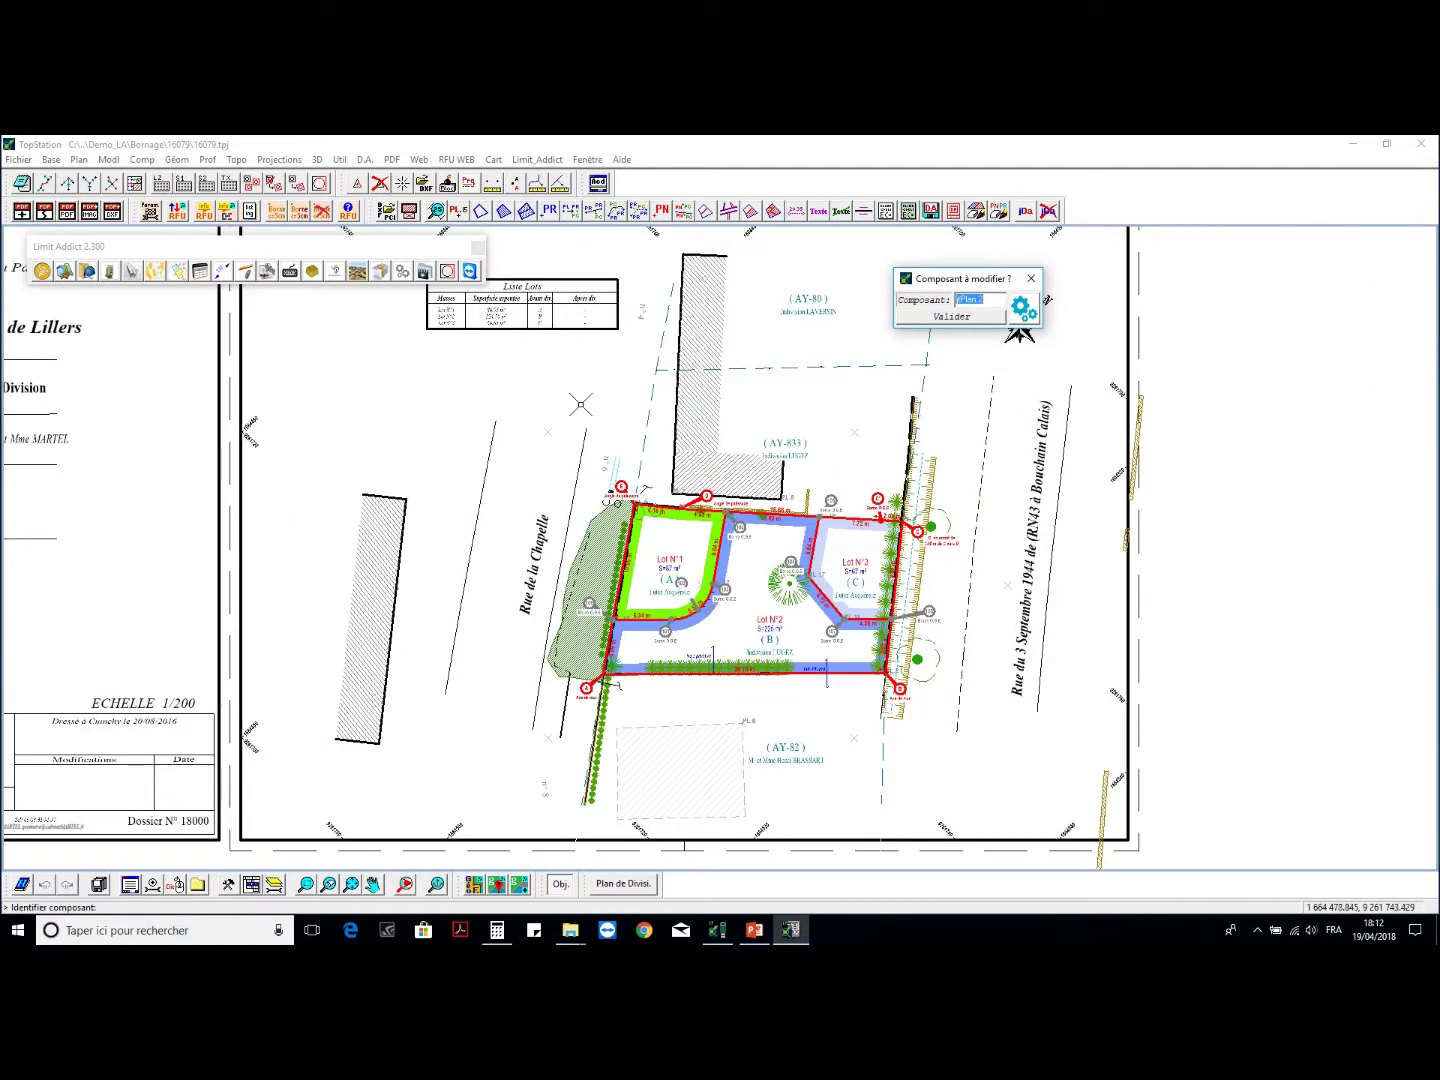
- Create a new database named 16079-DANum in the 16079 folder and close the stray calculator
click(25, 160)
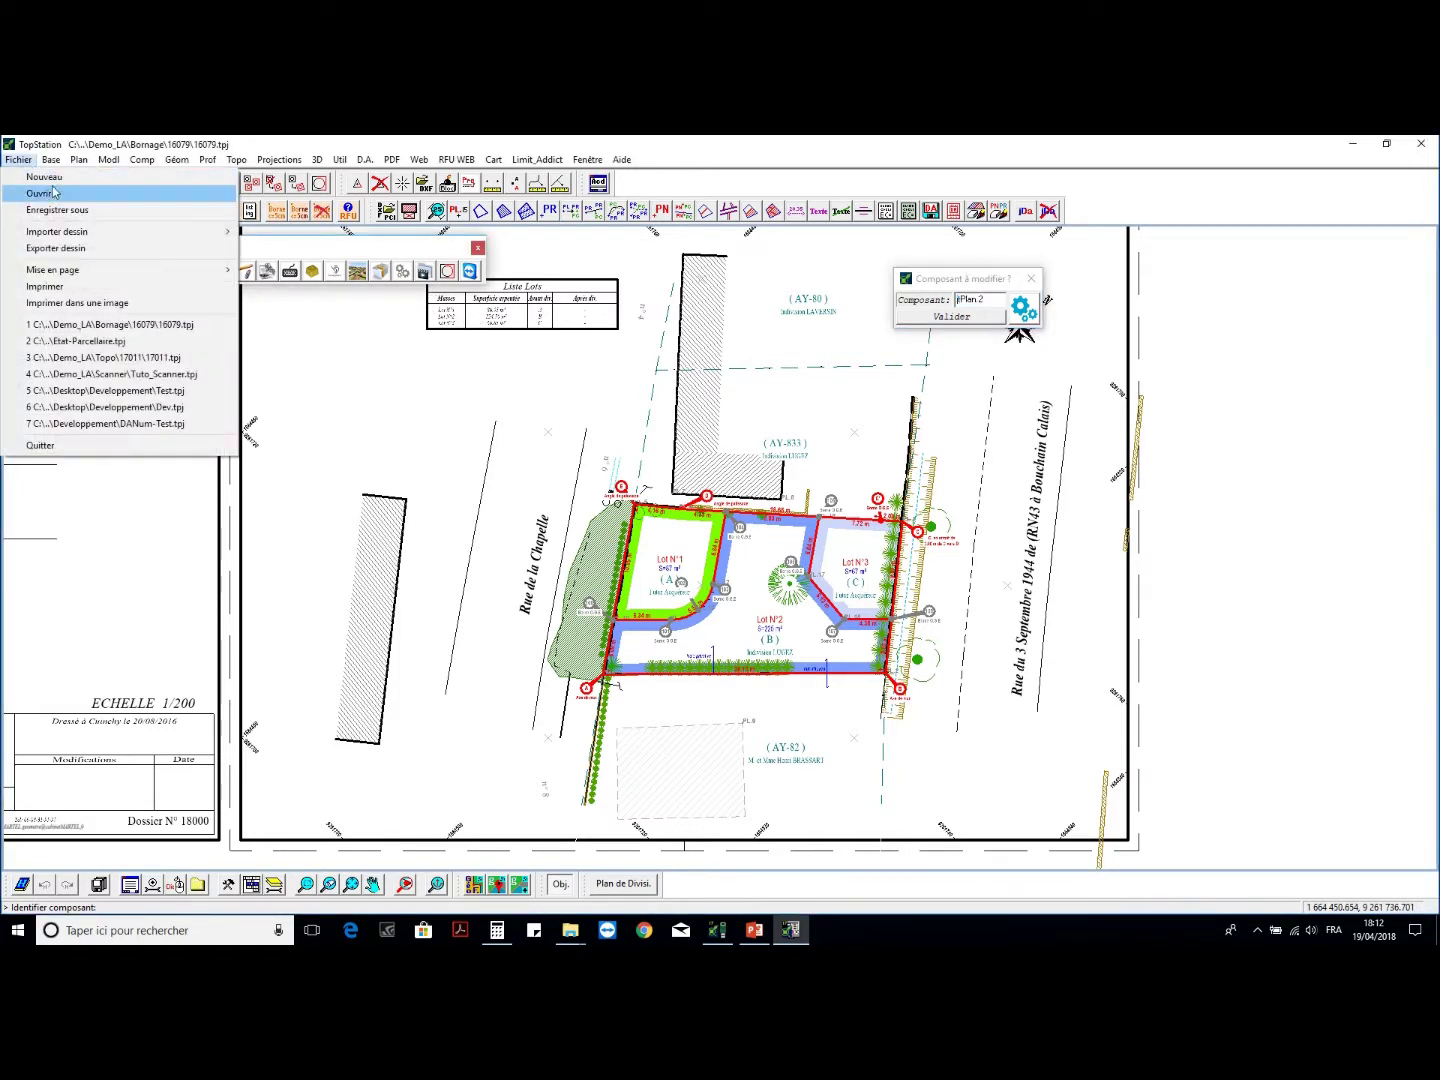
click(60, 190)
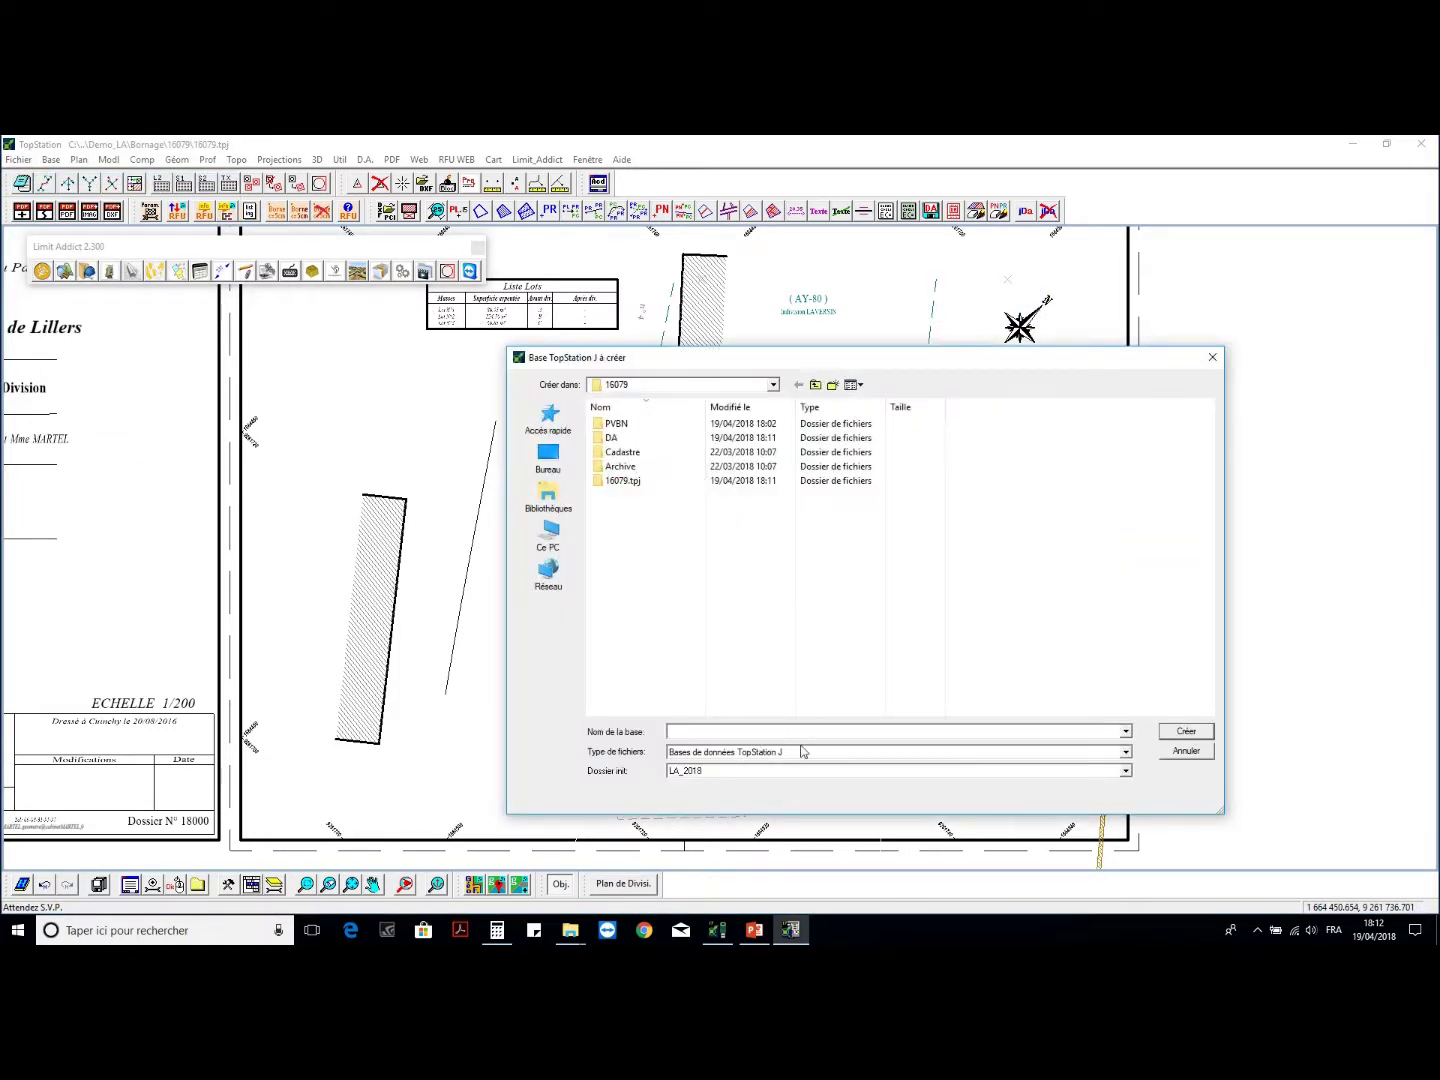
text(DA)
key(BackSpace)
key(BackSpace)
key(BackSpace)
text(1607)
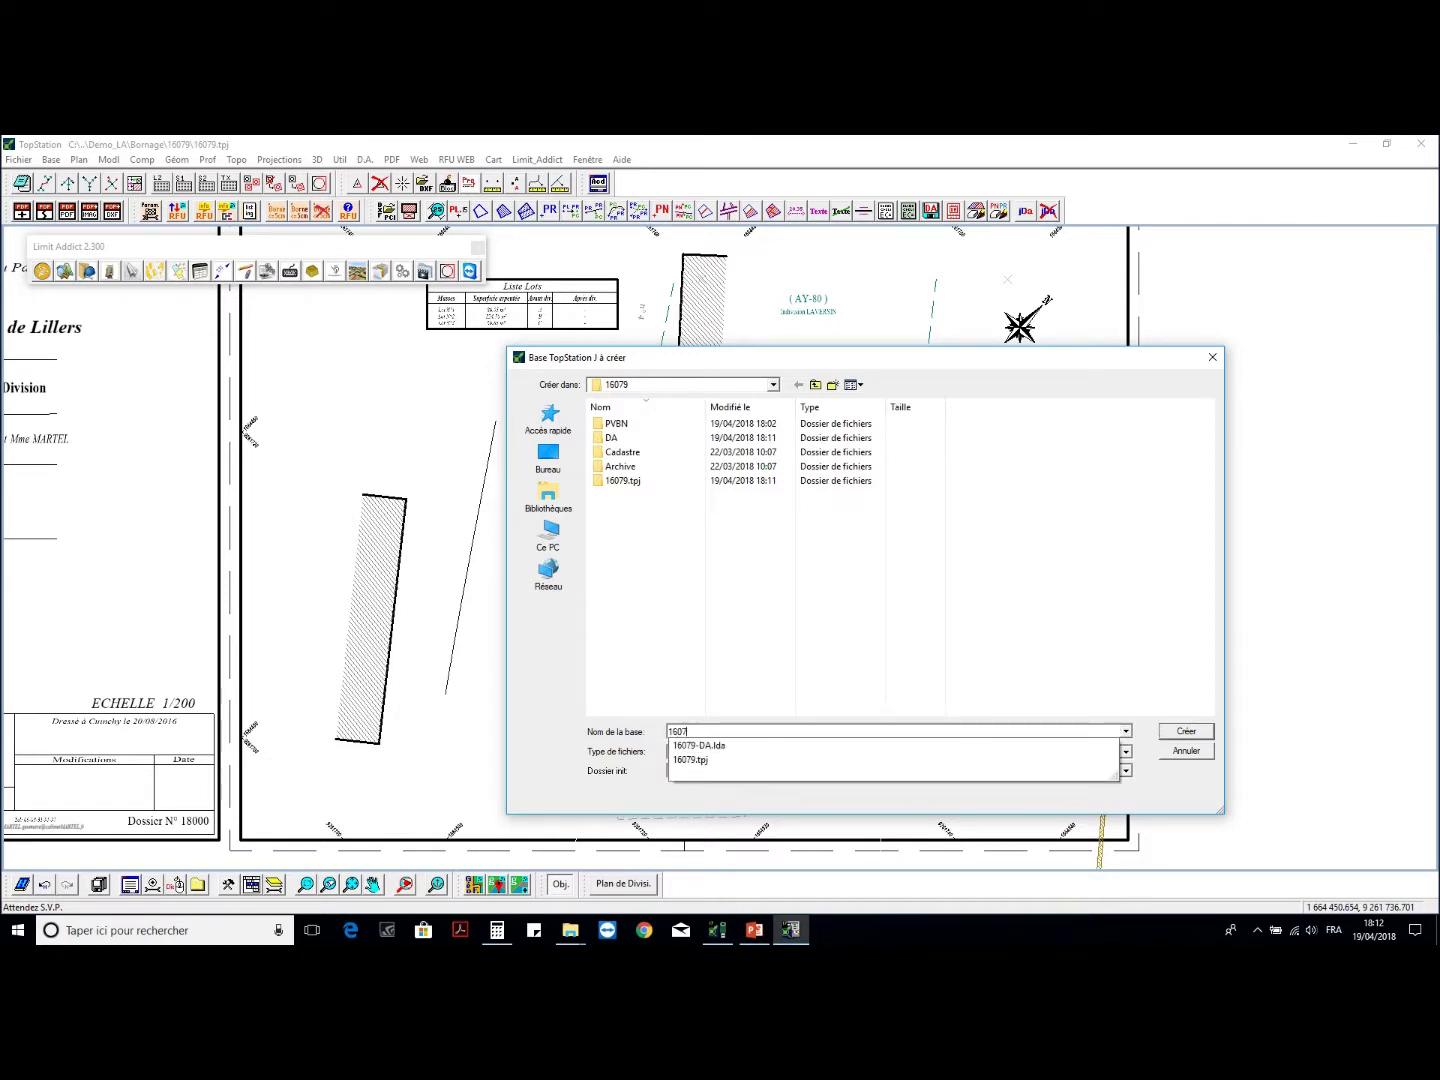
text(9-DANu)
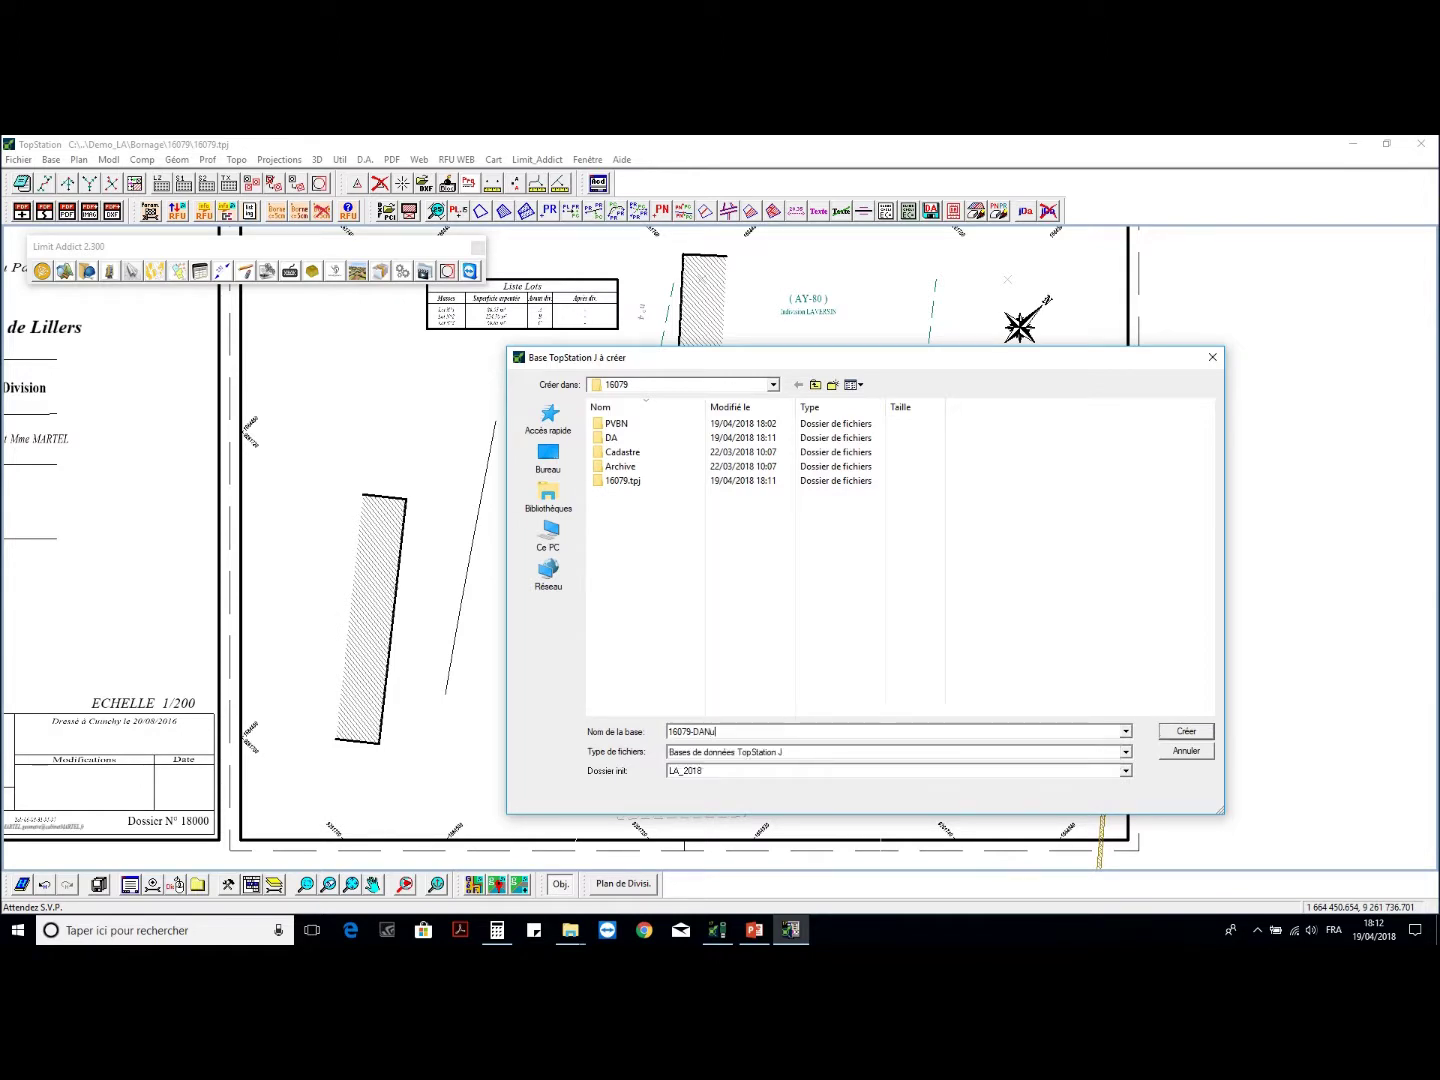
click(1162, 731)
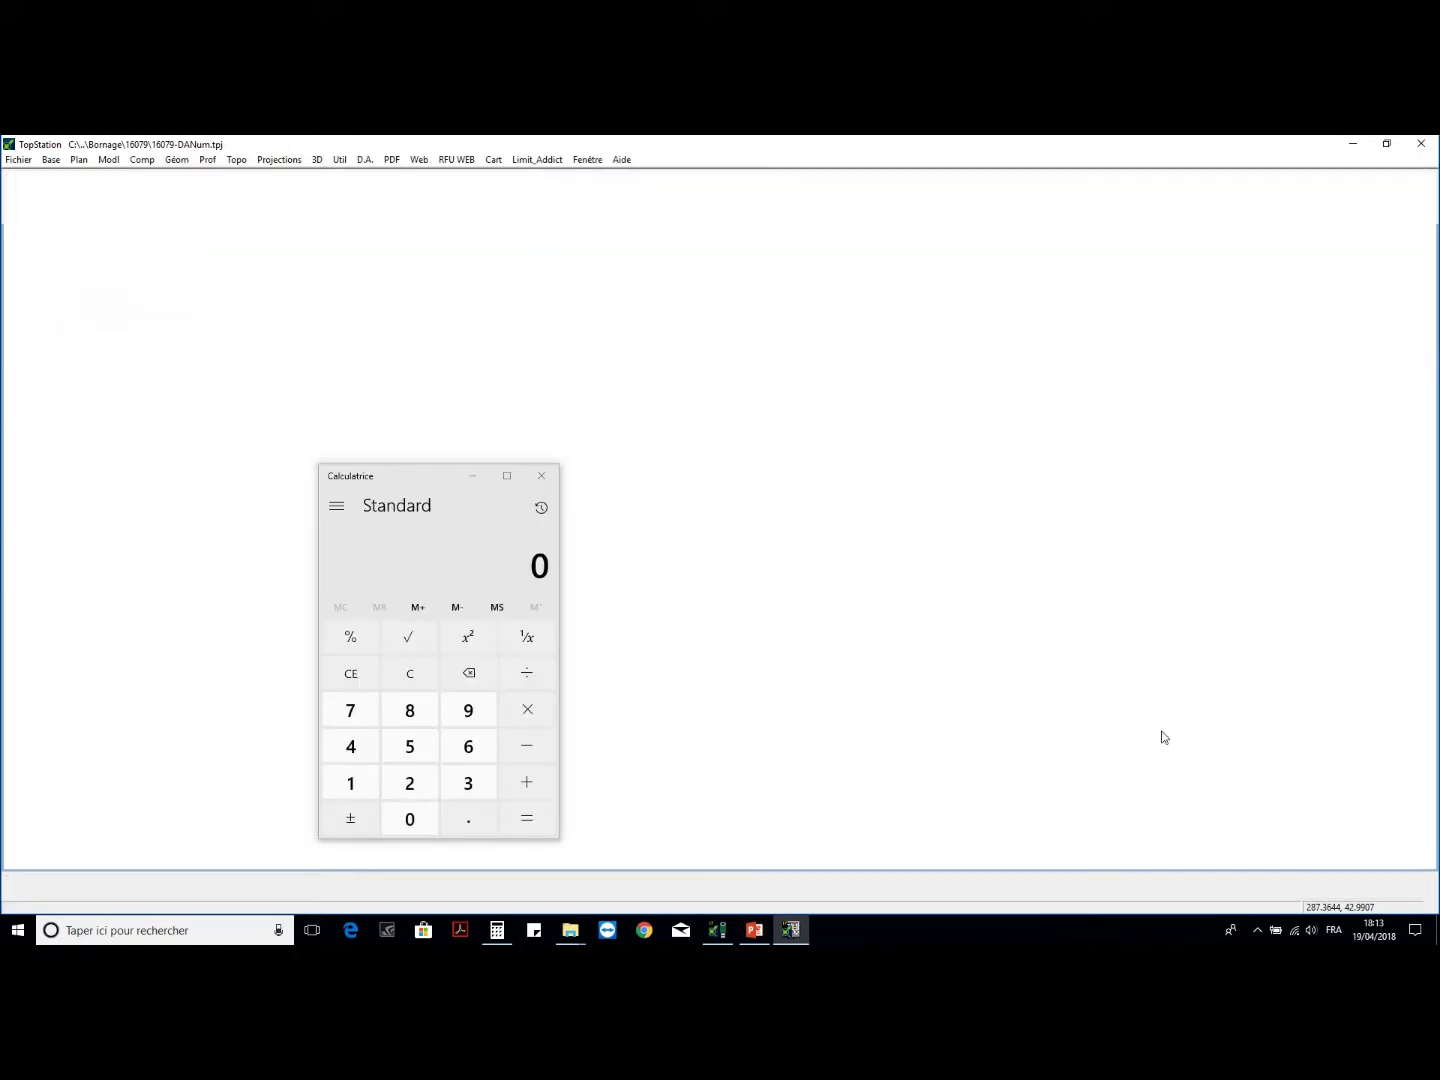
right_click(497, 930)
click(480, 897)
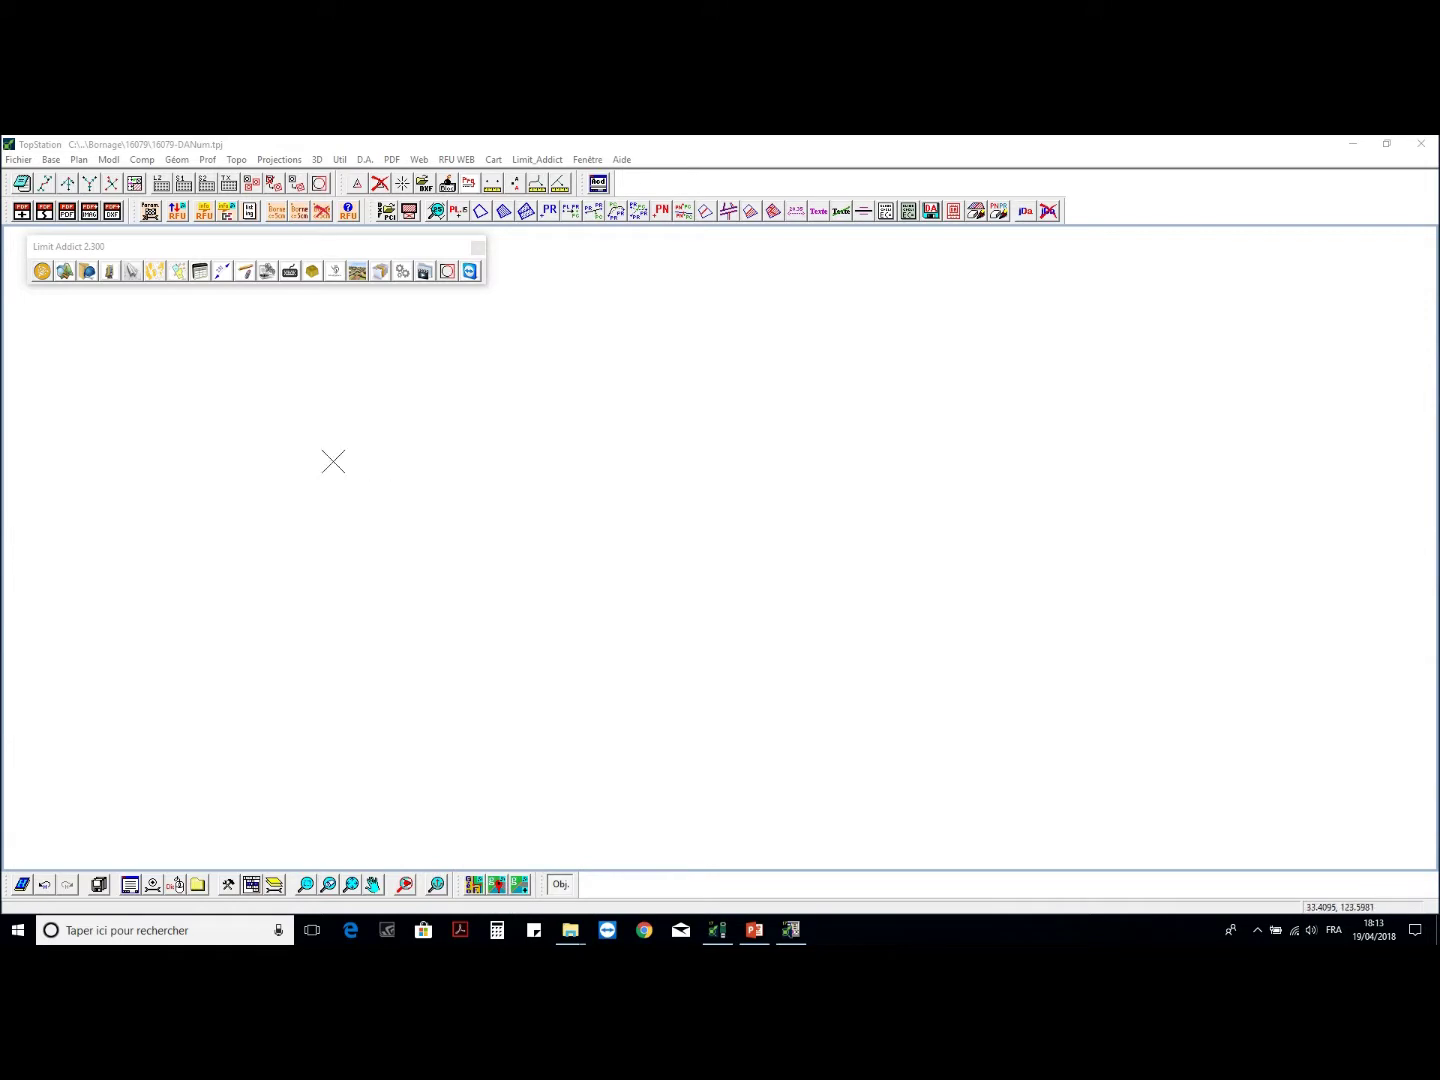
- Set the projection to RGF93 - Lambert CC50 with the work zone over Pas-de-Calais, centred on X 1667000, Y 9261000
click(153, 276)
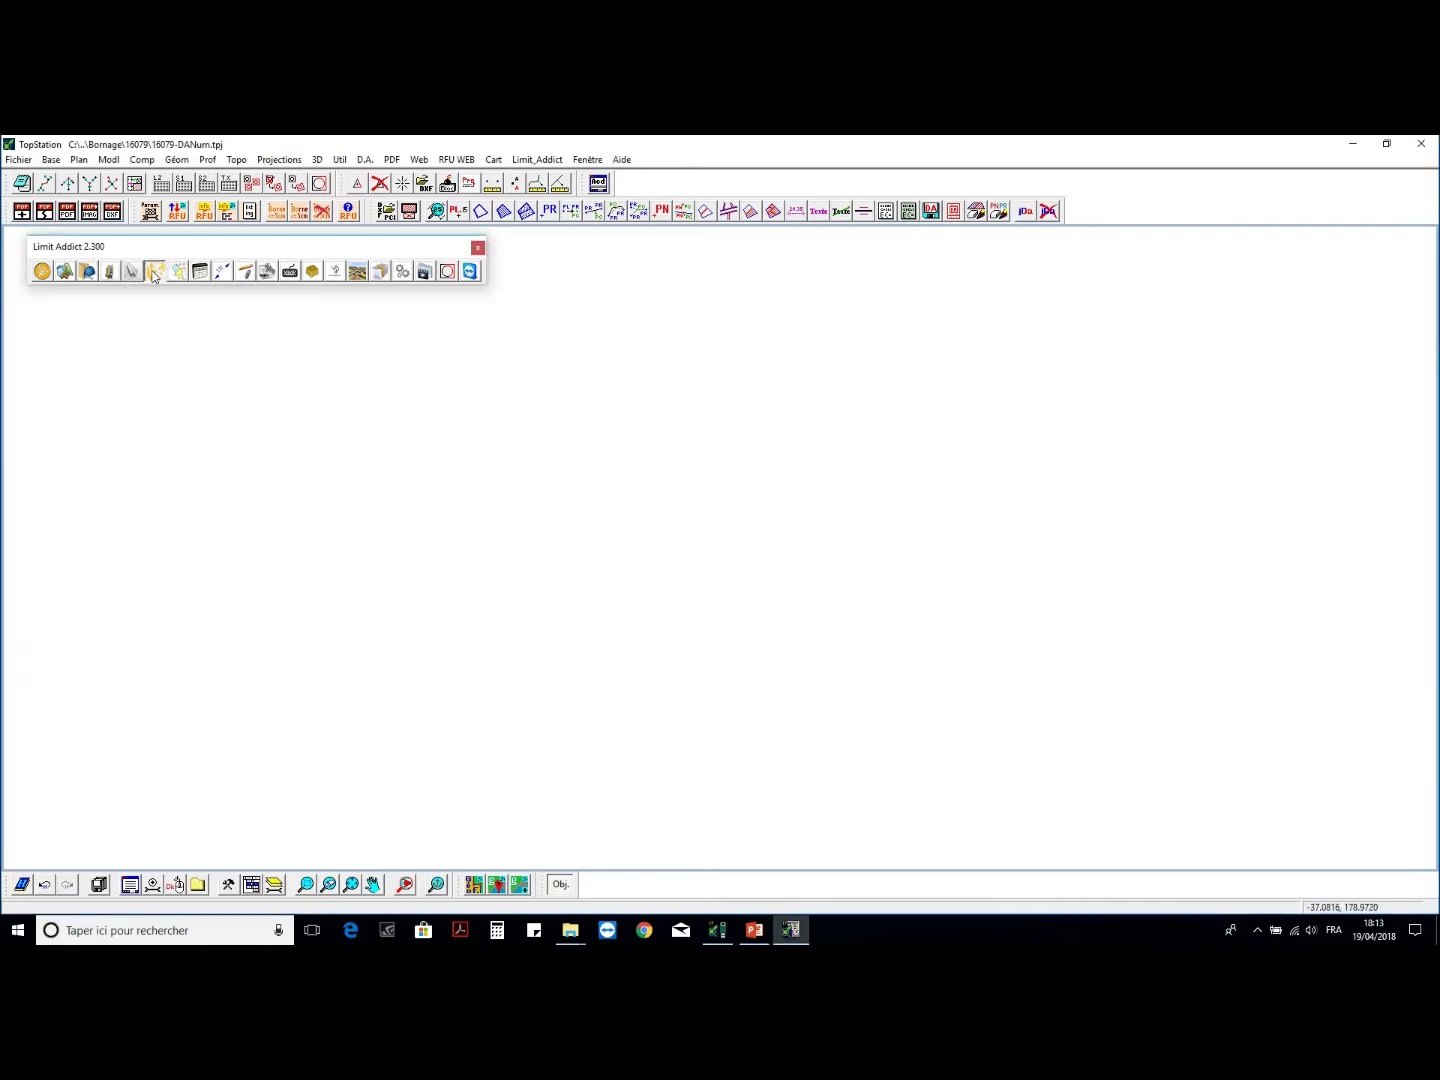
click(281, 162)
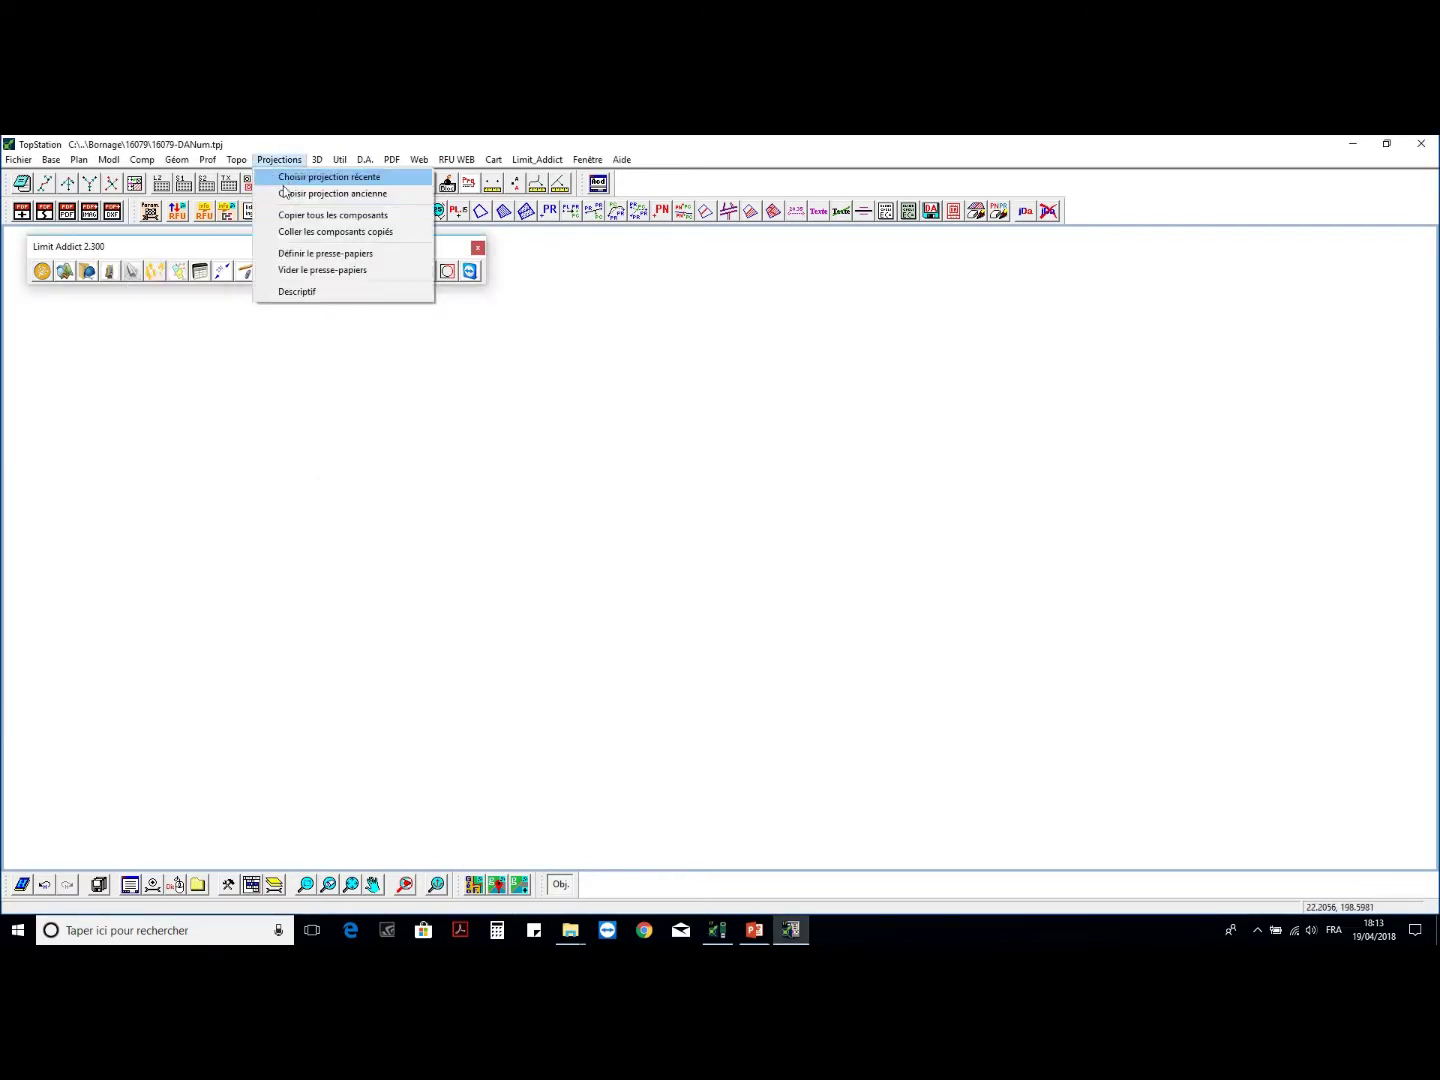
click(291, 177)
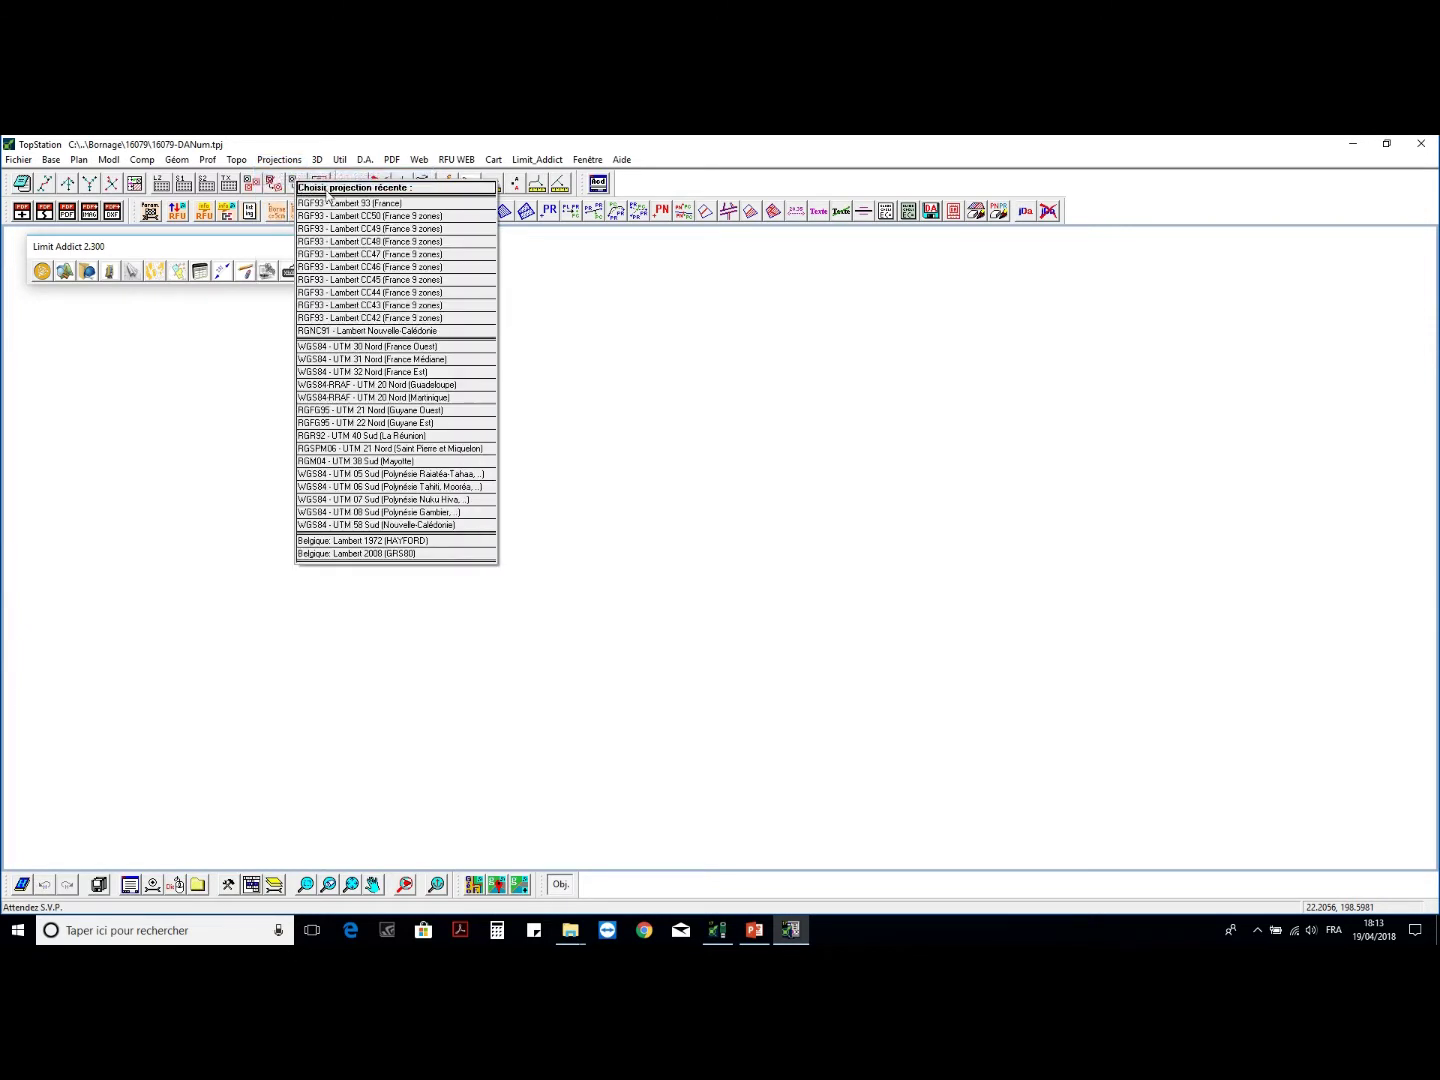
click(400, 216)
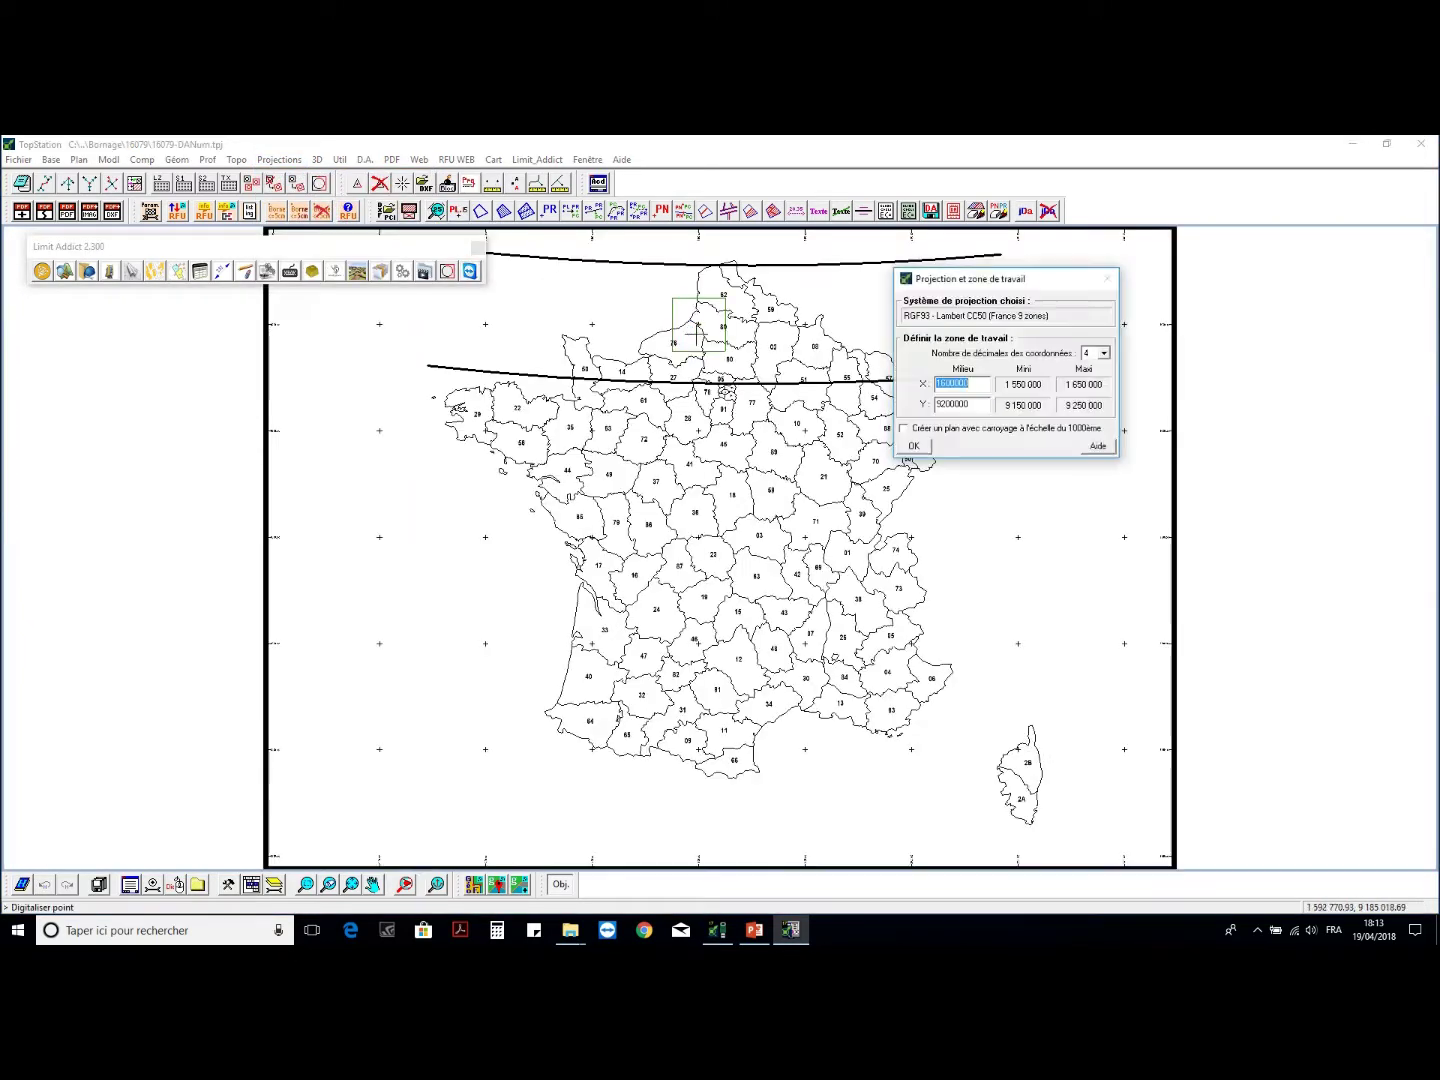
click(735, 292)
click(903, 447)
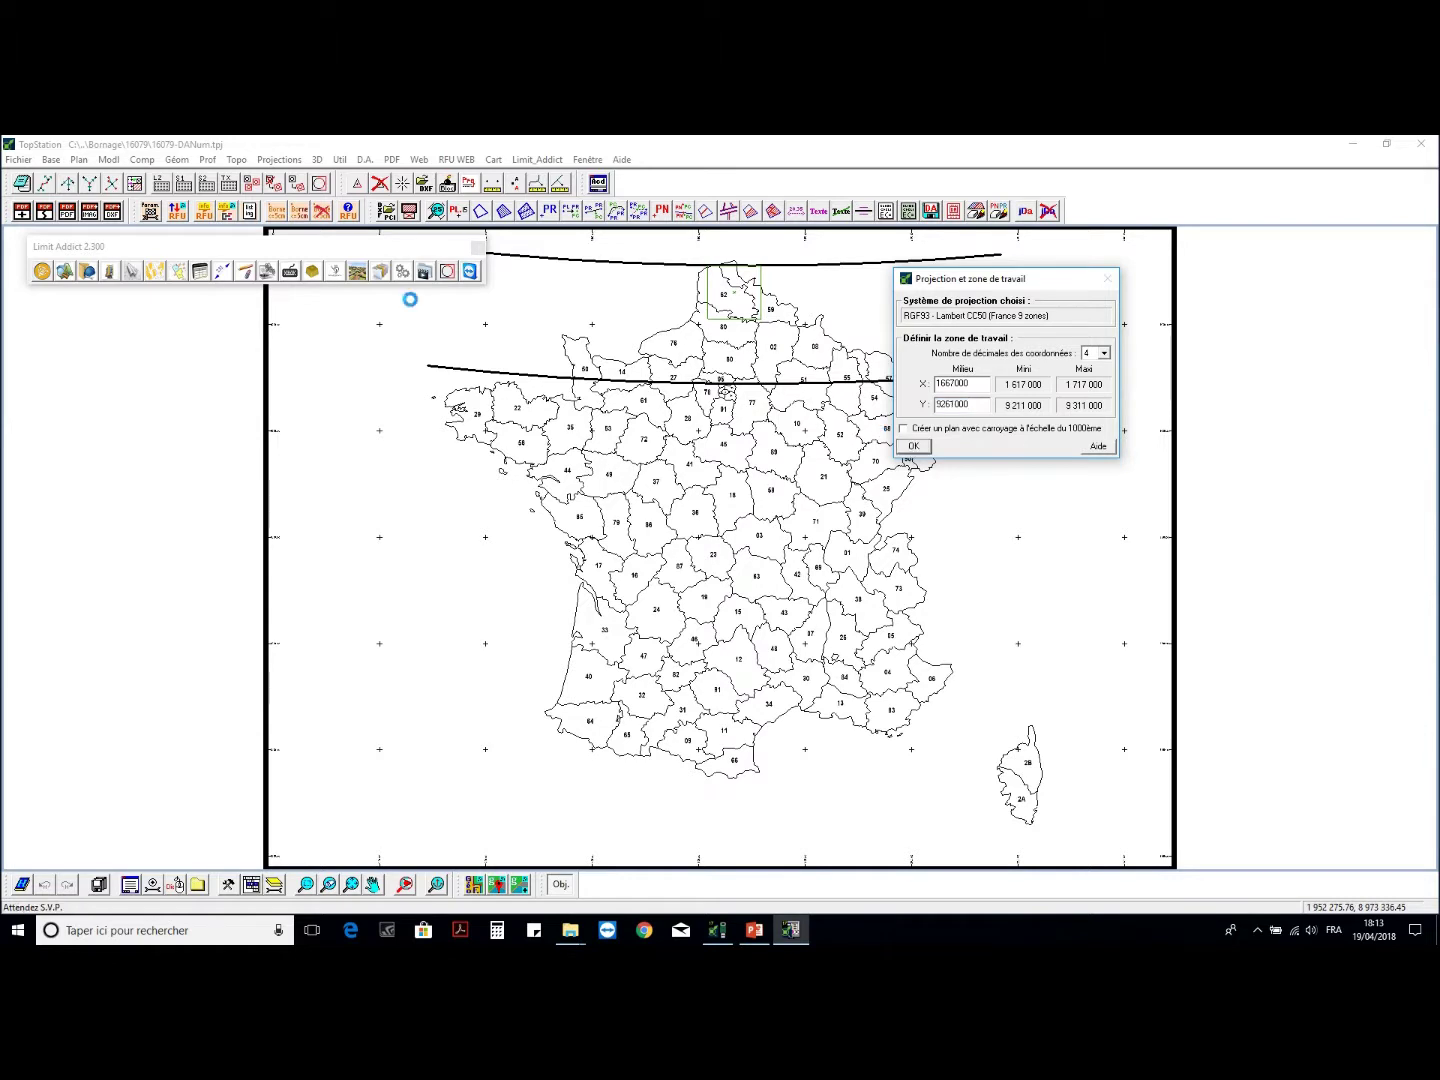
- Start a cadastral DXF import for Pas-de-Calais, retrieving road numbers and roads, and open the choice of sheets
click(157, 271)
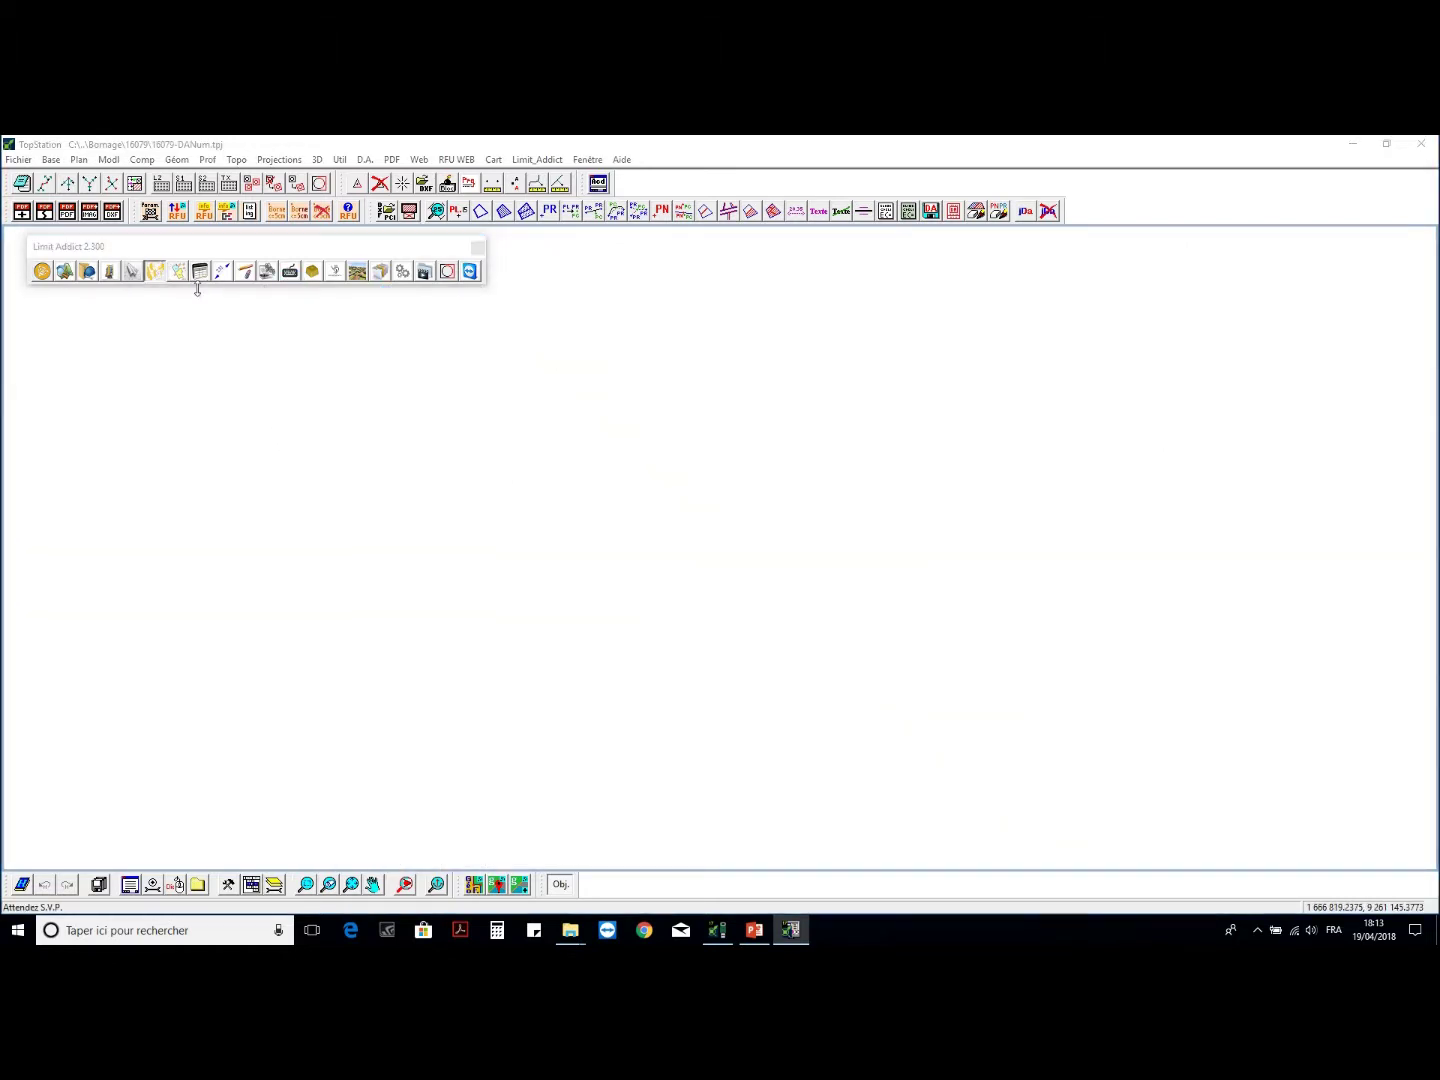
click(334, 312)
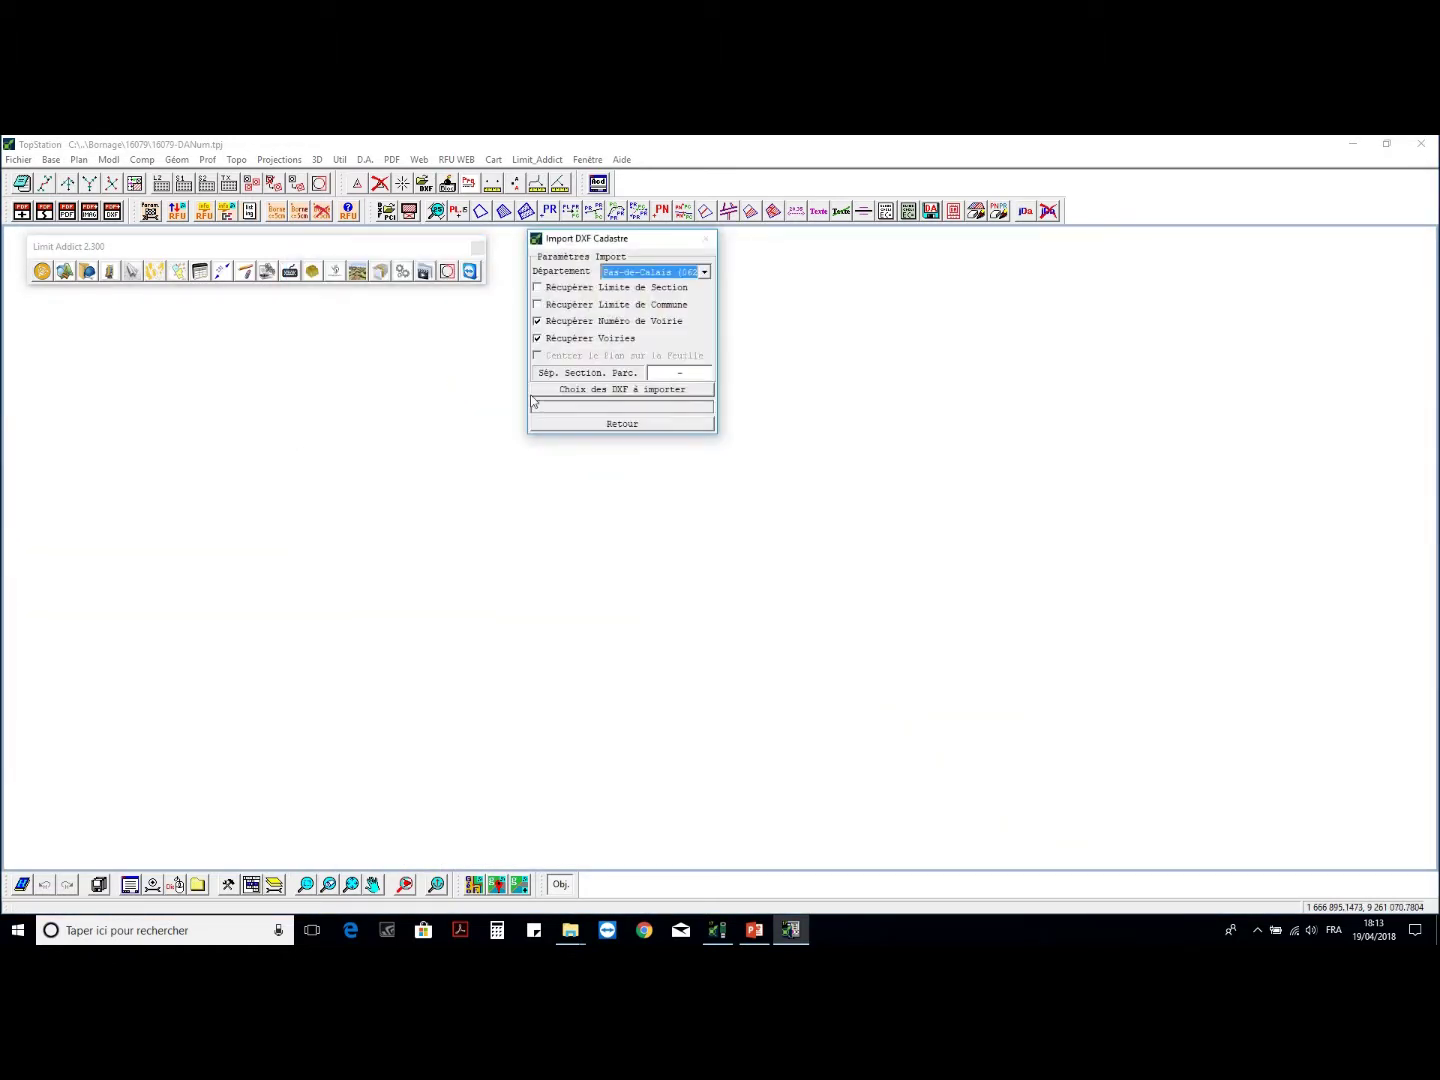
click(594, 390)
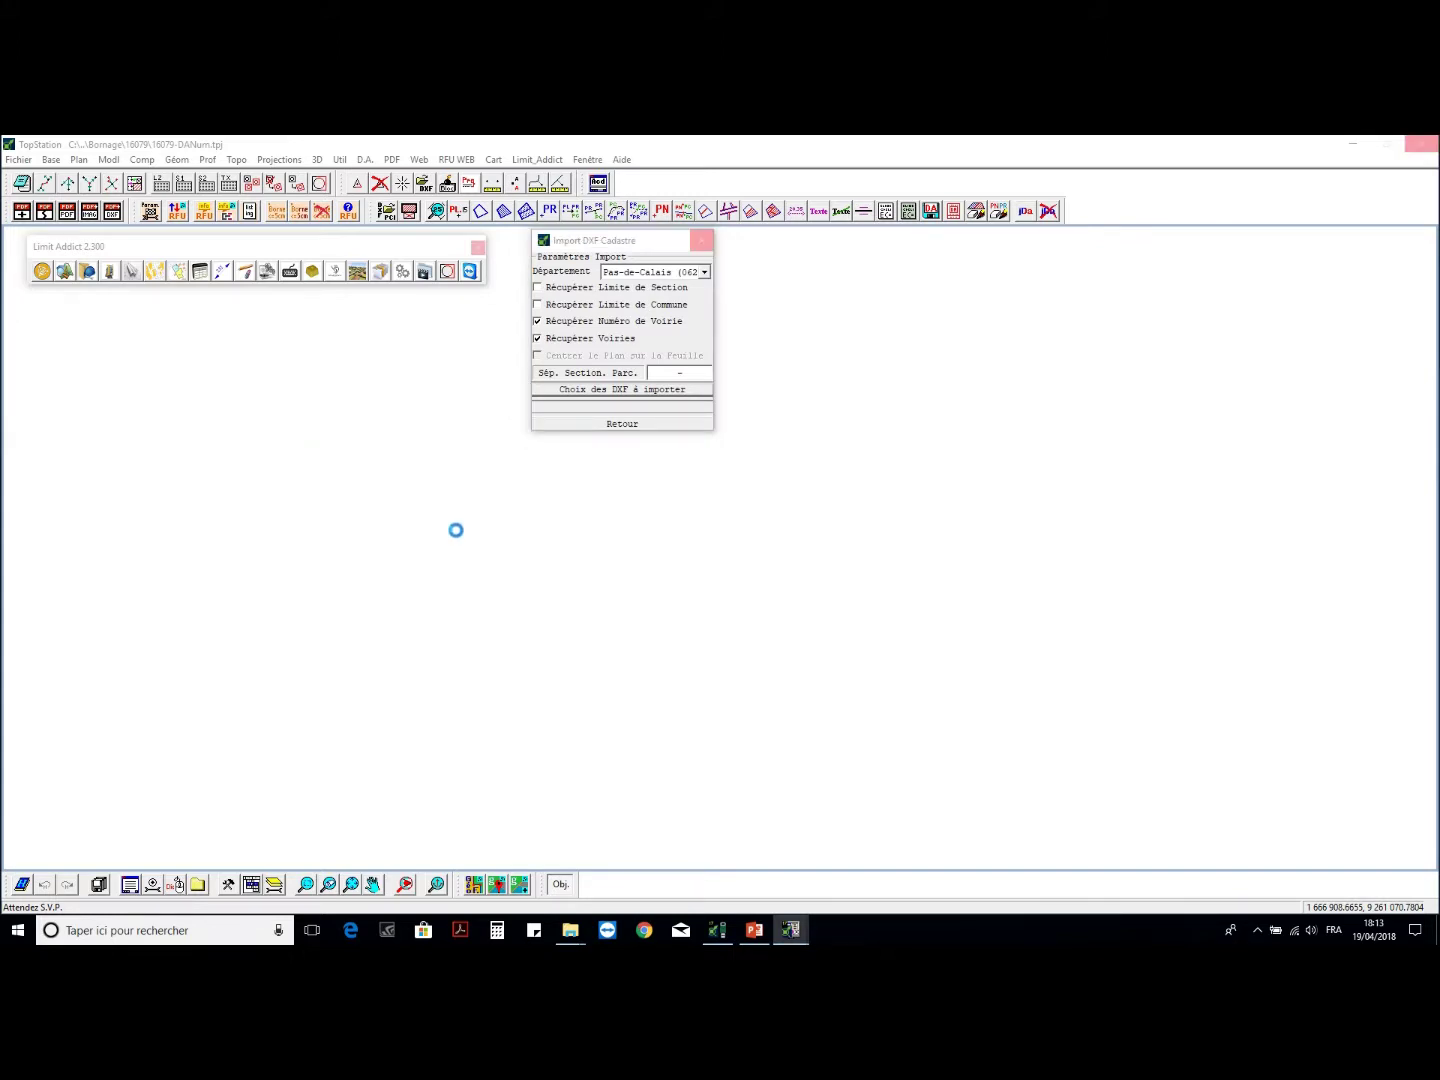
mouse_move(790, 932)
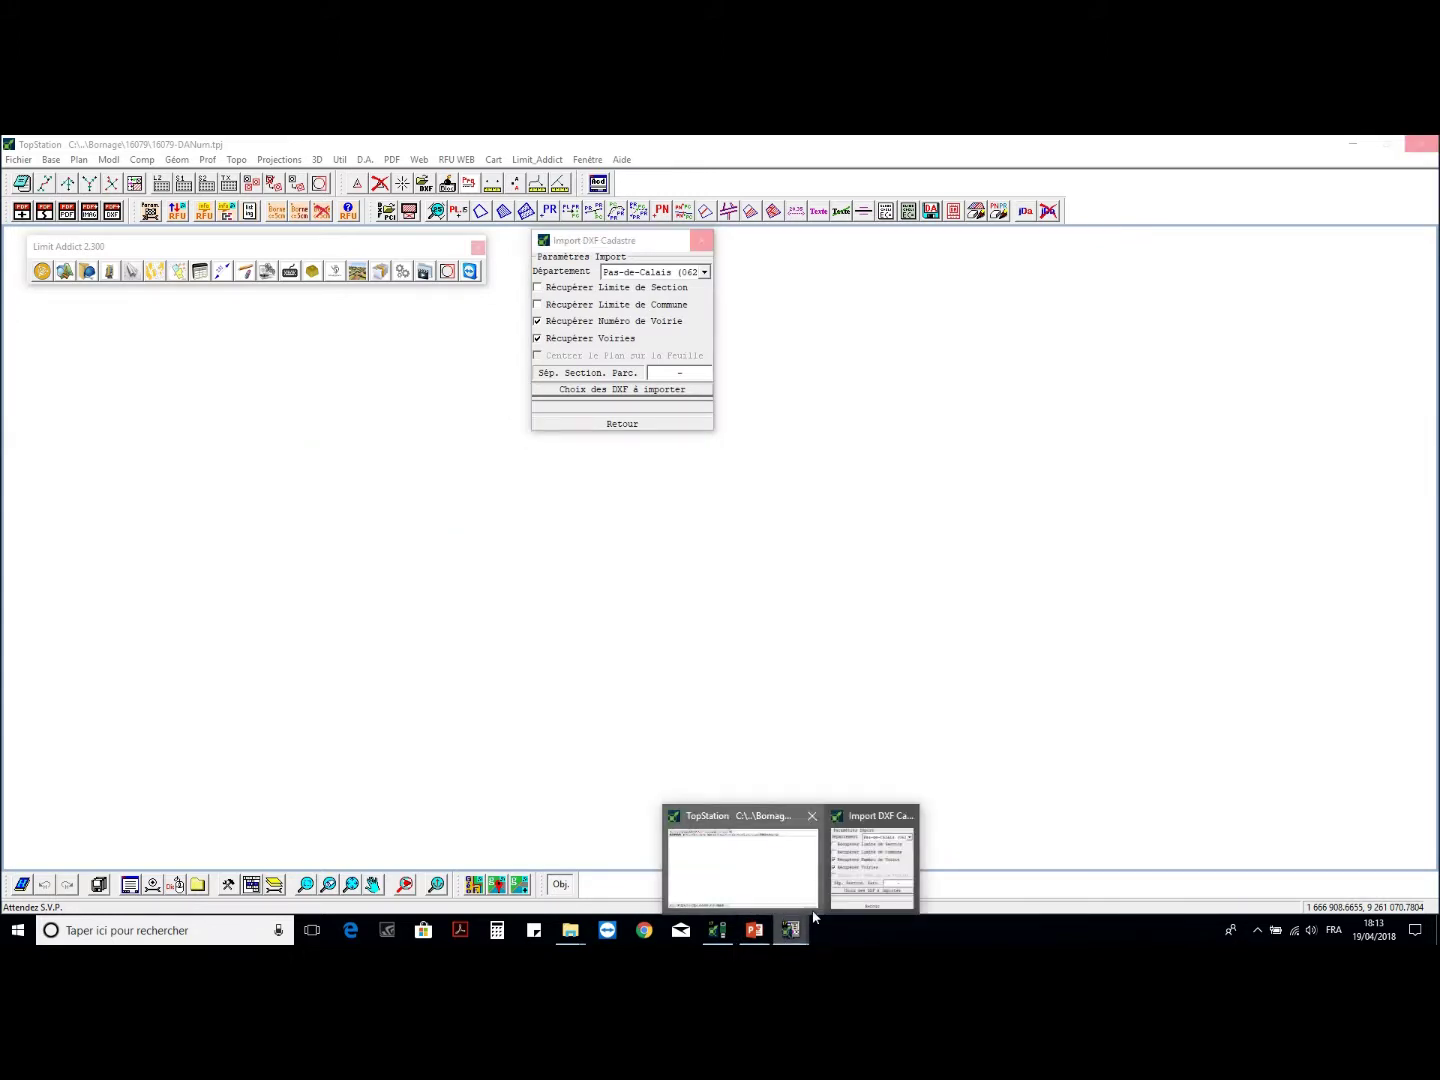
mouse_move(614, 247)
mouse_down()
mouse_move(649, 289)
mouse_move(630, 274)
mouse_up()
mouse_move(758, 932)
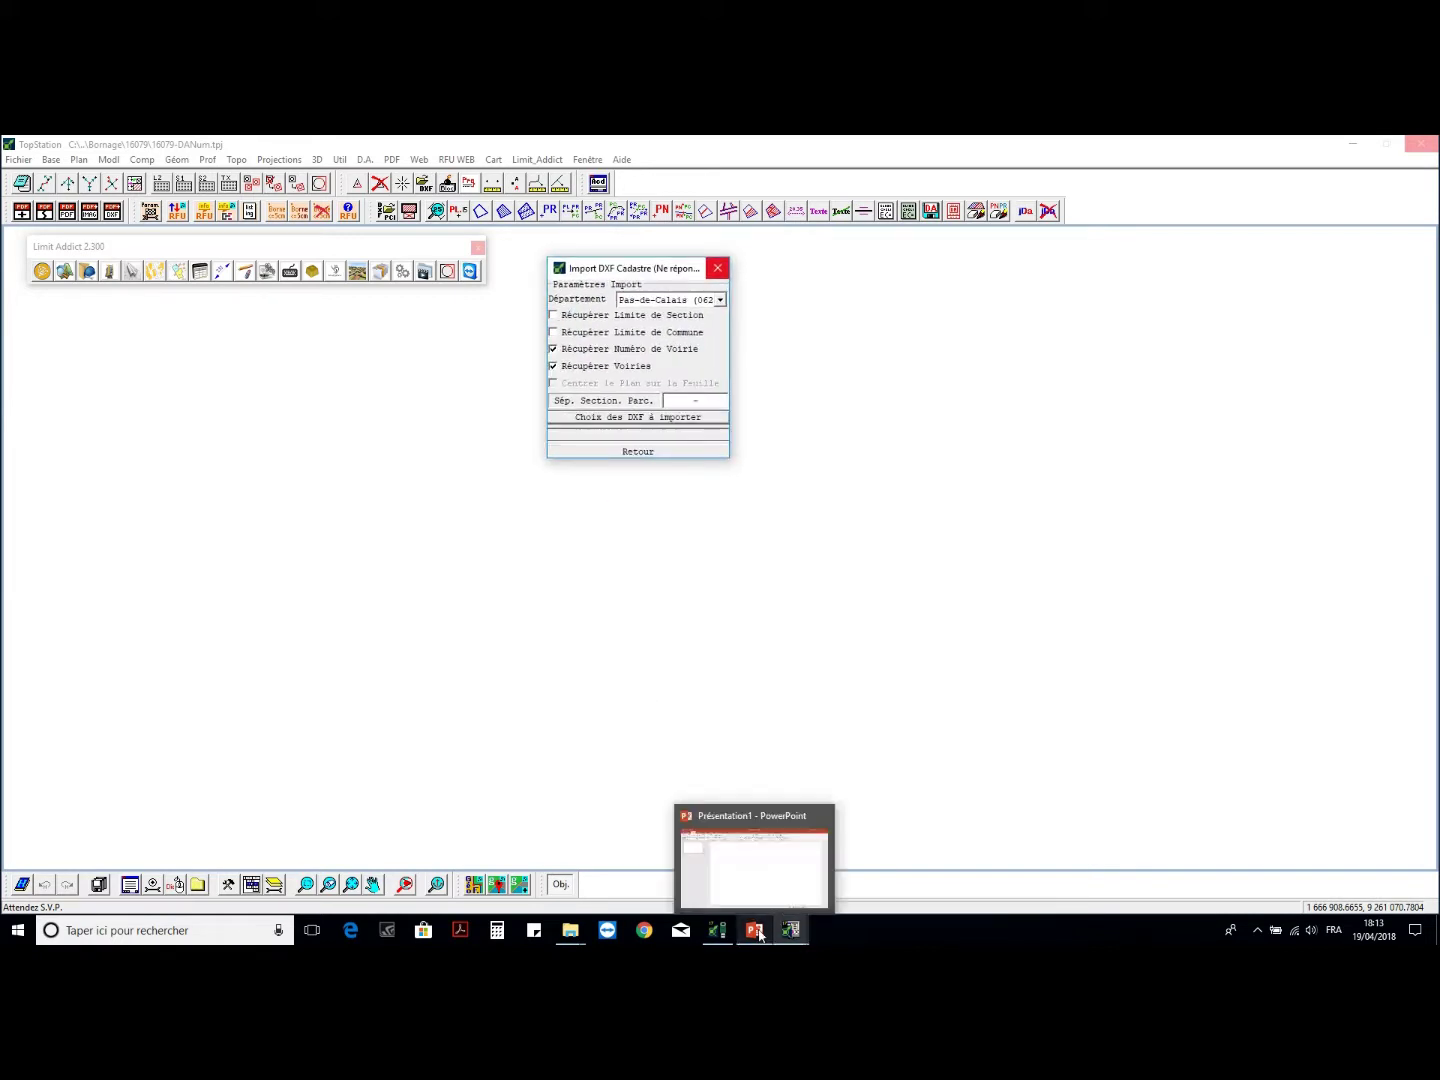
click(752, 895)
mouse_move(813, 146)
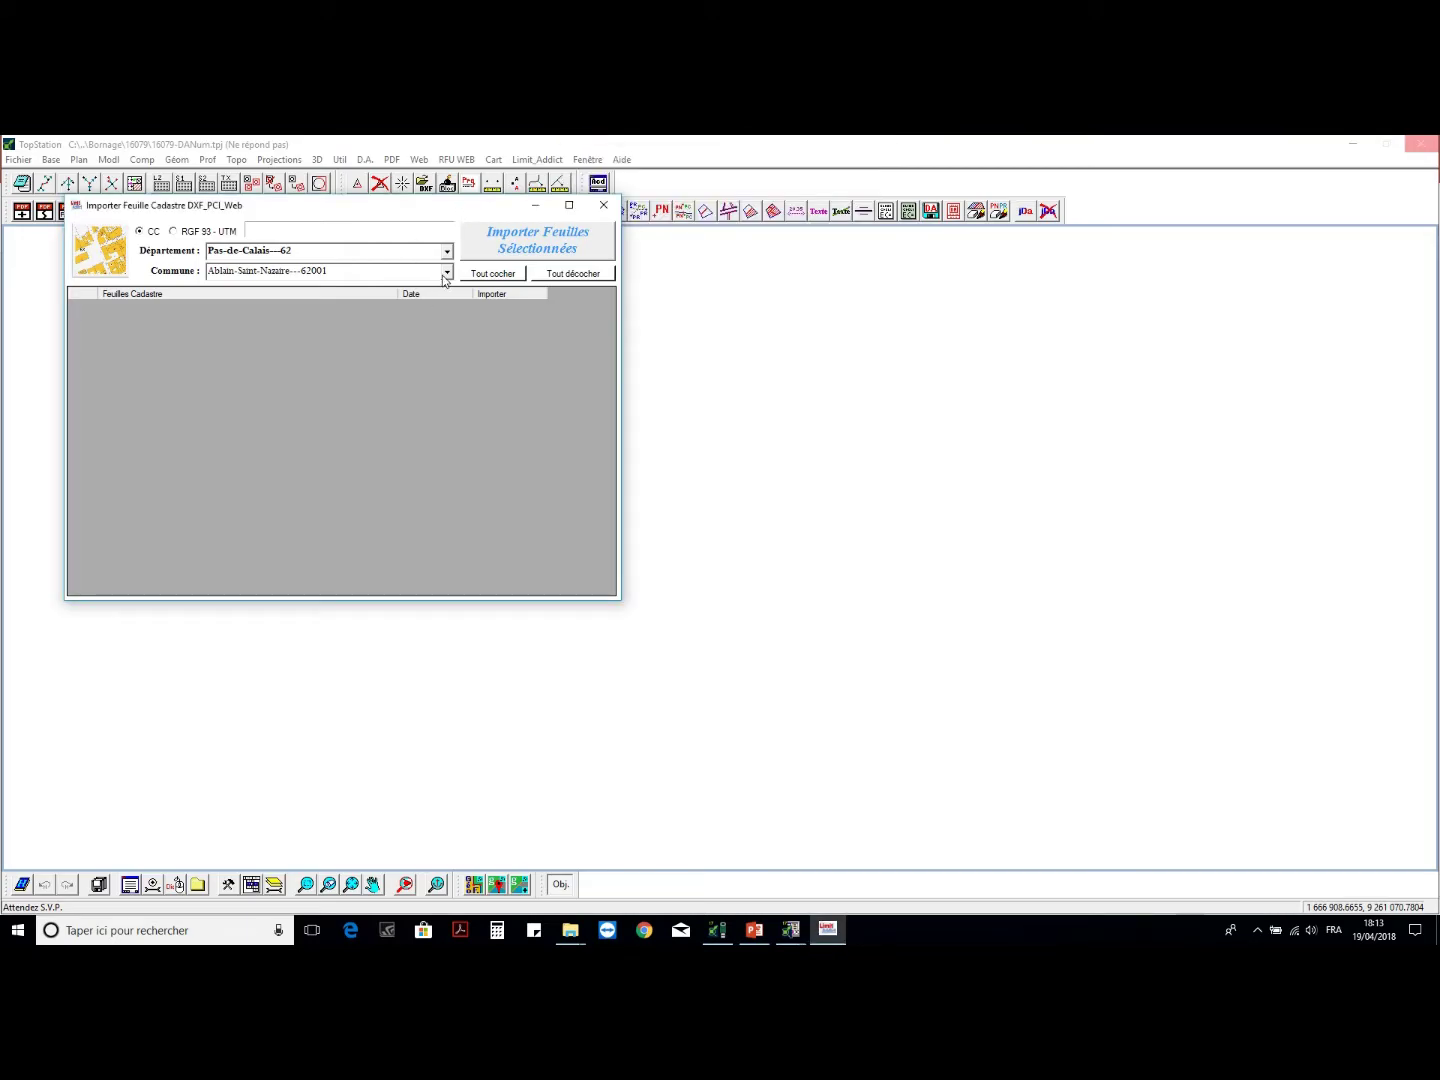
- Try to list the cadastral sheets of commune Lillers---62516 in the import window
click(445, 274)
text(lil)
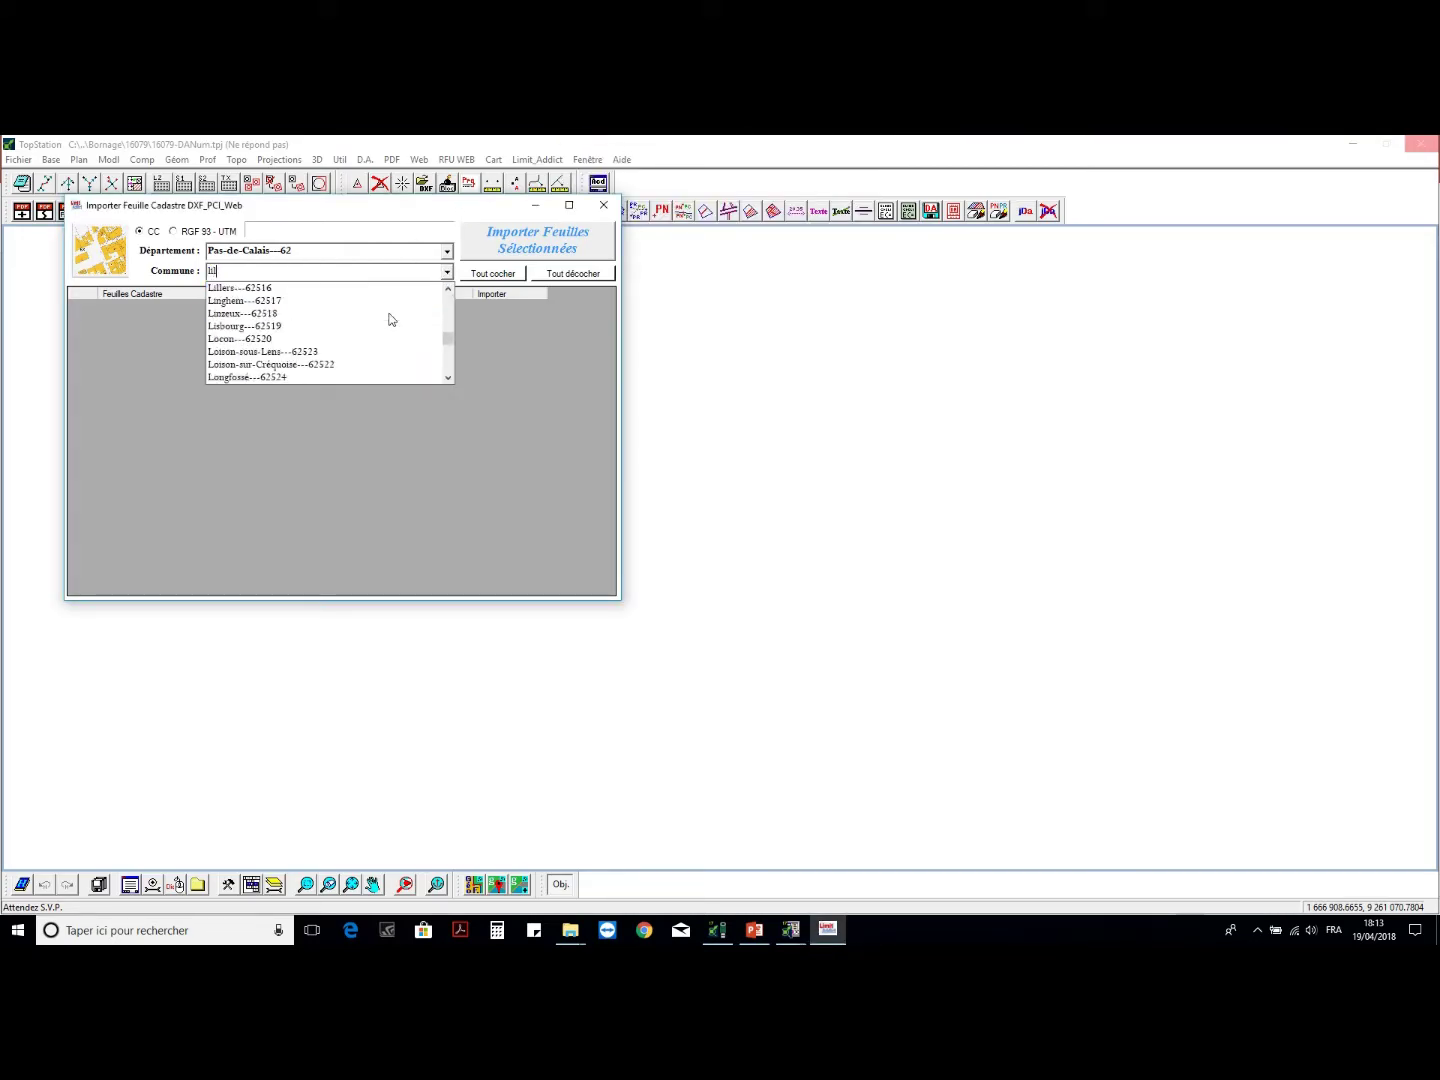
click(221, 290)
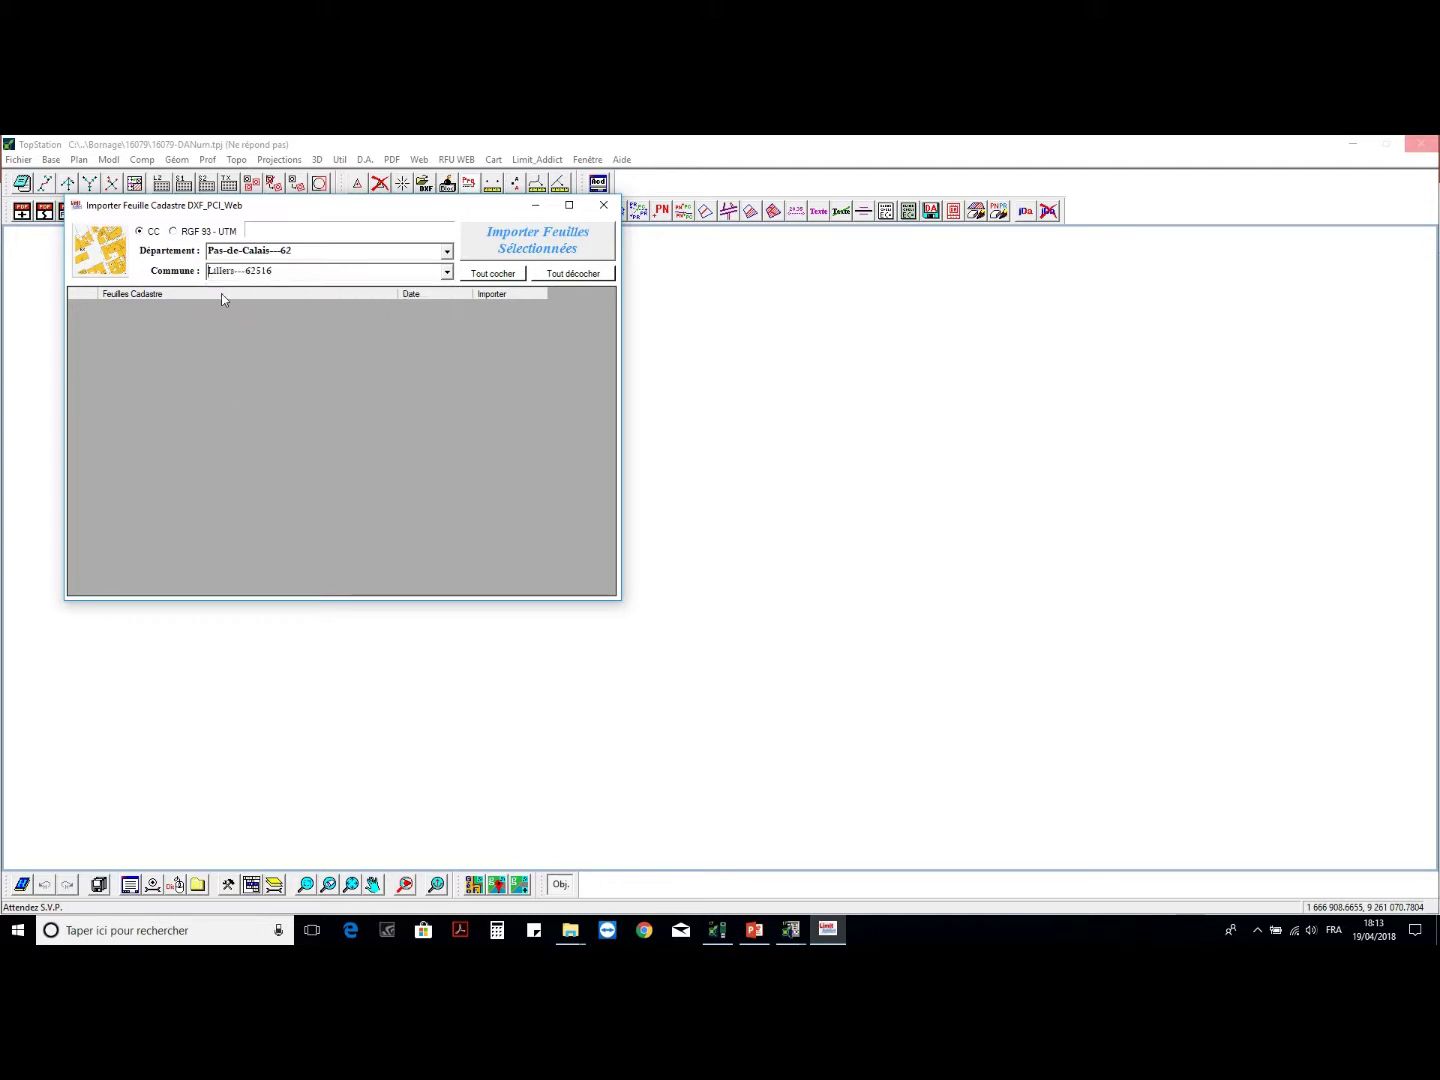
drag(388, 209, 422, 294)
mouse_move(709, 137)
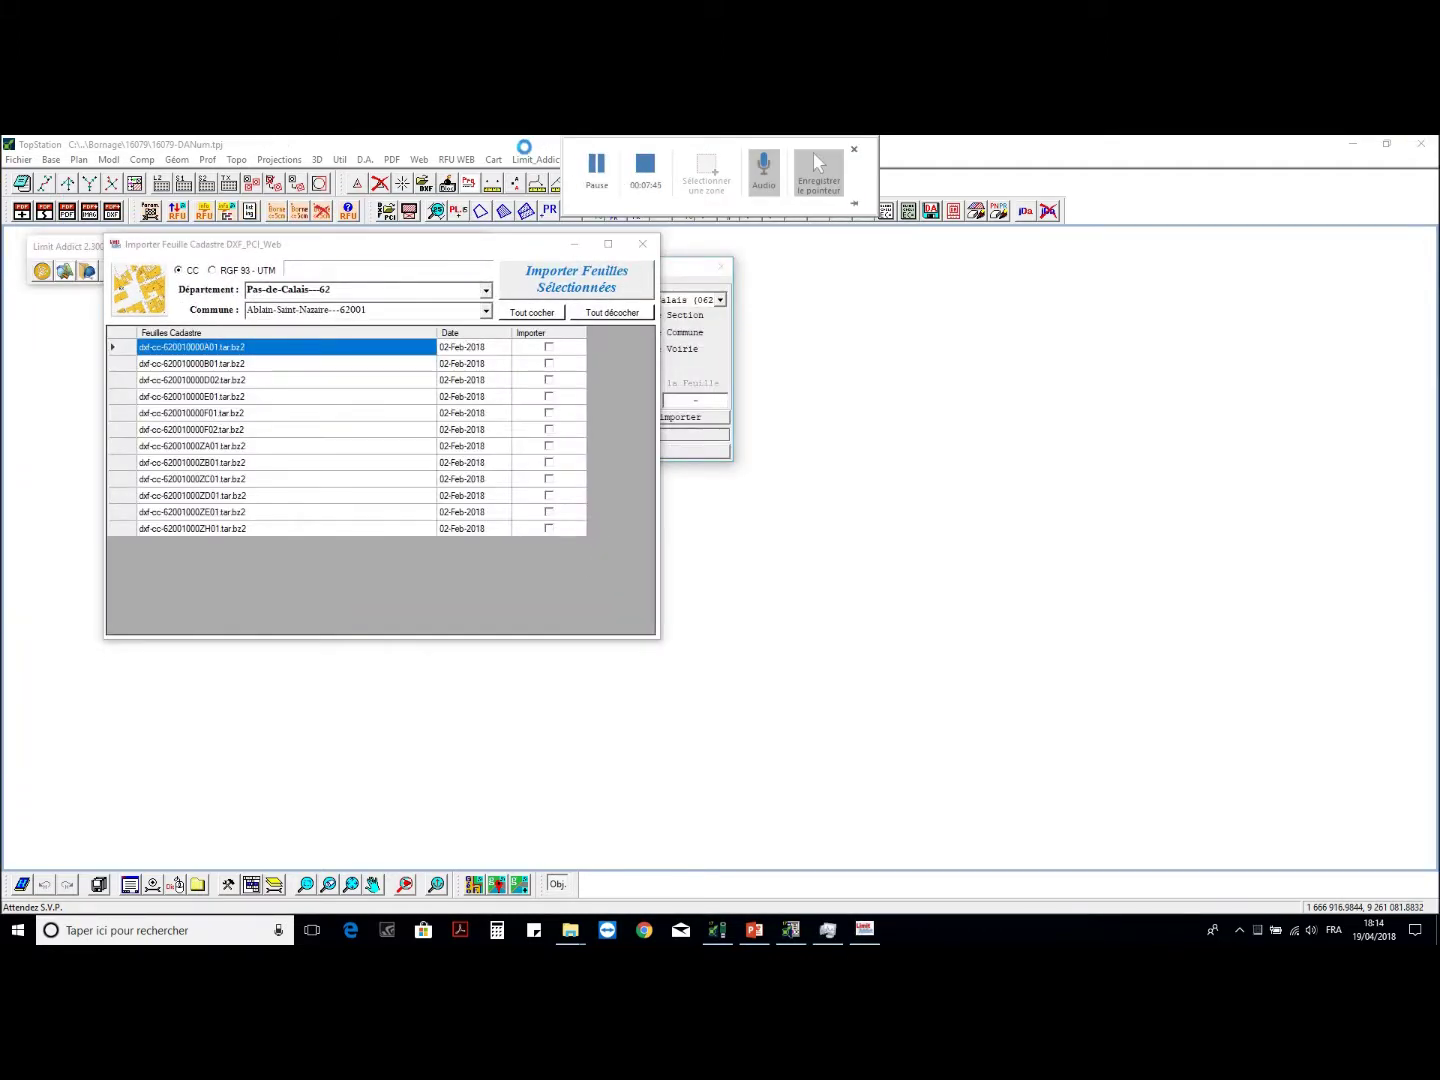
- Select commune Lillers---62516 and import its cadastral sheet dxf-cc-62516000AY01.tar.bz2
click(486, 310)
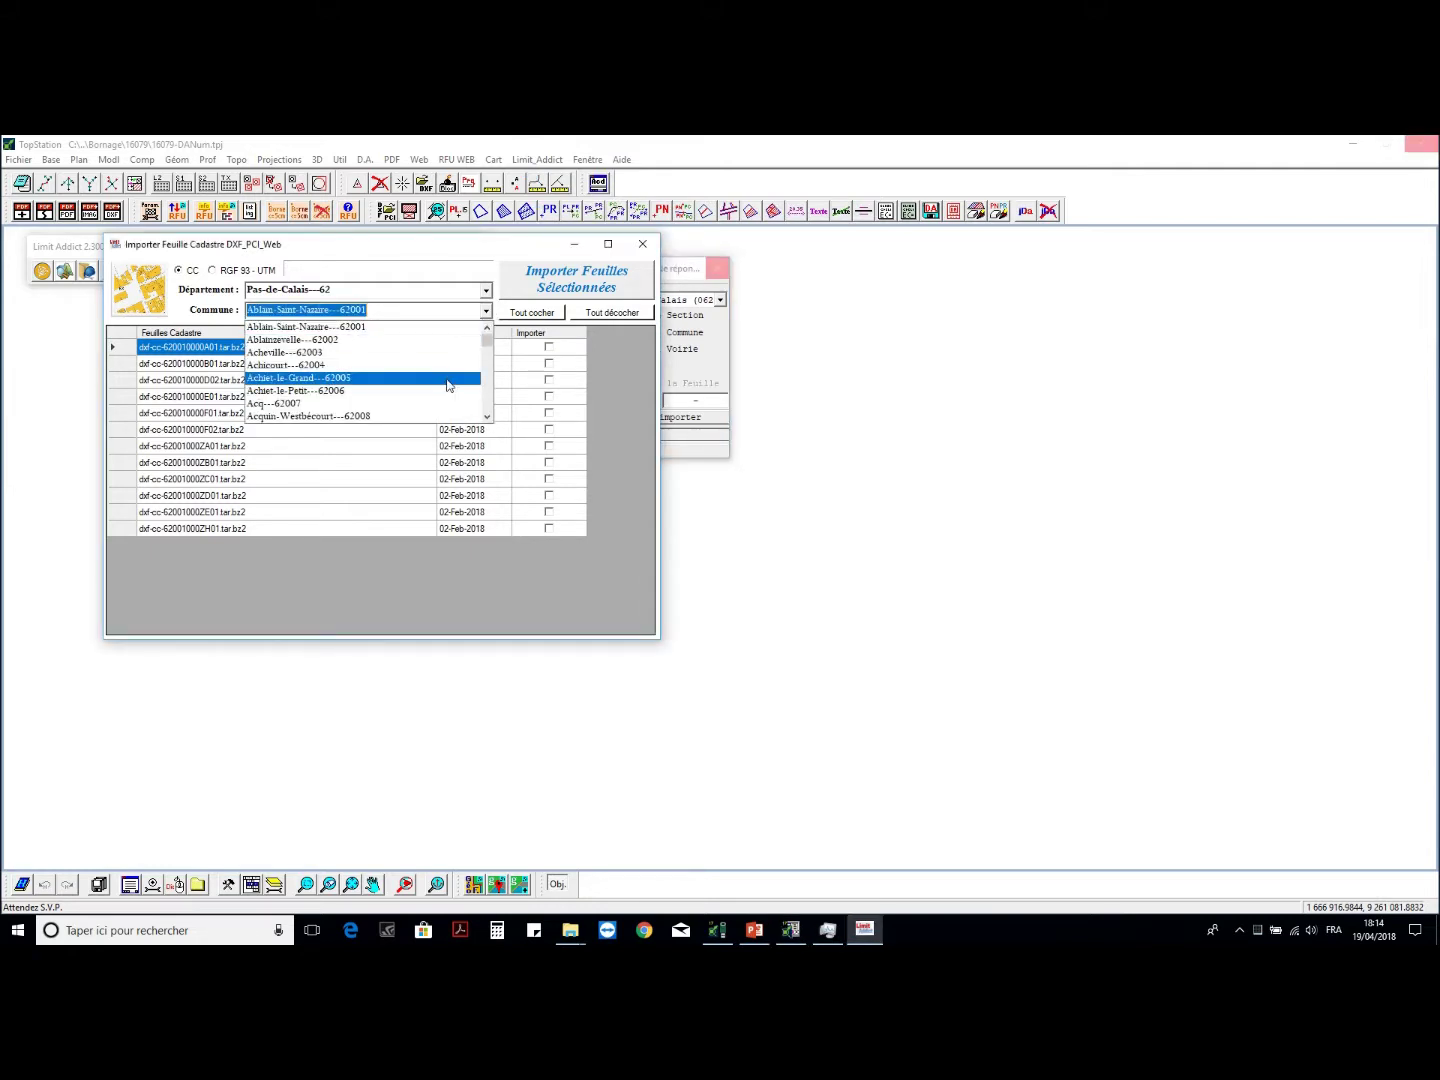
text(lillers)
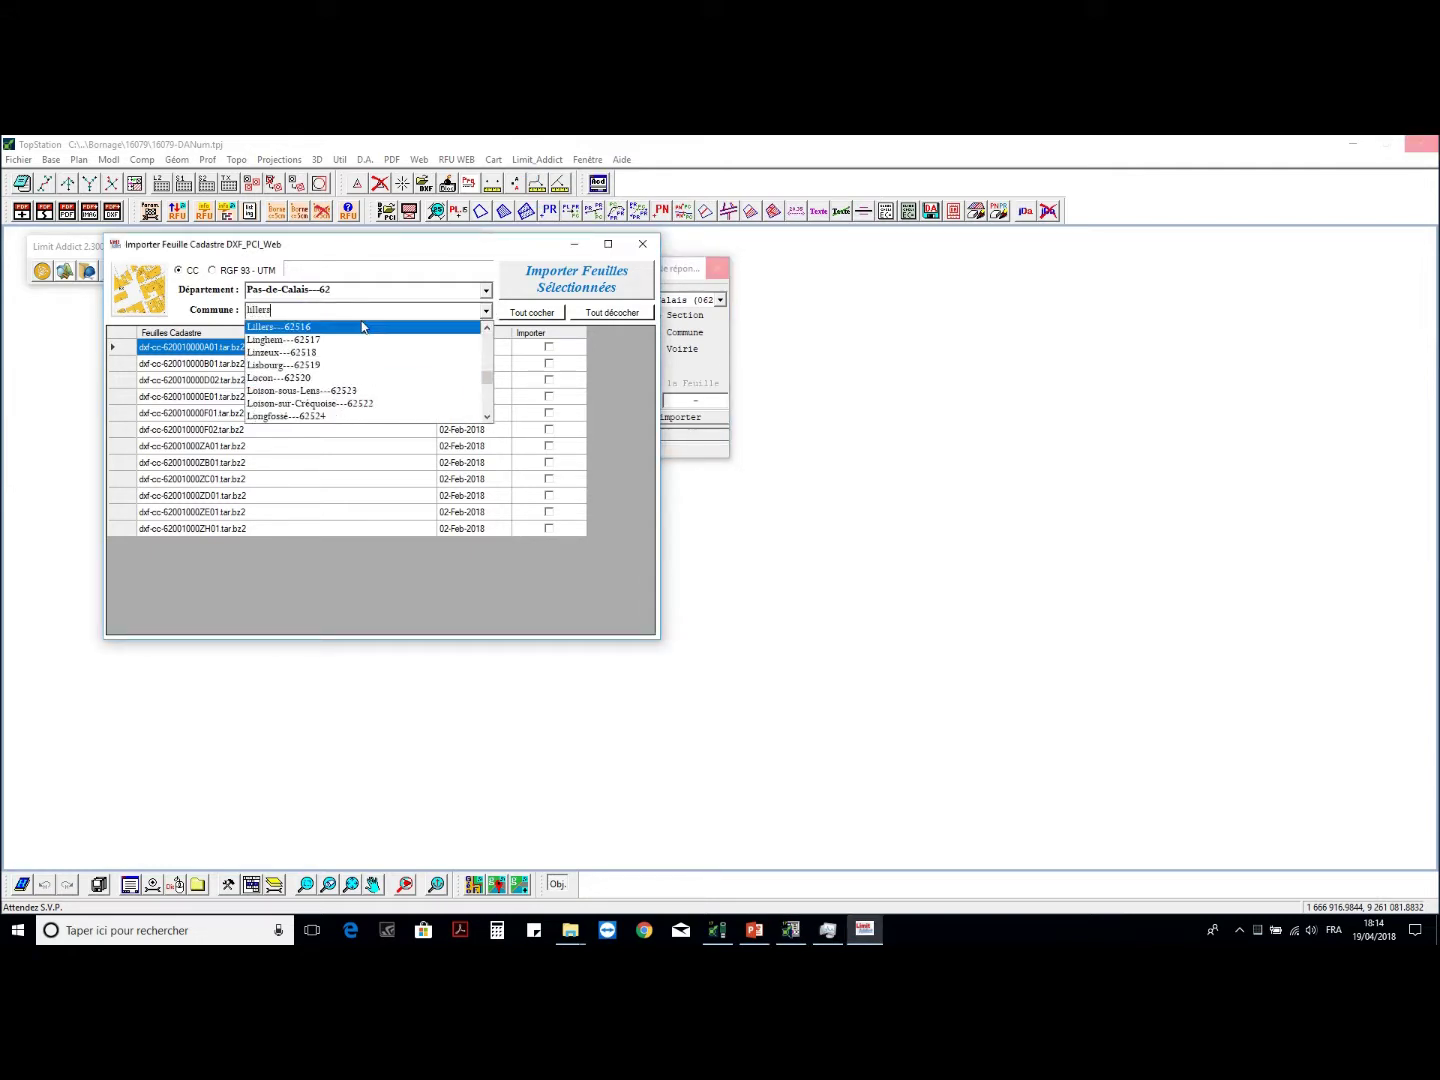
click(362, 330)
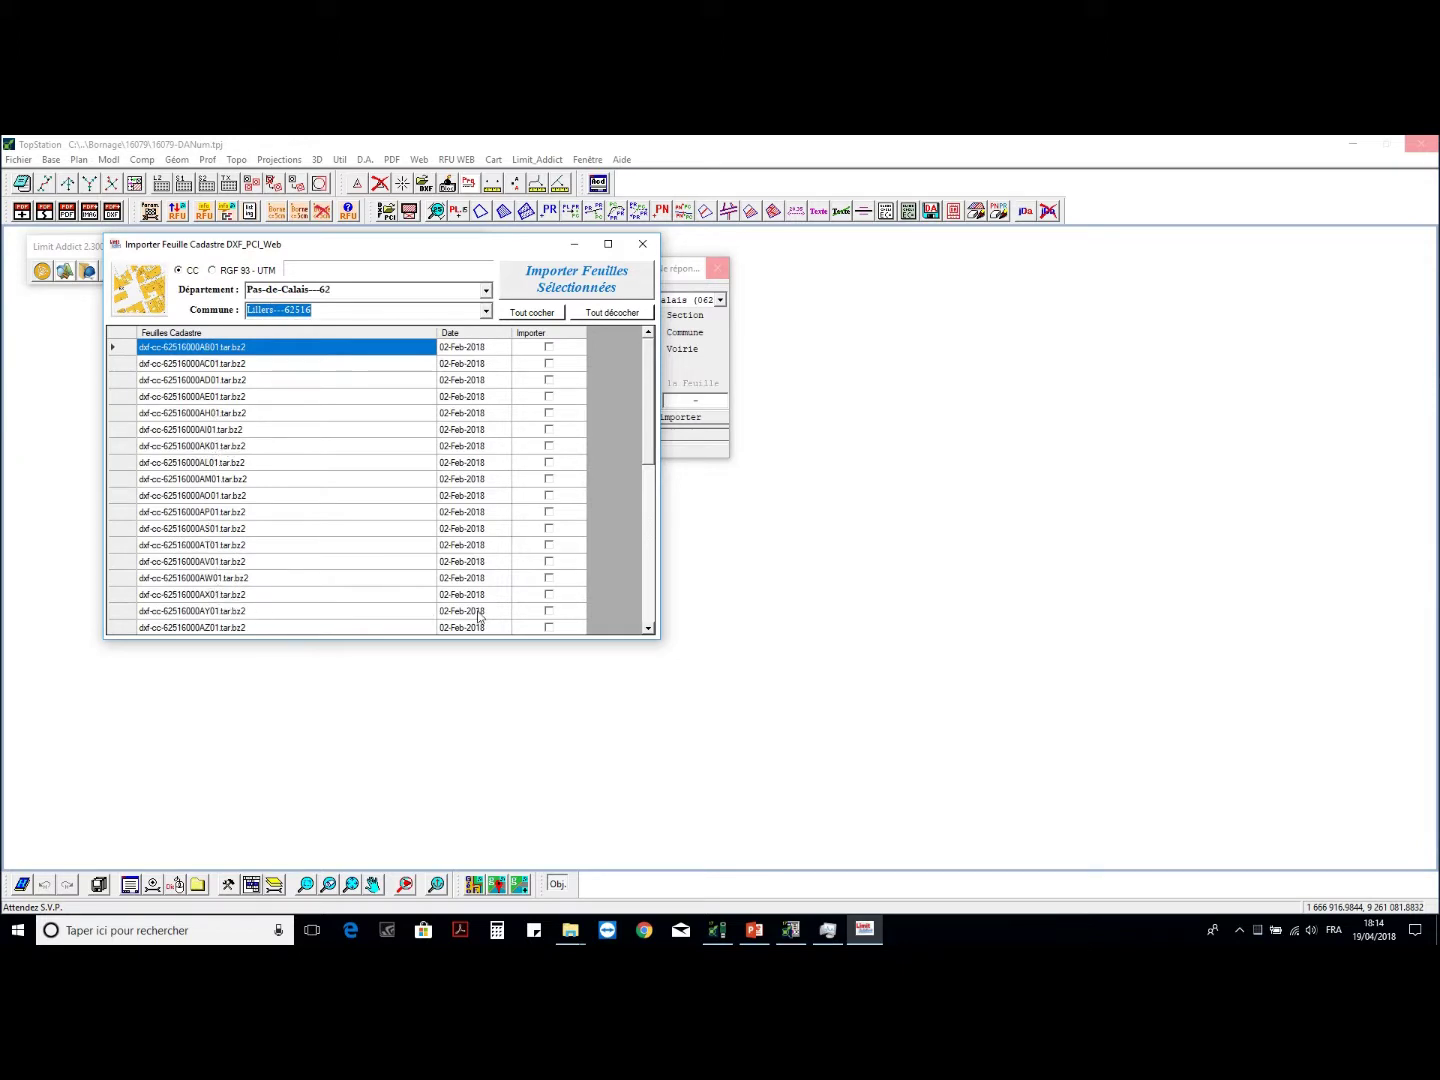
click(549, 613)
click(588, 282)
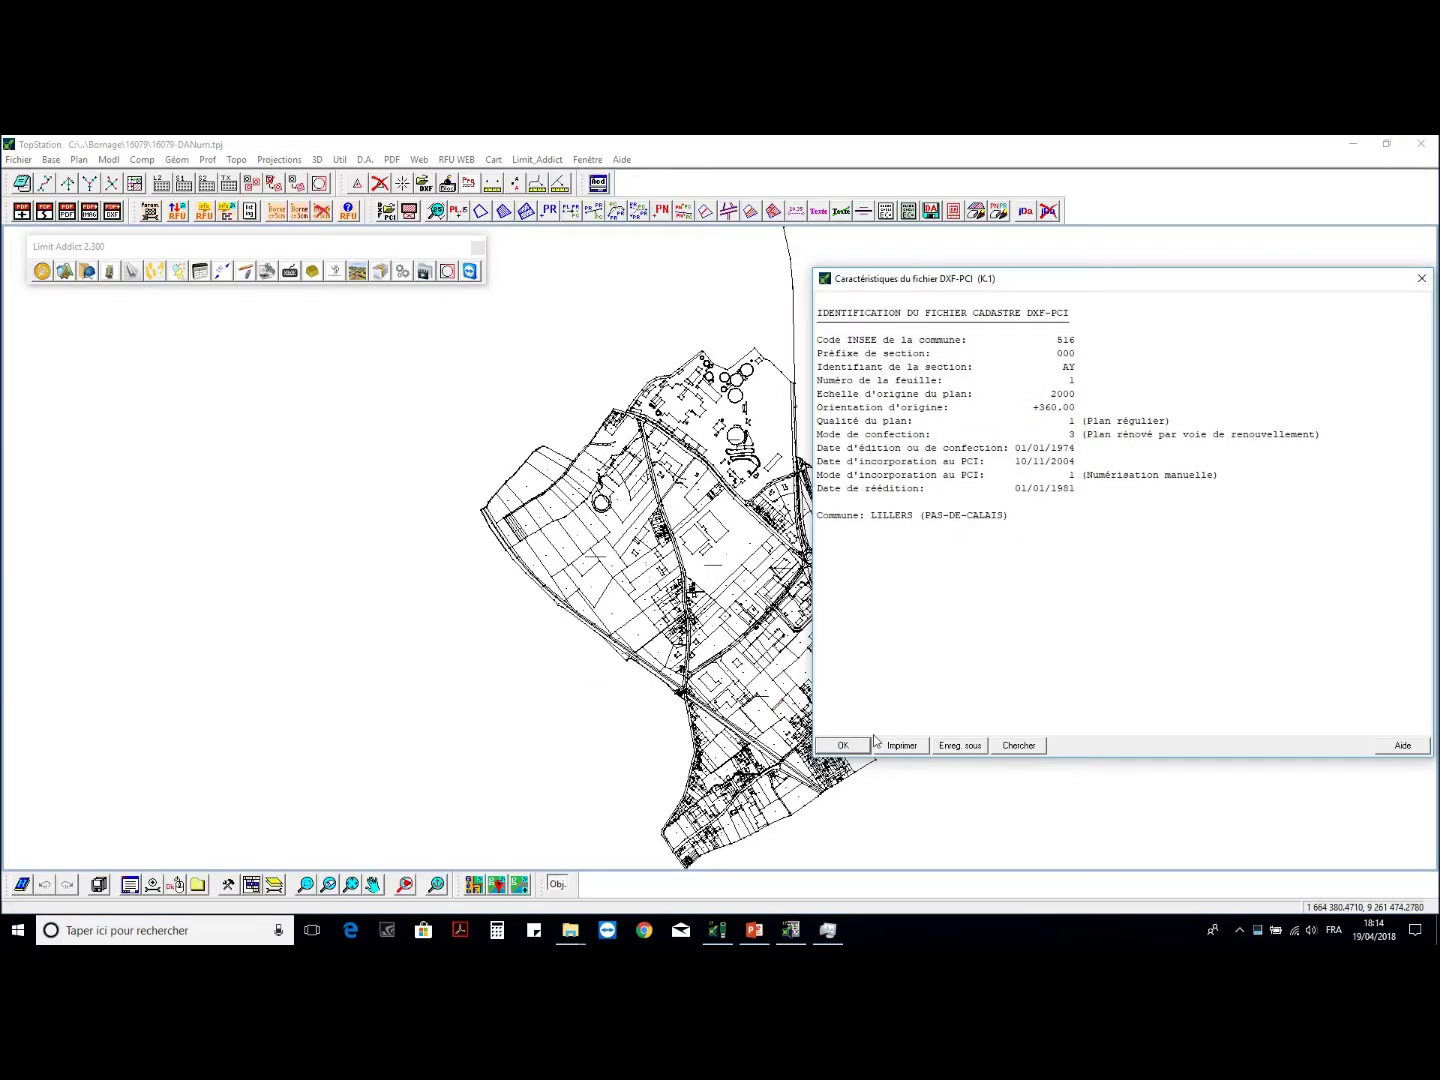
- Dismiss the DXF-PCI file characteristics and display the imported AY sheet with coloured buildings
click(414, 214)
click(842, 370)
scroll(808, 633, up, 2)
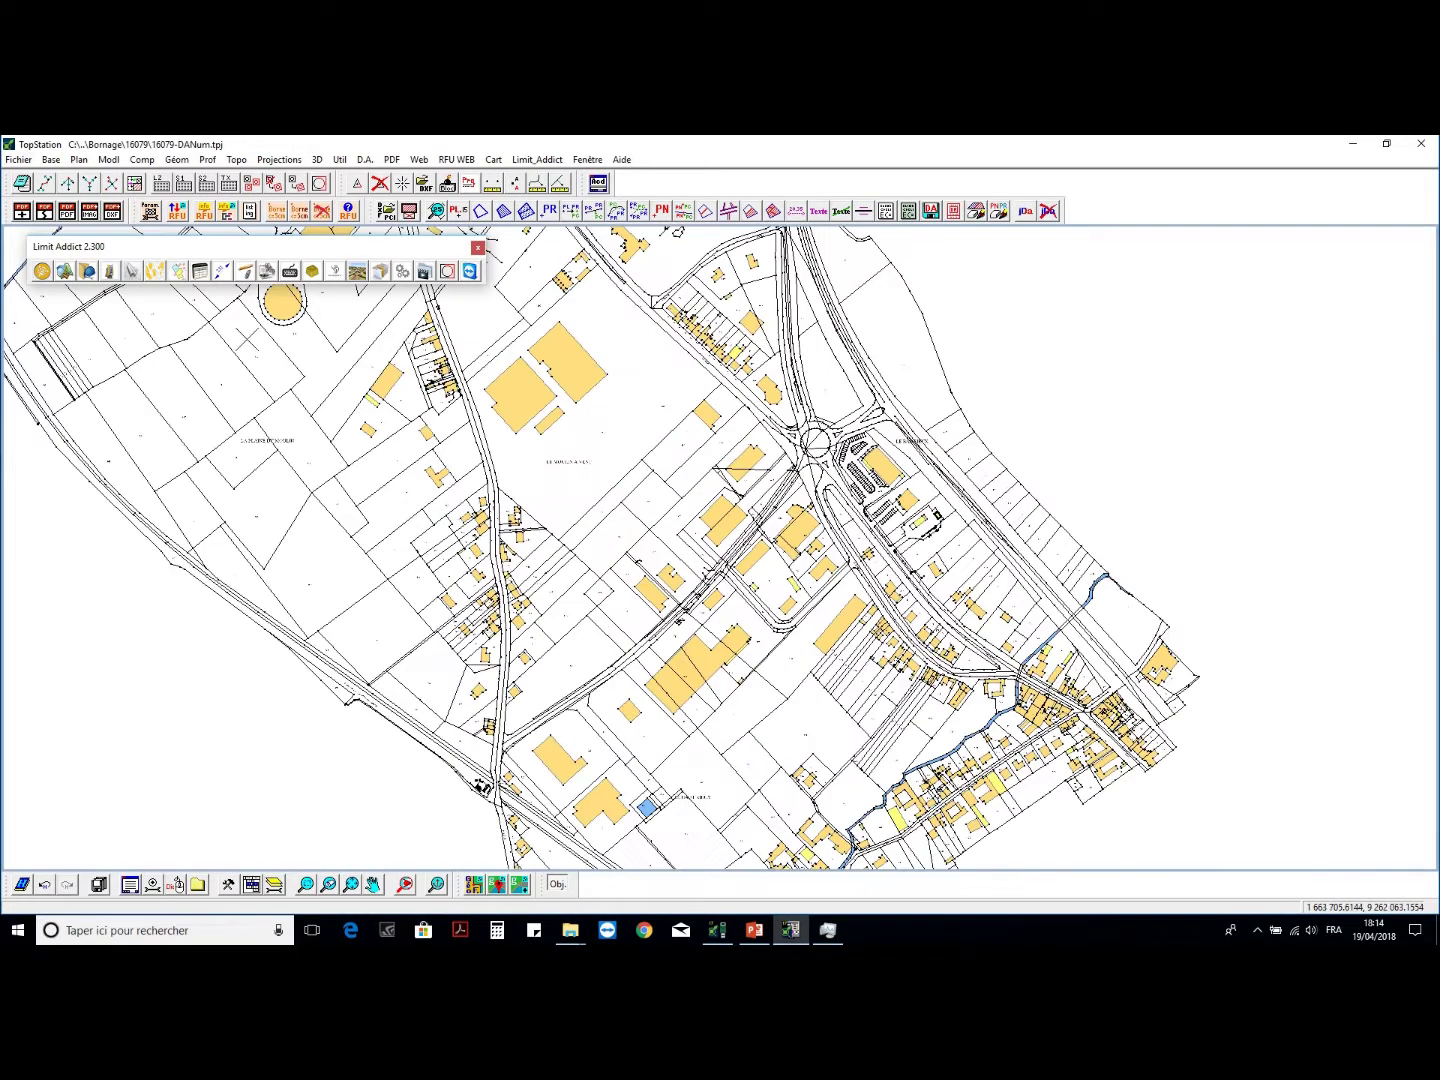
- Start the automatic digital DA import and load the file 16079-DA.lda from the 16079 folder
click(178, 271)
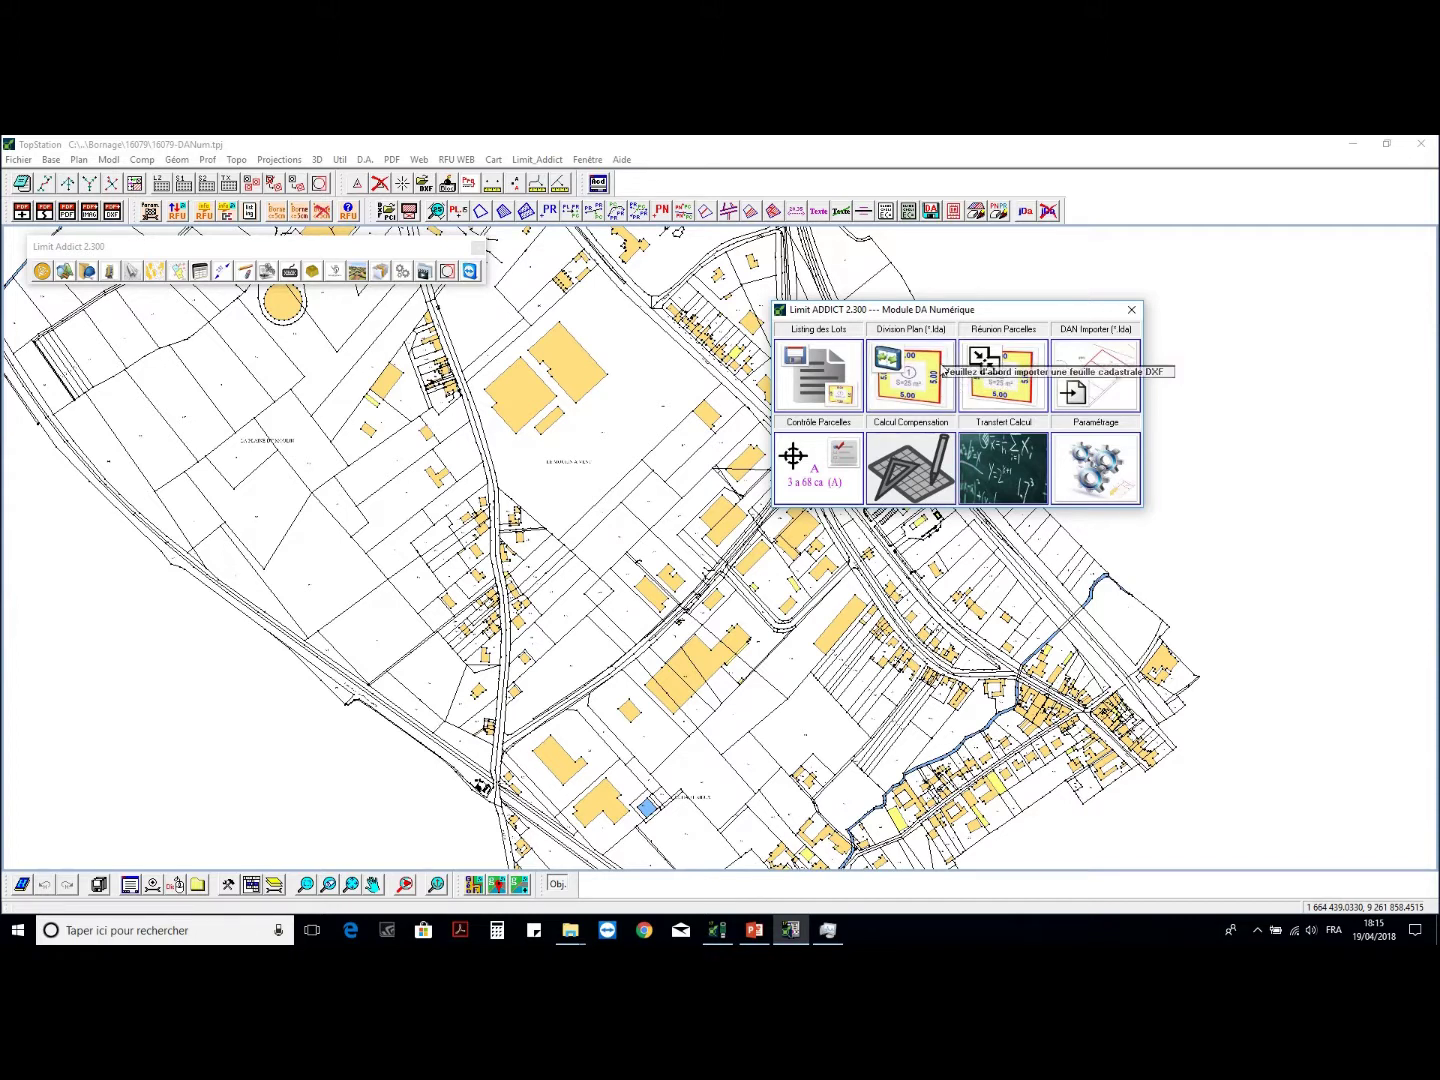
click(1098, 357)
click(1114, 377)
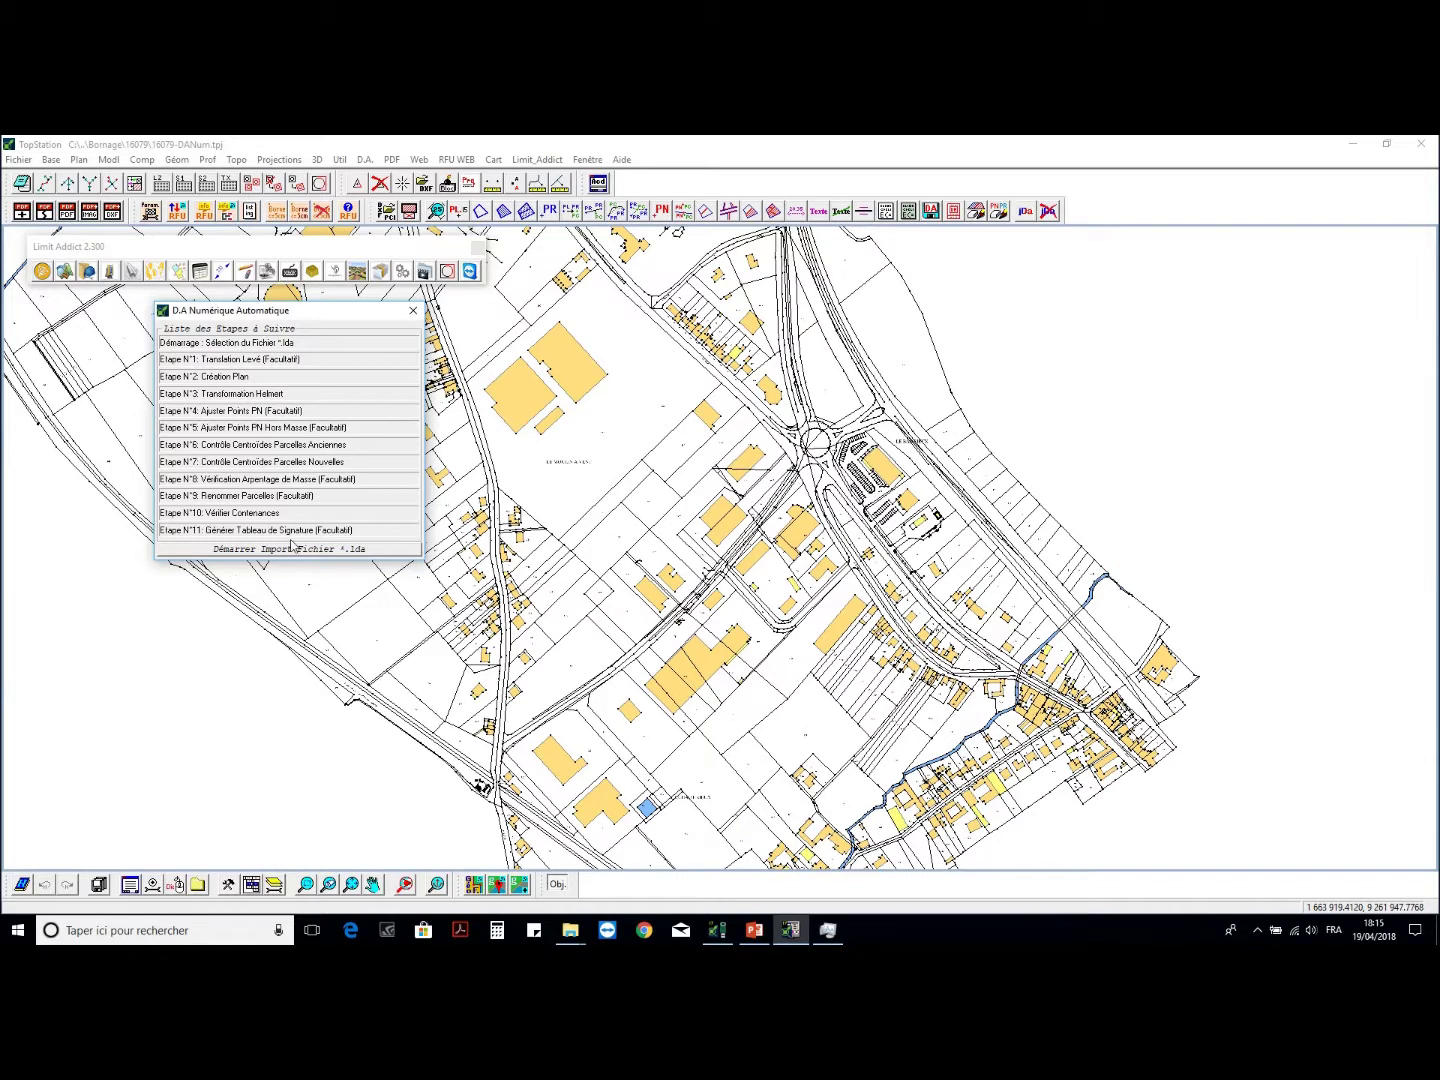
click(268, 549)
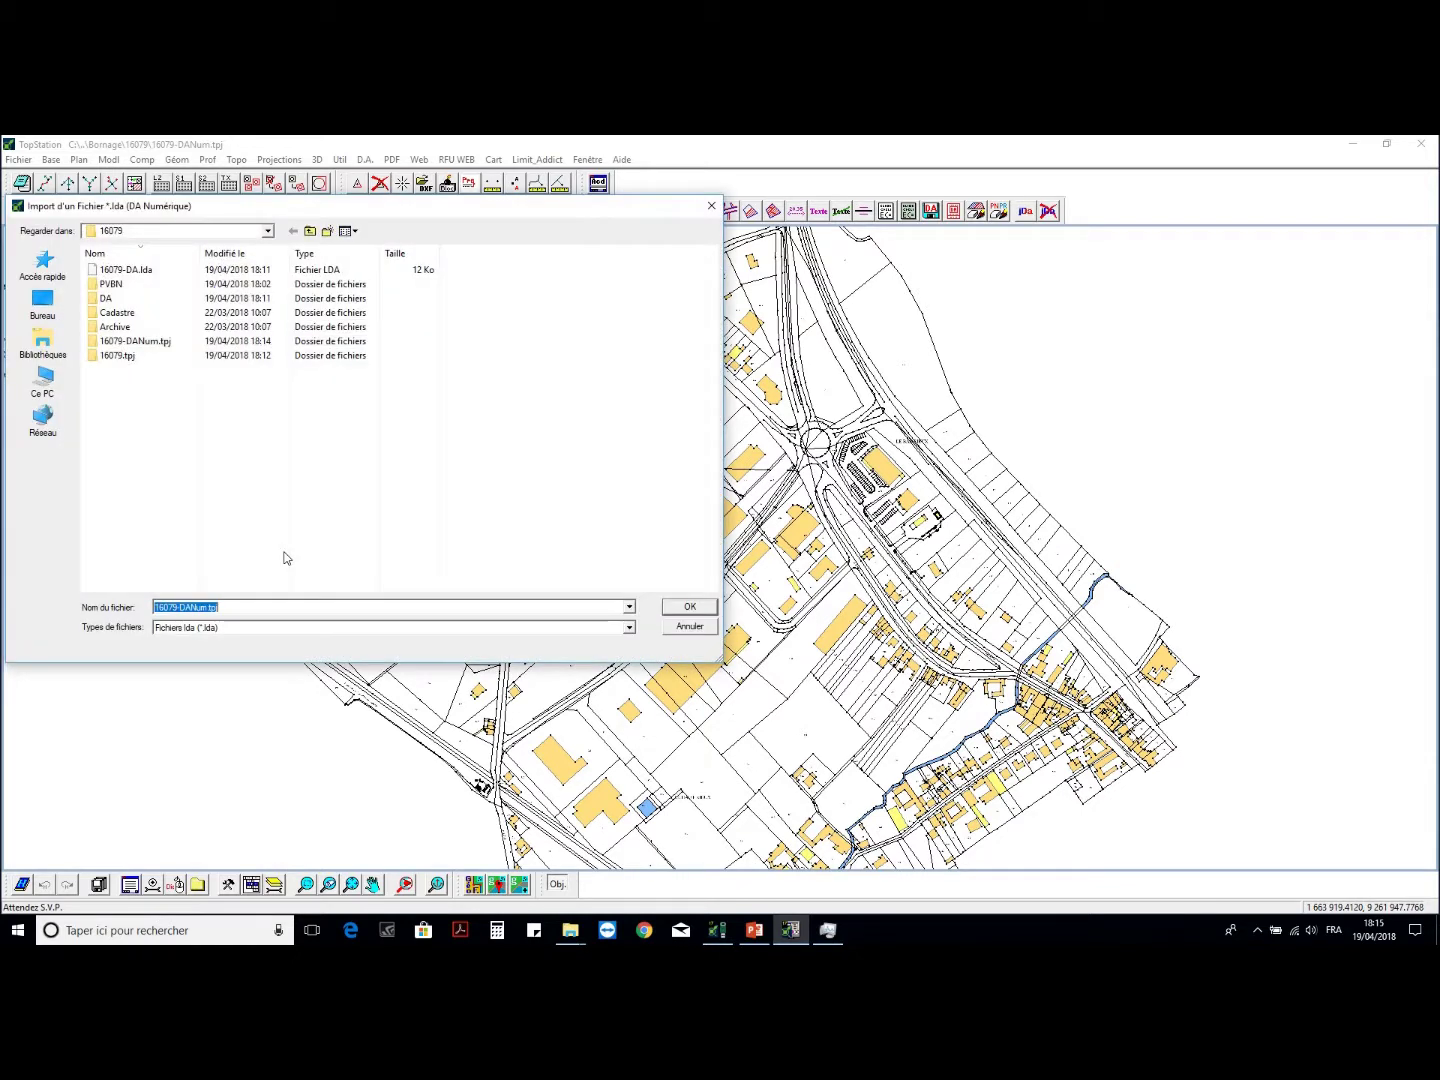
click(182, 272)
click(689, 609)
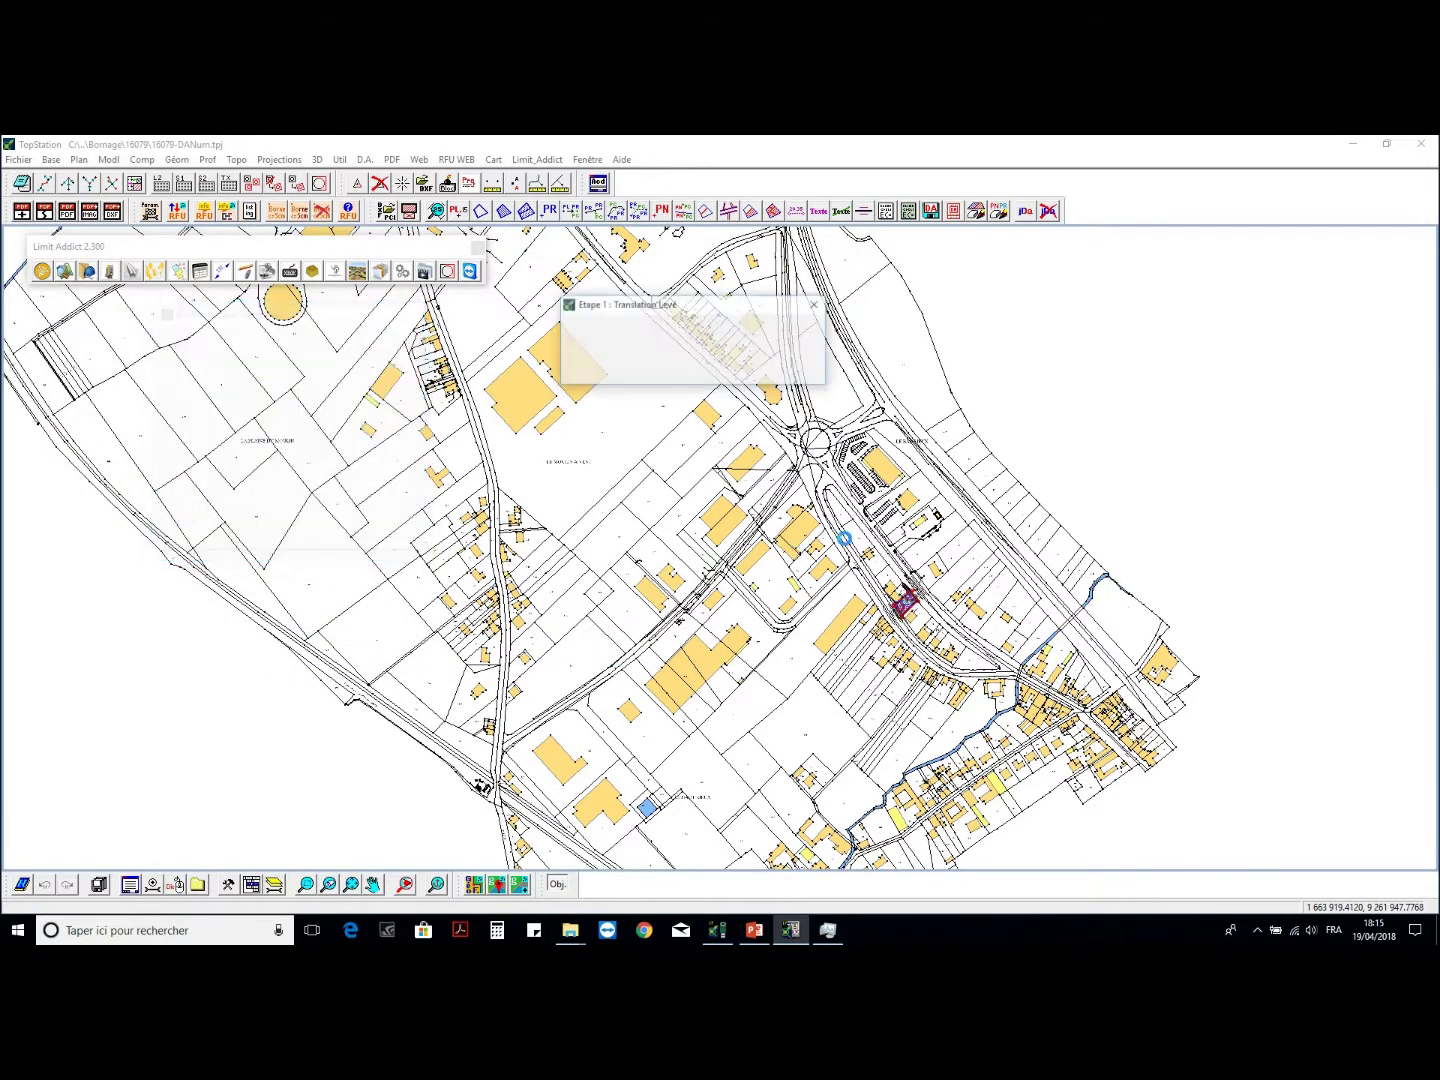
- Clear the Plan de Bornage drawing from around parcel 834 in the Etape 1 translation
scroll(916, 600, up, 6)
scroll(840, 573, up, 2)
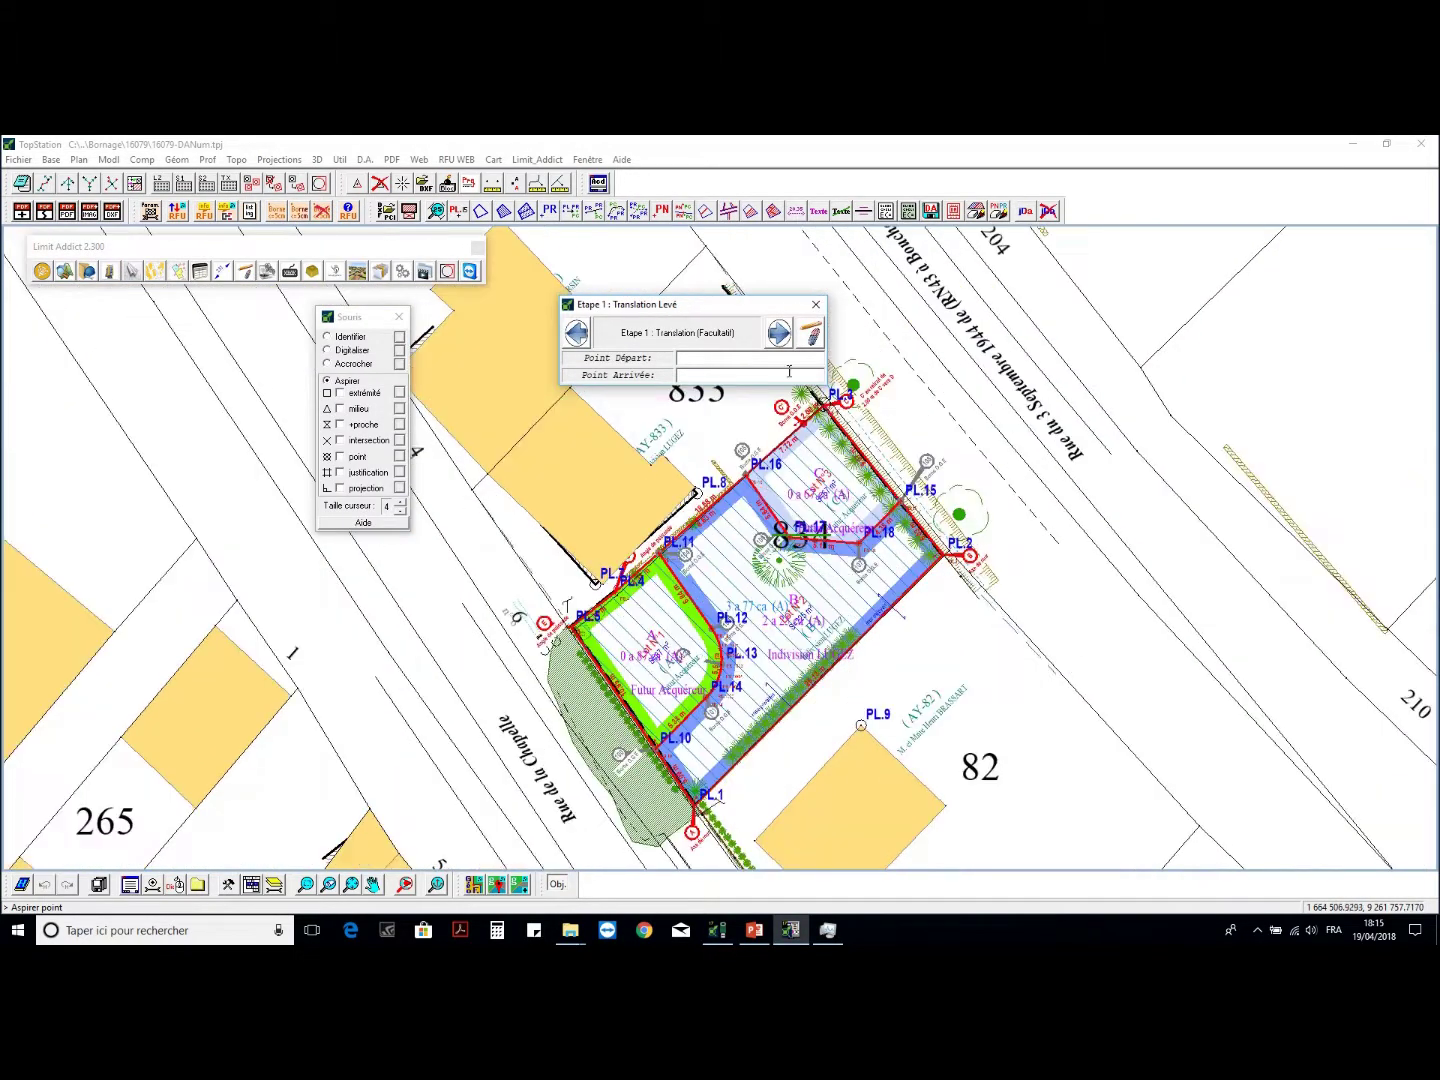
click(811, 337)
click(831, 353)
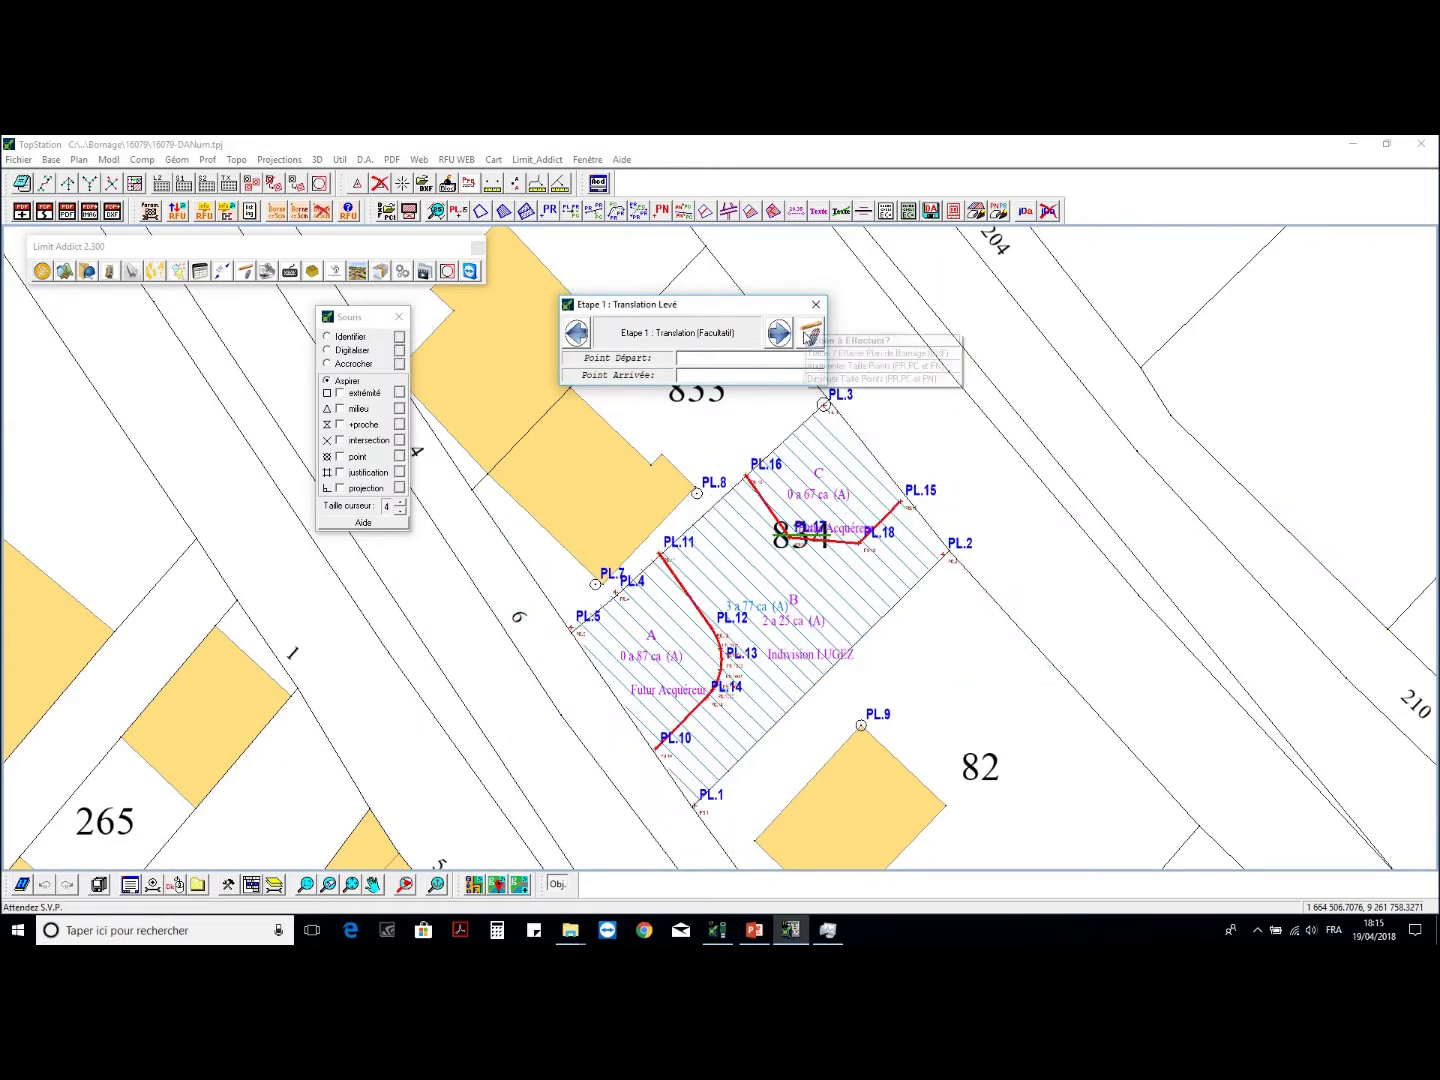
- Skip the optional Etape 1 translation and create the plan frame in A4 format at scale 200
click(831, 353)
click(831, 353)
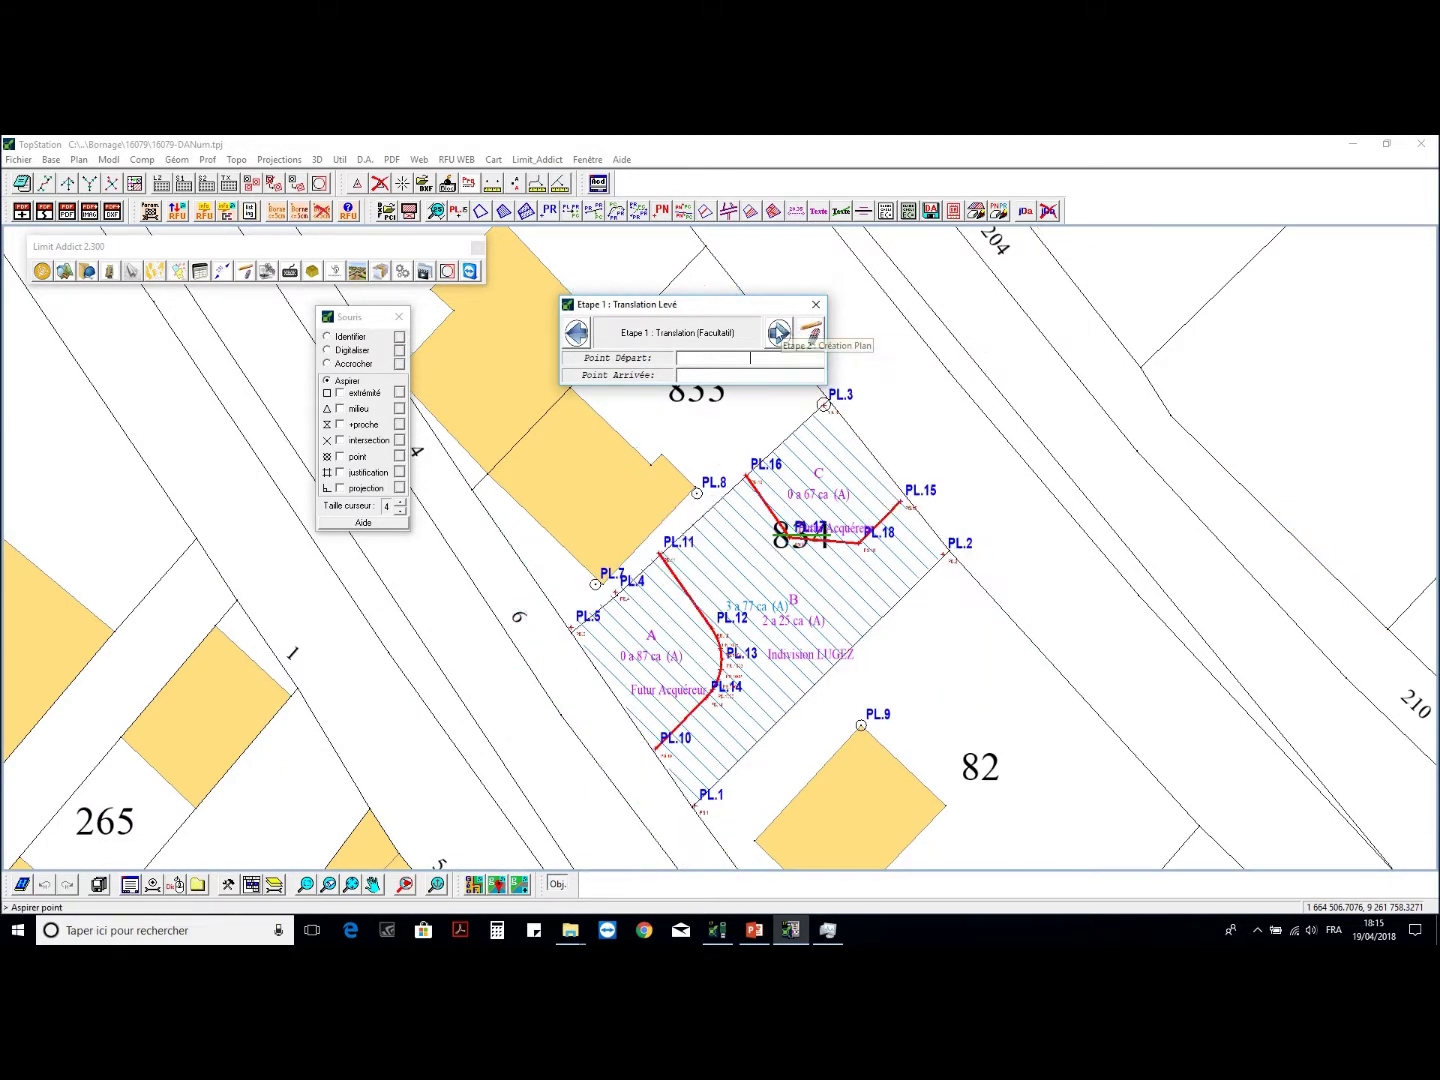
click(779, 333)
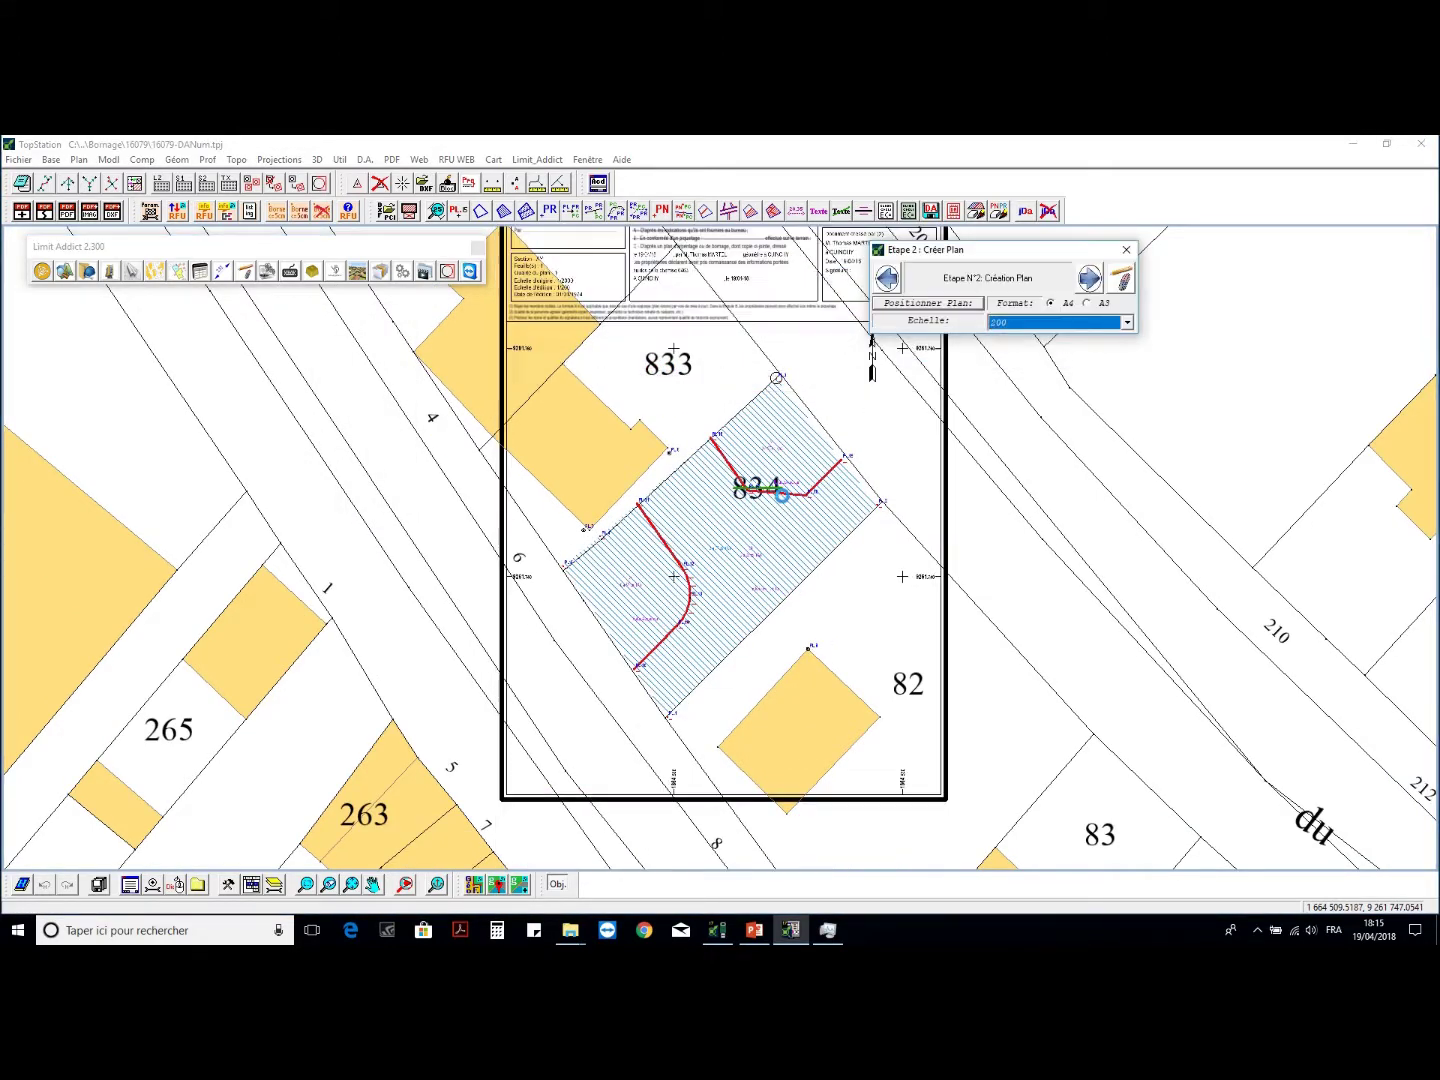
click(1090, 279)
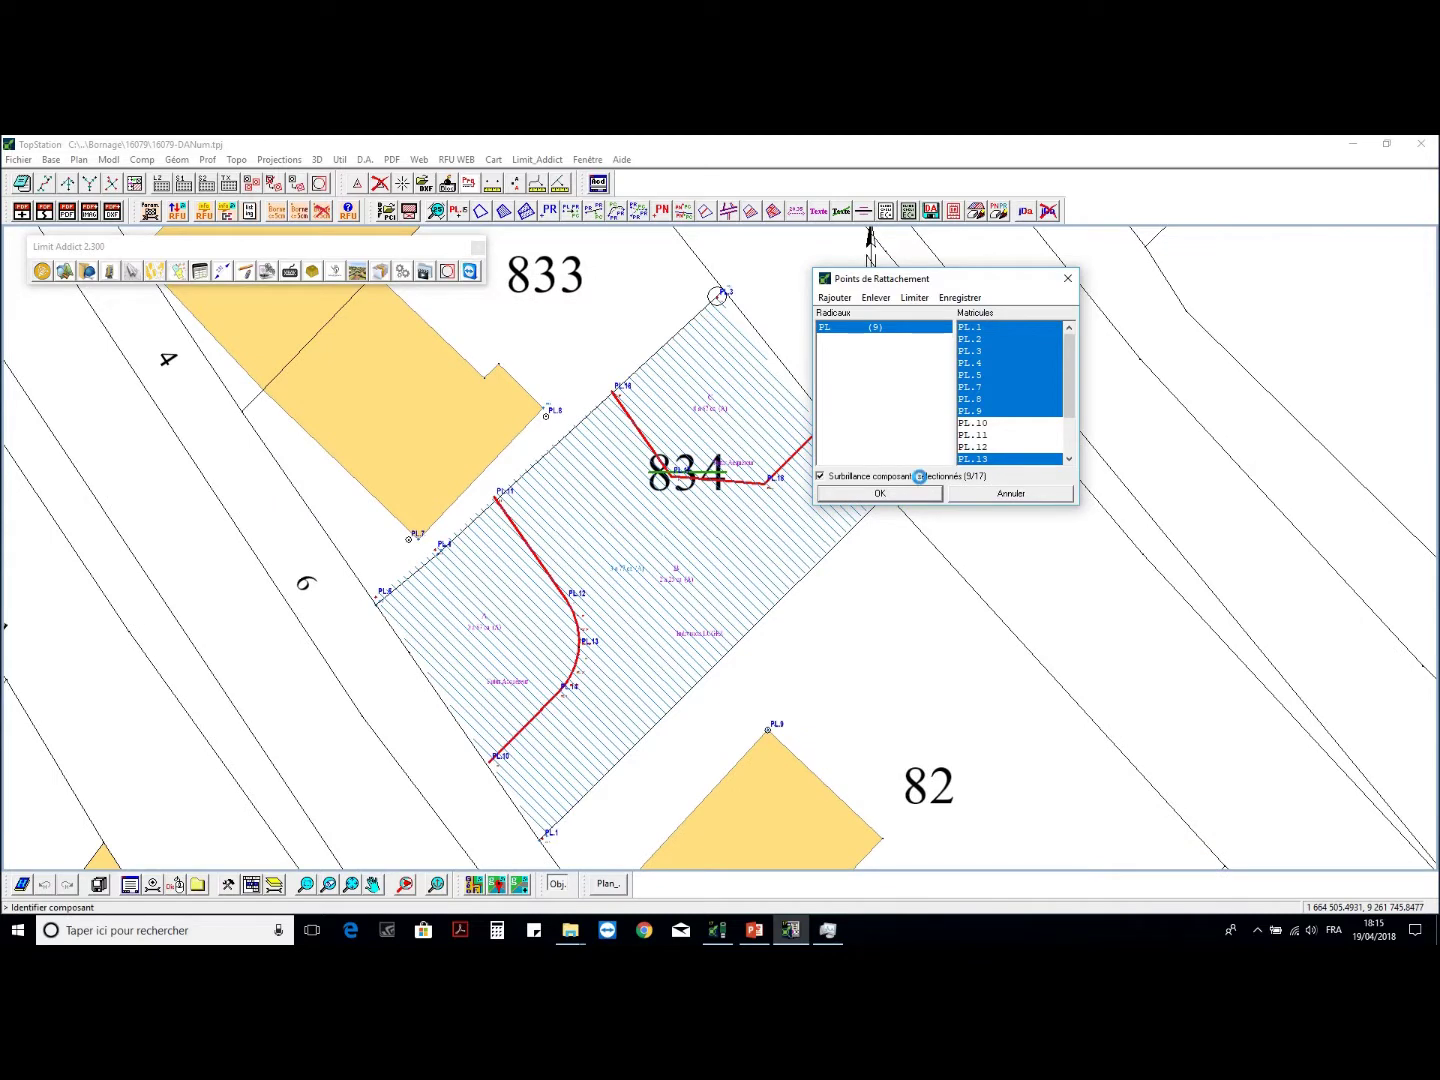
- Remove PL.9, PL.7, PL.8, PL.4 and PL.13 from the attachment points, keeping only PL.1, PL.2, PL.3 and PL.5
scroll(627, 563, down, 2)
click(714, 662)
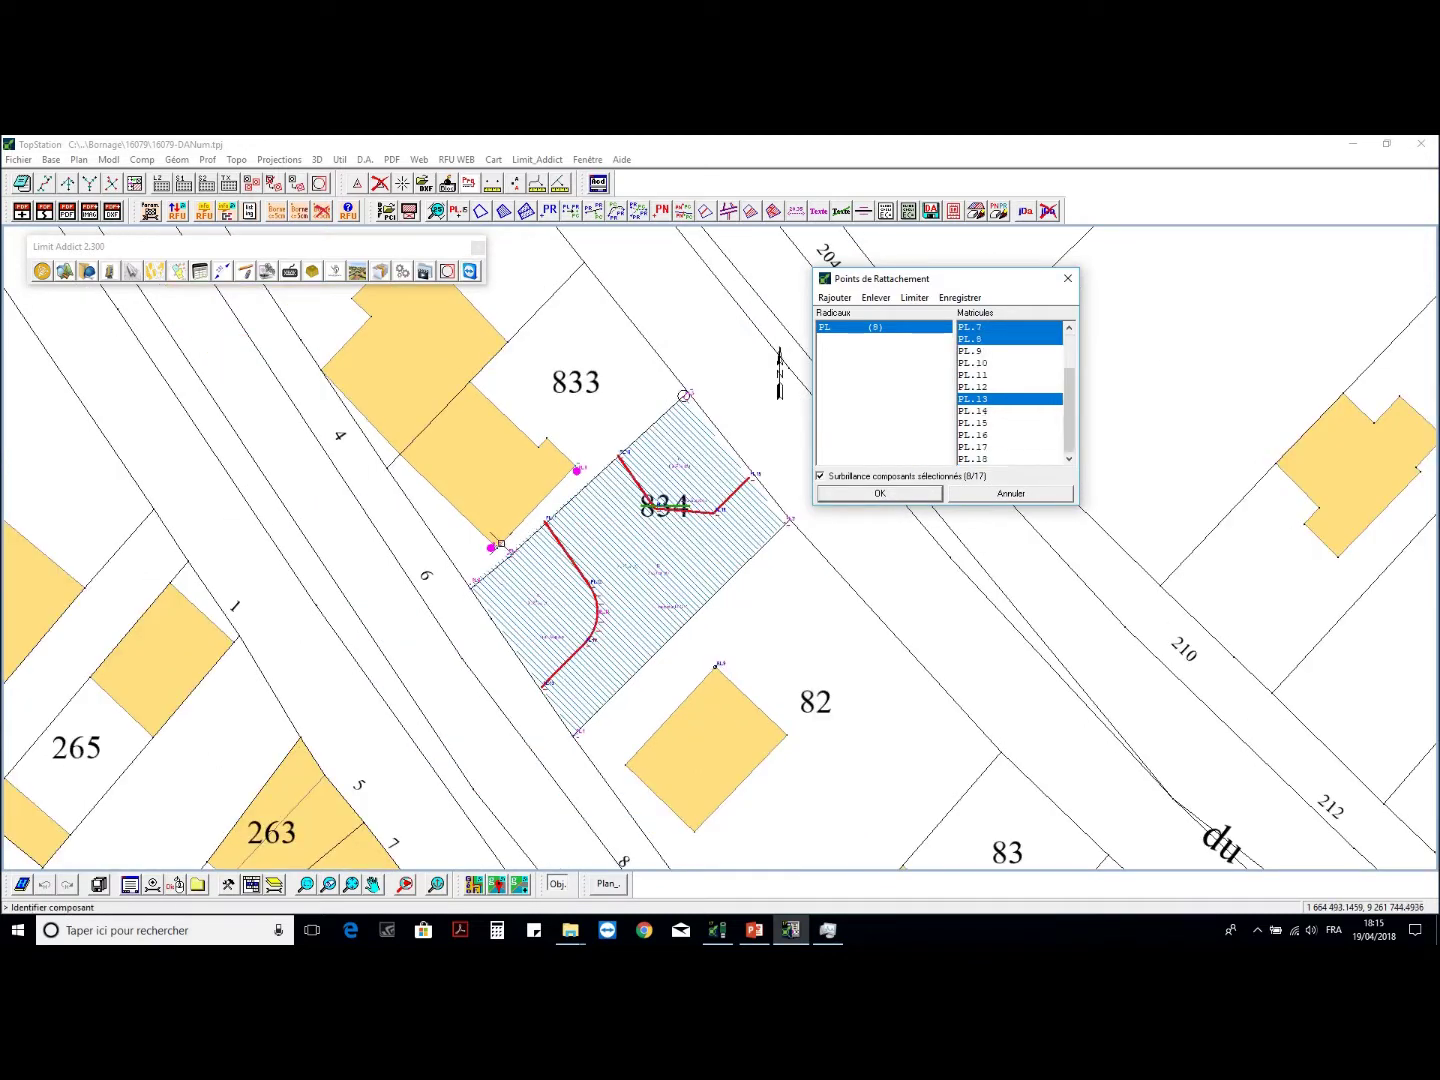
click(496, 546)
click(577, 469)
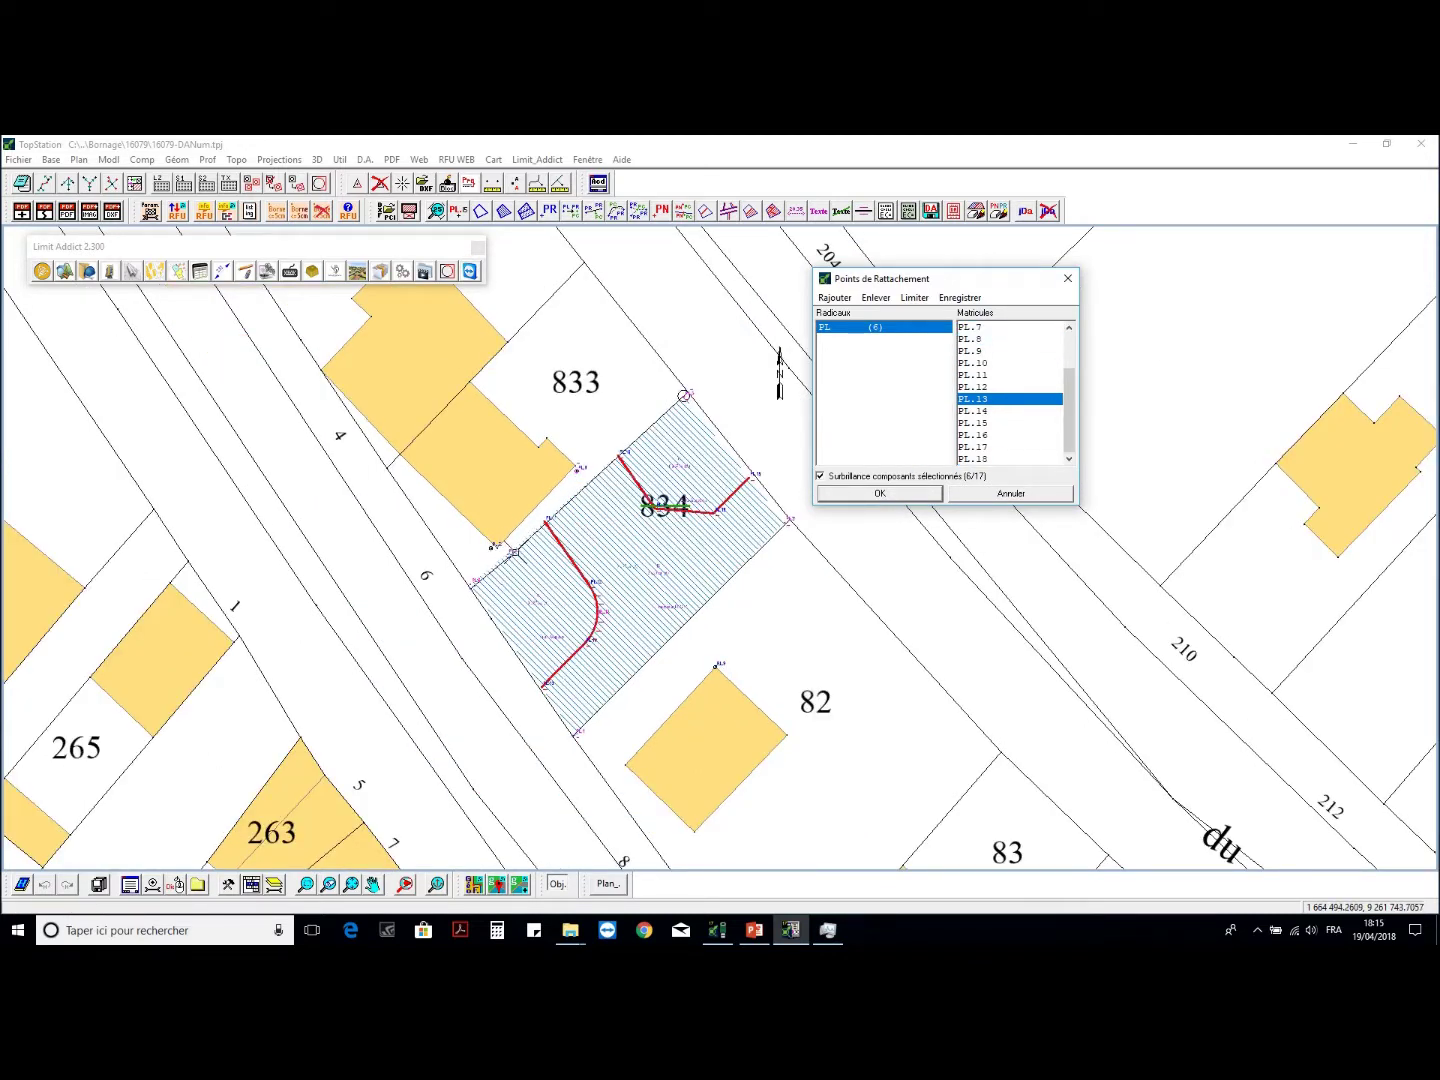
click(513, 552)
click(608, 612)
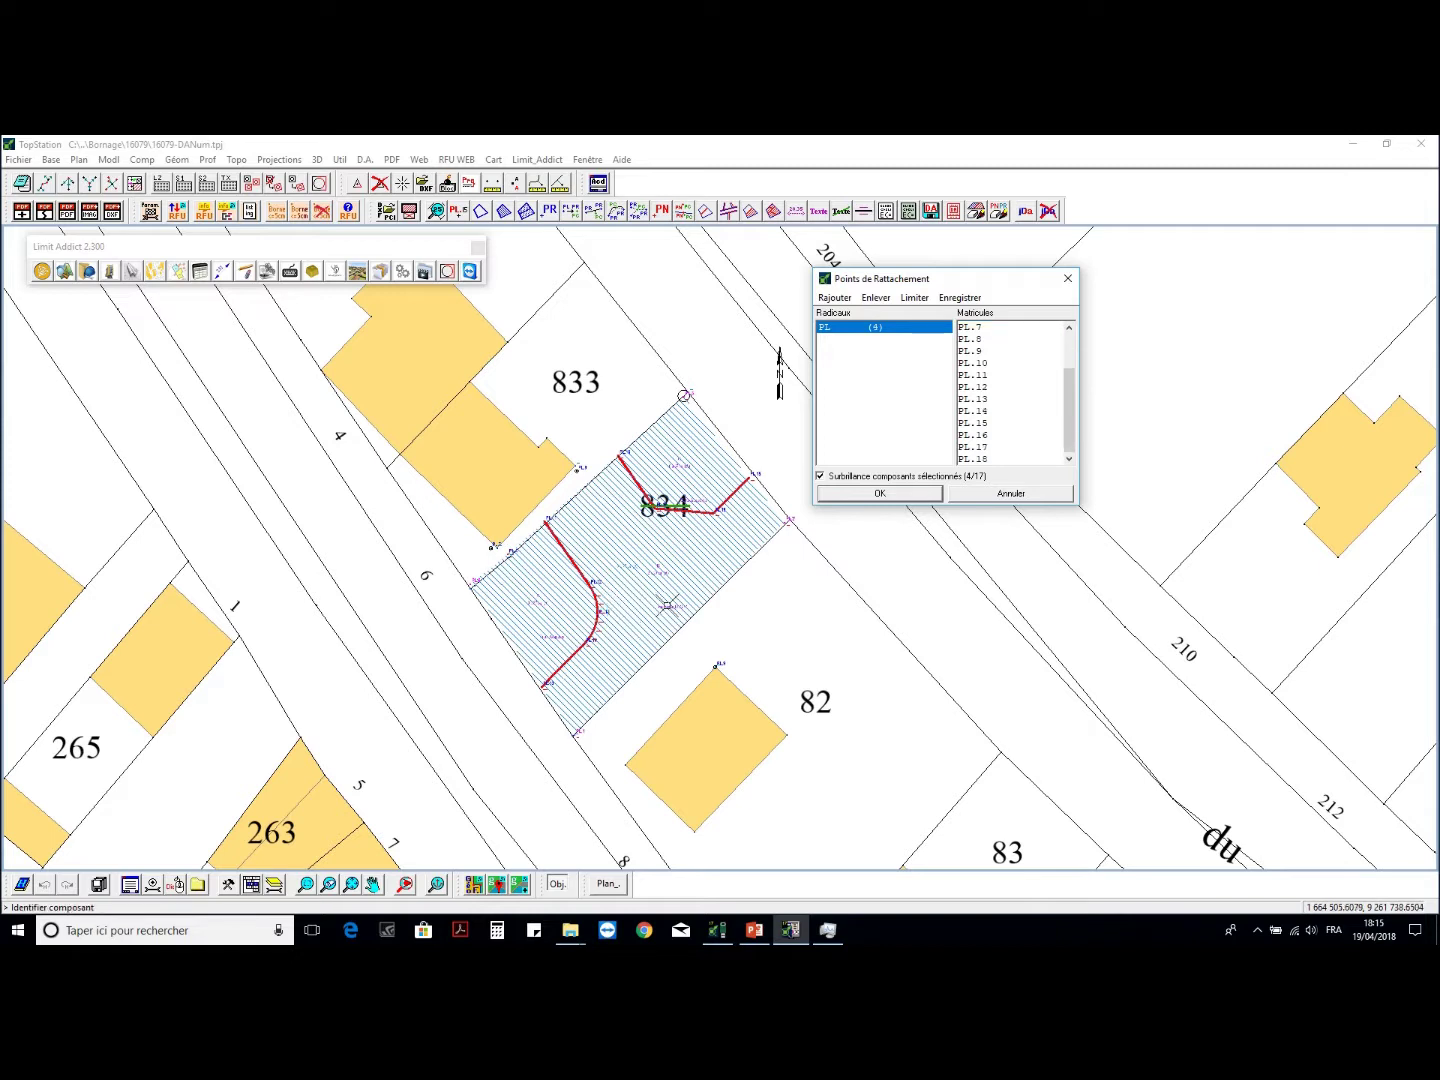
click(866, 500)
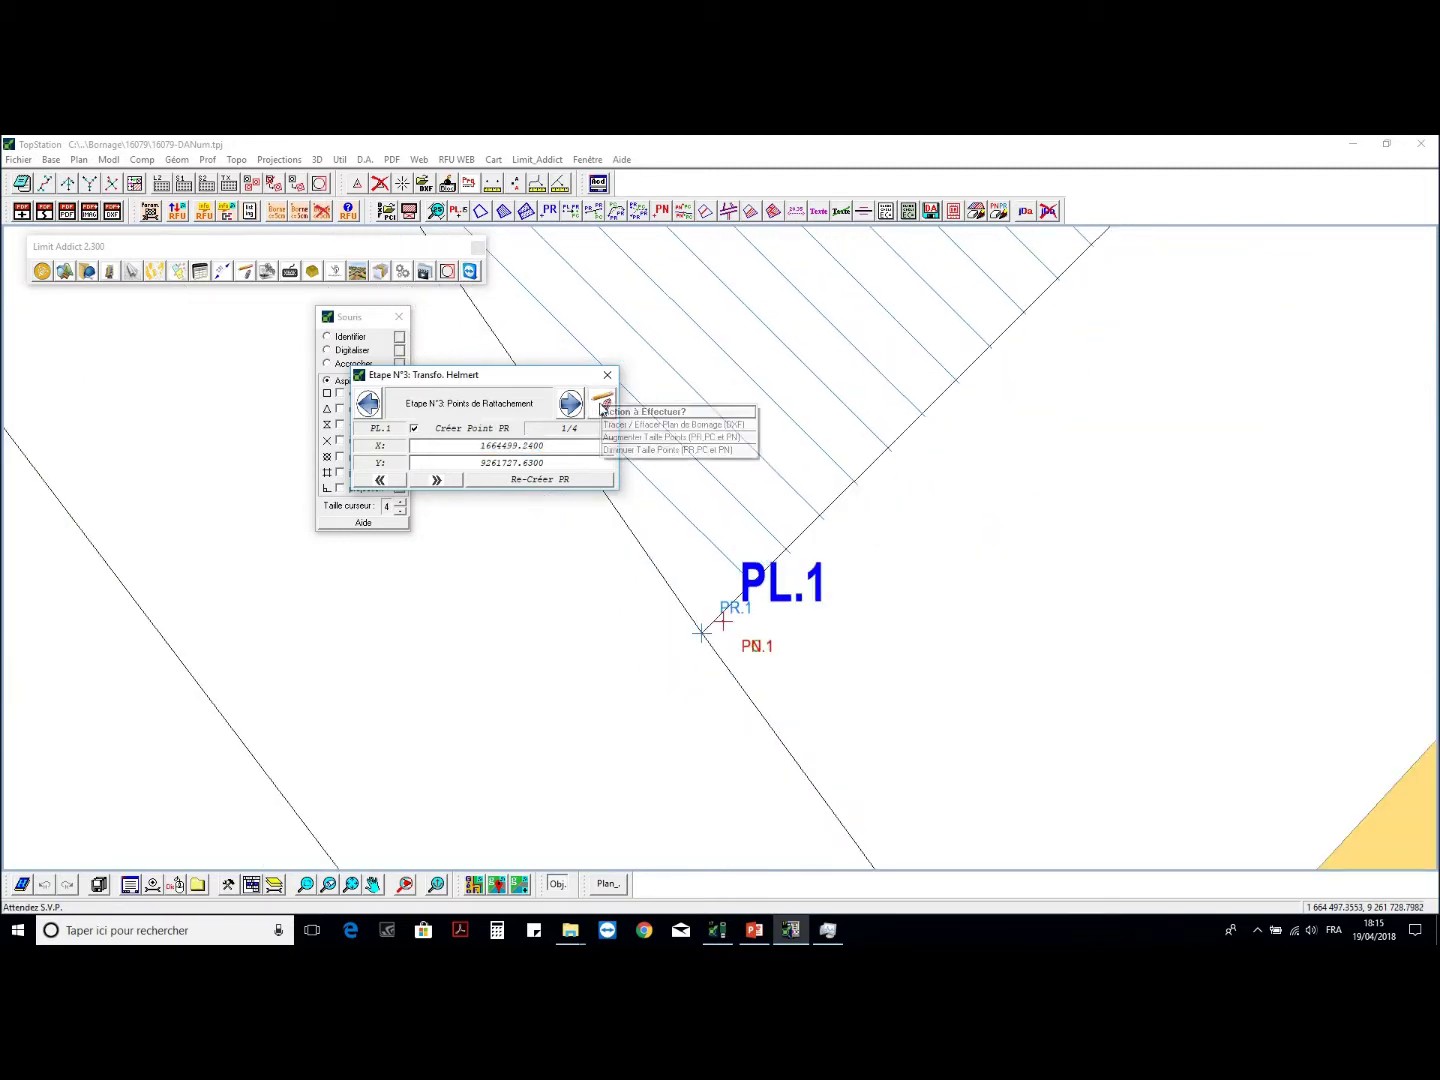
- Enlarge the PR, PC and PN points and check the PR point at each of PL.1, PL.2, PL.3 and PL.5
click(602, 415)
click(650, 433)
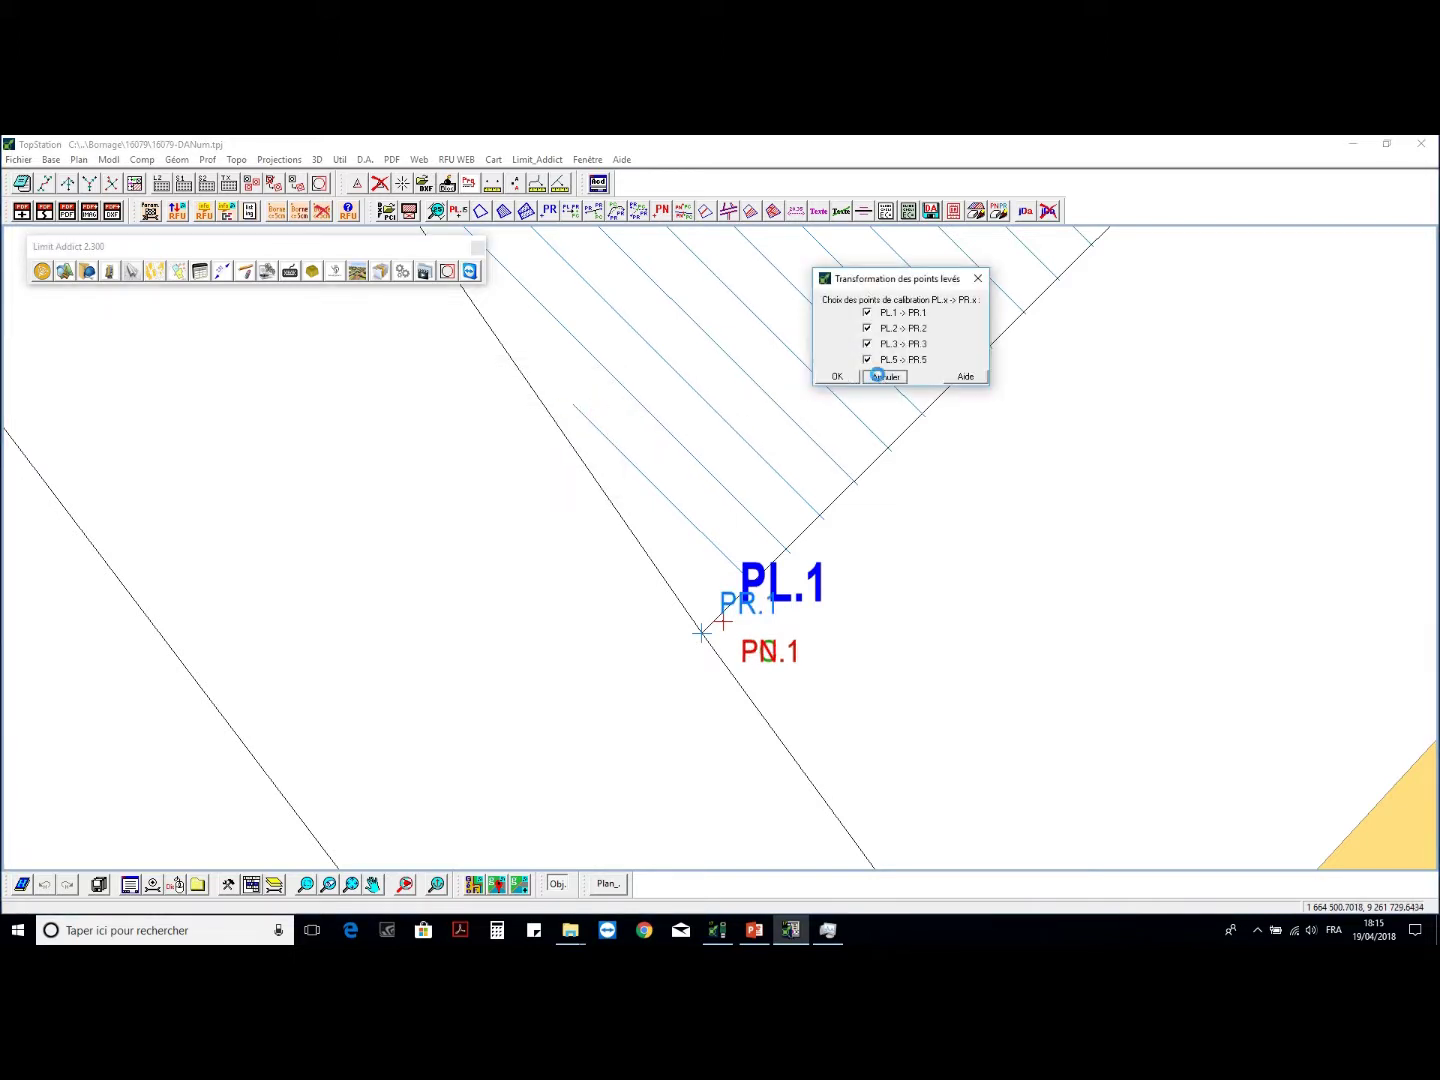
click(877, 376)
click(437, 481)
click(437, 481)
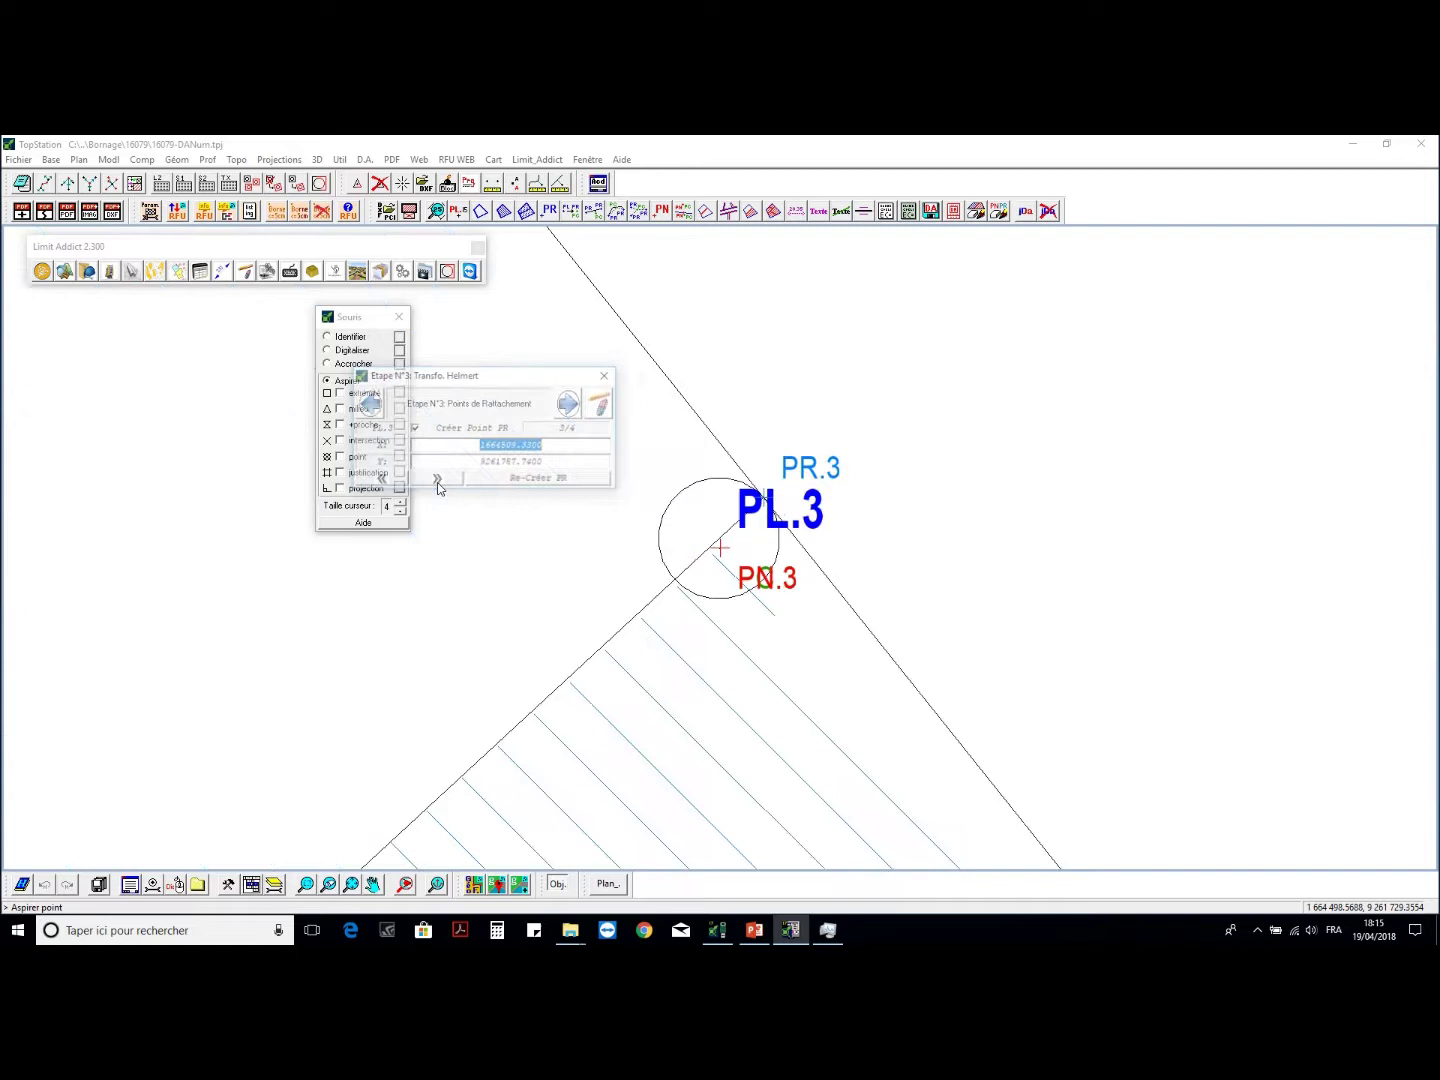
click(437, 481)
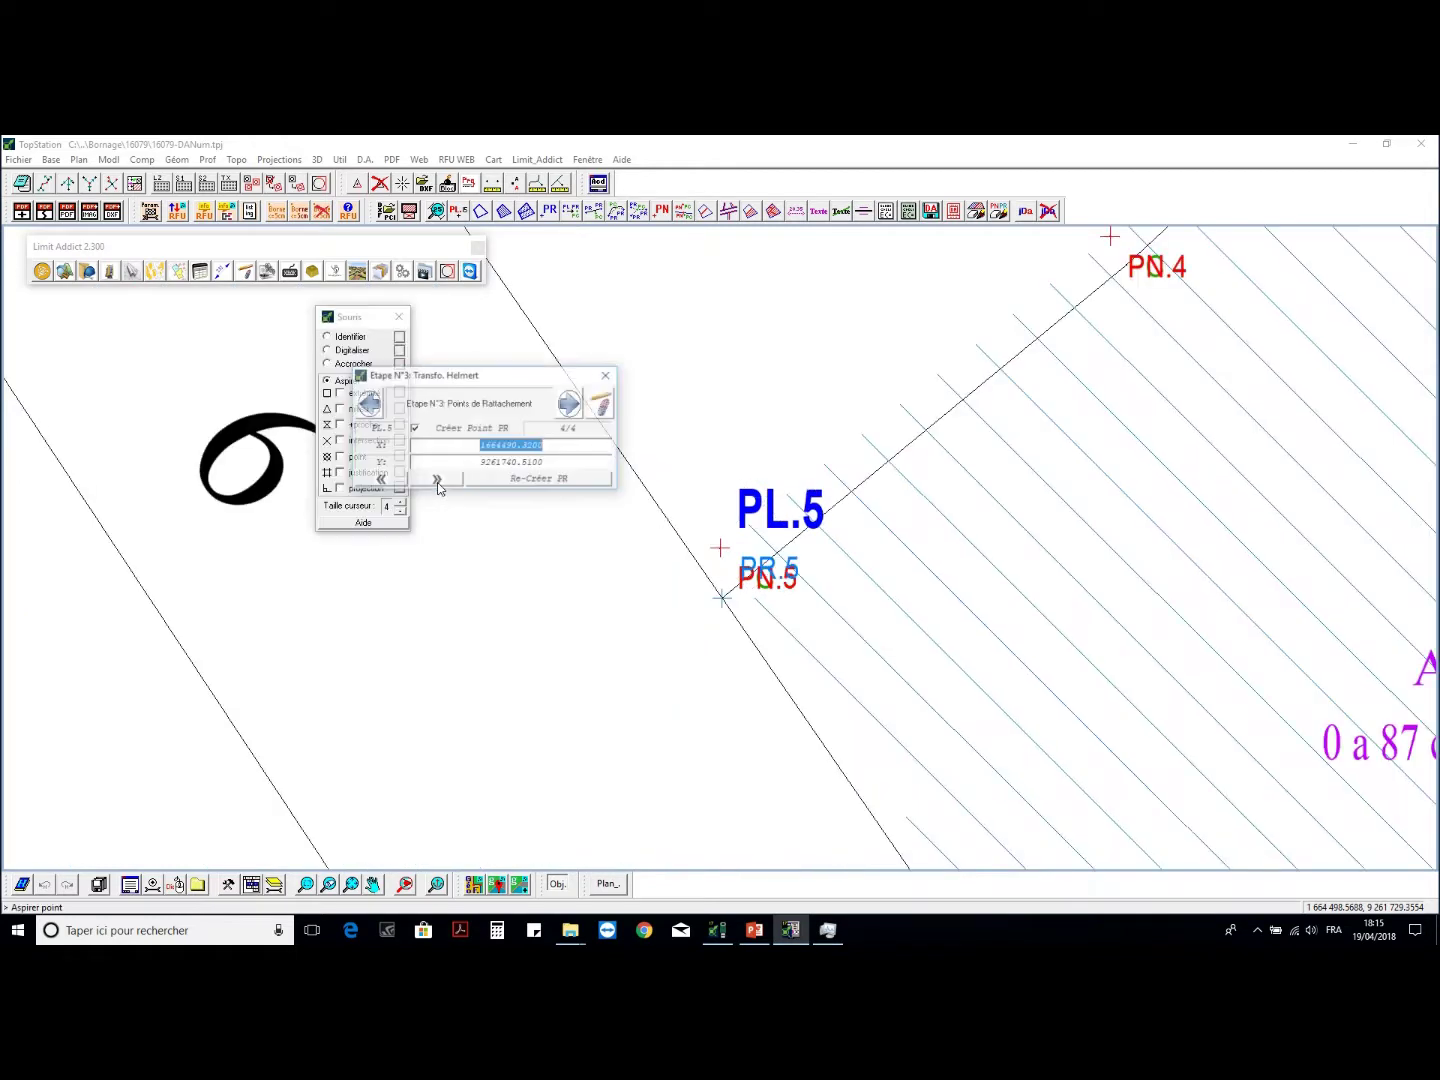
- Apply the Helmert transformation using all four PL to PR calibration pairs and accept its listing
click(571, 404)
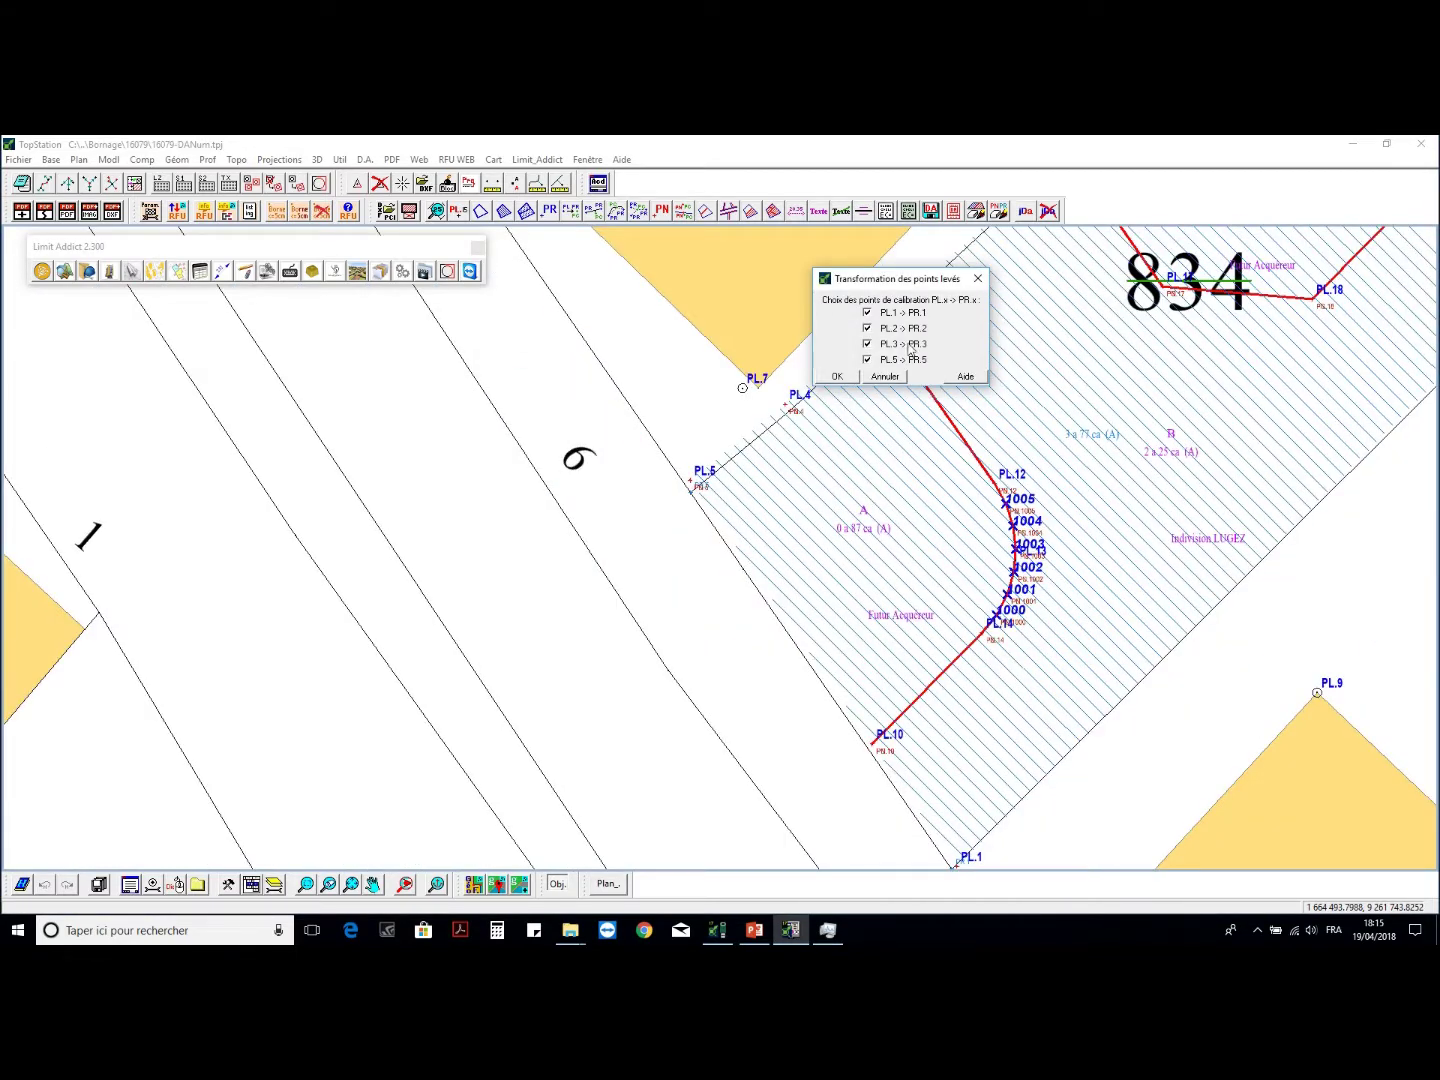
click(838, 377)
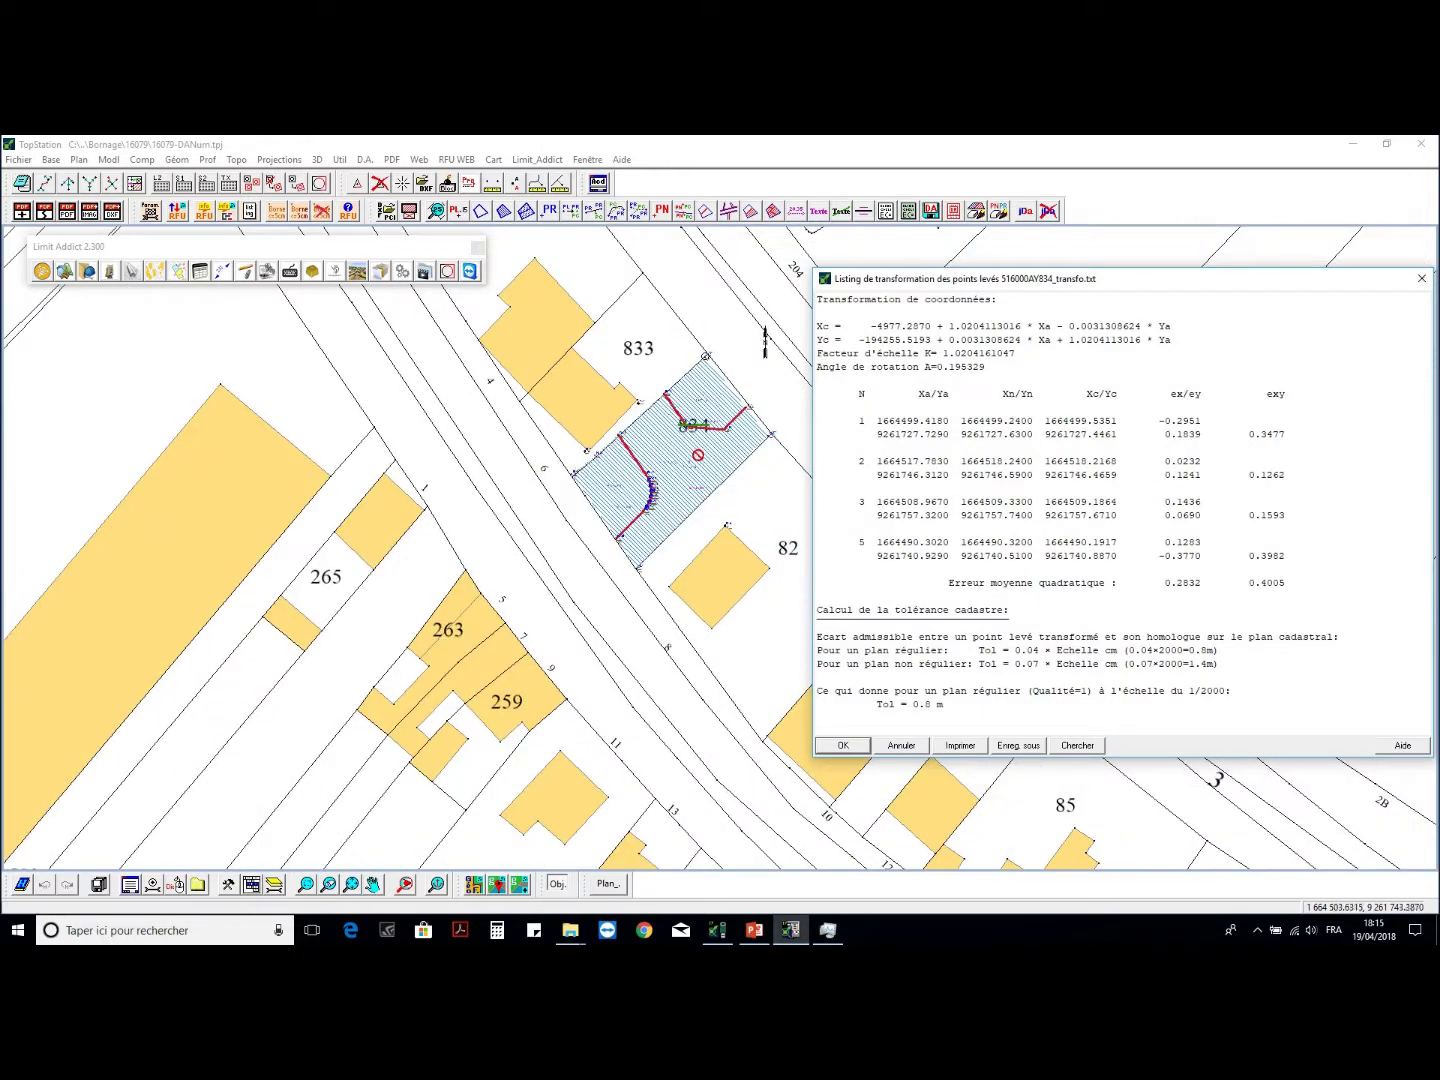
click(842, 745)
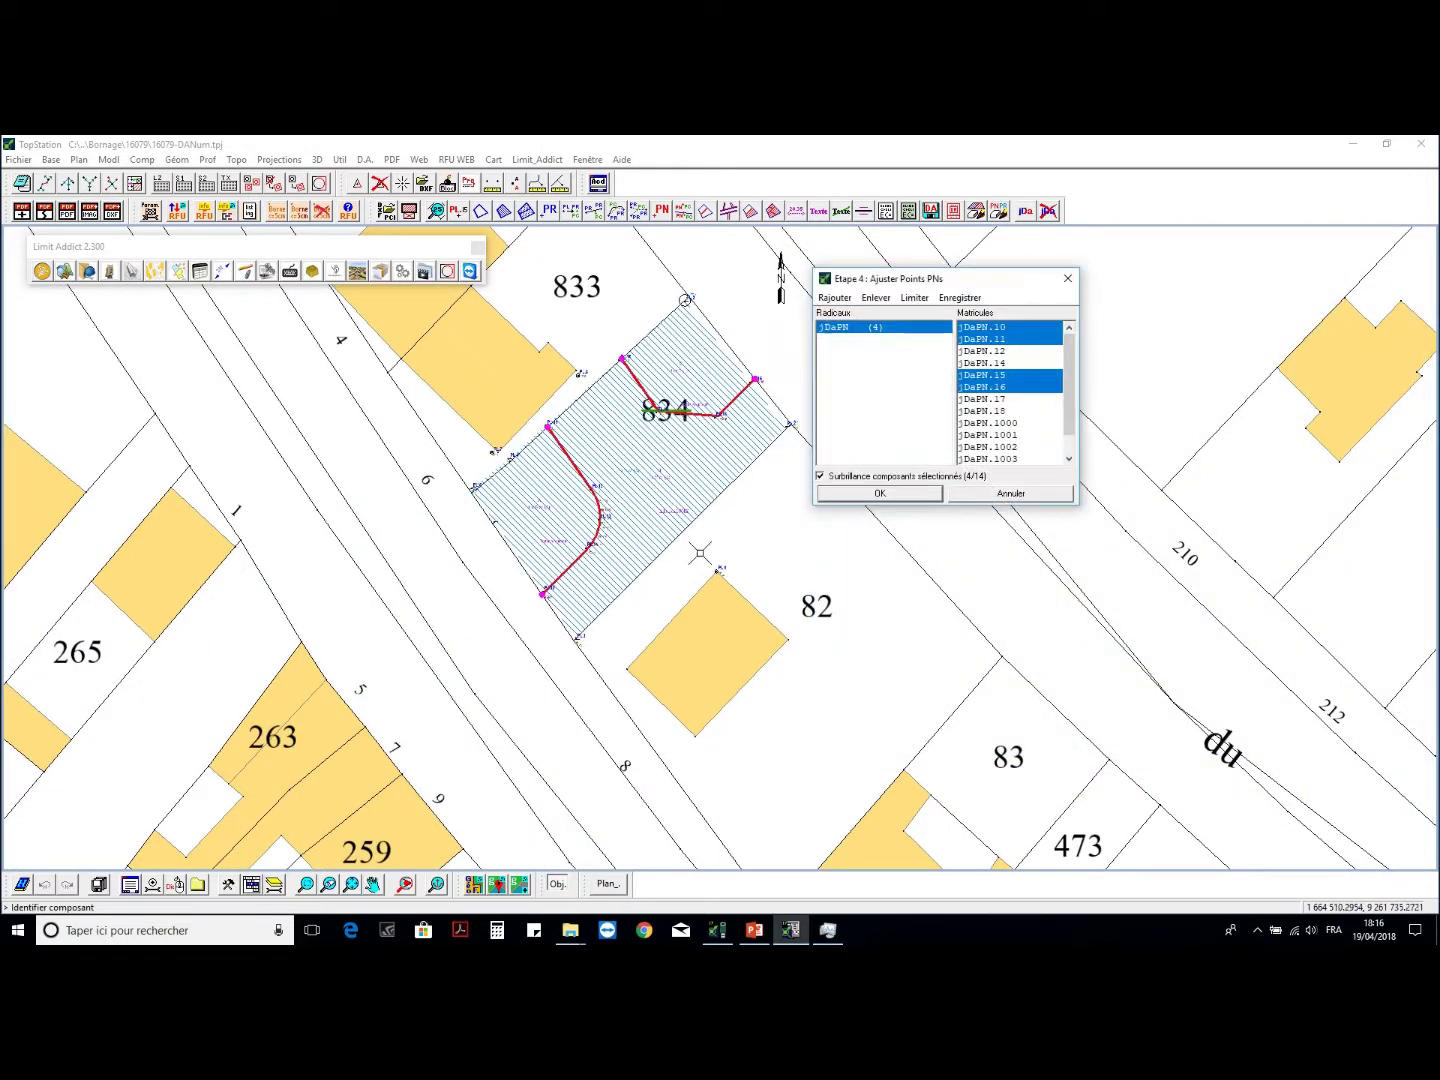
- Confirm points jDaPN.10, 11, 15 and 16 for adjustment, then review each one's position on the old limits and validate Etape 4
scroll(650, 443, up, 2)
scroll(628, 377, down, 2)
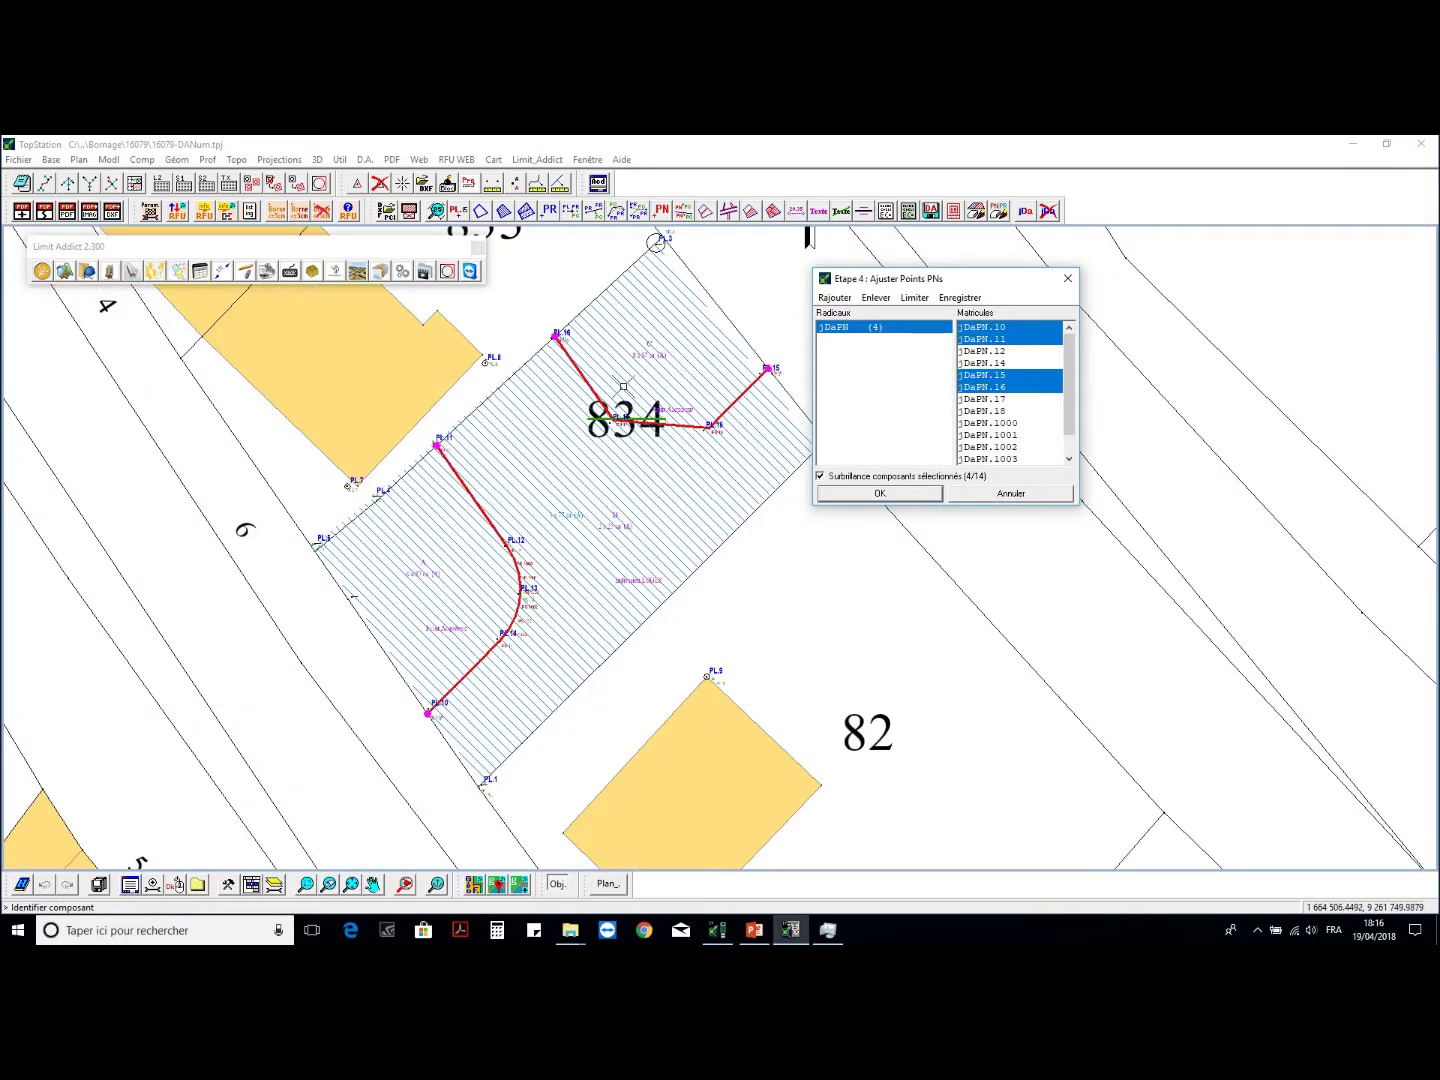
click(850, 496)
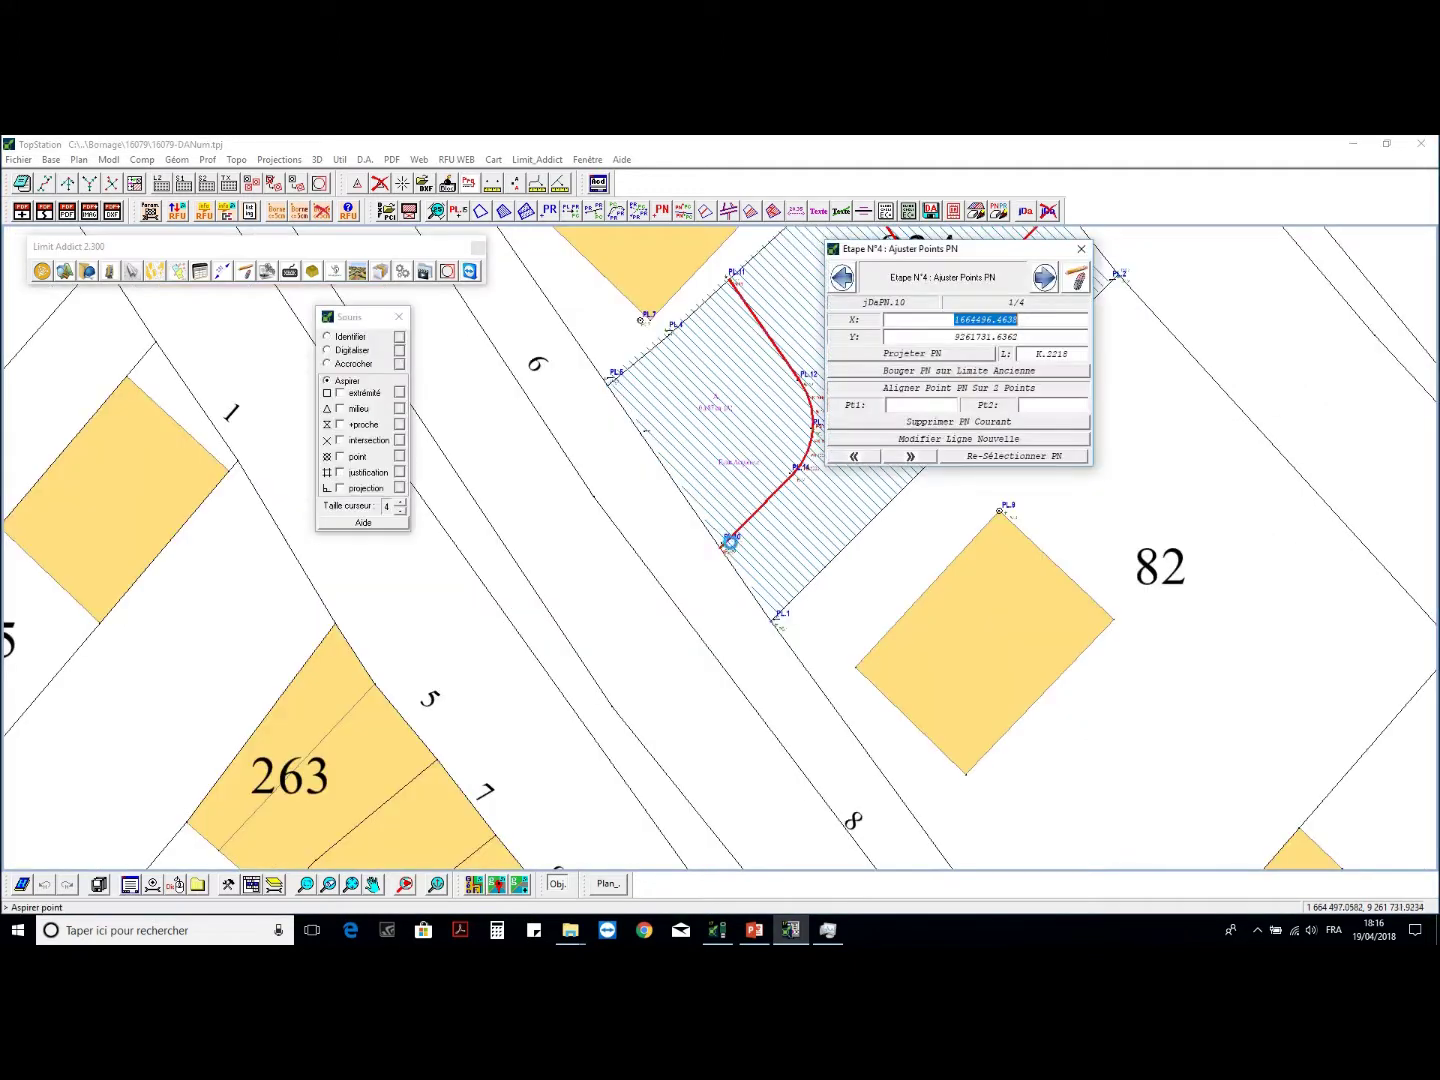
click(895, 457)
click(895, 457)
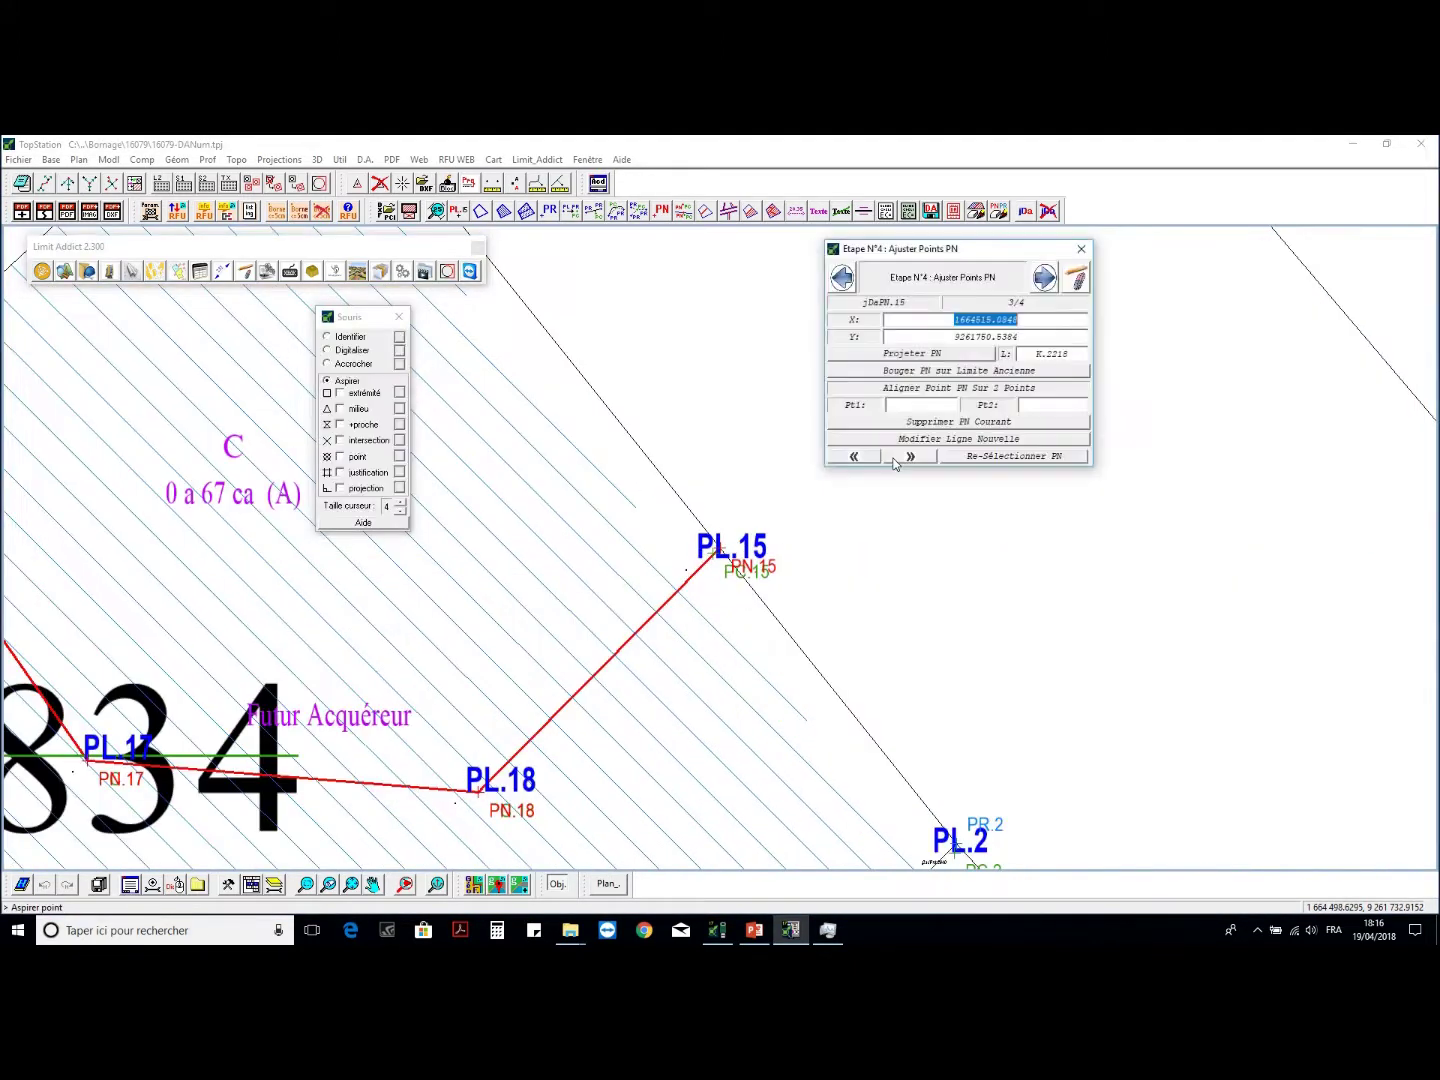
click(895, 457)
scroll(650, 435, down, 2)
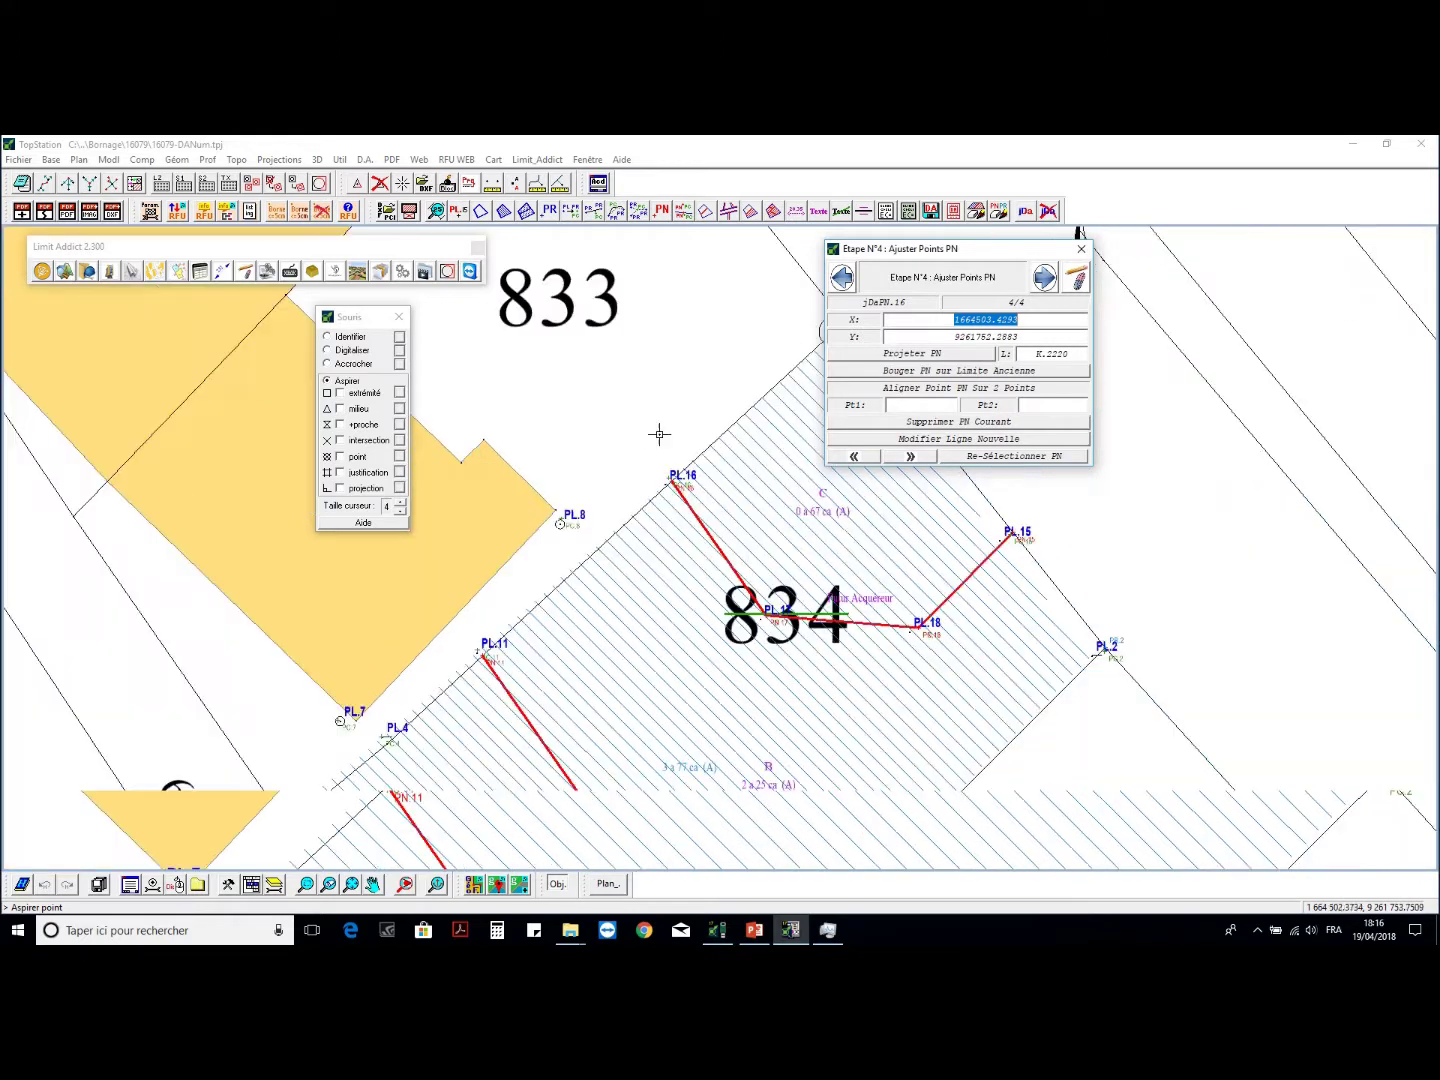
click(932, 371)
click(932, 355)
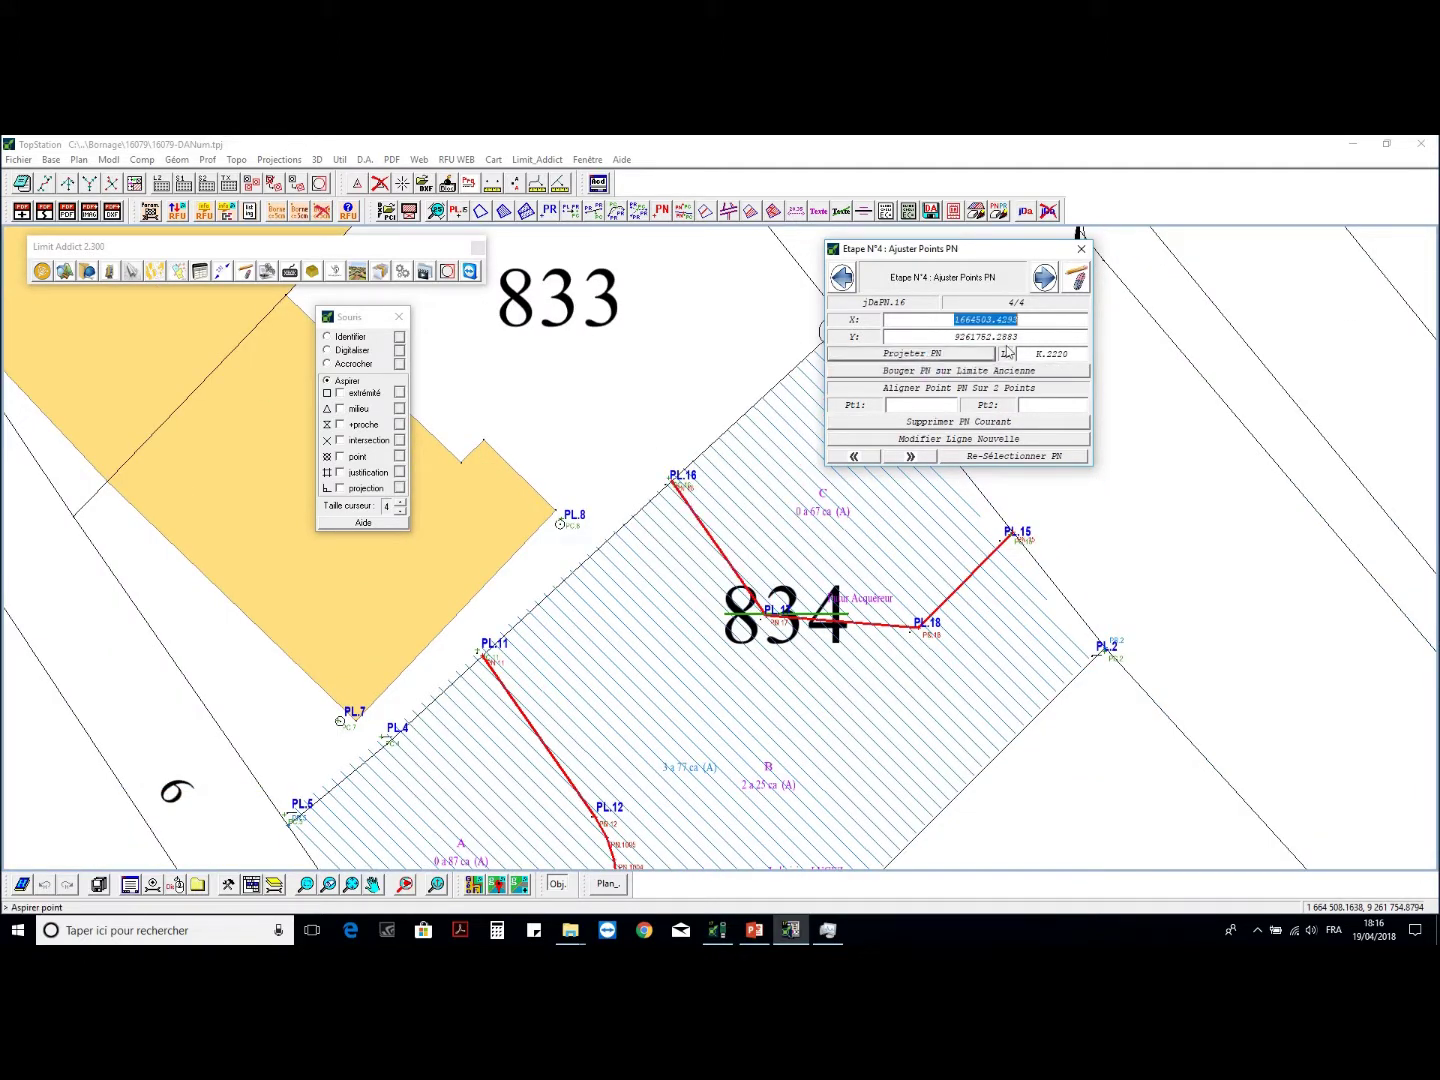
click(1044, 277)
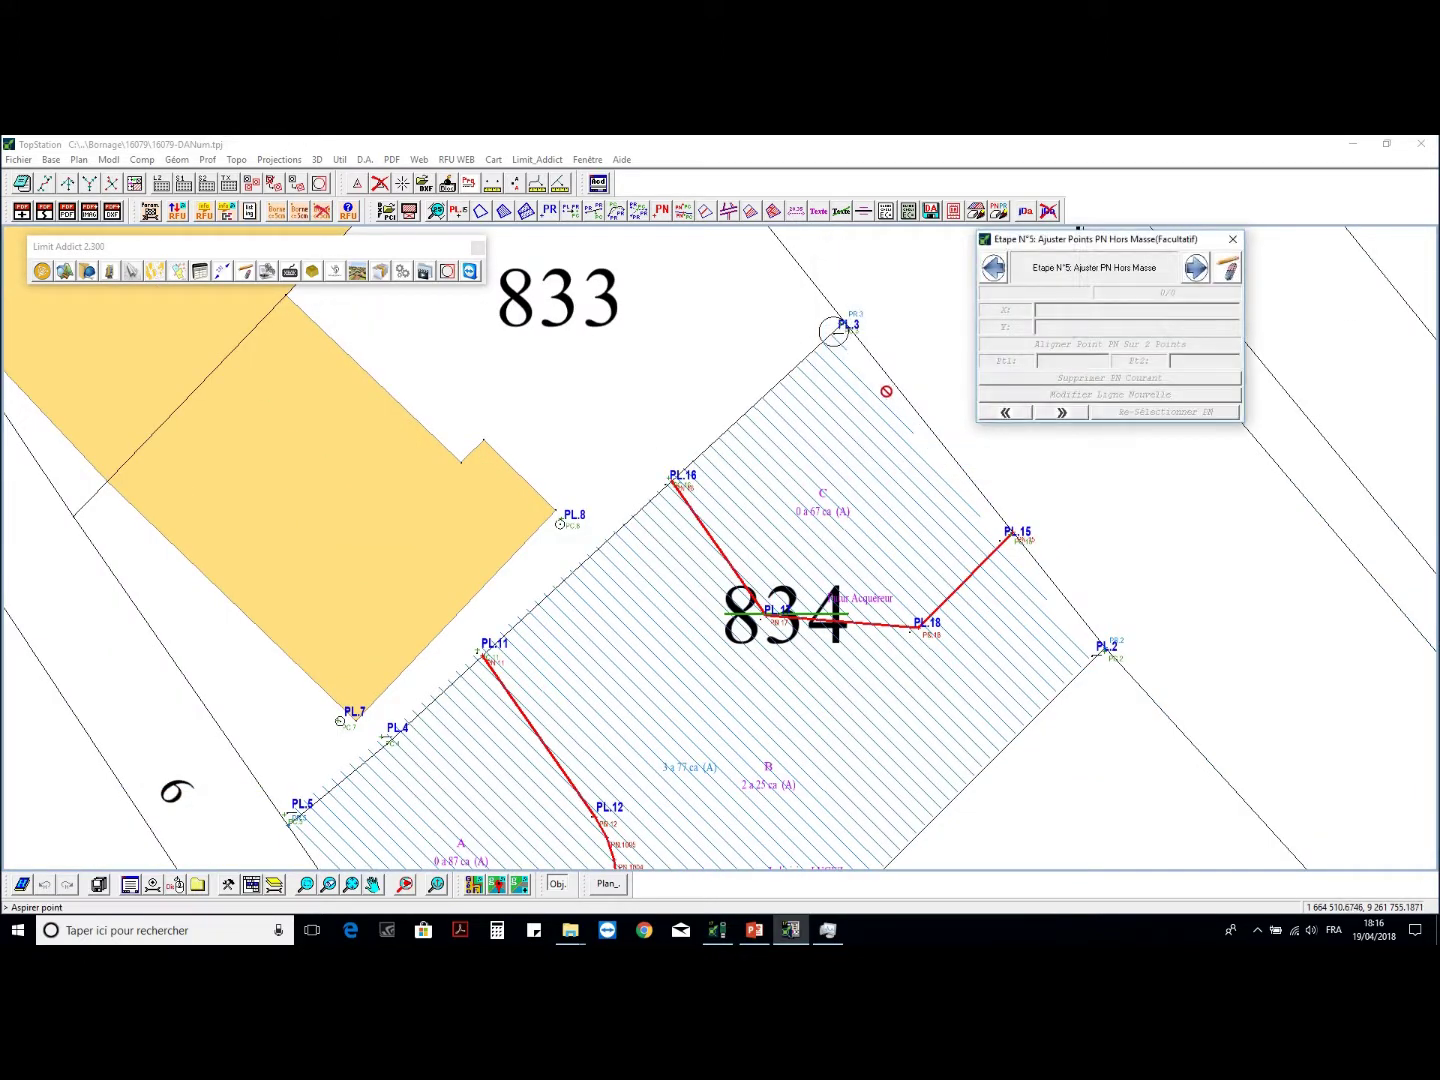
- Accept Etapes 5 to 9, from the off-mass point adjustment to parcel renaming, without changing anything
click(1196, 268)
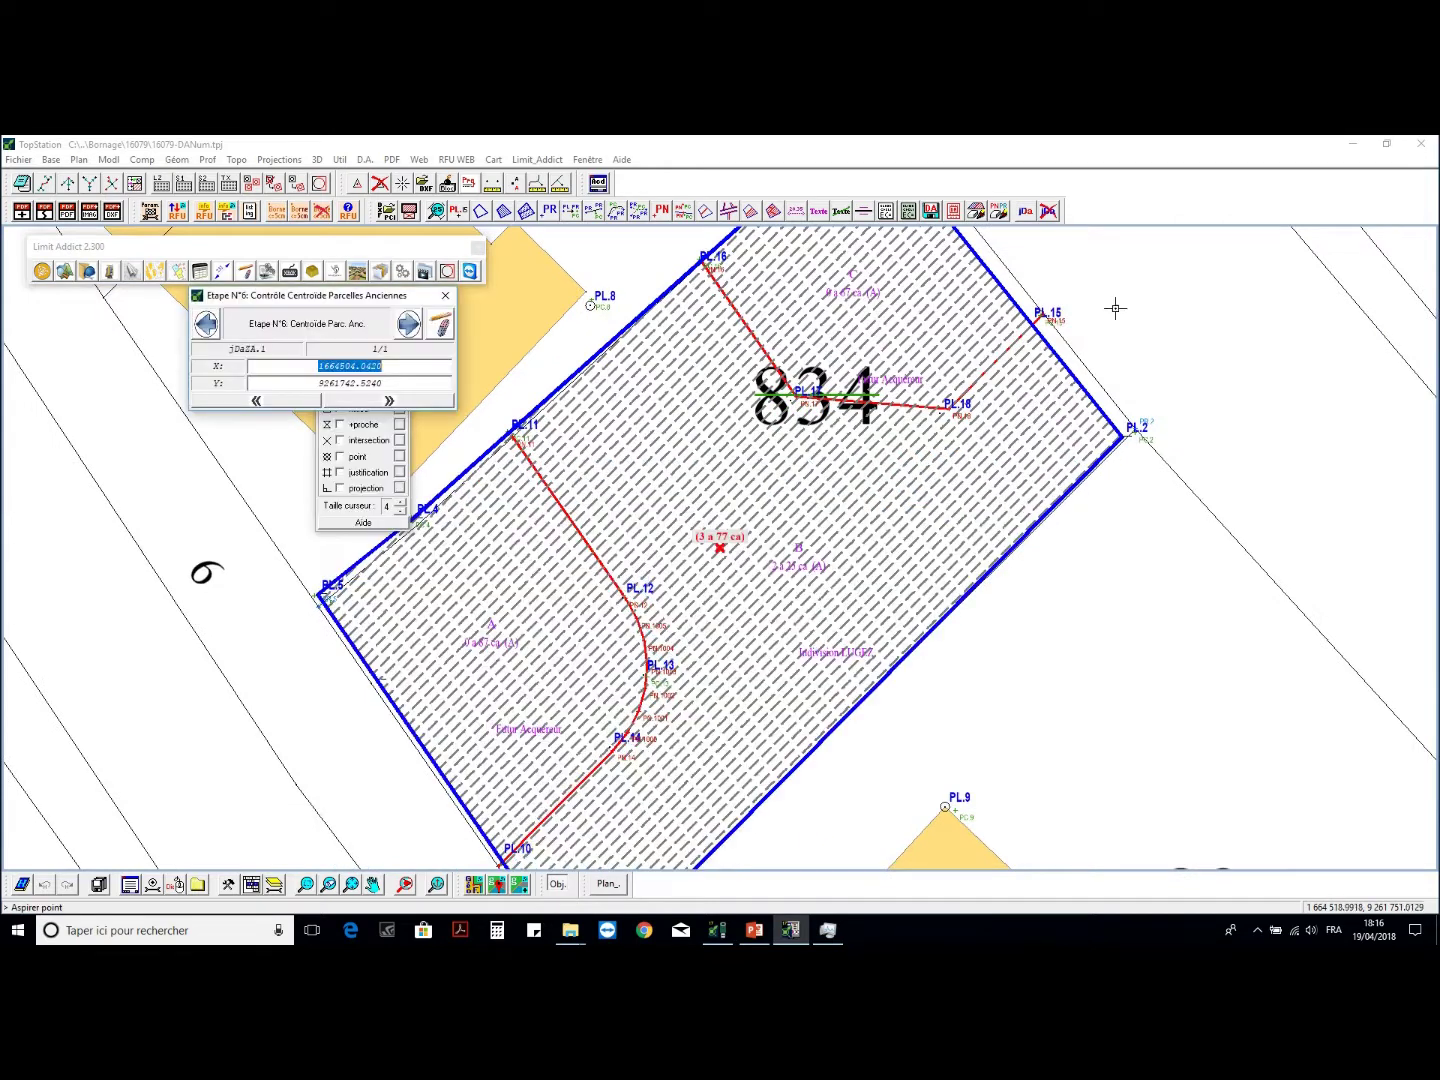
click(416, 324)
click(455, 366)
click(490, 288)
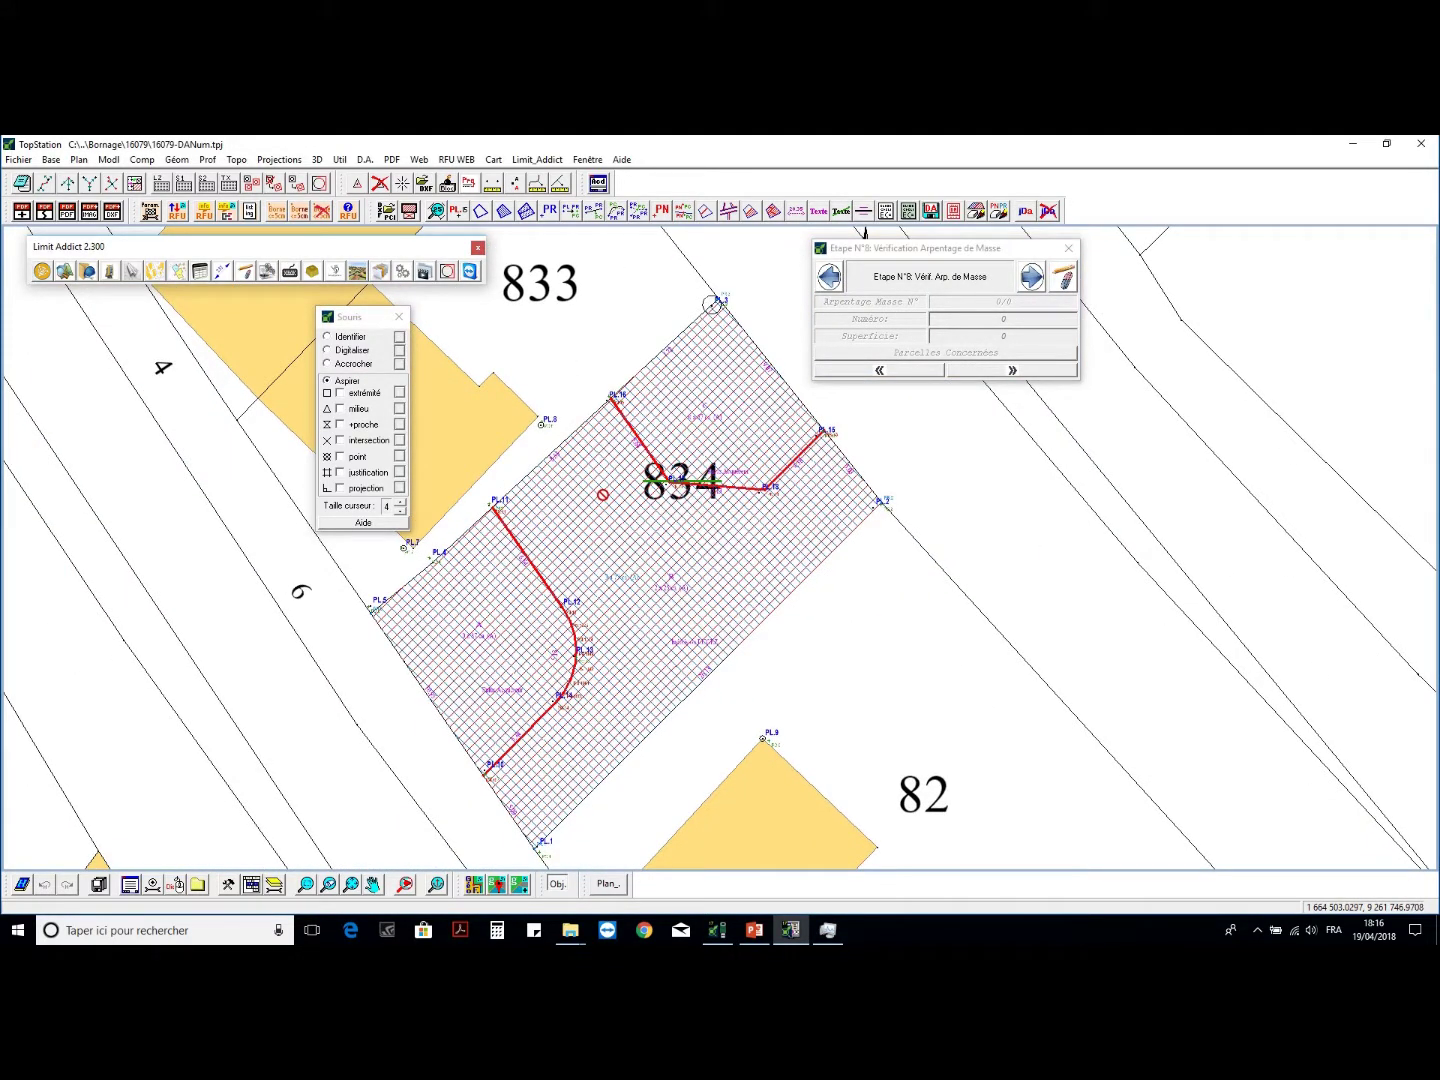
scroll(712, 474, up, 3)
click(1033, 279)
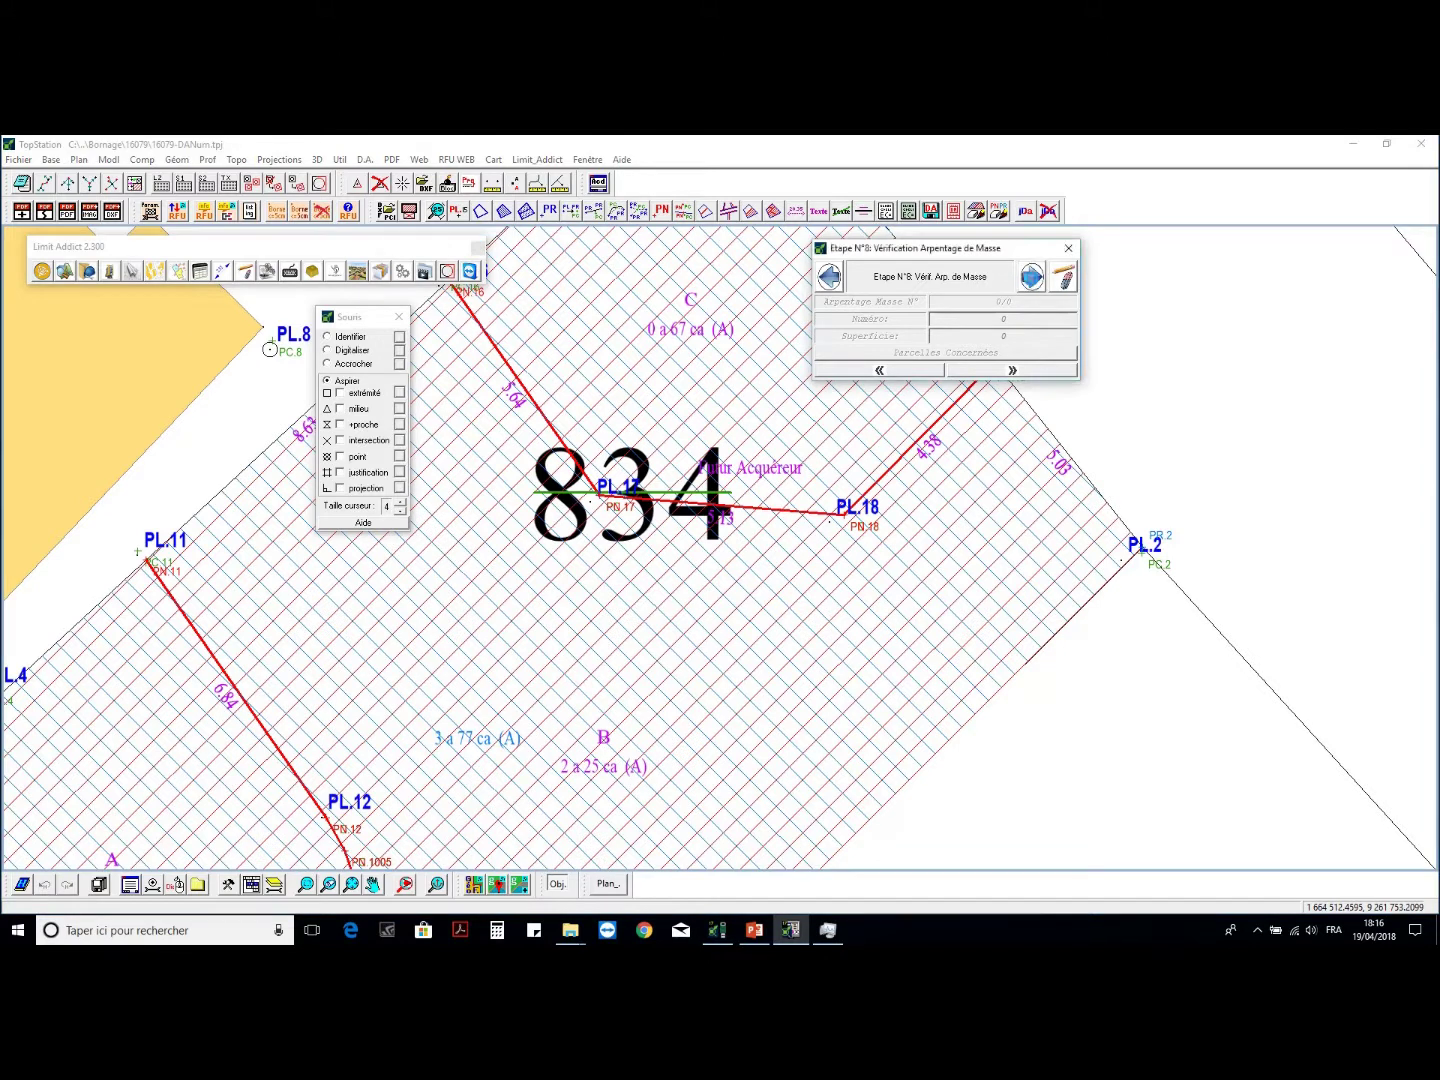
click(597, 294)
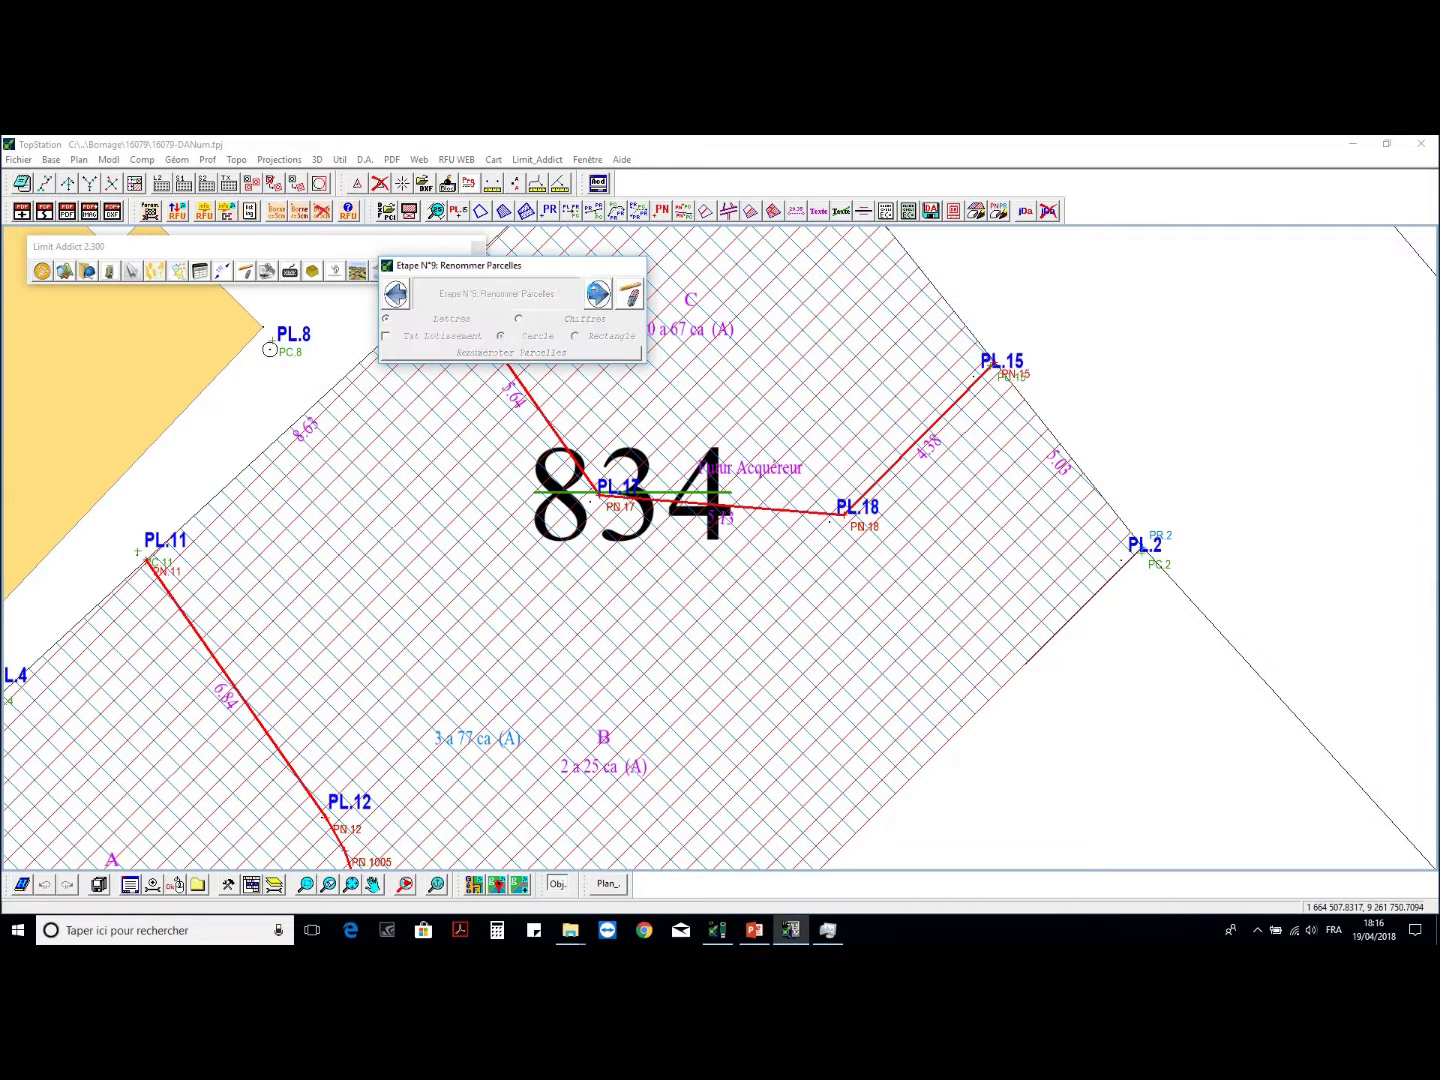
- Check the contenances of lots A, B and C against parent parcel AY 834 and validate Etape 10
scroll(1045, 557, down, 2)
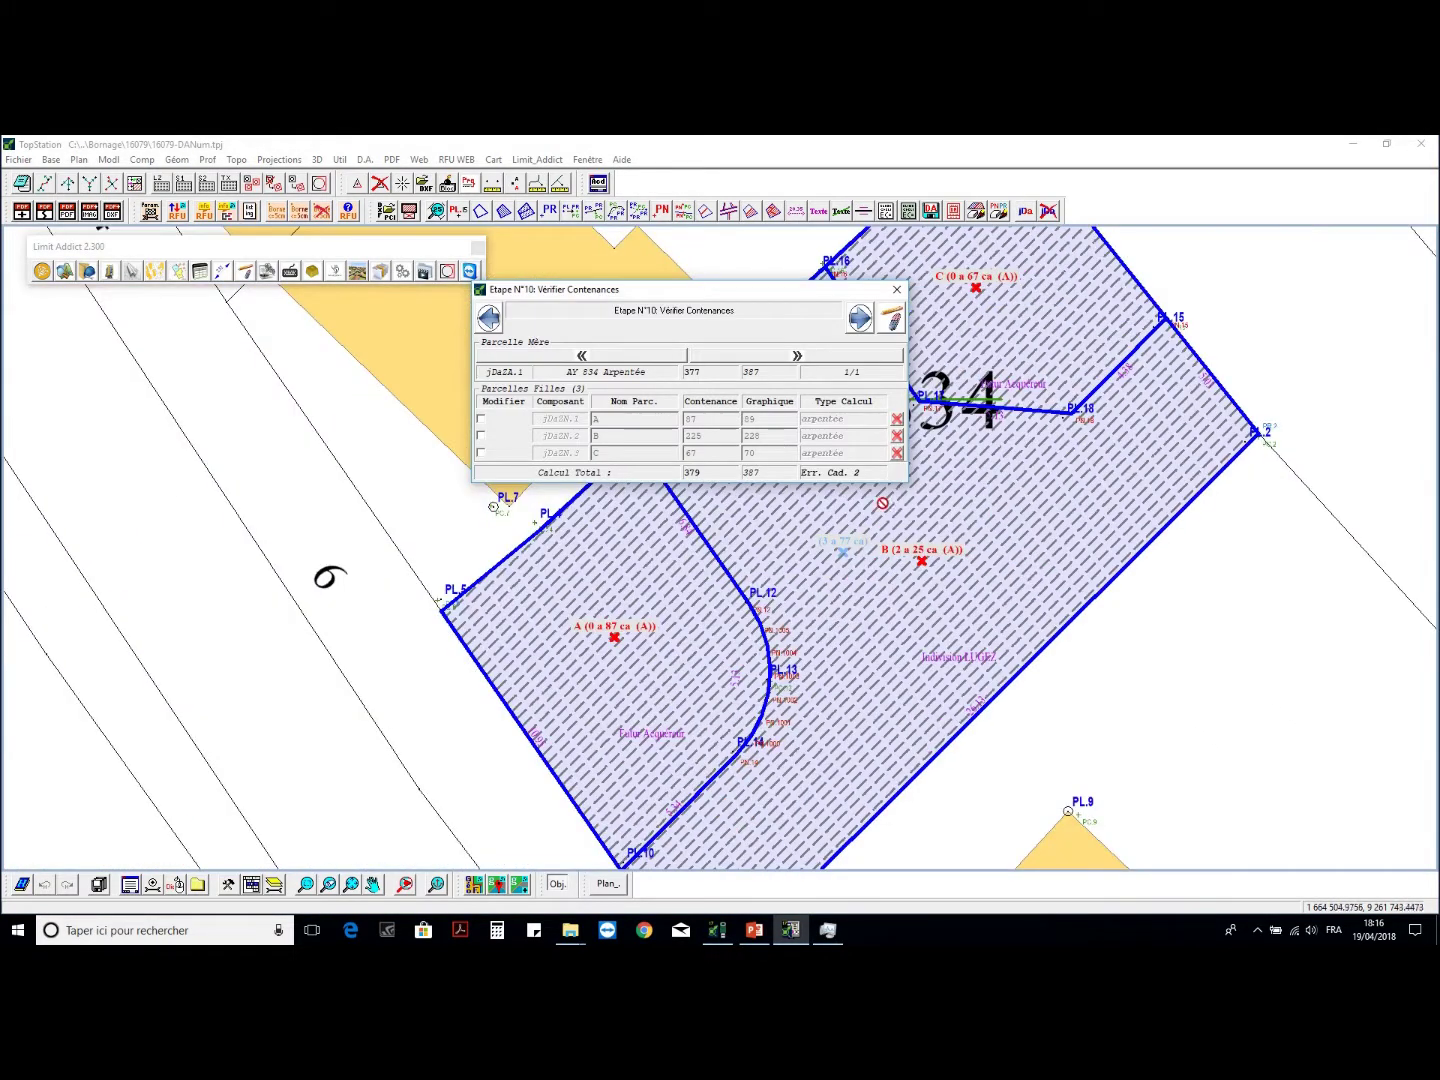
drag(730, 294, 619, 342)
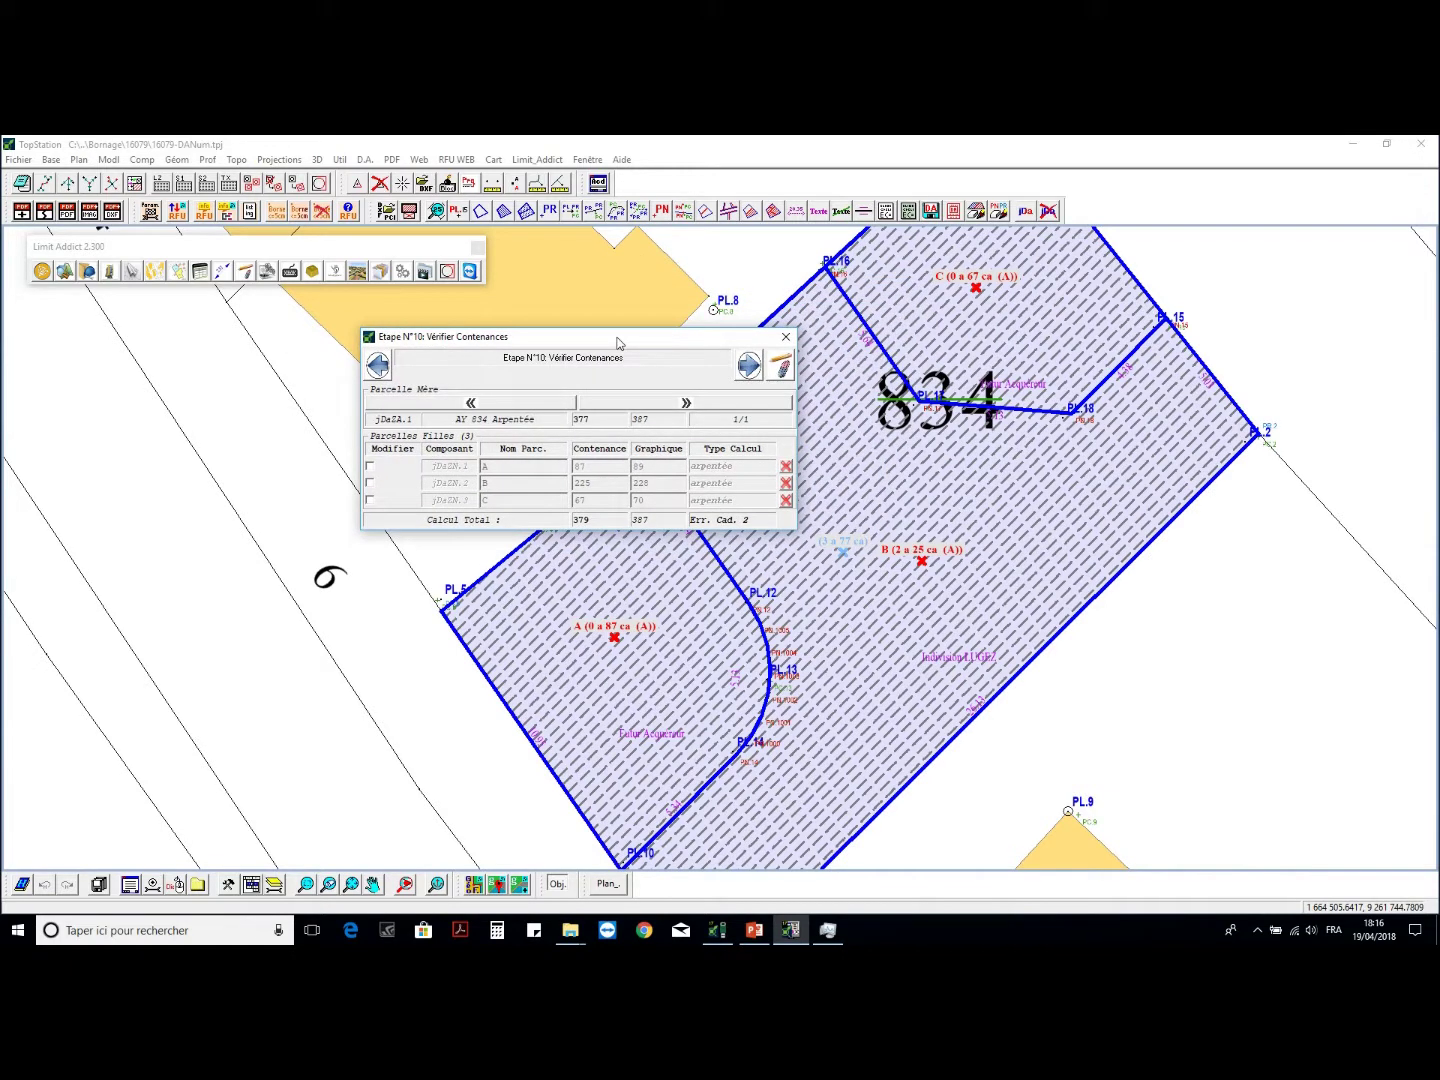
scroll(862, 615, down, 4)
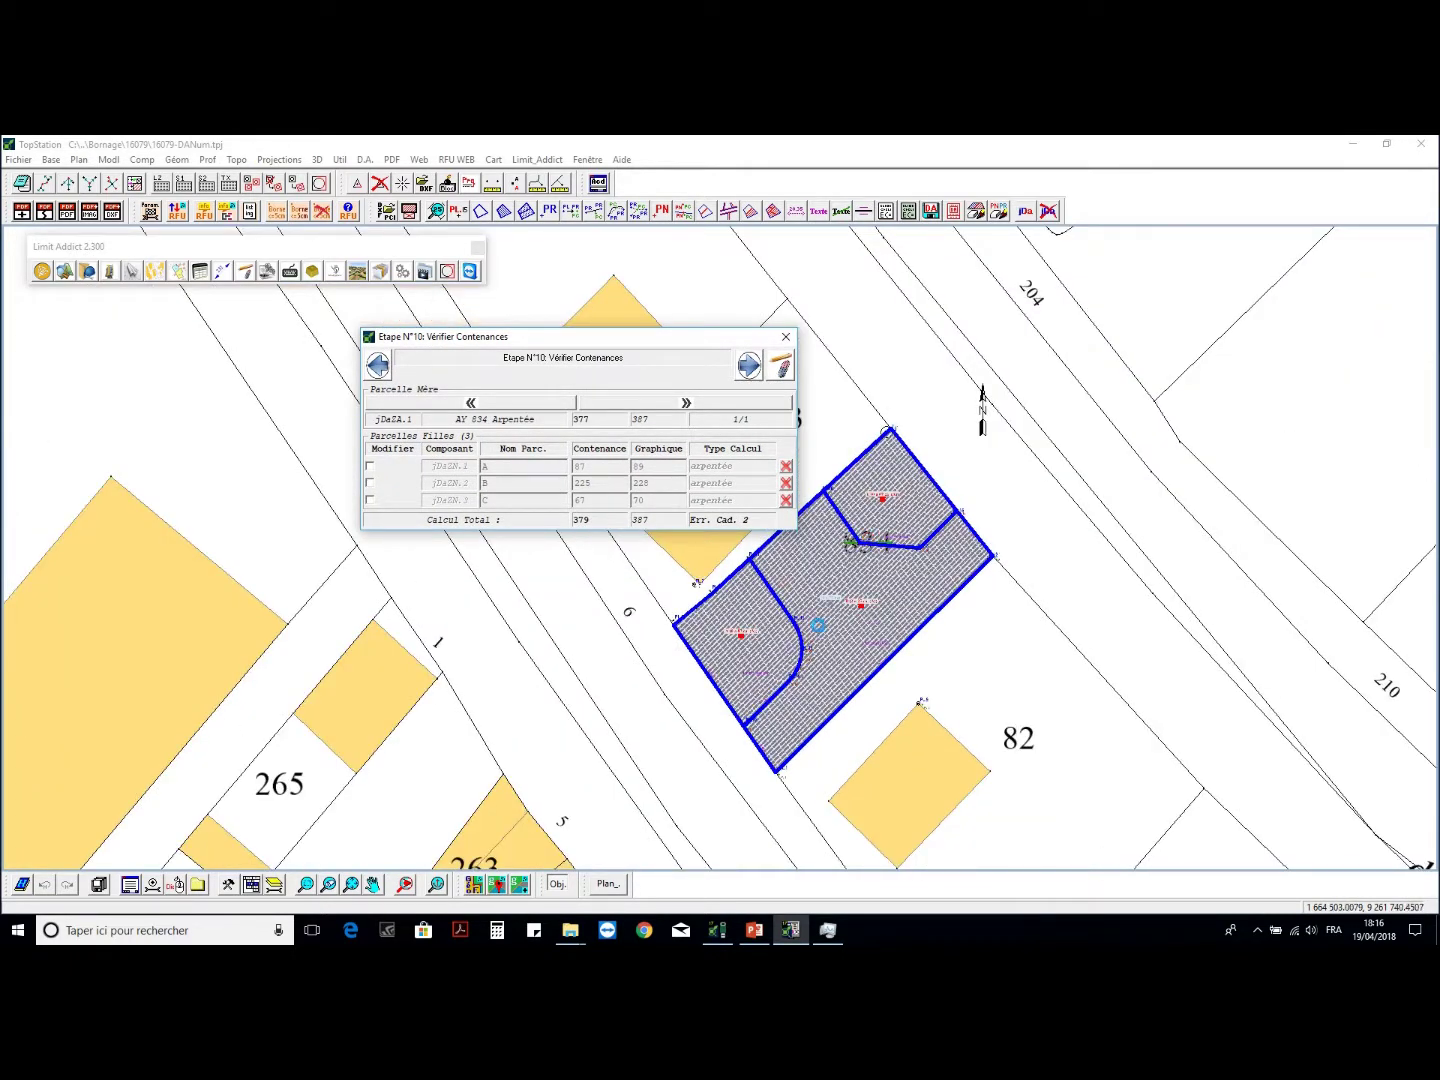
scroll(818, 622, up, 2)
click(747, 367)
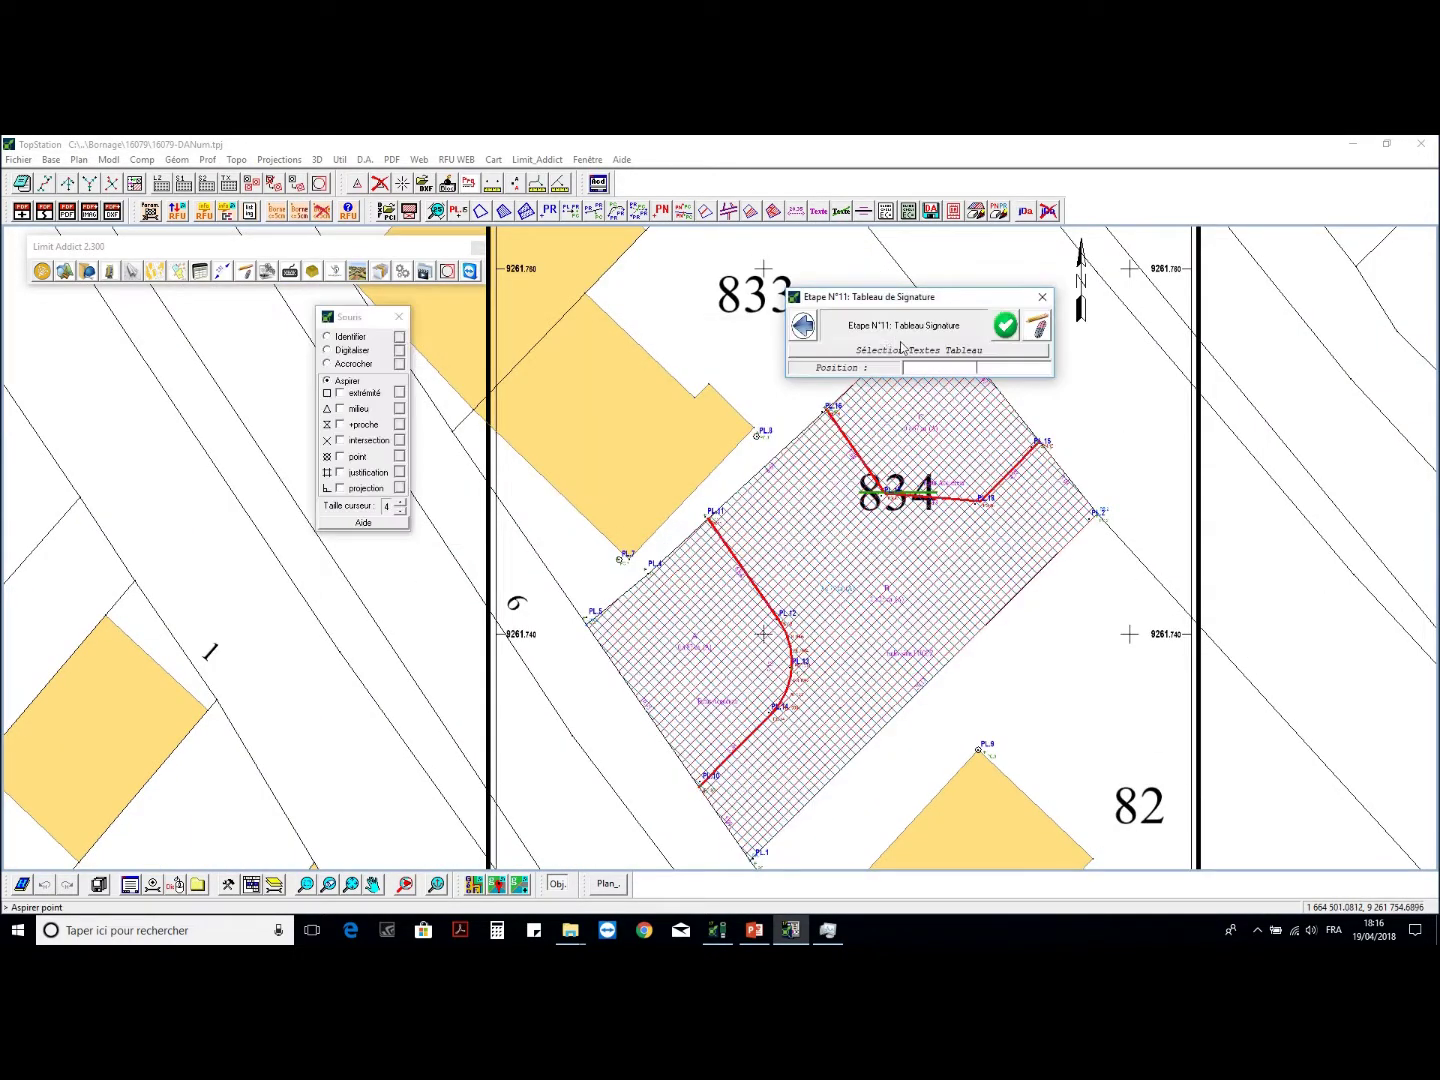
- Build the signature table from the owner and Futur Acquéreur texts, place it along the plan frame's lower edge, and finish the import
click(956, 352)
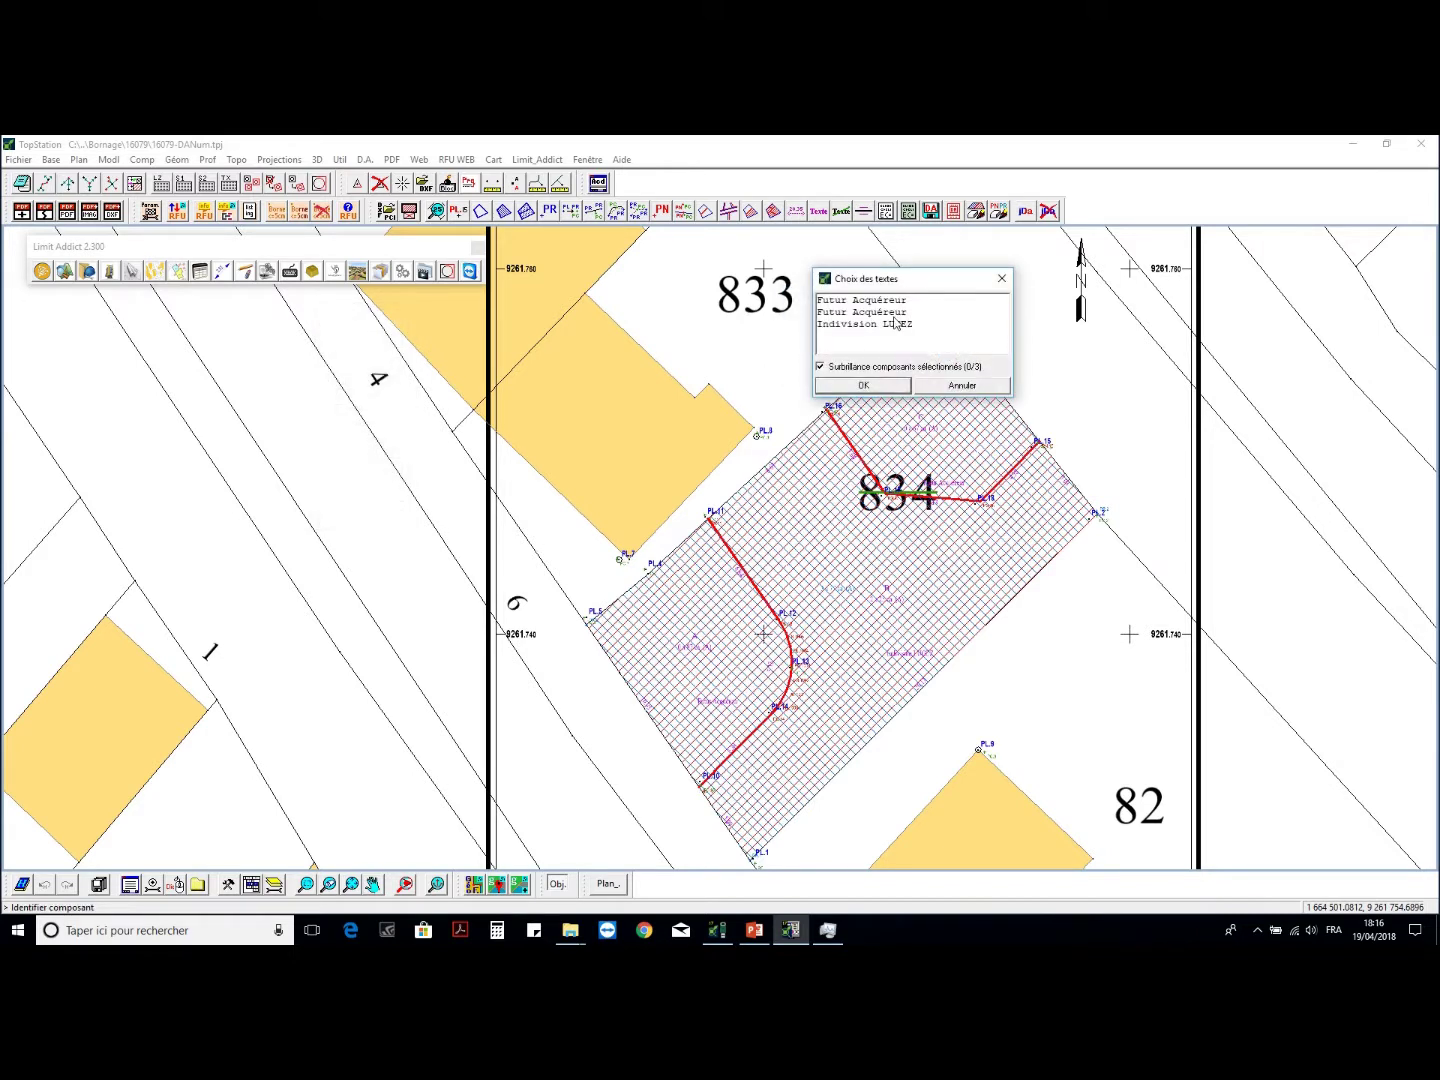
click(886, 381)
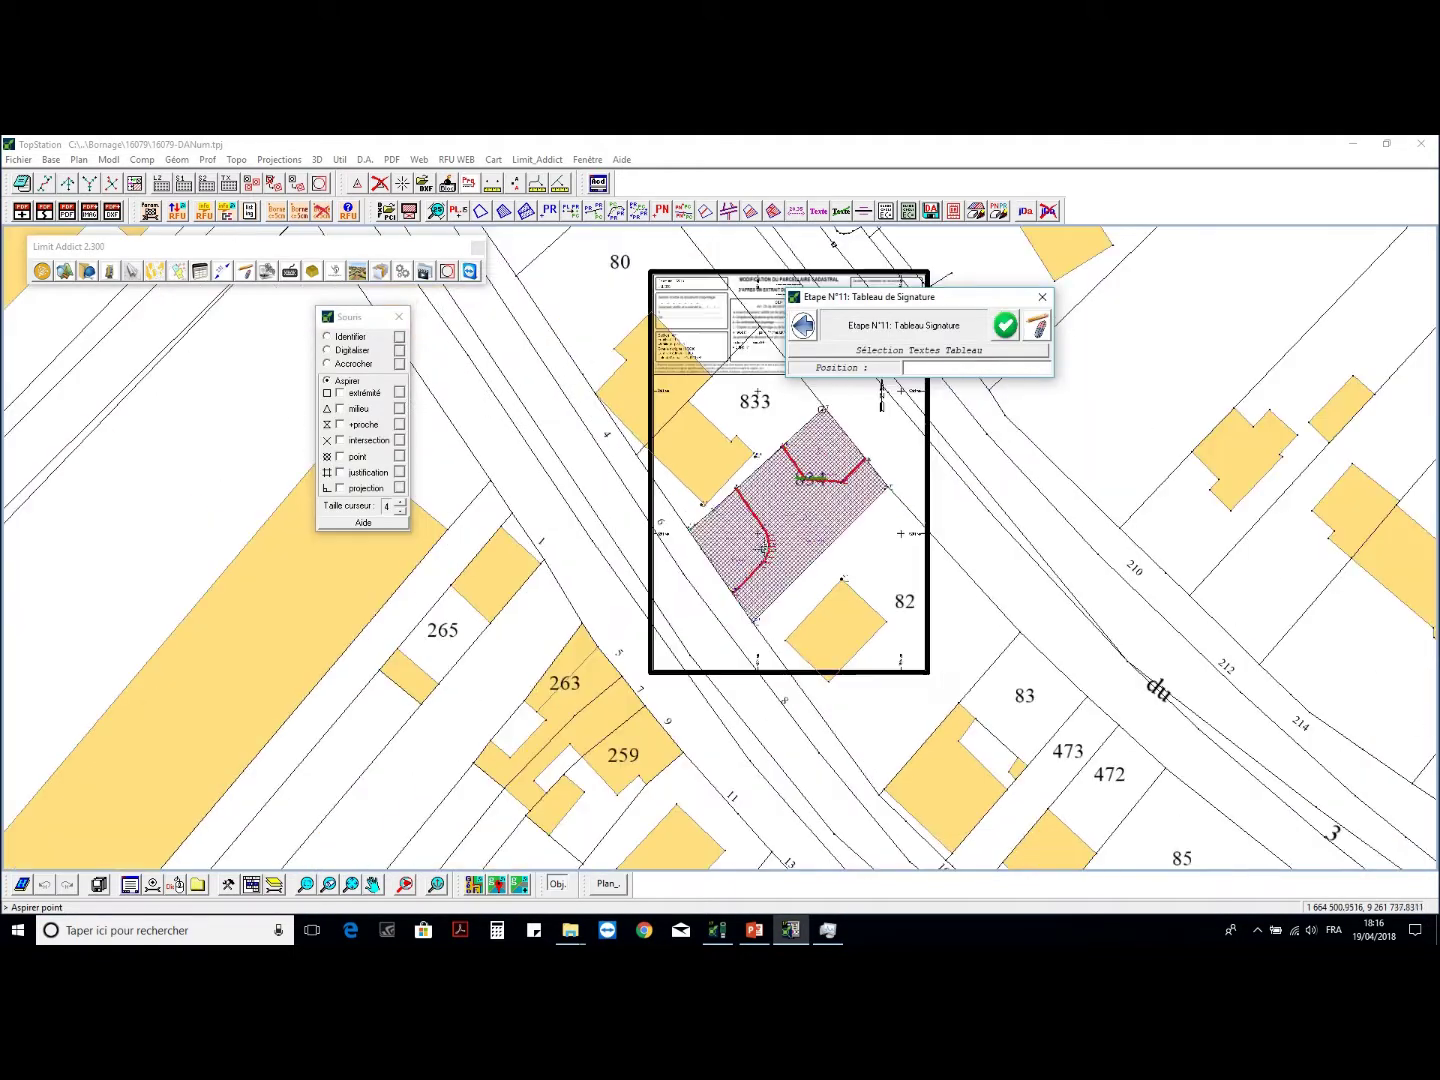
scroll(688, 392, up, 2)
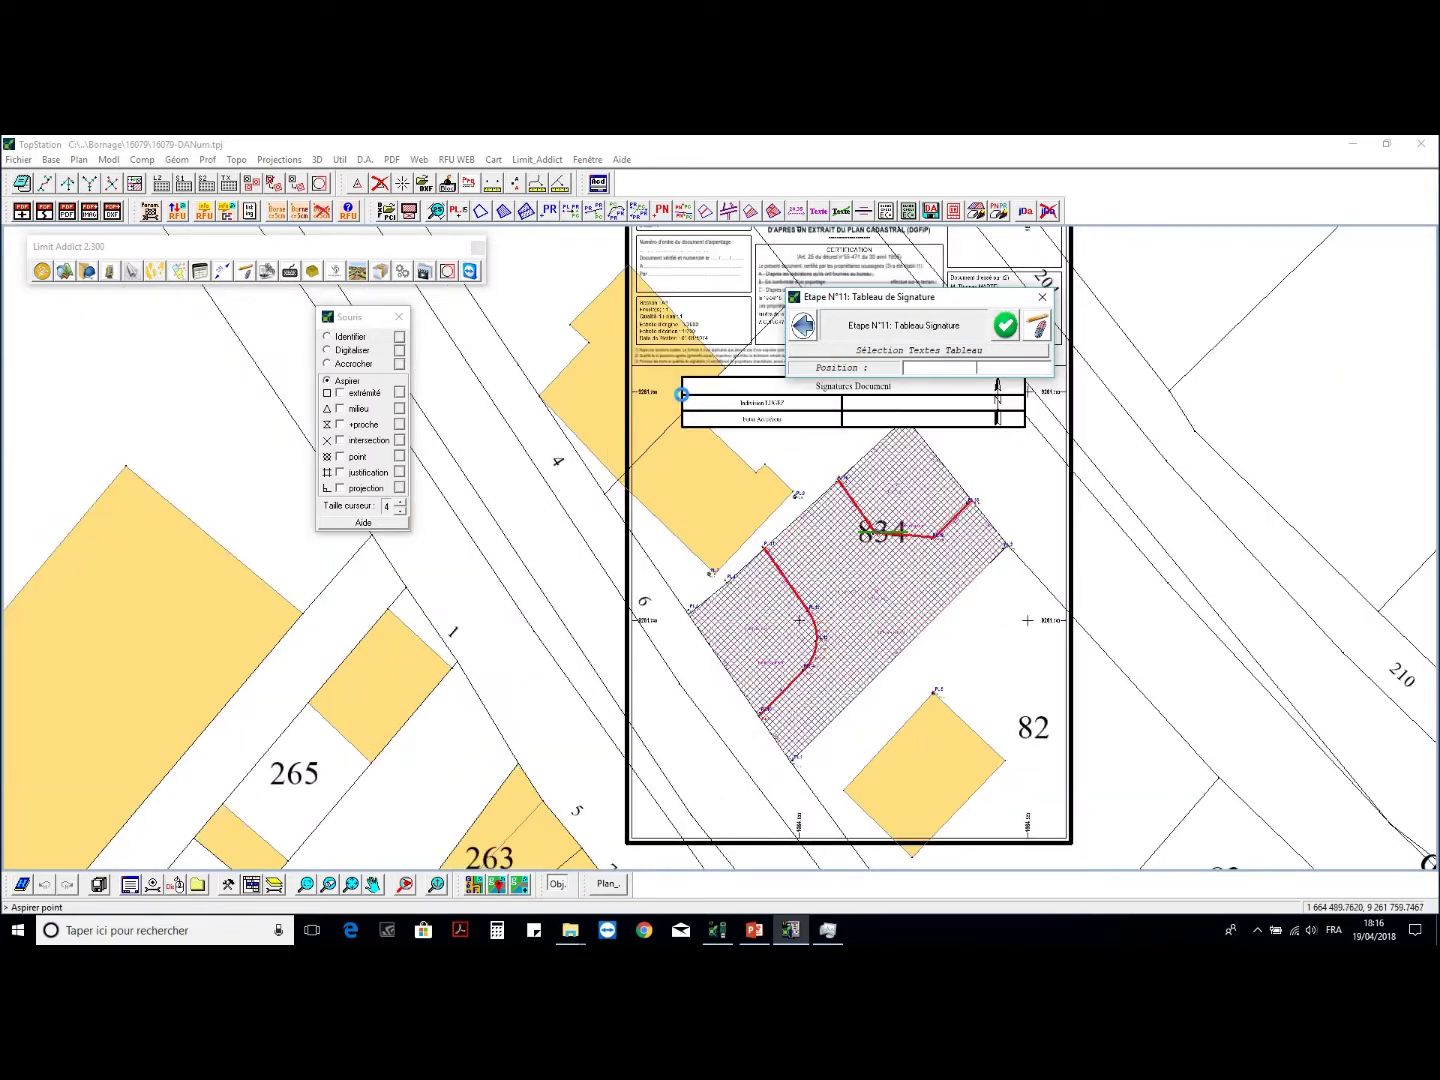
click(660, 798)
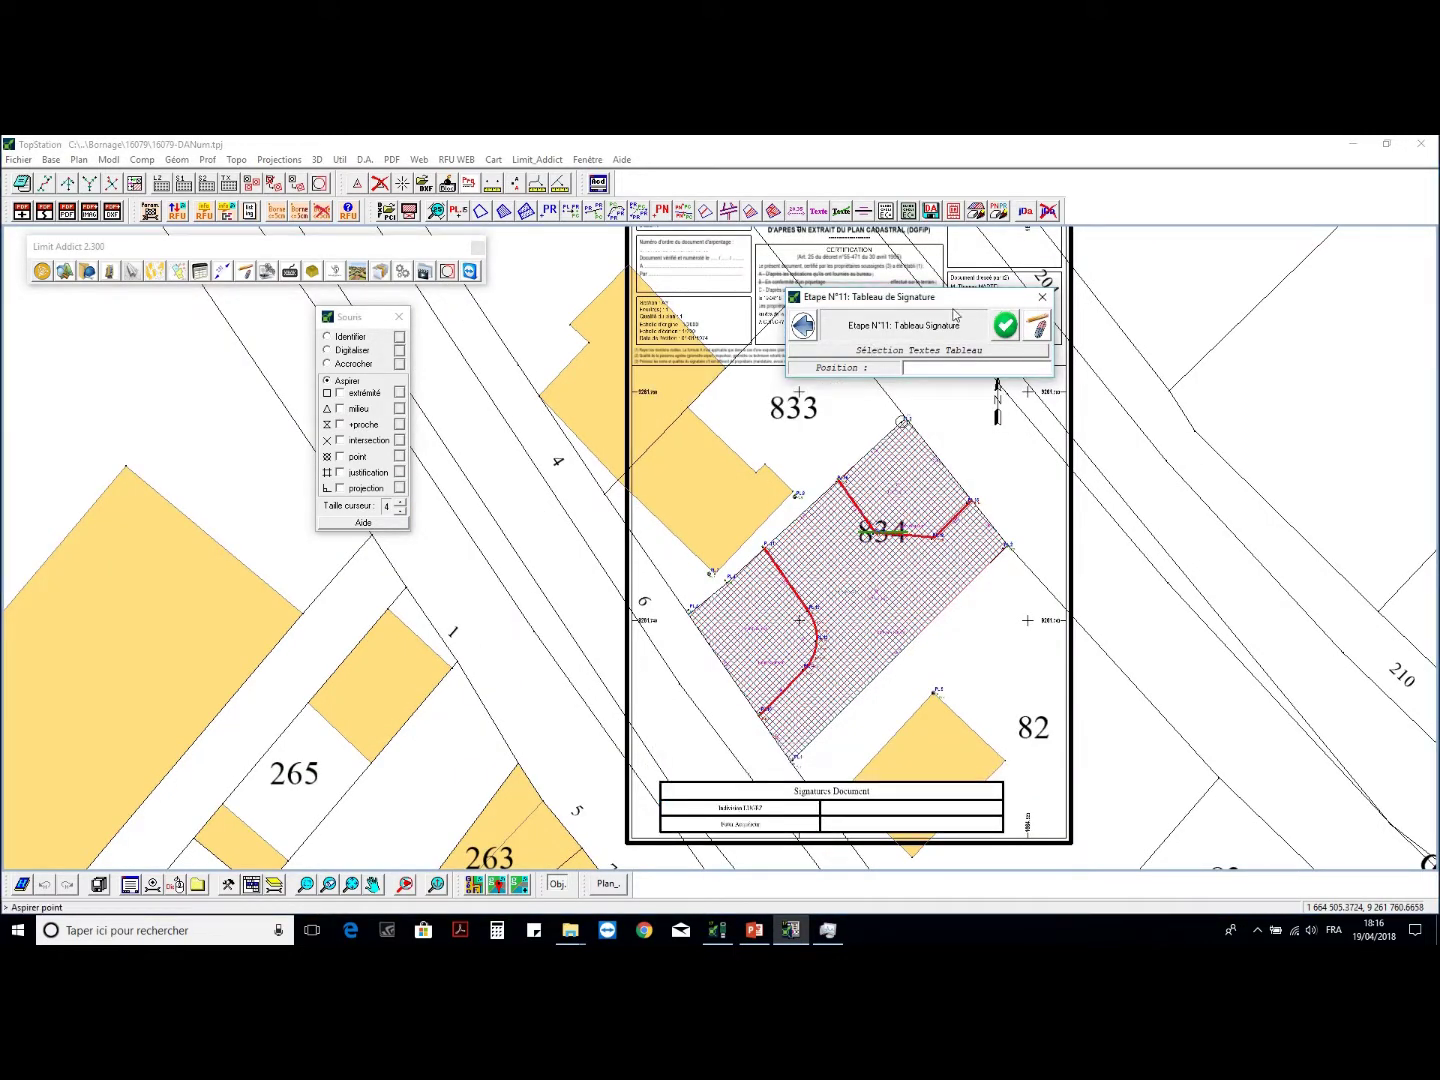
click(1026, 343)
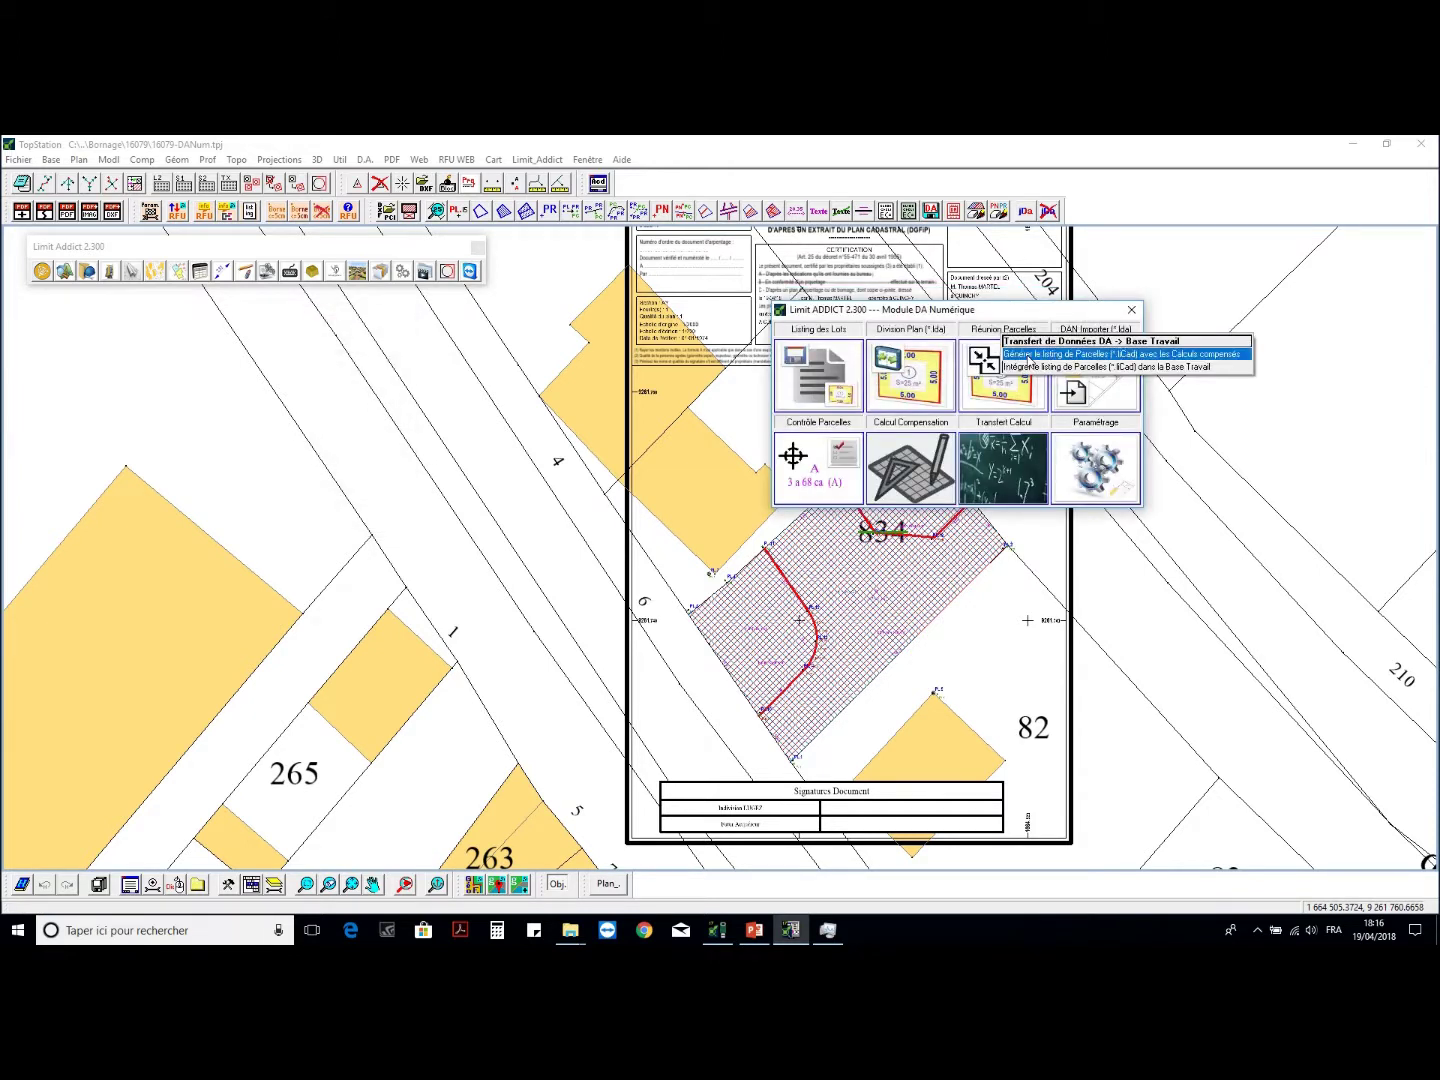
- Generate the parcel listing 16079-DANum-Calcul.liCad with compensated calculations, export it to Bureau, and close the result folder and DA module
click(1000, 356)
click(890, 494)
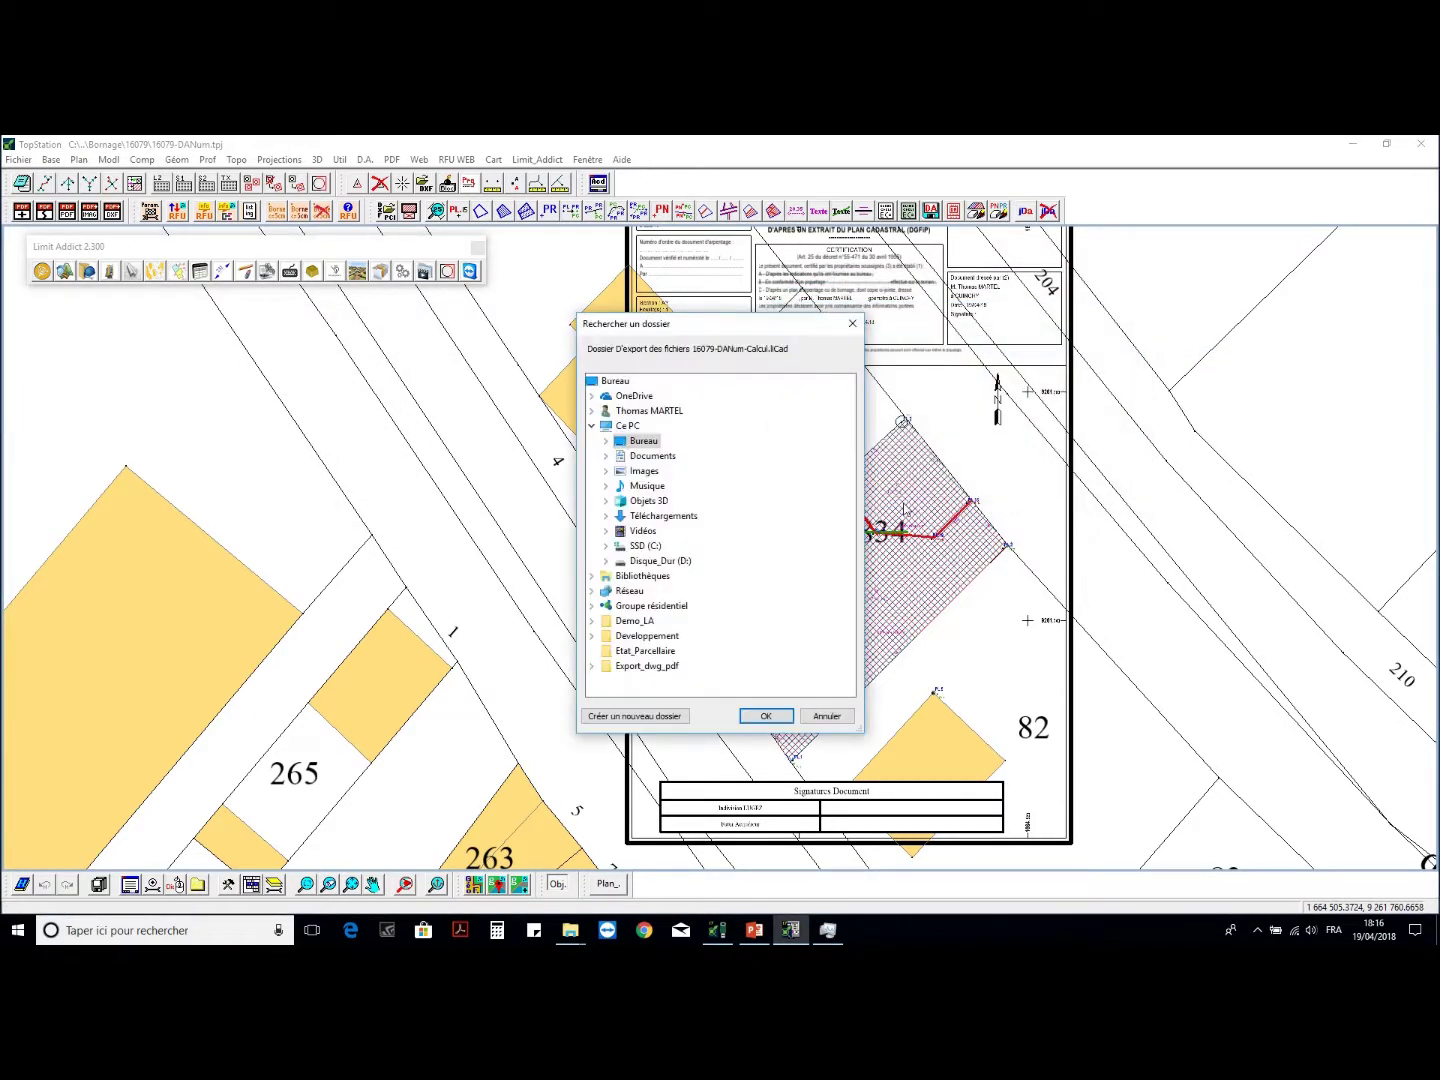
click(764, 716)
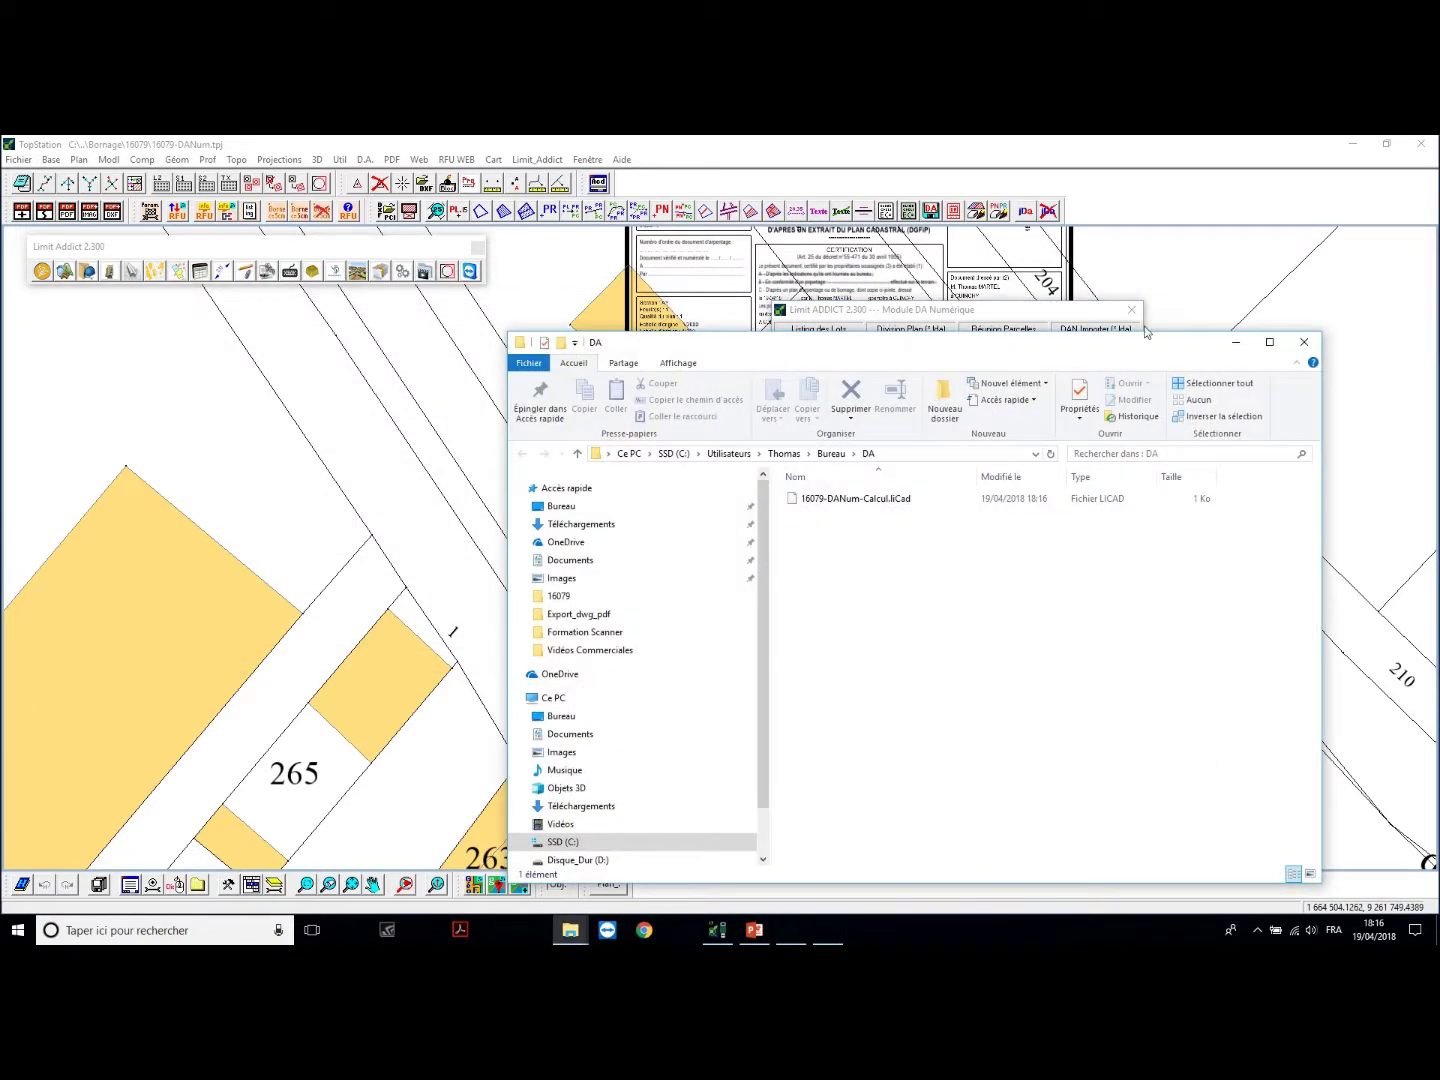
click(1304, 342)
click(1131, 312)
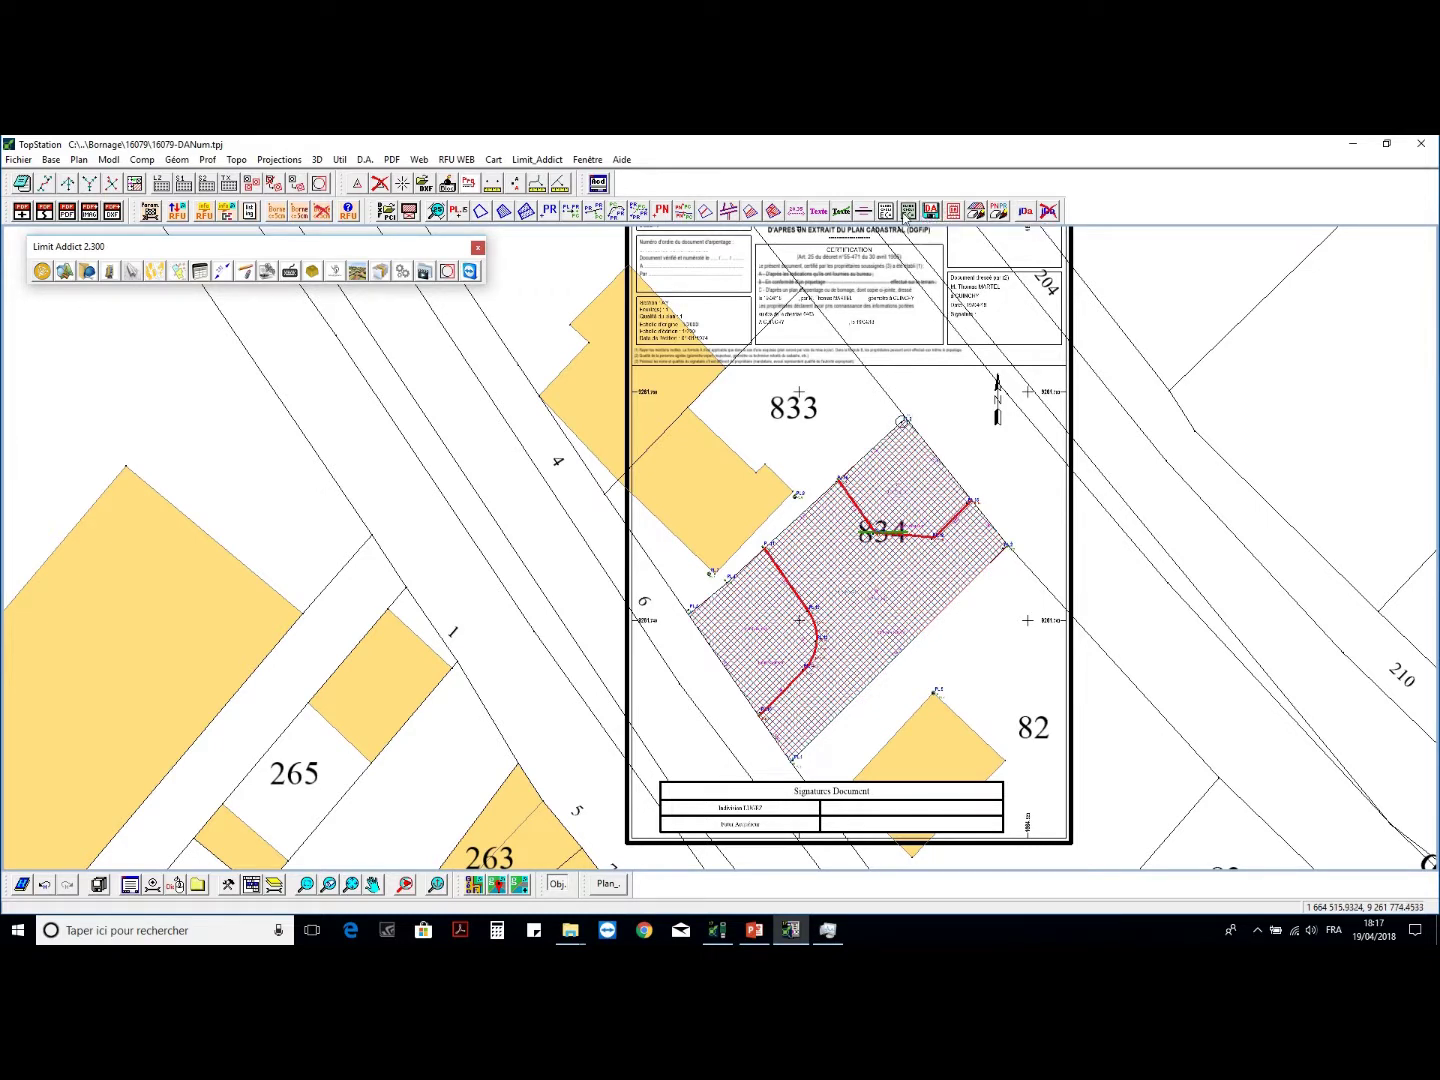
- Generate the 6463N chemise recto/verso as a PDF, review both of its pages, and close the document
click(906, 211)
click(912, 301)
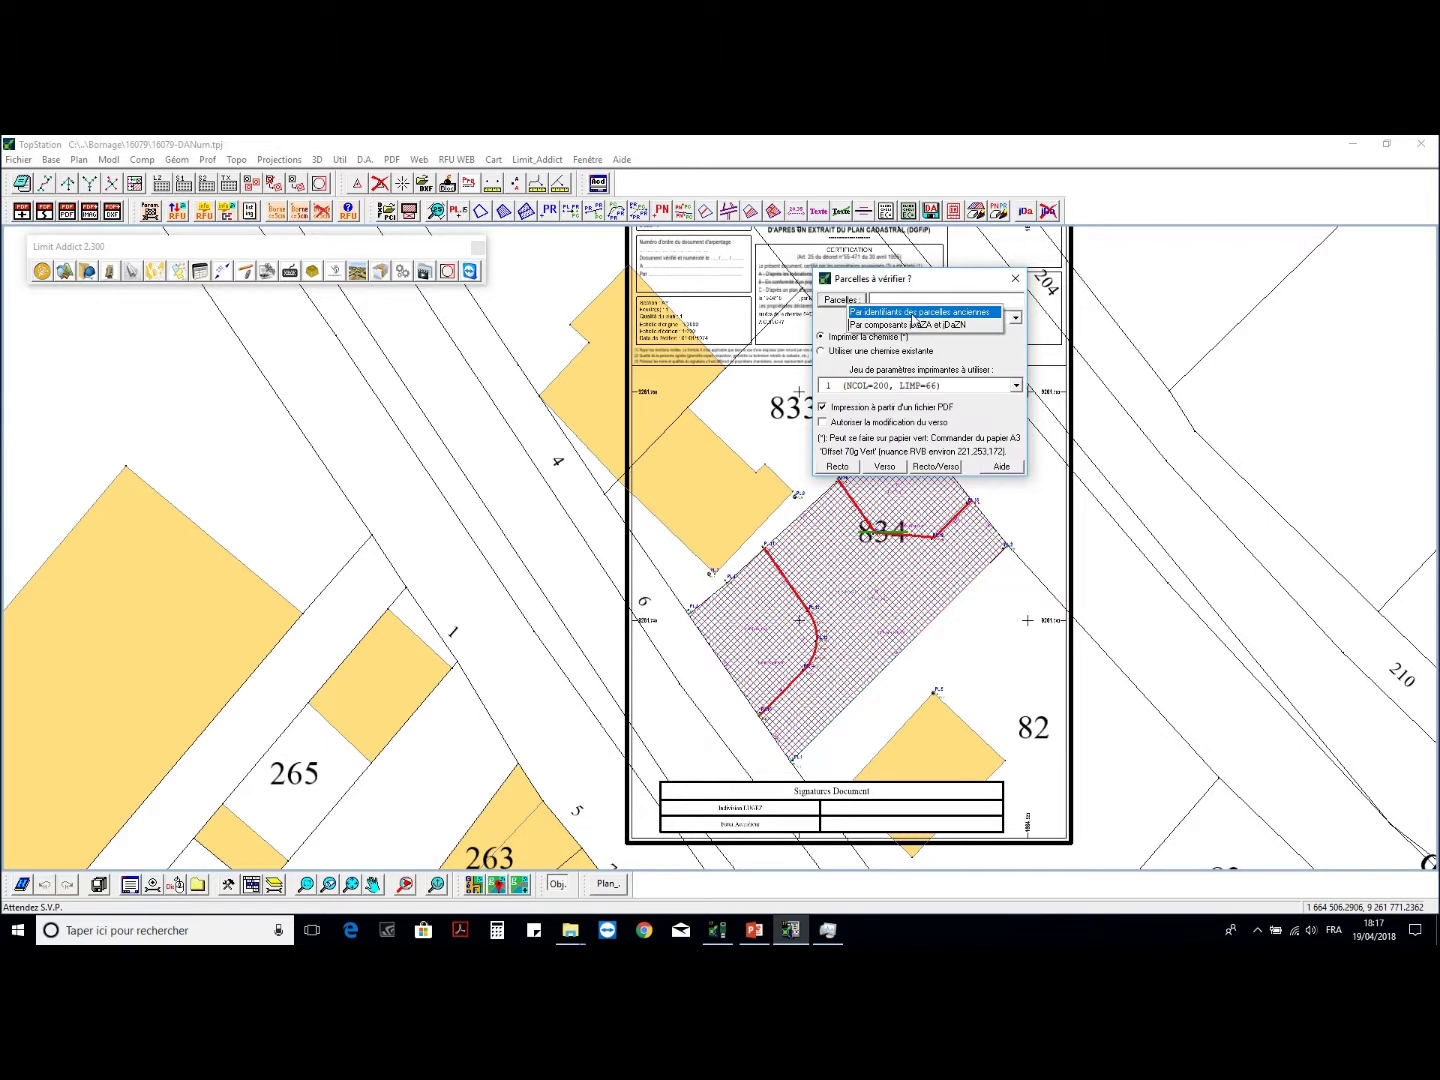
click(912, 323)
click(840, 362)
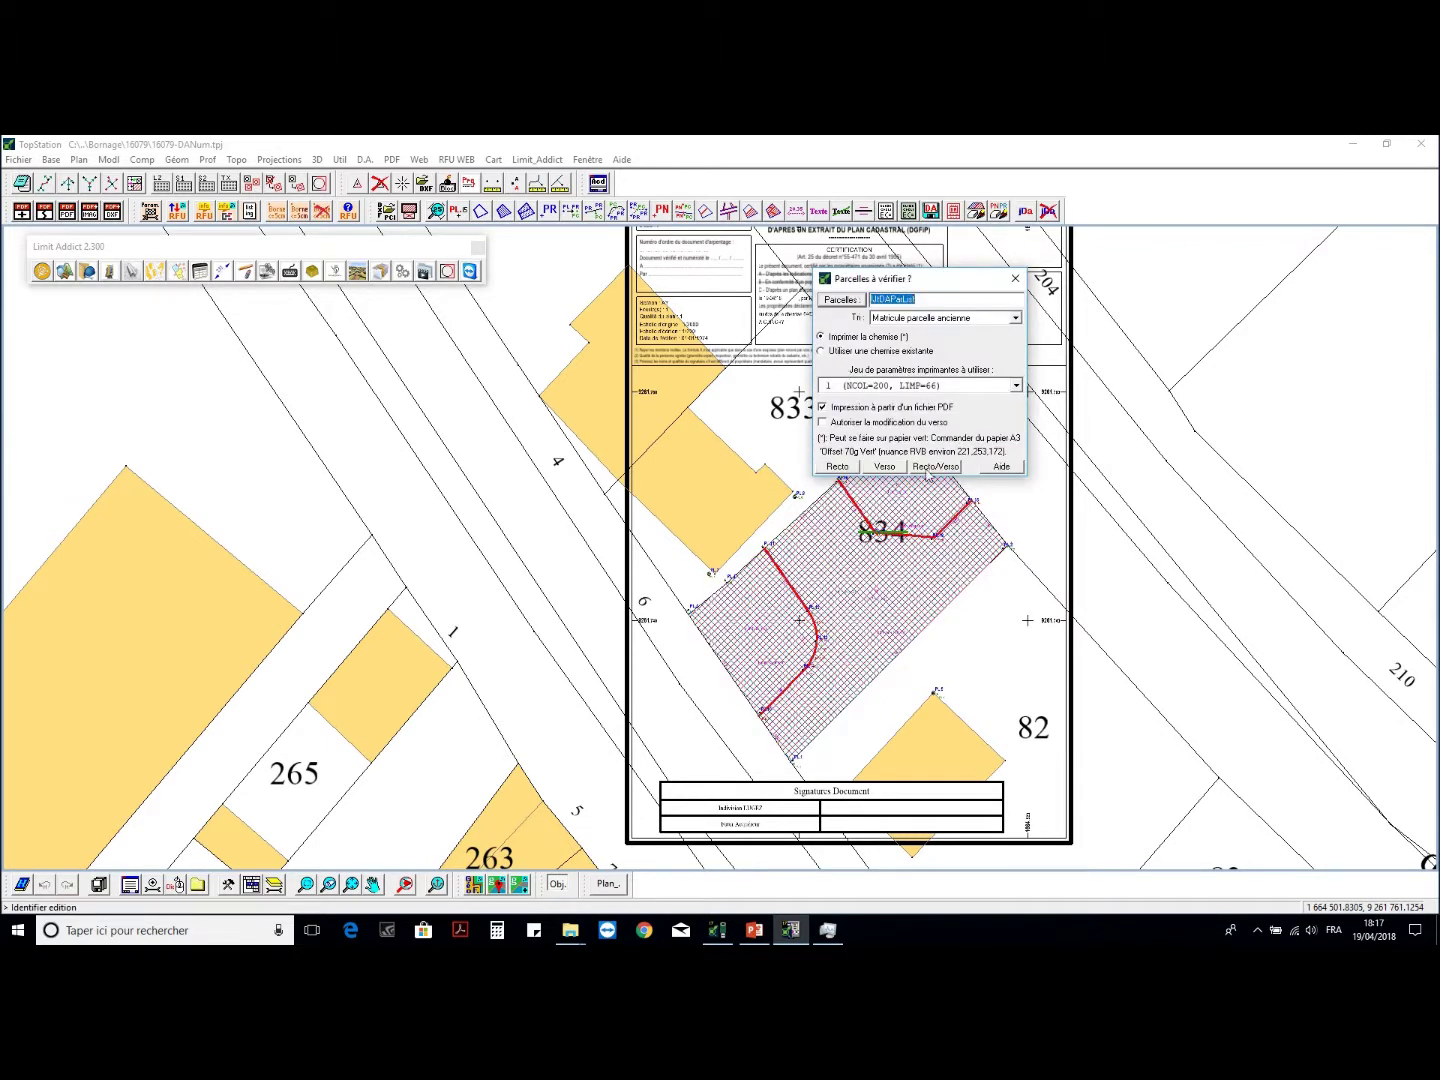
click(929, 467)
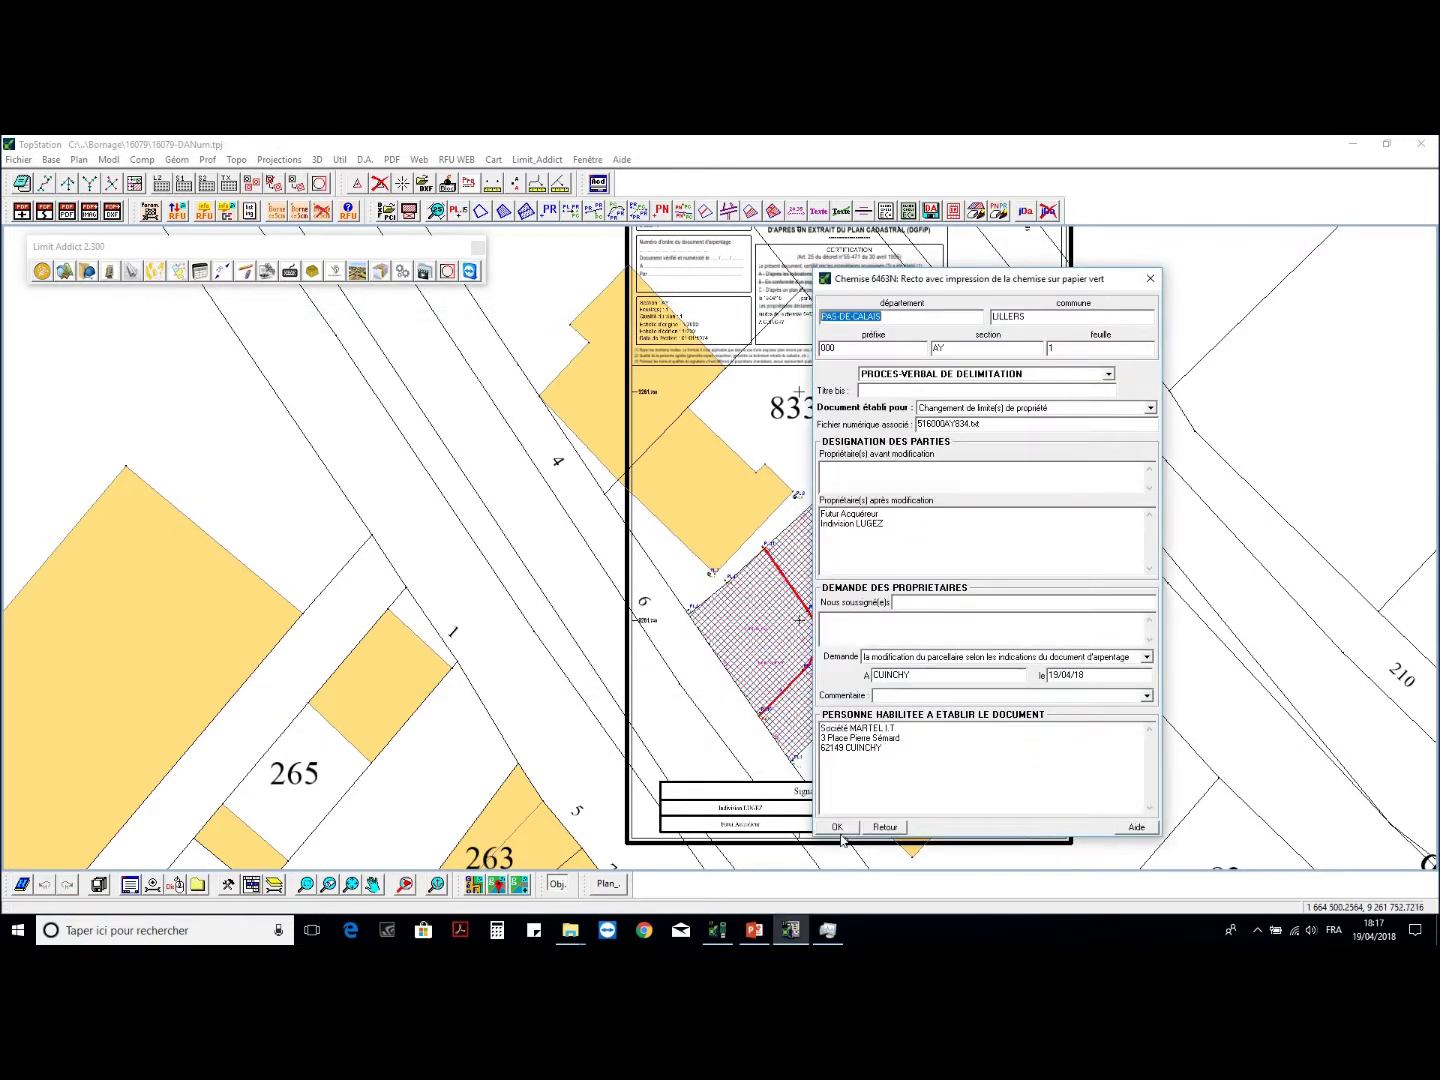
click(840, 833)
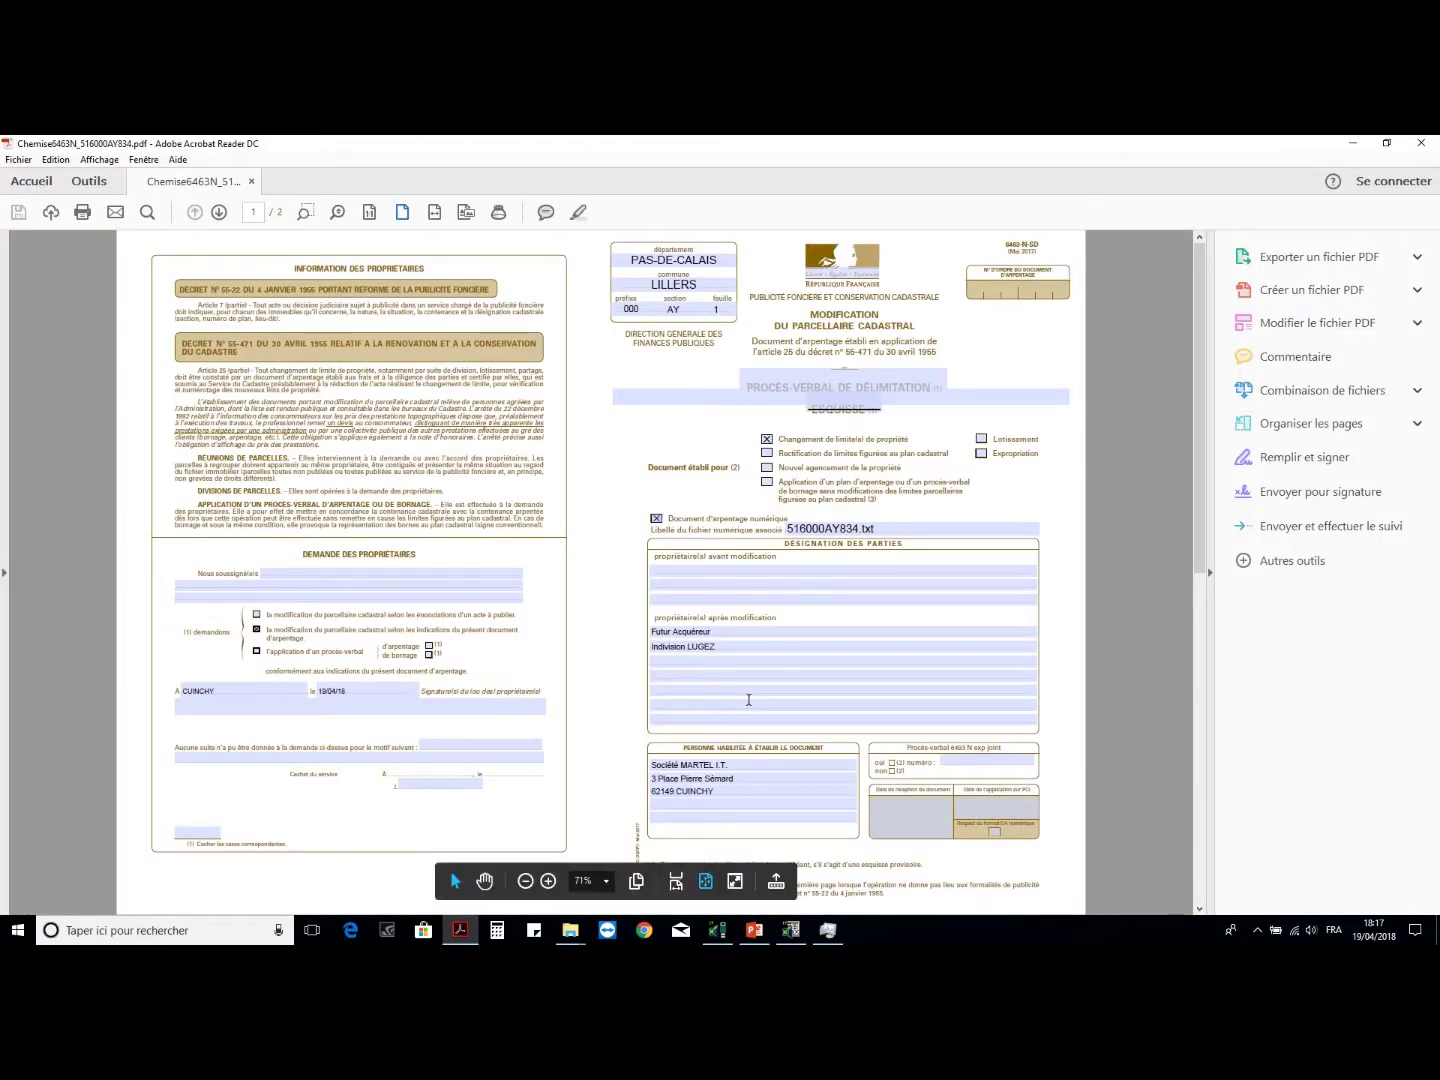
scroll(738, 685, down, 3)
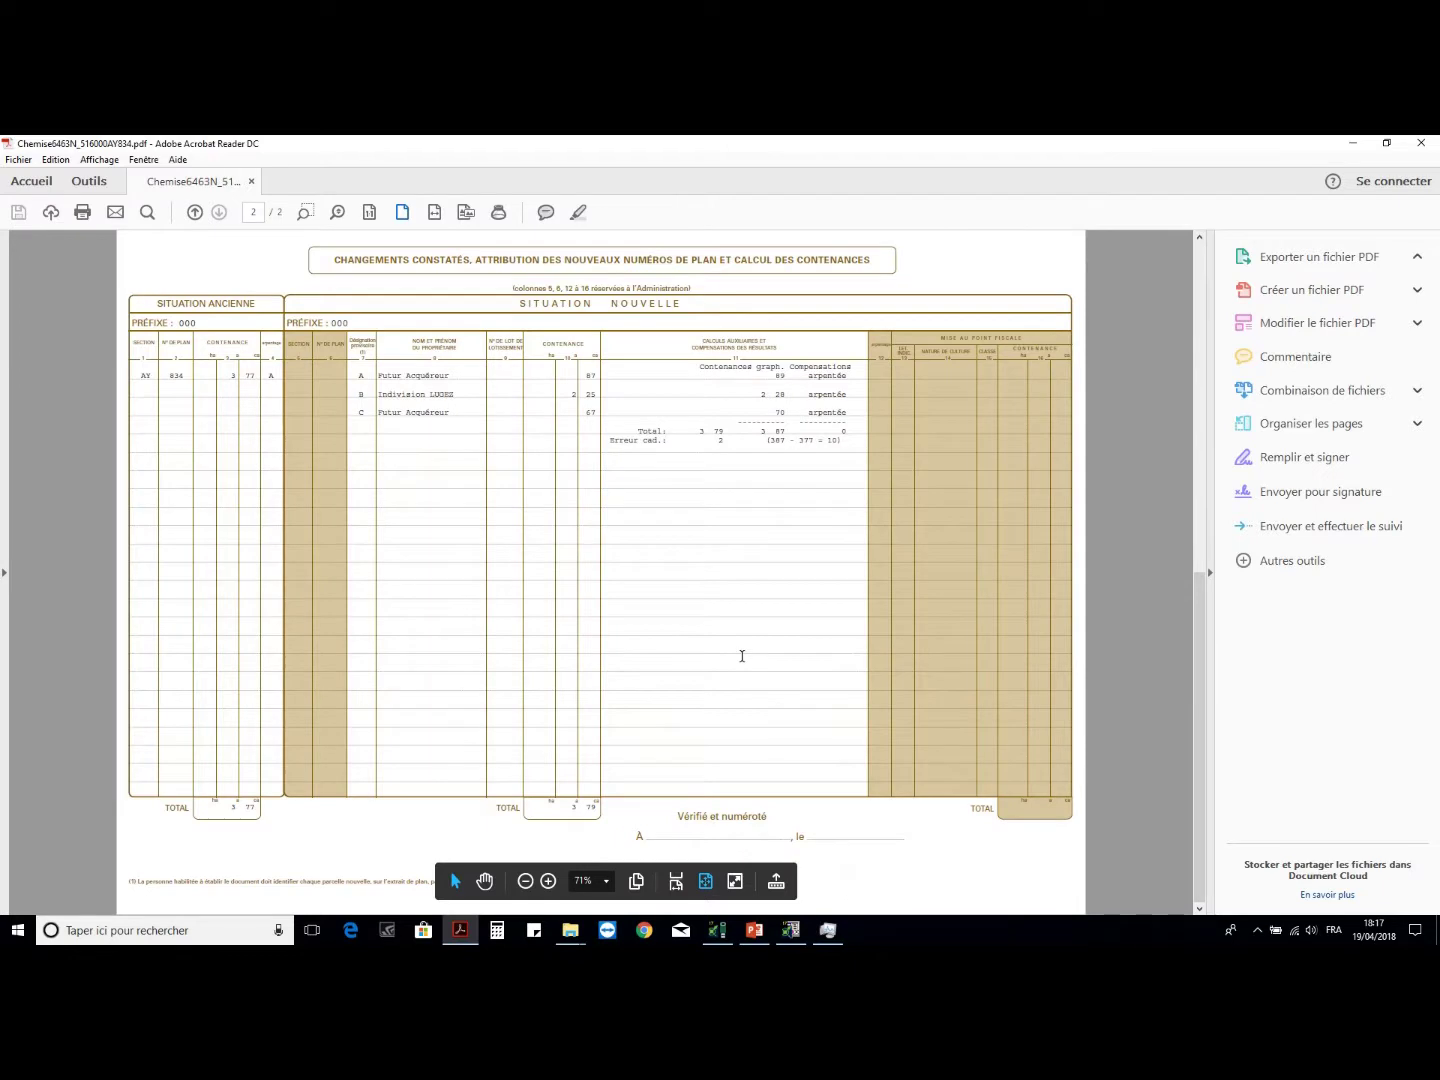
key(alt+Tab)
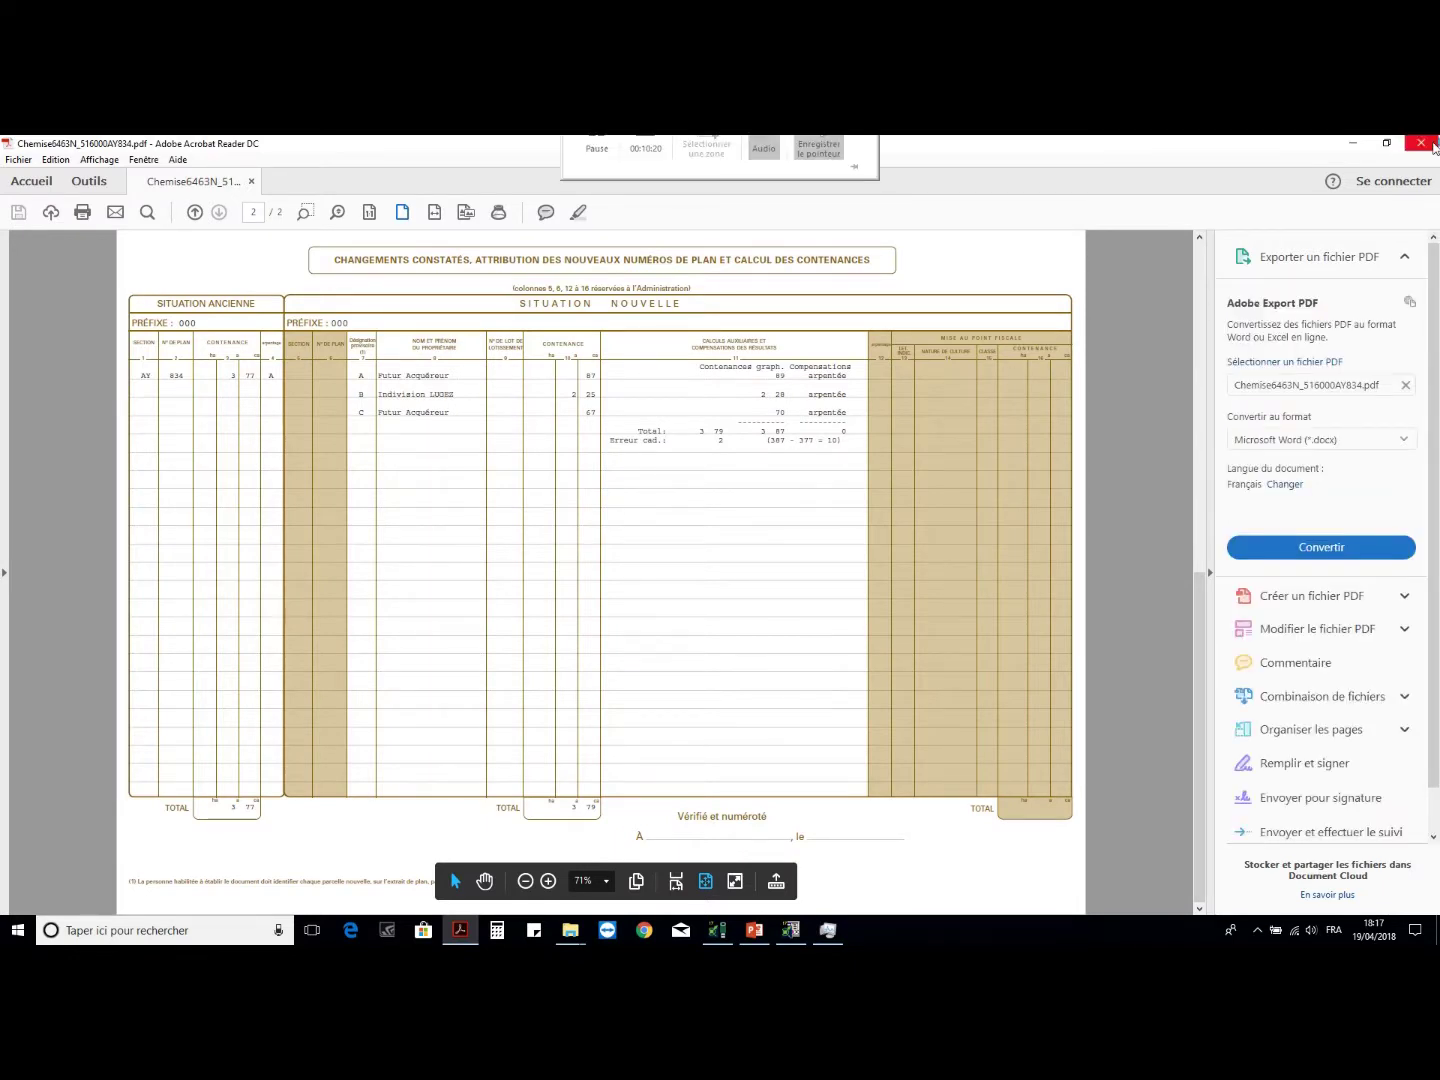
click(884, 827)
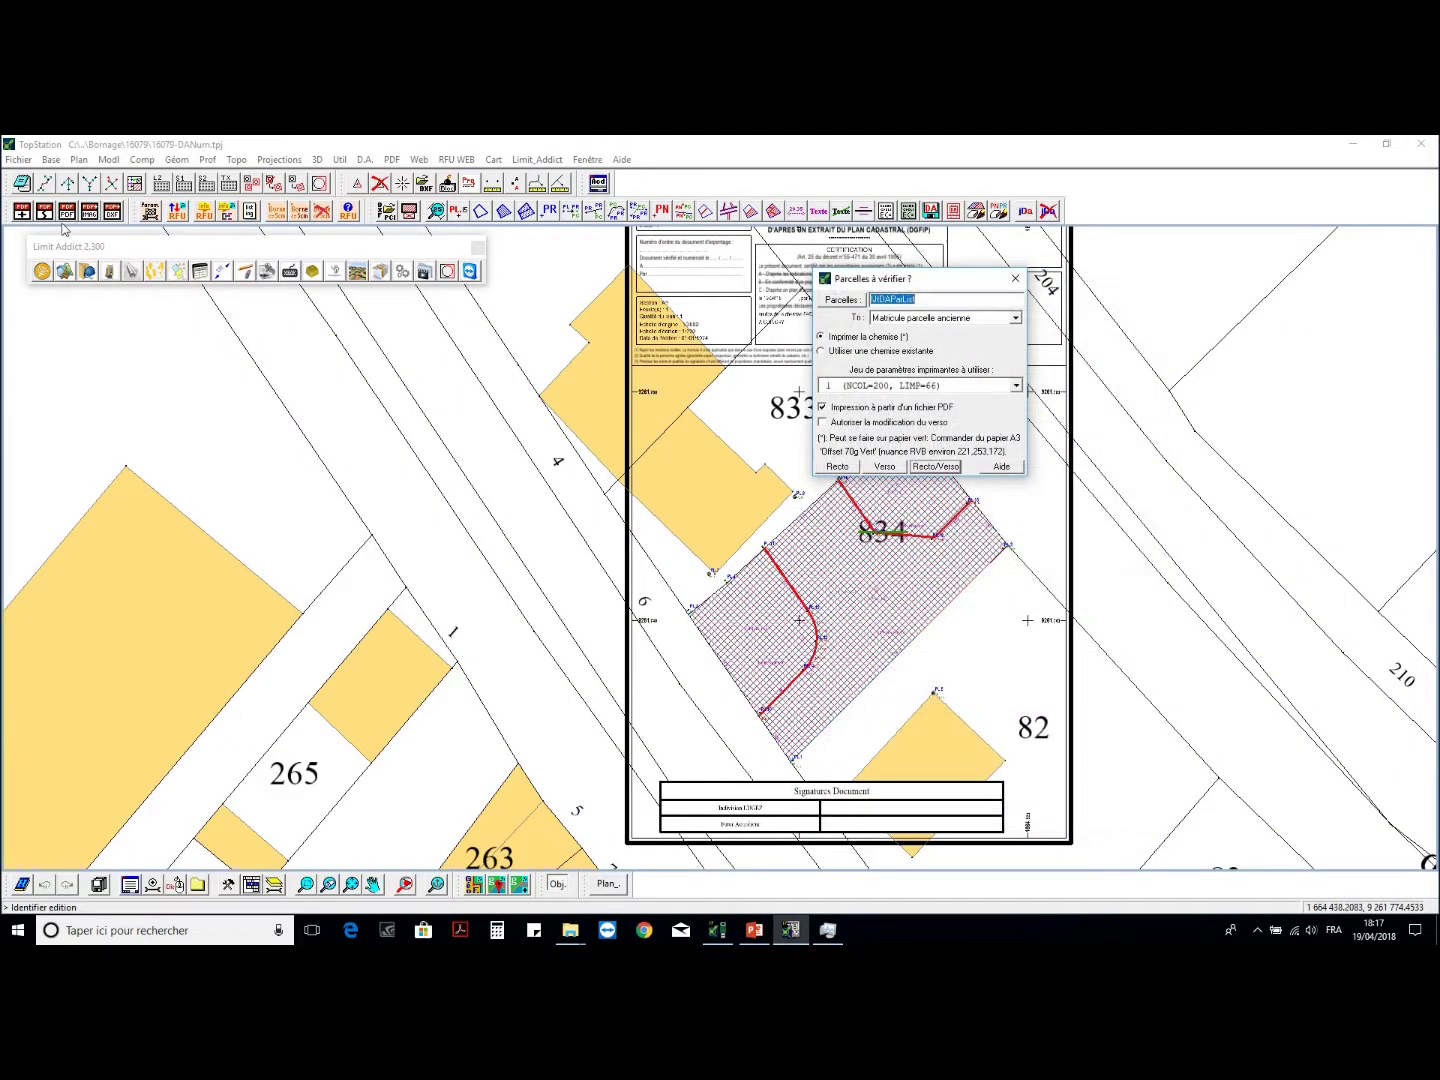
- Open the project 16079.tpj from Demo_LA\Bornage\16079 and decline the Limit Addict initialisation routine
click(18, 161)
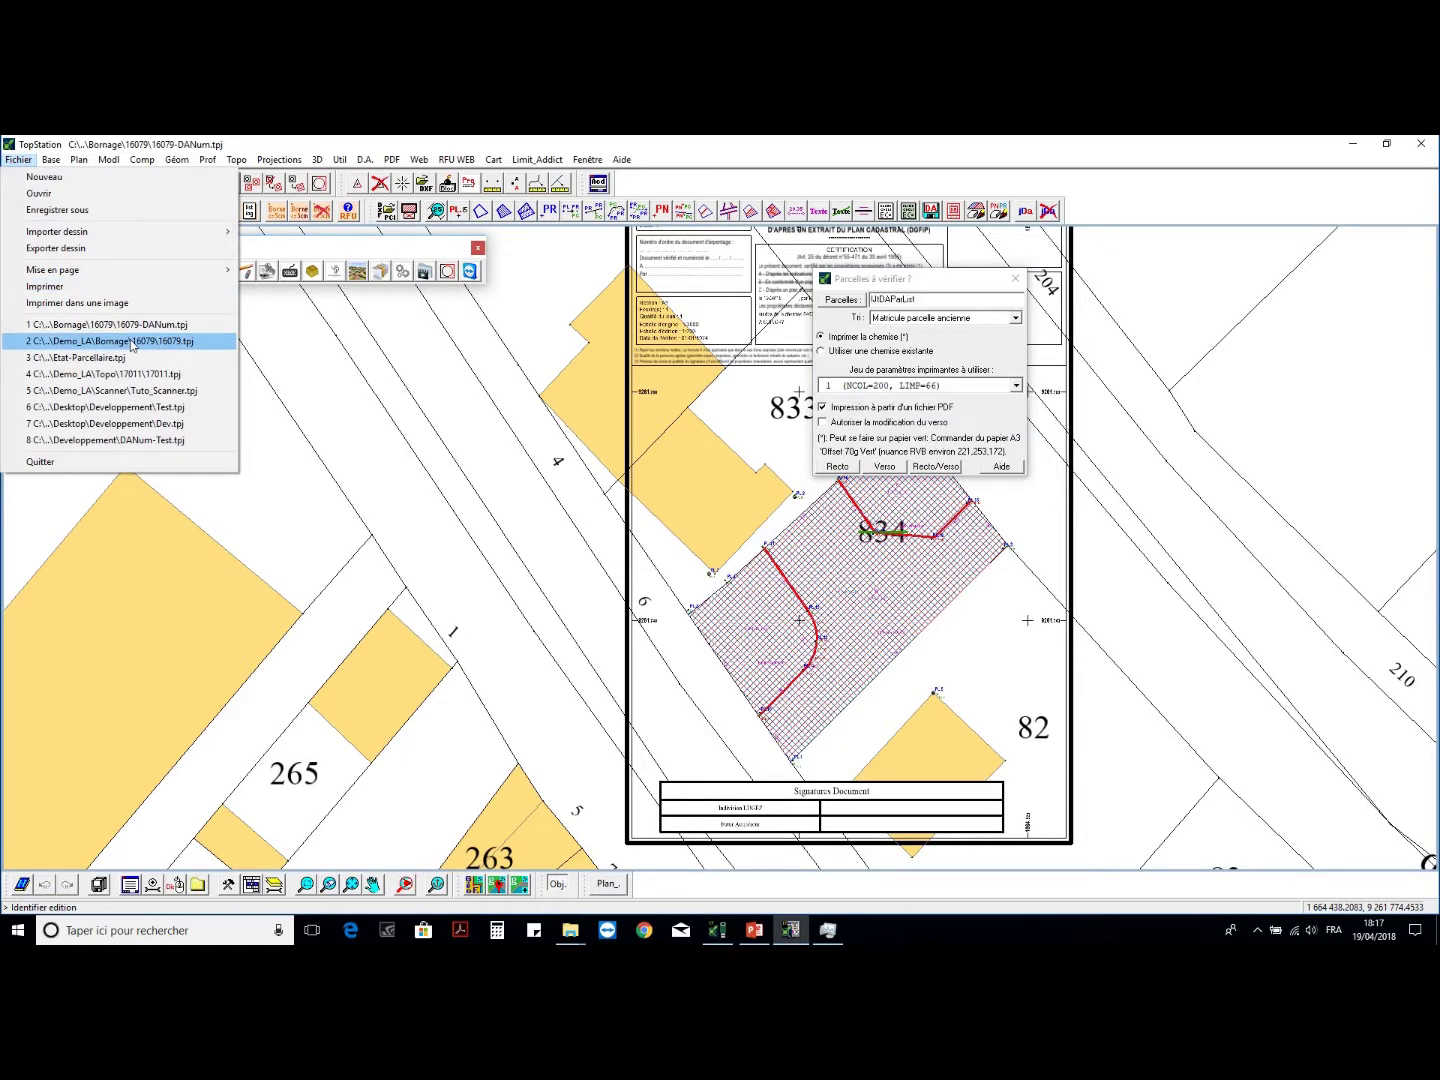
click(131, 341)
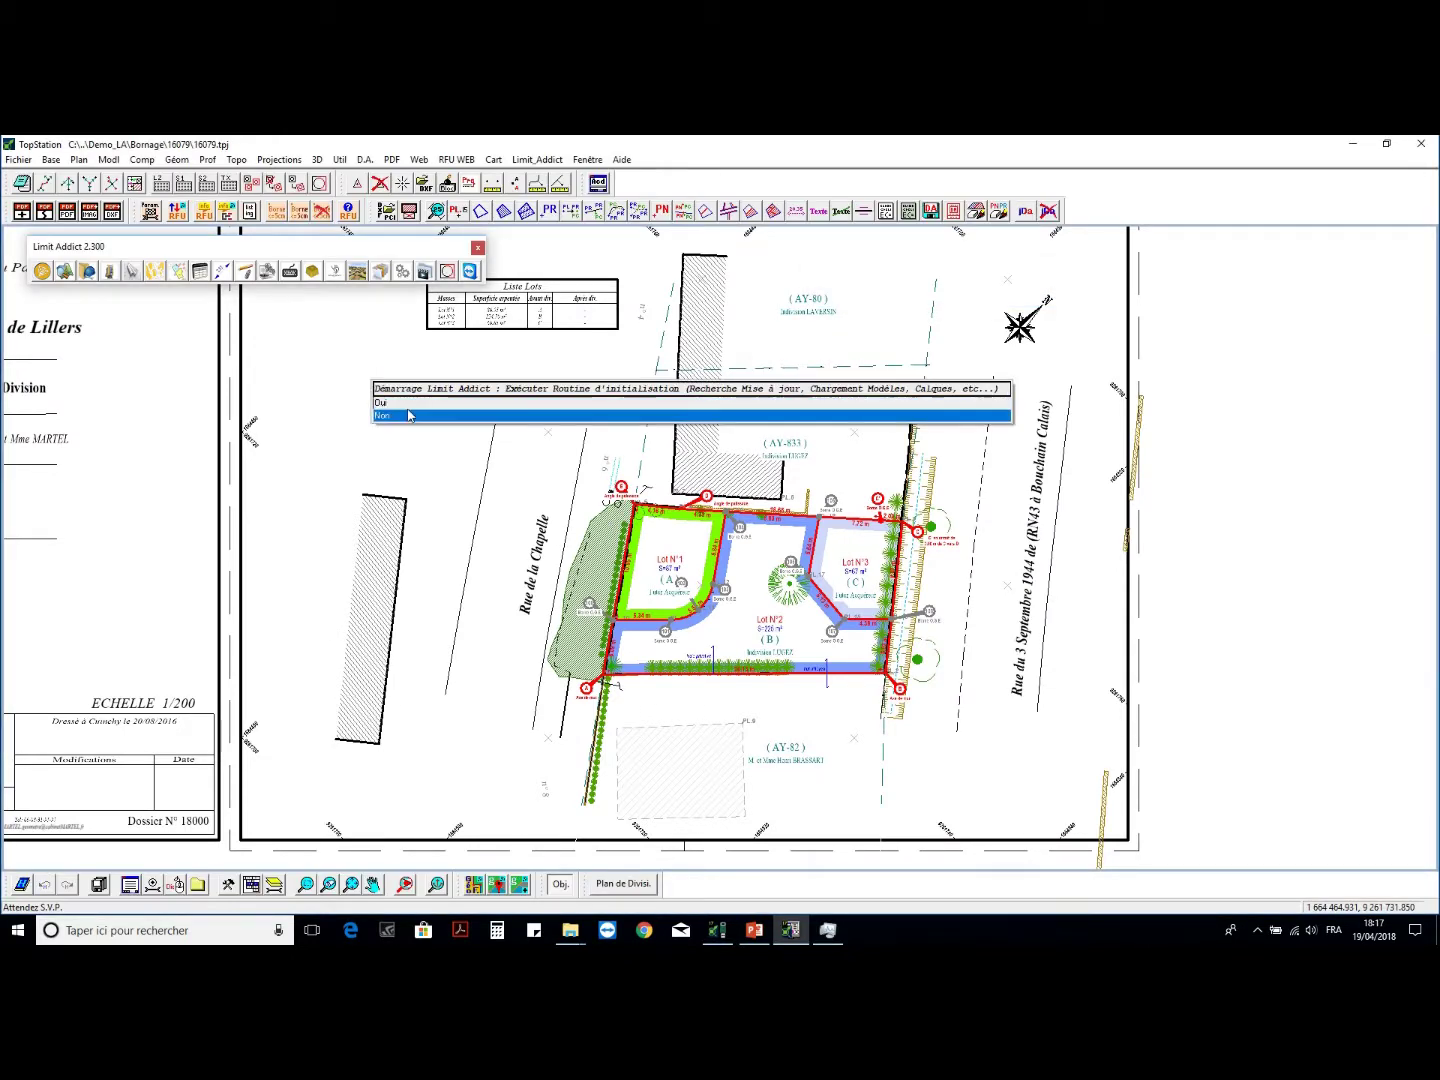
click(408, 415)
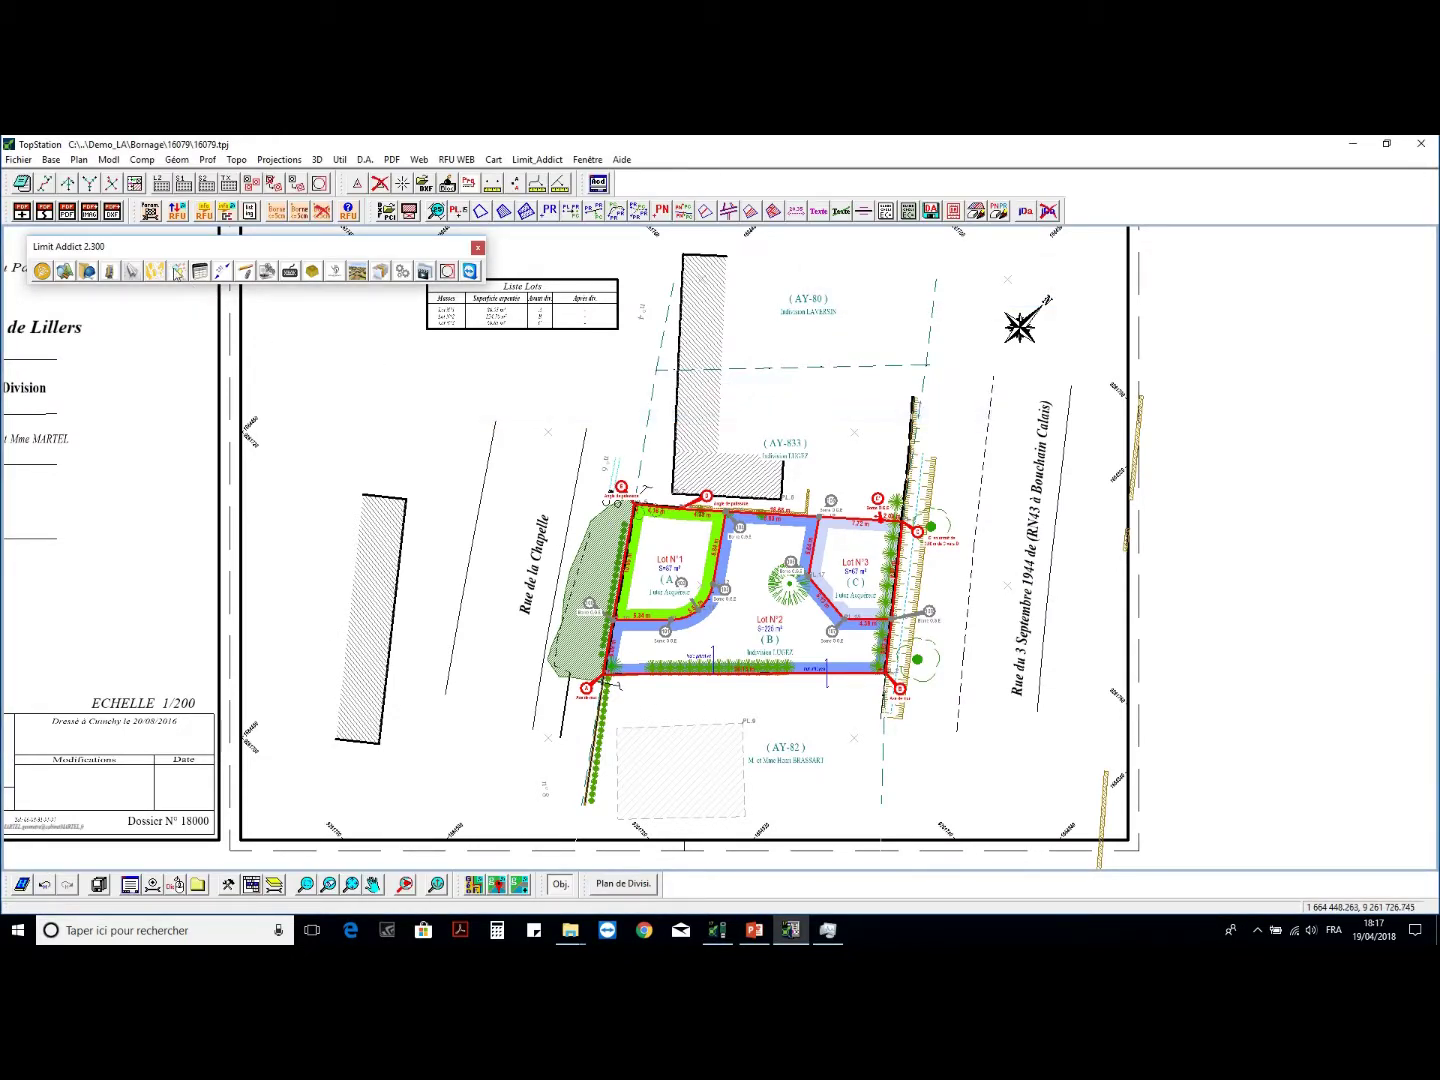
- Integrate the compensated parcel listing (*.liCad) from the Bureau DA folder into the Base Travail and accept the calculation report
click(179, 272)
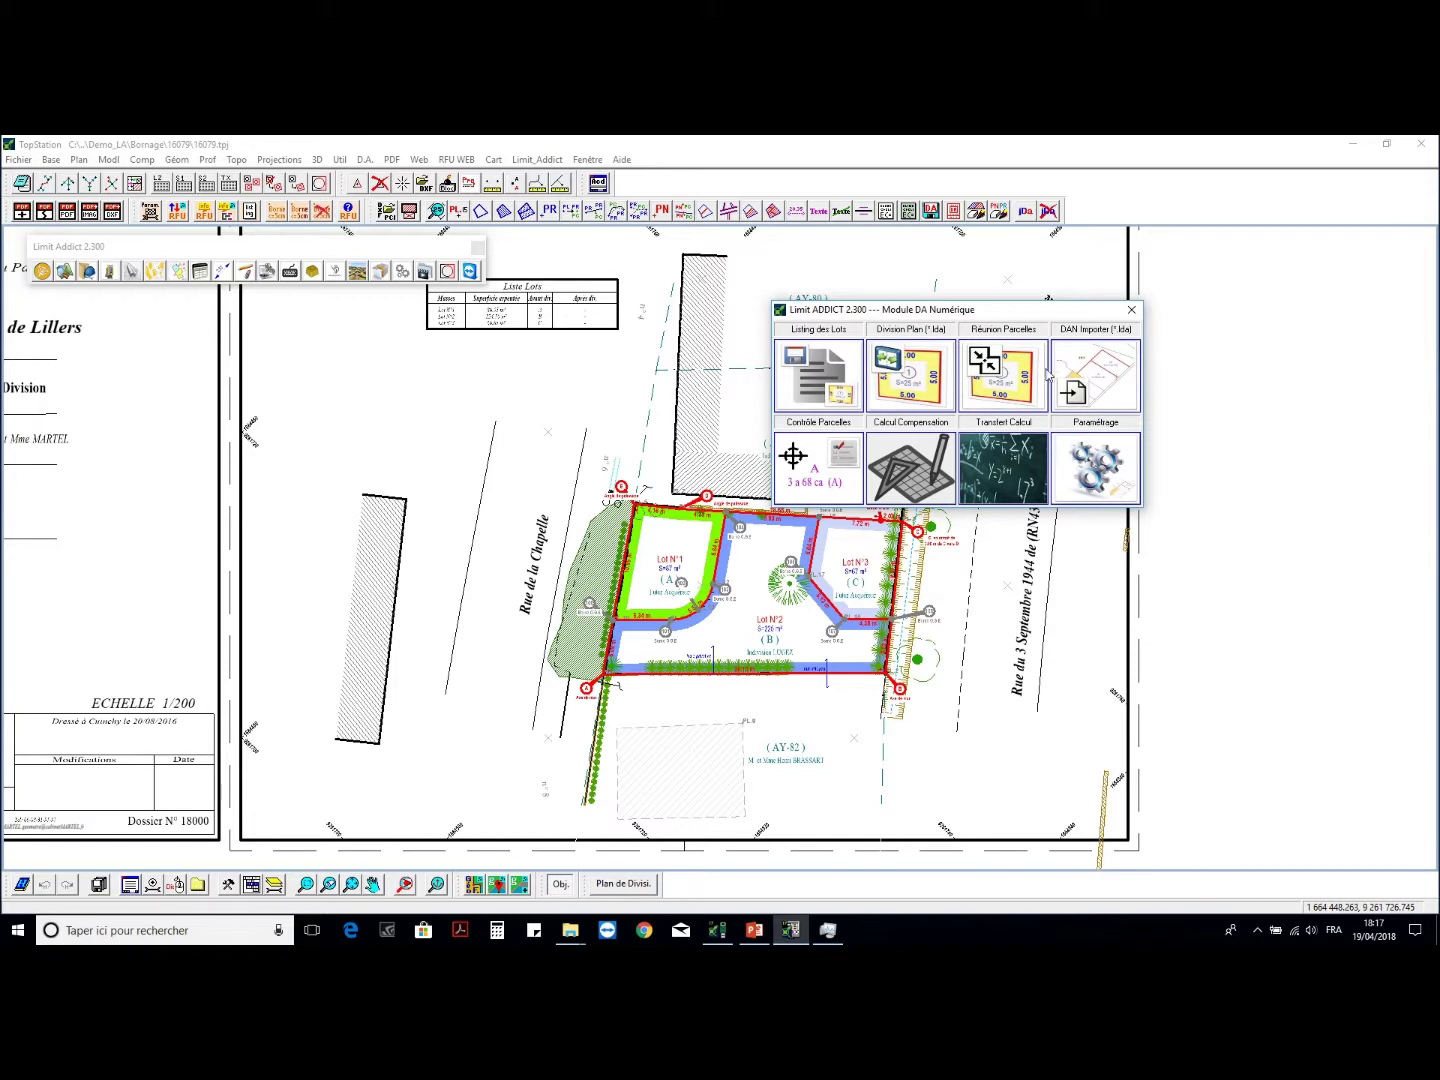
click(987, 450)
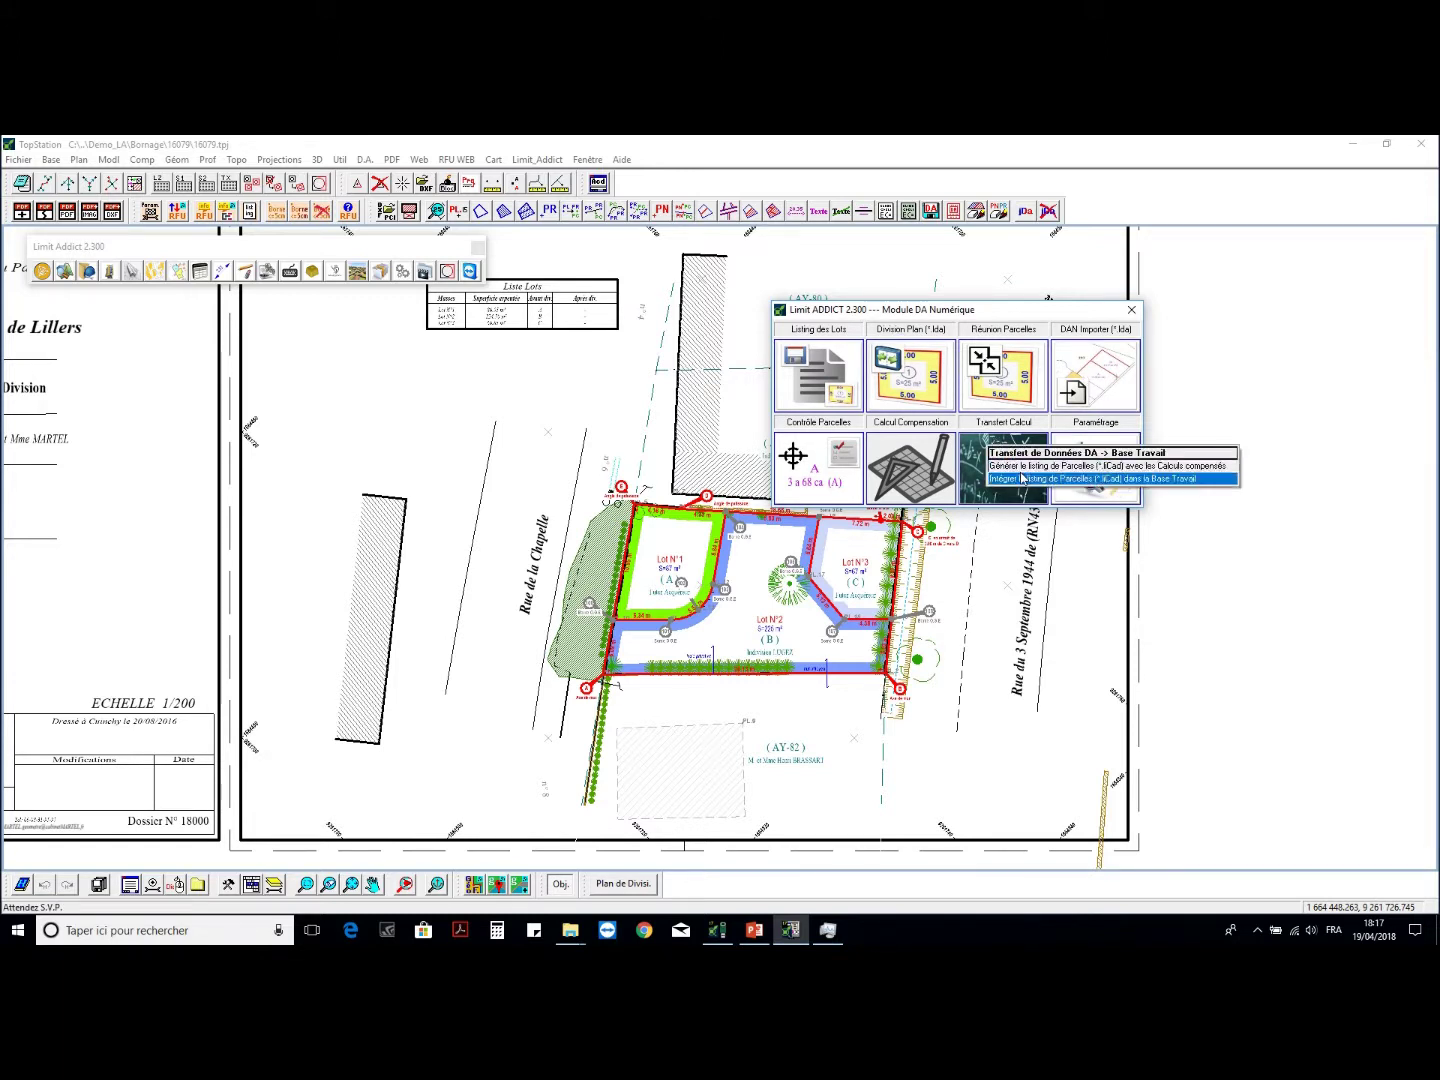
click(1100, 474)
double_click(815, 409)
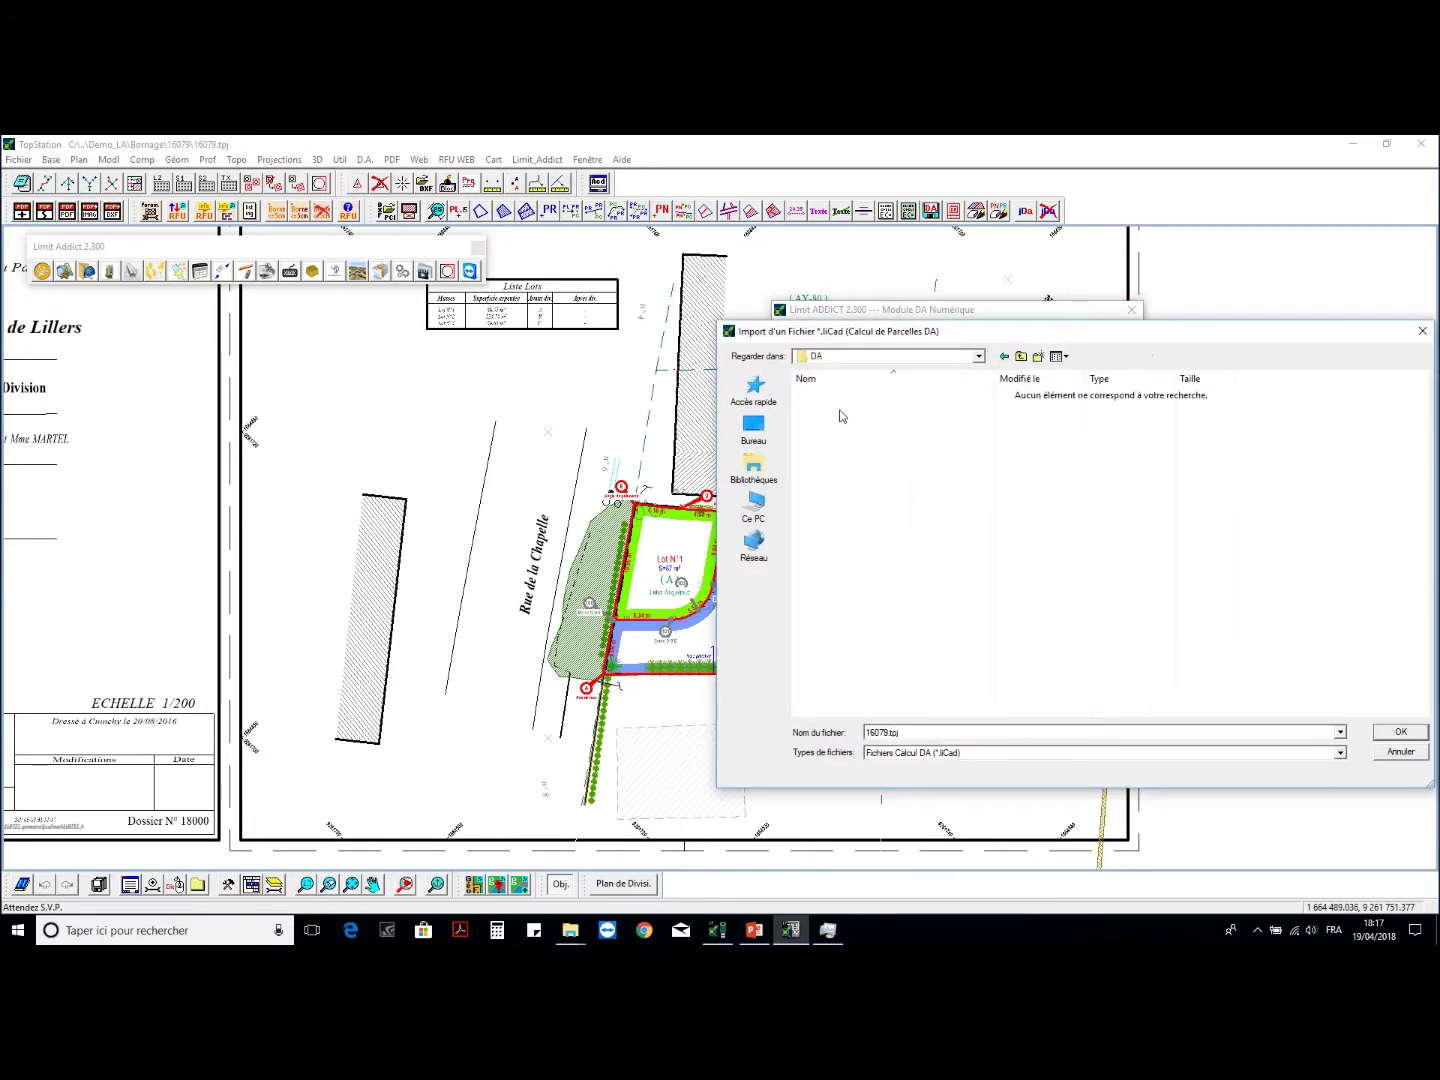
click(1021, 357)
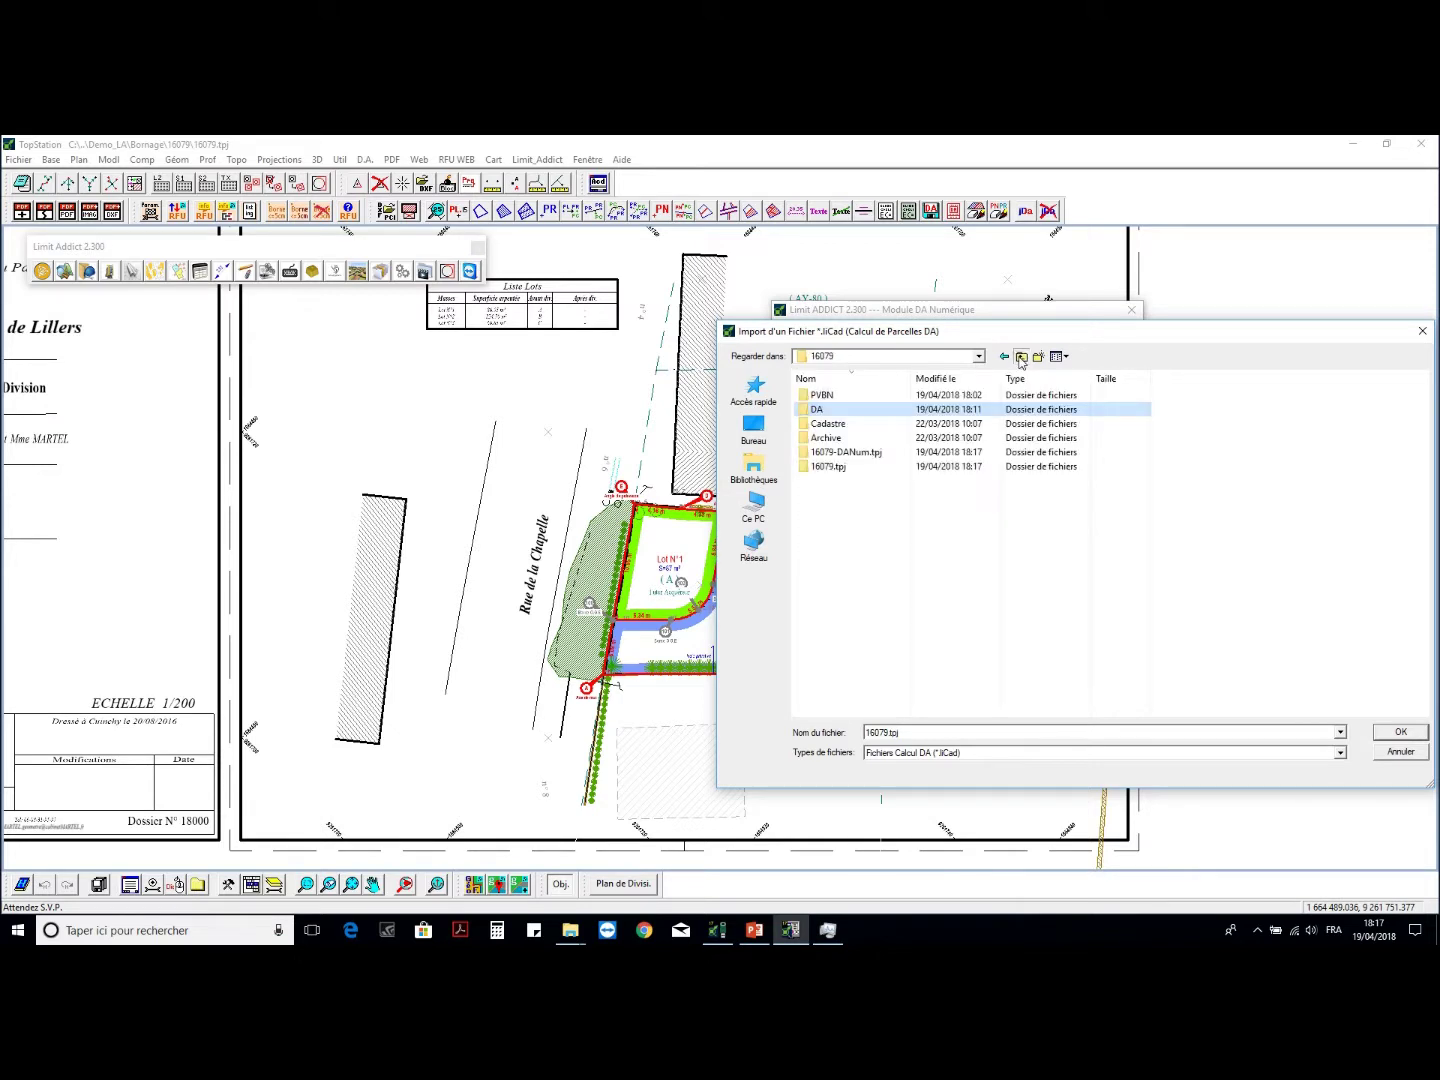
click(1021, 357)
click(1021, 357)
click(1021, 357)
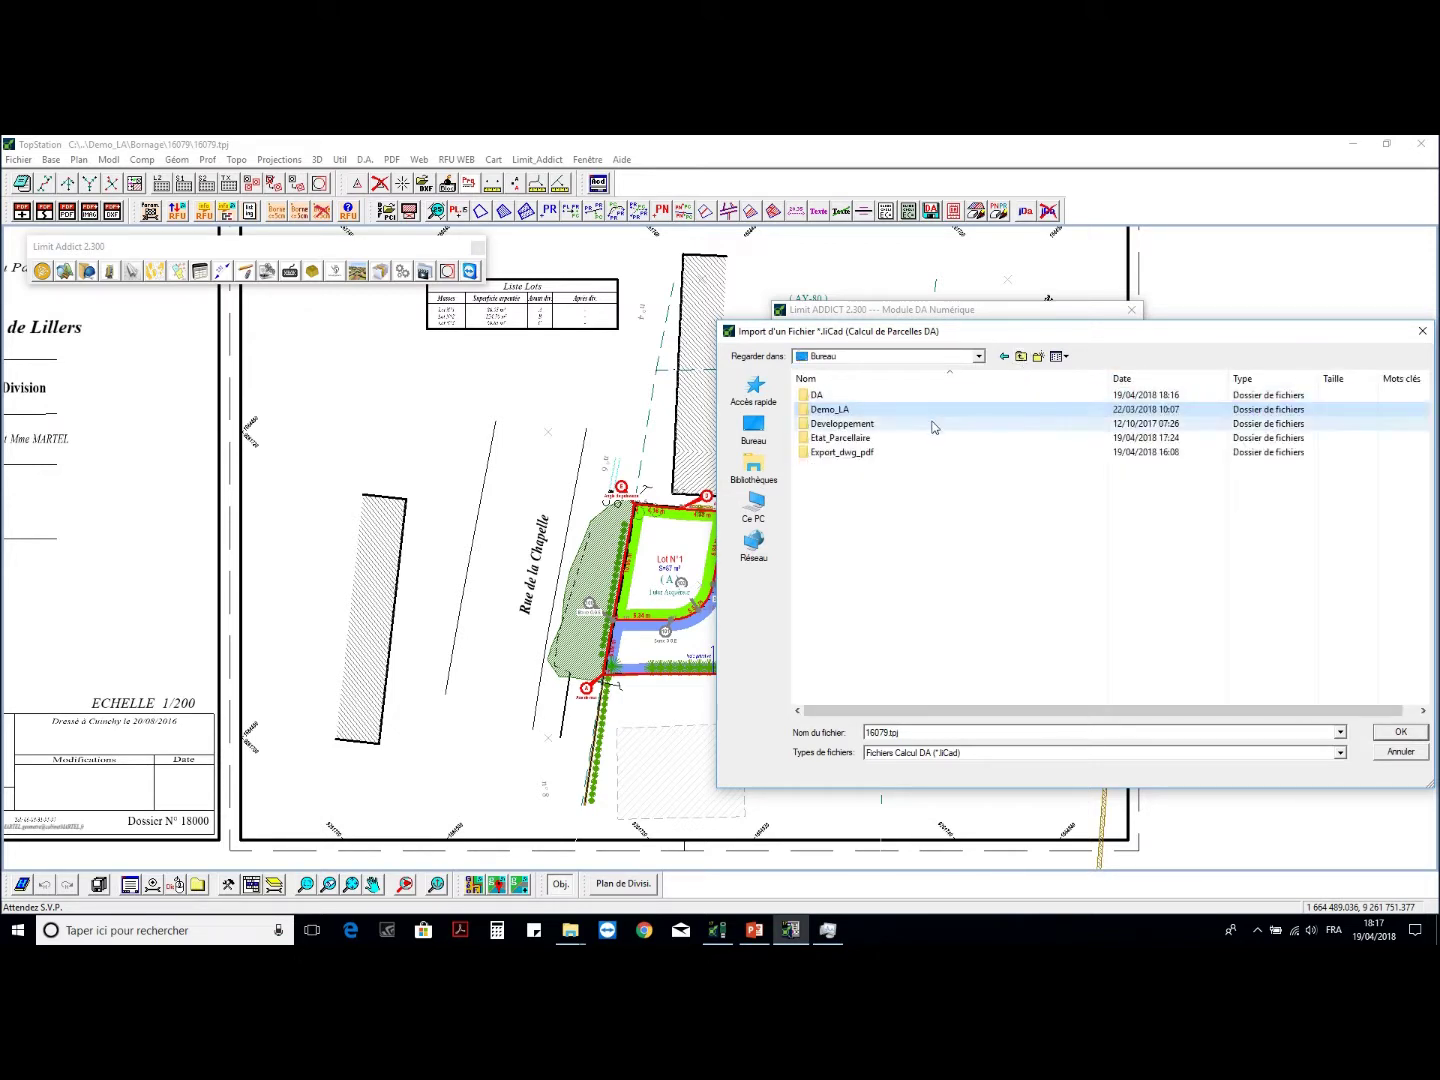
double_click(886, 397)
click(887, 396)
click(1401, 731)
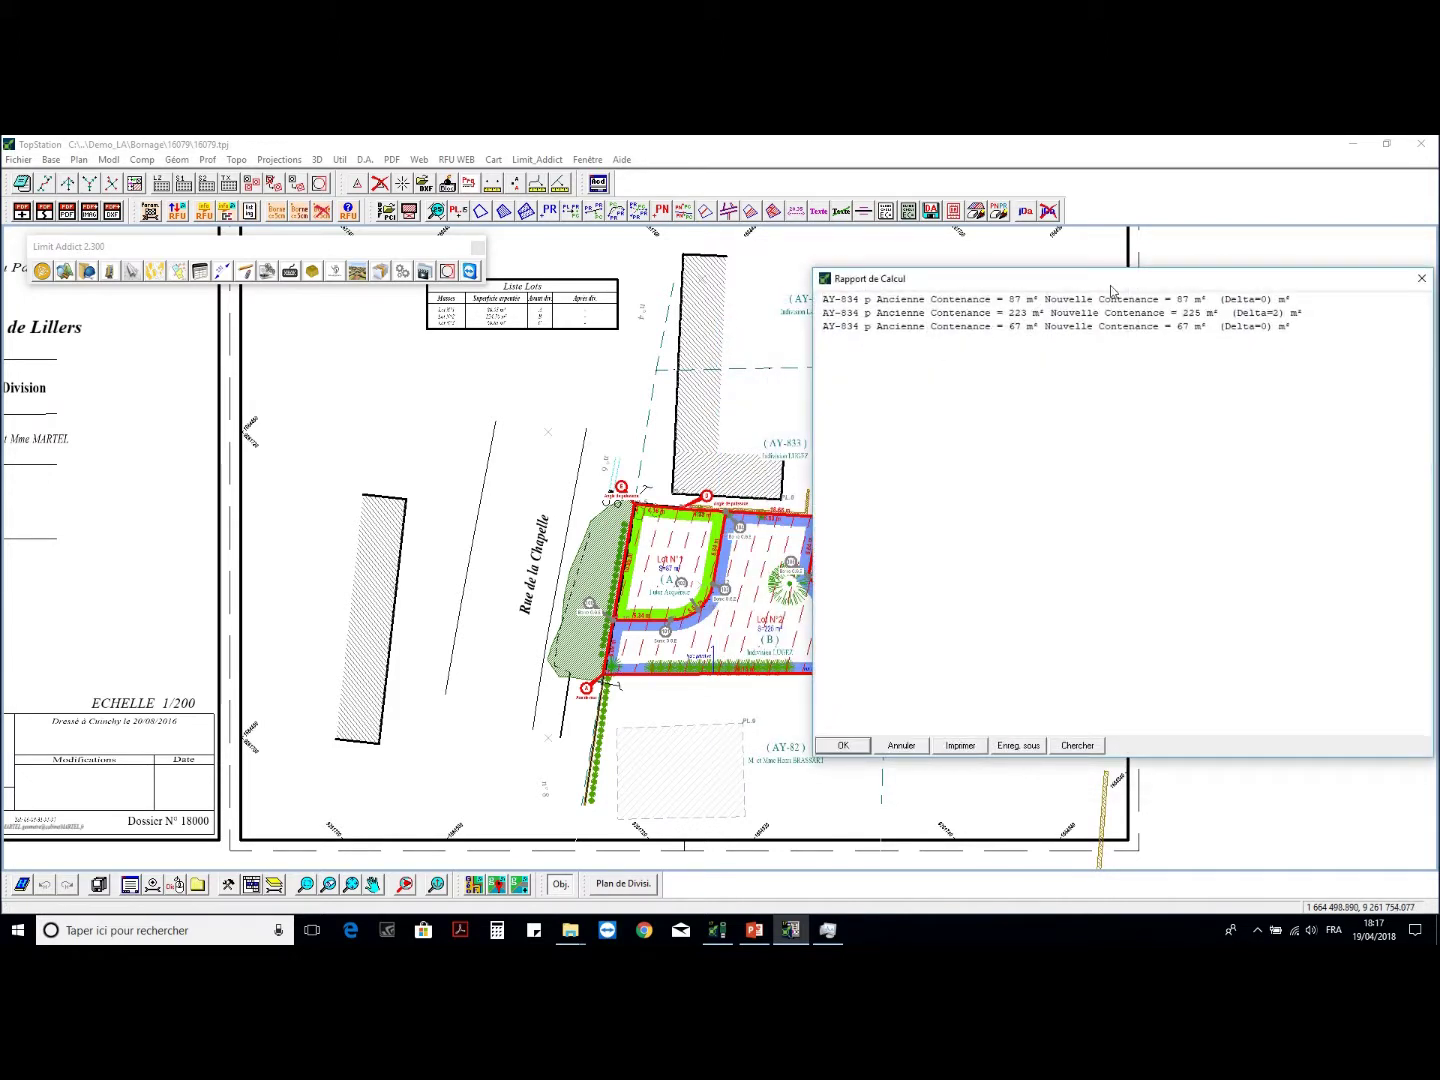
click(843, 745)
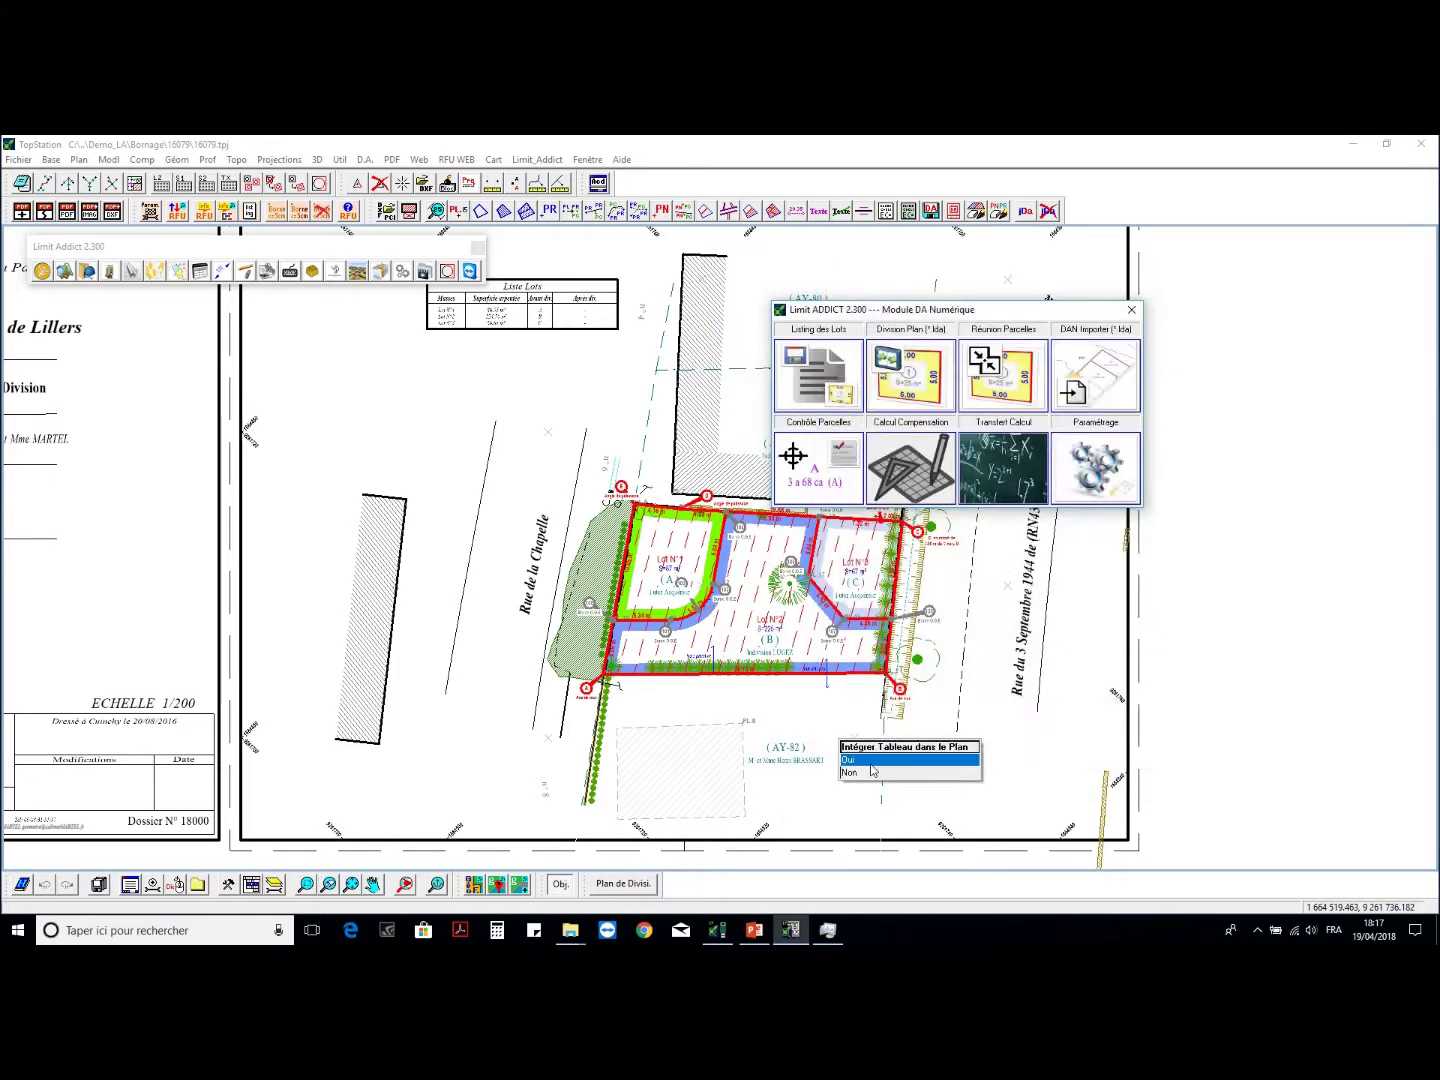
- Insert the four-column Tableau de Contenances into the division plan just below the Liste Lots table
click(870, 762)
click(880, 493)
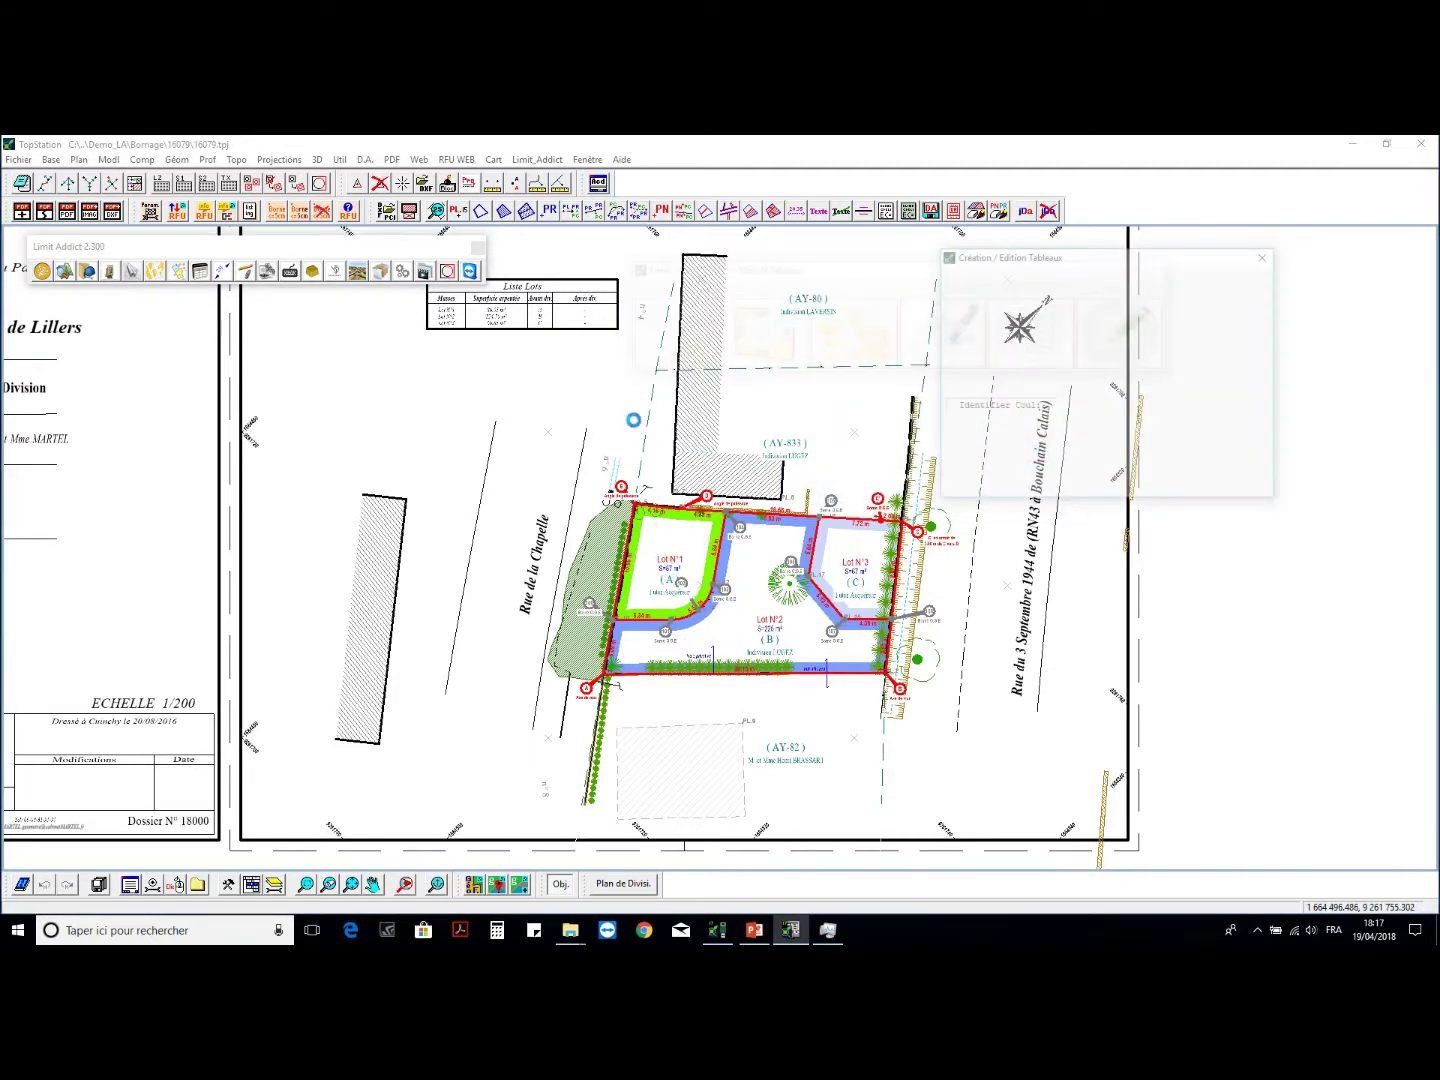
click(1114, 443)
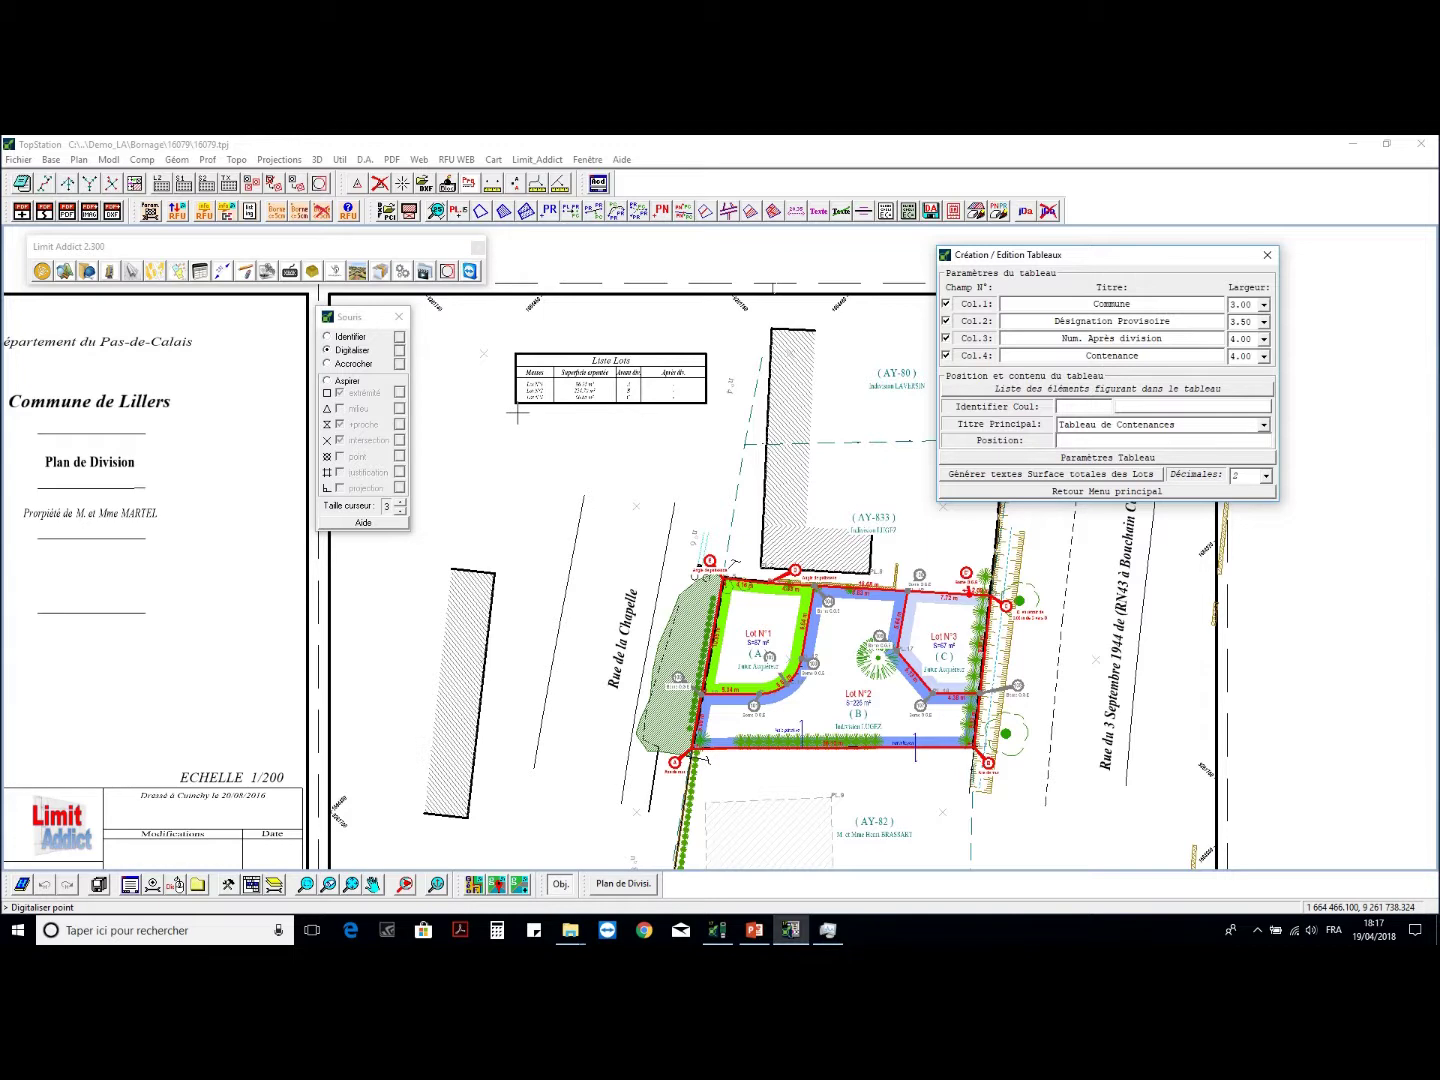
click(518, 413)
click(541, 448)
click(571, 444)
scroll(664, 457, up, 2)
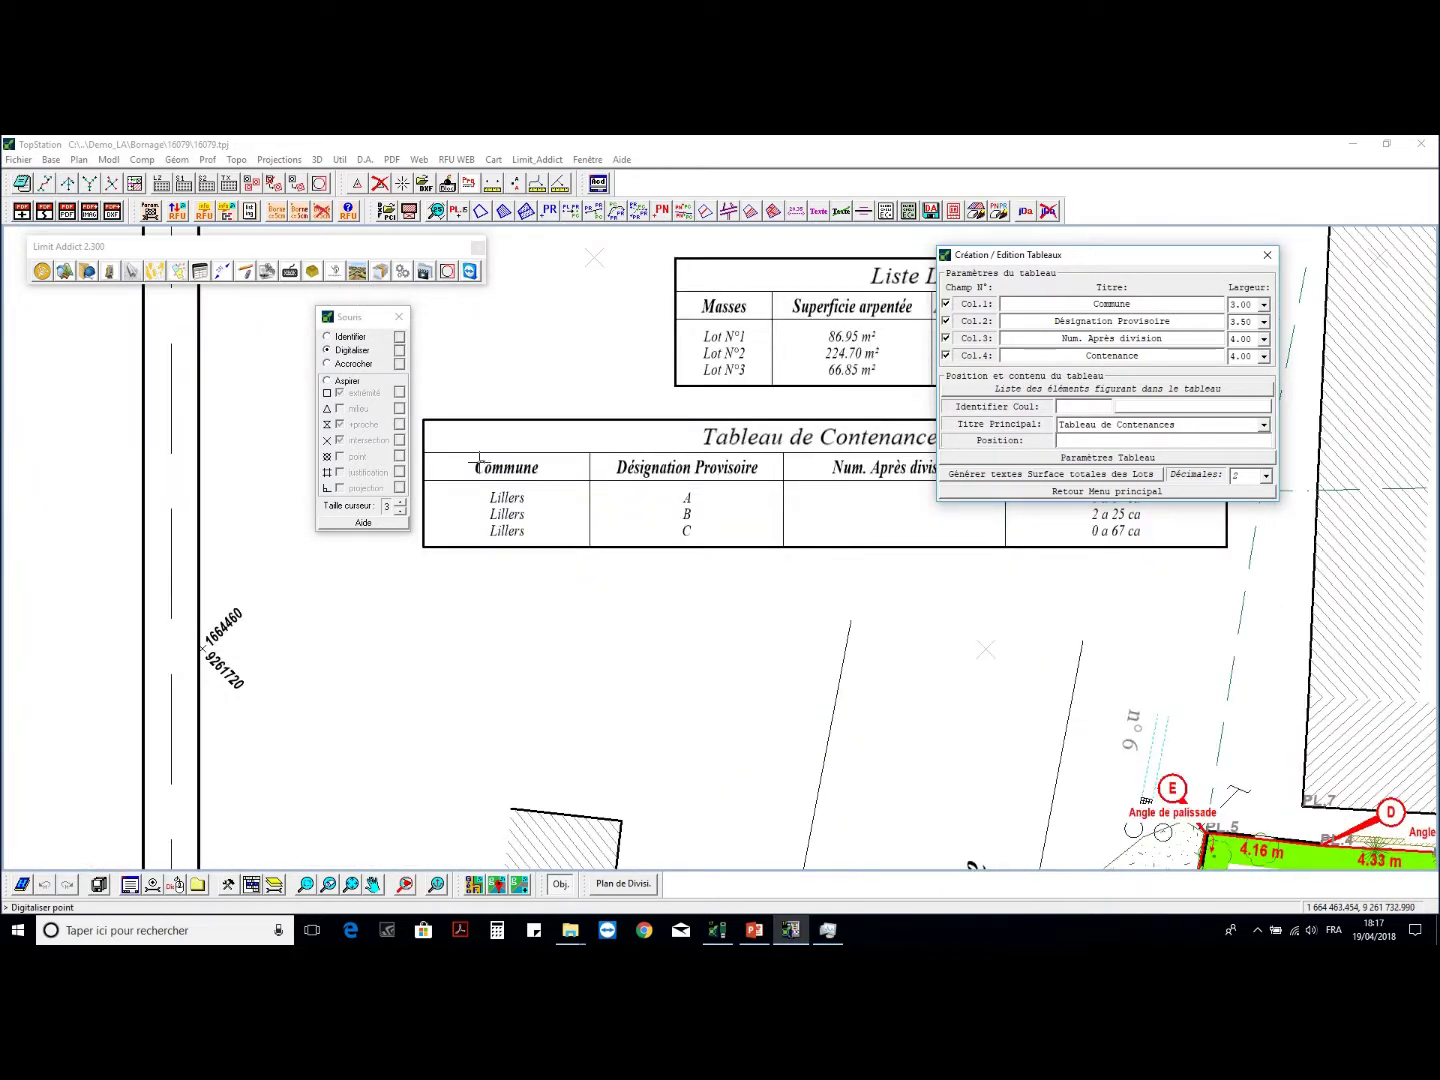
scroll(479, 462, down, 2)
middle_drag(823, 491, 722, 449)
right_click(809, 470)
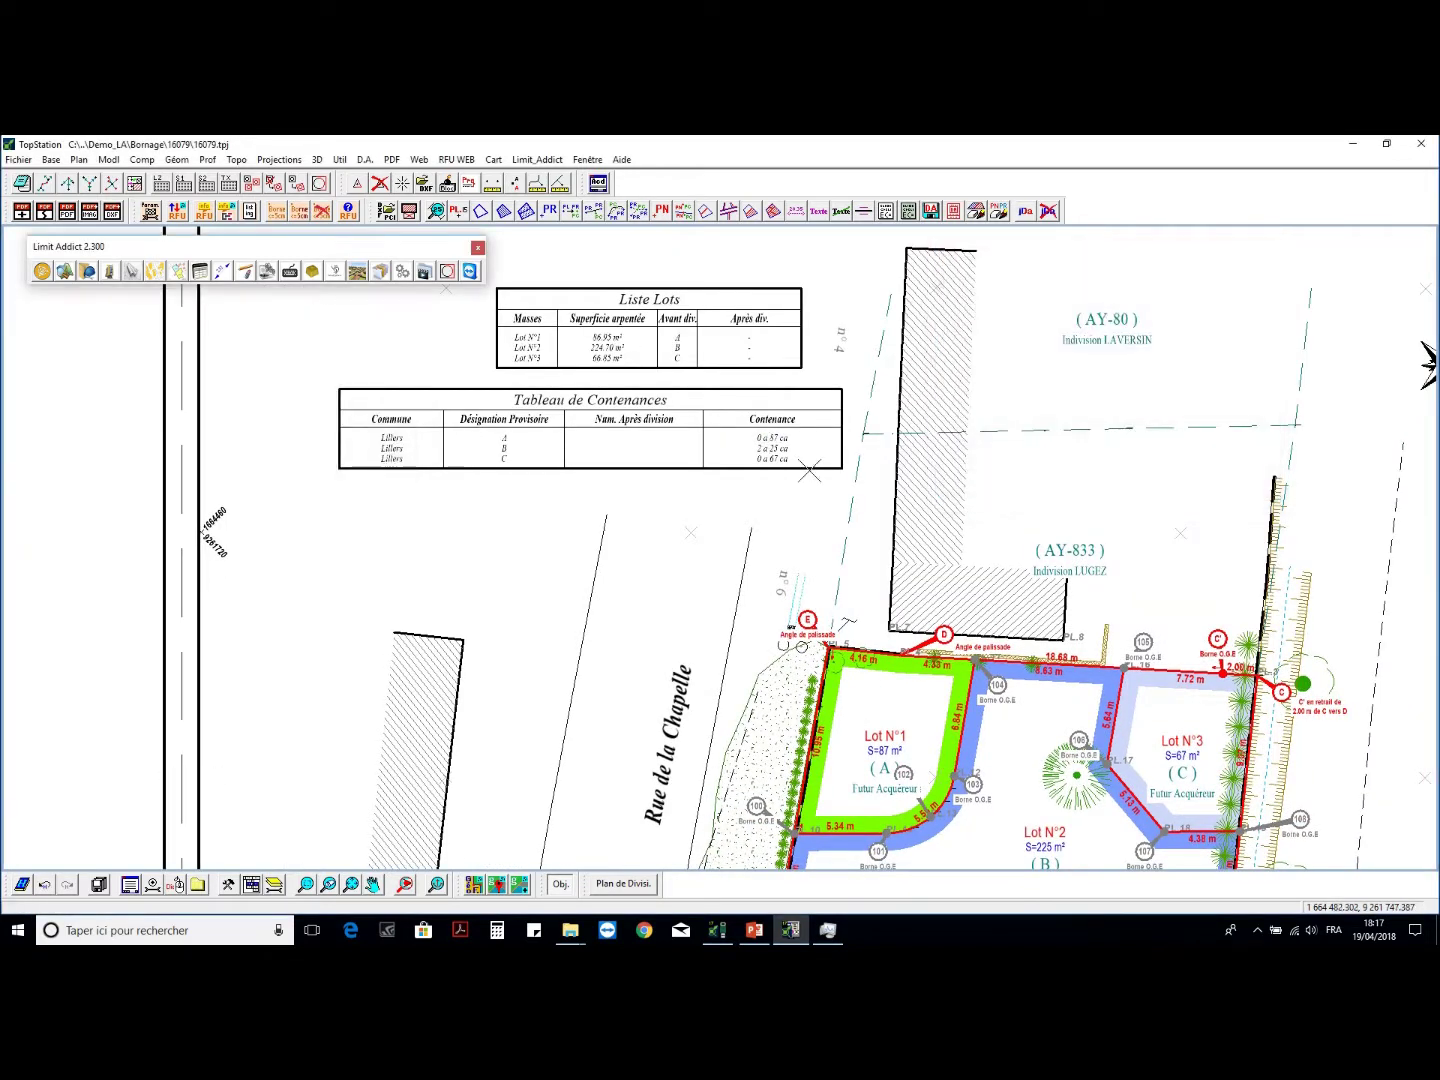
- Move the label of borne 102 out of Lot N°1 to just below the curved boundary with Lot N°2
scroll(749, 465, down, 2)
middle_drag(816, 610, 676, 550)
scroll(748, 604, up, 3)
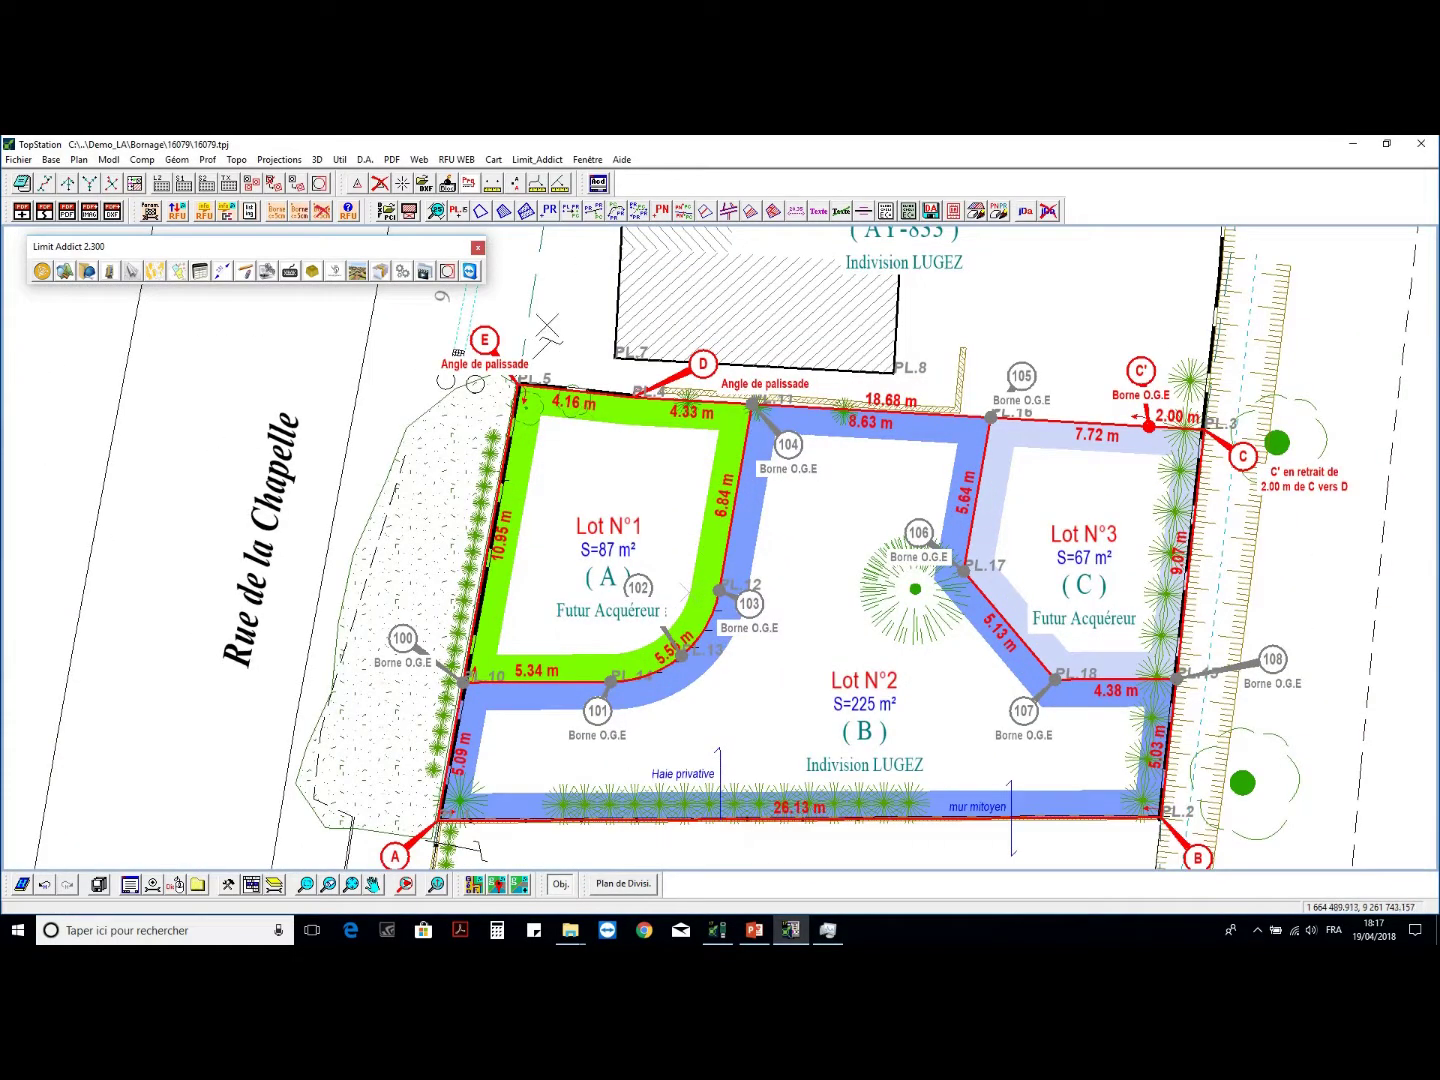
click(469, 272)
click(653, 583)
click(736, 577)
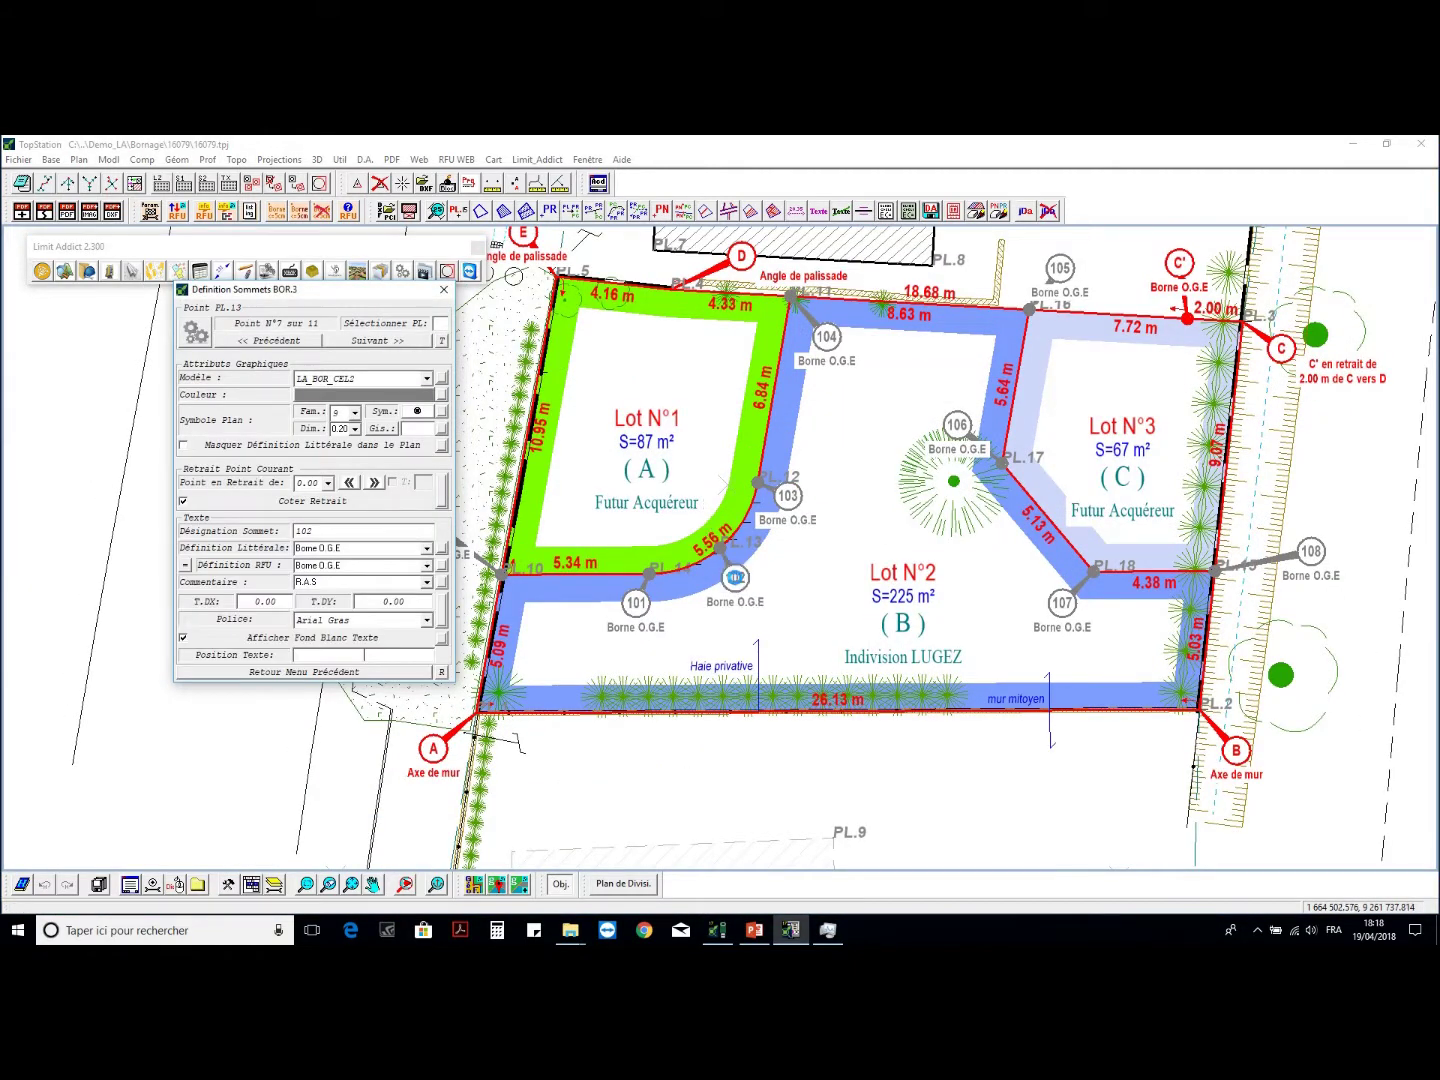
- Set the after-division parcel number of Lot N°1 (A) to 1200
click(666, 474)
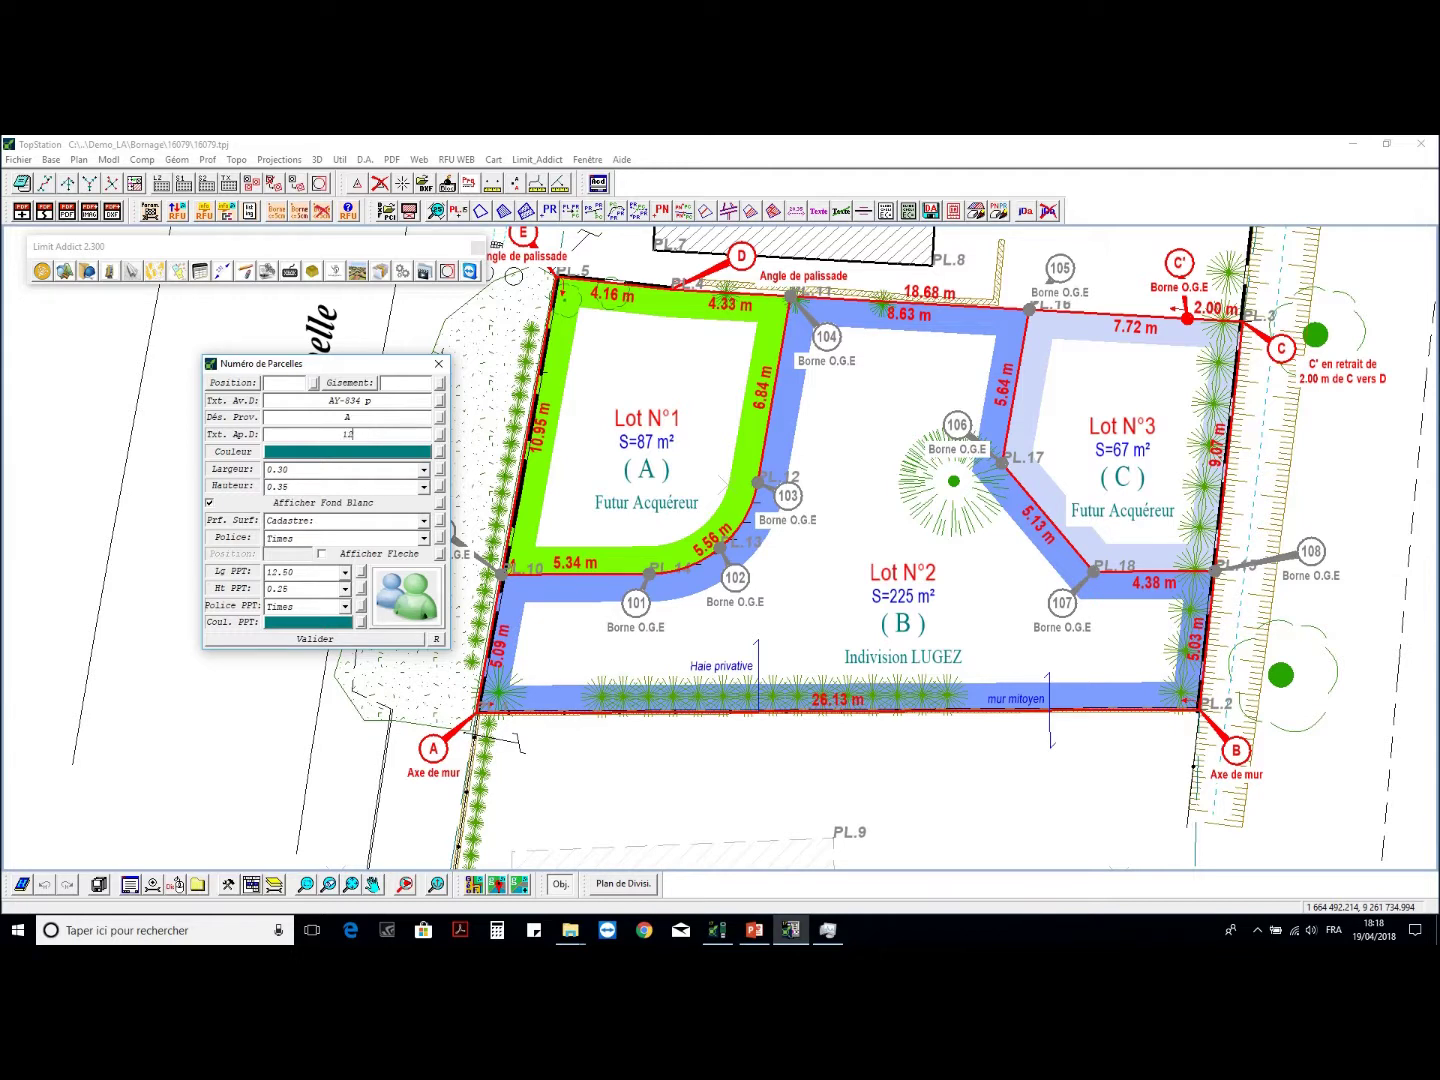
key(Tab)
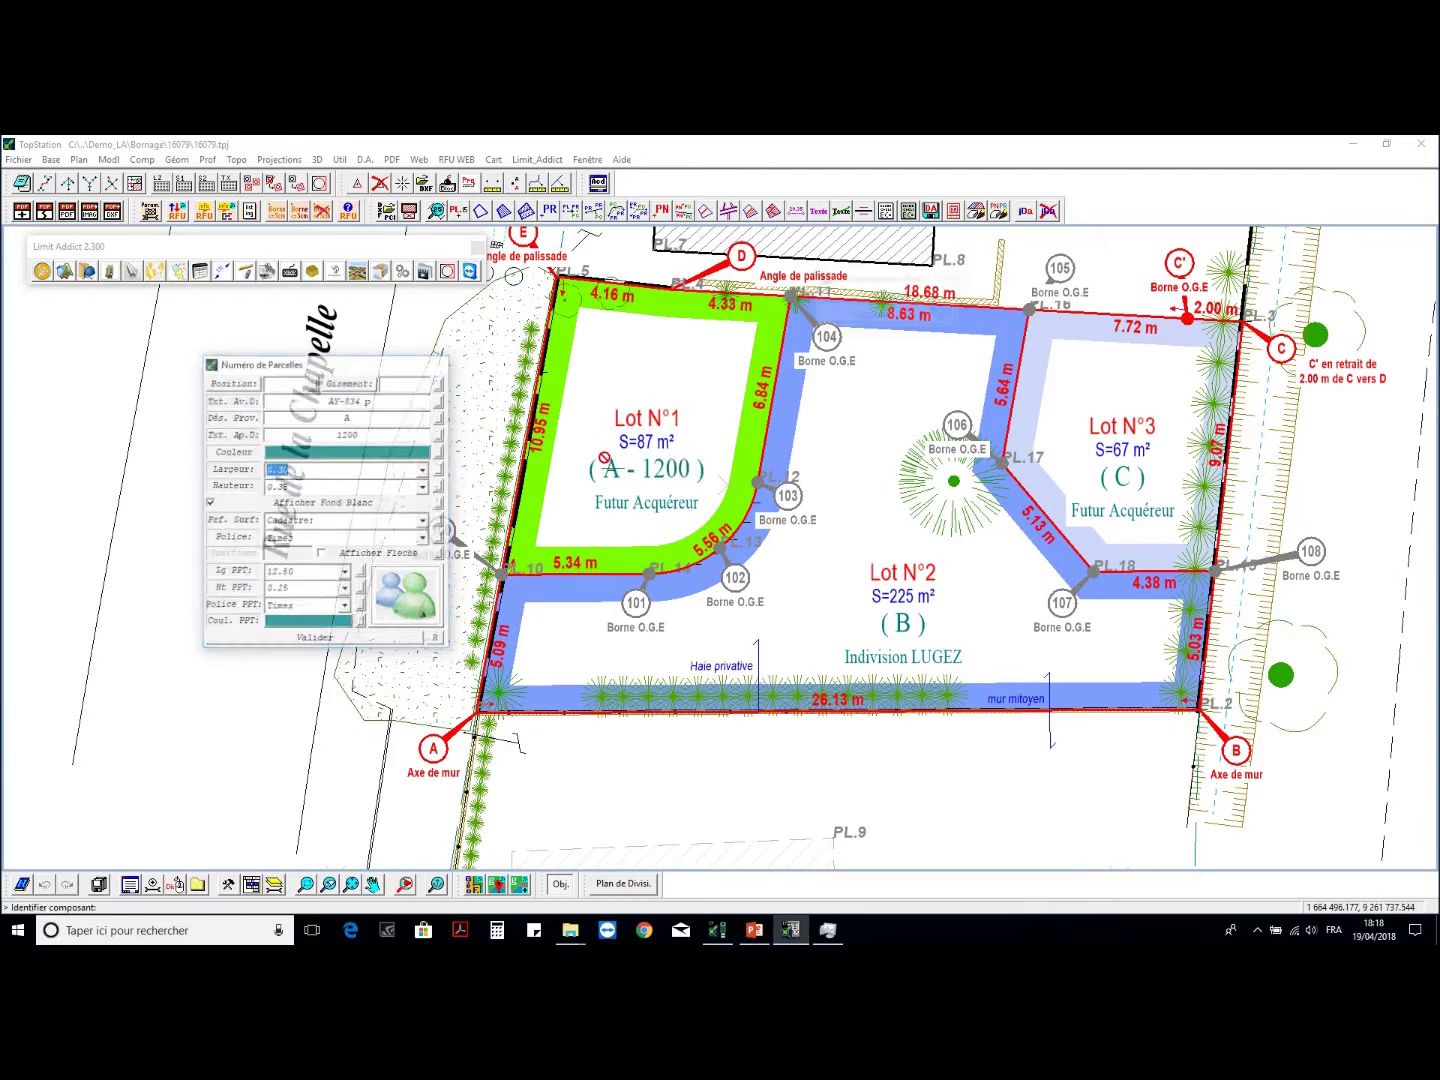
key(Return)
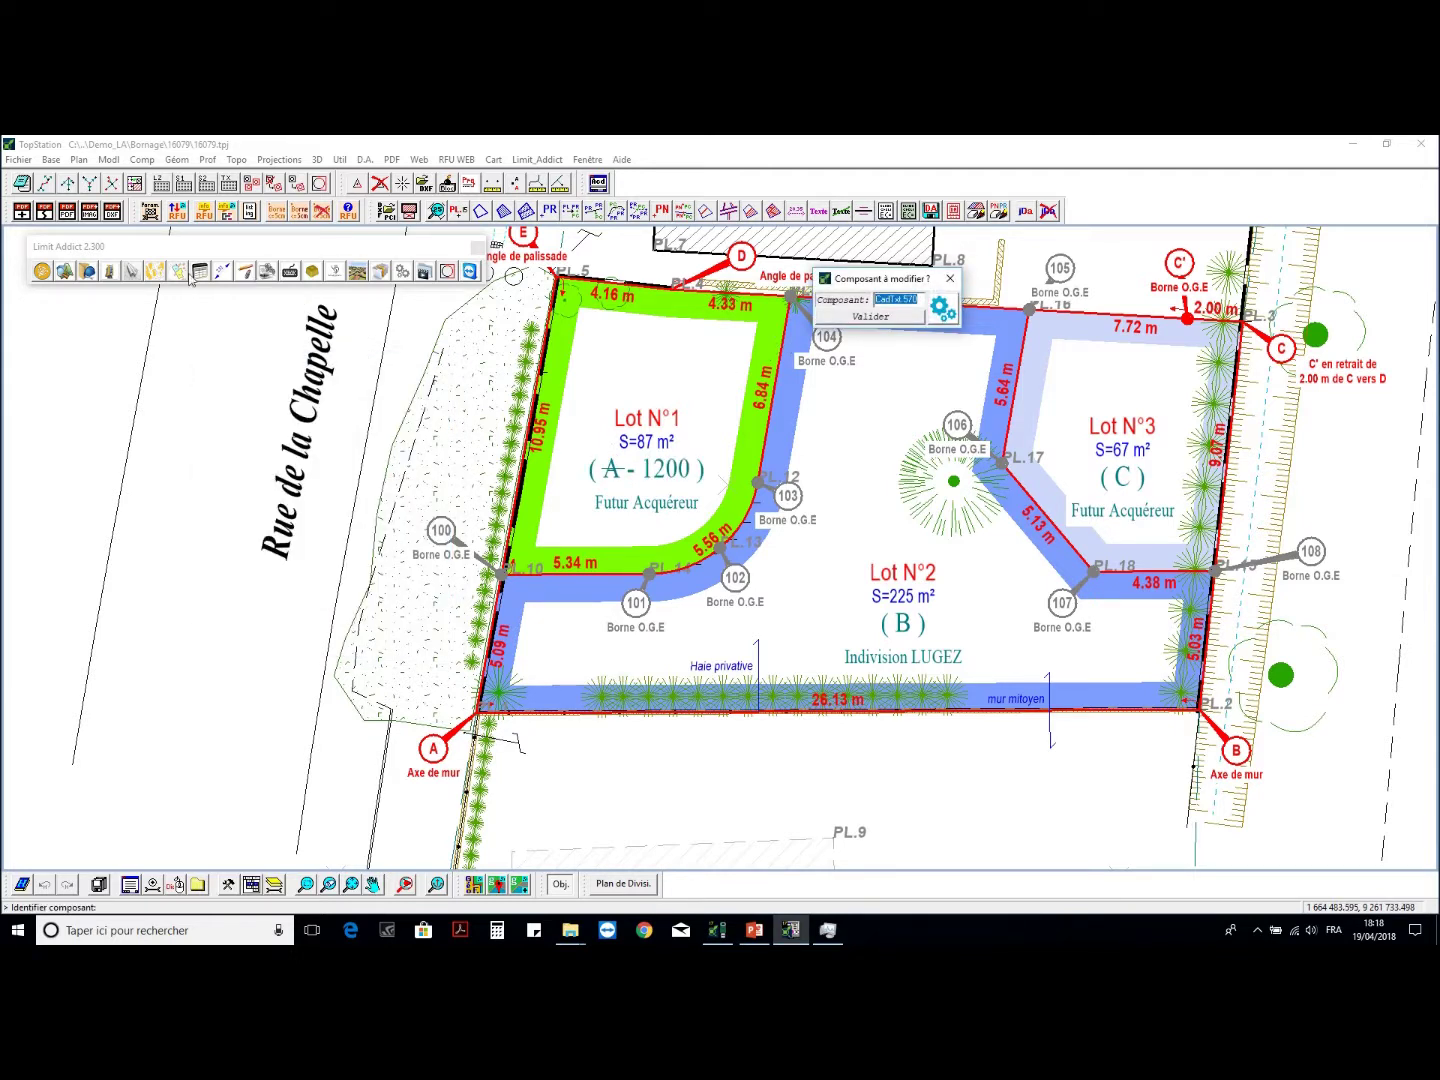
- Number the preselected daughter parcels A, B and C in bulk with prefix AY, starting at 1200, along a progression line across the lots
click(156, 272)
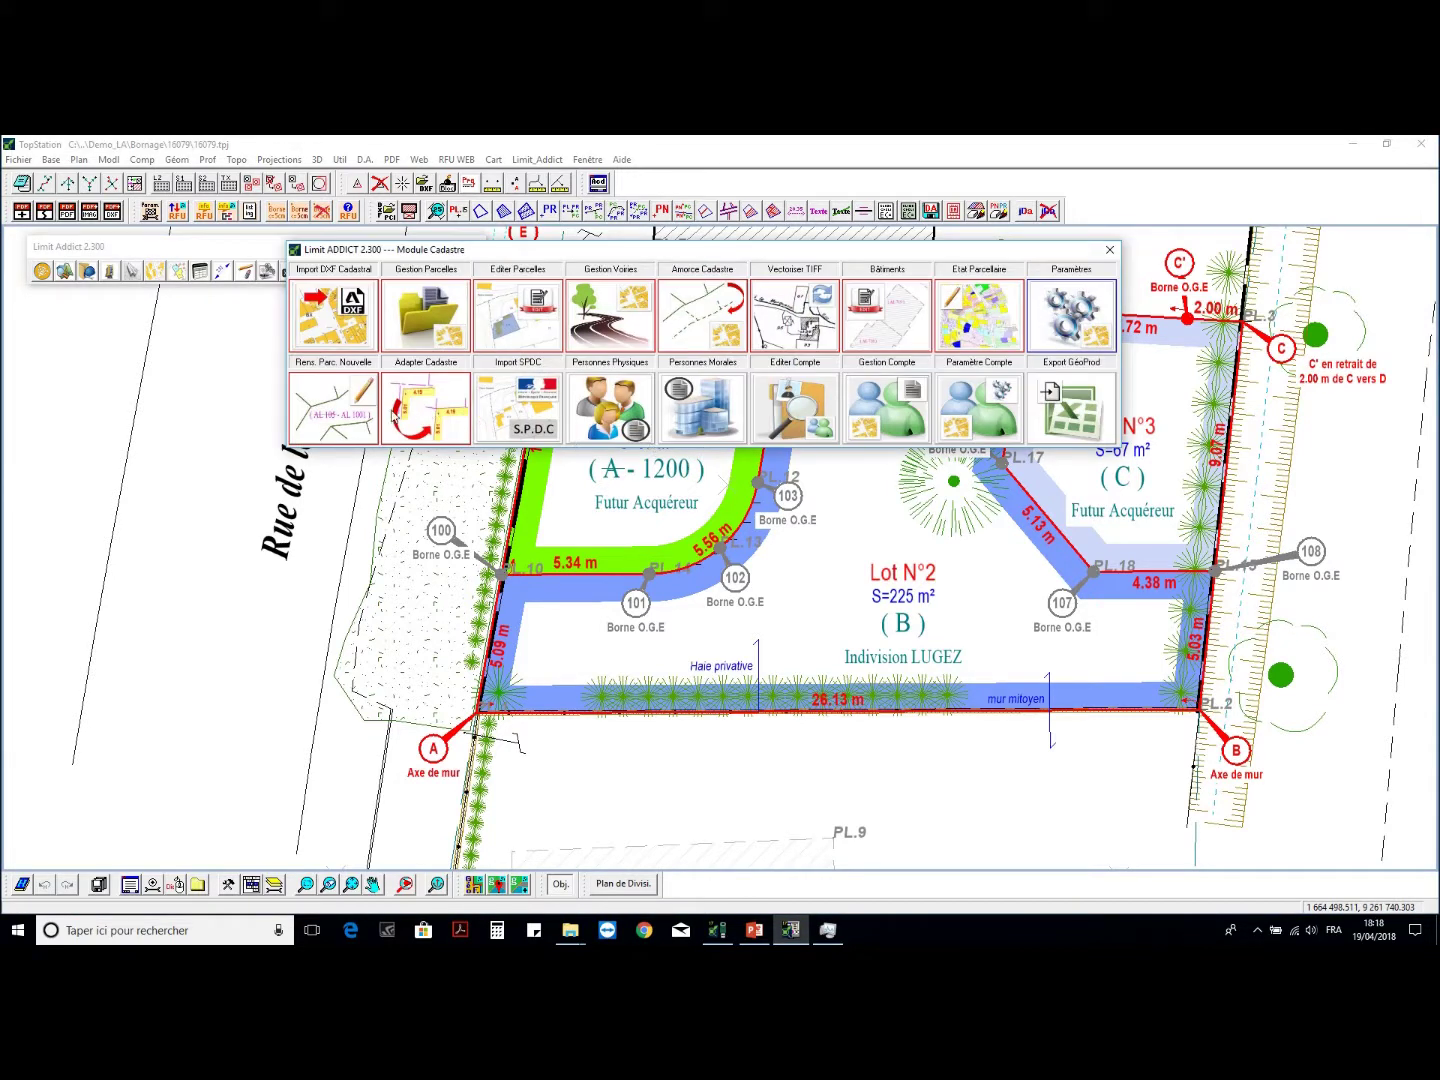
click(328, 403)
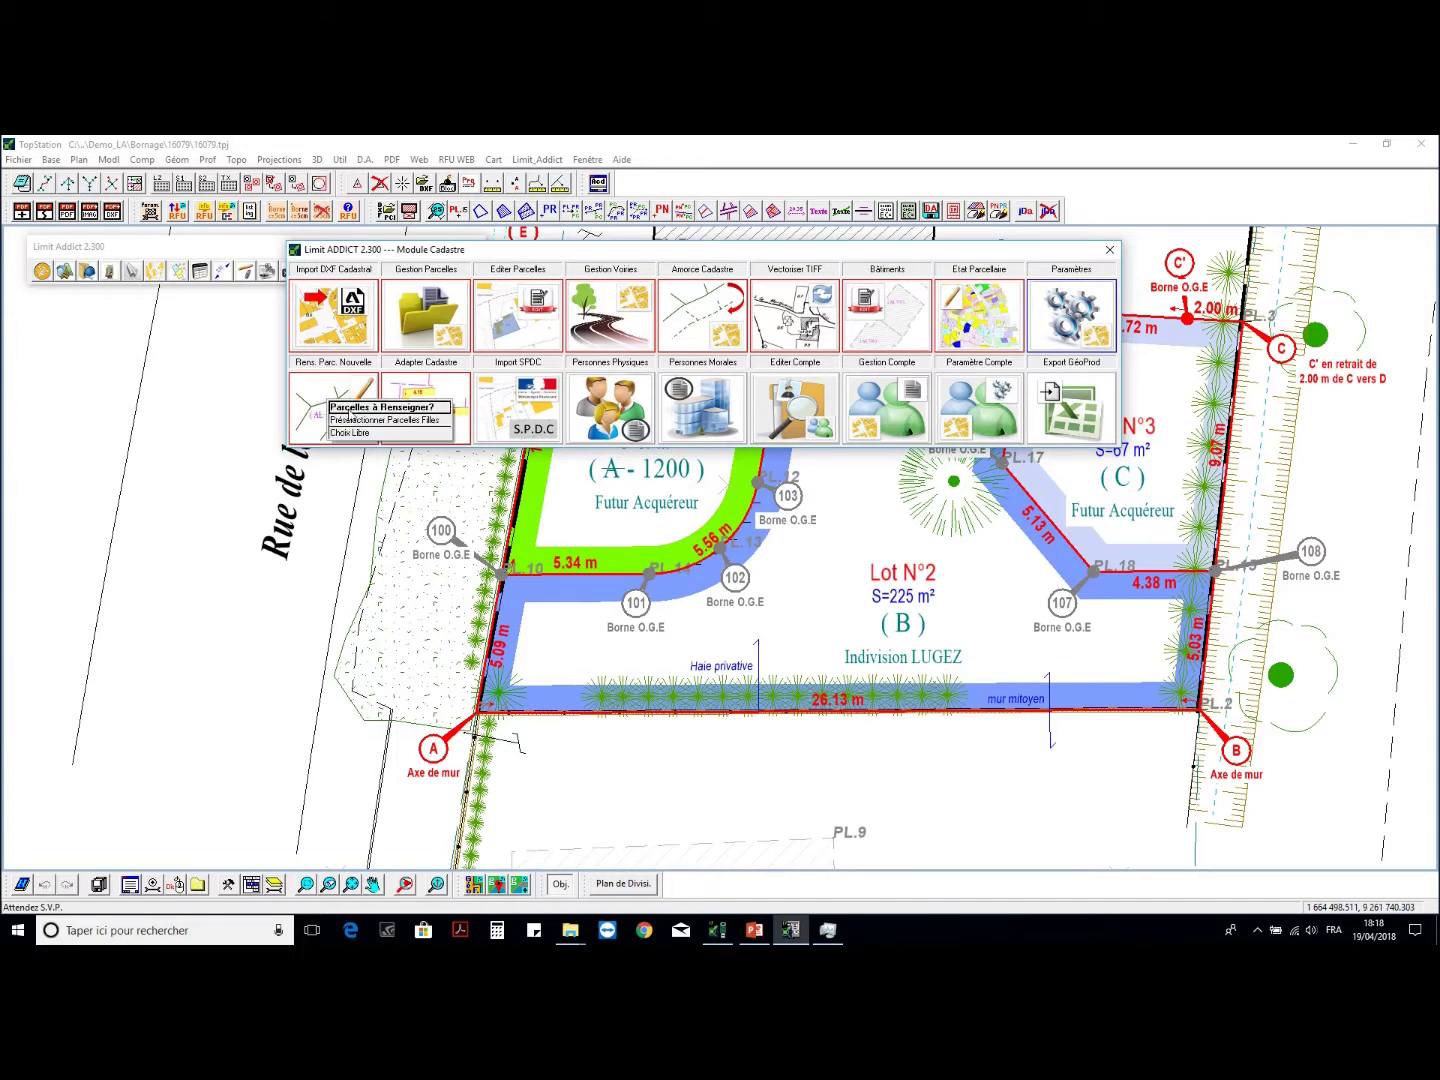
click(360, 413)
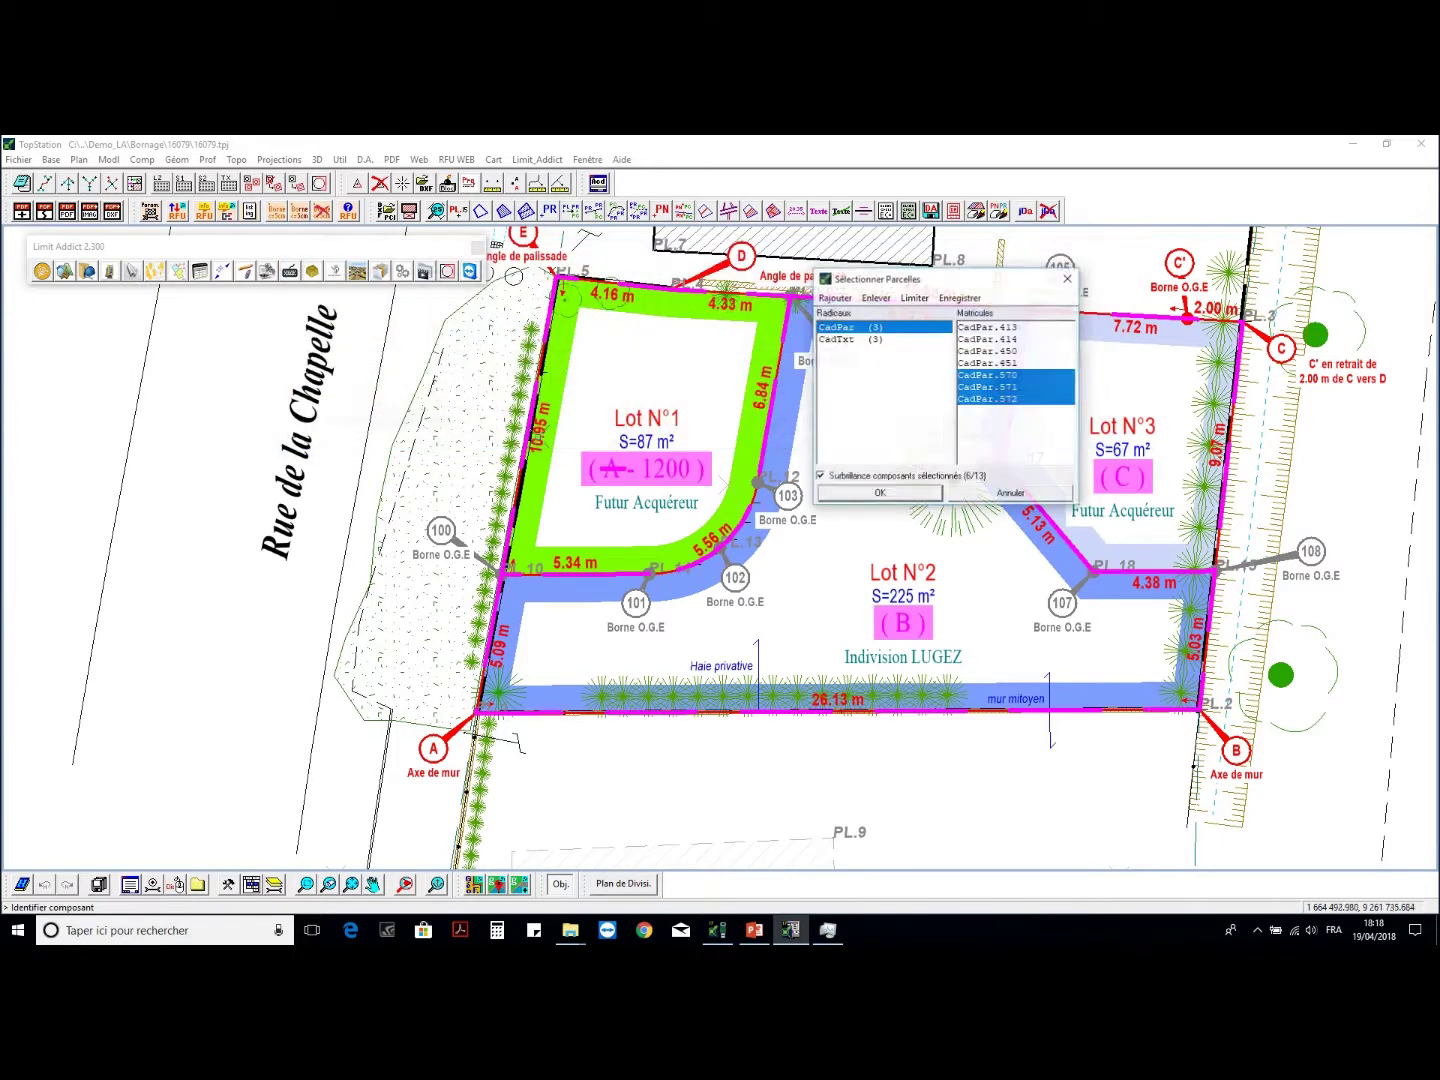
click(857, 493)
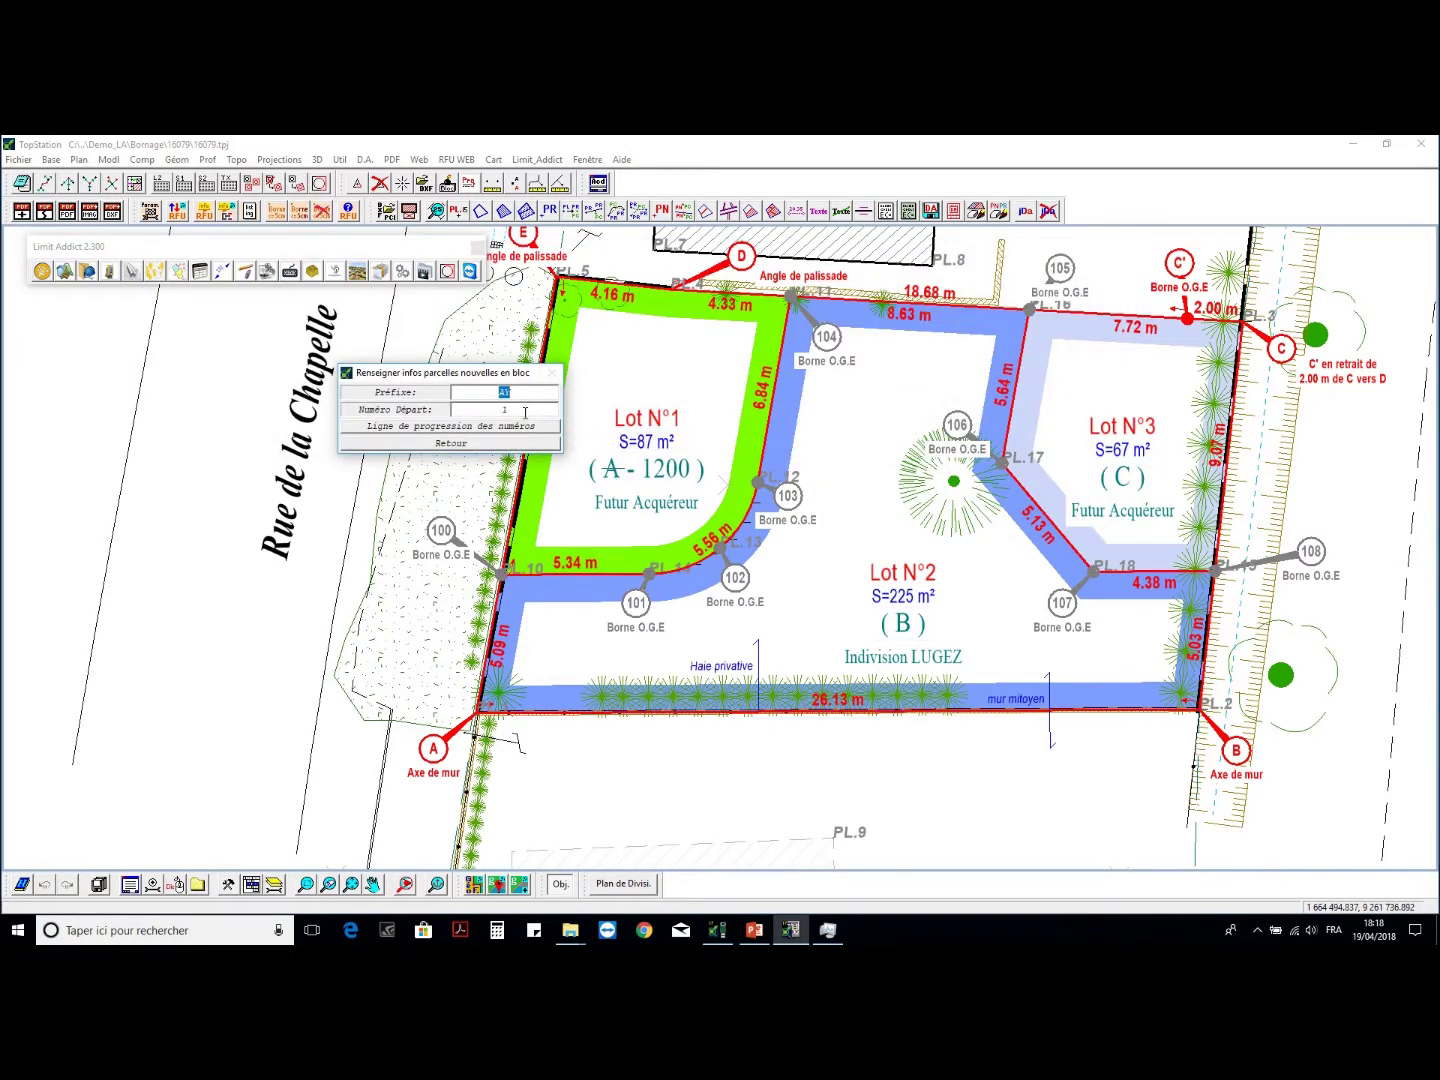
click(451, 426)
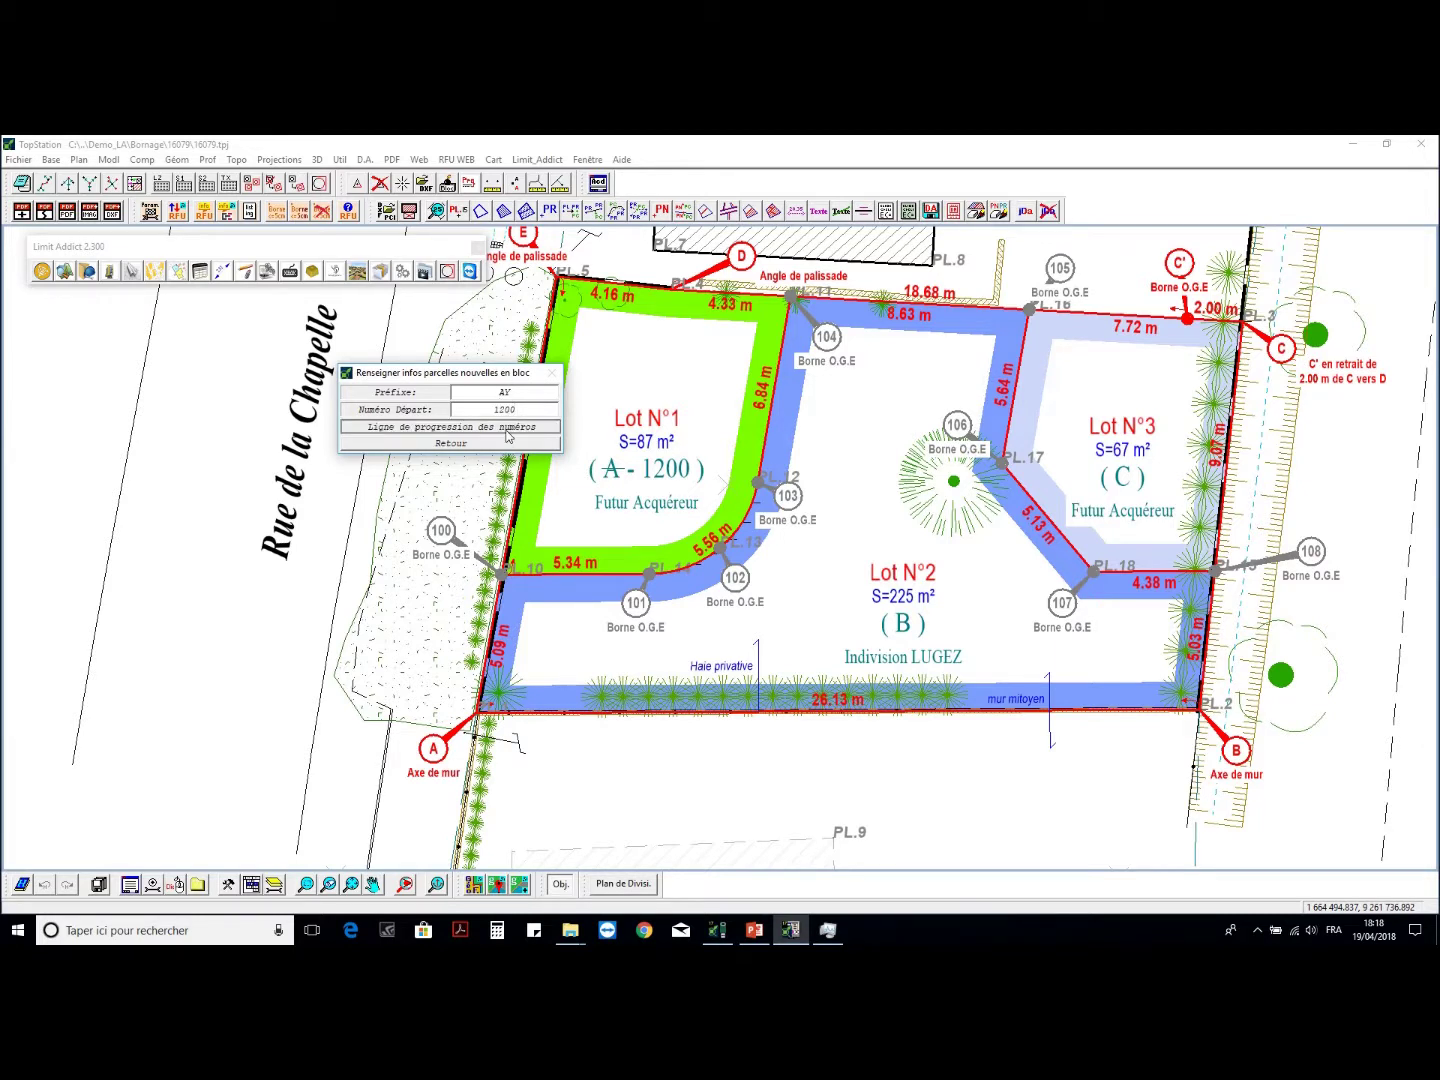
right_click(1272, 484)
scroll(819, 578, down, 5)
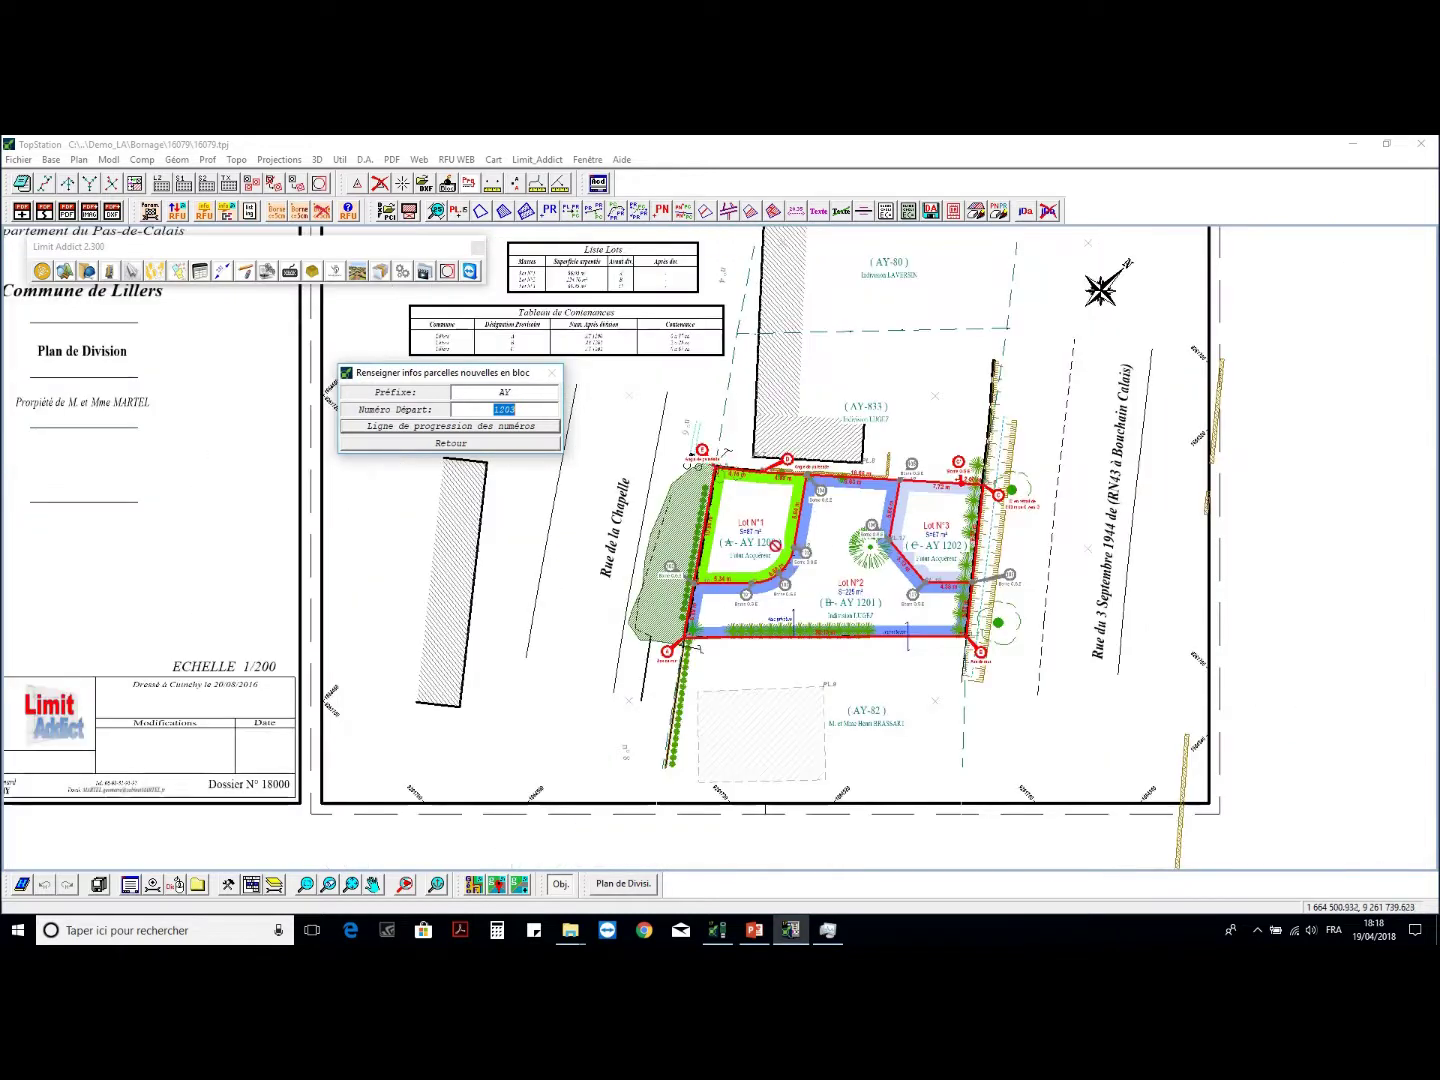
scroll(596, 331, up, 3)
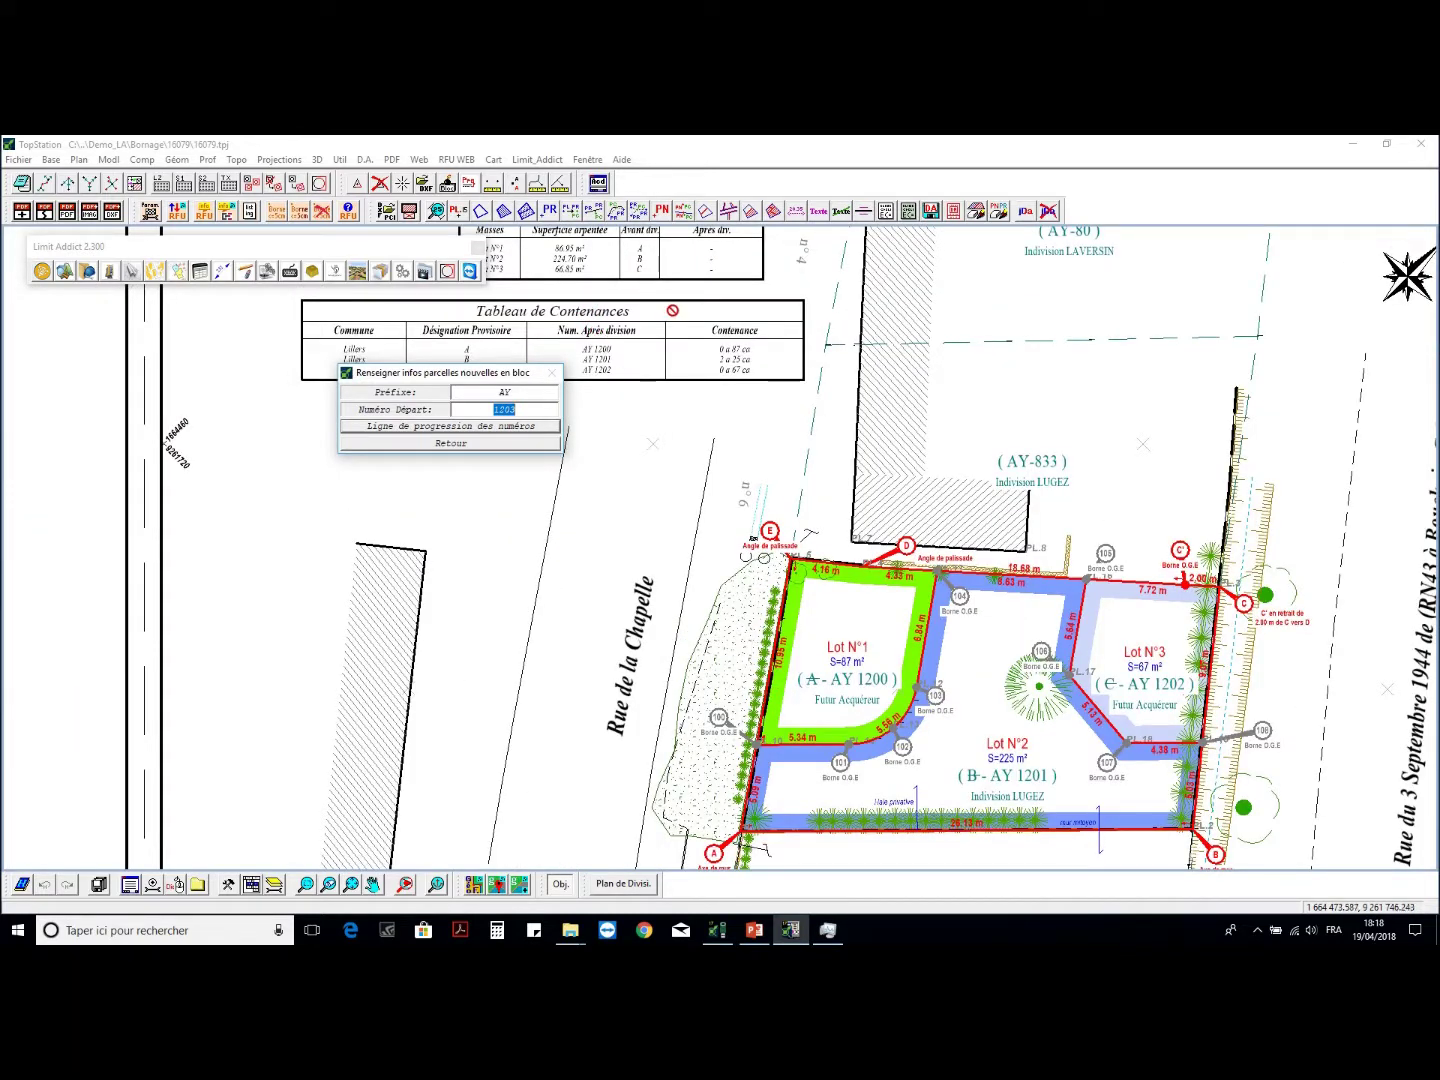
key(Escape)
- Create the parcel division table for all three lots and place it in the empty area below Rue de la Chapelle
mouse_move(909, 612)
middle_down()
mouse_move(730, 547)
mouse_move(728, 532)
middle_up()
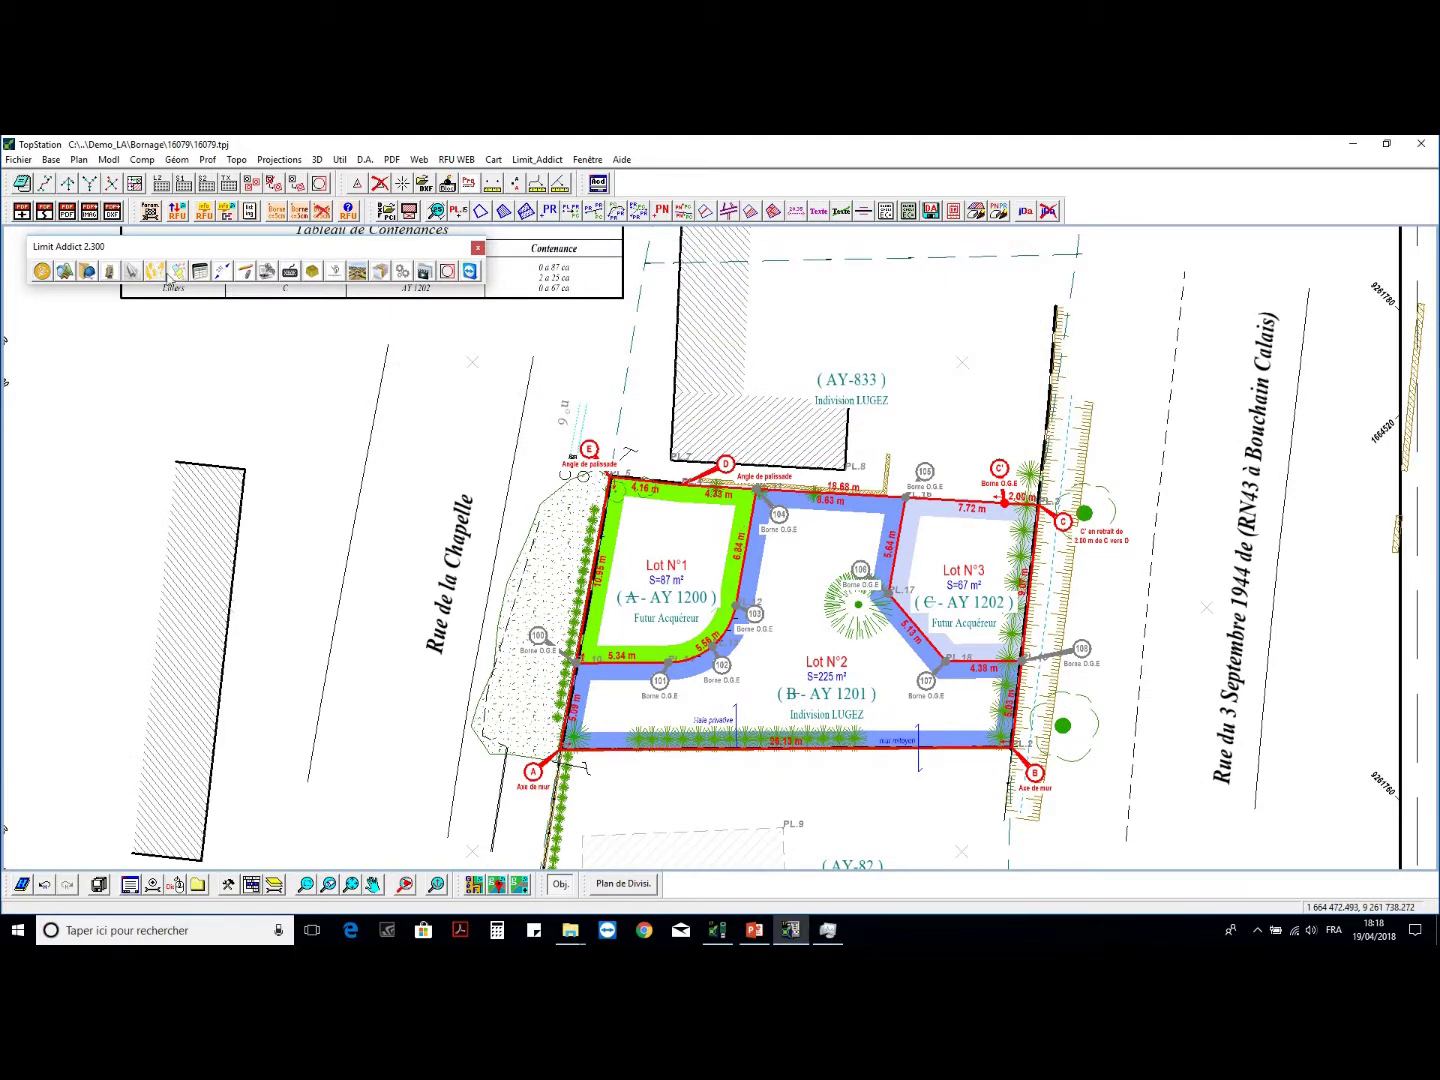
click(198, 272)
click(847, 345)
click(979, 224)
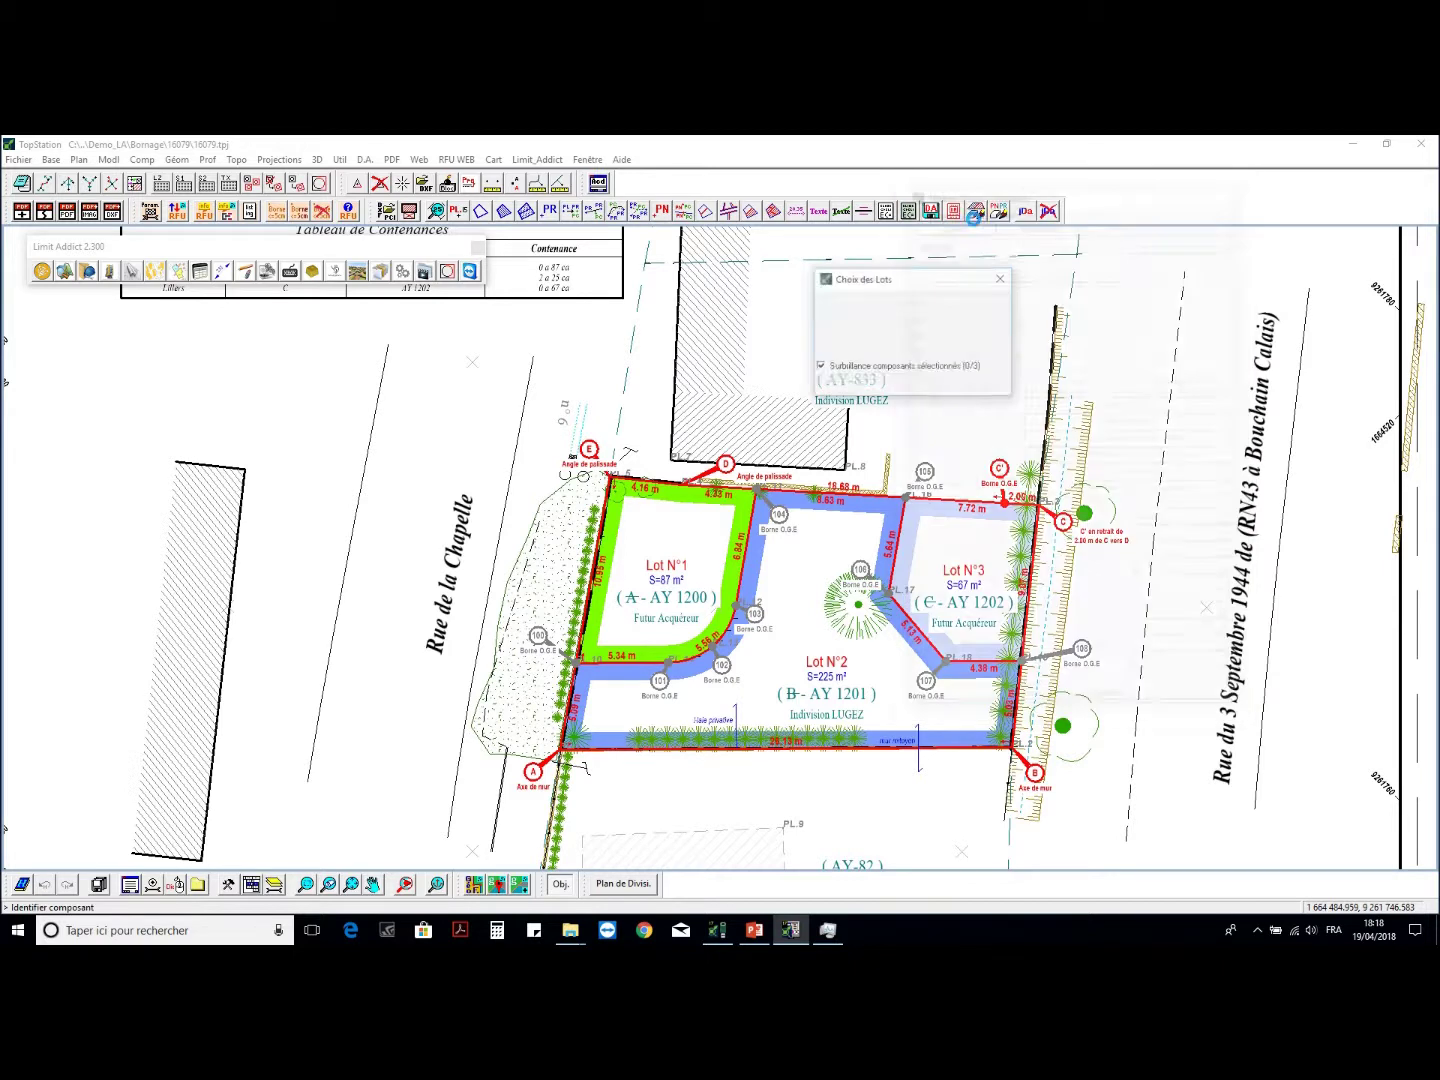
drag(905, 305, 905, 330)
click(887, 383)
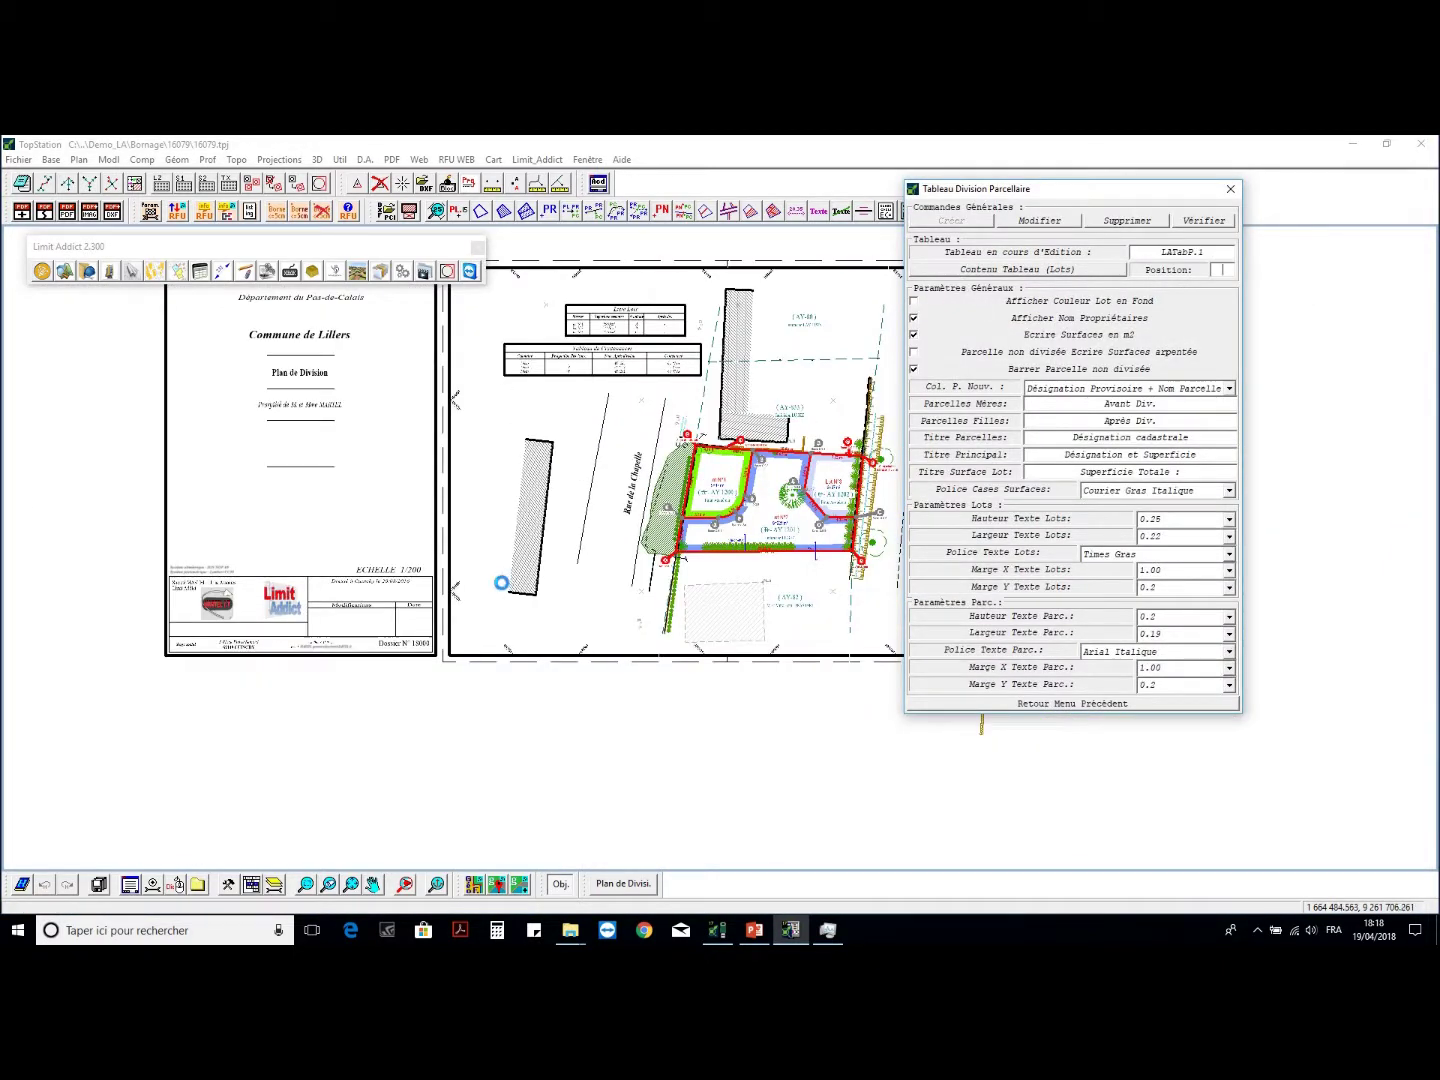
click(585, 614)
scroll(585, 614, up, 3)
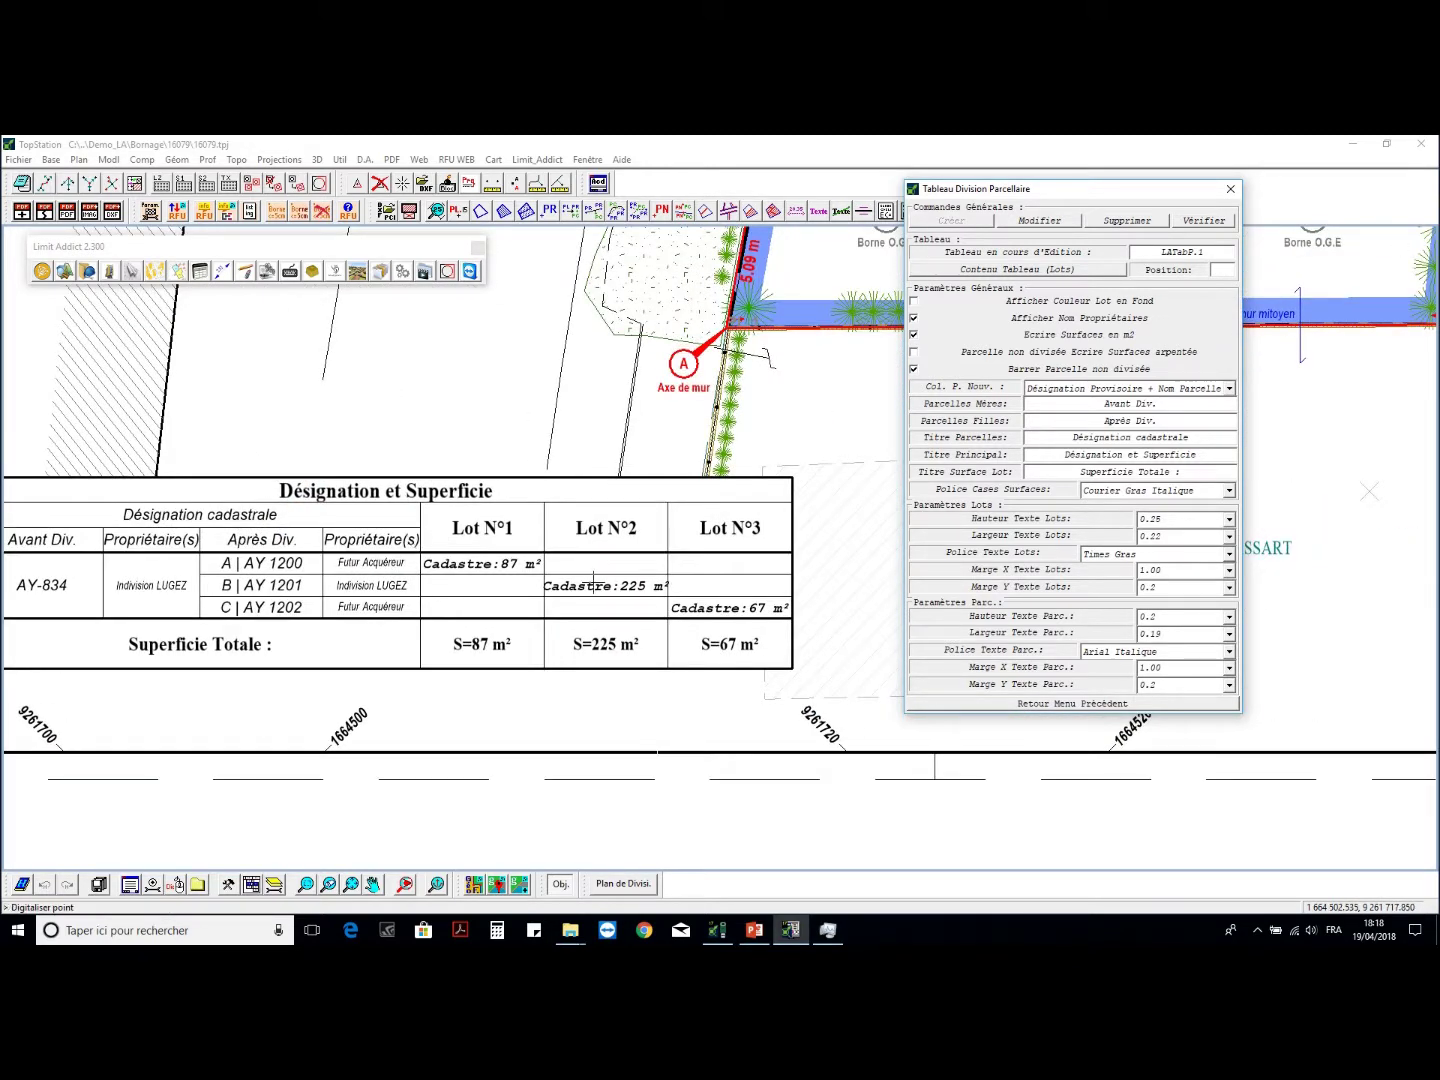
scroll(384, 537, down, 2)
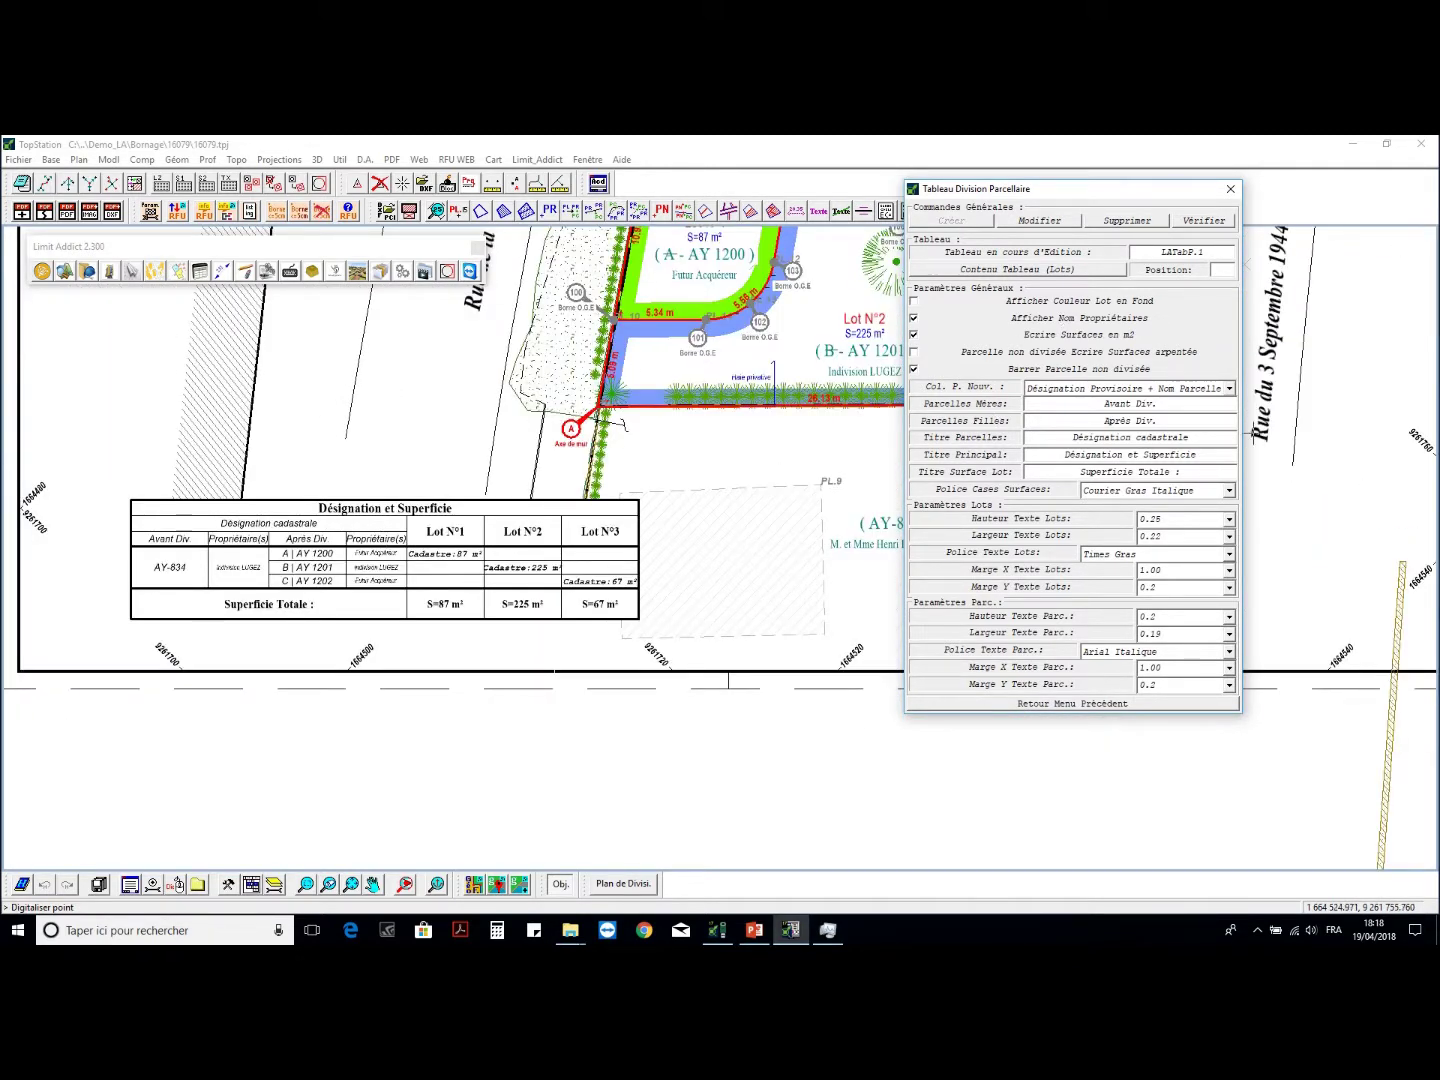
scroll(242, 584, up, 2)
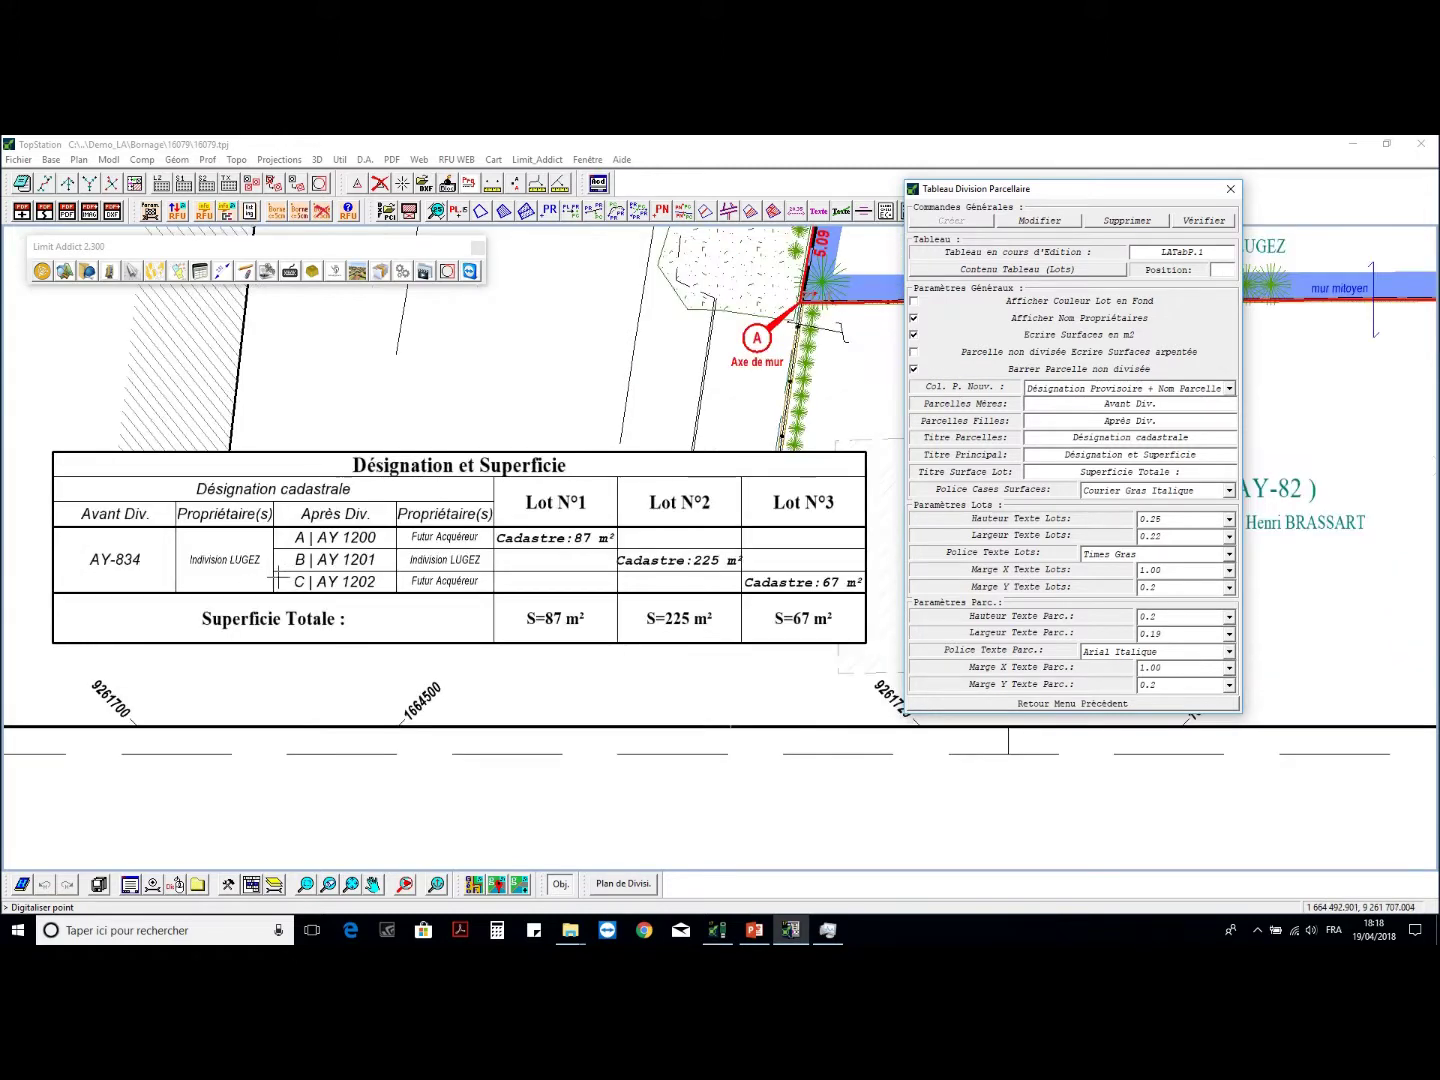
right_click(532, 484)
click(620, 498)
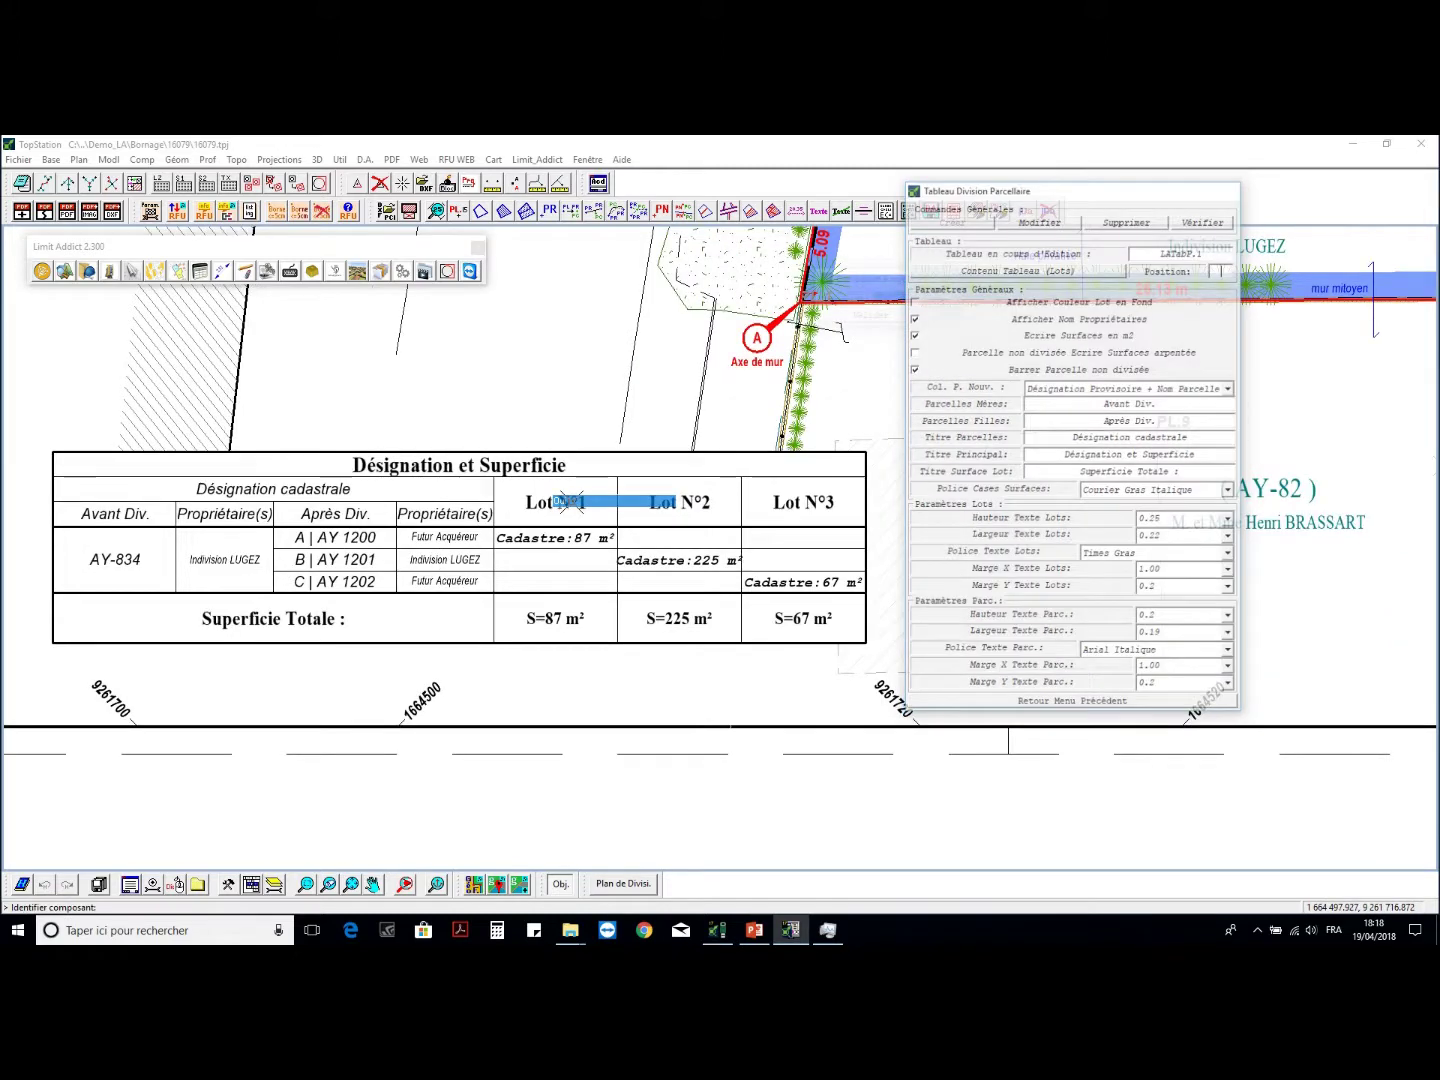
- Set the surface prefix of parcel A - AY 1200 to "Cad:" and propagate it to all CadTxt components
scroll(695, 460, up, 3)
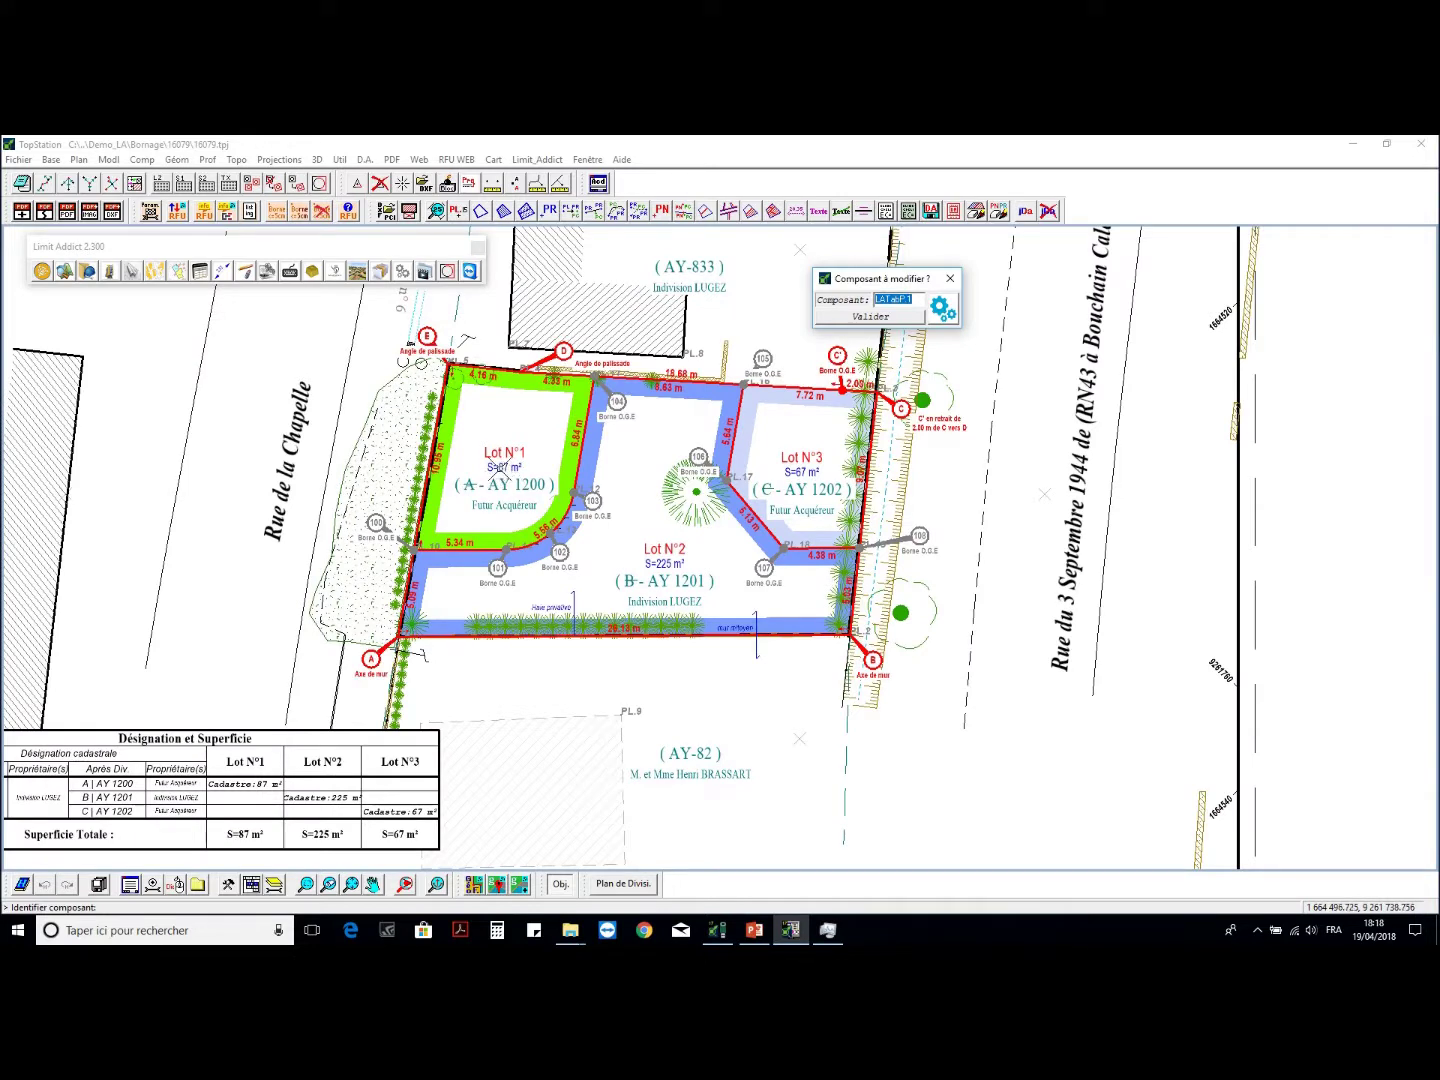
click(515, 484)
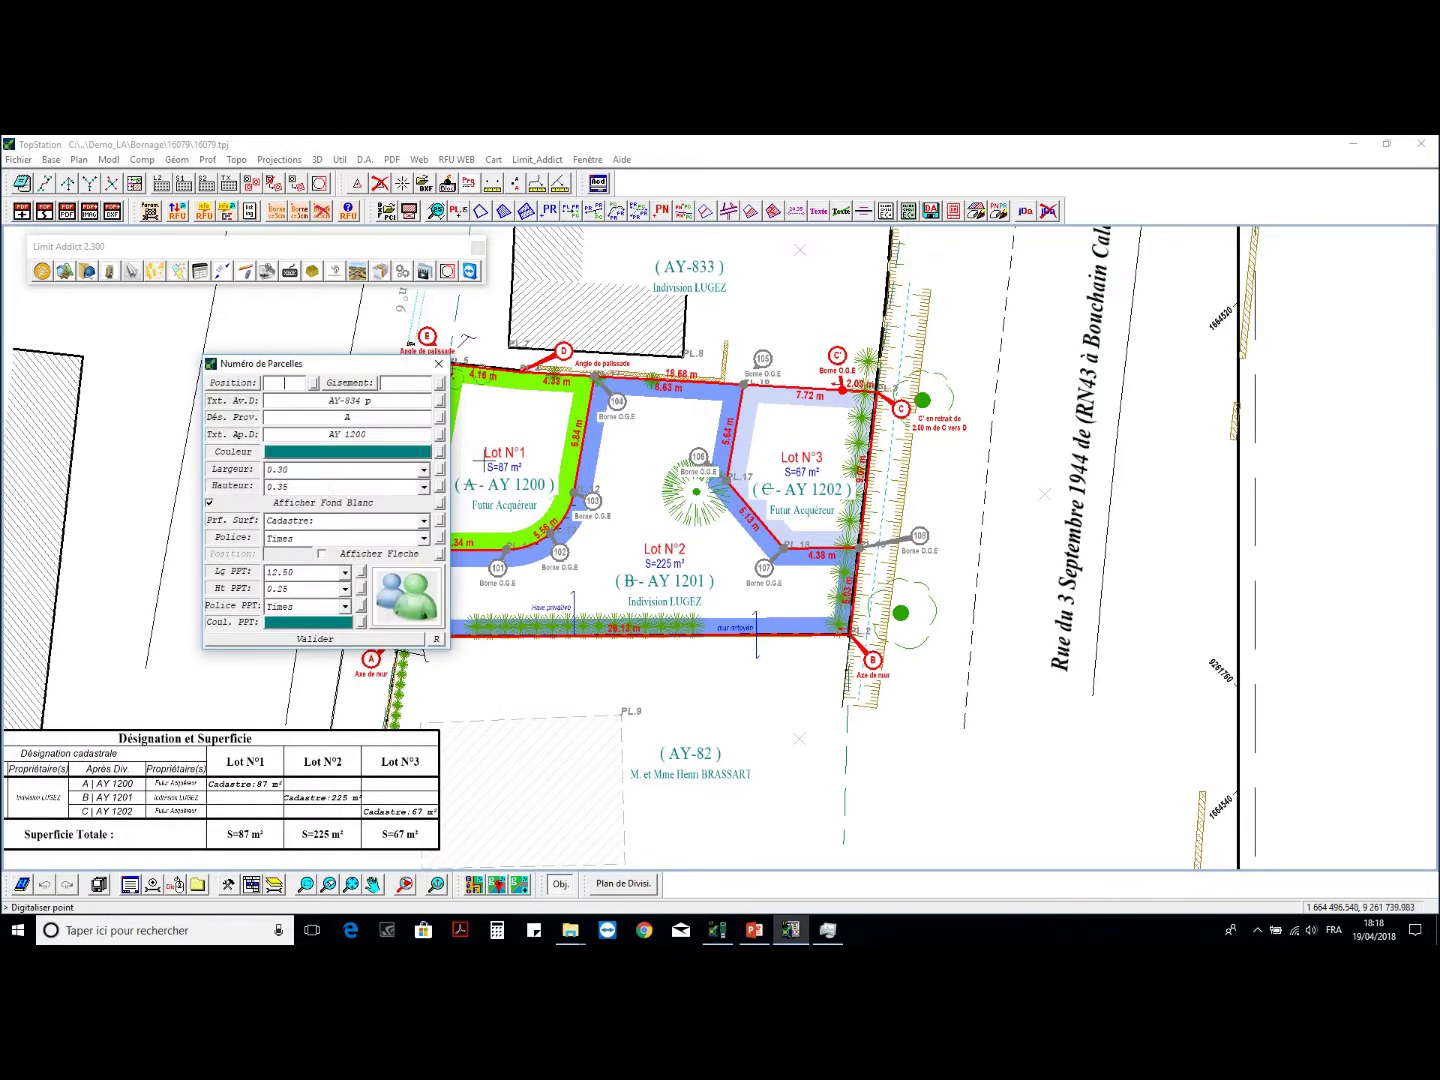
double_click(325, 522)
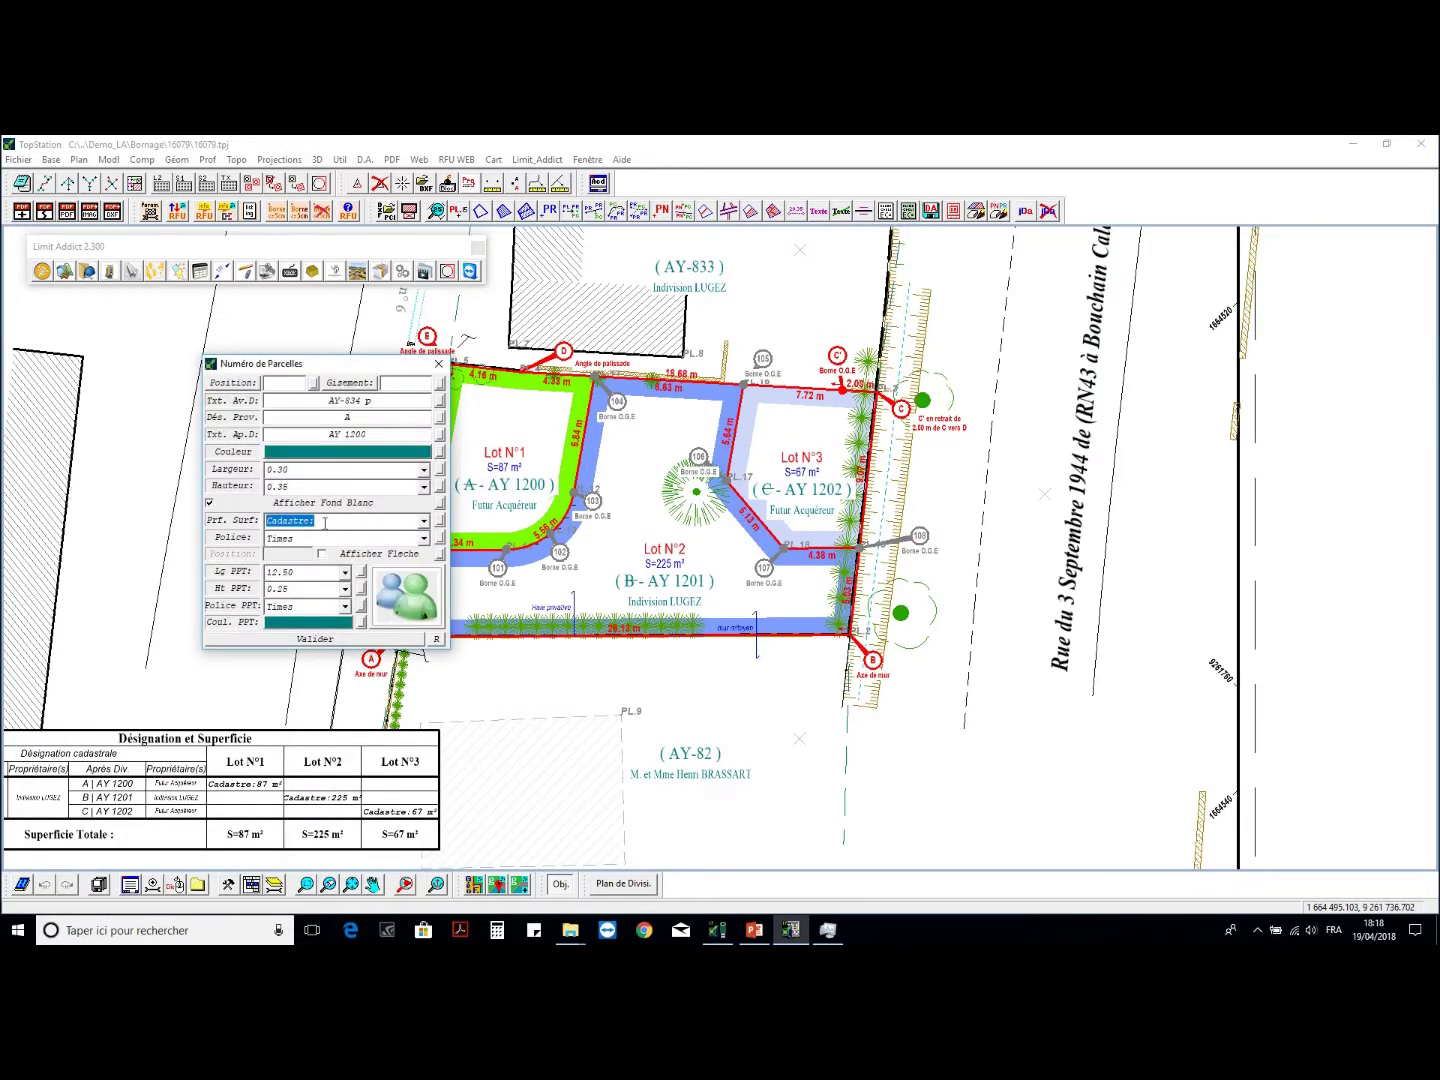
text(S)
click(425, 638)
click(842, 328)
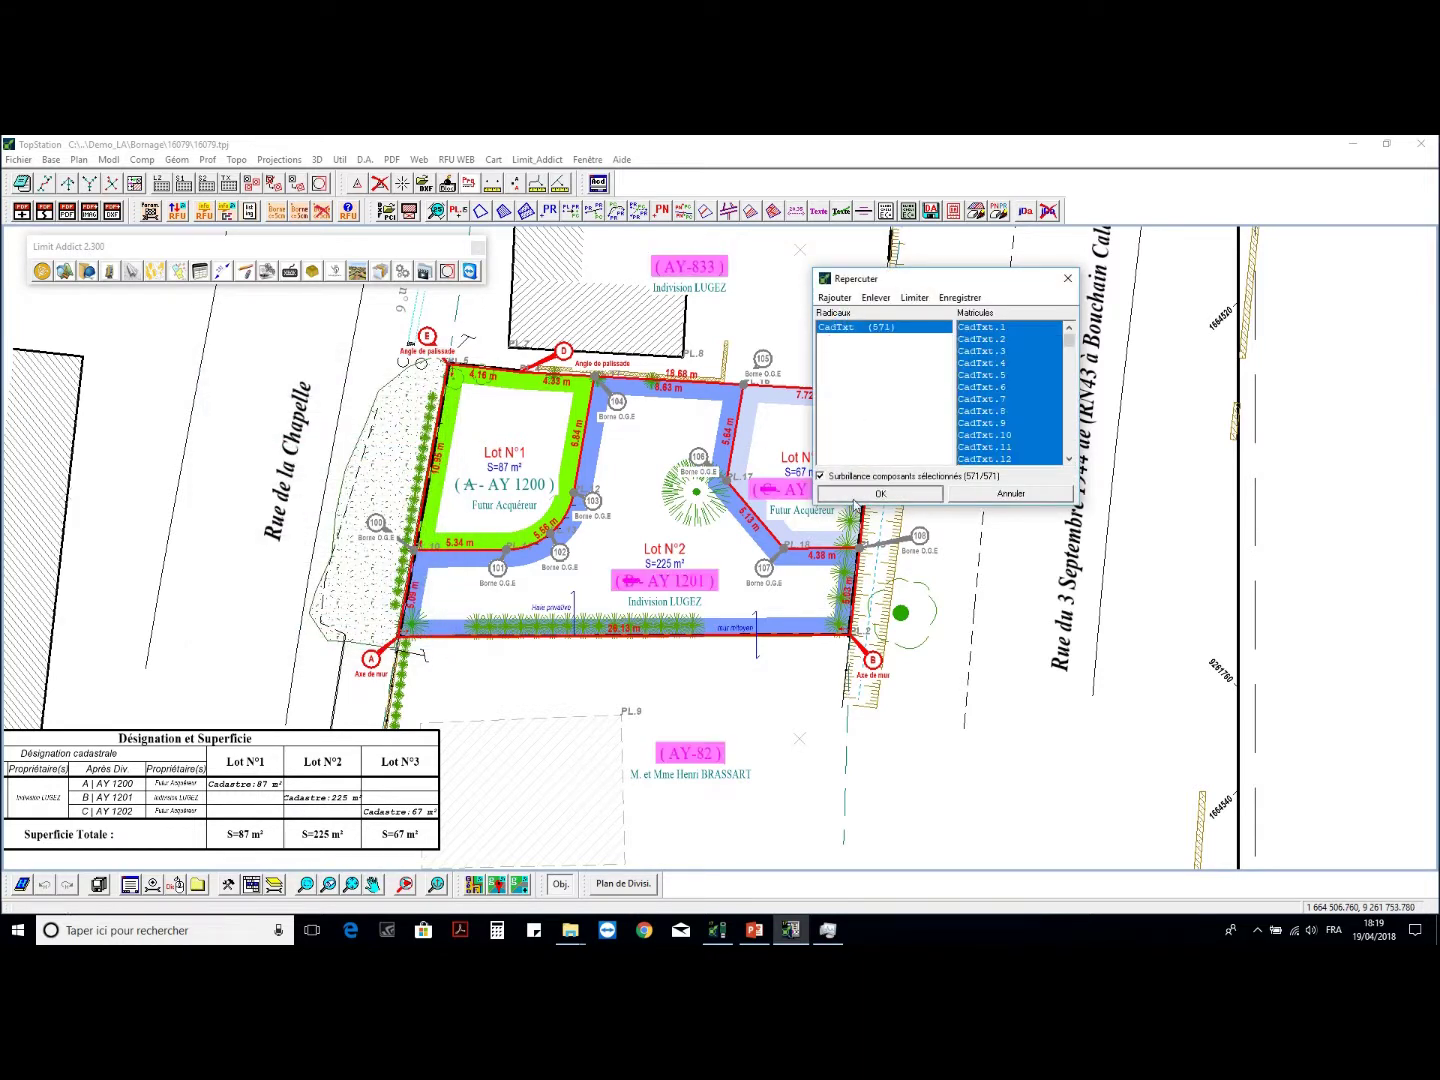
click(858, 495)
- Reopen the Désignation et Superficie table to refresh its surface cells and save the modifications
click(498, 653)
right_click(540, 653)
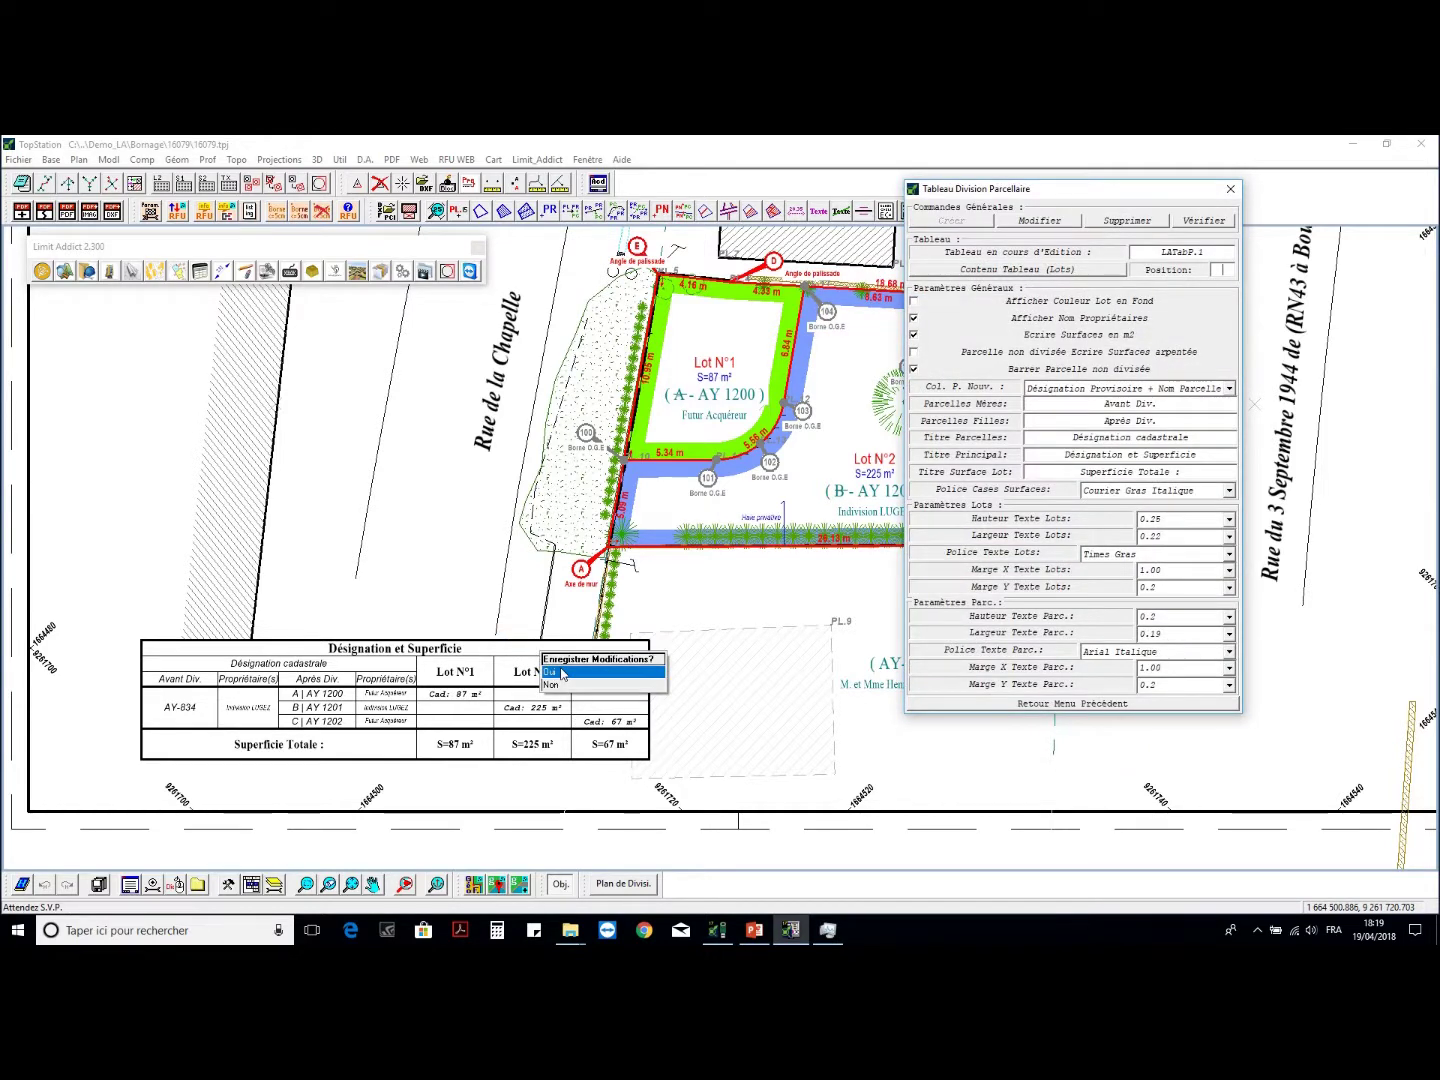
click(550, 672)
scroll(467, 440, up, 1)
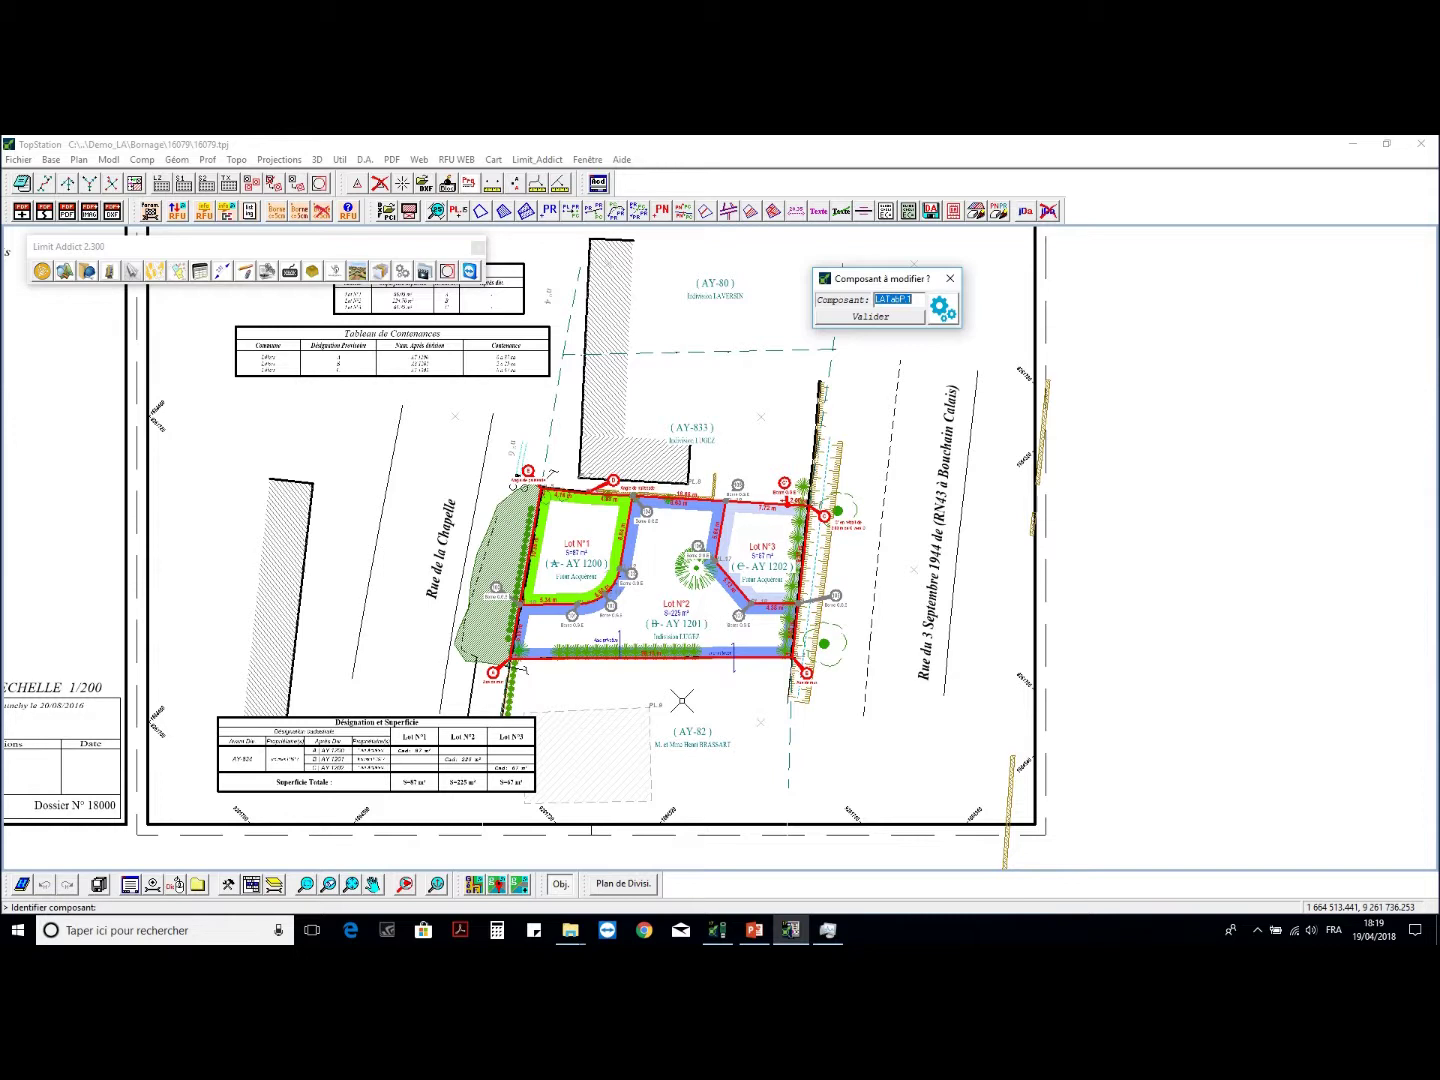
click(139, 265)
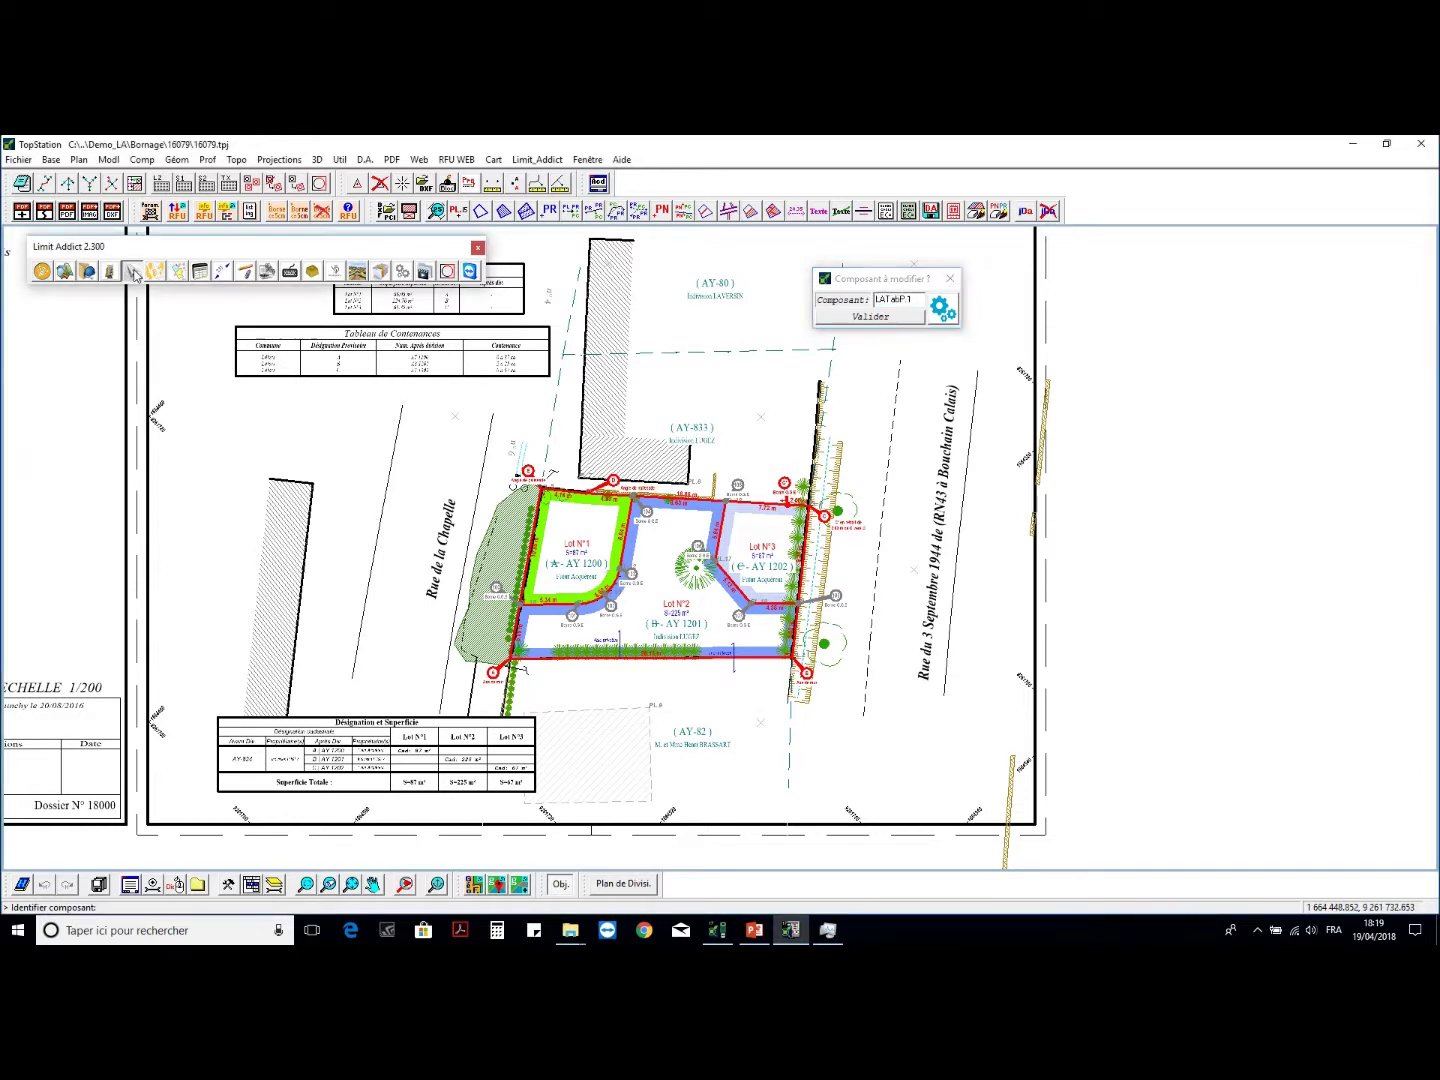
click(447, 272)
click(846, 327)
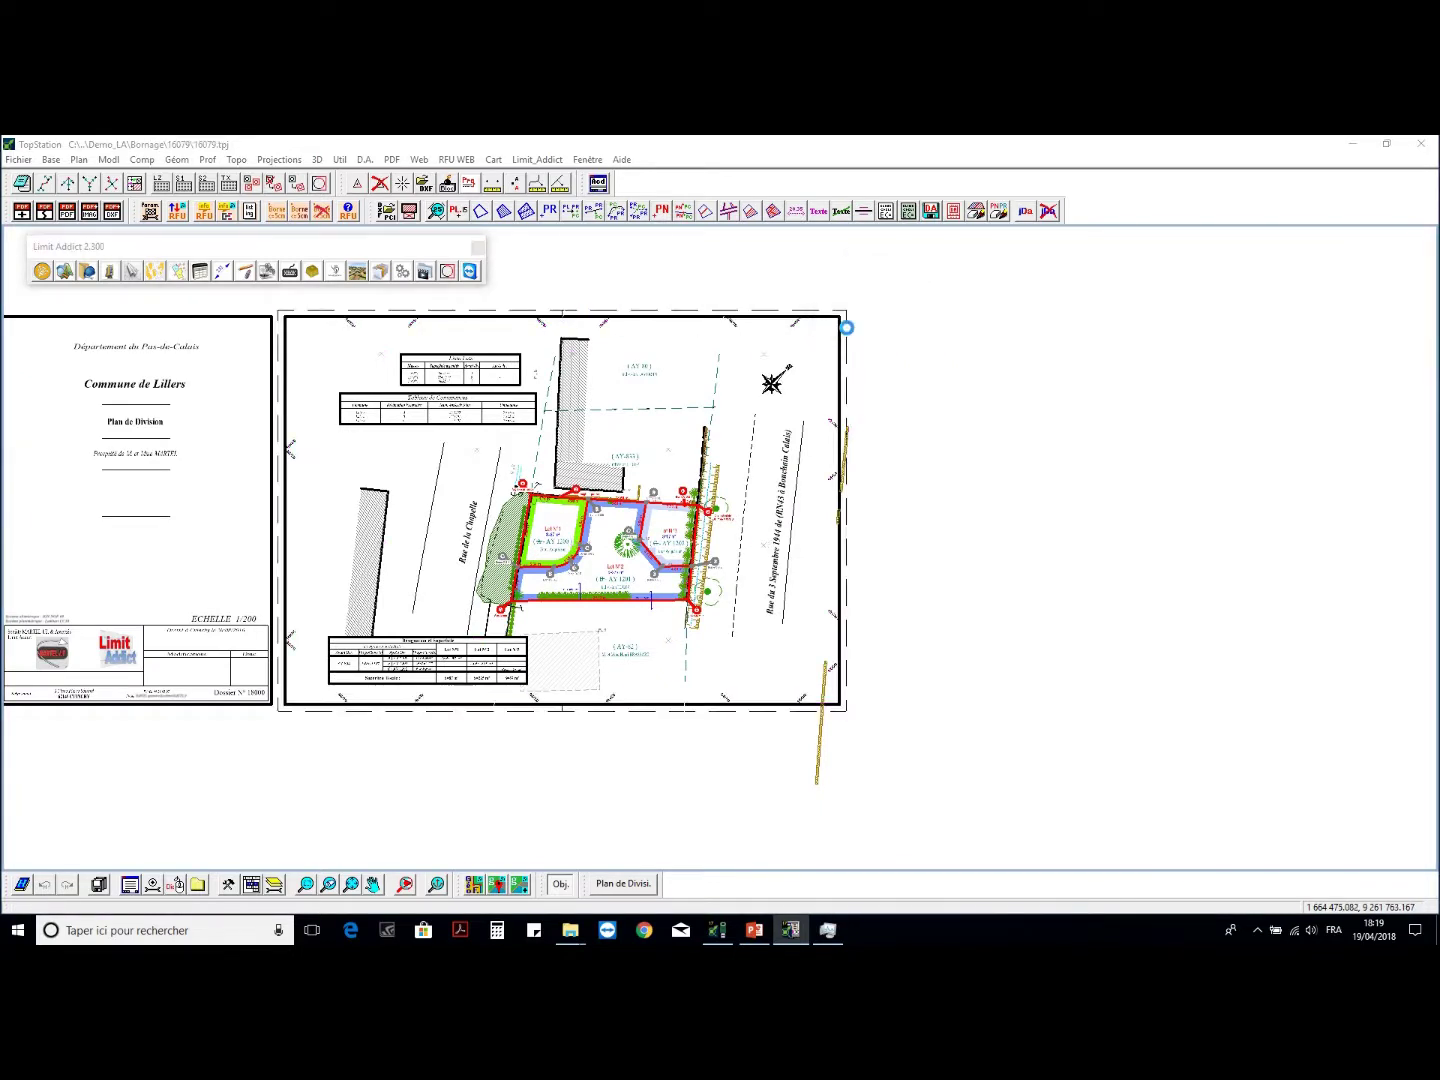
click(880, 494)
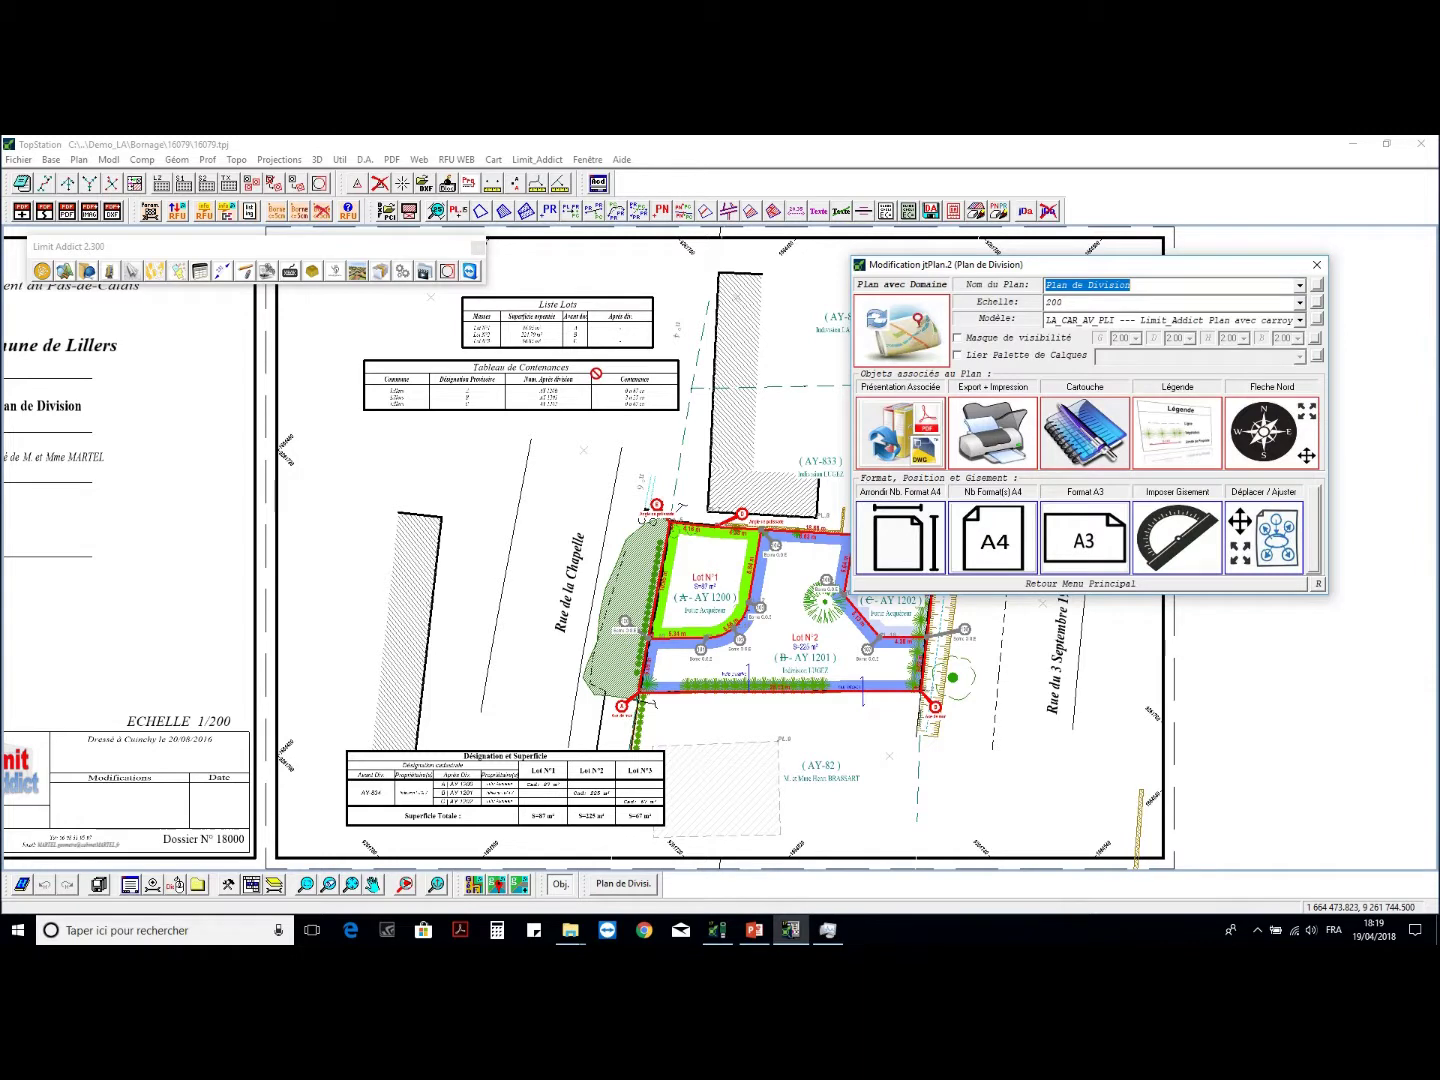
key(Escape)
- Export the Plan de Bornage and Plan de Division presentations as 2D DWG and PDF files into the 16079 project folder
click(135, 271)
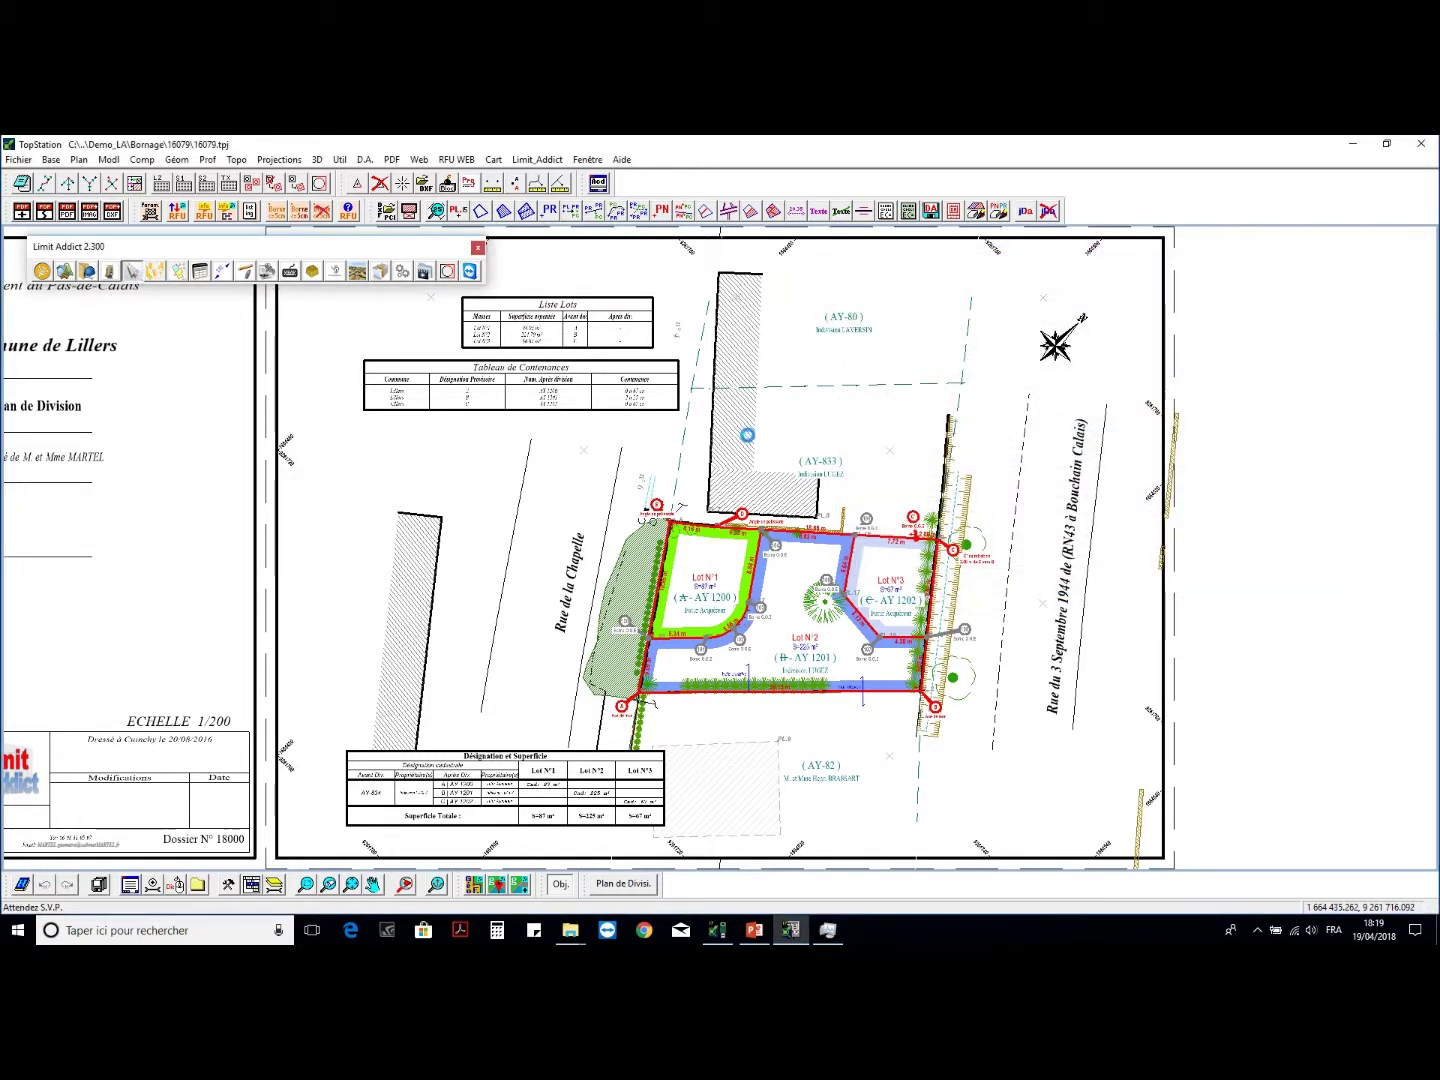
click(942, 356)
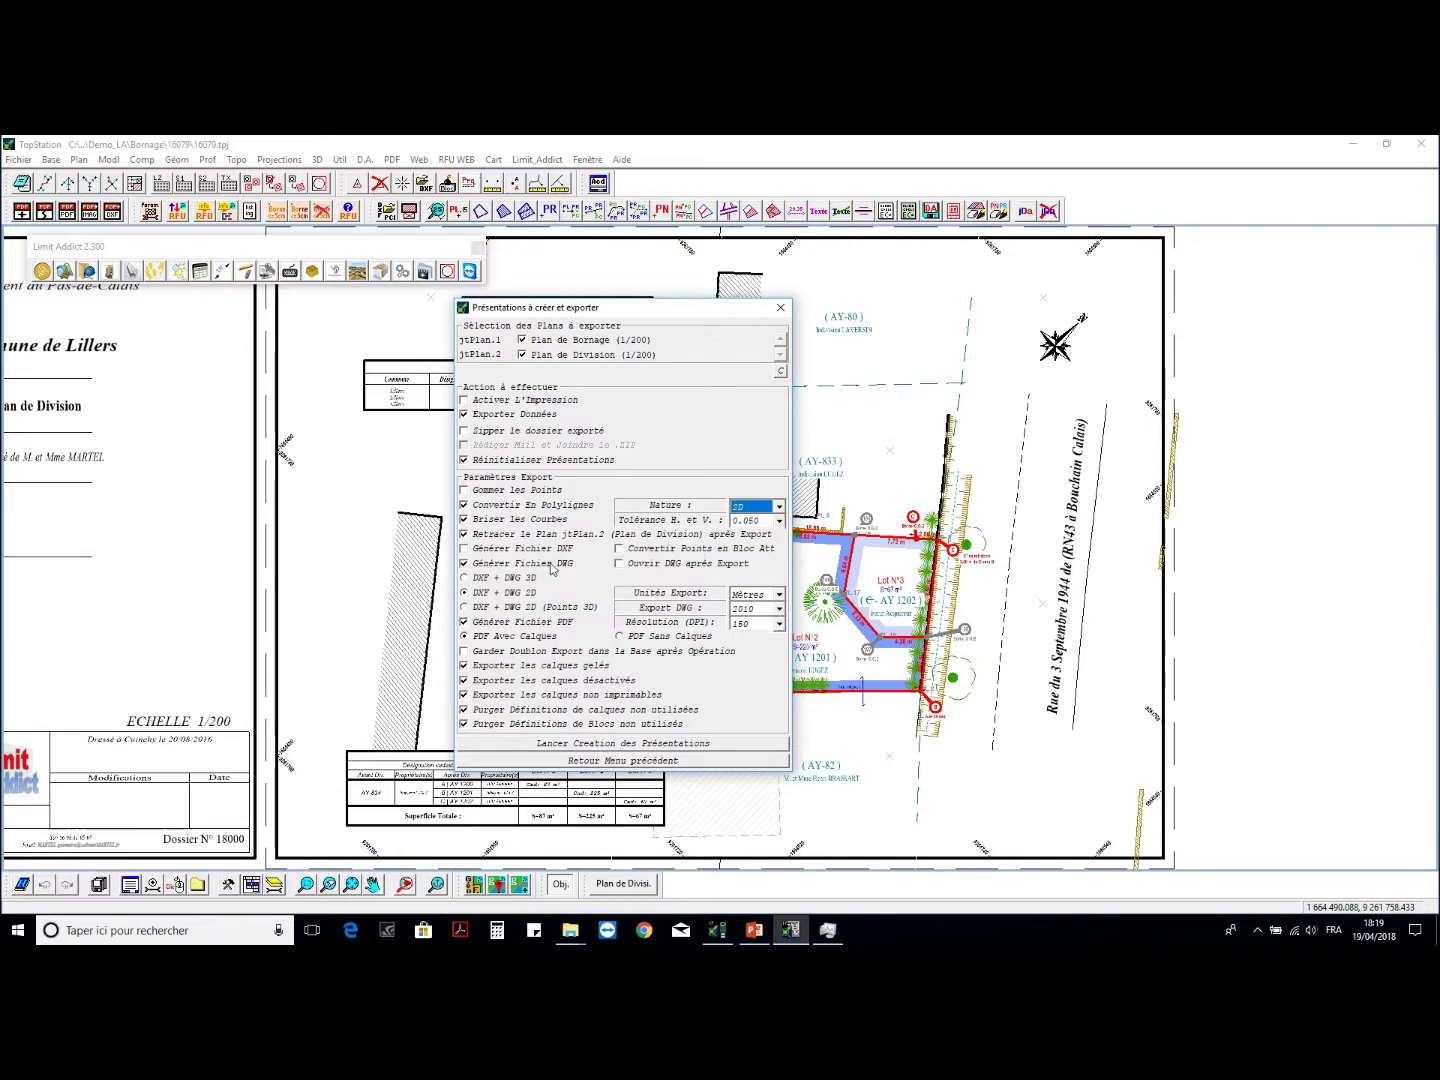
click(629, 744)
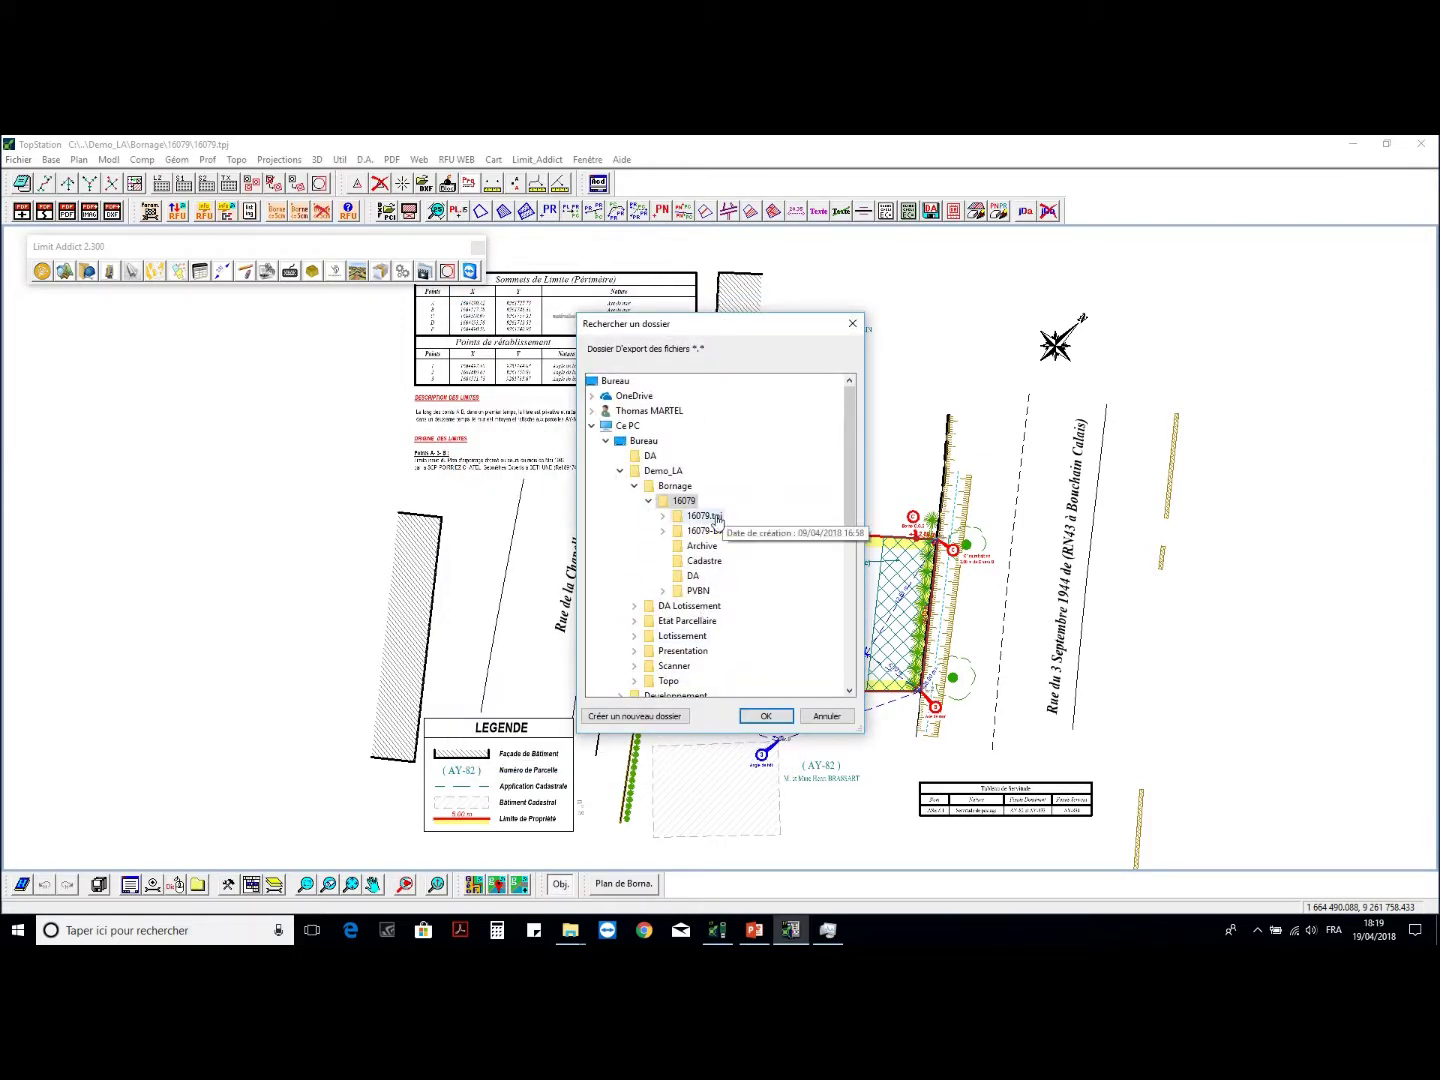
click(766, 716)
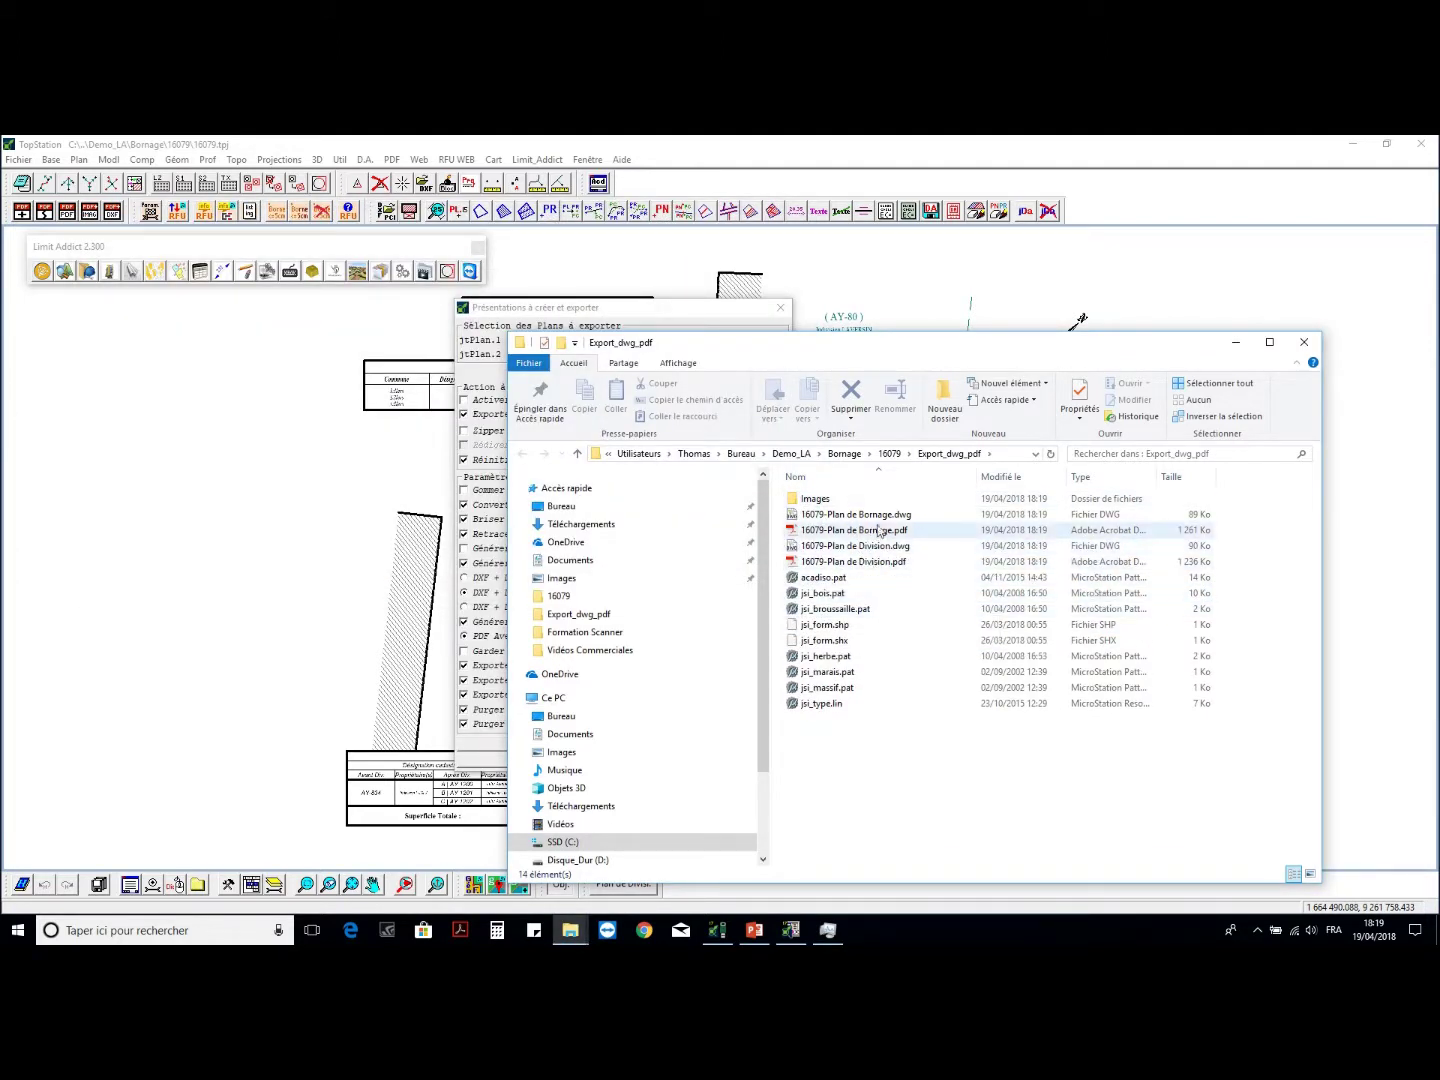
- Examine the exported 16079-Plan de Bornage.pdf and 16079-Plan de Division.pdf in Adobe Acrobat Reader
double_click(860, 530)
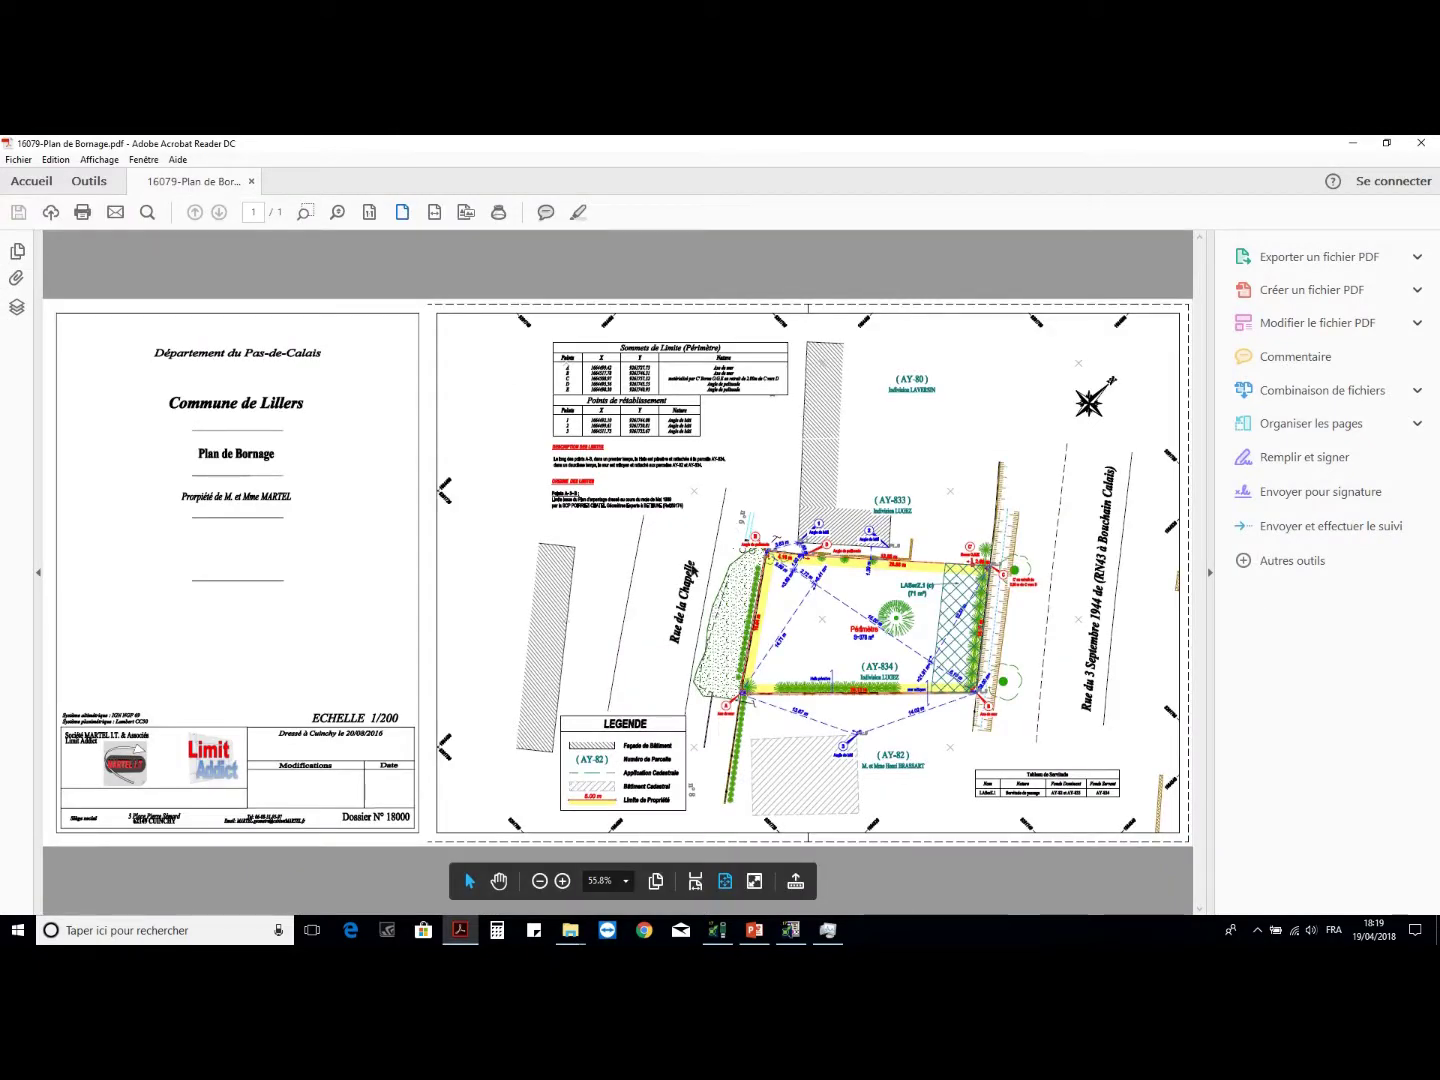
click(1421, 143)
double_click(905, 562)
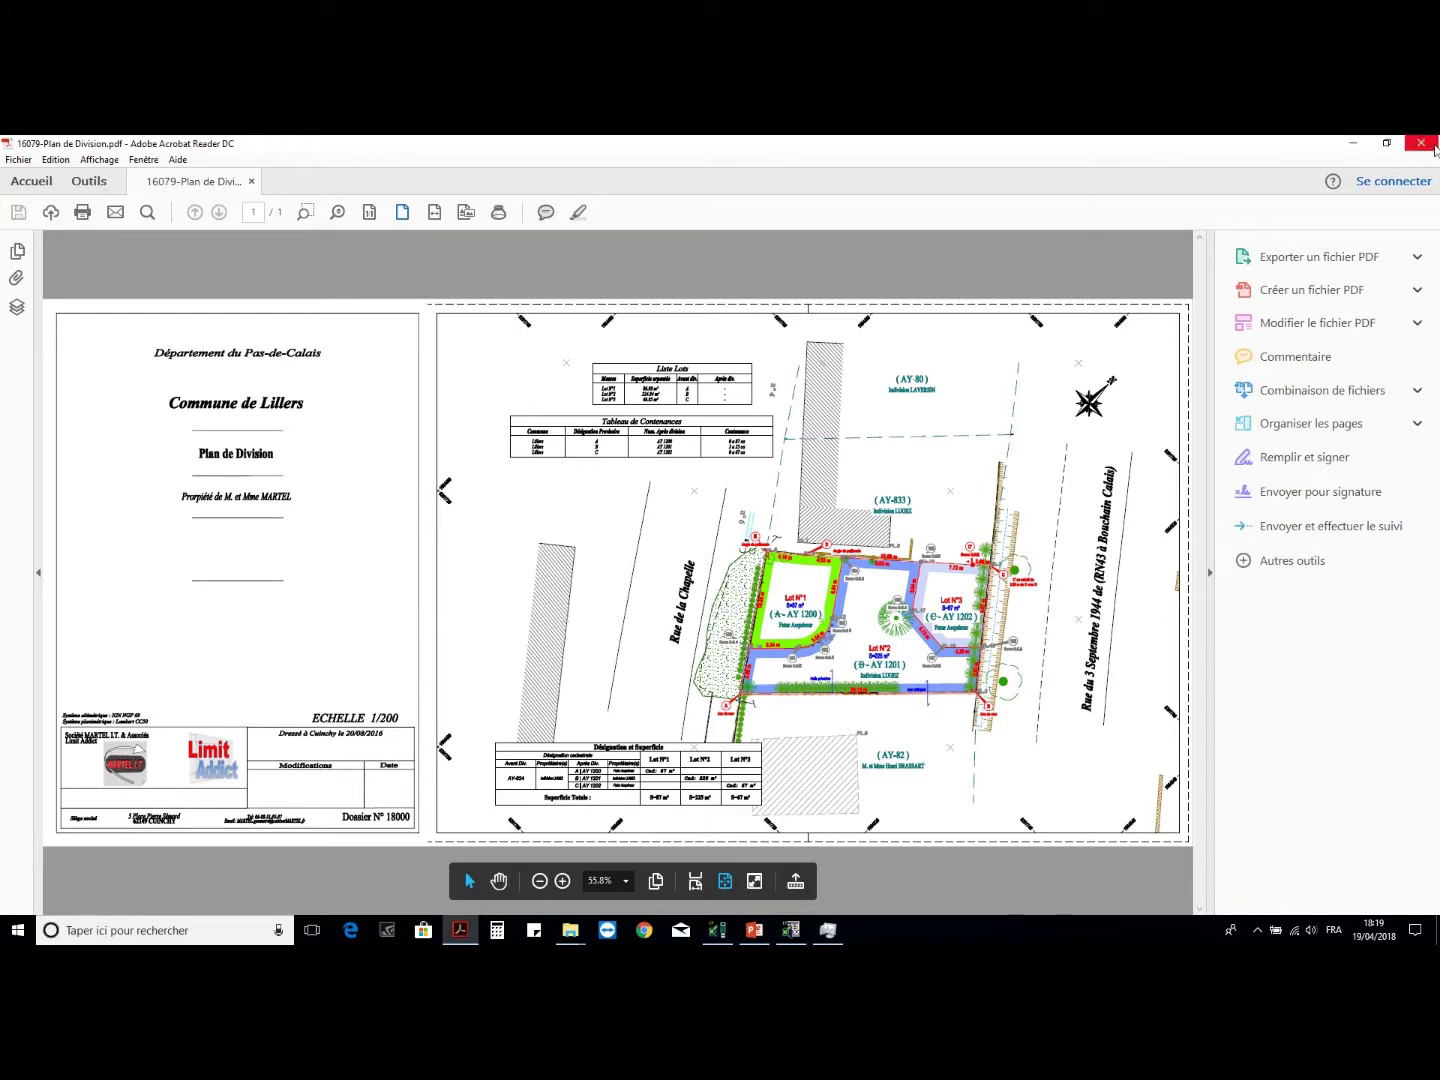